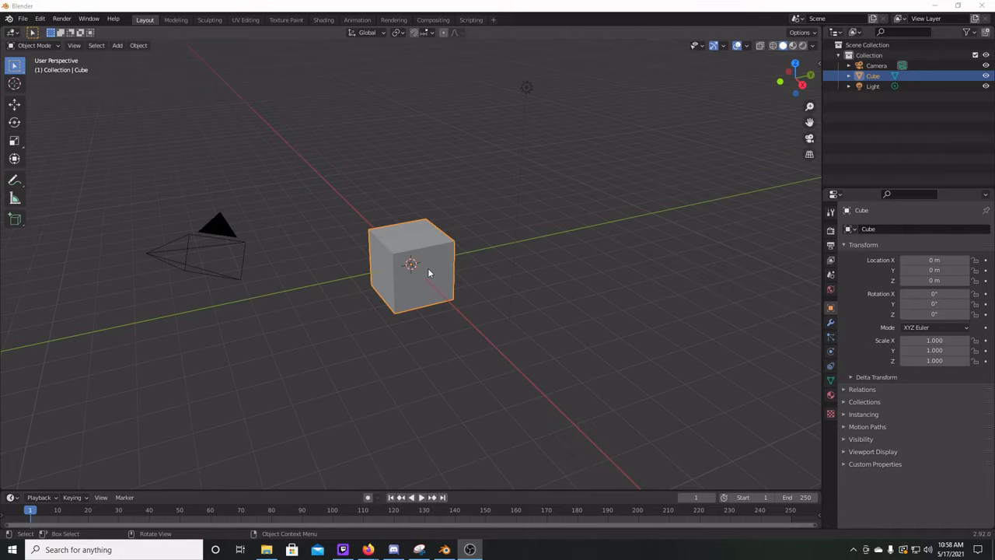
Delete the default cube and import BottomCatWindowInsert.stl from the files folder inside CAT+FLAP+3000.
key("Delete")
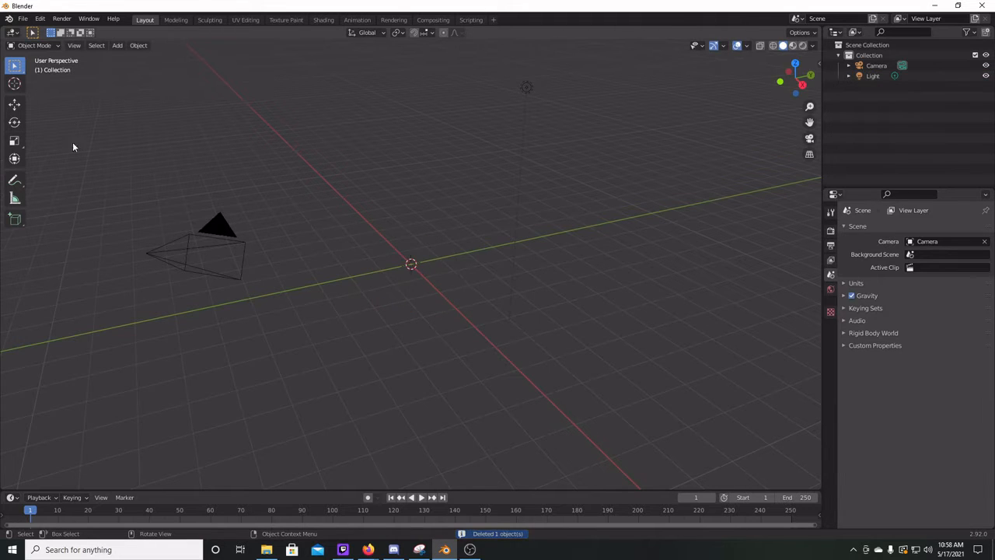
left_click(23, 19)
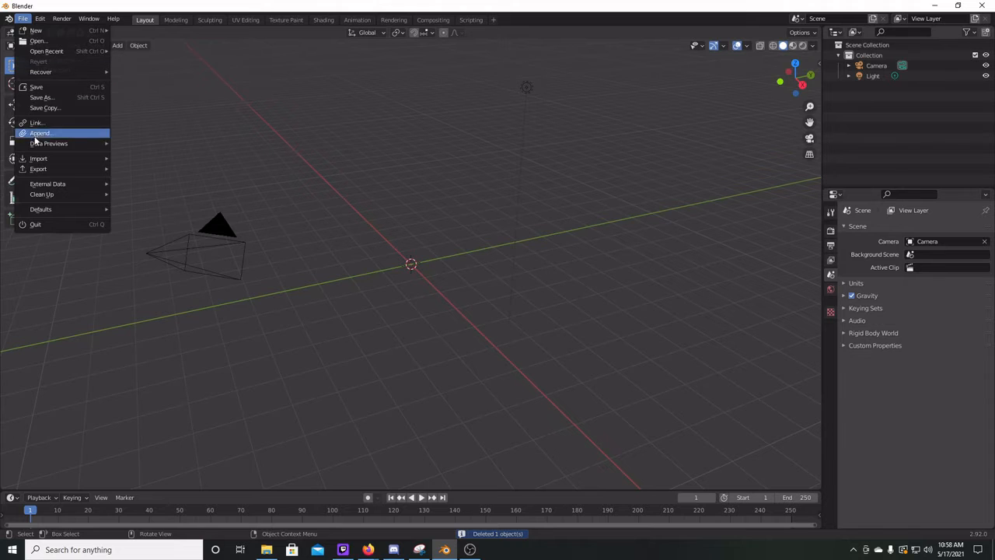
mouse_move(39, 159)
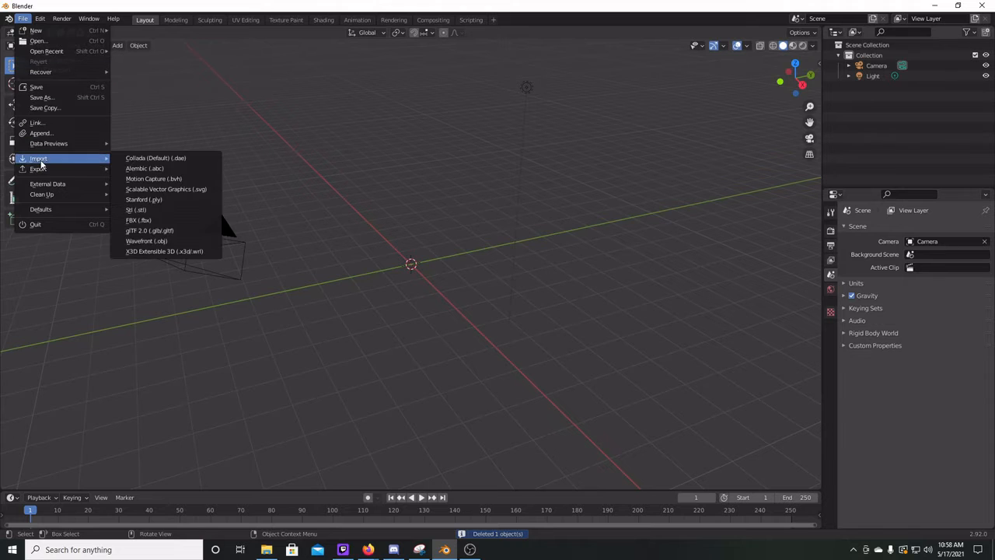
left_click(149, 209)
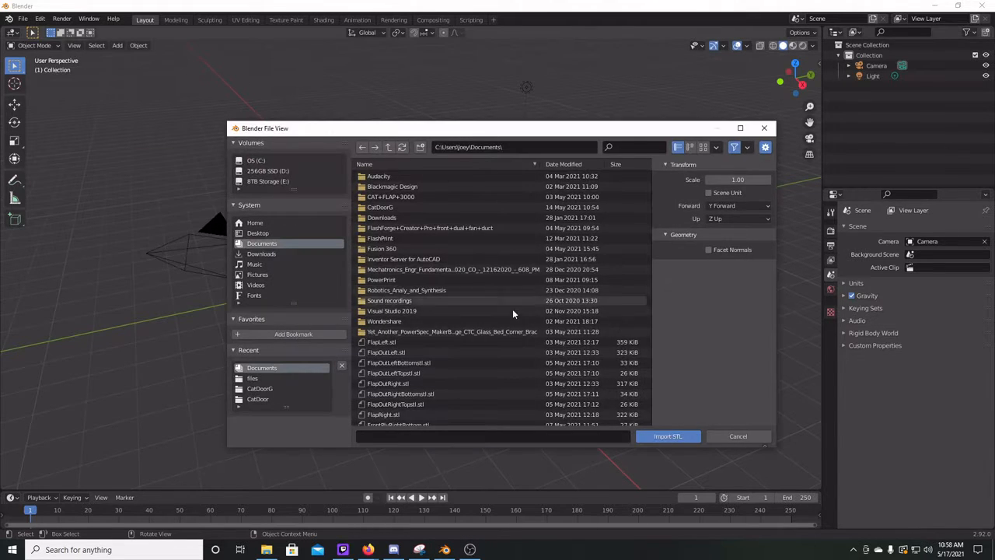
double_click(388, 197)
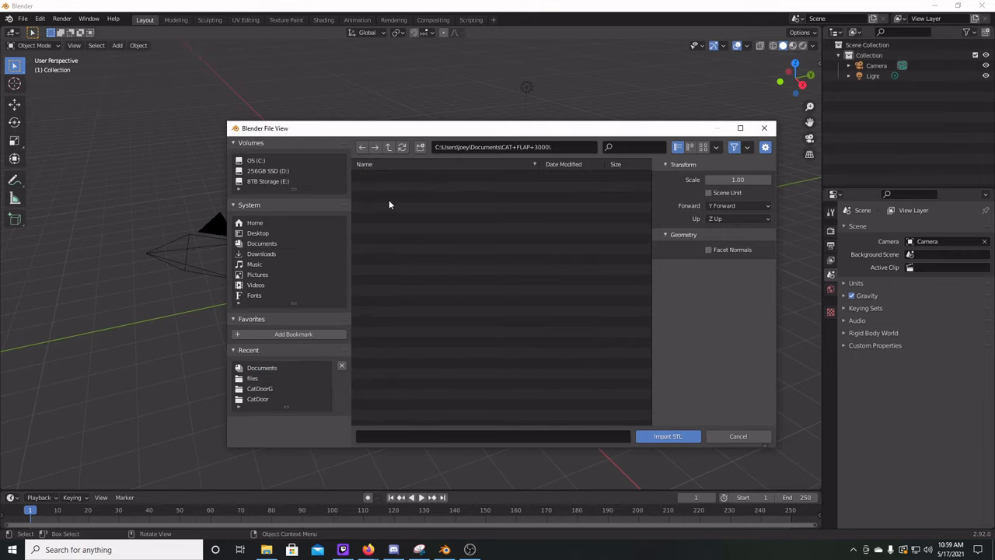
double_click(374, 176)
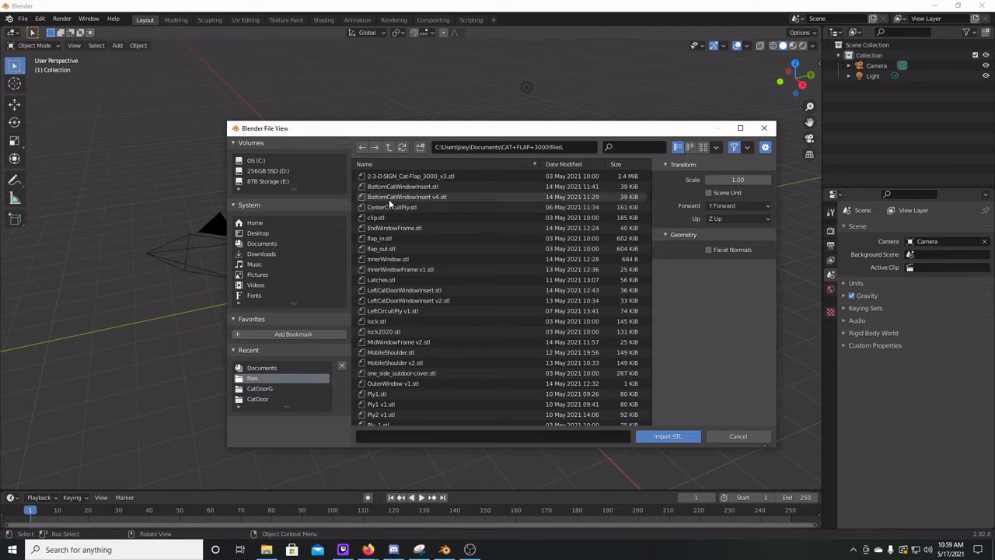
left_click(418, 191)
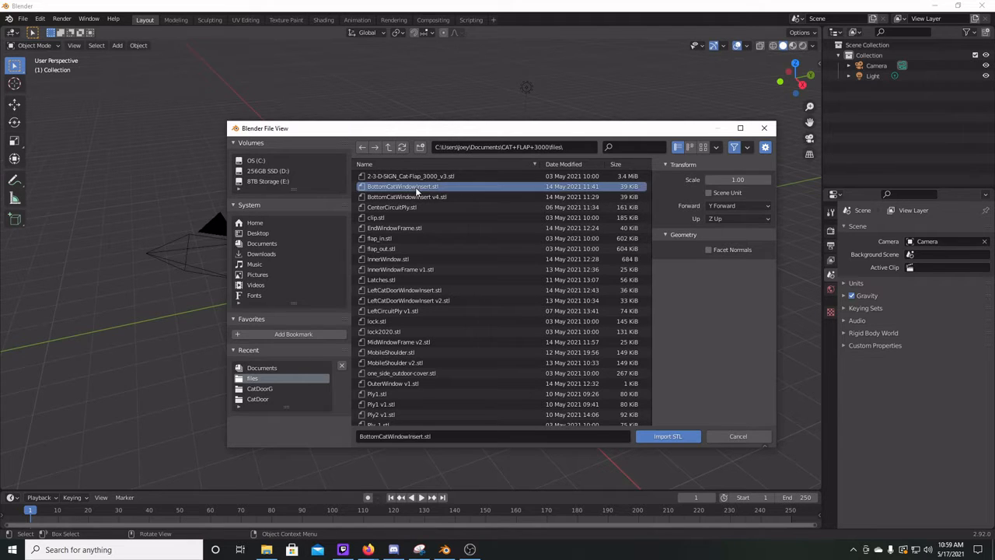
left_click(673, 440)
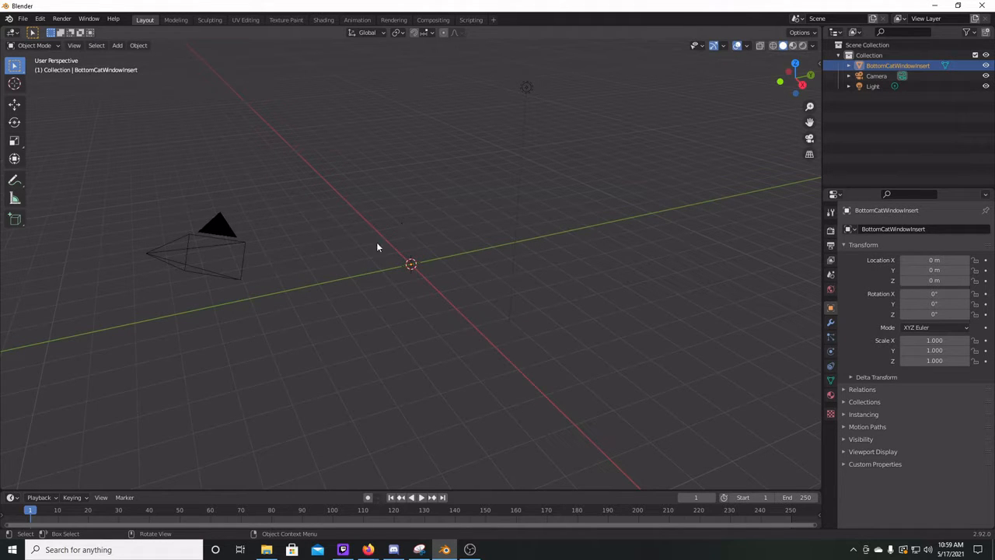
Show the imported insert in top orthographic view and enter Edit Mode with nothing selected.
scroll(411, 259, "down", 10)
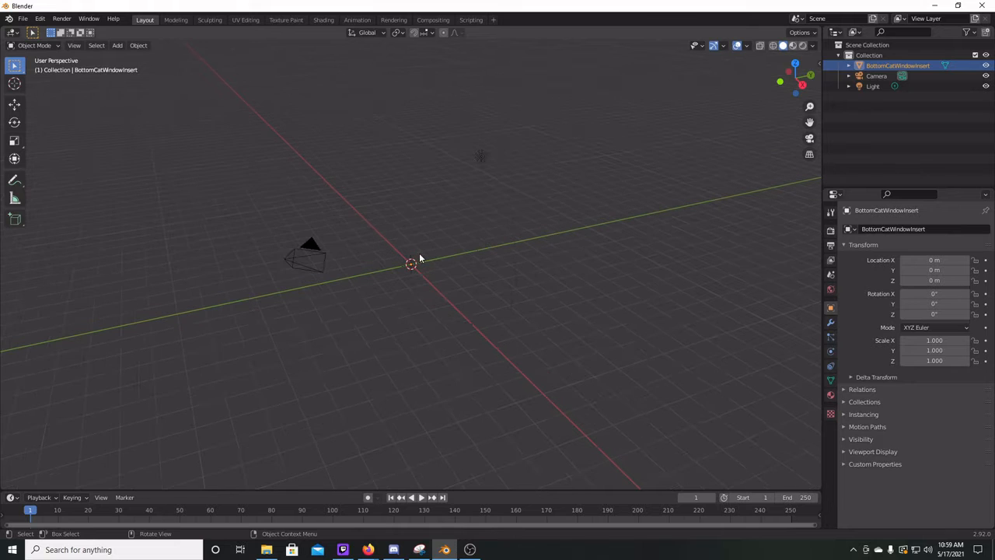
scroll(410, 255, "up", 12)
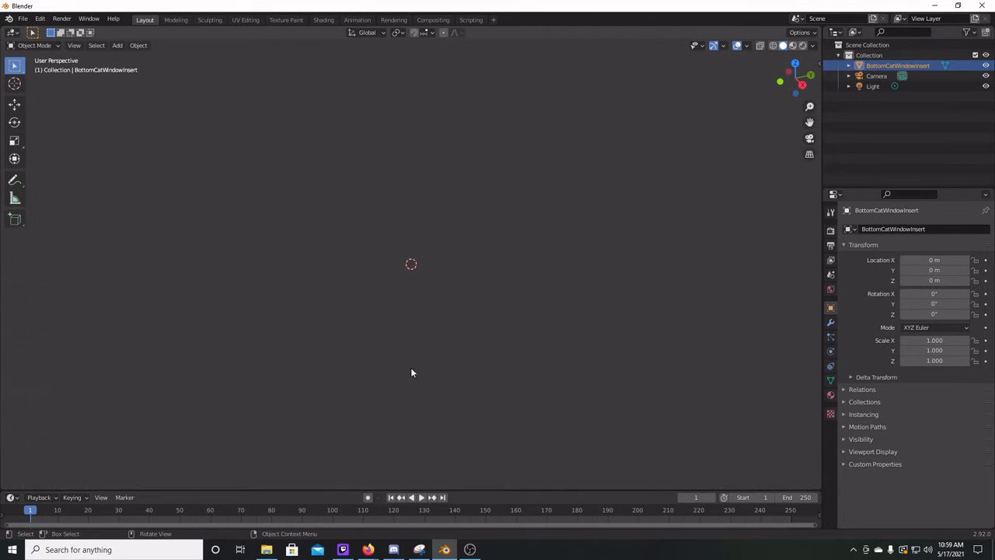
middle_click_drag(412, 395, 483, 432)
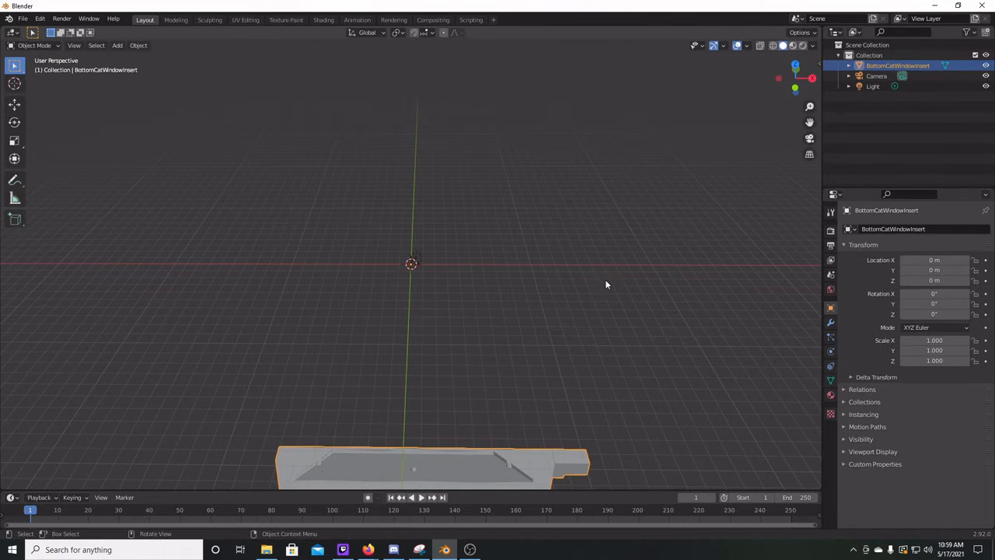
middle_click_drag(490, 405, 468, 401)
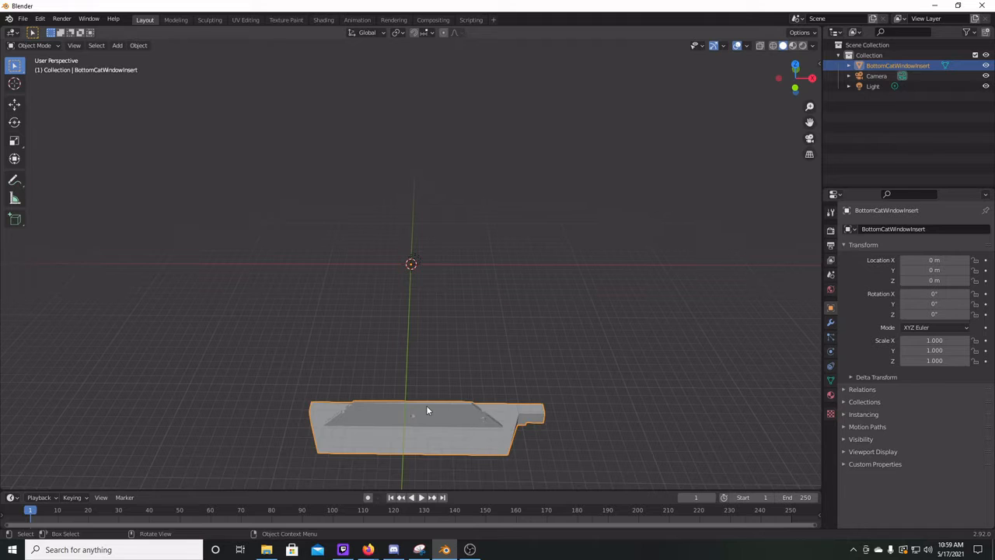
middle_click_drag(409, 418, 401, 319, "shift")
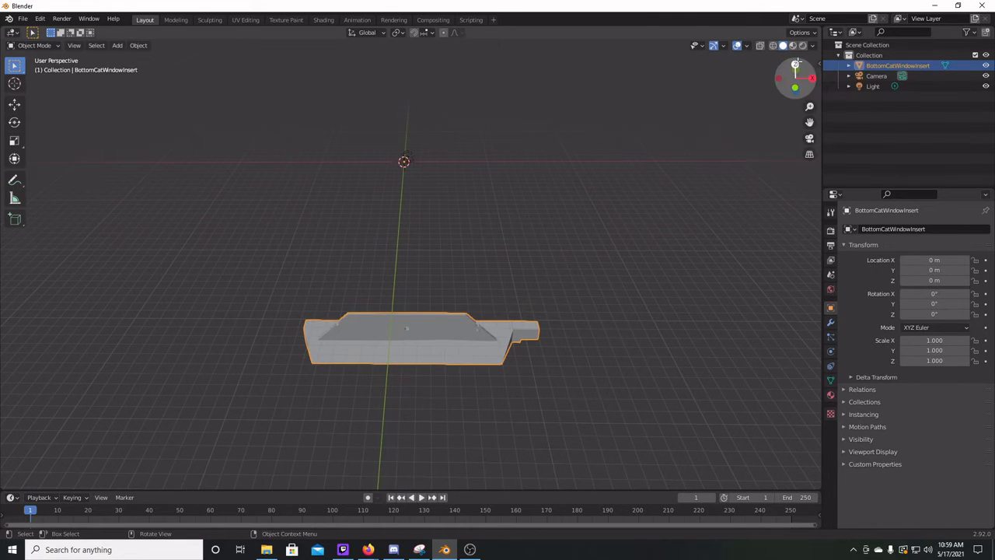
left_click(793, 64)
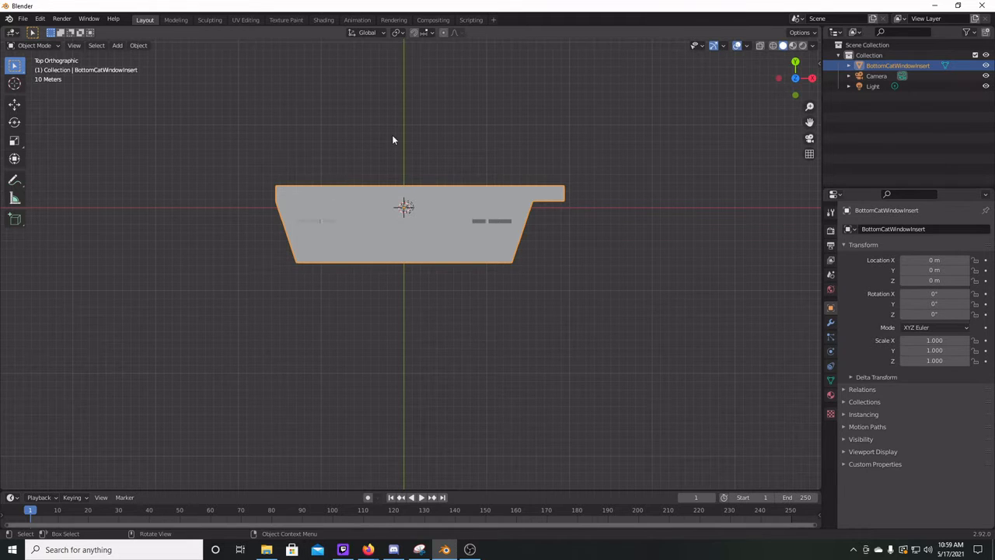
key("Tab")
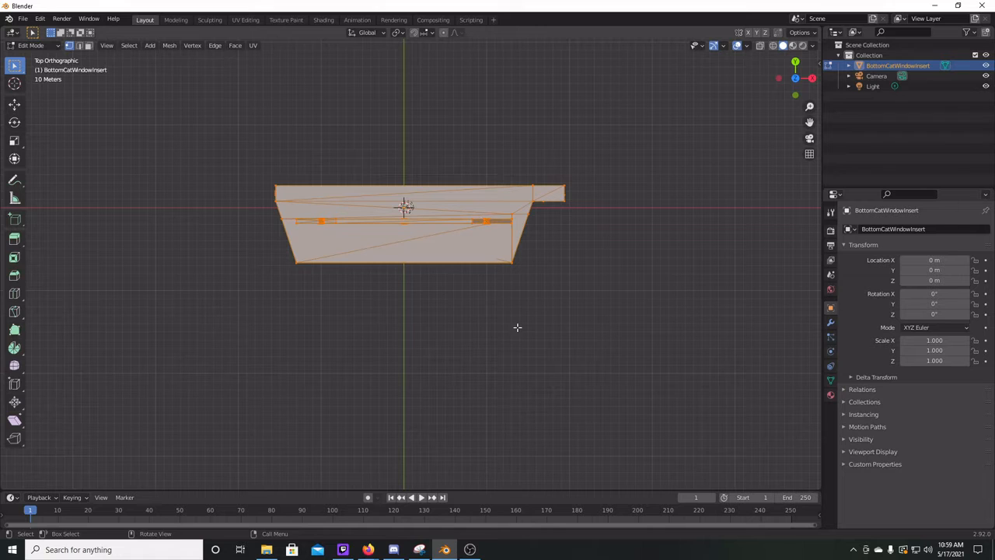
key("alt+a")
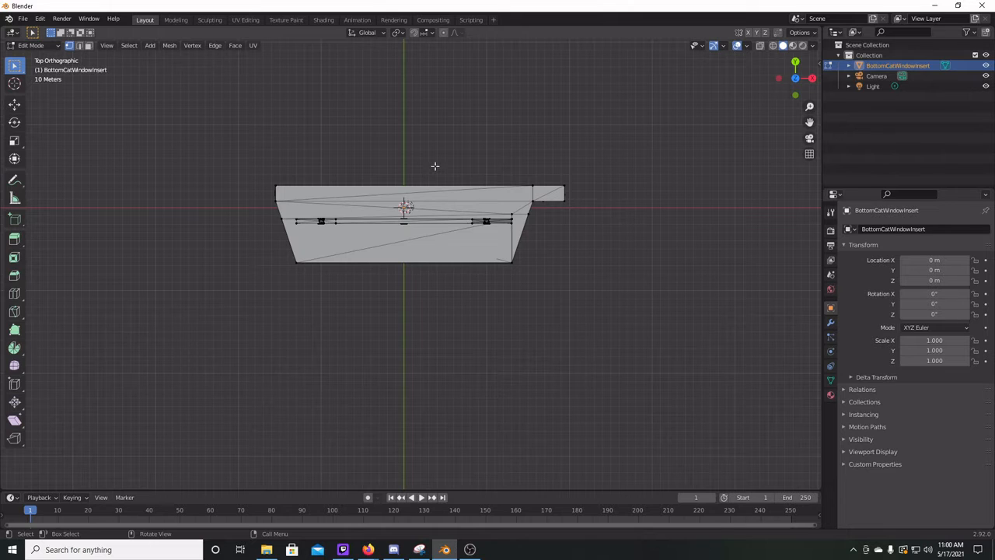
key("k")
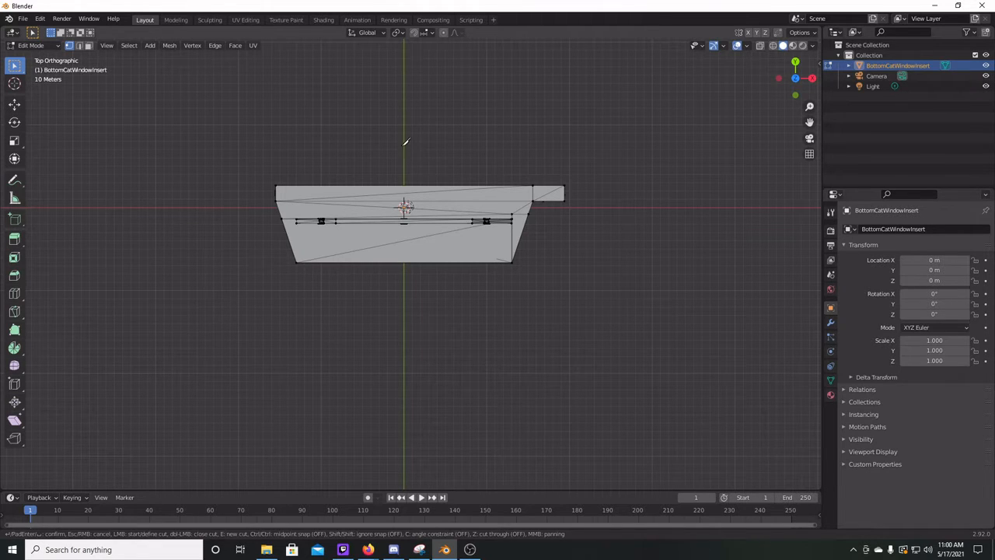
left_click(398, 187)
left_click(402, 262)
key("Escape")
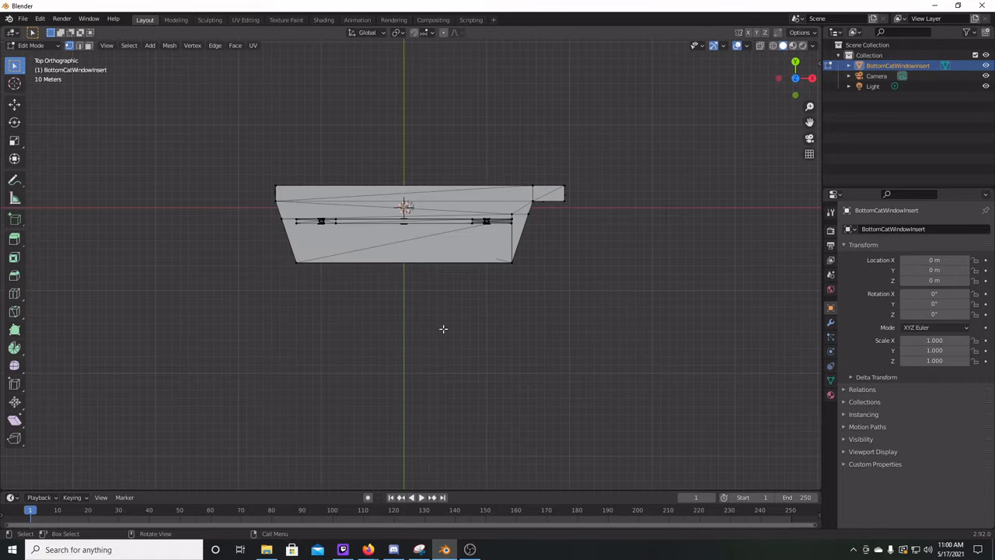
Knife-cut the insert along the Y axis line through its middle, with cut through and angle constraint enabled.
key("k")
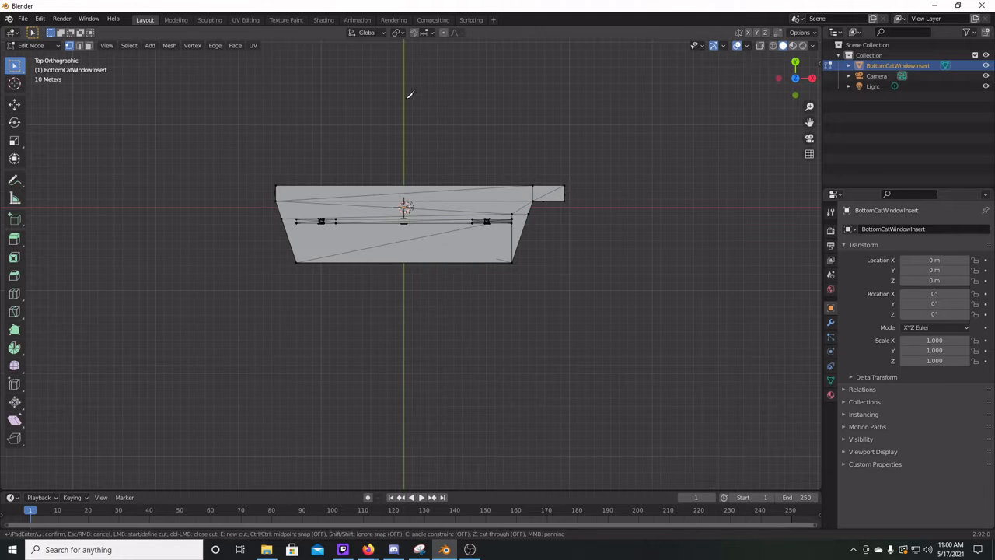
key("z")
left_click(403, 117)
key("Escape")
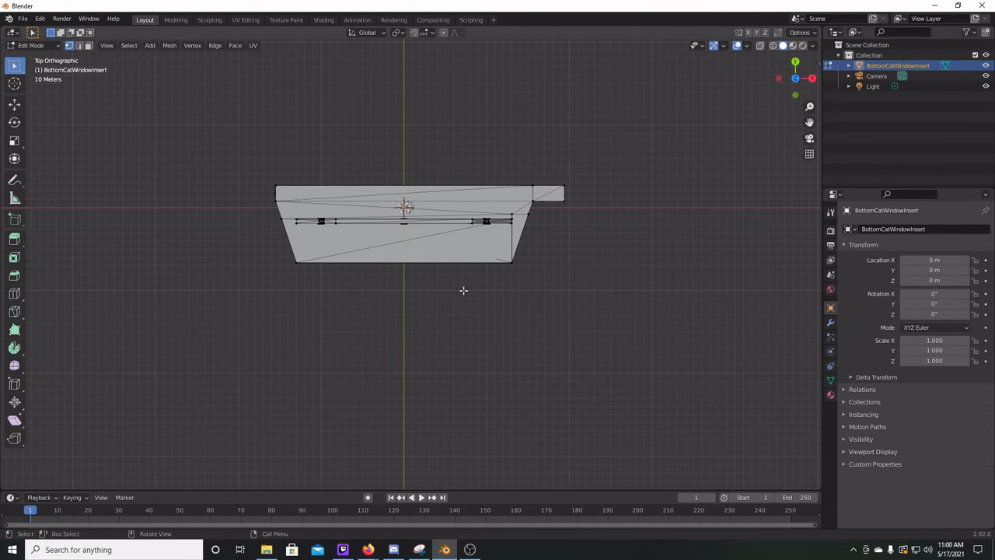
key("k")
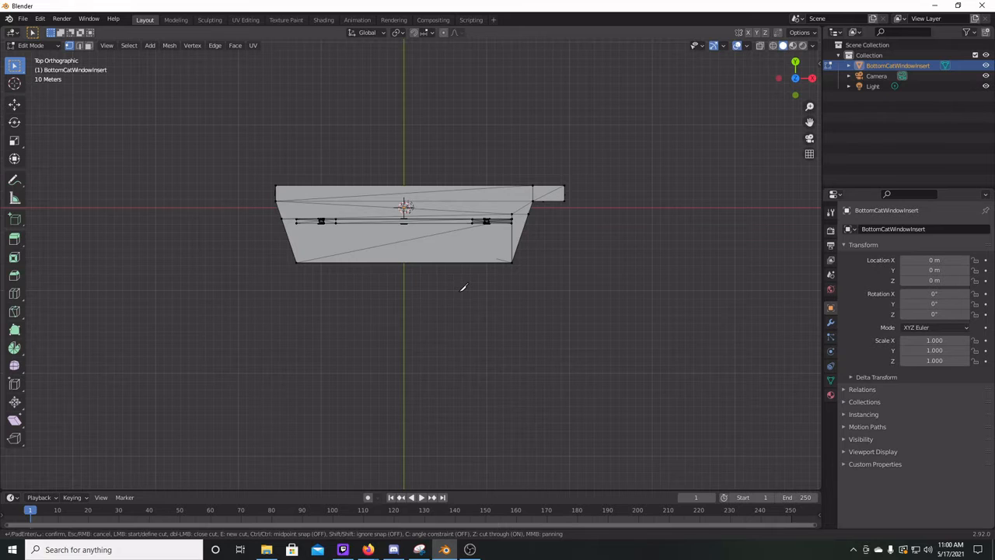
key("c")
left_click(405, 129)
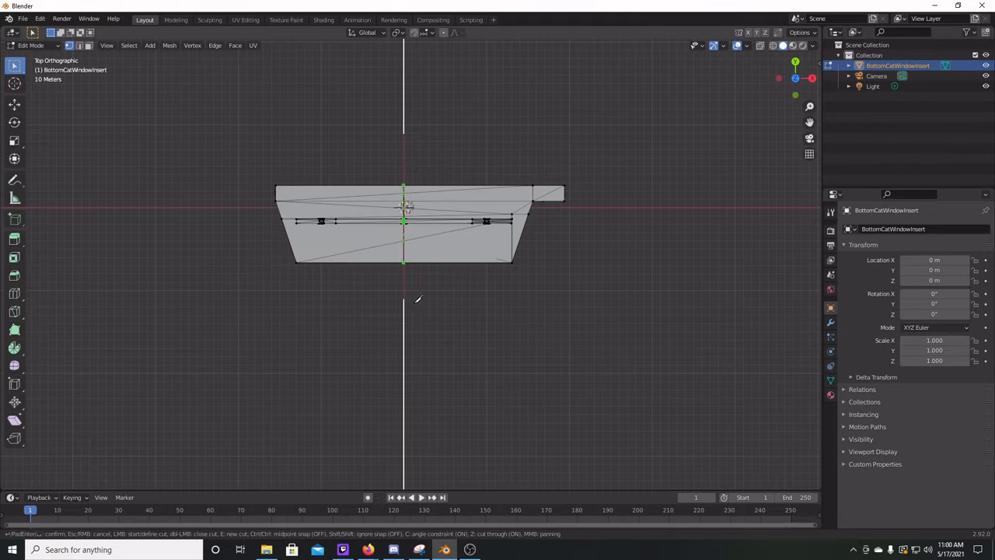
left_click(404, 332)
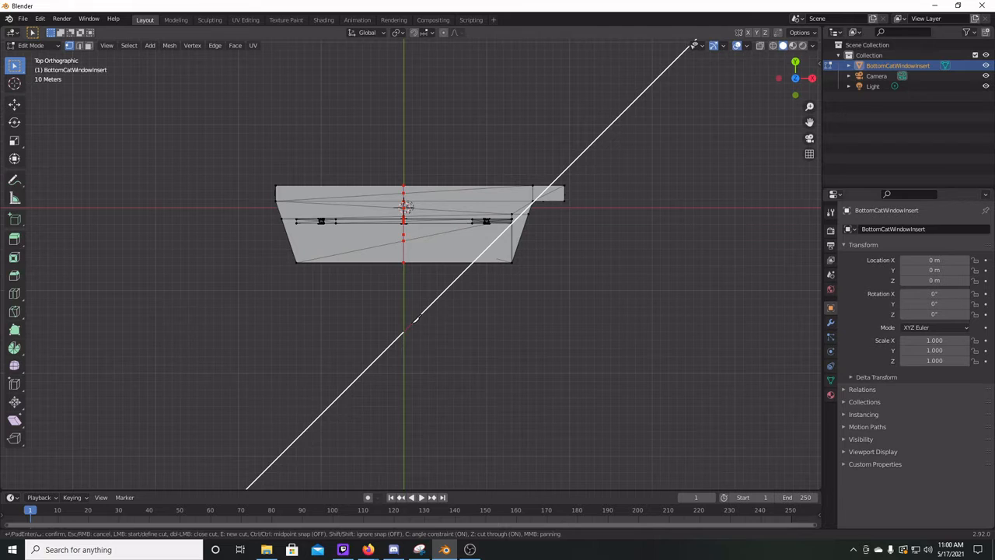
key("Return")
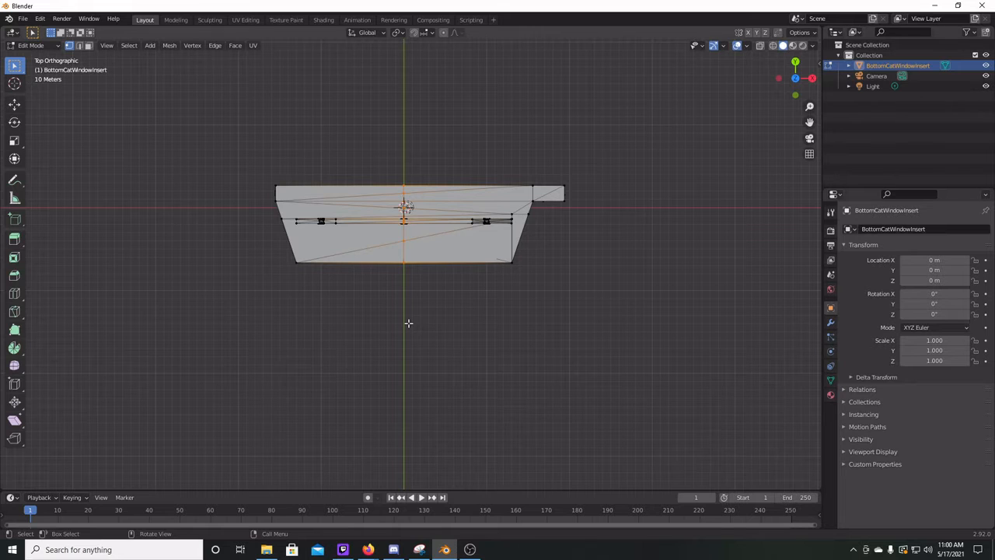
Rip the mesh apart along the centre cut and select all geometry linked to the right half.
key("g")
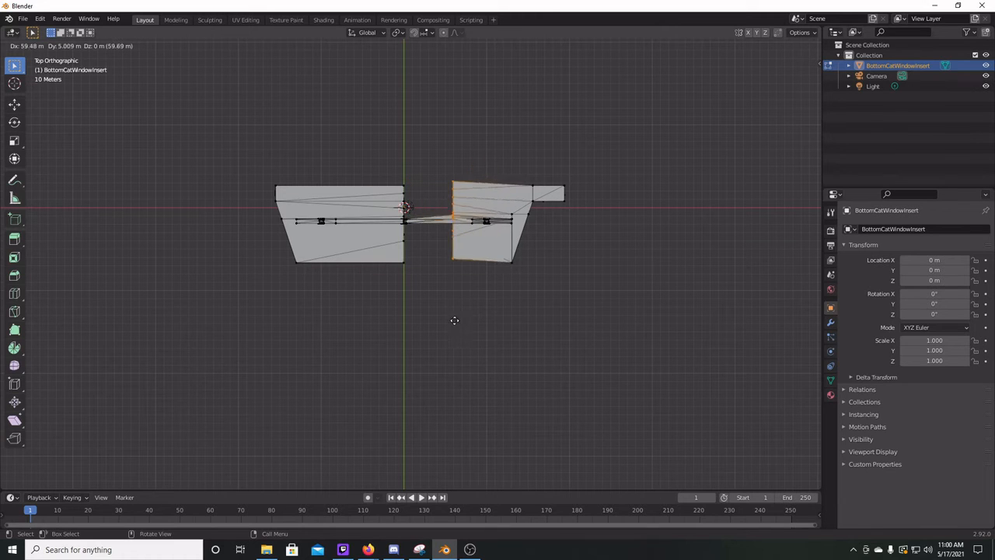
right_click(443, 318)
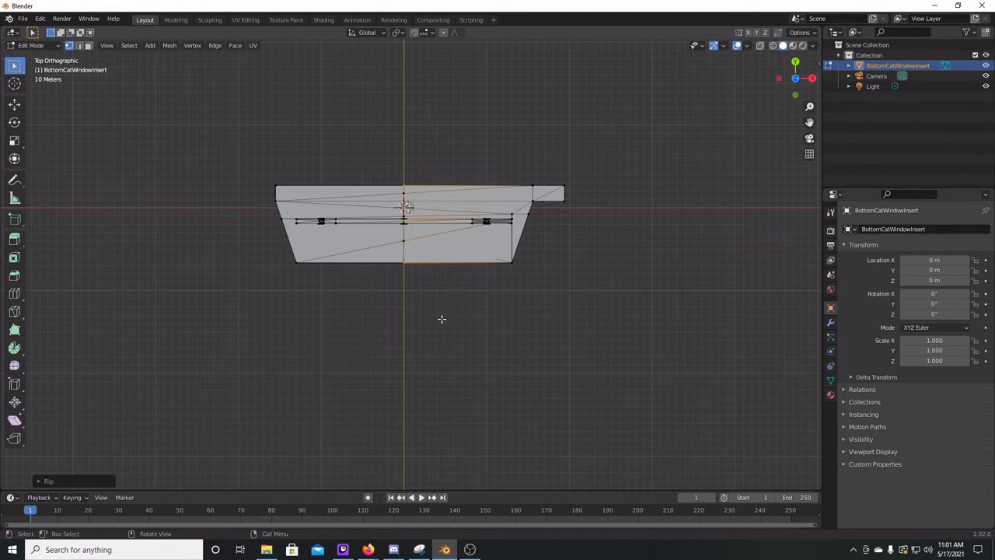
key("ctrl")
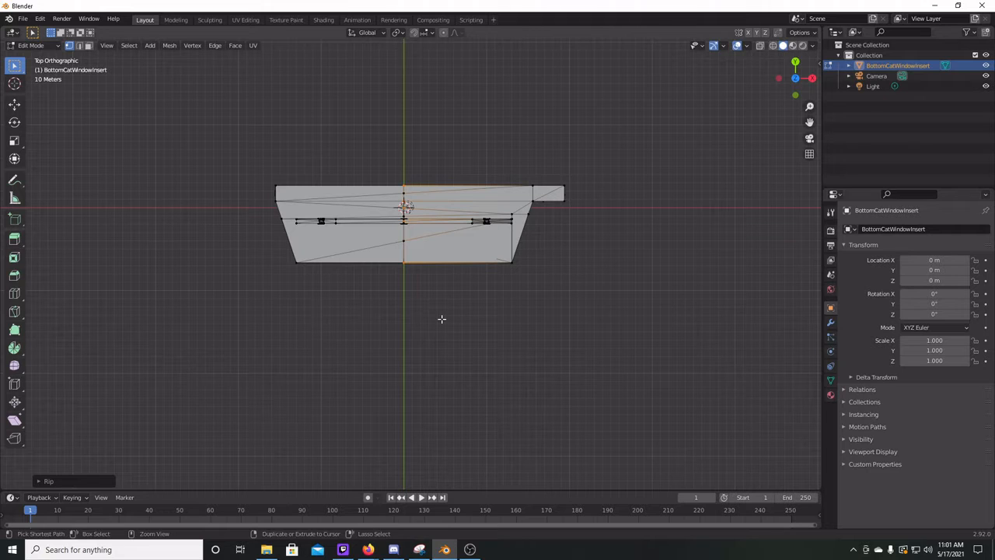
key("ctrl+l")
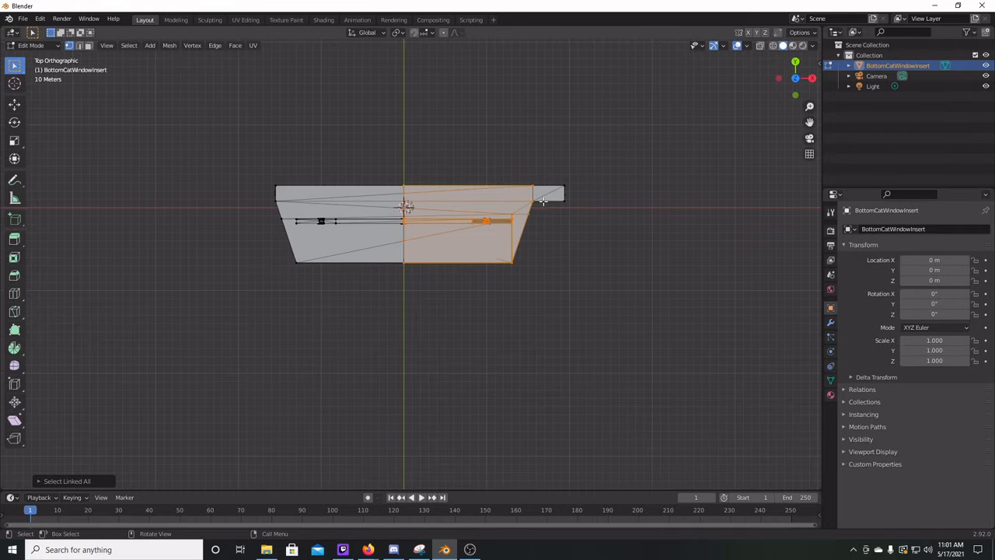
Try box-selecting the right half with its end tab, and undo back to before the rip and knife cut.
left_click_drag(575, 213, 529, 177)
left_click_drag(621, 249, 432, 217)
left_click_drag(614, 311, 406, 167)
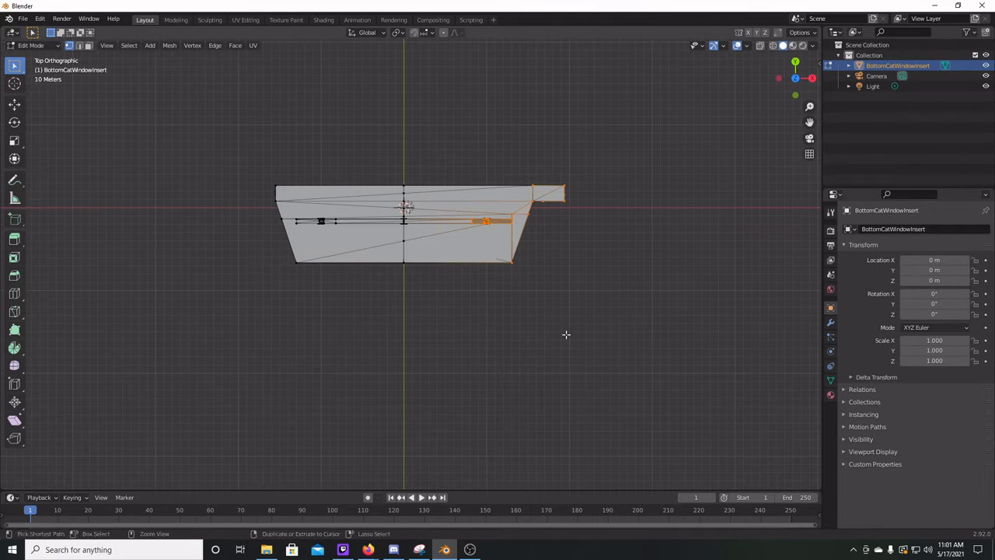
key("ctrl+z")
key("ctrl+z")
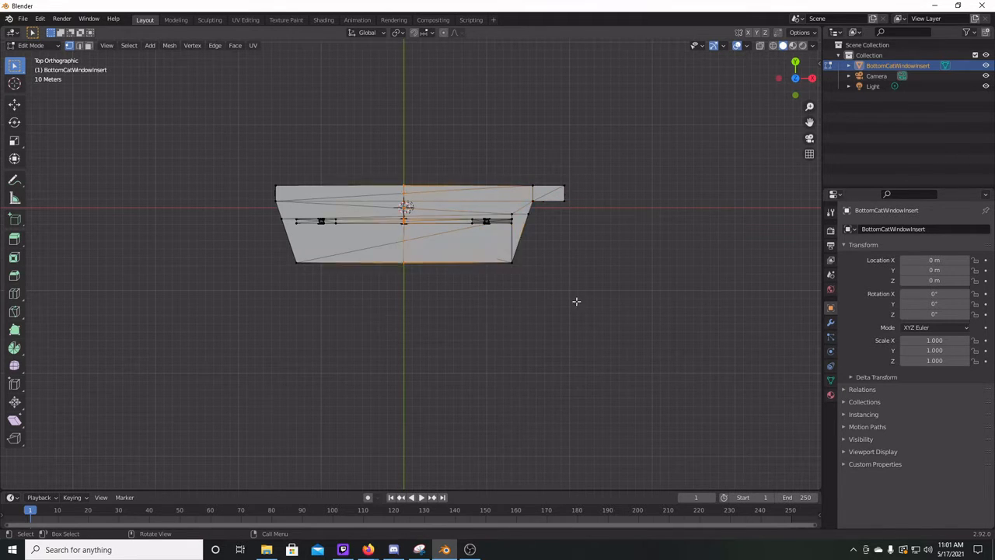
key("ctrl+z")
key("k")
left_click(405, 163)
key("c")
key("Escape")
Repeat the angle-constrained knife cut through the whole insert along its vertical centre line.
key("k")
left_click(405, 163)
key("c")
left_click(405, 325)
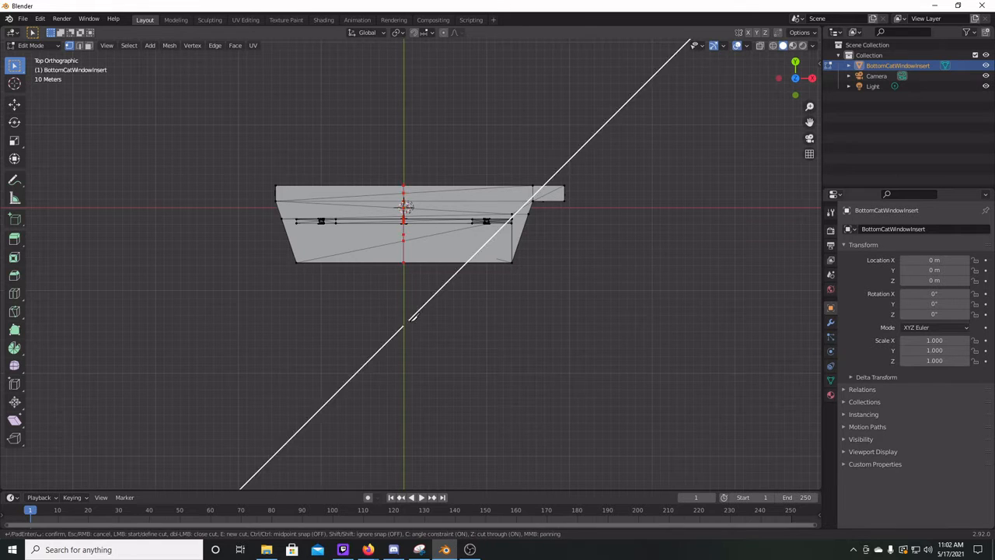
key("Return")
Rip the mesh along the cut and separate the linked left half into its own object by selection.
key("v")
right_click(359, 278)
key("ctrl+l")
key("p")
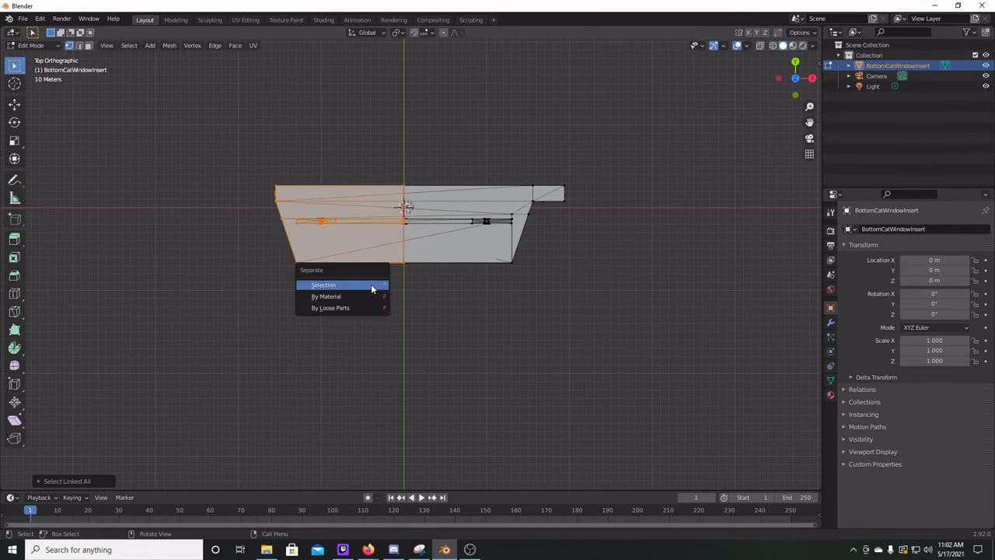
left_click(370, 283)
Return to Object Mode, move the right half about 75 m along X, and inspect the cut faces.
key("Tab")
left_click(518, 255)
left_click_drag(447, 210, 510, 211)
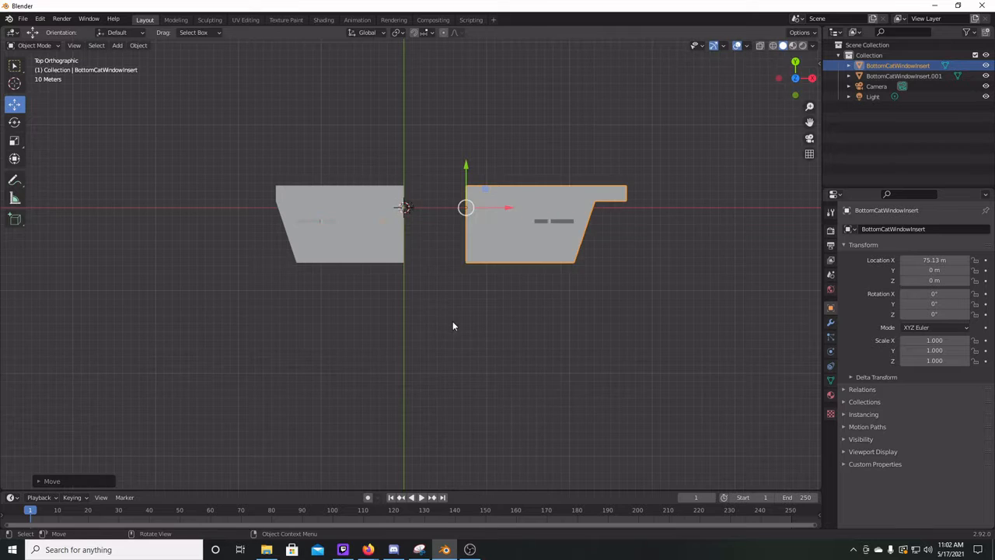
middle_click_drag(453, 323, 424, 194)
scroll(373, 318, "up", 2)
middle_click_drag(303, 418, 362, 378)
In Edit Mode from the top view, try an angle-constrained knife cut down the insert's centre line with cut-through on.
key("Tab")
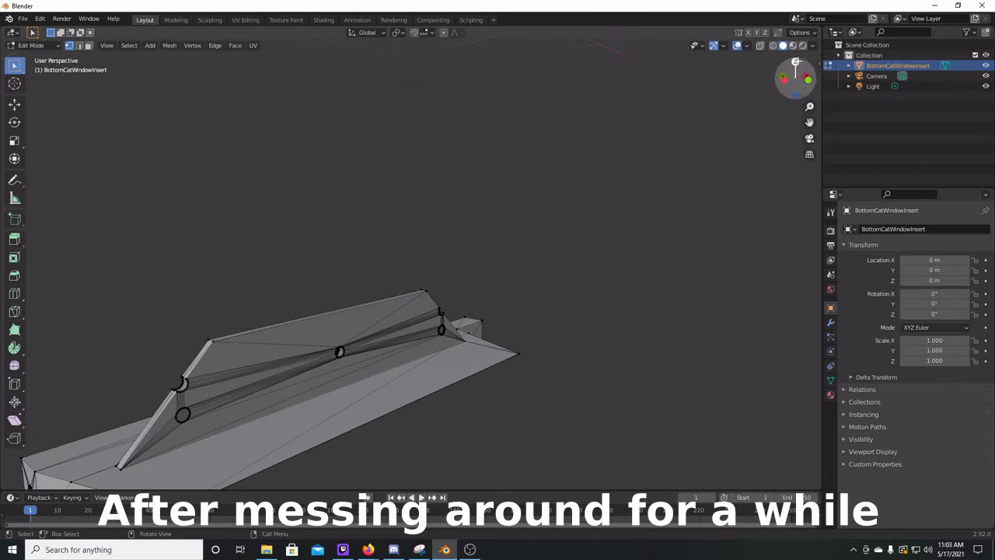
key("KP_7")
key("k")
left_click(367, 101)
key("c")
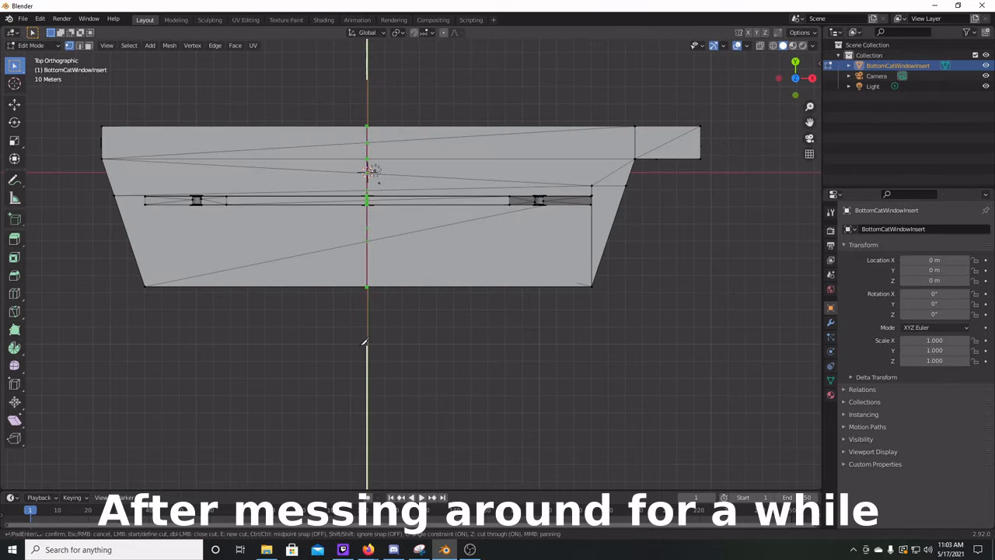
left_click(366, 342)
key("Return")
Try ripping the mesh along the top-view cut and selecting the linked left half, and undo back to before the cut.
key("v")
left_click(286, 327, "ctrl")
key("ctrl+l")
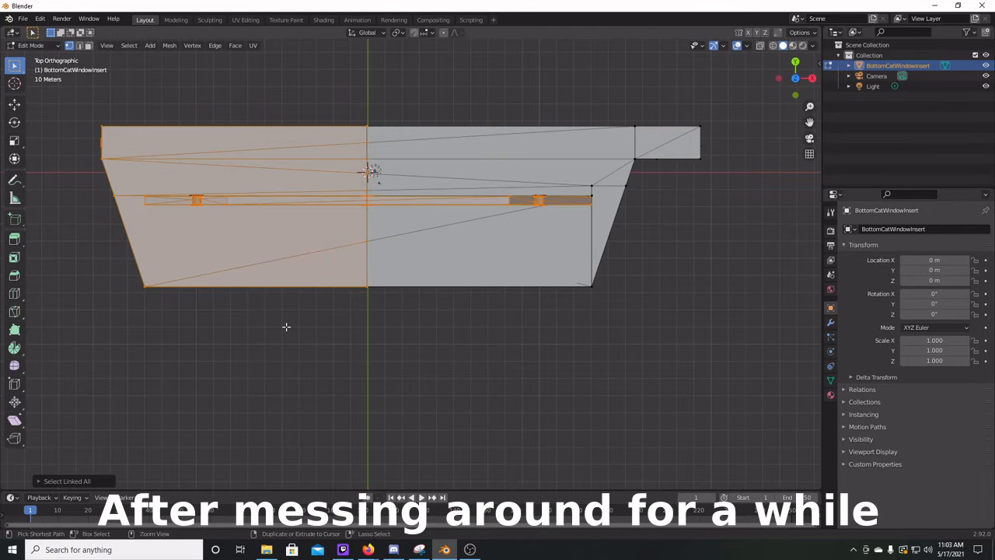
key("ctrl+z")
key("ctrl+z")
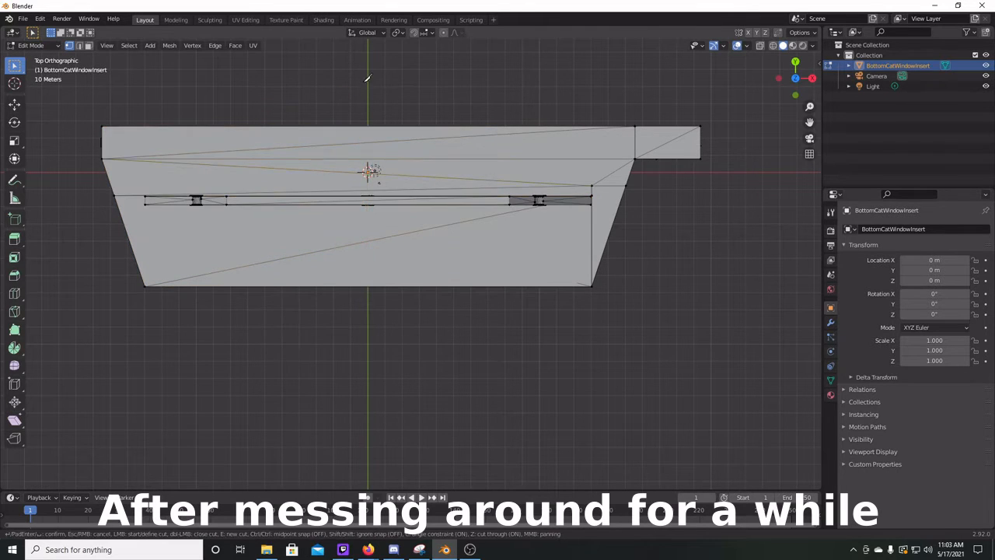
Rip the recut mesh along its centre line without moving the vertices, and separate the linked left half by selection.
key("v")
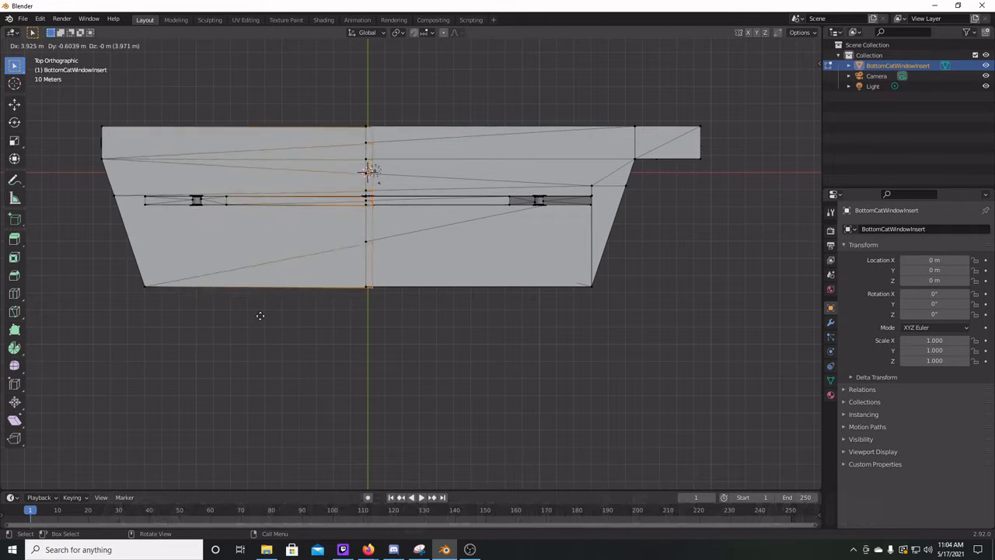
right_click(272, 313)
key("ctrl+l")
middle_click_drag(272, 314, 331, 343)
key("p")
left_click(330, 343)
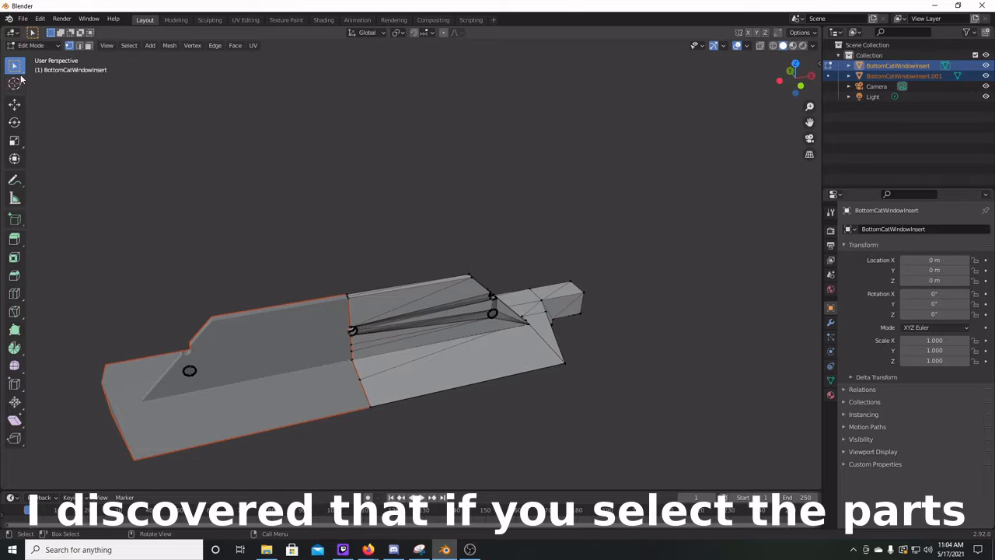
Return to Object Mode and move the half with the end tab about 83 m along X.
key("Tab")
left_click(17, 102)
left_click(795, 63)
left_click_drag(398, 197, 548, 198)
middle_click_drag(394, 373, 414, 308)
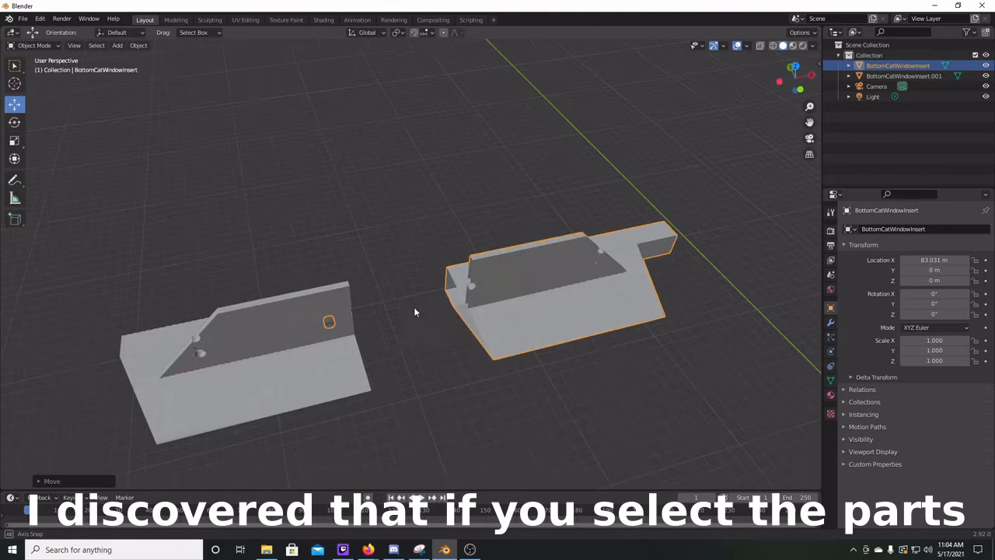
Move the tabbed half out to about 118 m on X, inspect the centre hole between the halves, and undo the changes.
middle_click_drag(193, 350, 166, 404)
left_click_drag(678, 110, 819, 126)
scroll(413, 265, "up", 4)
middle_click_drag(413, 265, 366, 173)
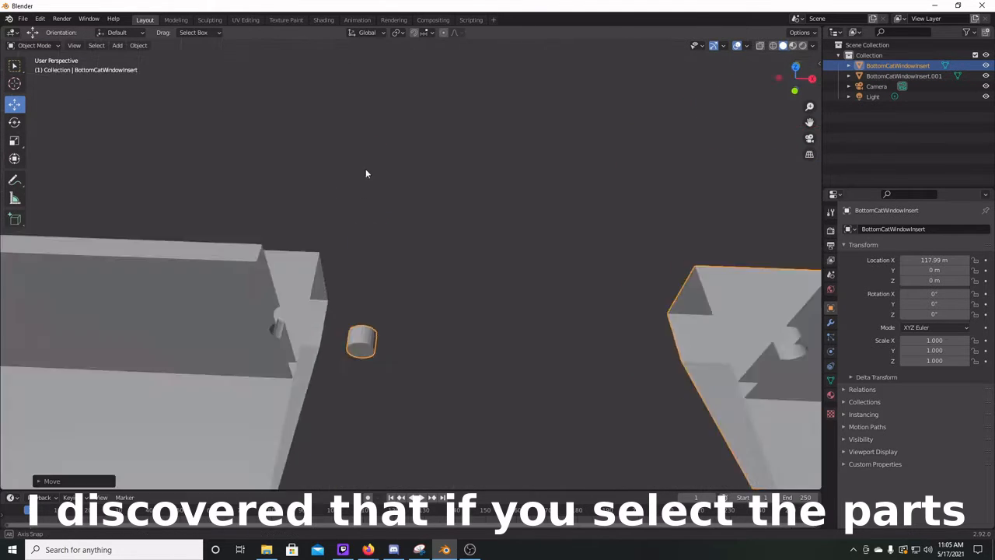
scroll(234, 373, "down", 2)
middle_click_drag(186, 419, 251, 398)
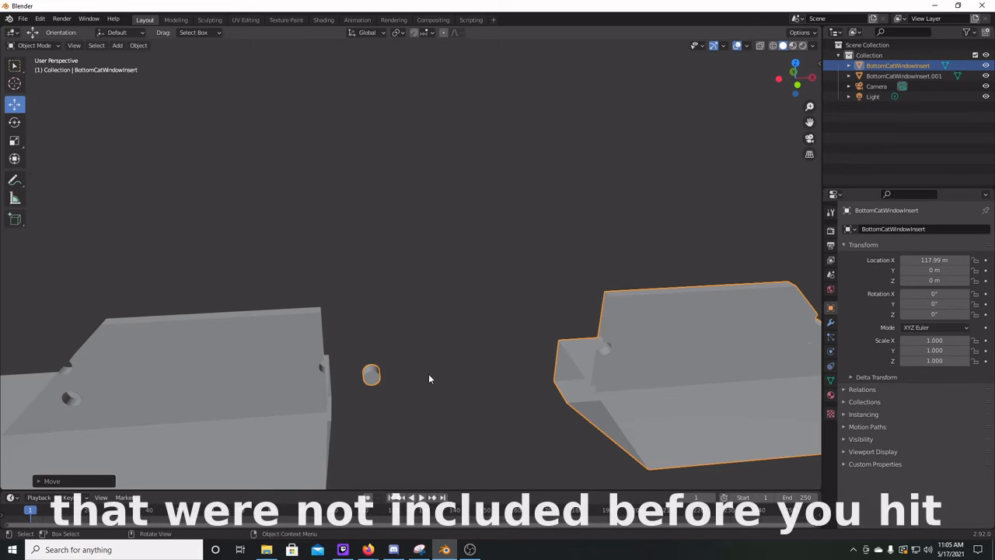
key("ctrl+z")
key("ctrl+z")
From the back view, make an angle-constrained, cut-through knife cut down the insert's vertical centre line.
middle_click_drag(394, 421, 394, 309, "alt")
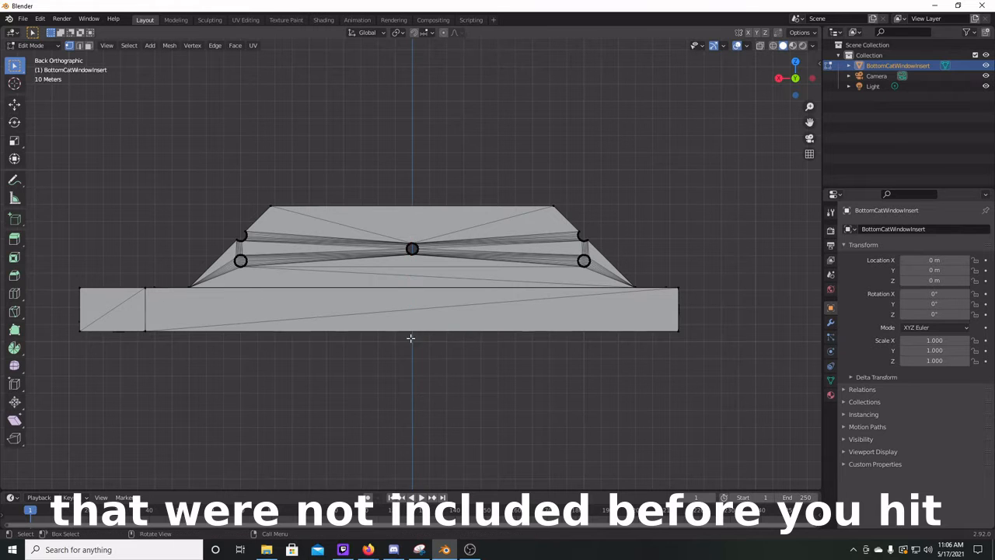
key("k")
key("z")
key("c")
left_click(413, 157)
left_click(422, 370)
key("Return")
Rip the mesh along the new cut without moving the vertices, and select everything linked to the half without the end tab.
key("v")
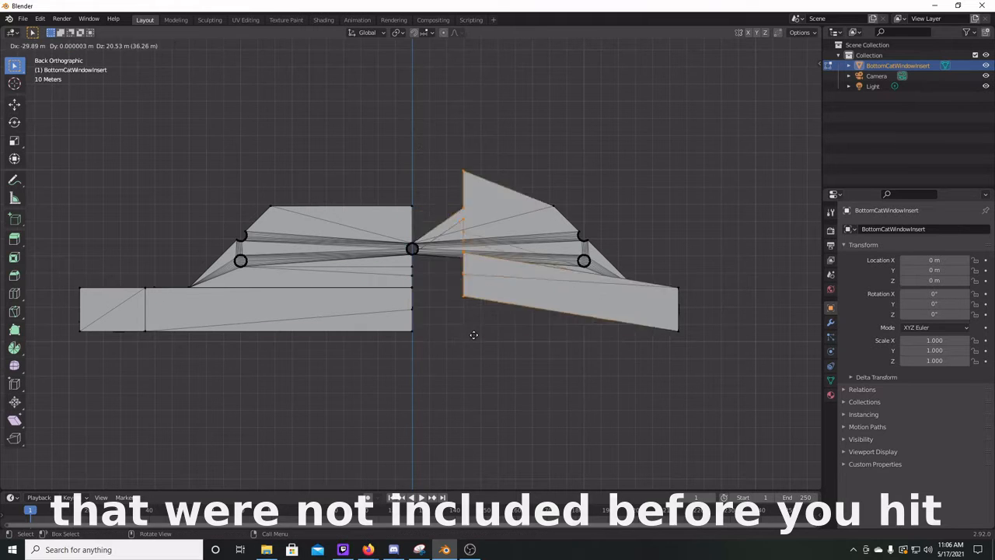
right_click(429, 363)
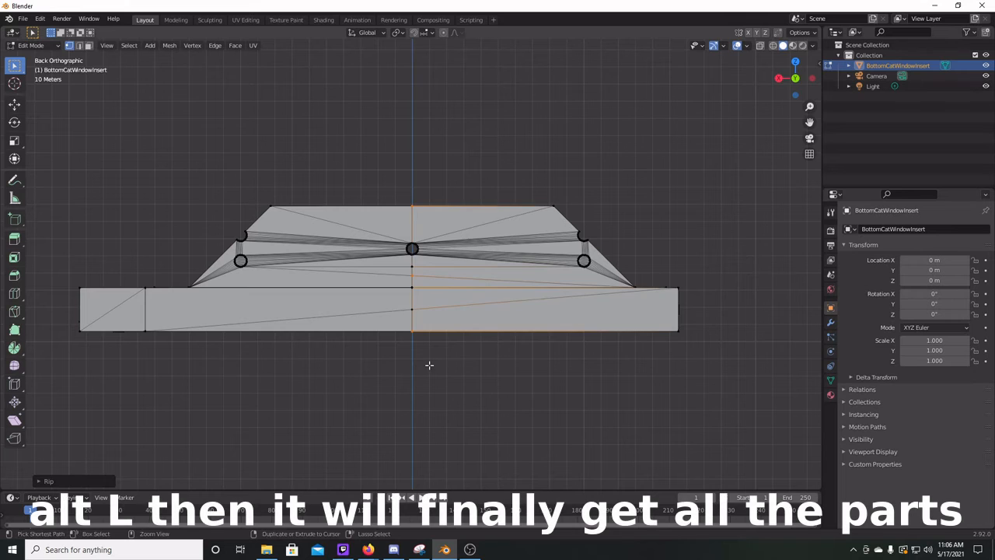
key("ctrl+l")
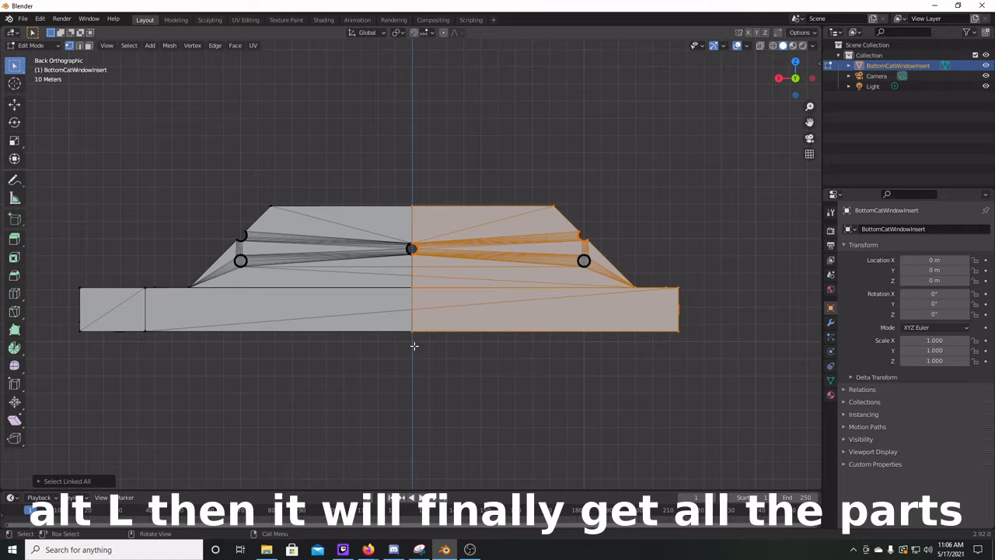
Box-select the half without the end tab including its hole geometry, extend to linked geometry, and separate it by selection.
left_click_drag(414, 345, 706, 182, "ctrl")
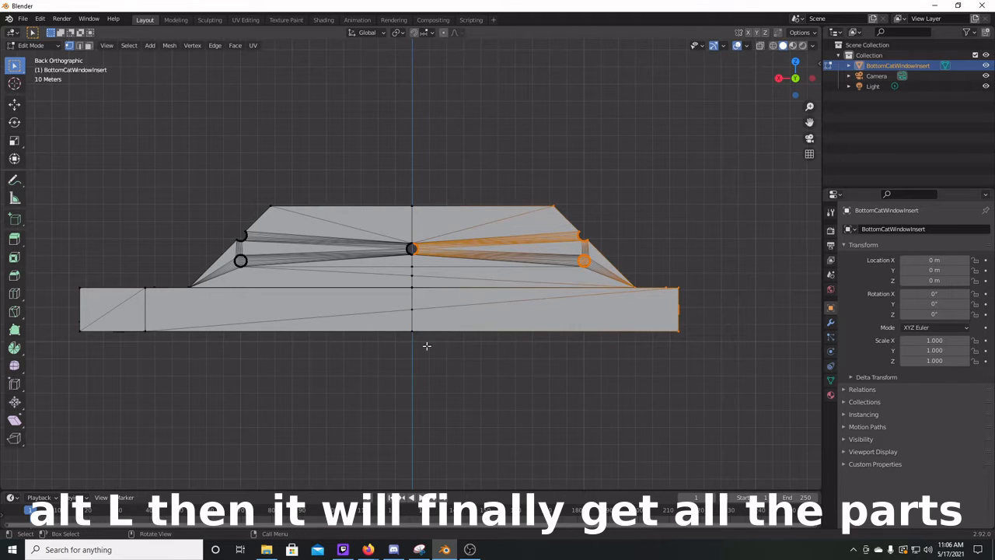
left_click_drag(418, 342, 687, 151, "ctrl")
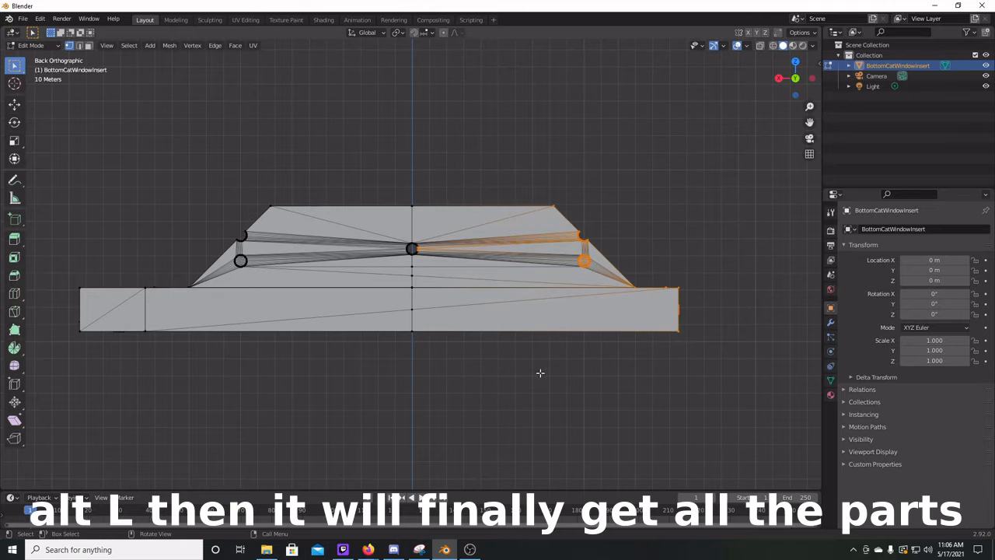
key("ctrl+l")
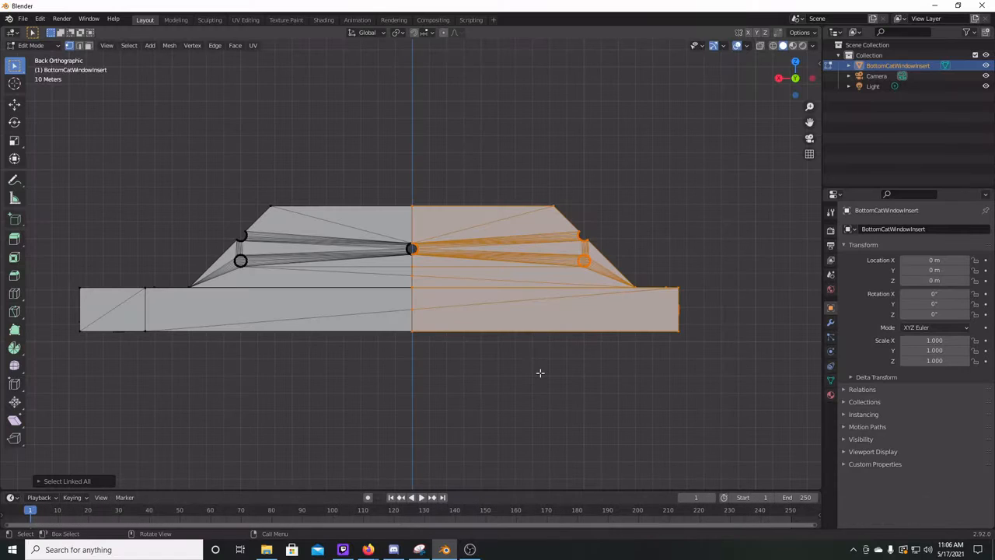
key("p")
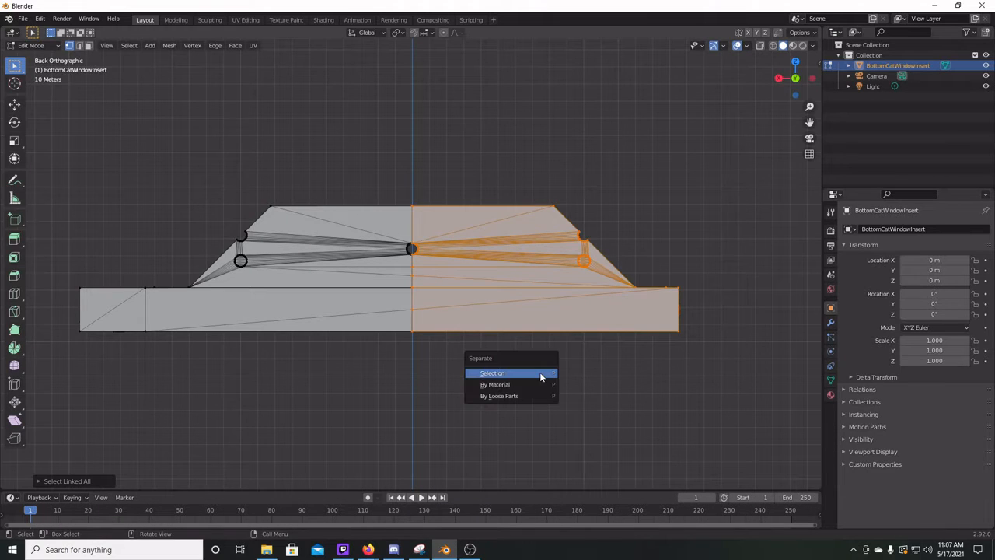
left_click(539, 374)
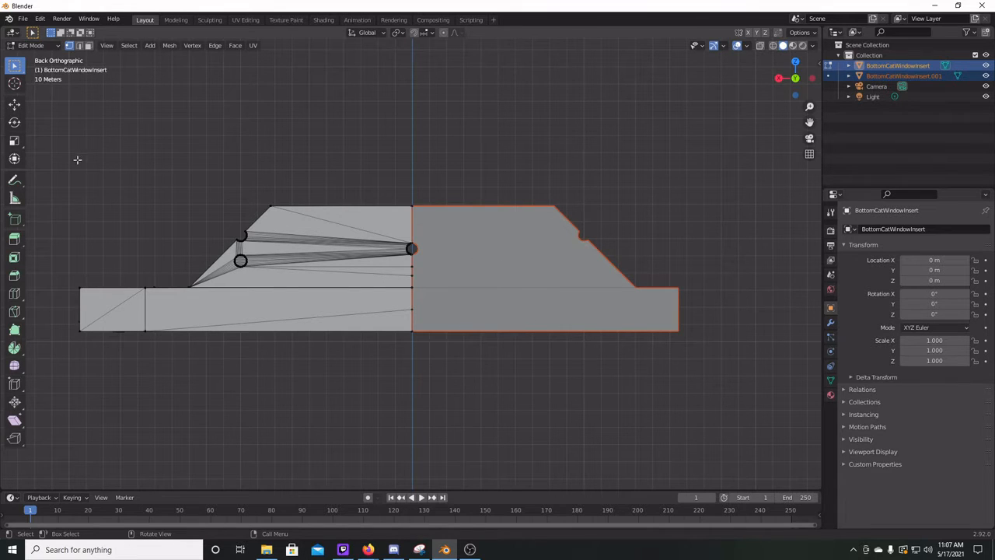
Return to Object Mode and move only the half without the end tab to about -57 m on X.
key("Tab")
middle_click_drag(496, 316, 499, 335, "shift")
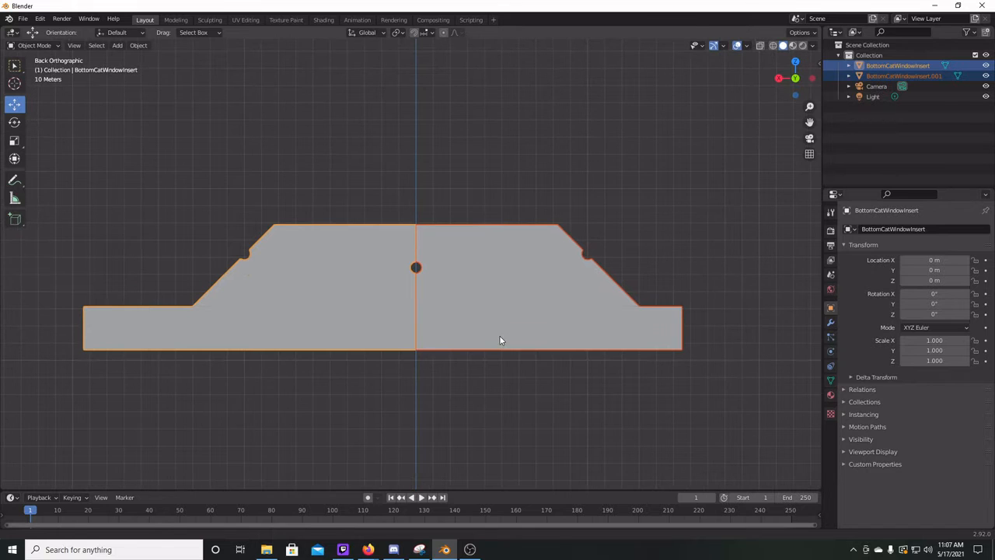
middle_click_drag(428, 316, 490, 352)
scroll(584, 345, "down", 5)
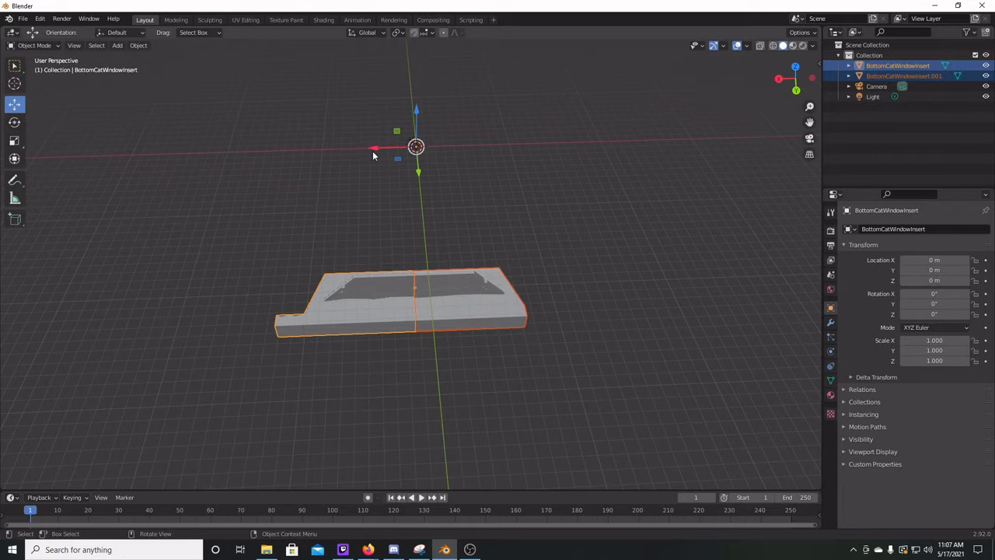
left_click(478, 300)
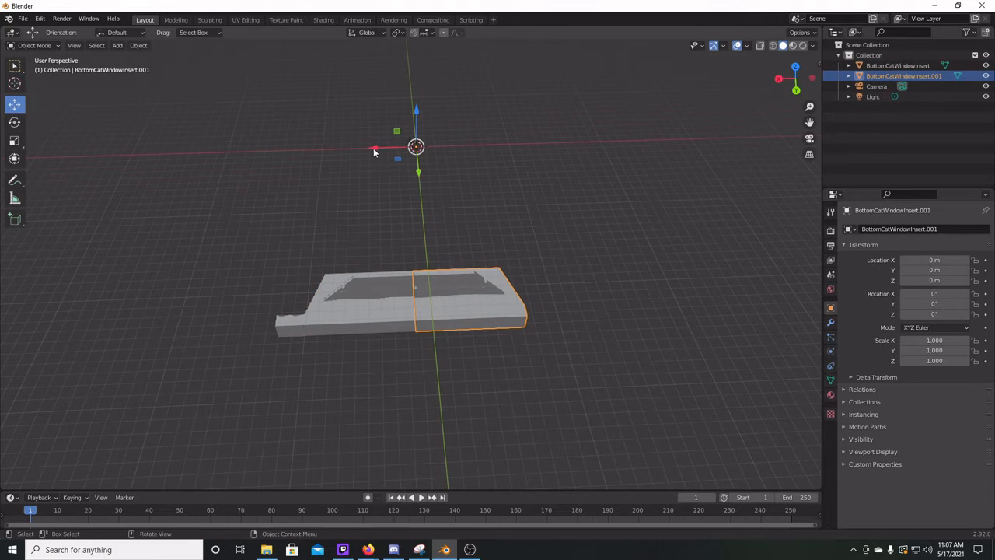
left_click_drag(374, 151, 434, 190)
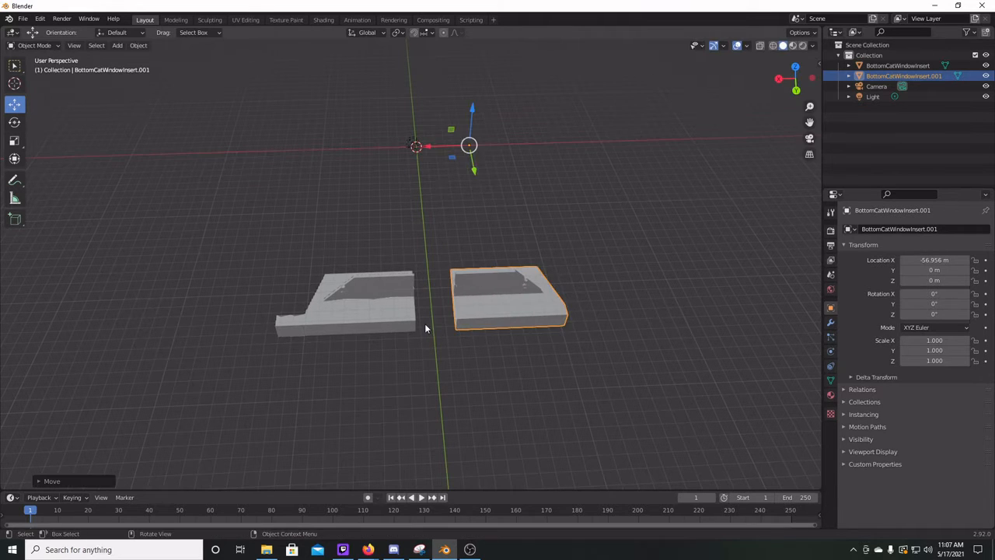
Edit the moved half: fill the open cut end of its base with a face, triangulate it, and convert the triangles to quads.
middle_click_drag(429, 348, 441, 288)
scroll(439, 276, "up", 10)
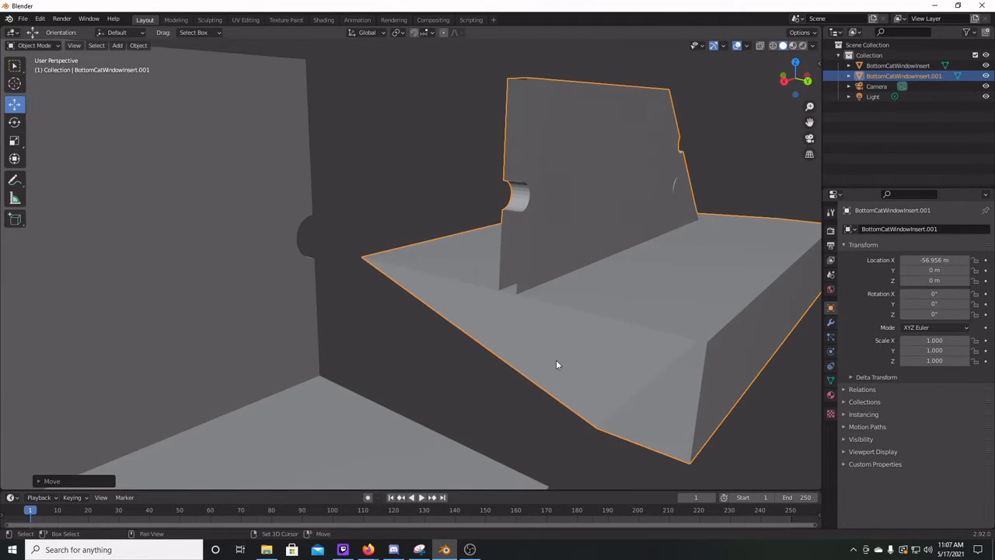
middle_click_drag(557, 364, 542, 365, "shift")
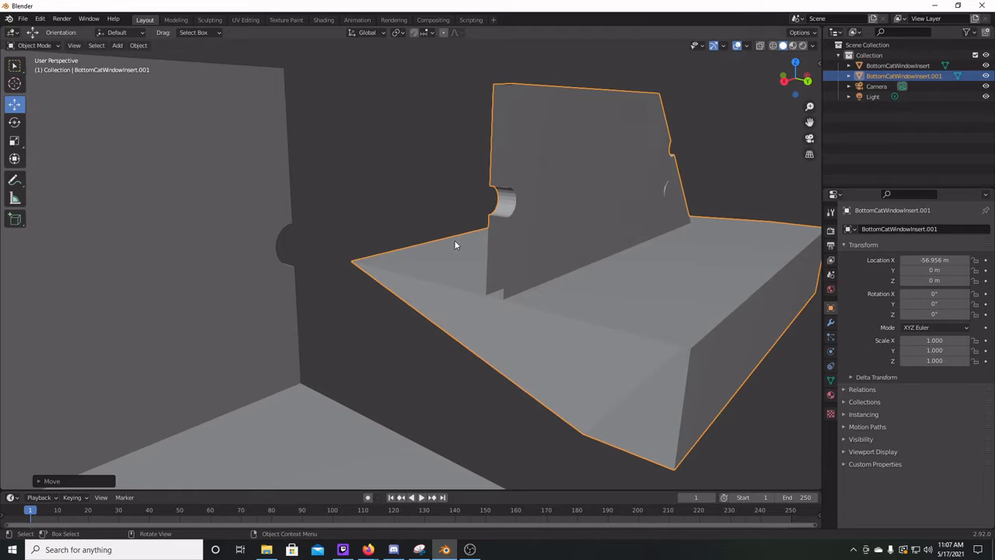
key("Tab")
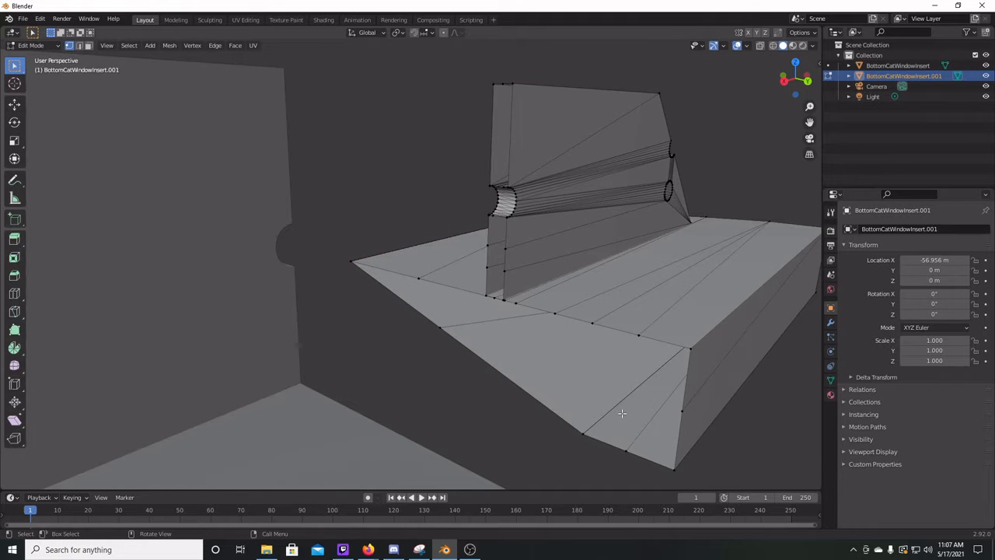
middle_click_drag(622, 413, 560, 393, "shift")
middle_click_drag(506, 417, 475, 424)
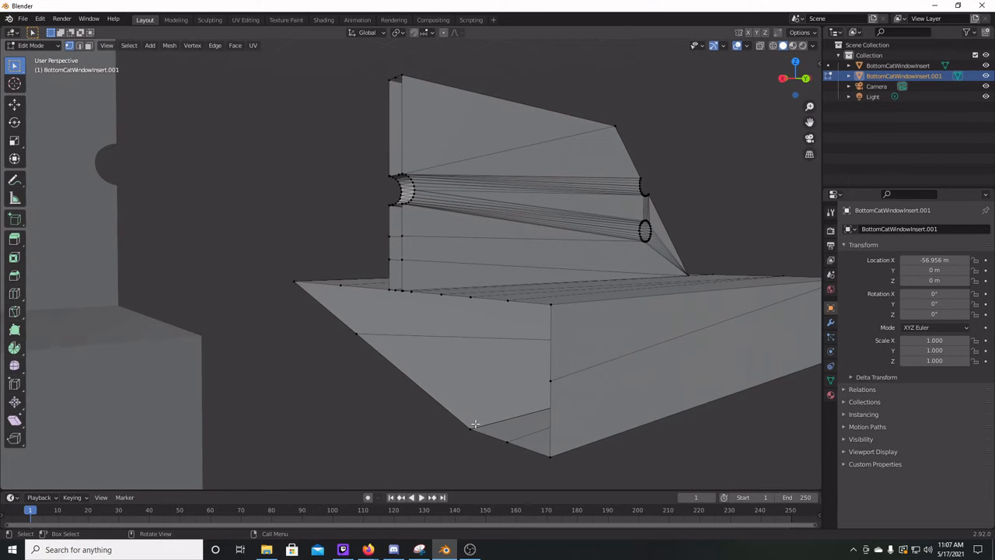
left_click(423, 385, "alt")
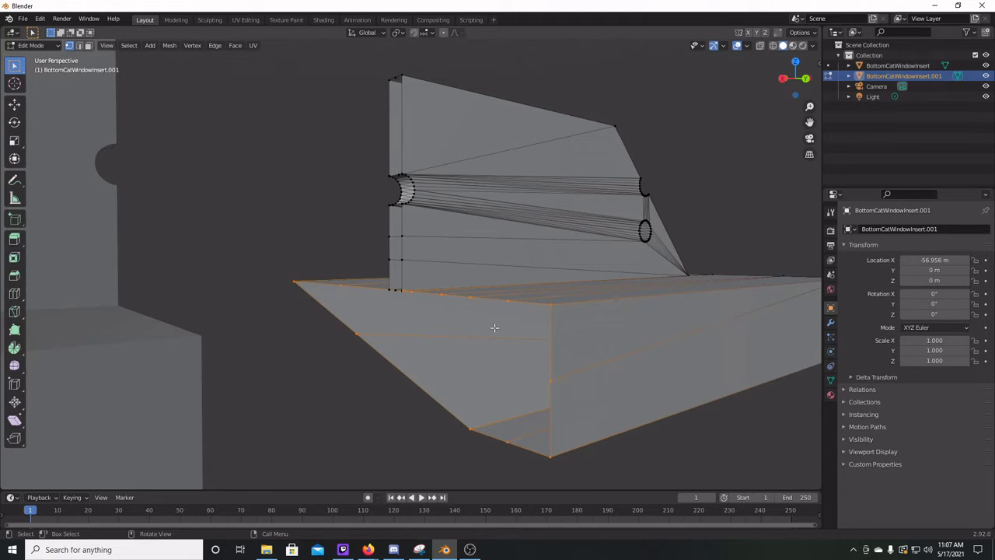
key("f")
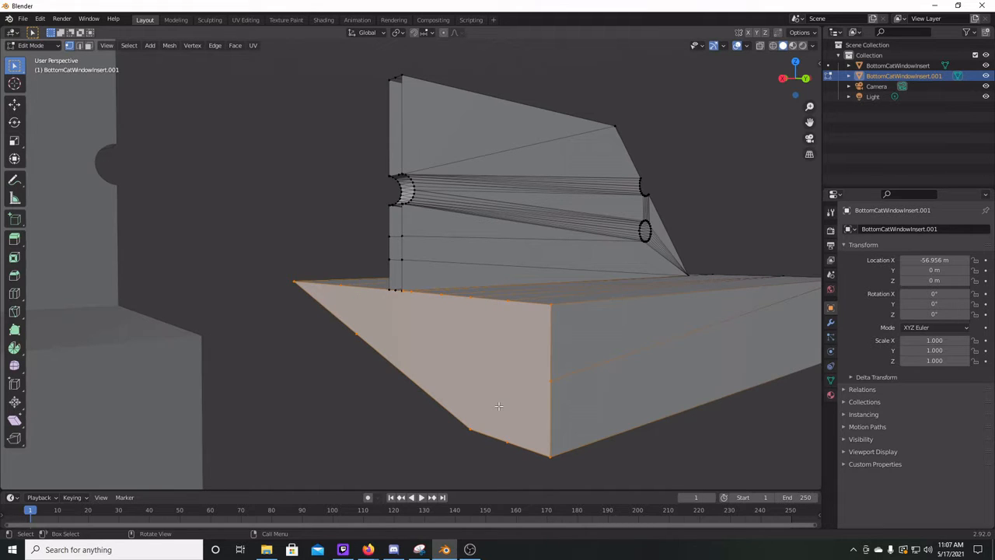
key("ctrl+t")
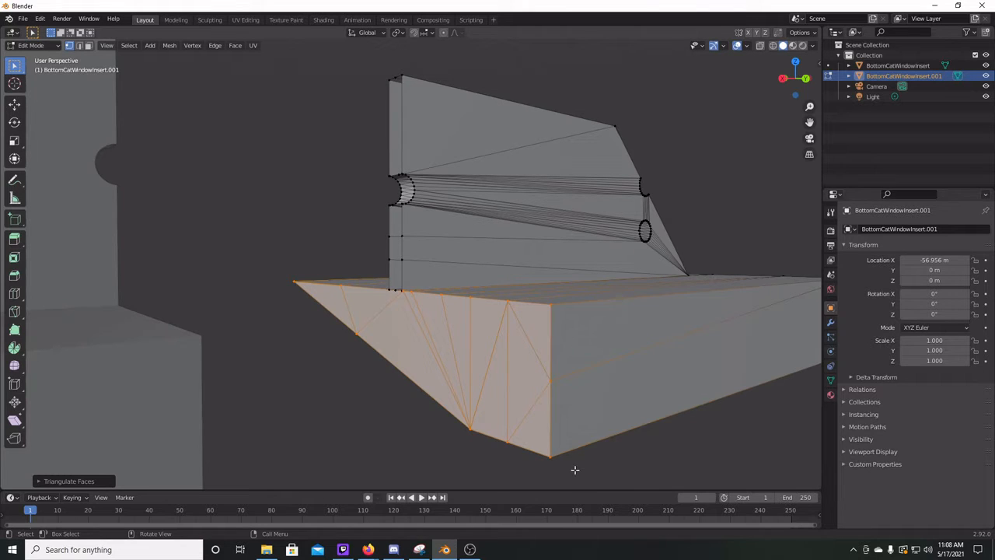
key("alt+j")
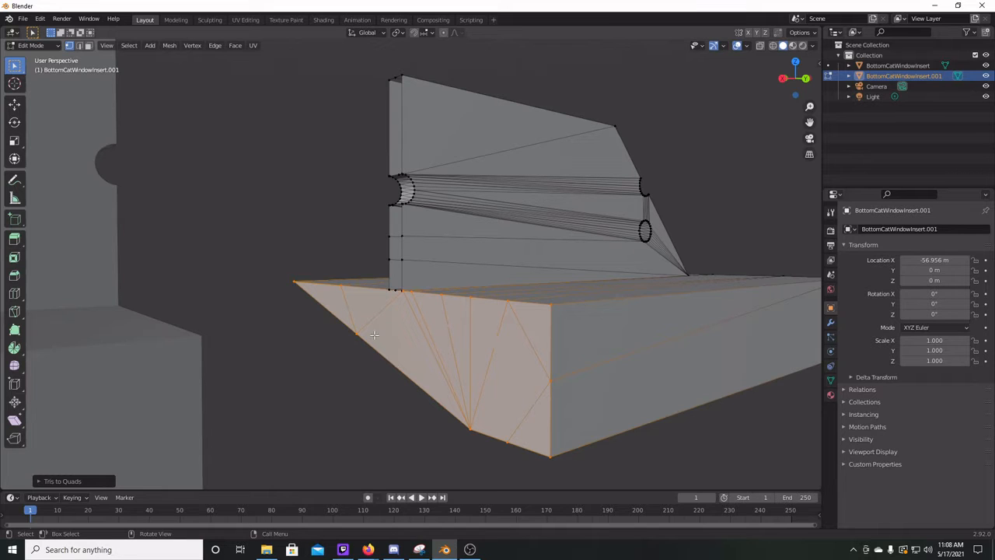
Fill the upright wall's open cut end below the centre hole, triangulate the face, and convert the triangles to quads.
left_click(391, 223, "alt")
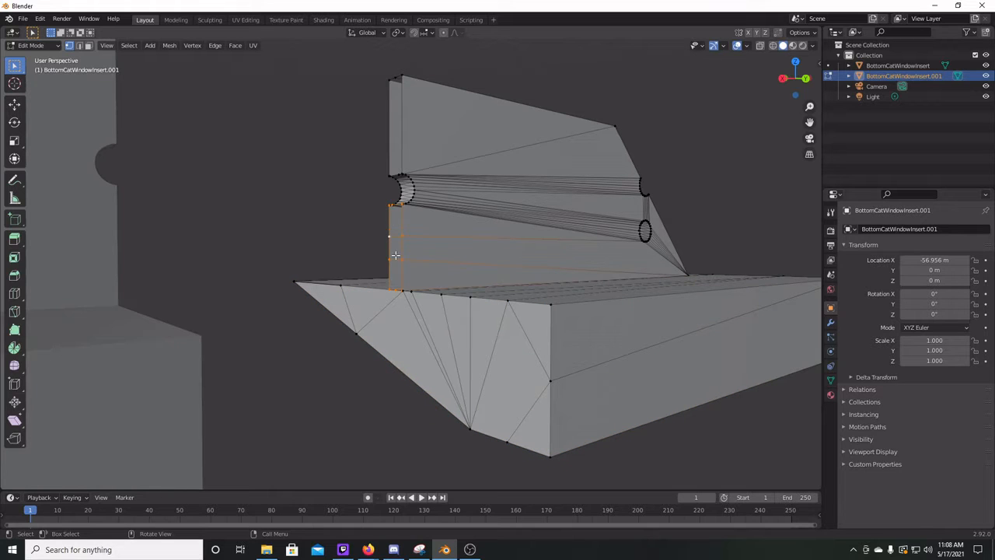
key("f")
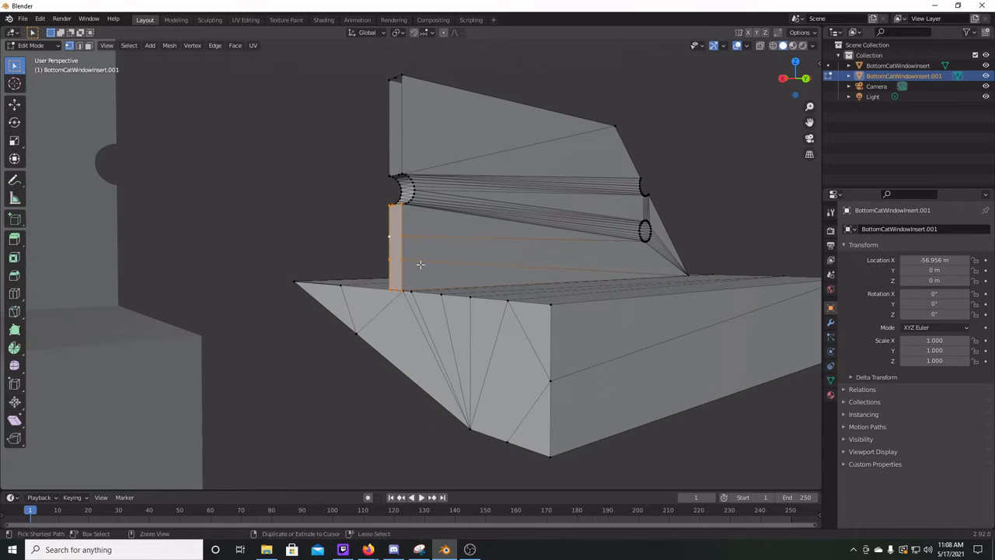
key("ctrl+t")
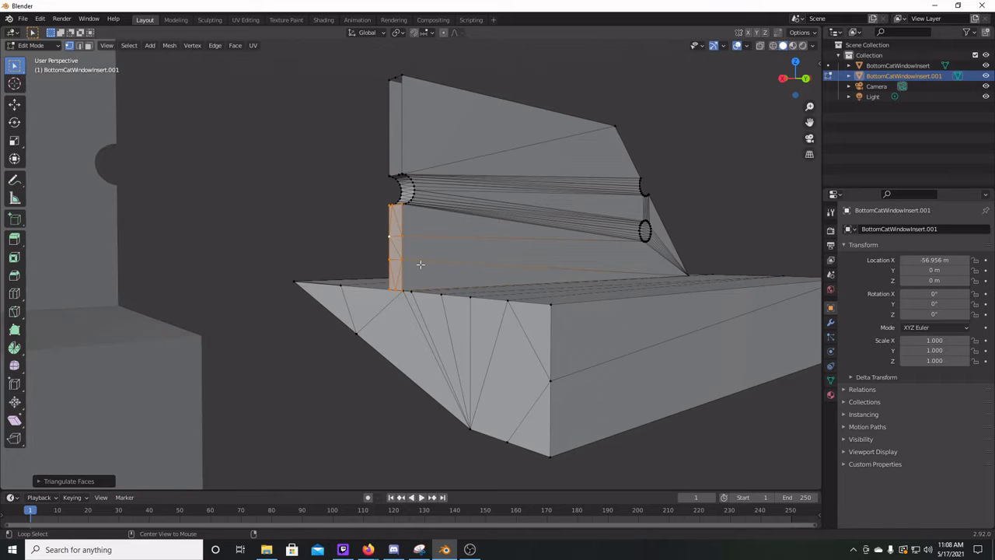
key("alt+j")
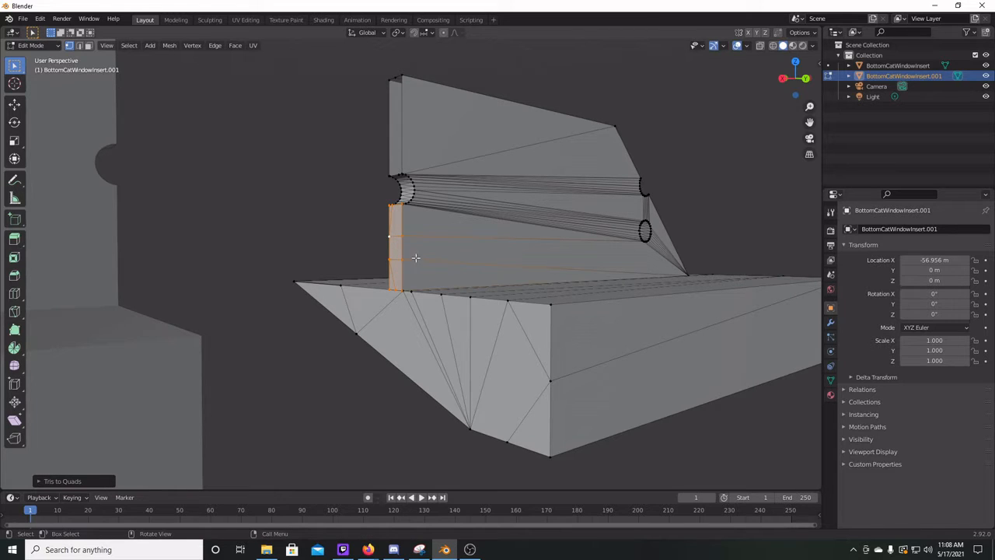
Fill the upright wall's open cut end above the centre hole, convert it to quads, and return to Object Mode.
left_click(389, 147, "alt")
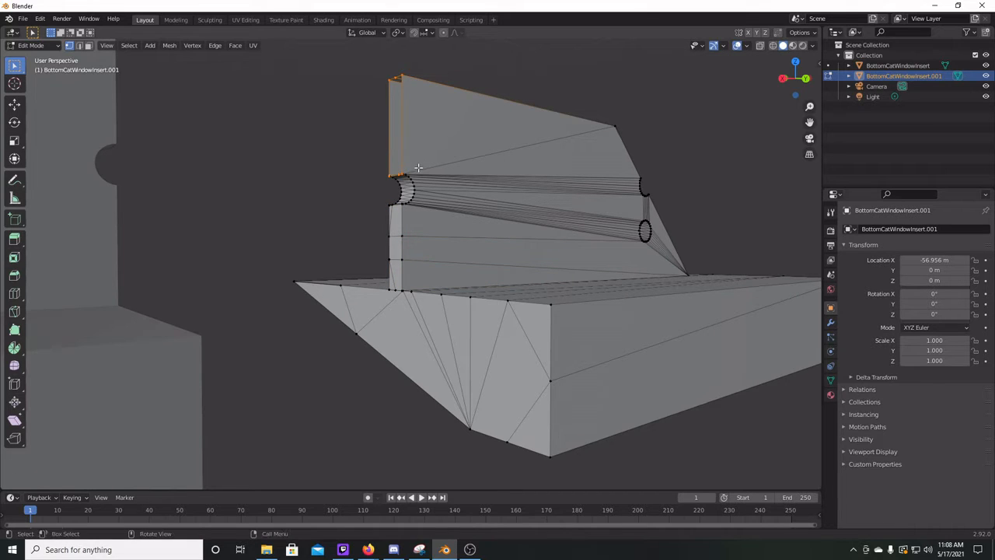
key("f")
key("alt+j")
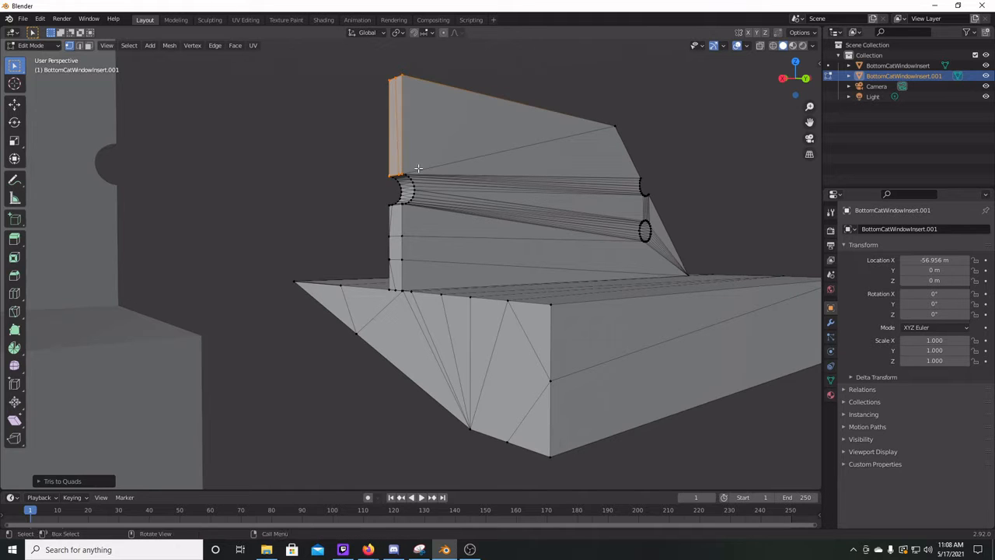
middle_click_drag(540, 343, 480, 415)
key("Tab")
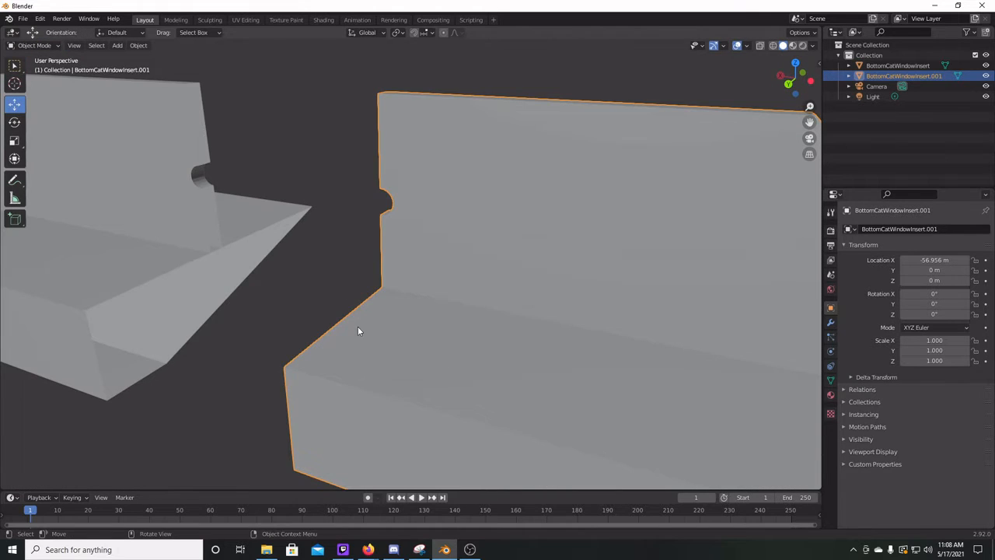
Edit the half with the end tab: fill its base's open cut end, triangulate the face, and convert the triangles to quads.
left_click(134, 258)
key("Tab")
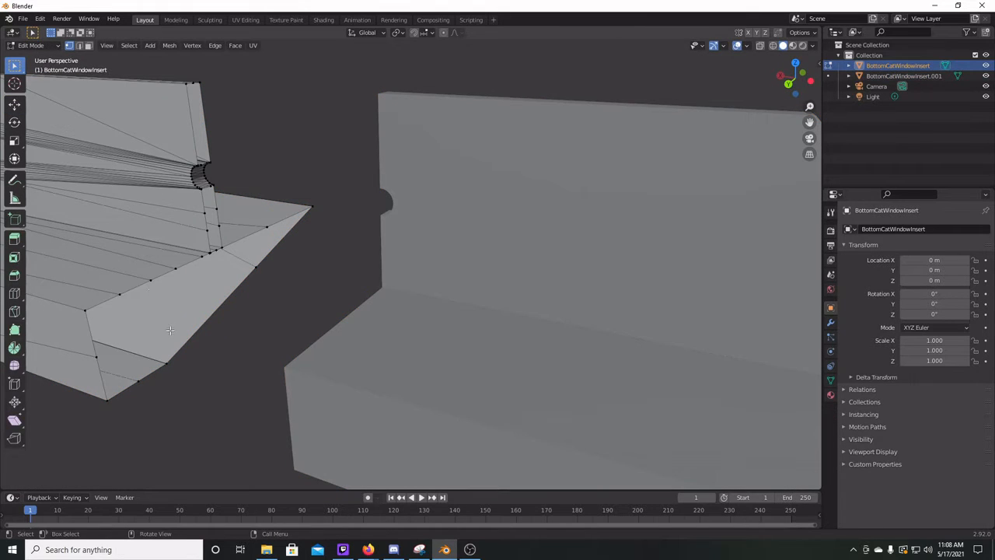
left_click(233, 288, "alt")
key("f")
key("ctrl+t")
key("alt+j")
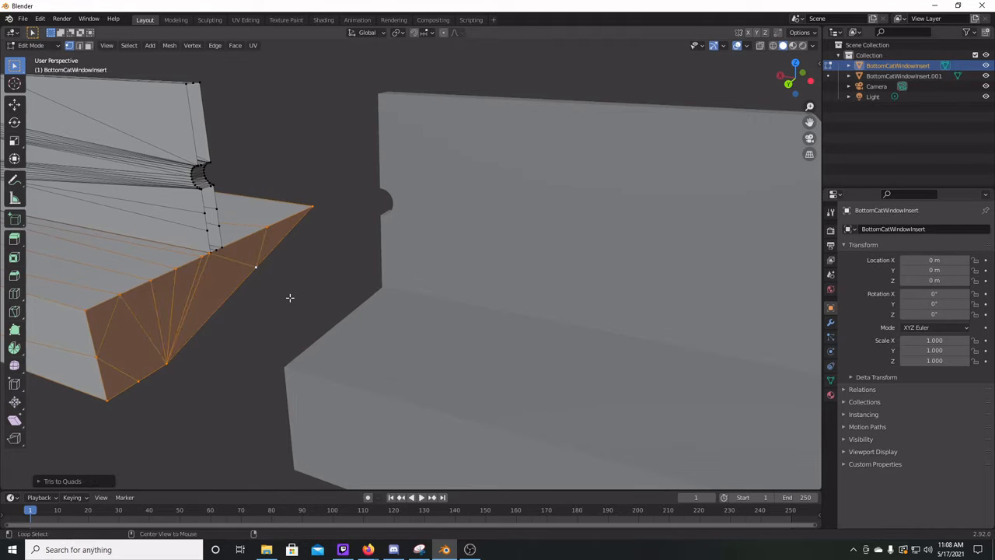
On the end-tab half, fill the upright wall's open cut end below the centre hole, triangulate it, and convert it to quads.
left_click(211, 205, "alt")
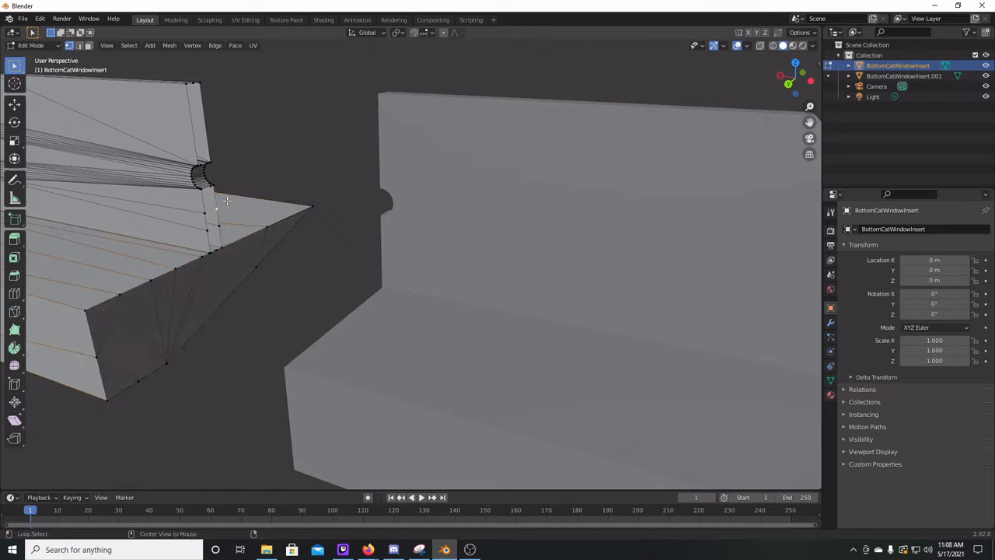
left_click(215, 225, "alt")
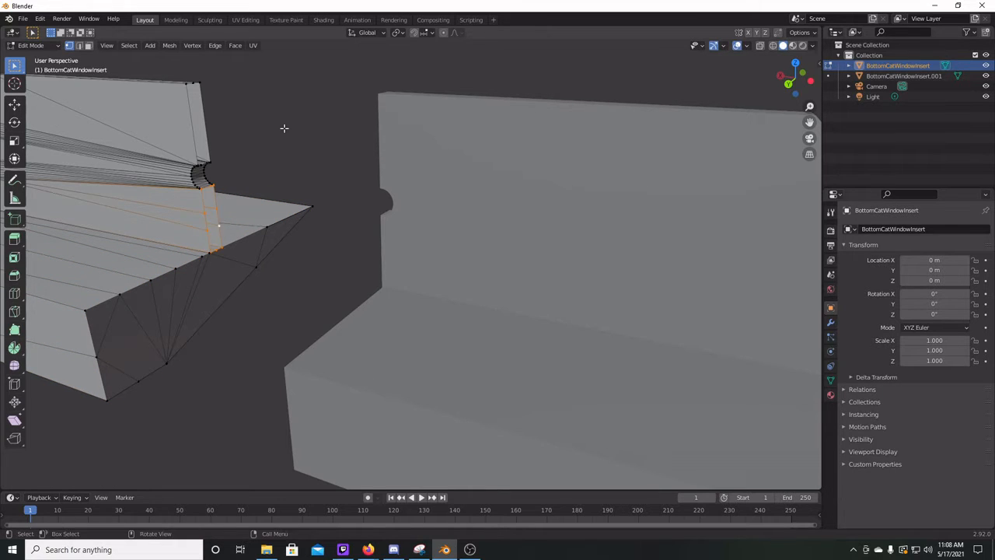
key("ctrl+t")
key("alt+j")
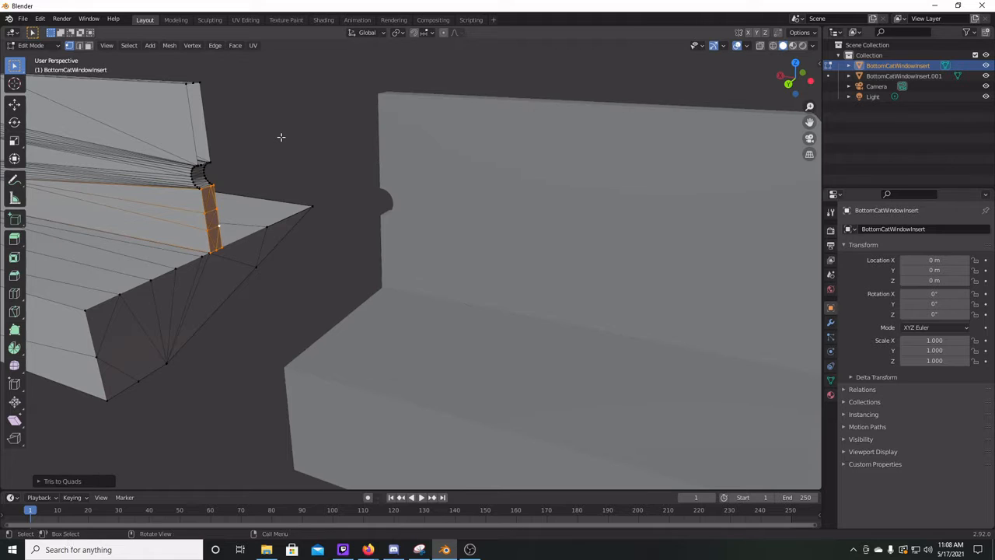
Fill the end-tab half's upright wall end above the centre hole, convert it to quads, and return to Object Mode.
left_click(203, 128, "alt")
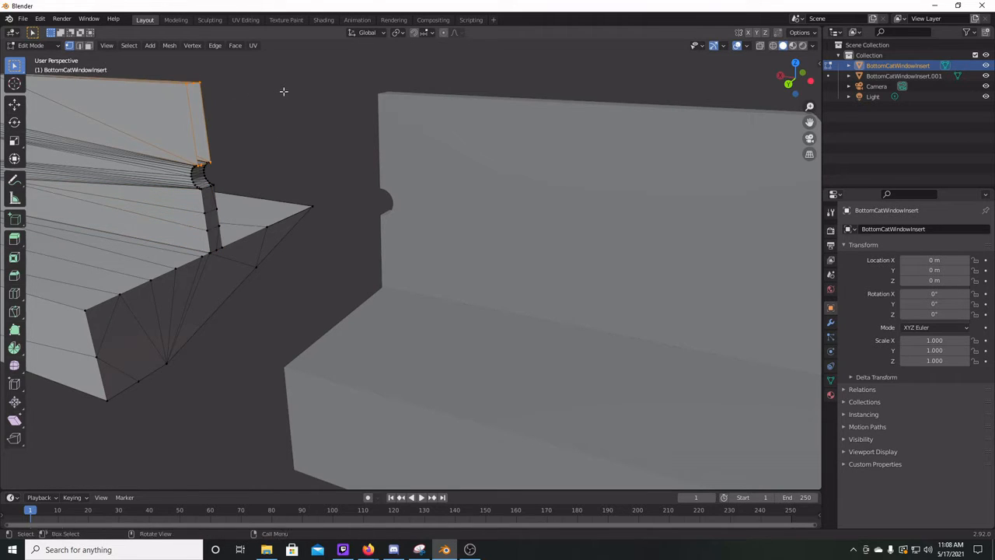
key("alt+j")
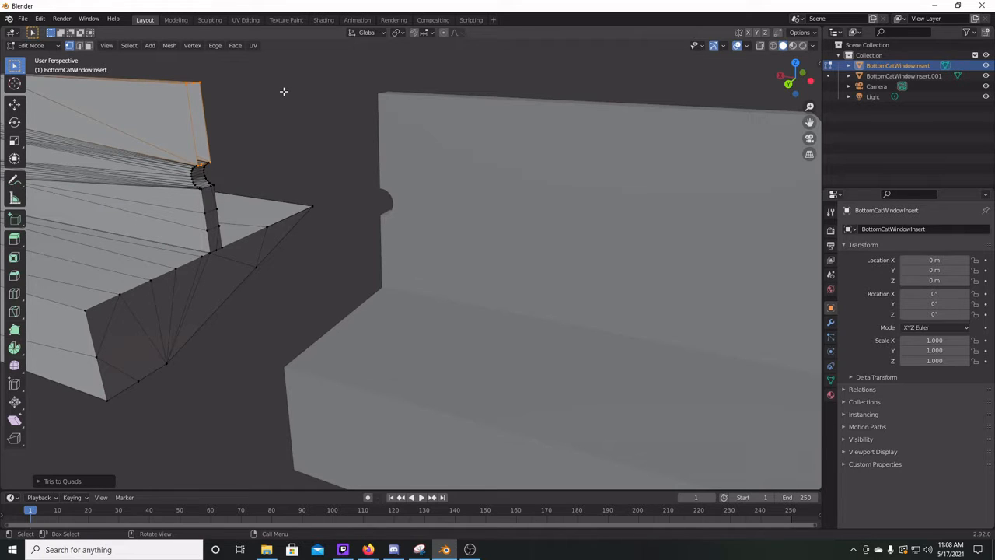
key("ctrl+z")
key("ctrl+z")
key("alt+j")
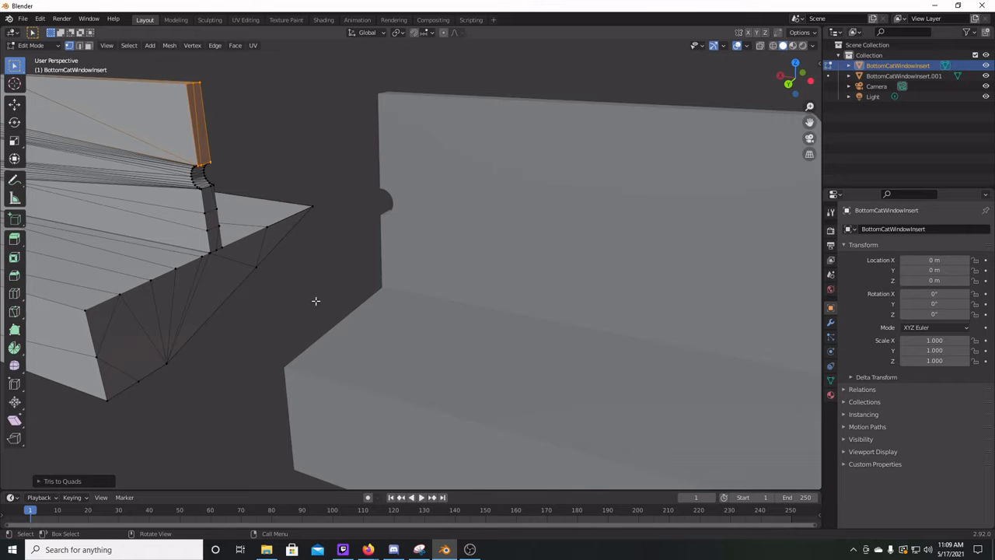
middle_click_drag(302, 319, 334, 318, "shift")
middle_click_drag(279, 301, 291, 323)
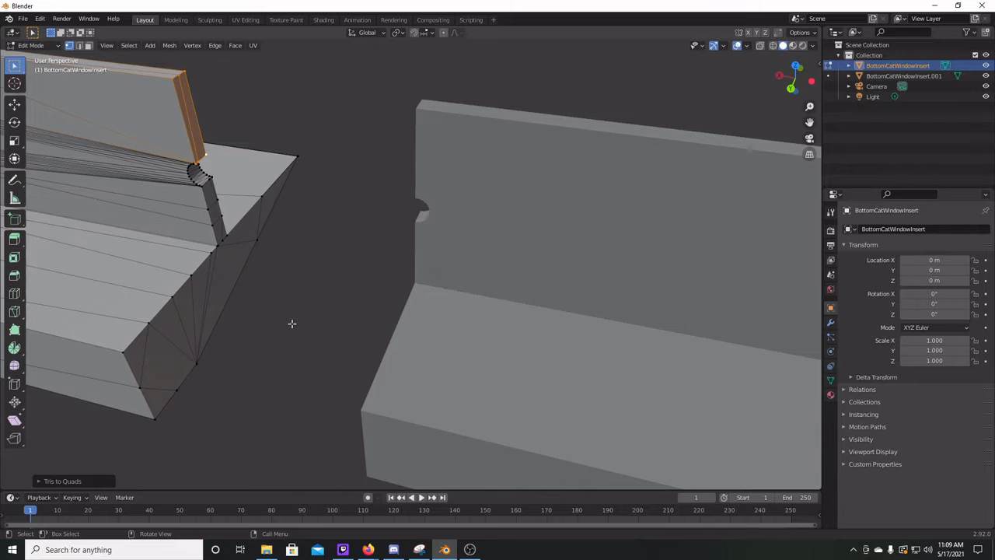
key("Tab")
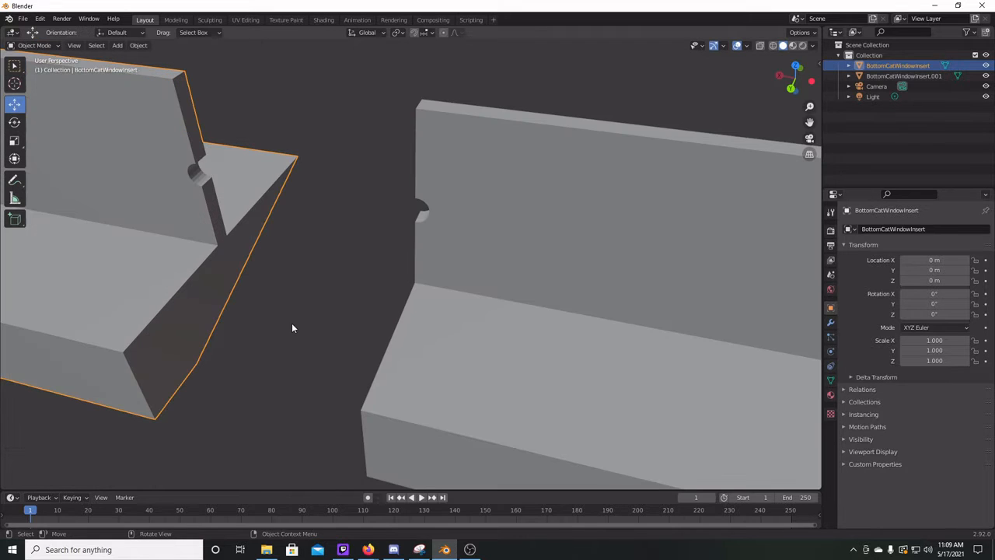
middle_click_drag(284, 331, 332, 303)
scroll(323, 294, "down", 8)
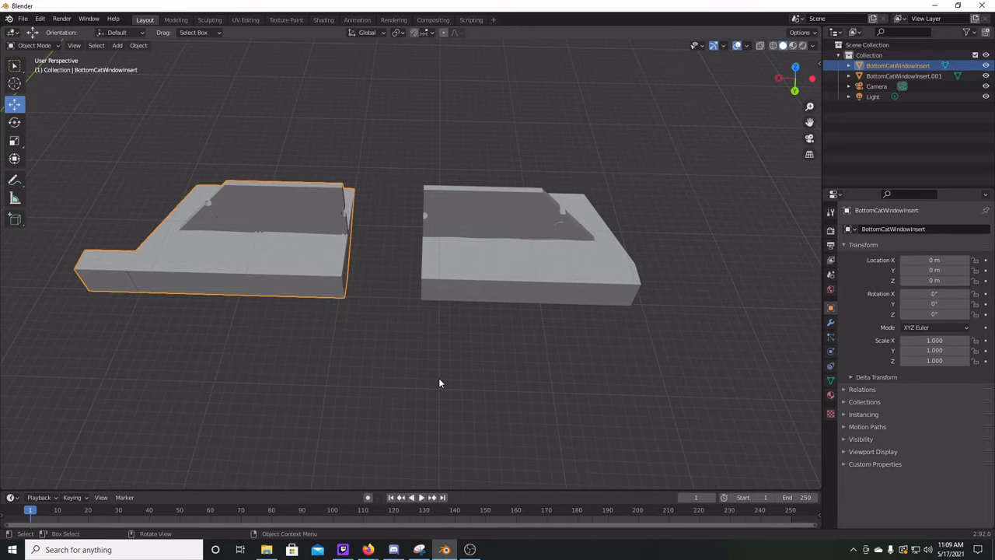
Save the project in Documents as BottomCatWindowInsert.blend, checking the existing model files in File Explorer for the name.
left_click(23, 21)
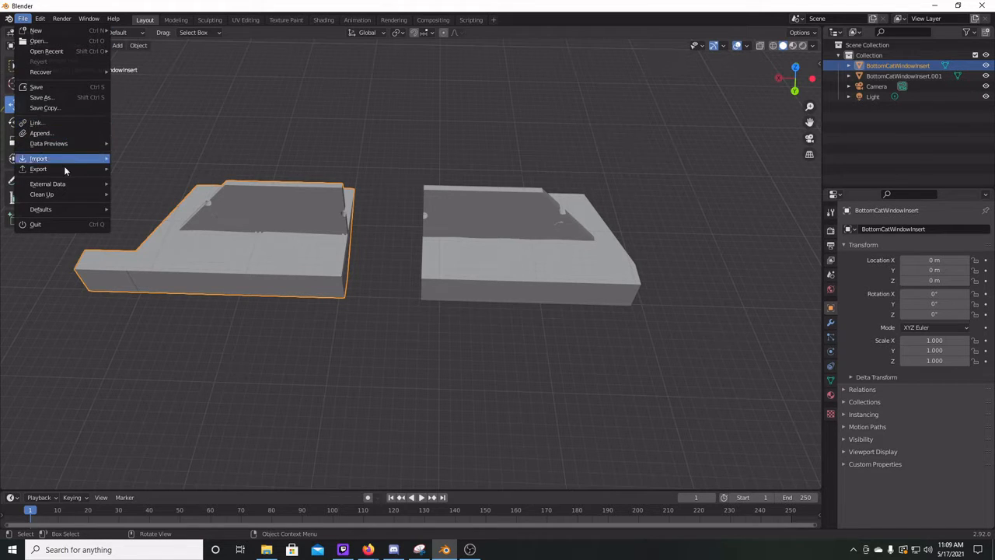
mouse_move(63, 169)
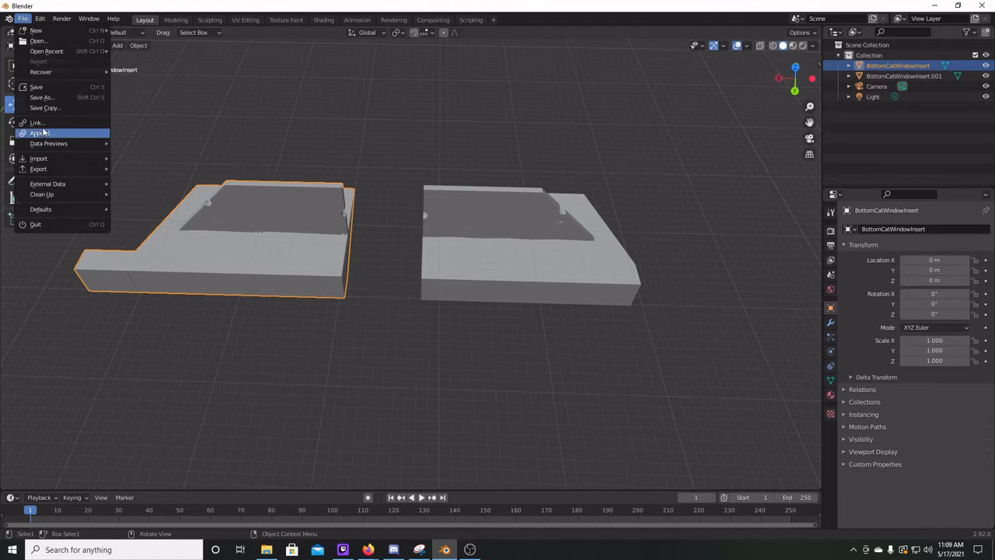
left_click(36, 86)
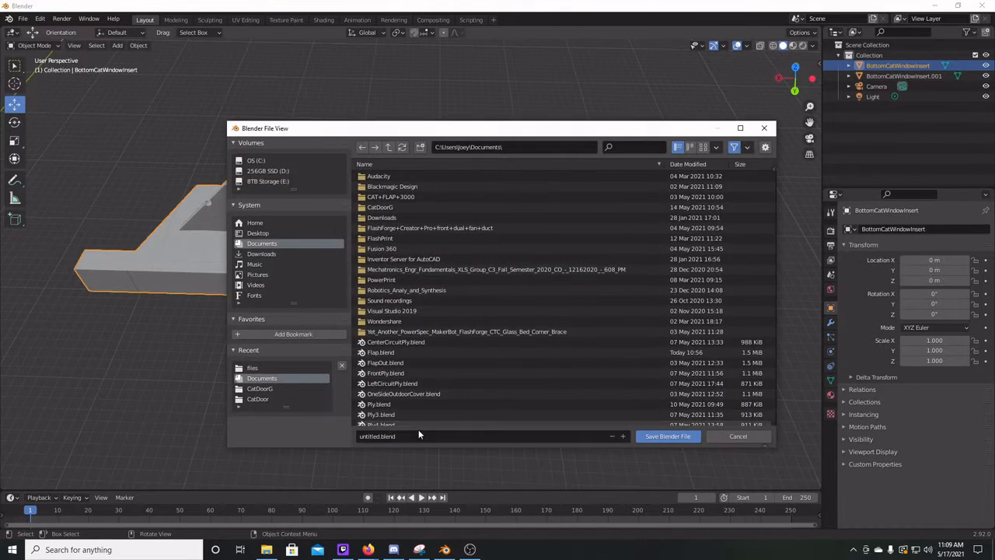
left_click(378, 436)
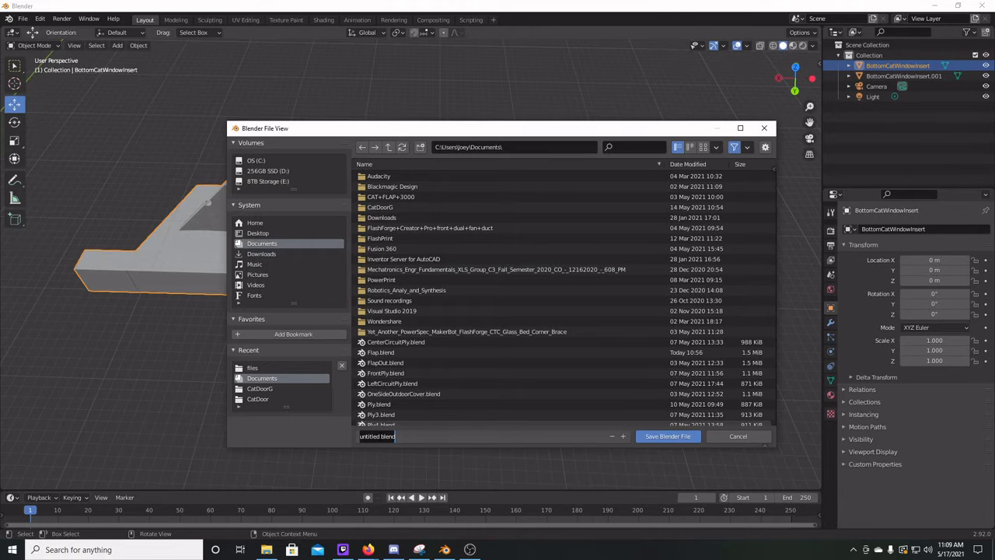
type("BottomCatWind")
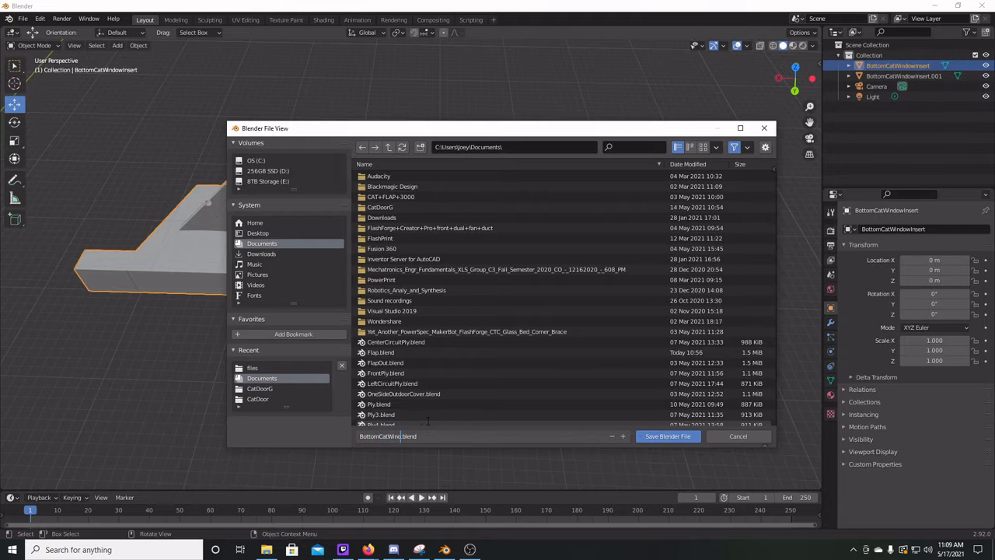
type("ow")
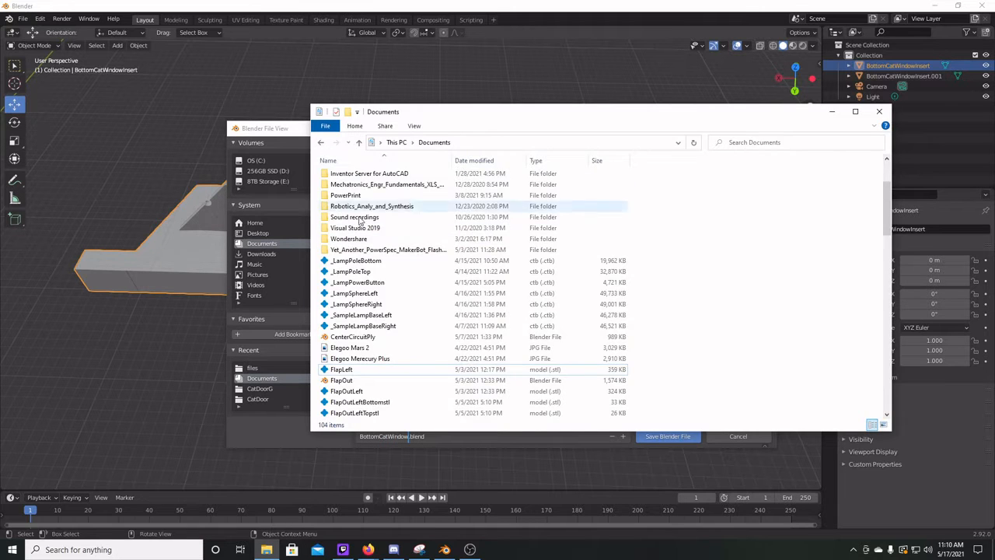
scroll(360, 205, "up", 4)
double_click(360, 206)
key("alt+Left")
double_click(359, 197)
left_click(357, 176)
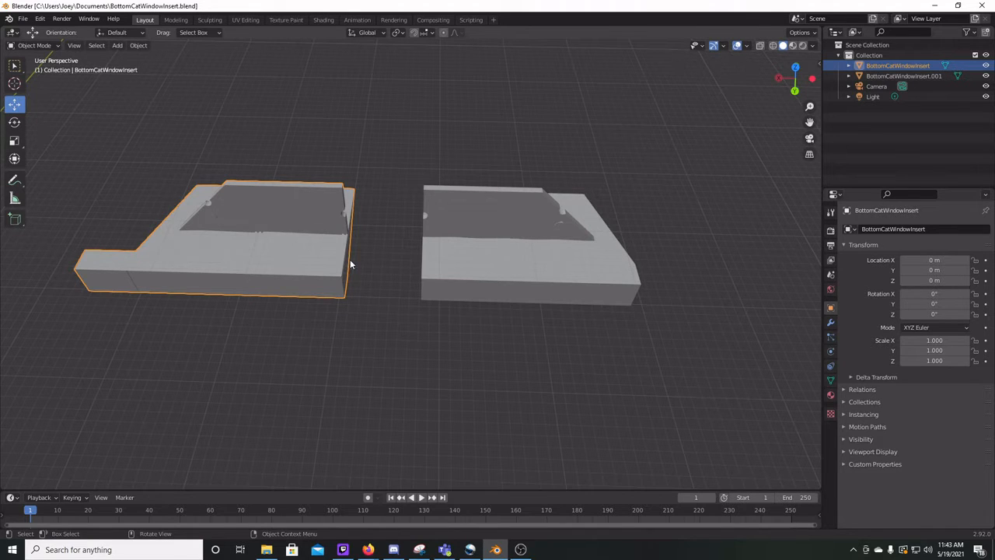
Delete the half without the end tab and export the remaining half to the CatDoorG folder as BottomCatWindowInsertLeft.stl.
left_click(469, 269)
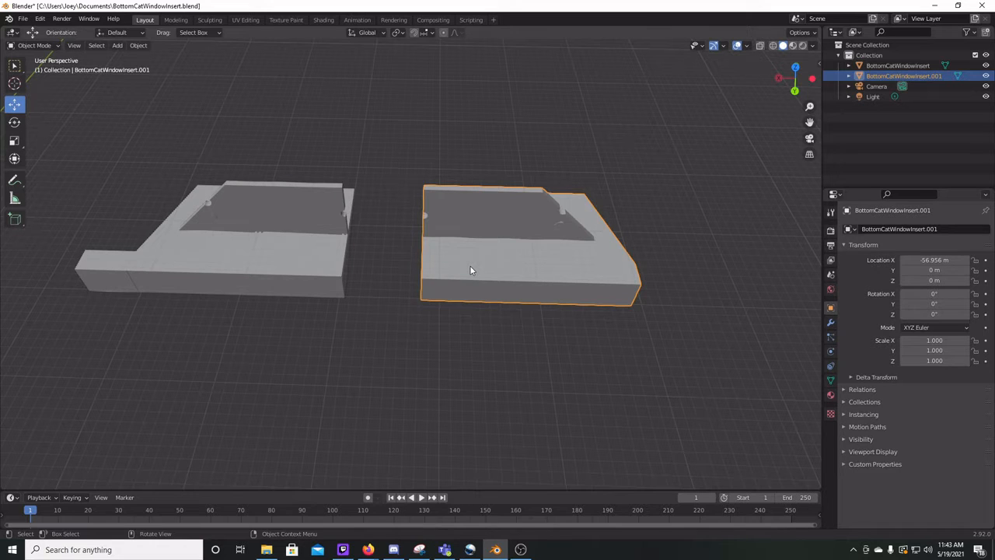
key("Delete")
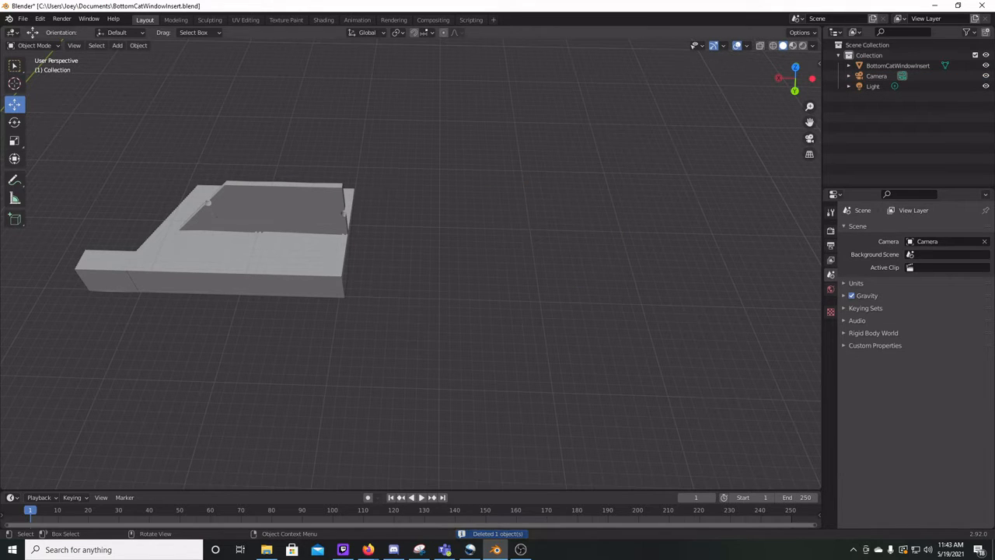
left_click(23, 18)
mouse_move(47, 171)
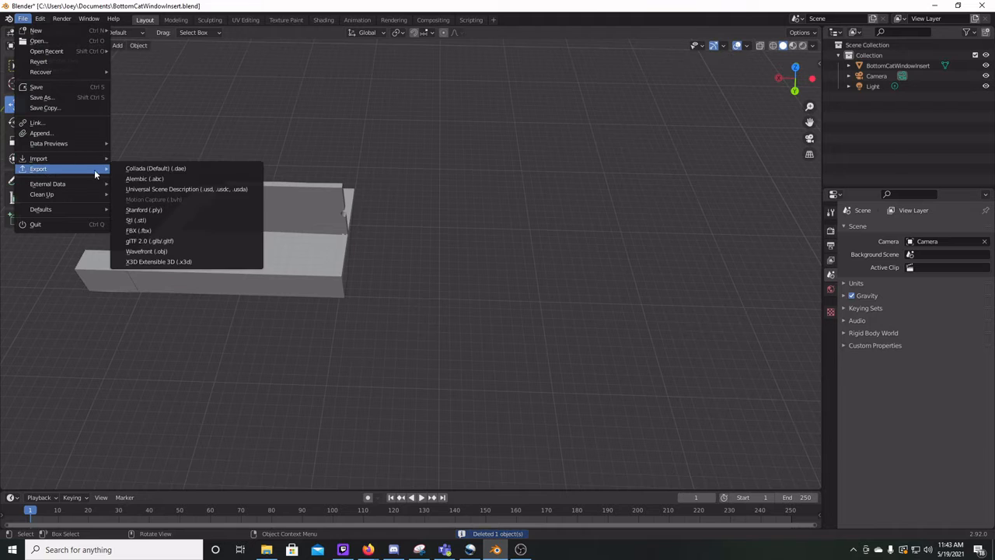
left_click(136, 221)
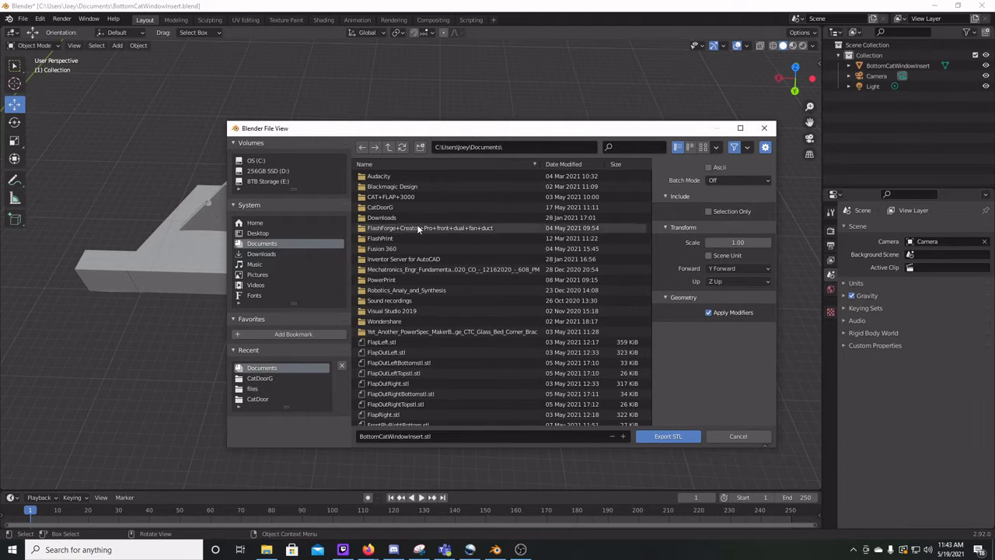
left_click(397, 208)
left_click(397, 207)
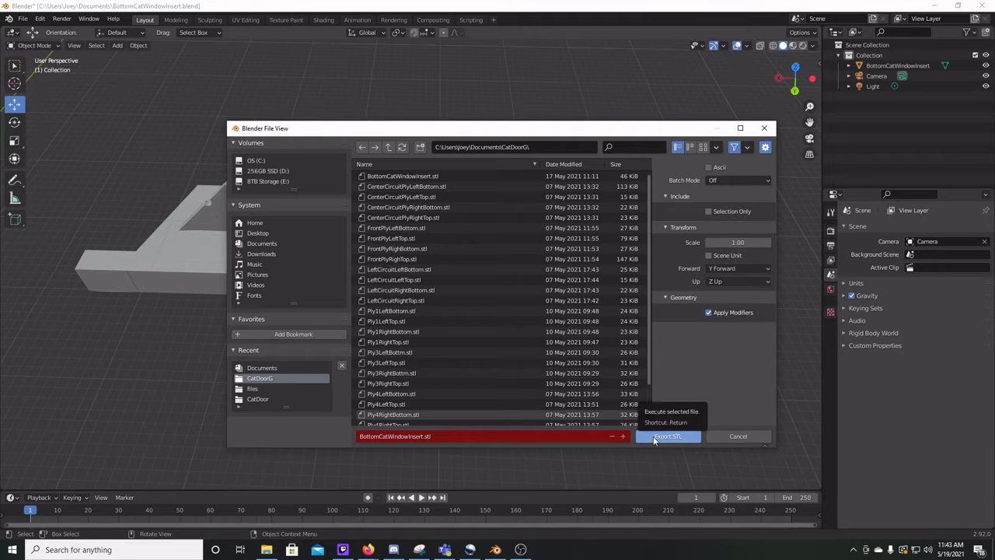
left_click(418, 437)
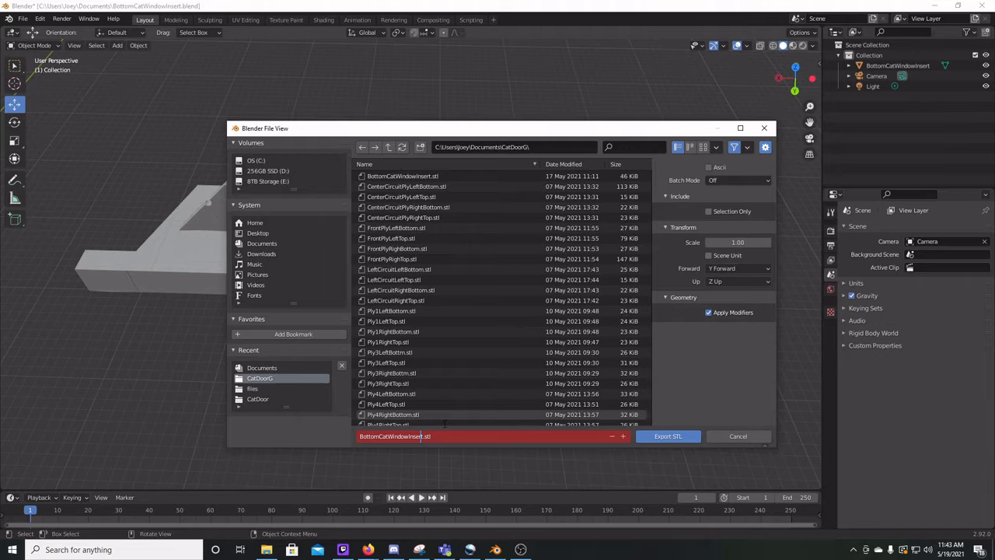
key("Right")
type("Left")
left_click(652, 437)
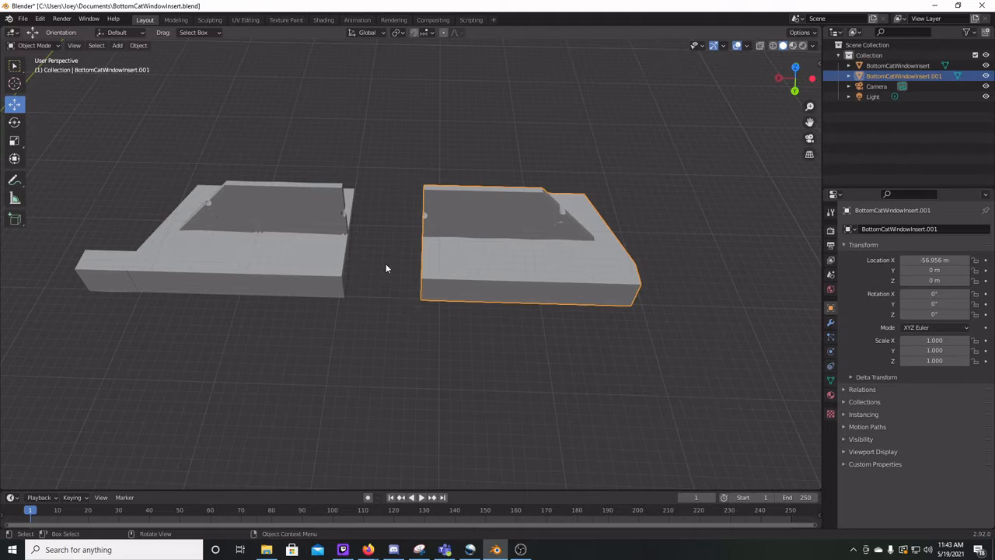
With both halves restored, delete the end-tab half and export the other half to CatDoorG as BottomCatWindowInsertRight.stl.
left_click(250, 262)
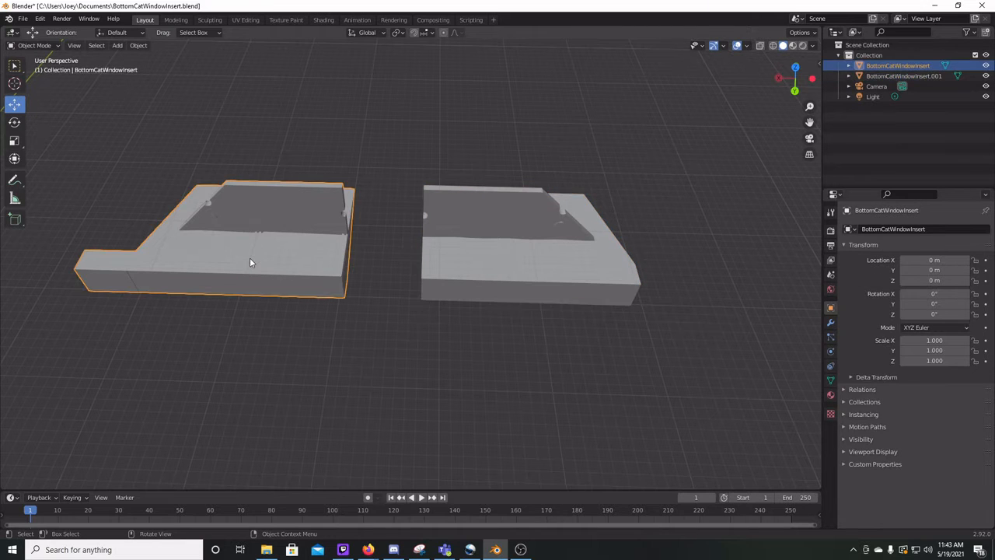
key("Delete")
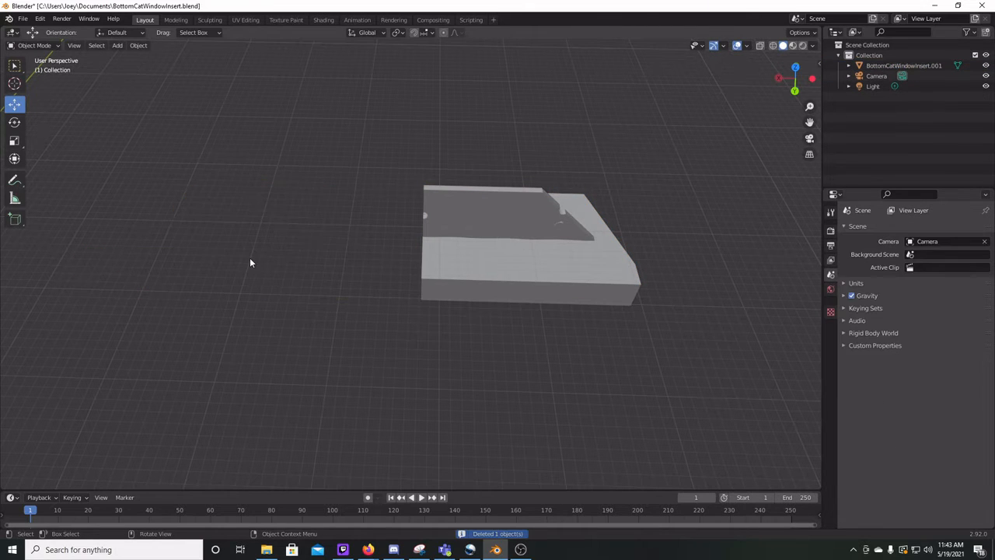
left_click(23, 18)
mouse_move(44, 170)
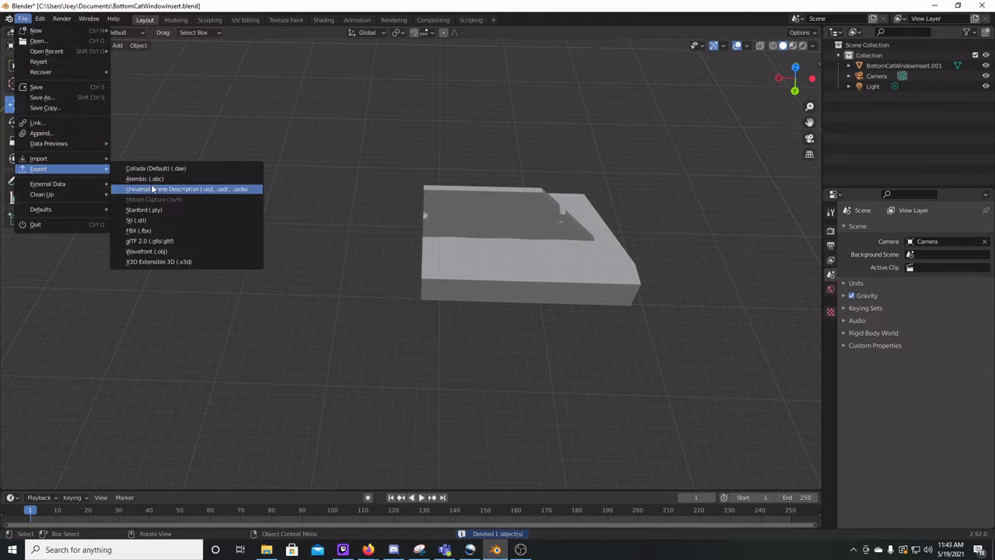
left_click(145, 220)
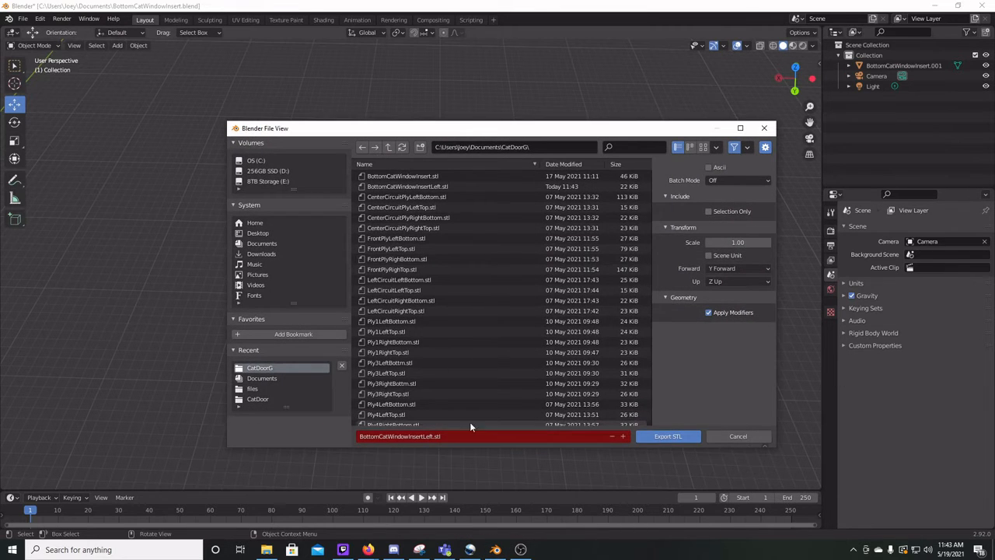
left_click(433, 437)
left_click(434, 437)
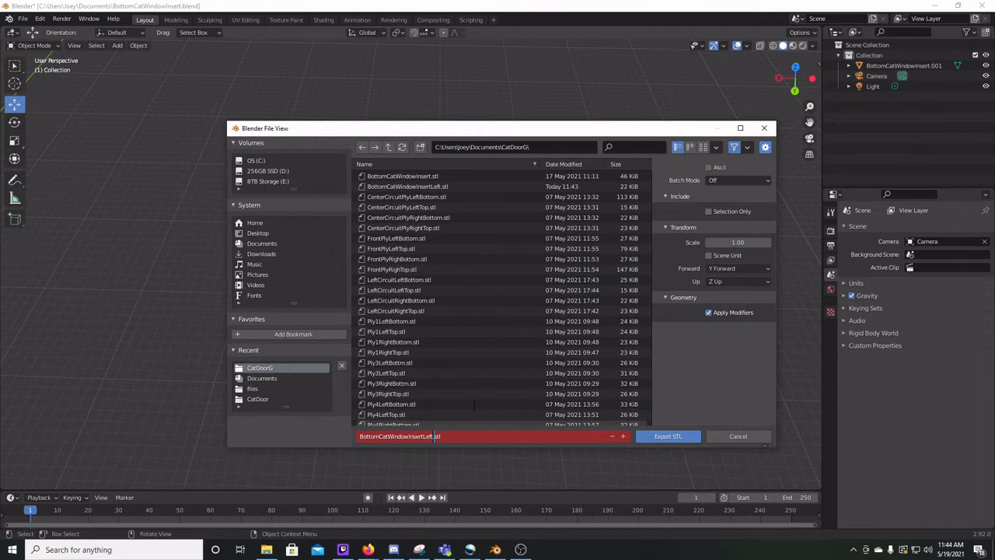
key("BackSpace")
key("BackSpace")
key("BackSpace")
key("BackSpace")
type("Right")
left_click(661, 437)
left_click(661, 437)
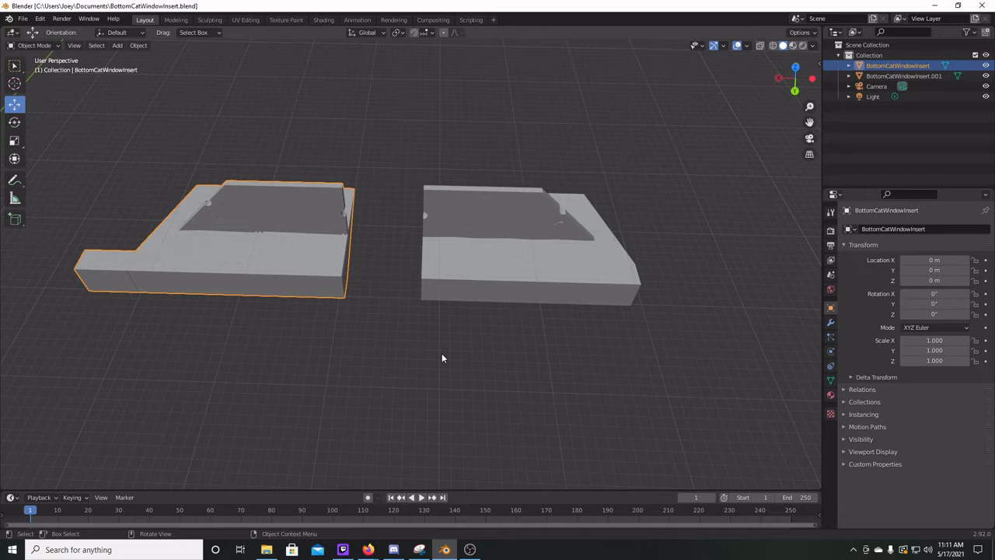
Minimize Blender to reach the desktop.
left_click(936, 7)
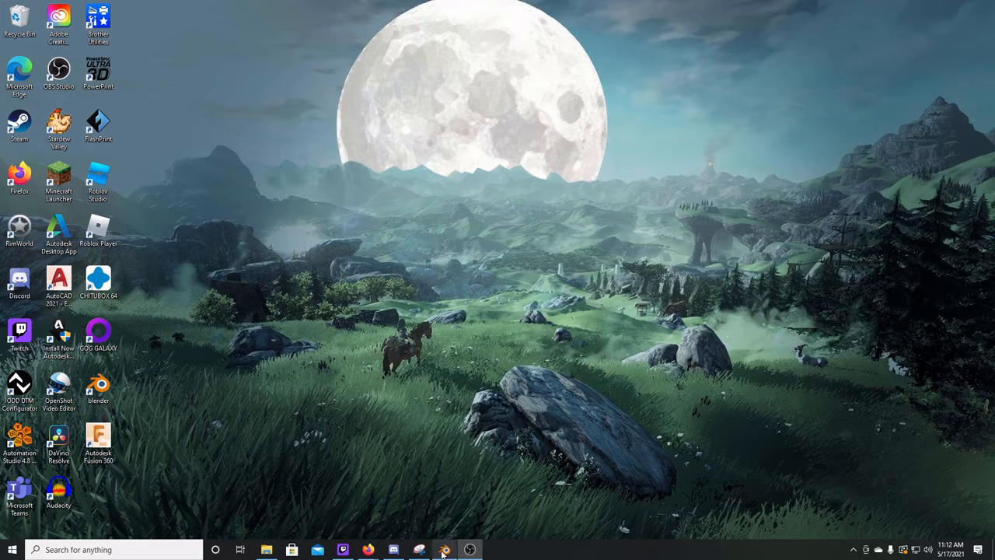
Launch Autodesk Fusion 360 from the desktop.
mouse_move(444, 550)
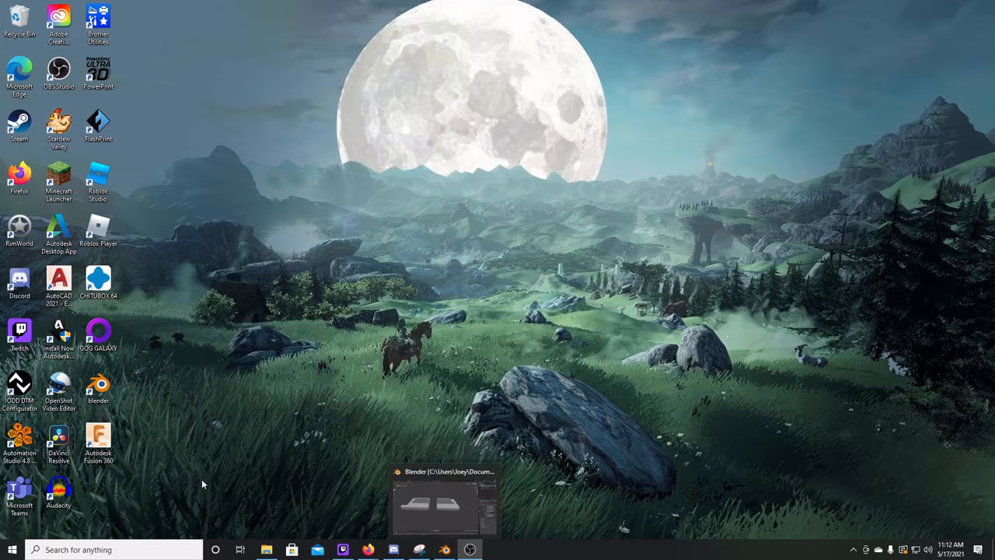
left_click(99, 442)
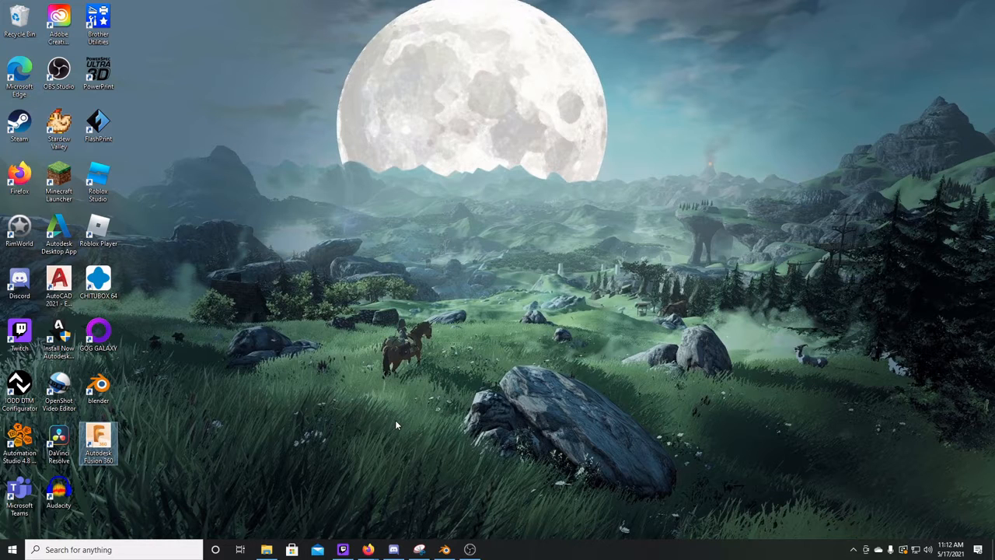
double_click(113, 440)
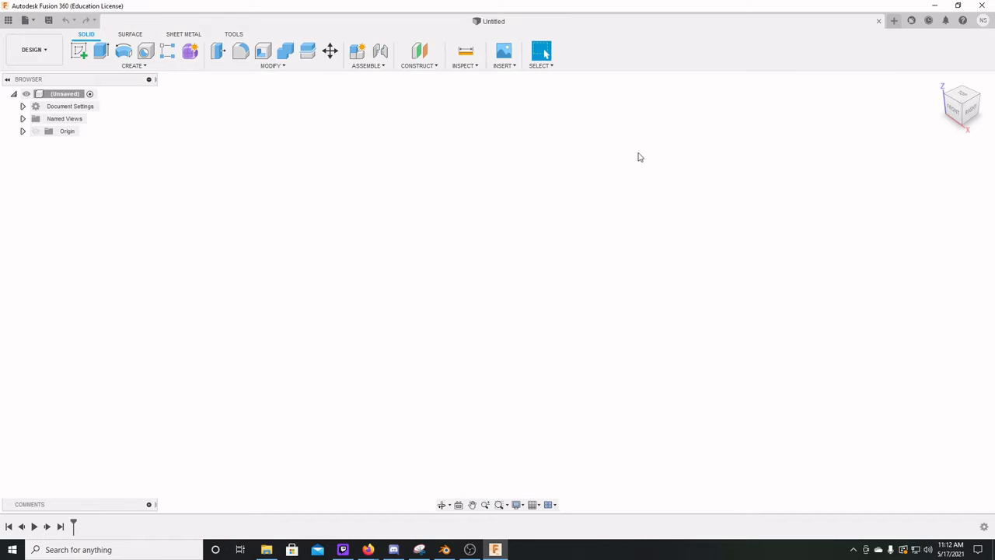
Insert the Ply_1 STL from the CAT+FLAP+3000 files folder as a mesh, using millimetres as the unit.
left_click(505, 66)
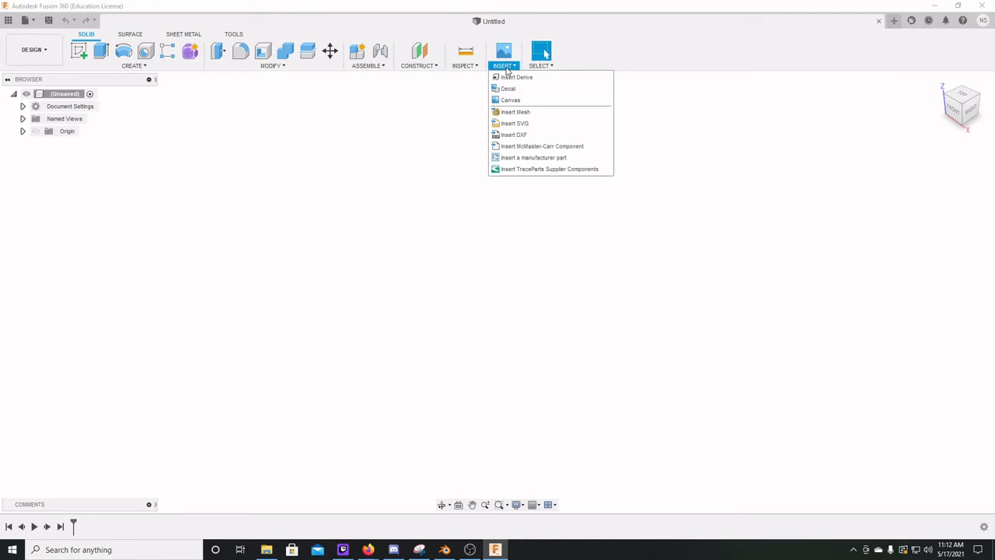
left_click(515, 113)
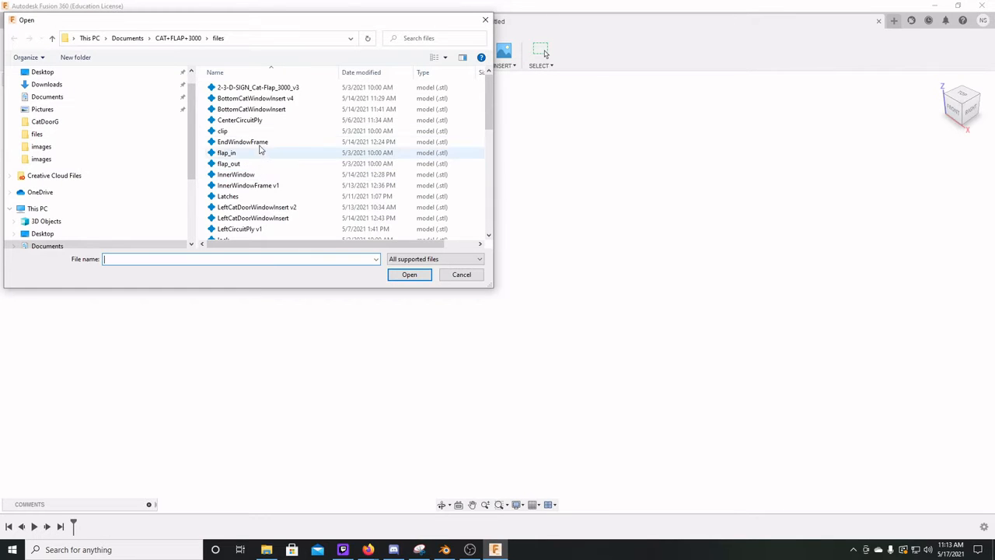
scroll(249, 116, "down", 6)
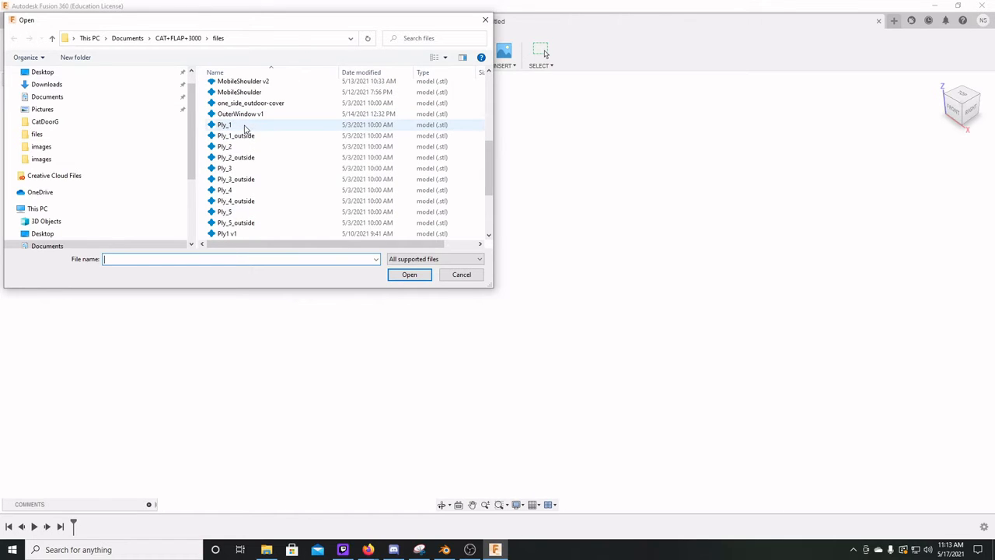
left_click(245, 126)
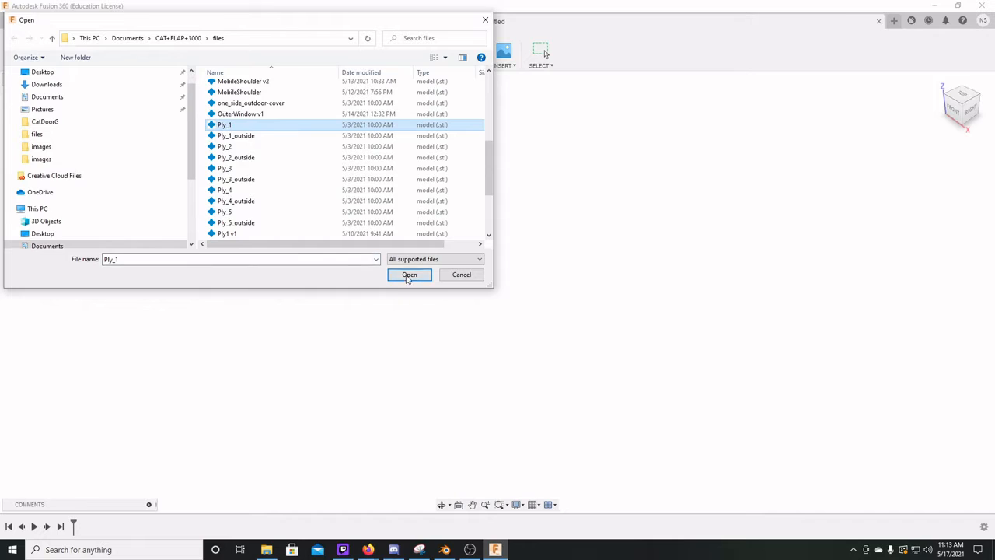
left_click(409, 274)
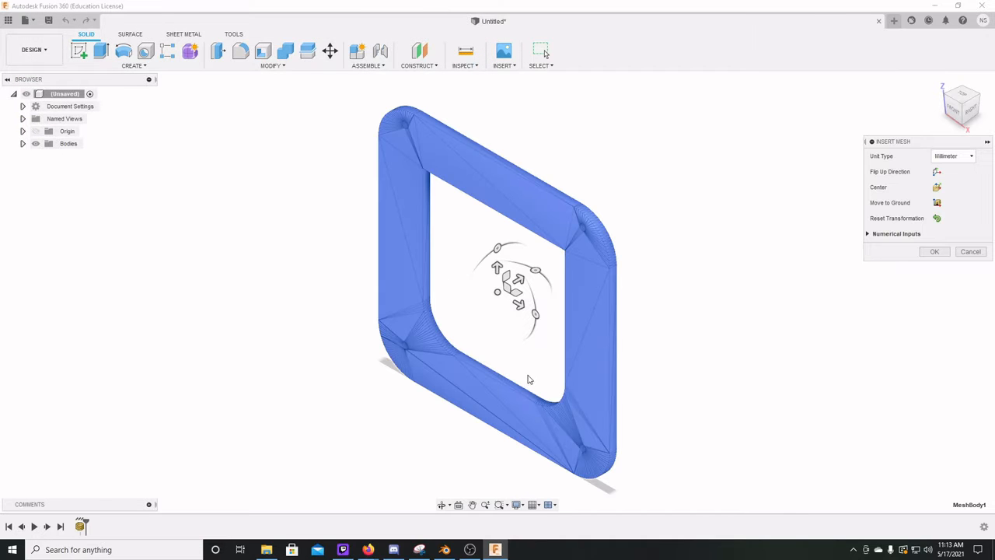
middle_click_drag(540, 388, 588, 348, "shift")
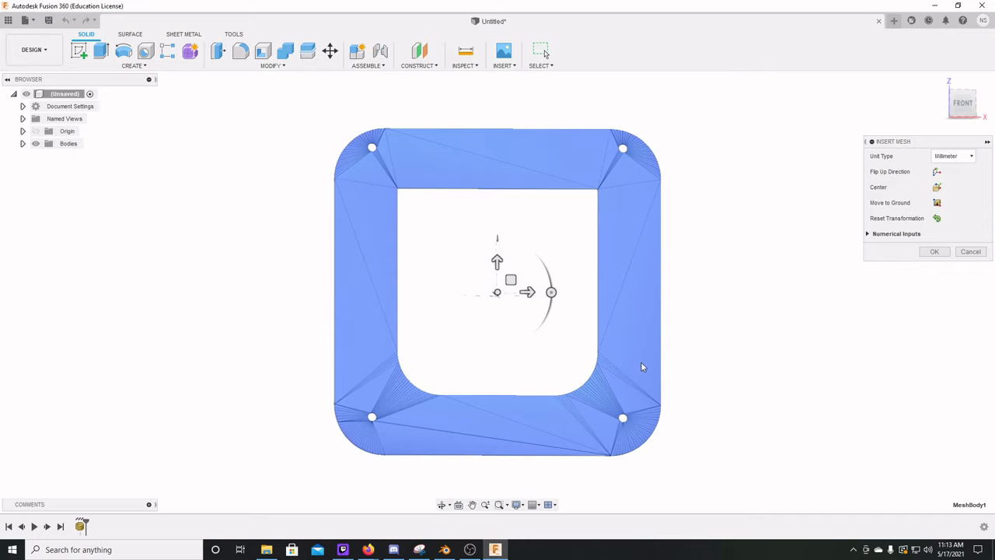
left_click(929, 252)
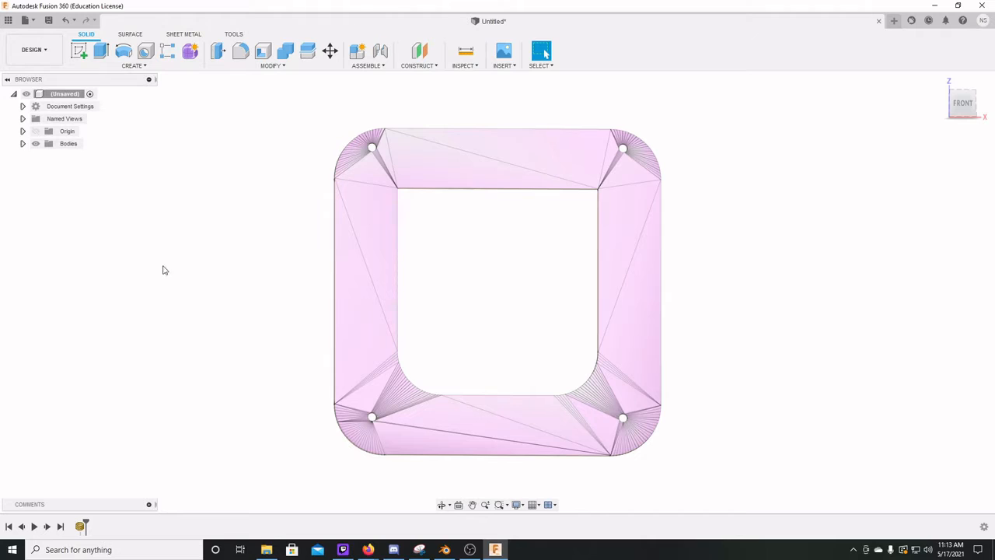
Turn off design history capture for the unsaved design, accepting removal of the timeline.
right_click(61, 94)
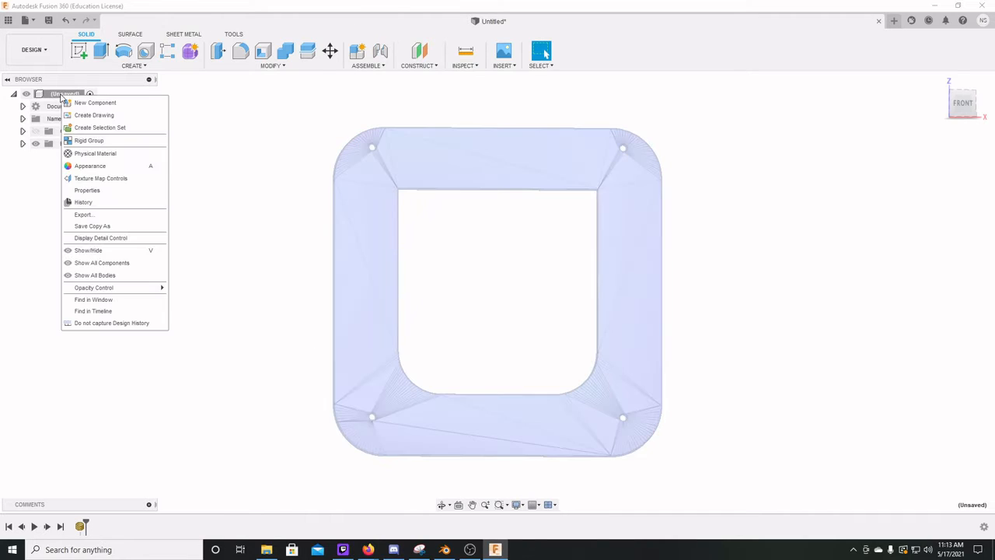
left_click(97, 322)
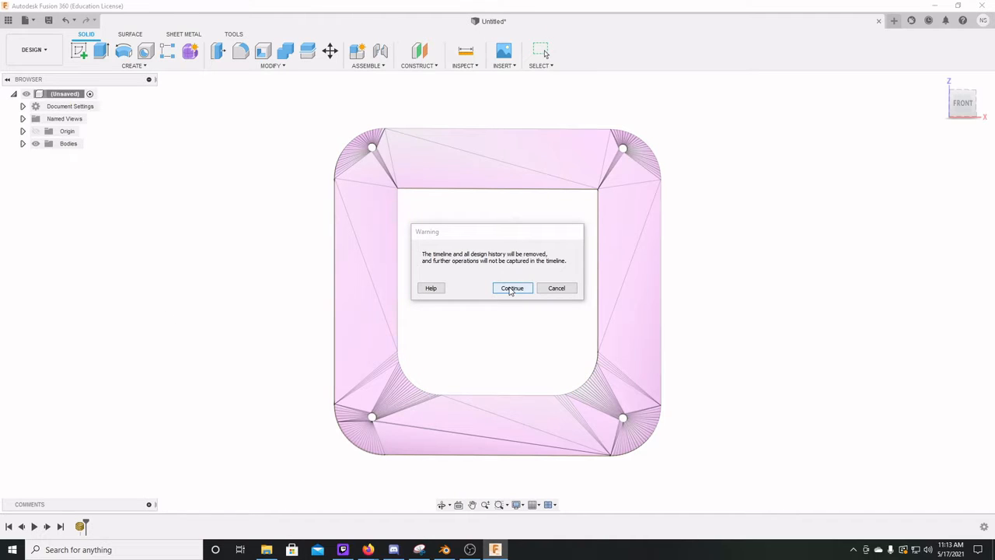
left_click(510, 289)
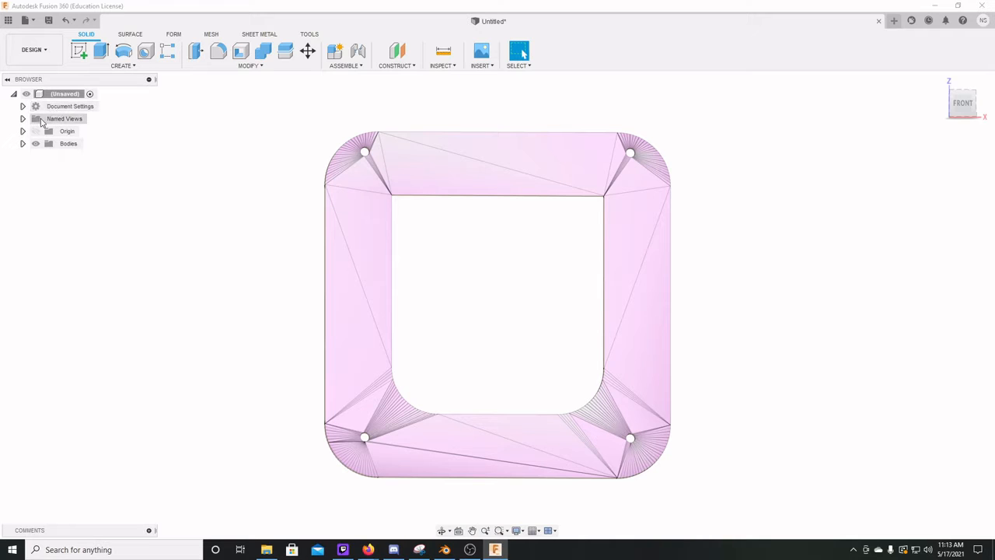
Convert the inserted mesh body to a BRep solid using the New Body operation.
left_click(482, 176)
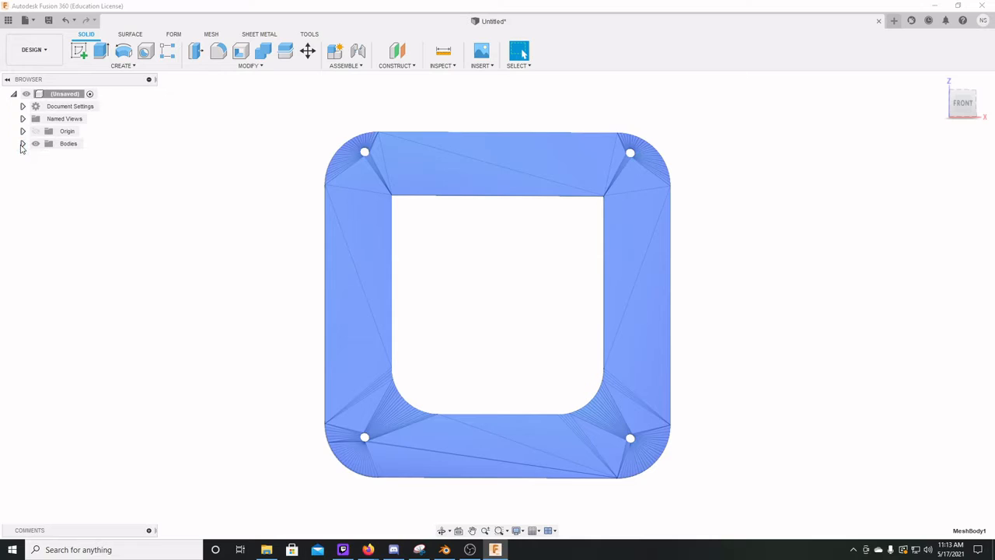
left_click(23, 143)
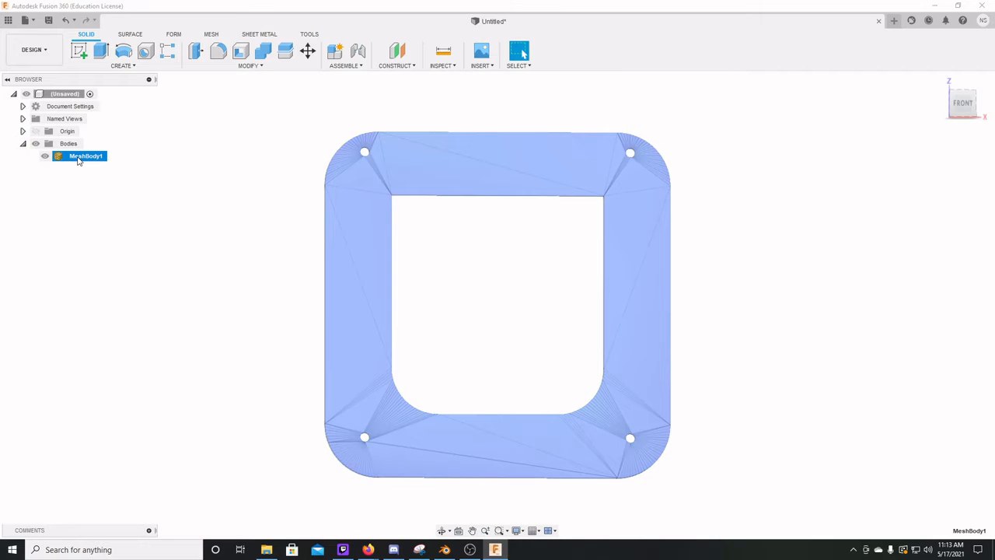
right_click(77, 161)
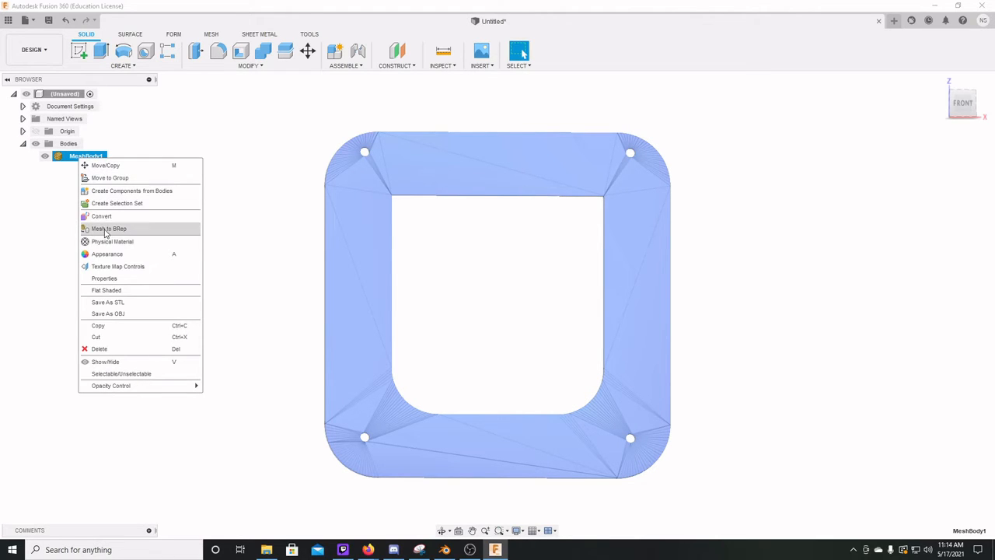
left_click(106, 230)
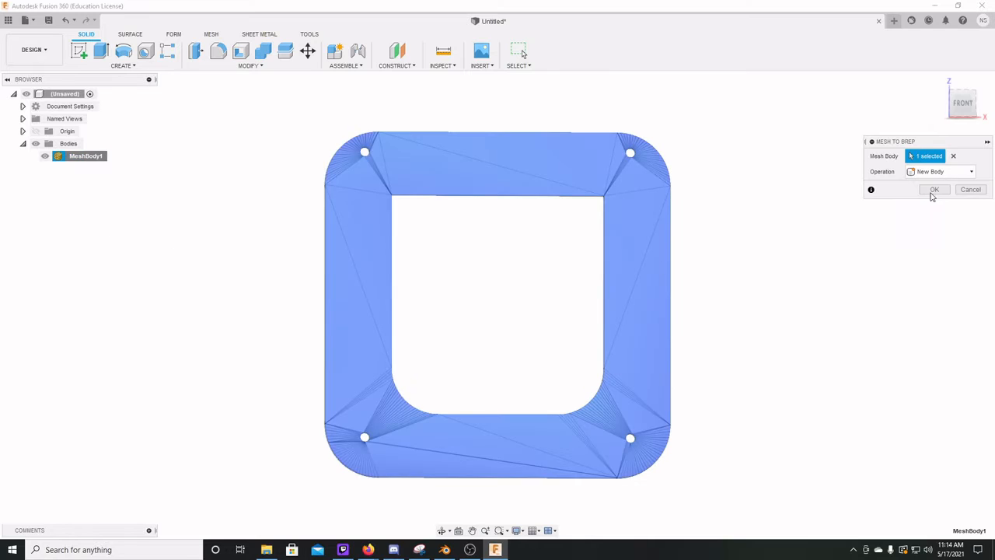
left_click(934, 191)
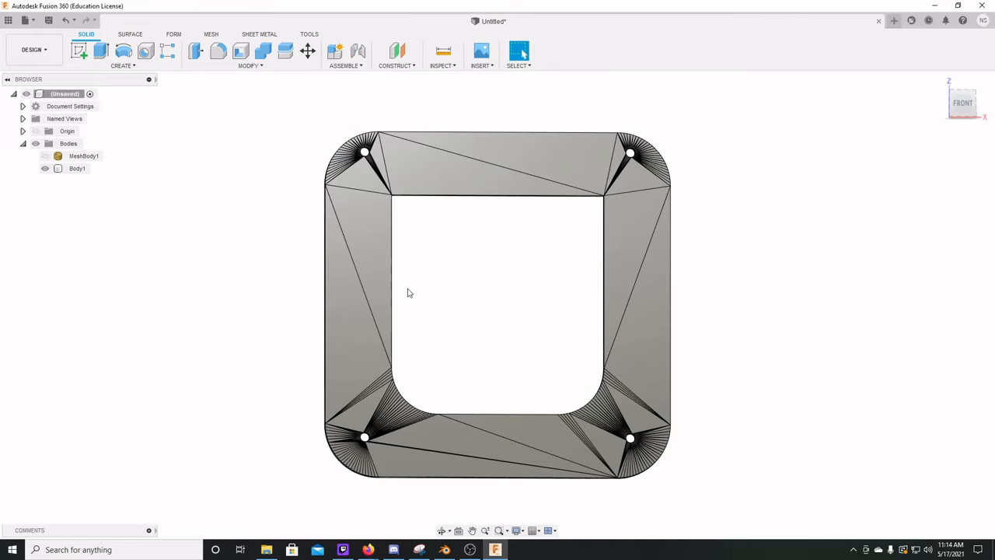
Merge the triangular facets on the frame's front into one flat face by deleting a selected facet.
left_click(618, 253)
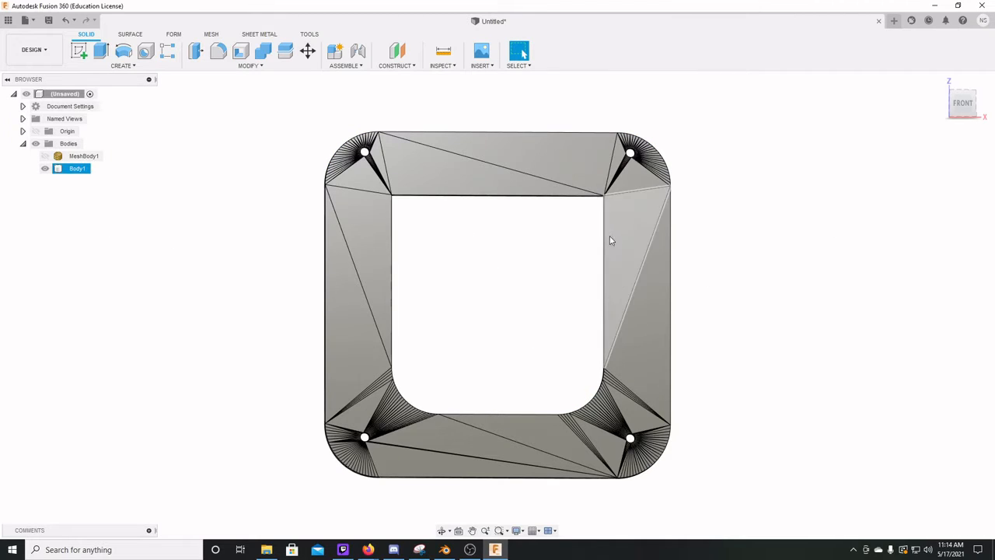
left_click(356, 233)
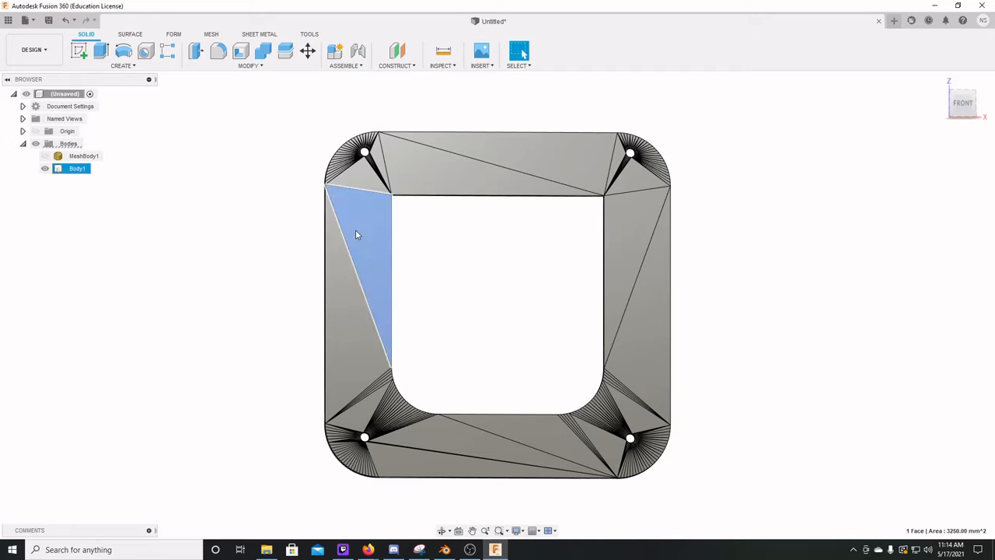
left_click(354, 312)
left_click(663, 362)
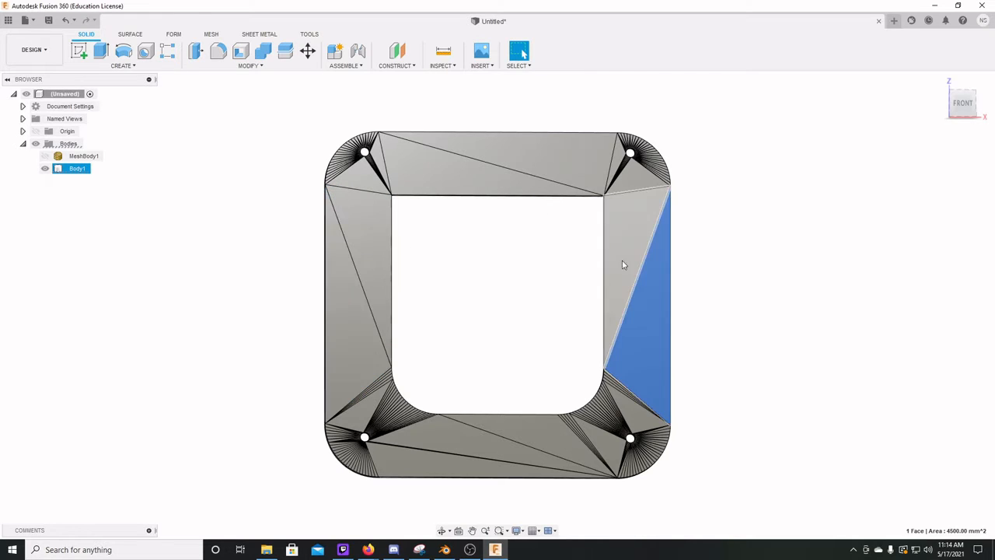
left_click(561, 164)
left_click(435, 181)
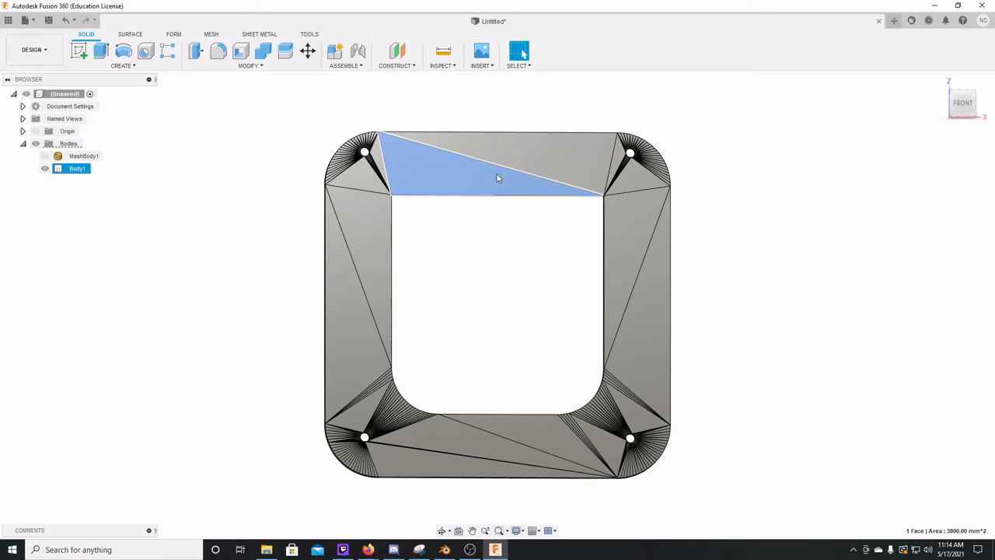
left_click(652, 315)
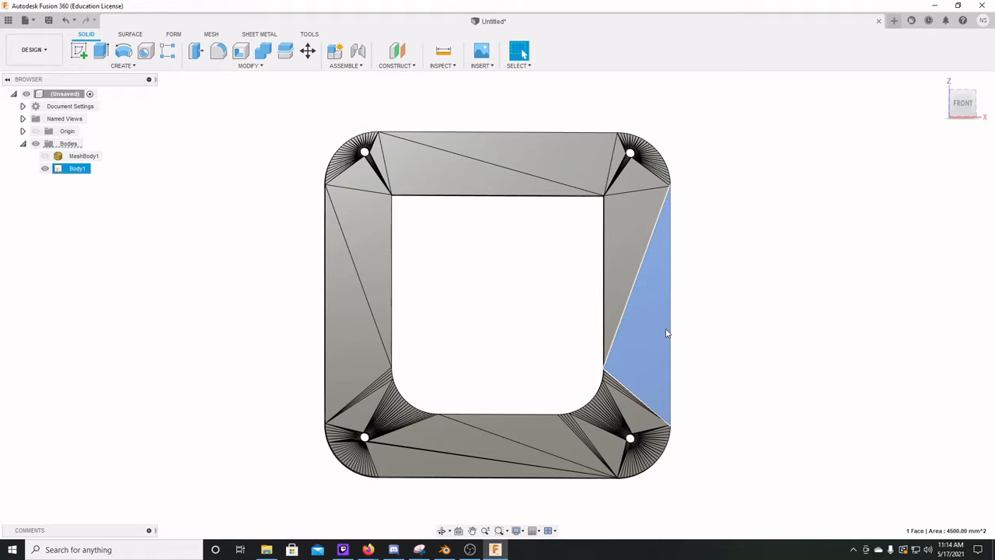
left_click(566, 335)
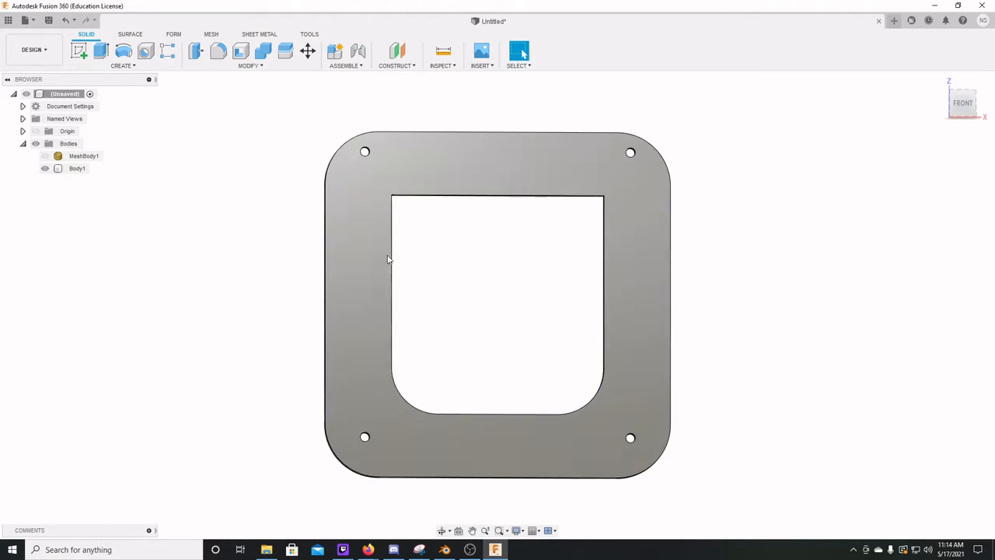
Delete a triangular facet on the back of the frame to merge that side into one flat face.
middle_click_drag(727, 467, 566, 422, "shift")
left_click(643, 347)
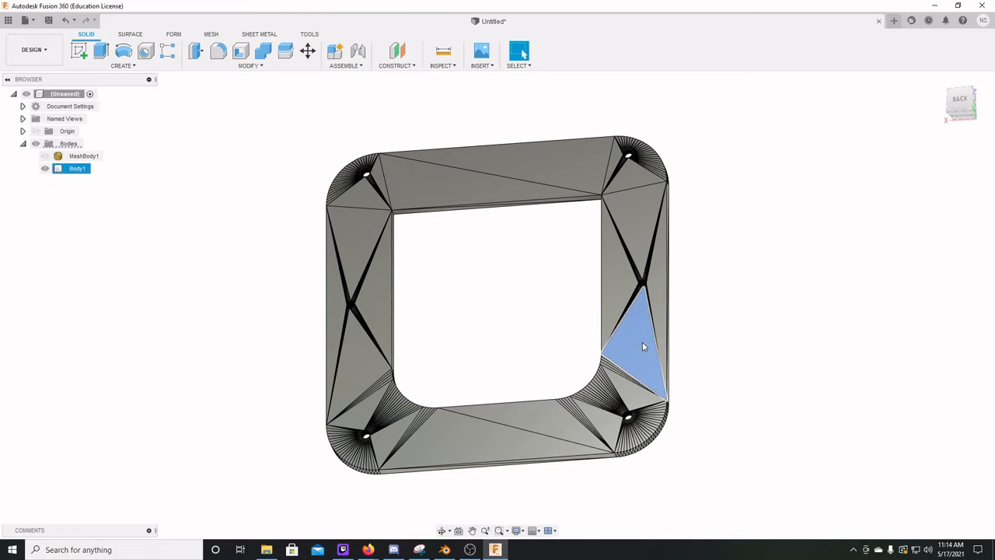
key("Delete")
Delete triangular facets on the frame's outer left and top walls to merge each wall into a single face.
middle_click_drag(661, 346, 578, 386, "shift")
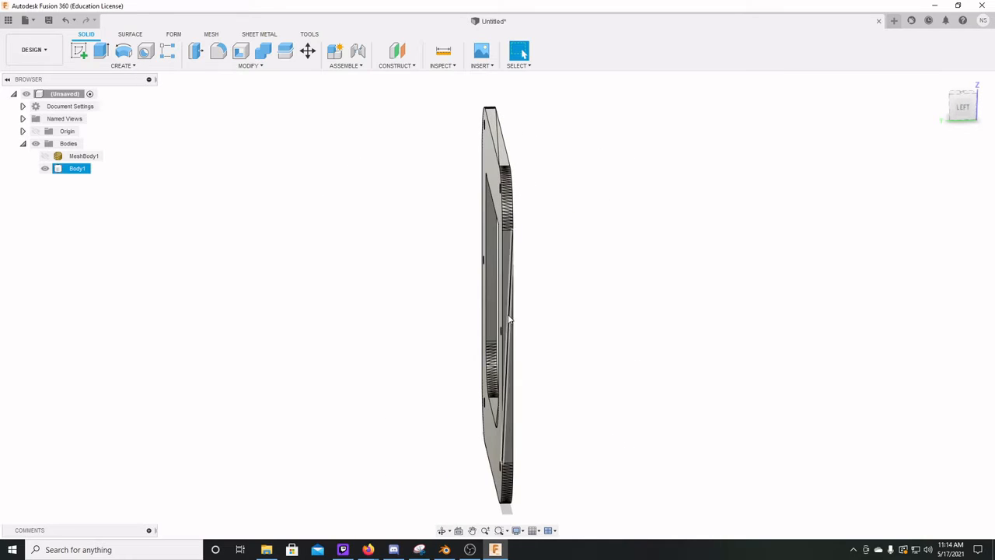
left_click(507, 274)
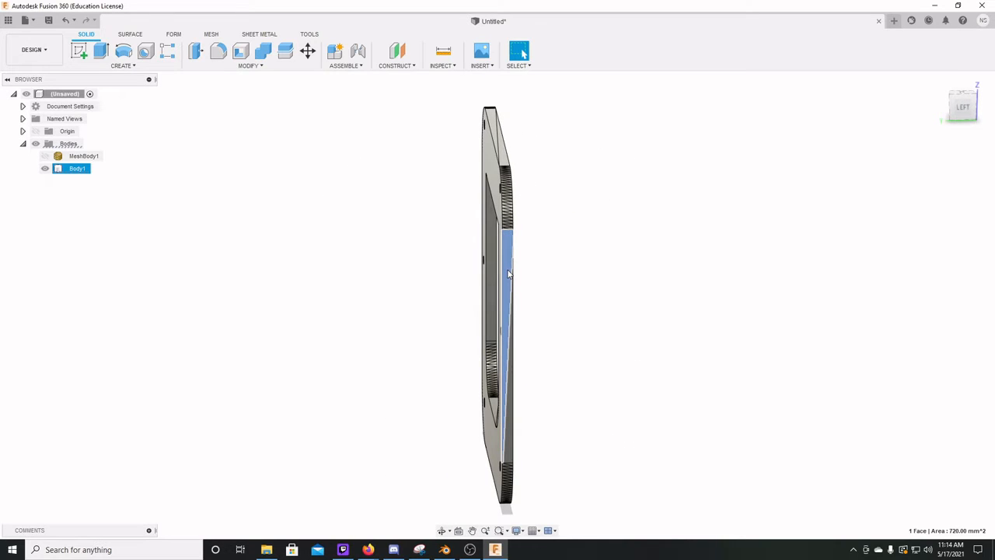
key("Delete")
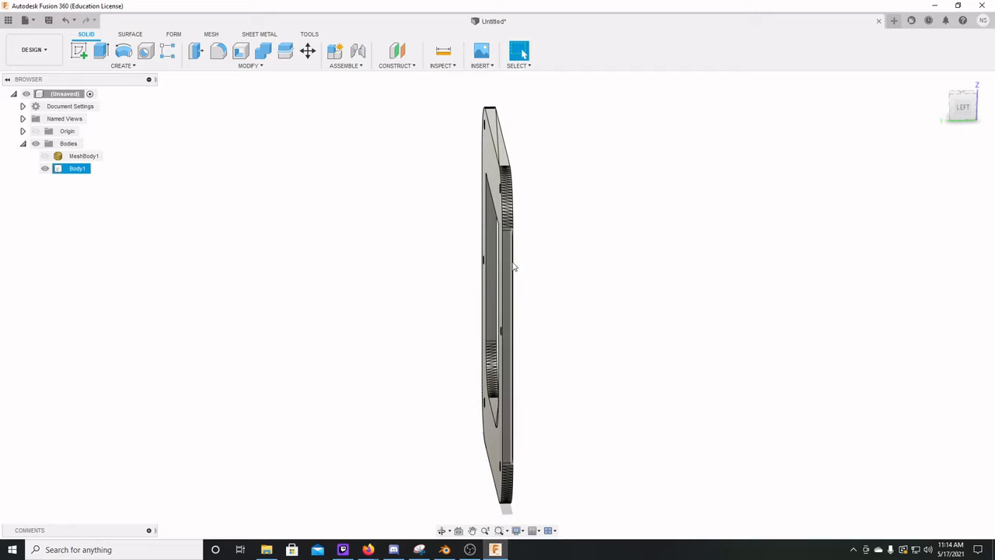
left_click(506, 160)
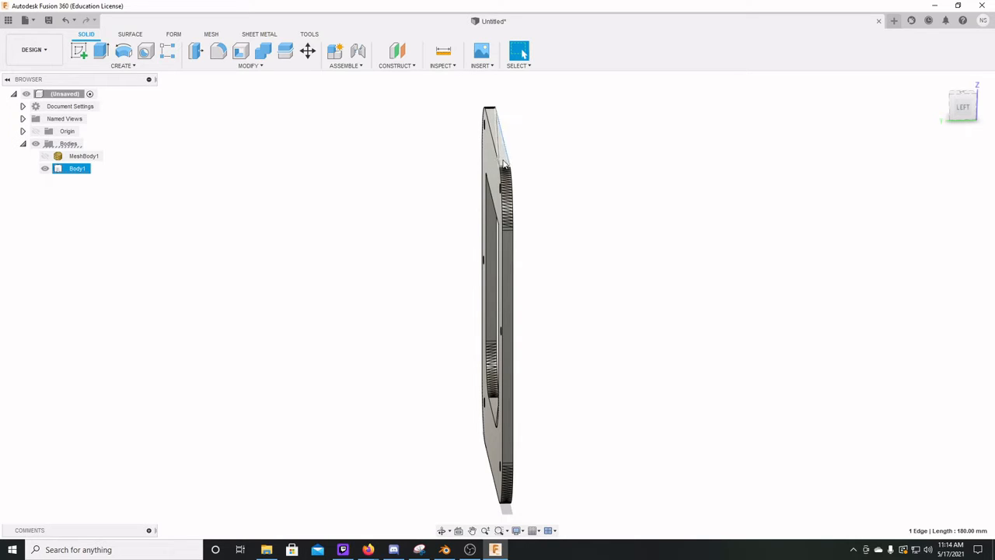
left_click(503, 164)
key("Delete")
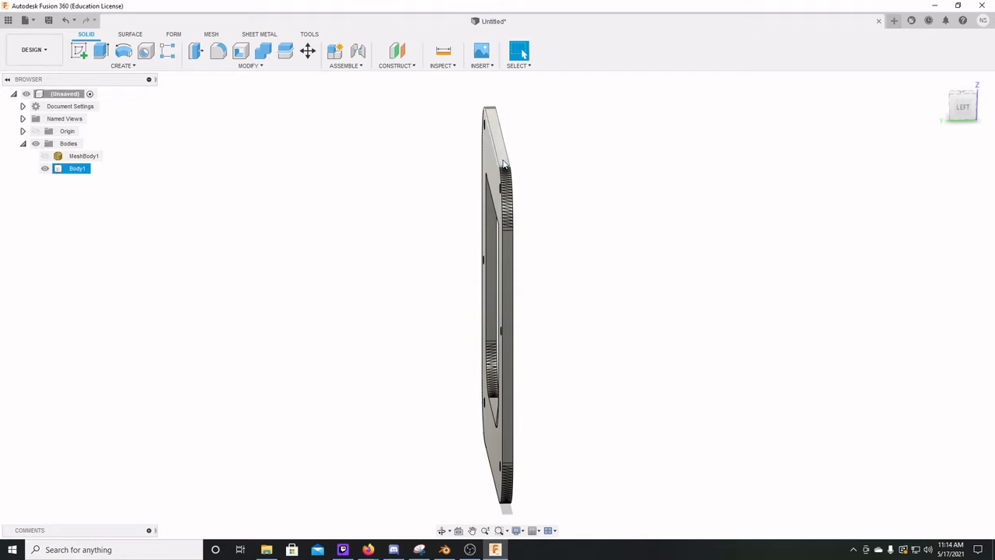
Merge the split facets on the frame's outer bottom wall and on the upper inner wall of the opening.
middle_click_drag(499, 369, 638, 320, "shift")
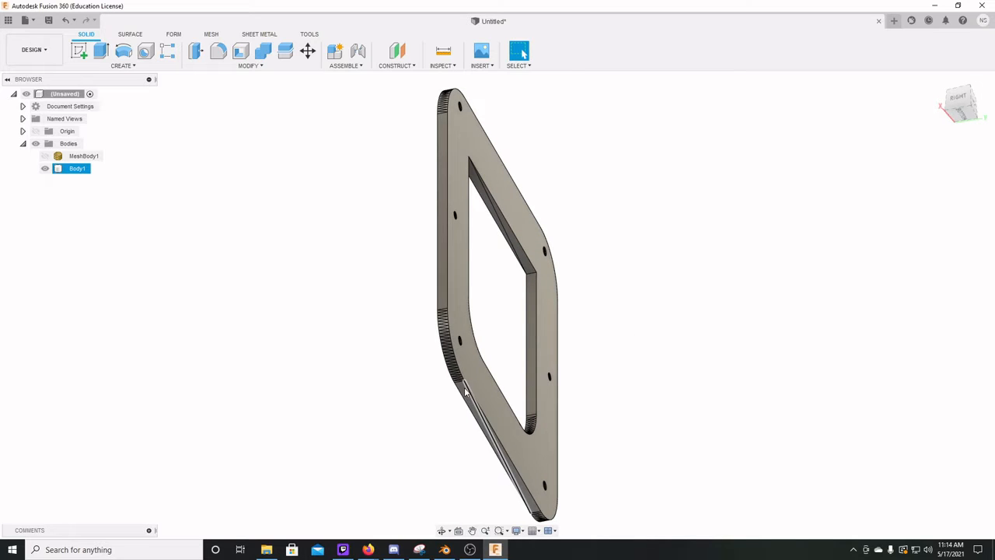
left_click(464, 393)
left_click(464, 392)
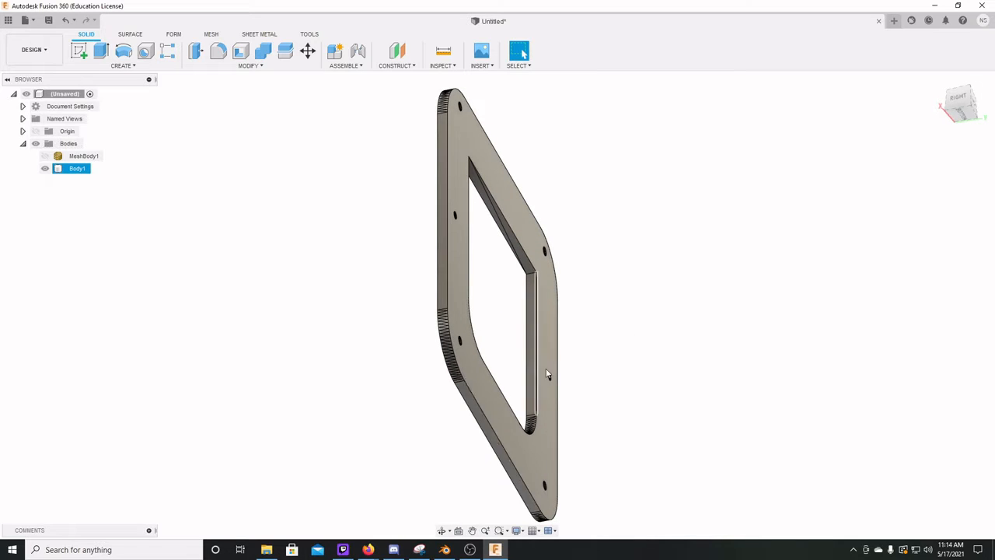
left_click(527, 268)
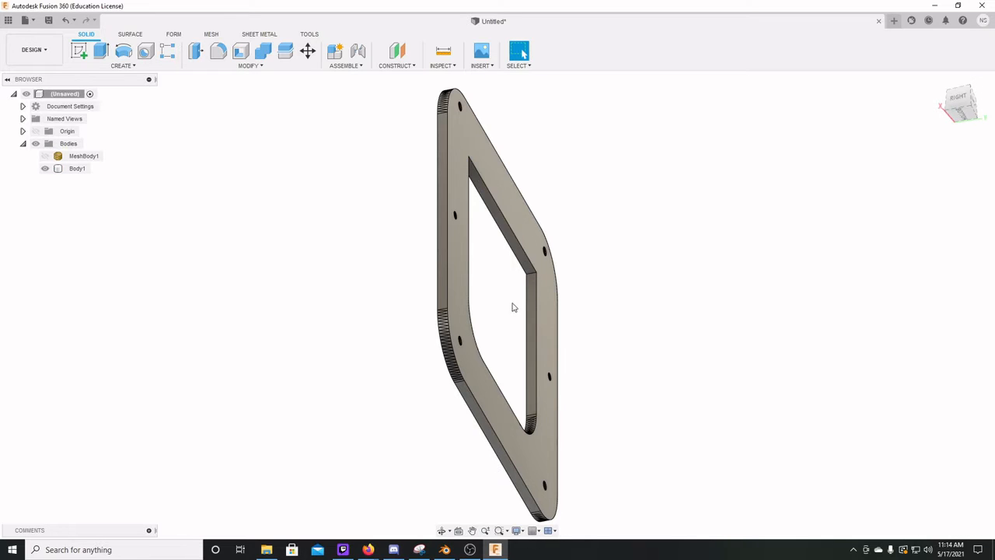
Merge the split triangular facets on the lower inner wall of the opening into a single face.
middle_click_drag(513, 306, 459, 410, "shift")
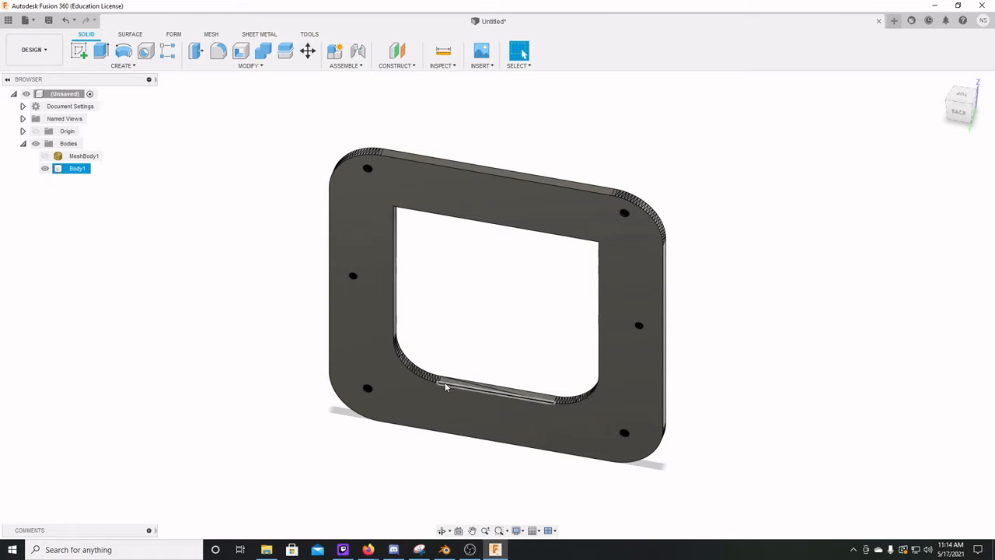
scroll(445, 378, "up", 5)
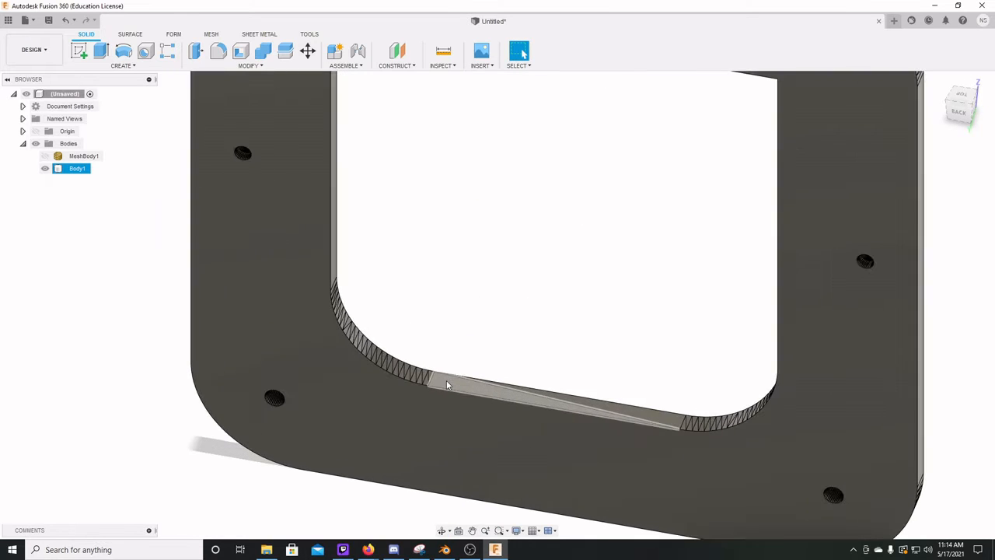
left_click(447, 384)
key("Escape")
scroll(447, 384, "down", 8)
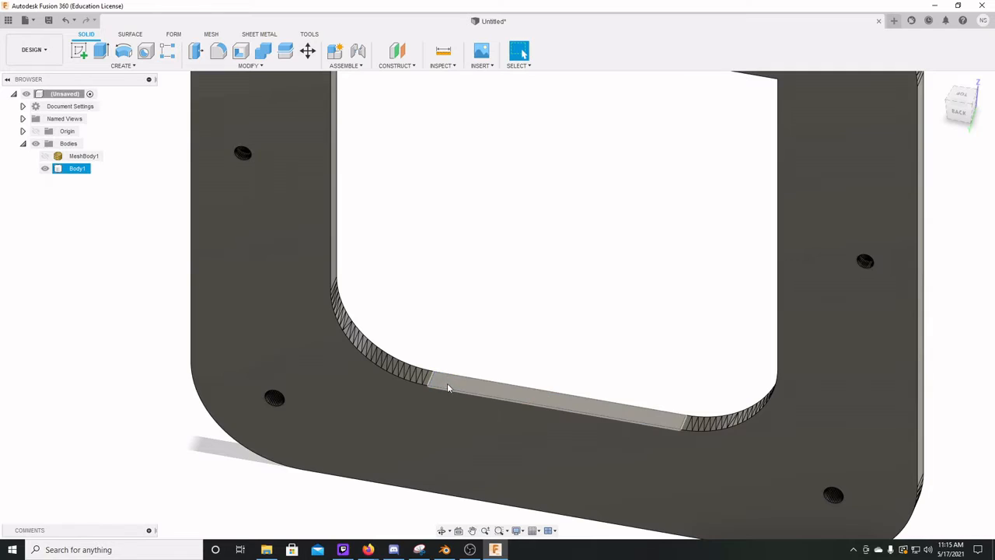
scroll(565, 409, "down", 1)
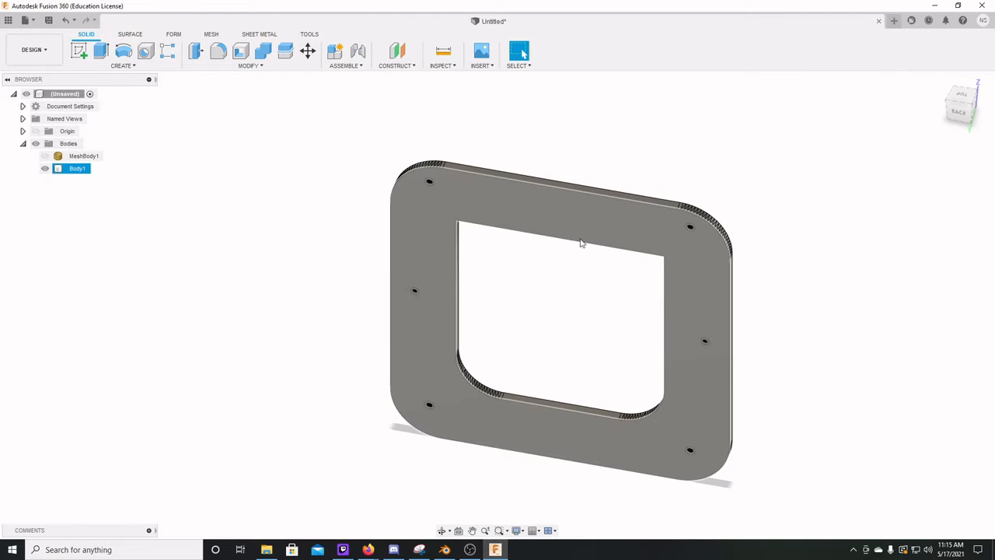
Compare the frame's back, left and front sides, examining the screw holes and the margins around the opening.
left_click(958, 113)
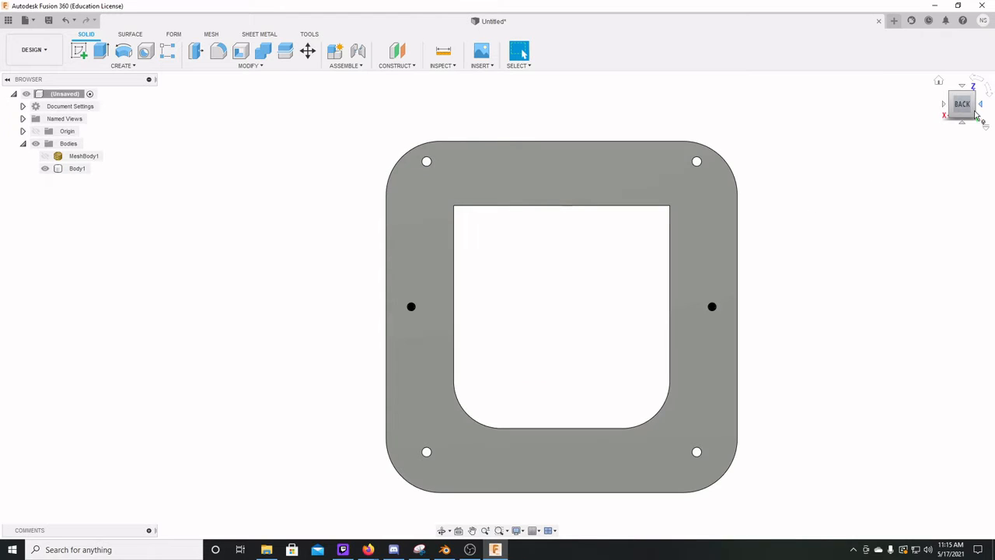
left_click(488, 425)
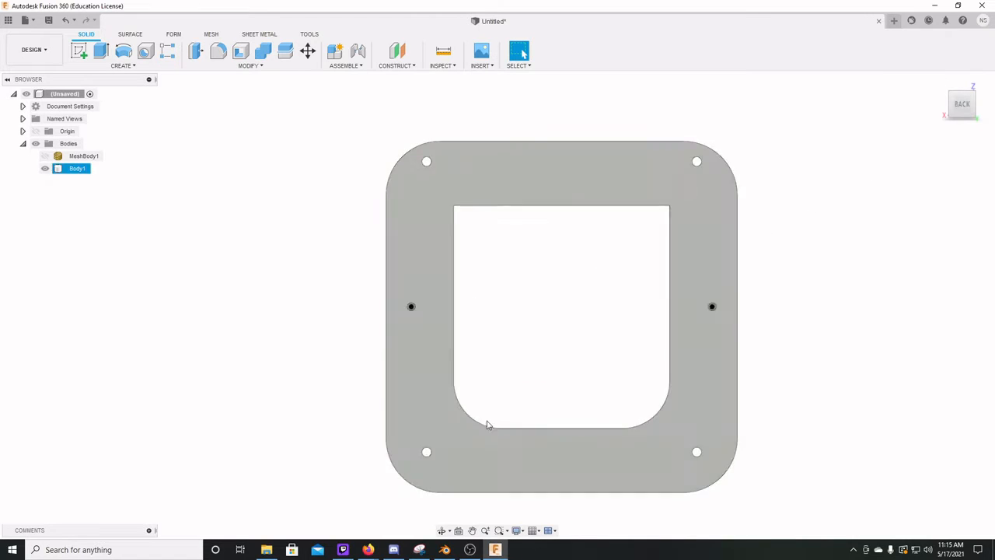
left_click(976, 107)
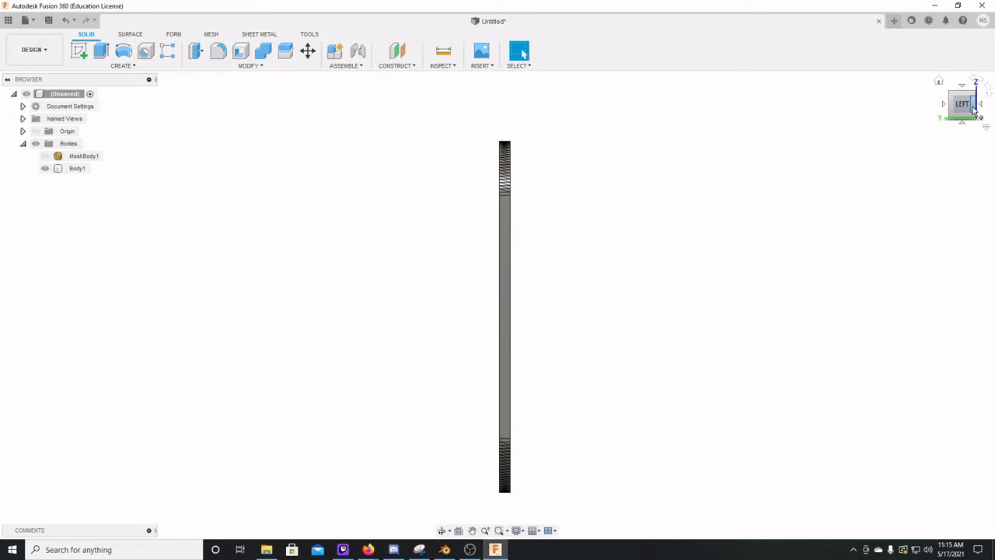
left_click(972, 111)
left_click(964, 104)
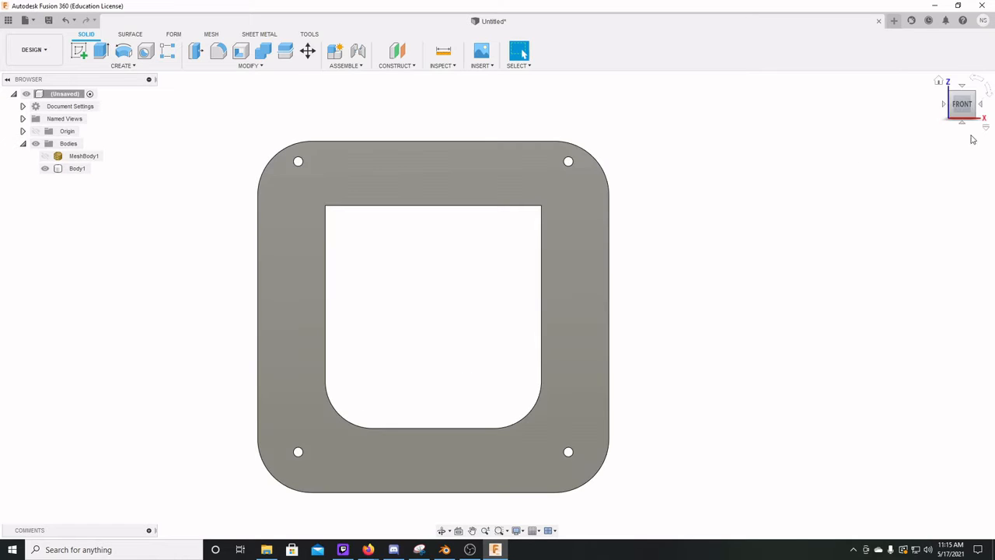
left_click(955, 109)
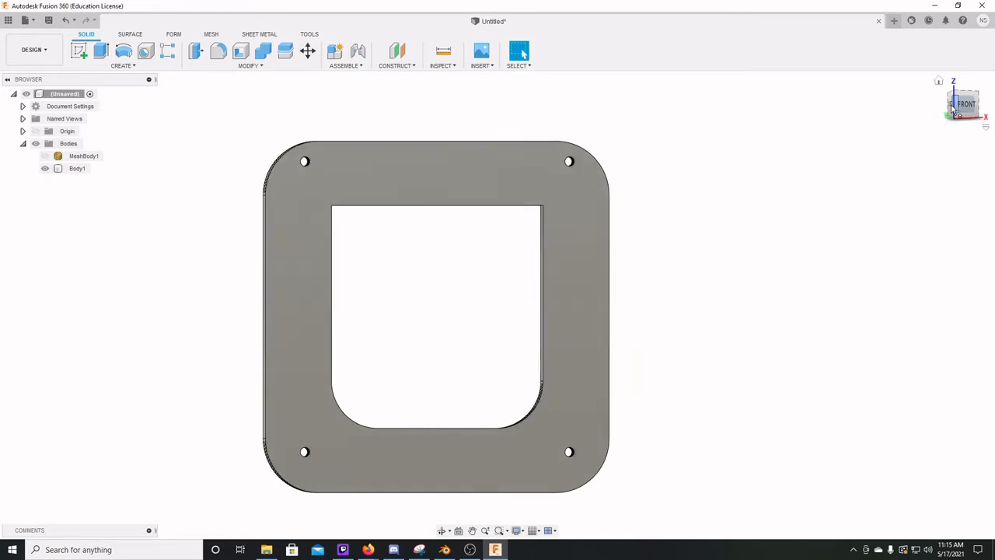
left_click(958, 110)
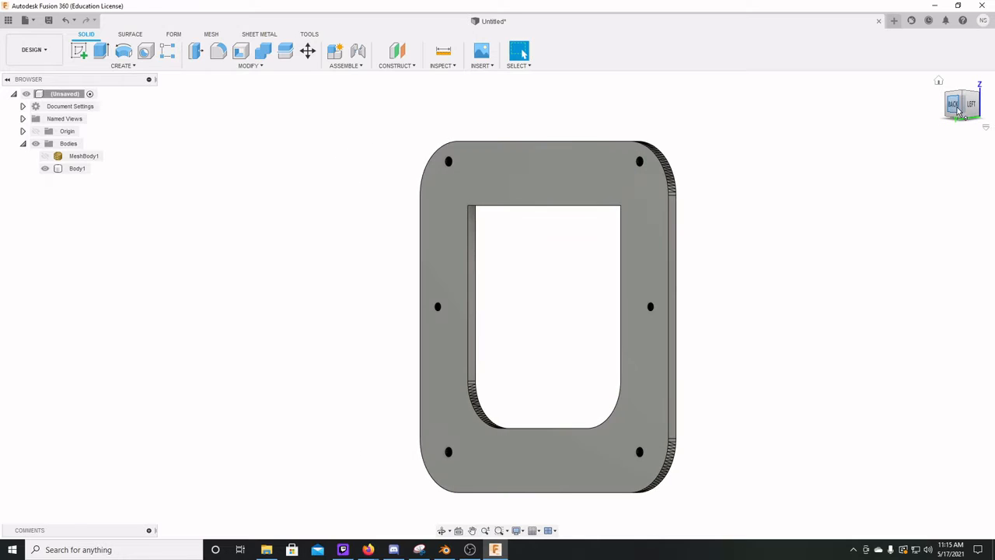
left_click(959, 108)
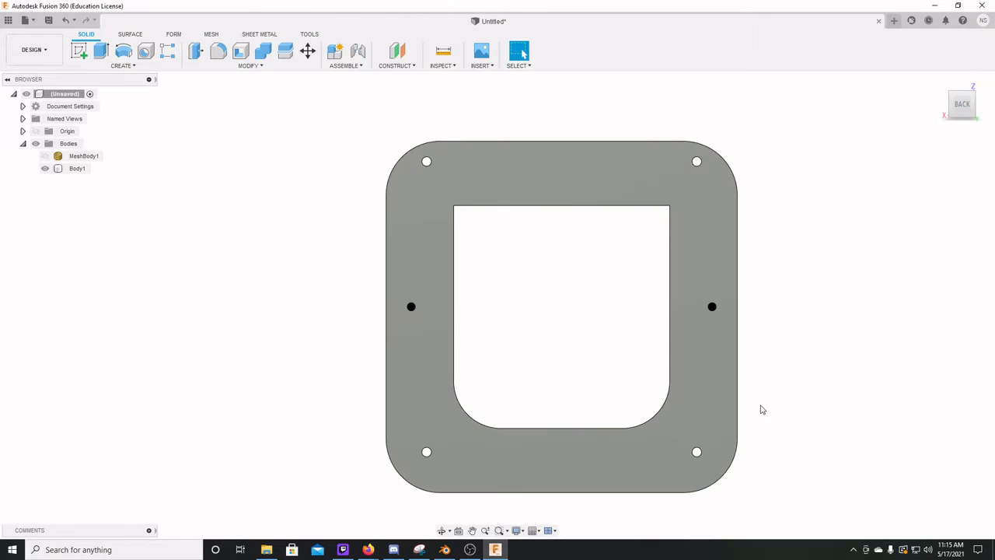
left_click(696, 444)
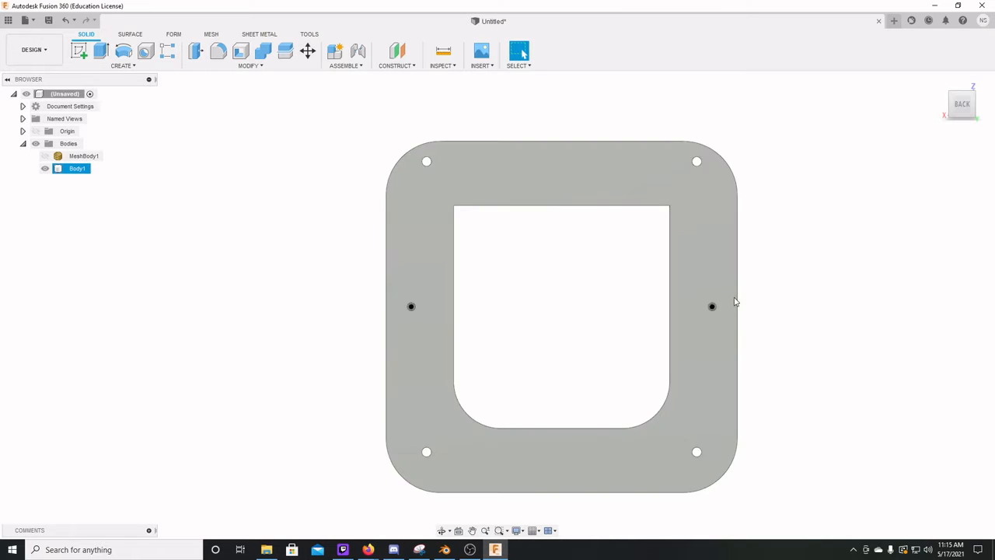
left_click(978, 109)
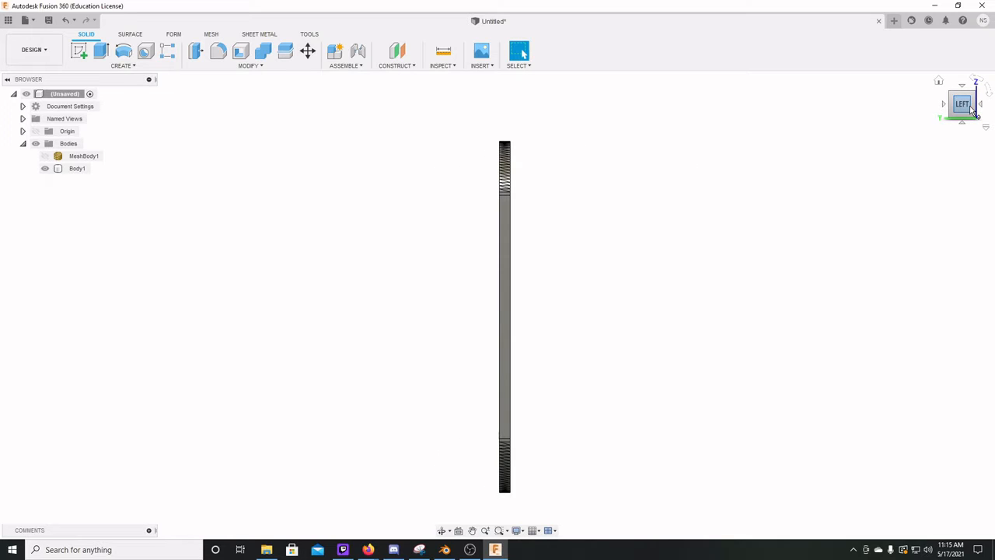
left_click(971, 109)
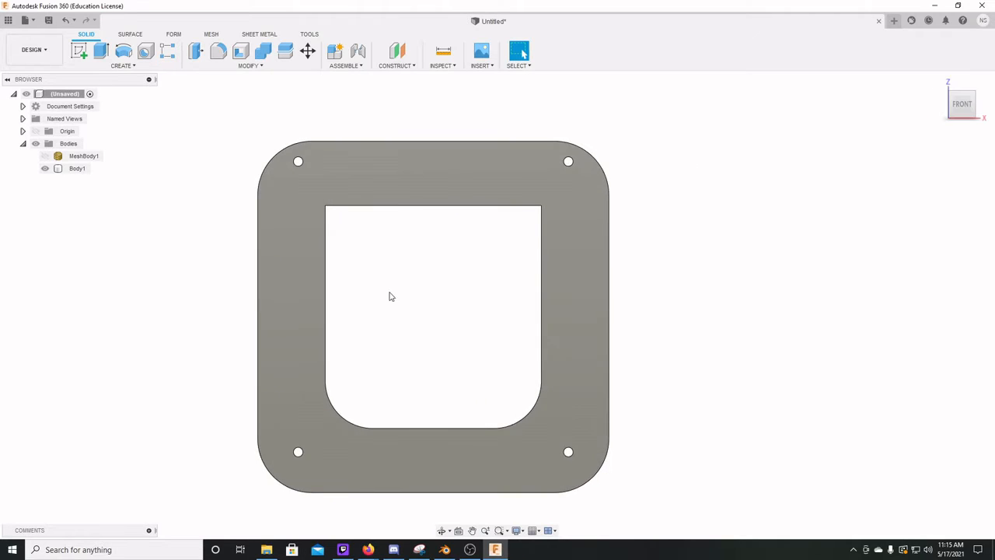
left_click(285, 277)
left_click(954, 107)
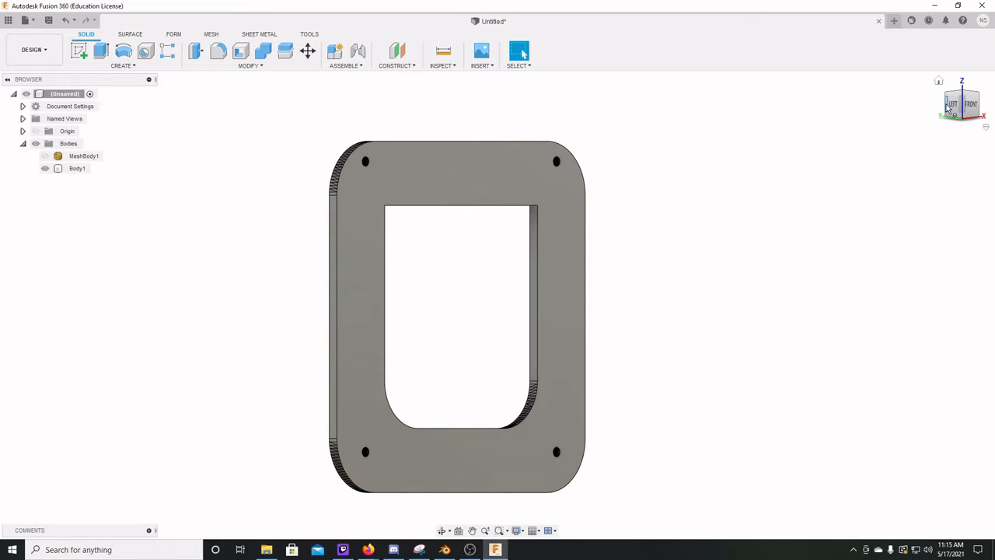
left_click(970, 105)
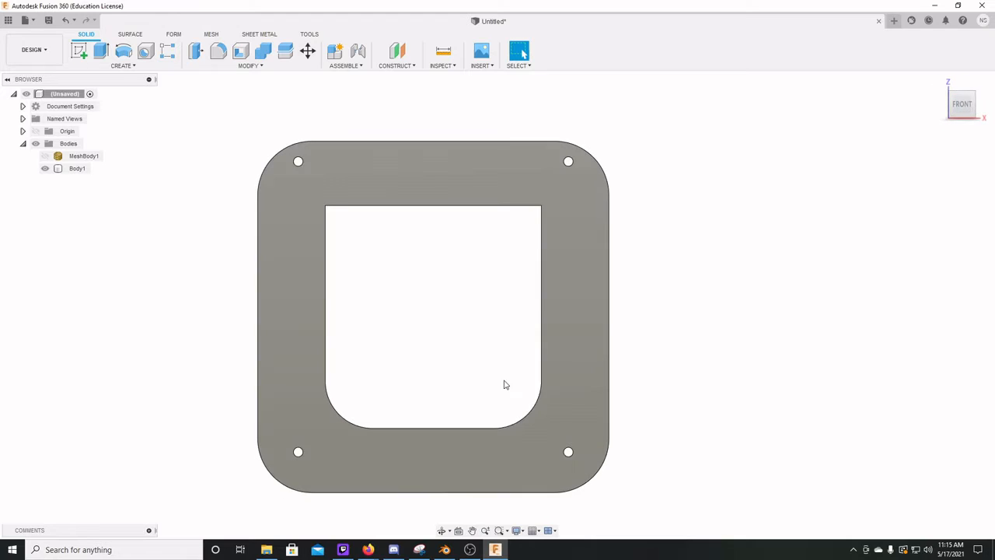
left_click(381, 433)
Start a new sketch on the front face of the frame.
left_click(78, 51)
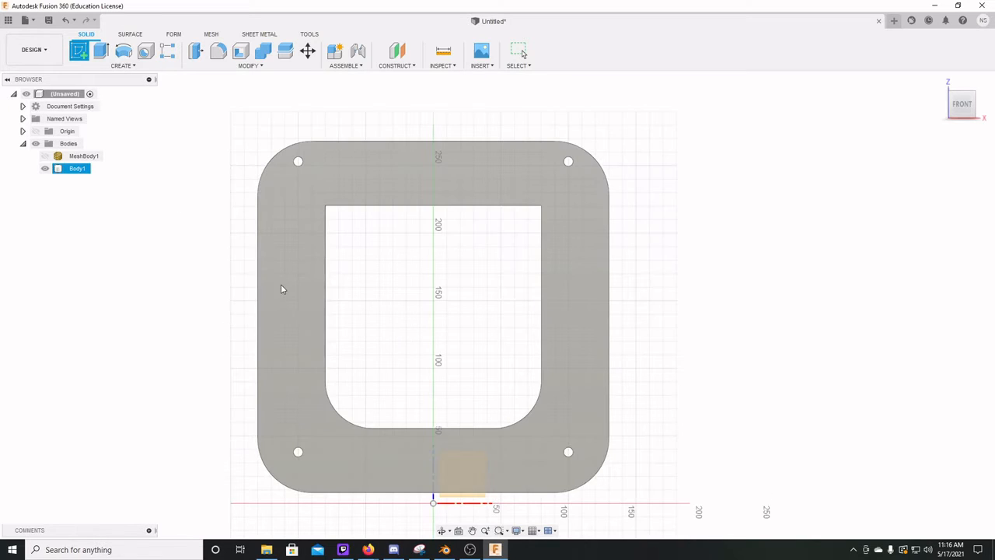
left_click(281, 283)
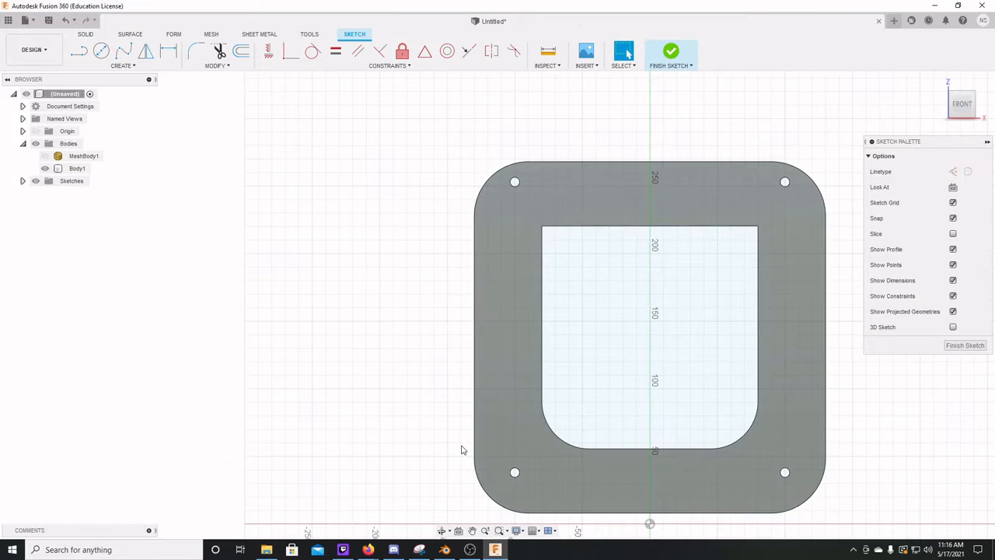
left_click(79, 50)
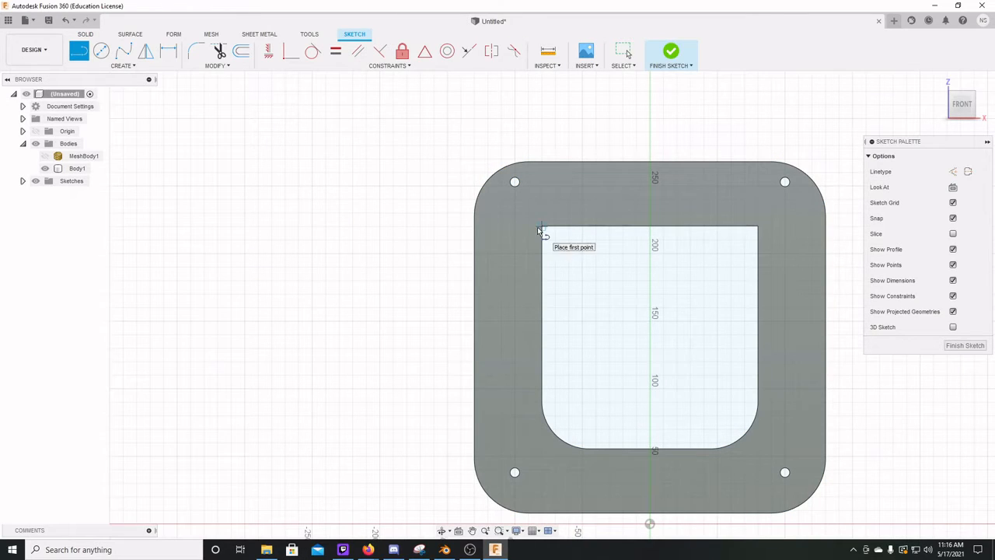
left_click(533, 227)
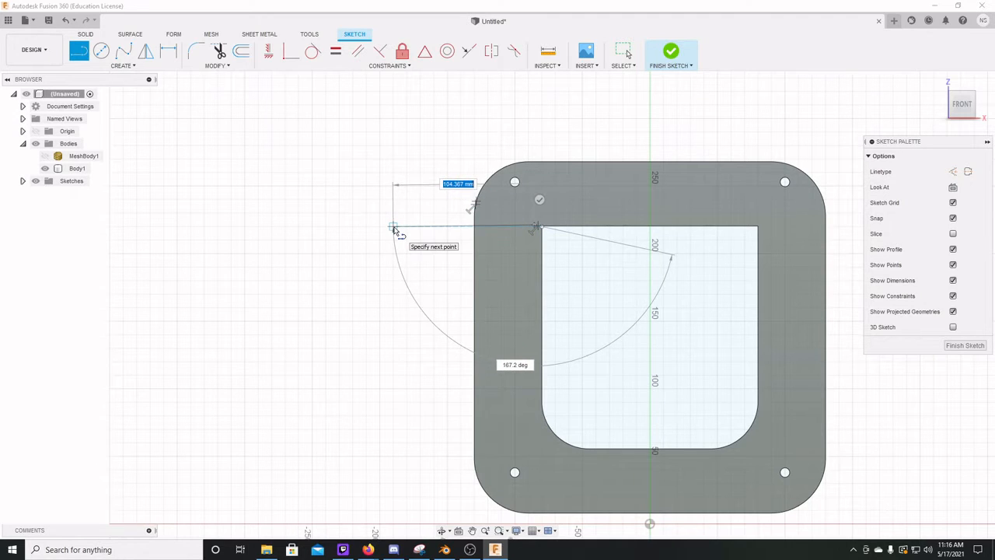
key("Escape")
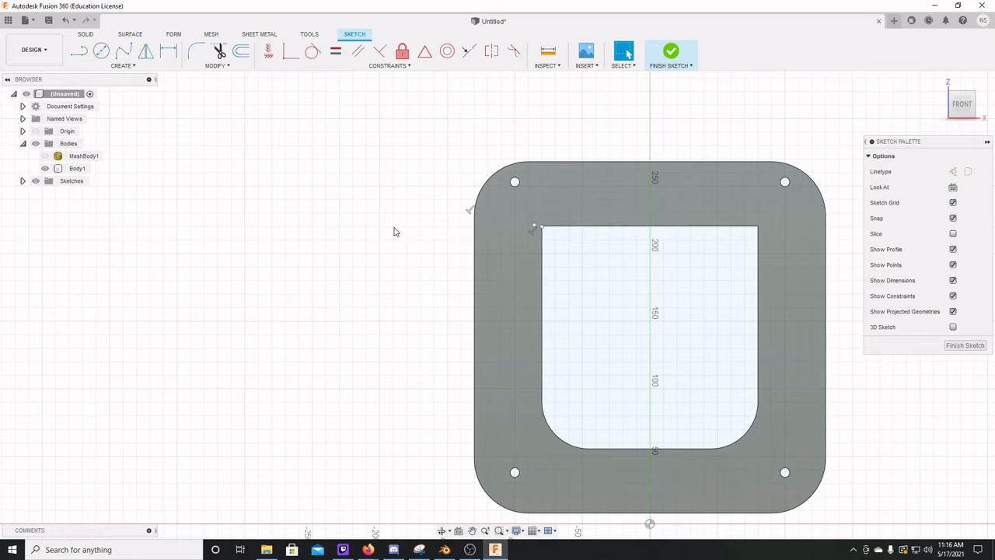
scroll(542, 229, "down", 2)
scroll(544, 232, "up", 4)
right_click(524, 224)
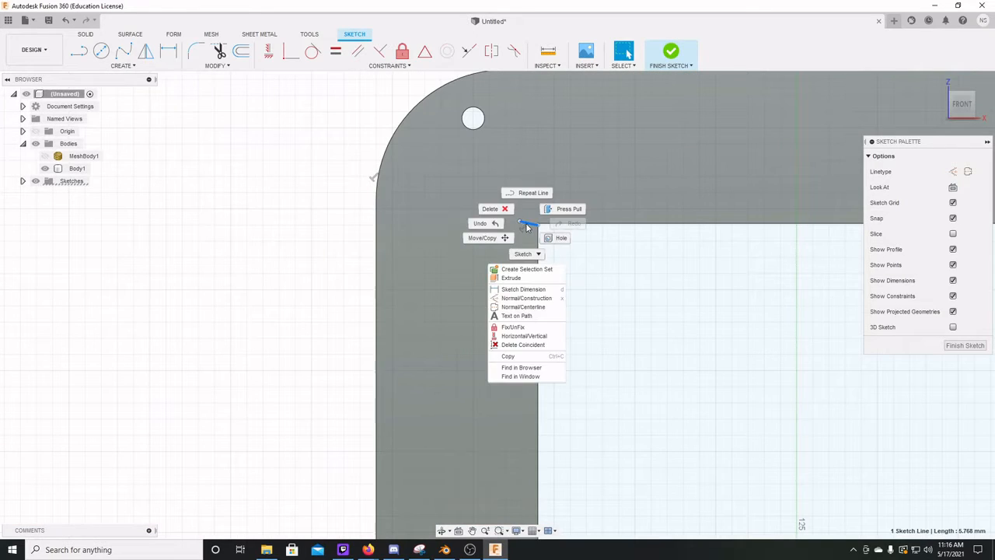
left_click(477, 214)
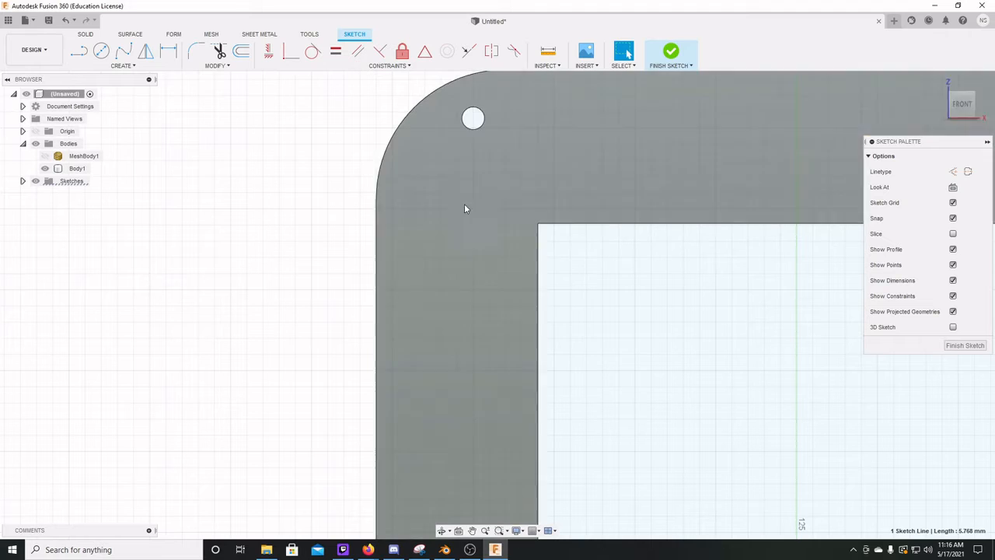
Sketch a 3 mm horizontal line outward from the opening's upper left corner onto the frame's left border.
left_click(79, 51)
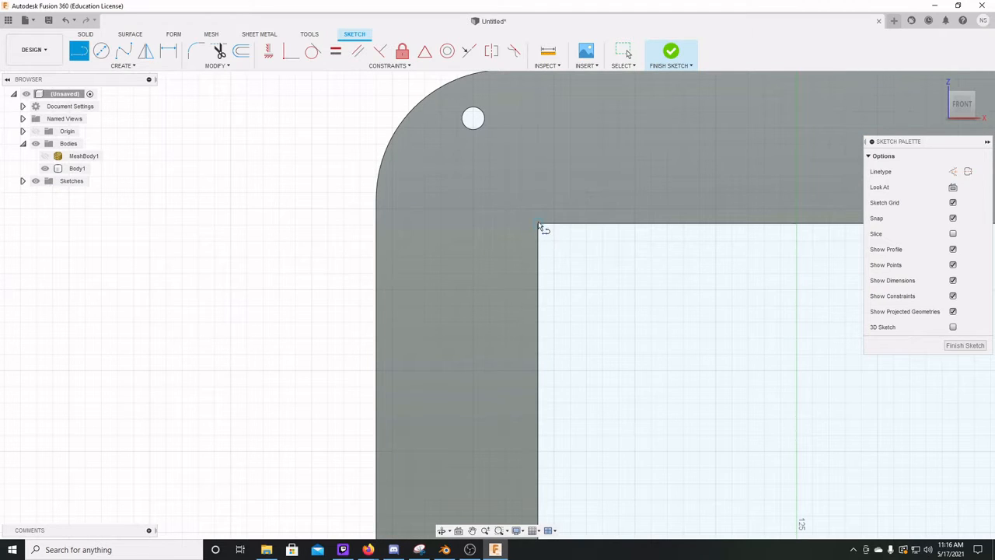
left_click(539, 225)
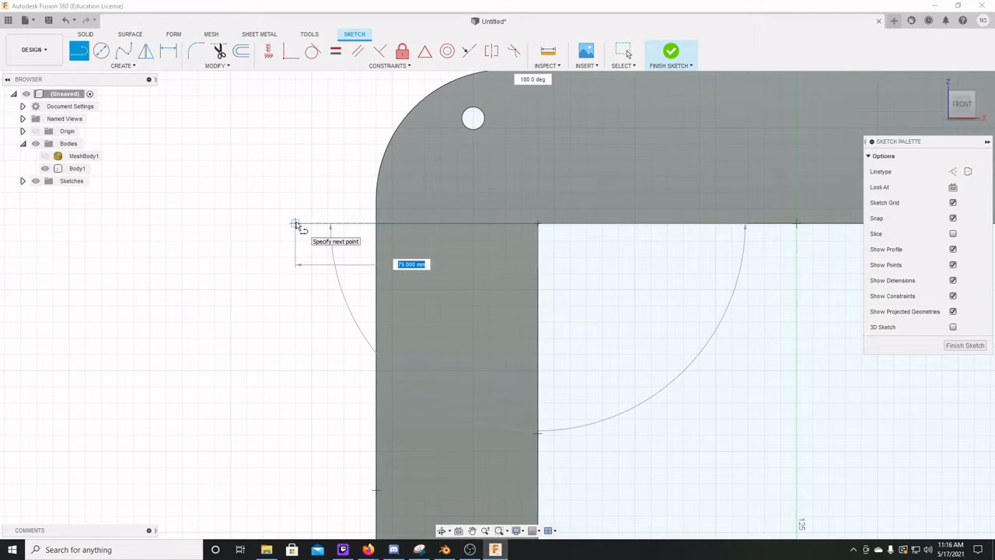
type("0")
key("Tab")
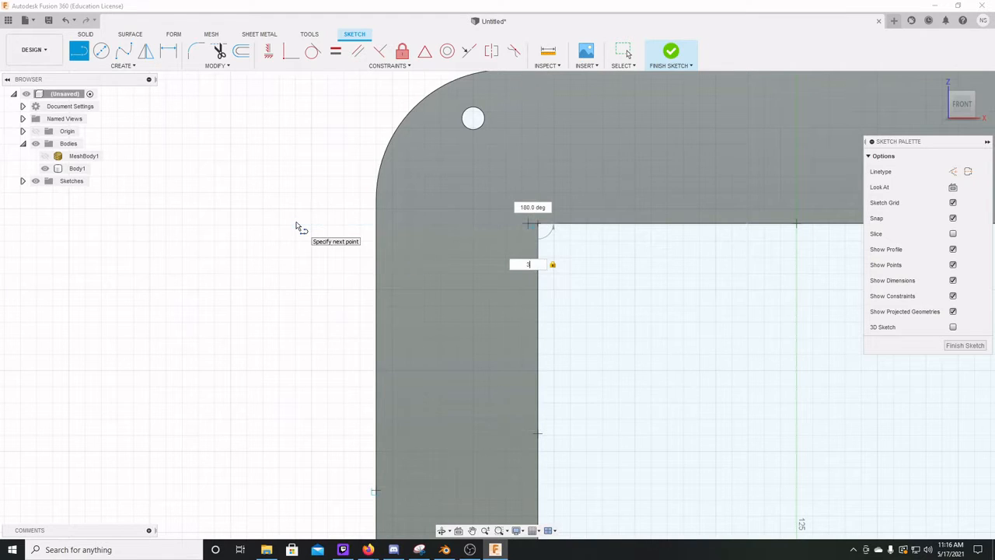
key("Return")
key("Escape")
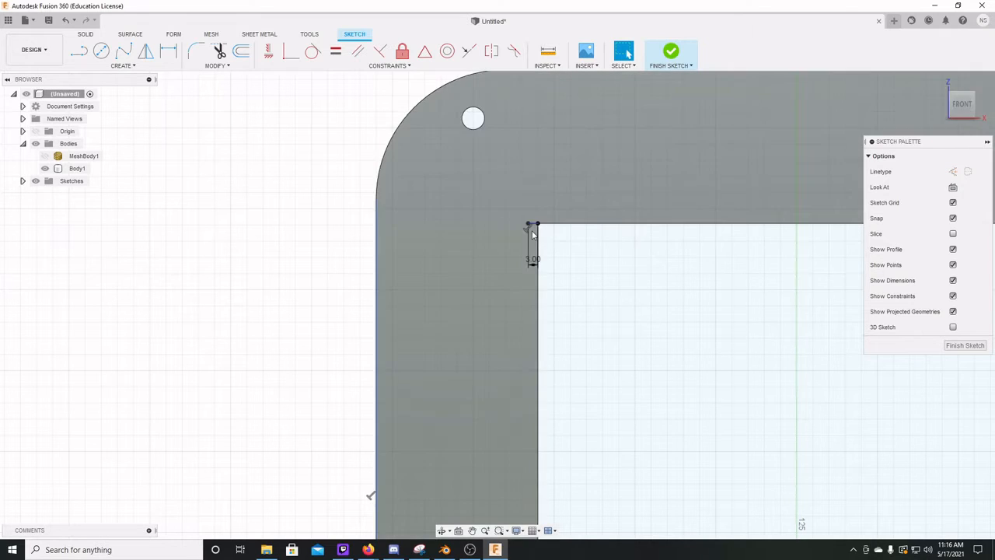
Draw a two-point rectangle 44 mm wide and 135 mm high on the frame's left border, starting at the short line's outer end.
scroll(459, 270, "up", 3)
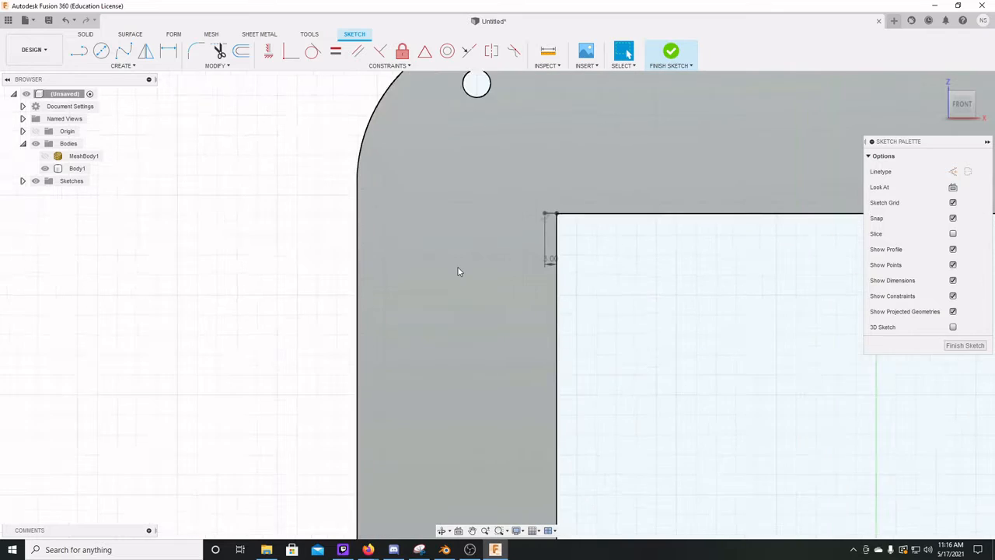
scroll(460, 270, "down", 5)
middle_click_drag(479, 307, 471, 184)
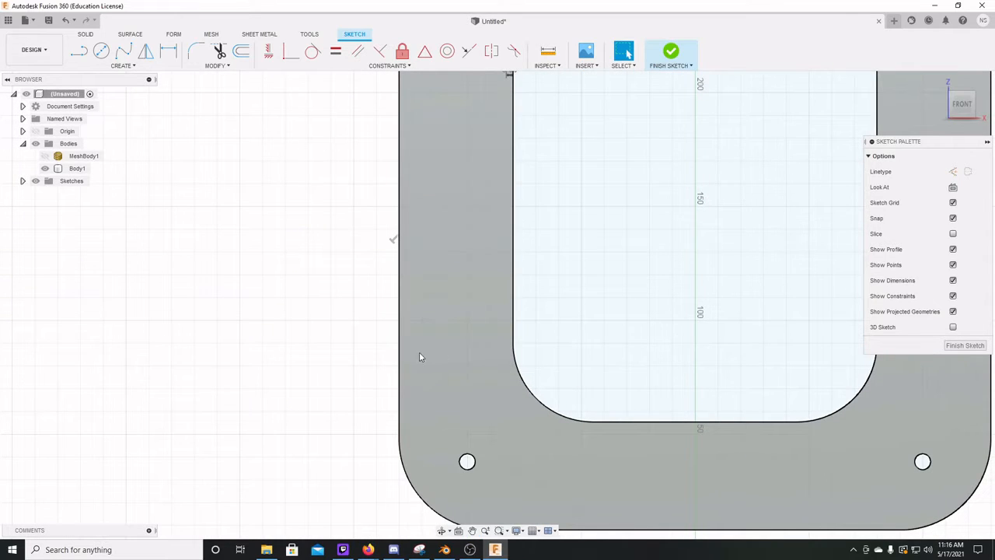
middle_click_drag(498, 300, 486, 389)
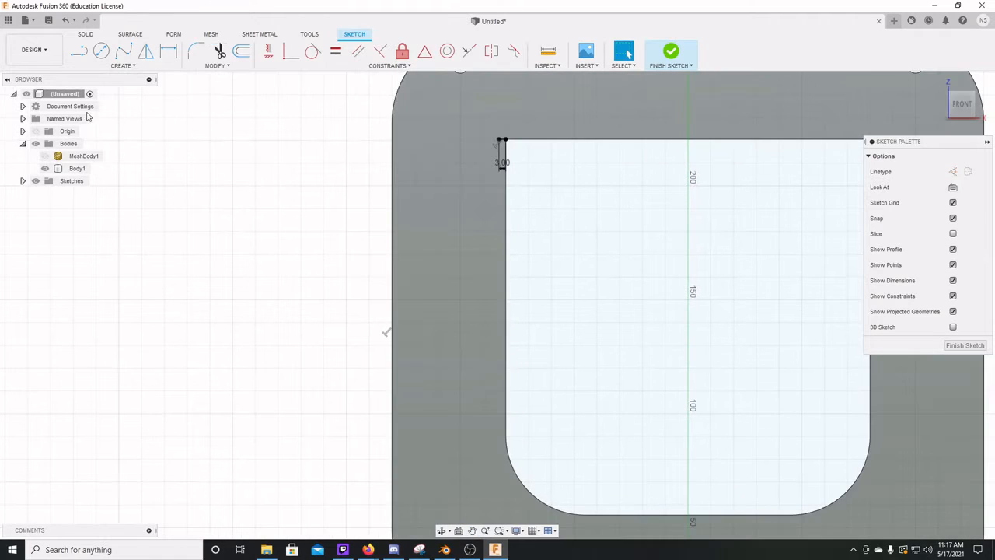
left_click(101, 65)
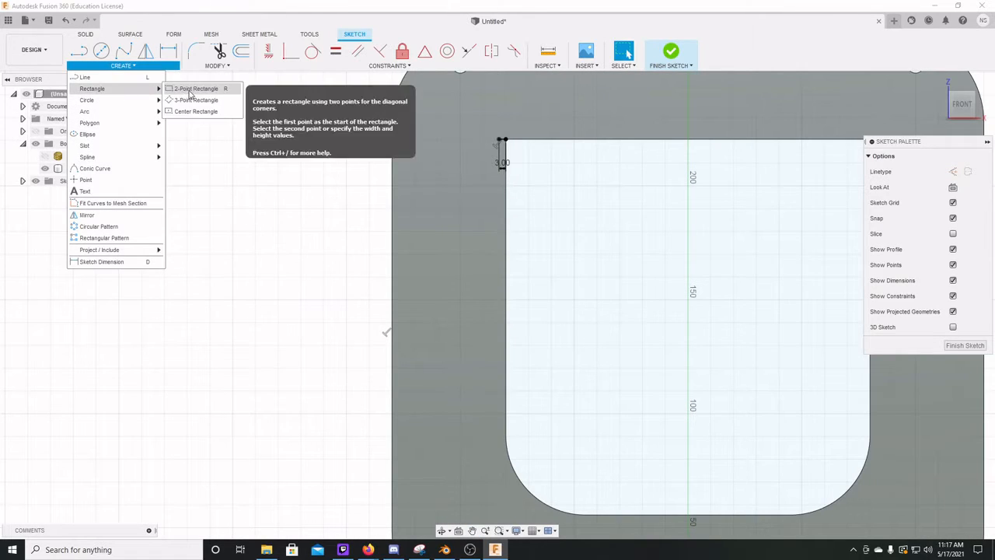
left_click(198, 88)
left_click(501, 140)
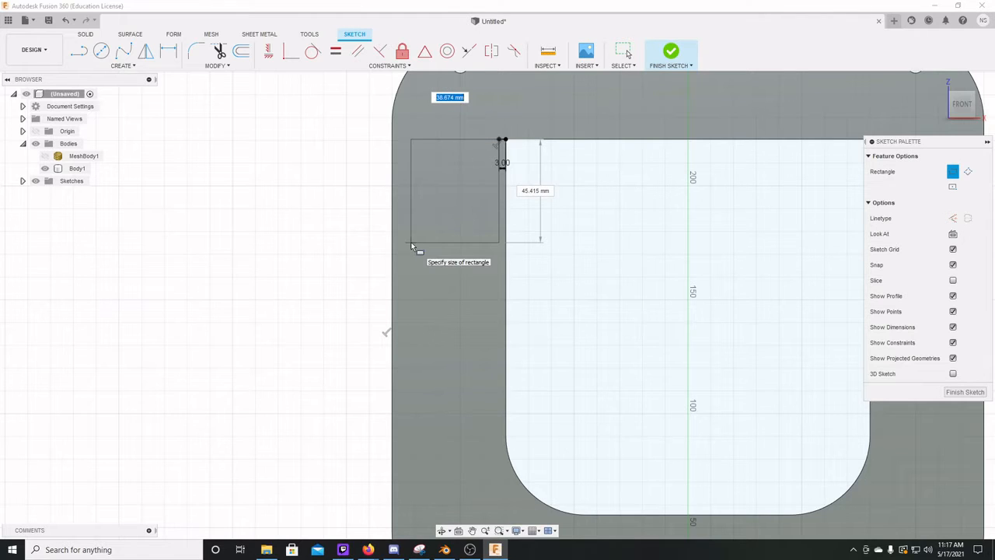
type("44")
key("Tab")
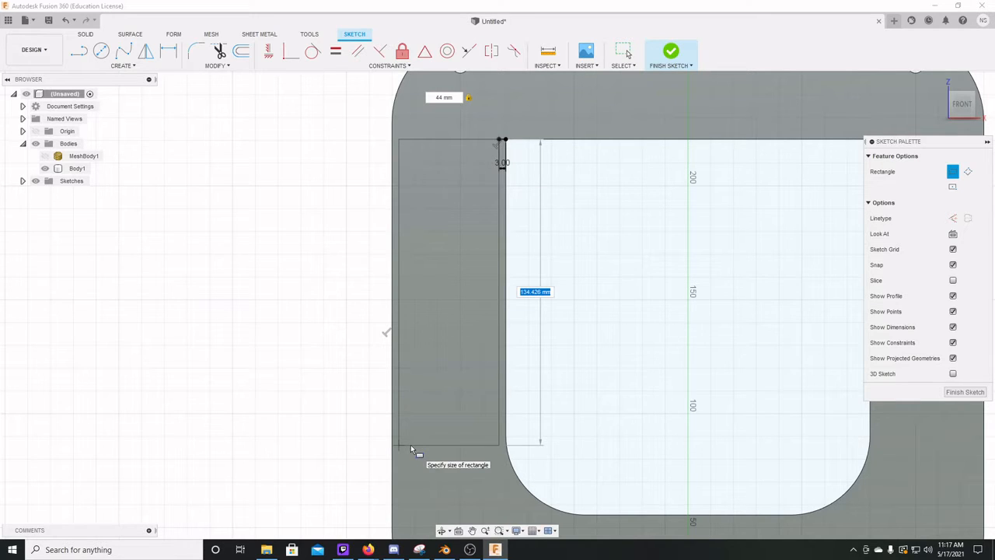
type("135")
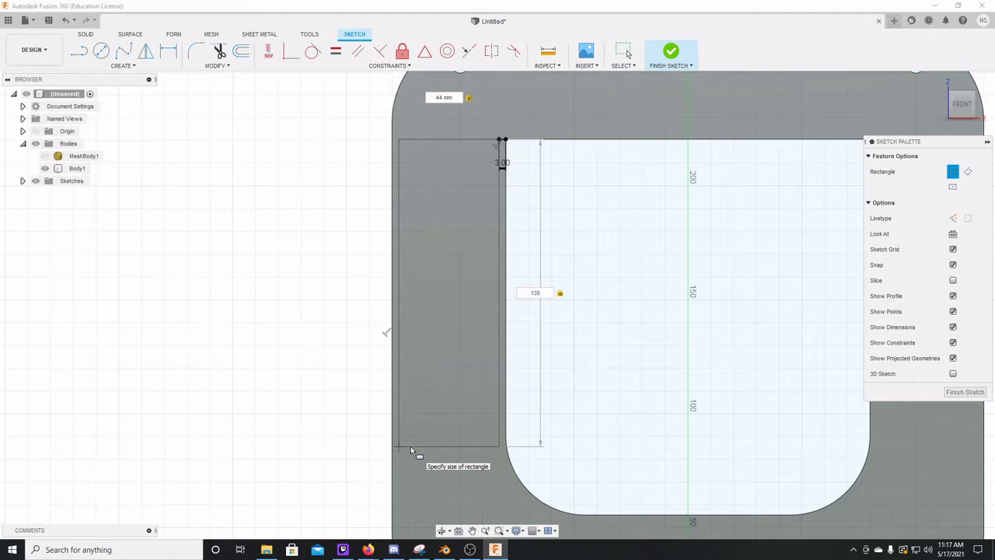
key("Return")
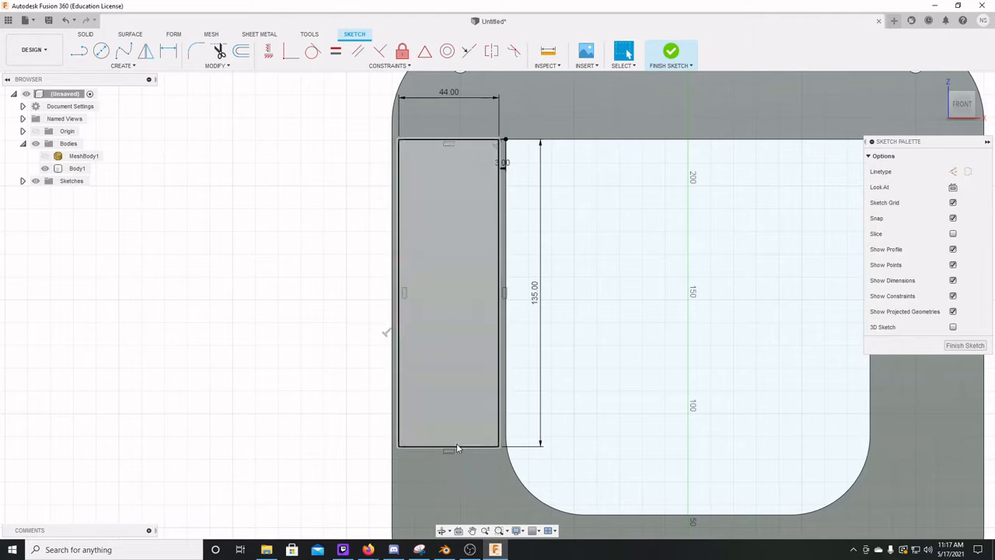
Extrude the rectangle on the frame's left border 50 mm inward as a cut through the frame.
left_click(452, 281)
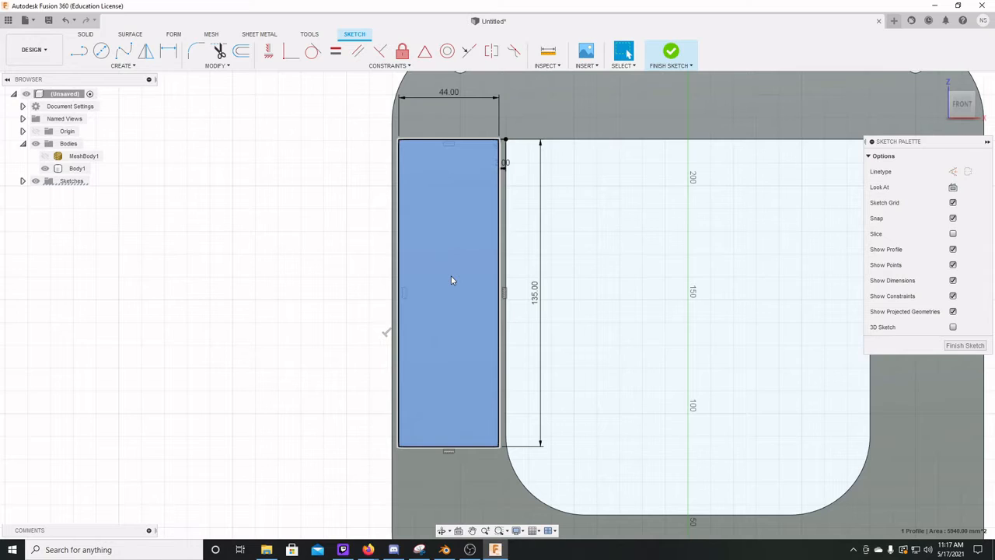
key("e")
middle_click_drag(444, 307, 415, 316, "shift")
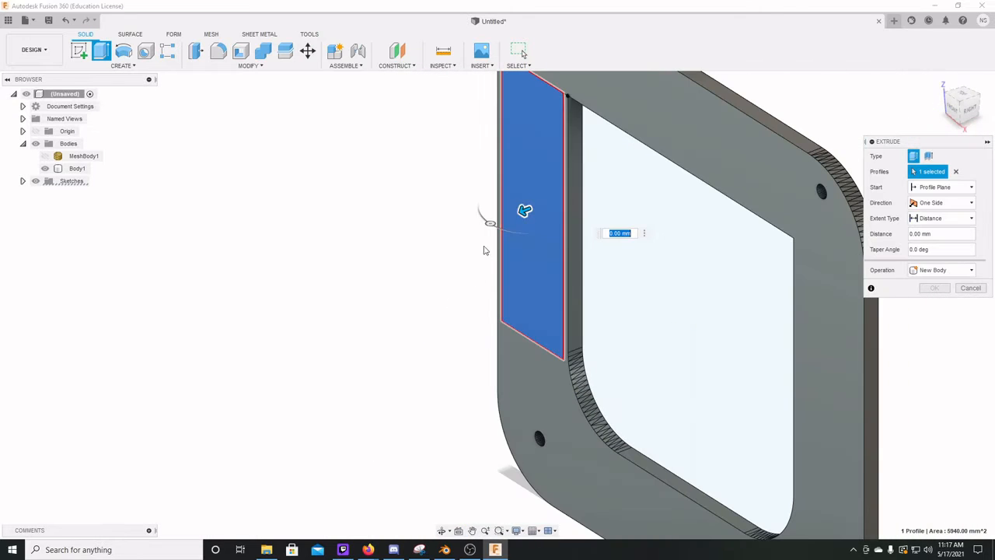
left_click_drag(514, 214, 613, 166)
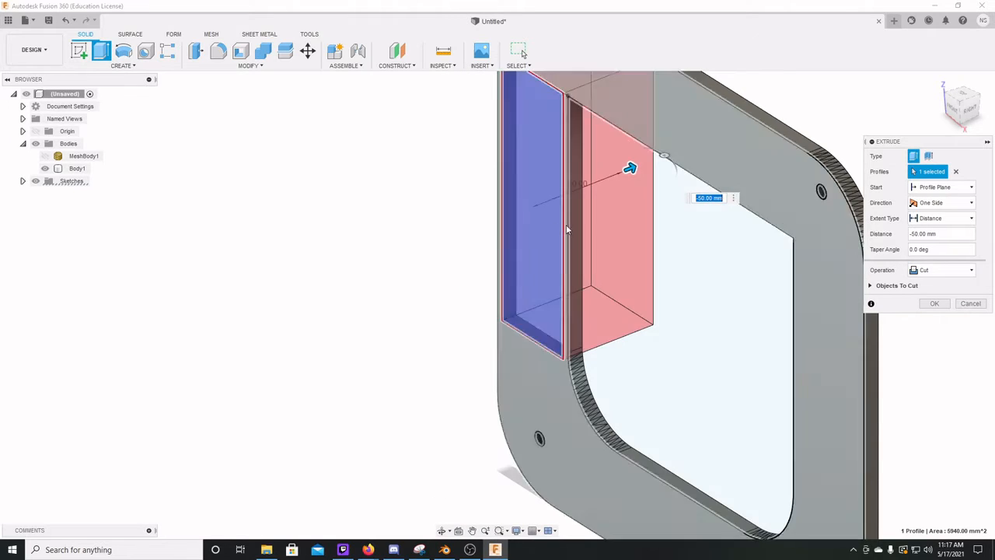
left_click(969, 270)
left_click(939, 286)
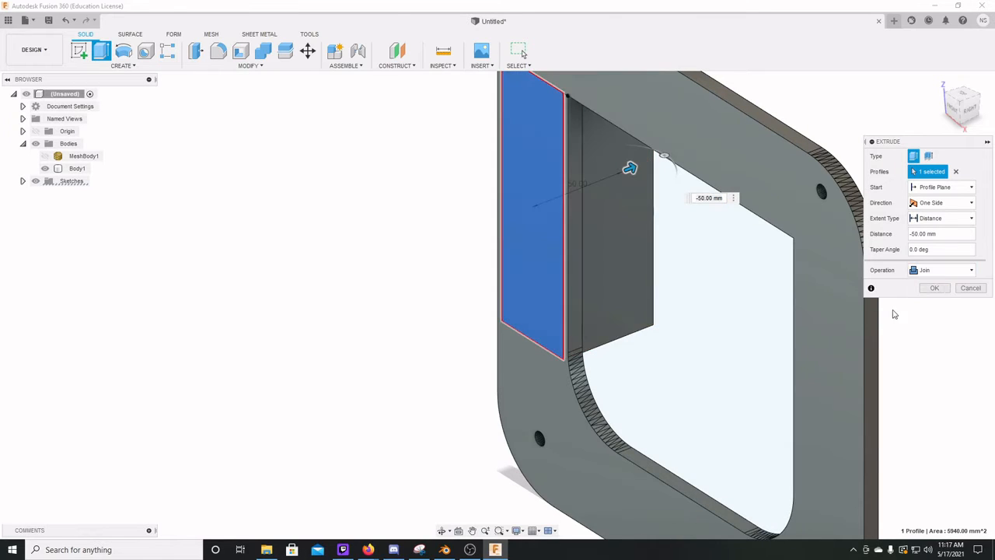
left_click(970, 269)
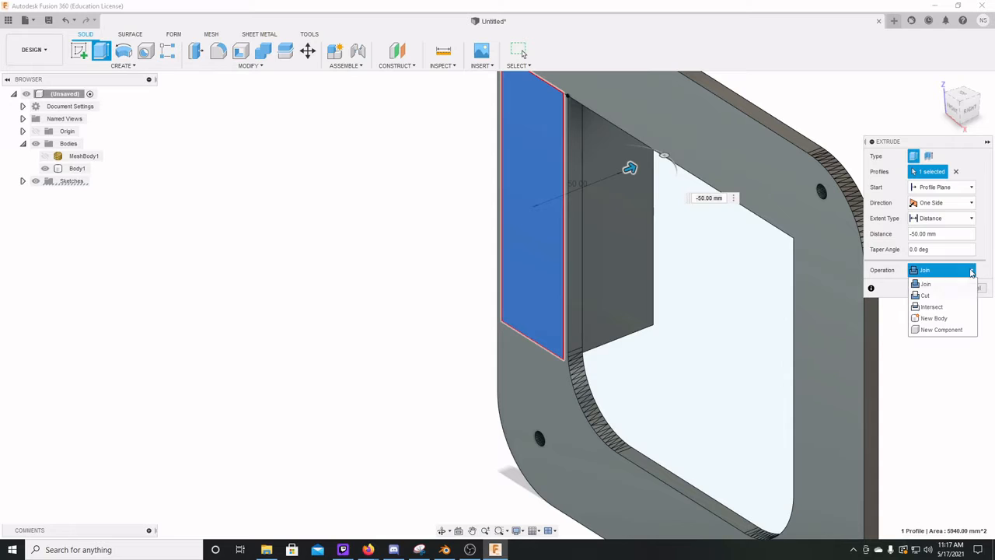
left_click(925, 297)
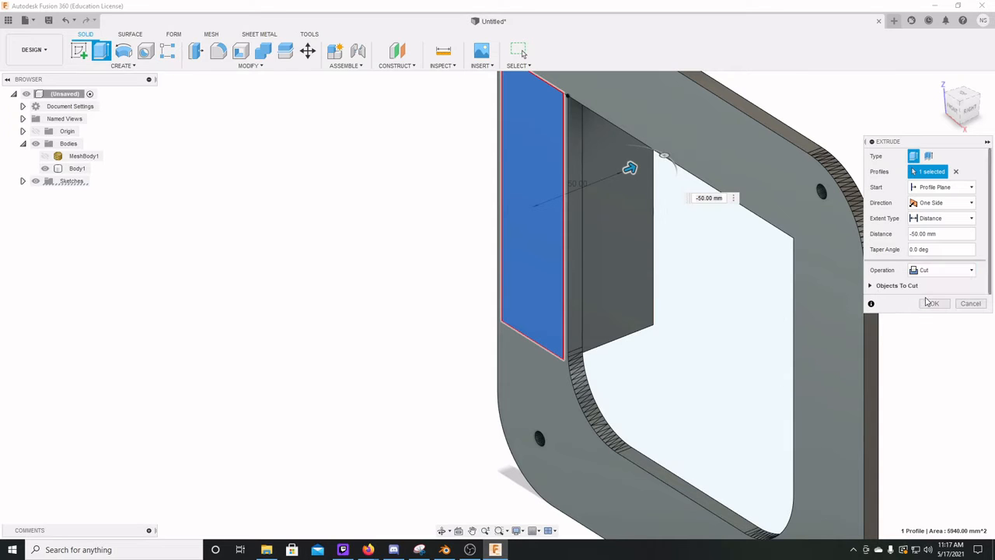
left_click(934, 303)
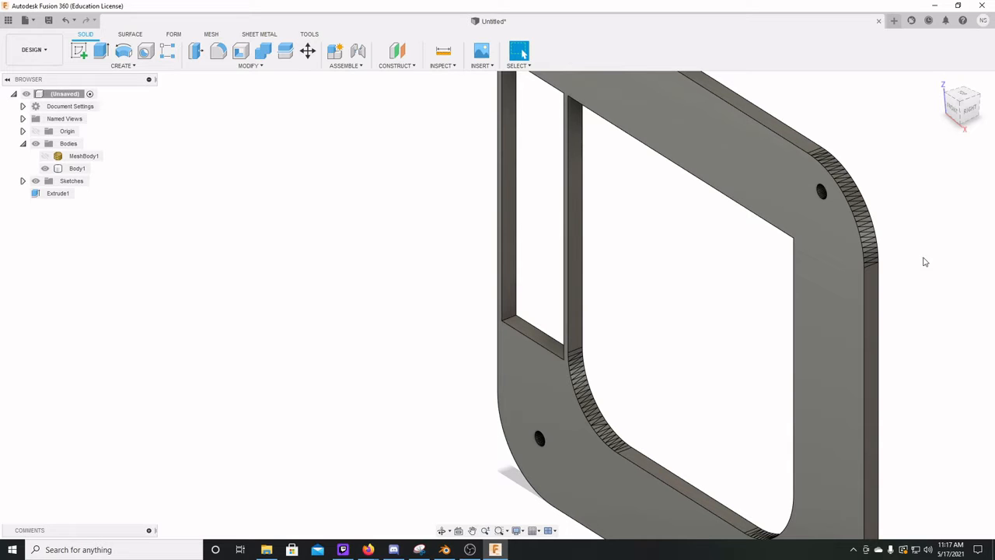
left_click(953, 113)
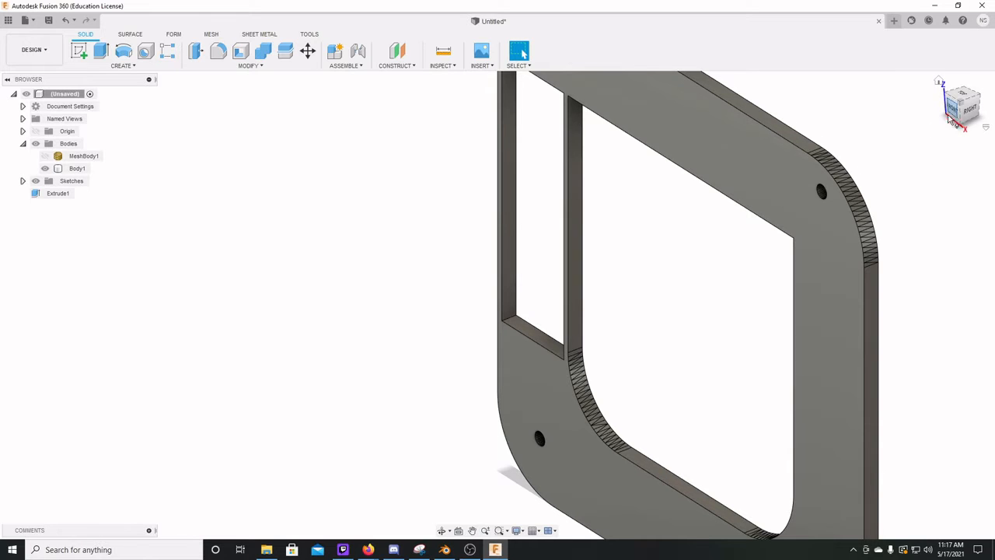
middle_click_drag(700, 349, 694, 183)
left_click(736, 381)
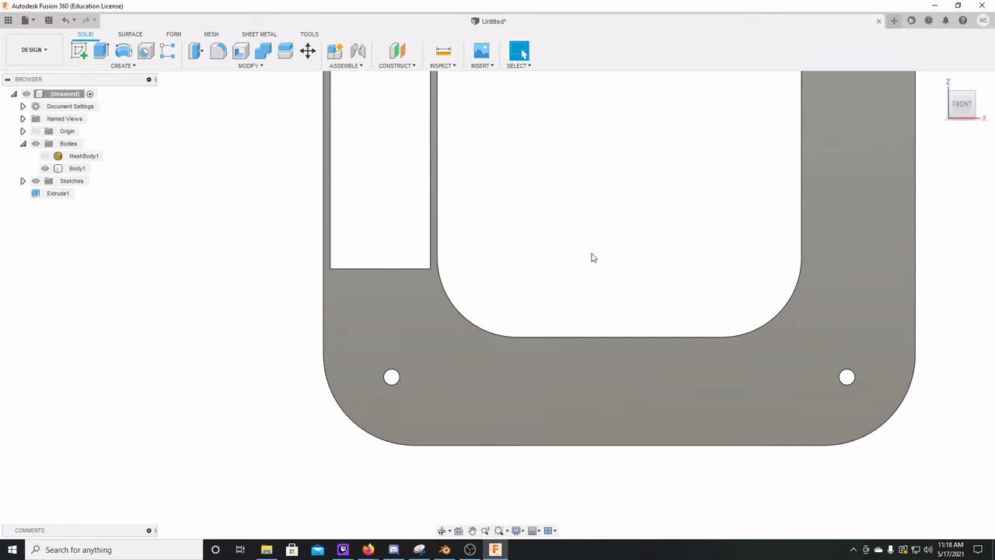
left_click(564, 420)
left_click(659, 434)
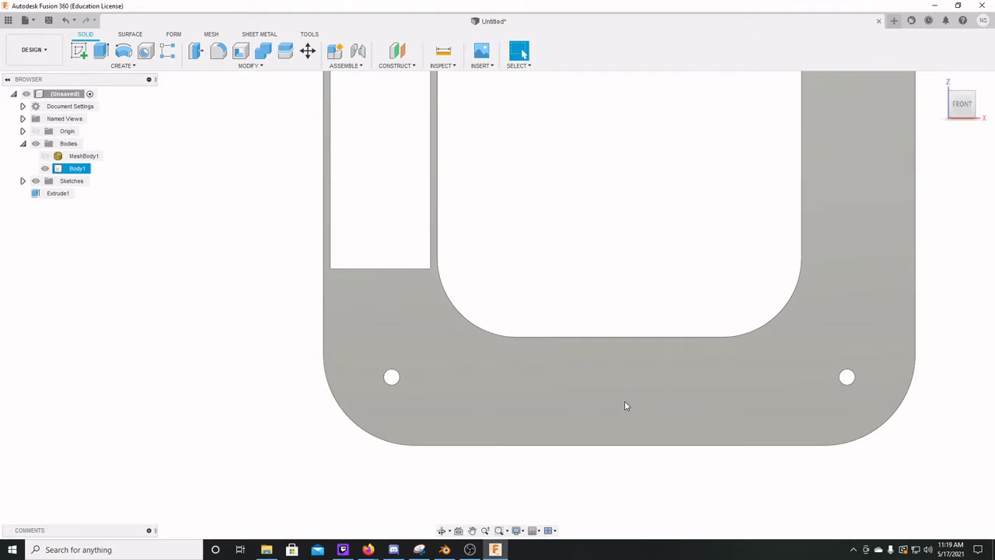
left_click(508, 227)
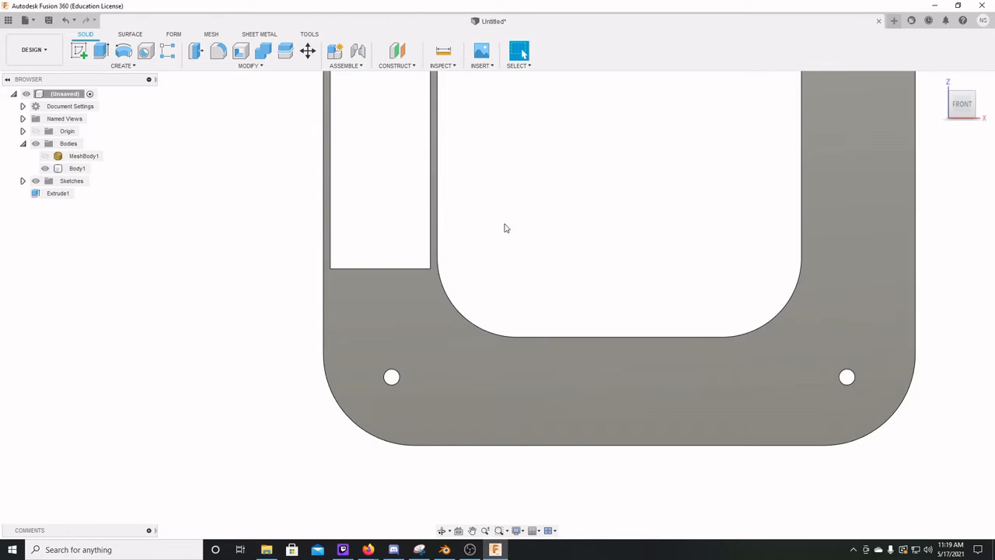
Insert the Ply_3 STL mesh in millimetres, keeping its default placement behind the frame.
left_click(481, 66)
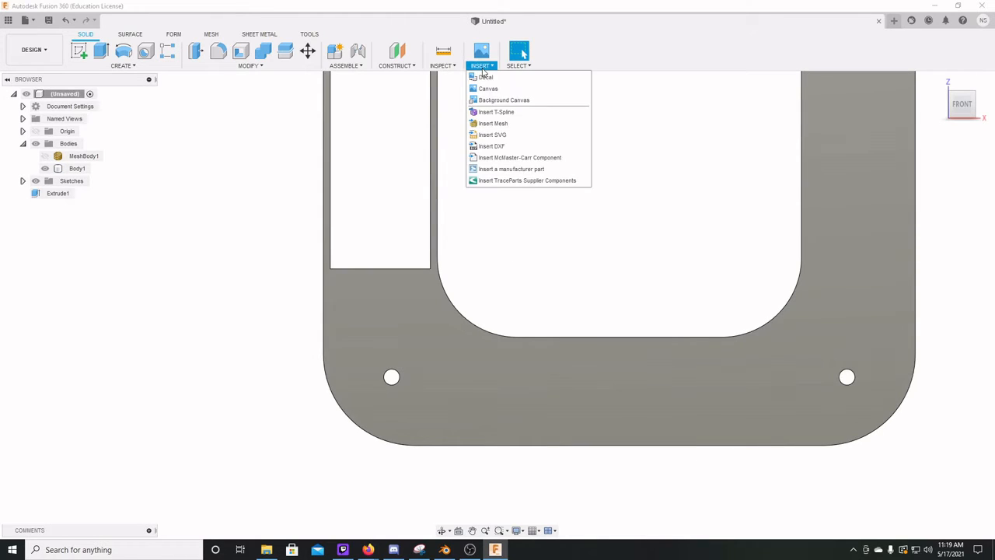
left_click(492, 123)
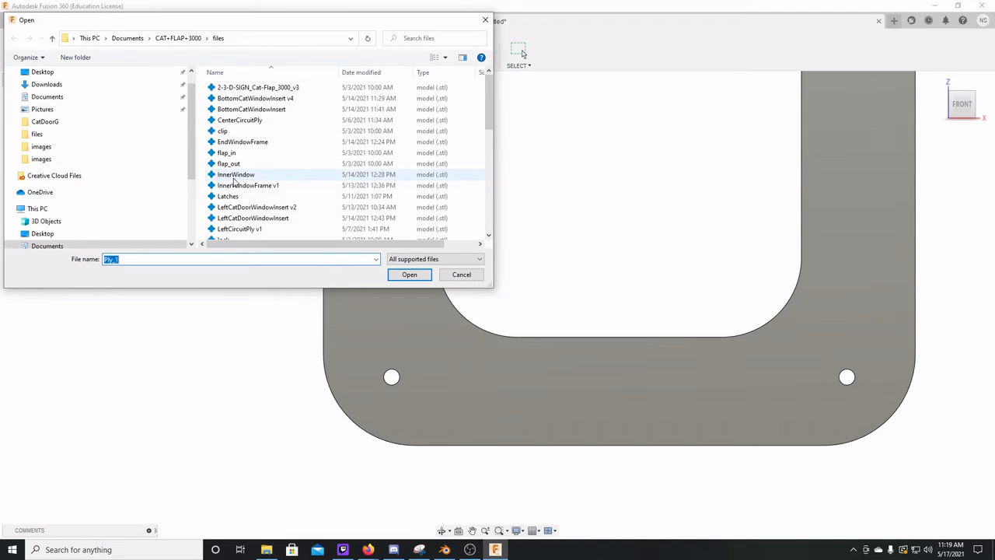
scroll(234, 180, "down", 5)
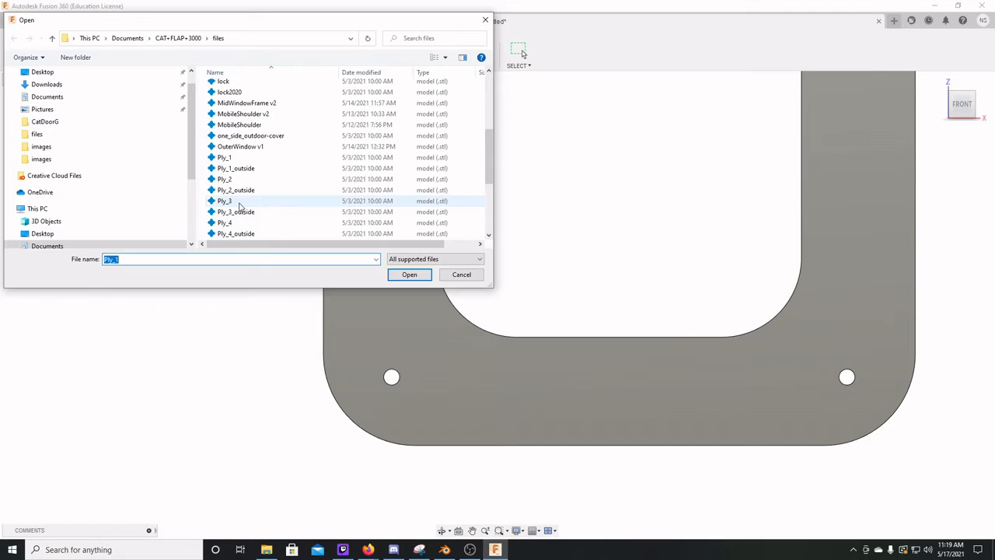
left_click(229, 202)
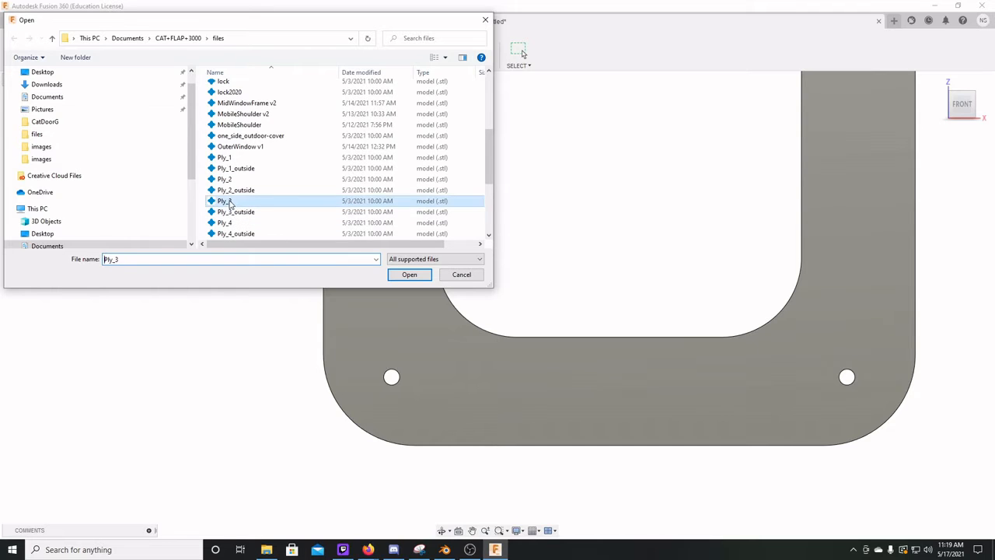
left_click(412, 274)
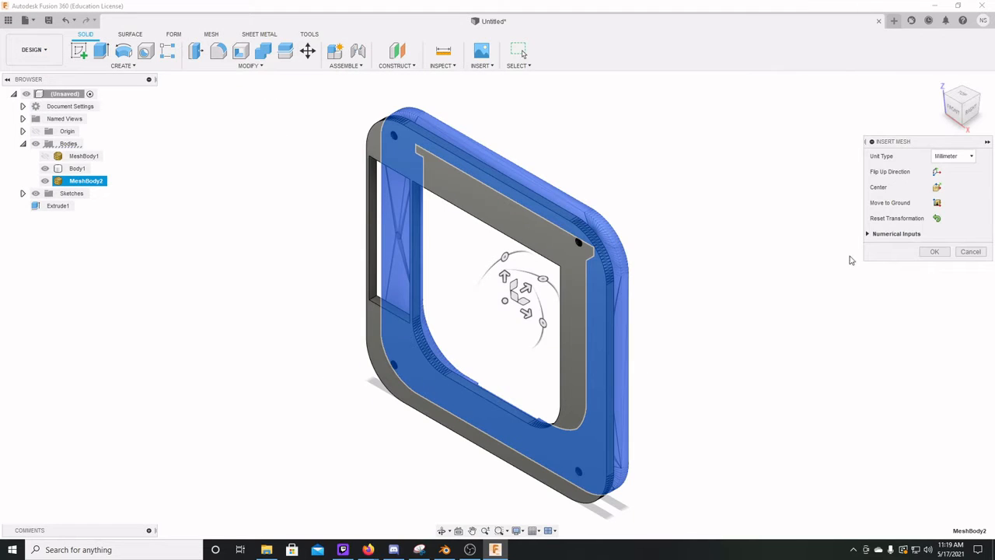
left_click(971, 114)
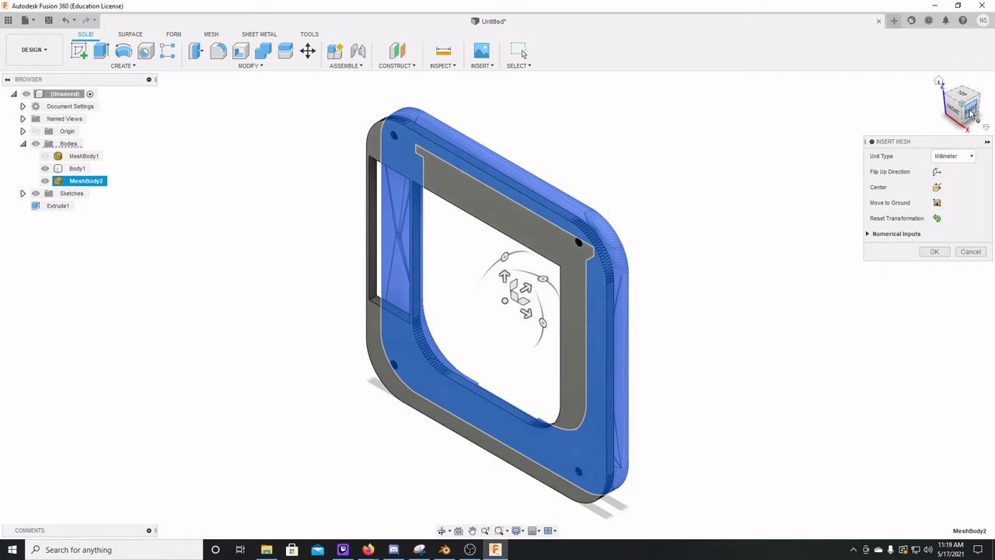
left_click(976, 110)
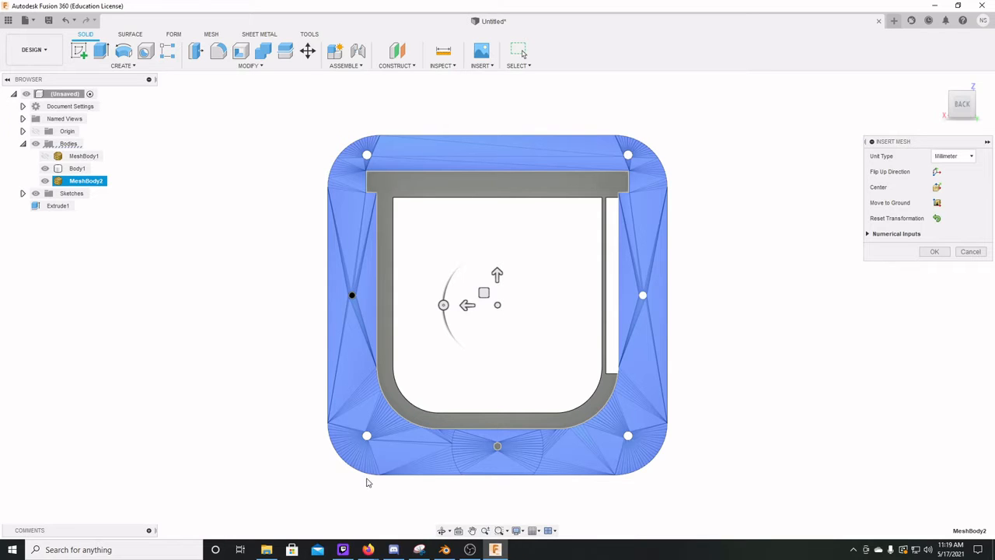
scroll(493, 444, "up", 6)
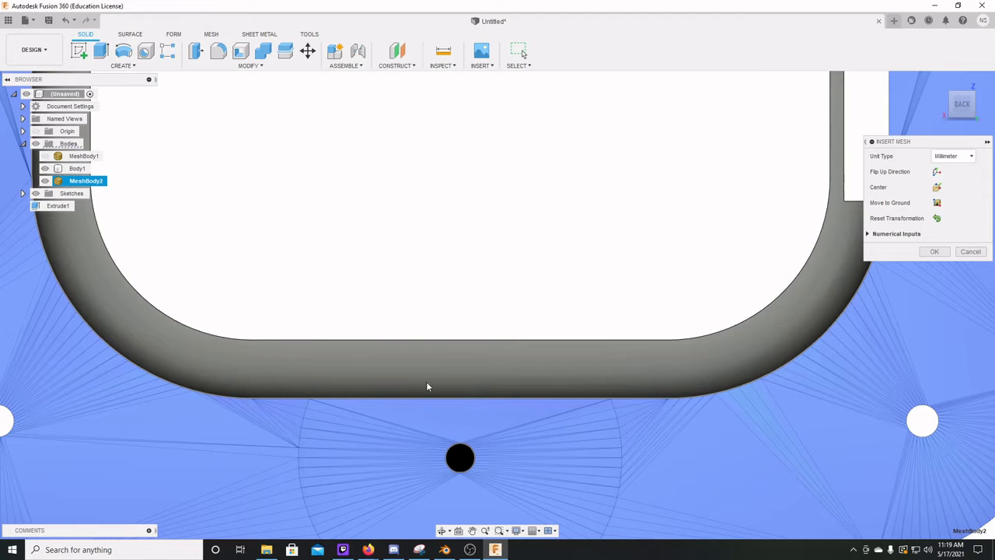
left_click(935, 252)
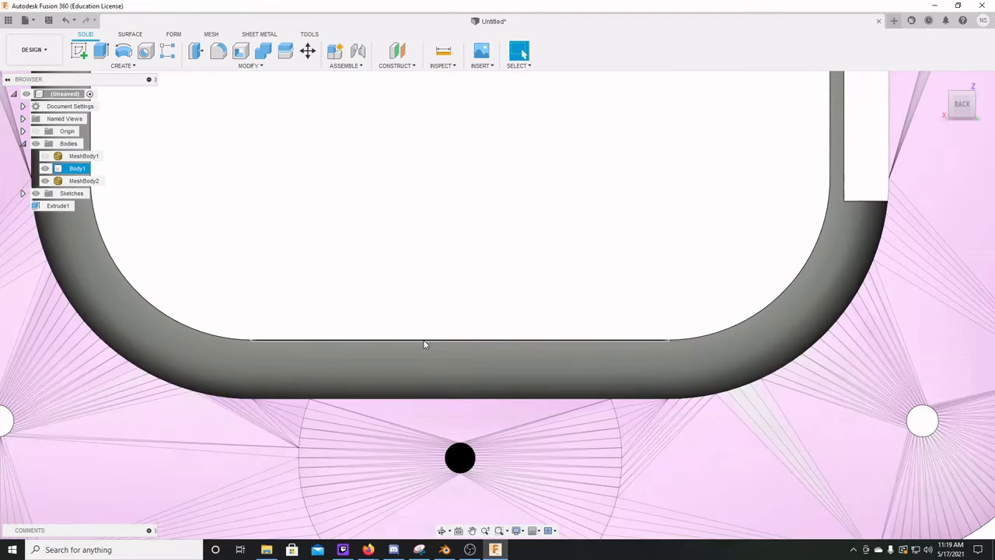
Start a new sketch on the back face of the frame body.
left_click(457, 371)
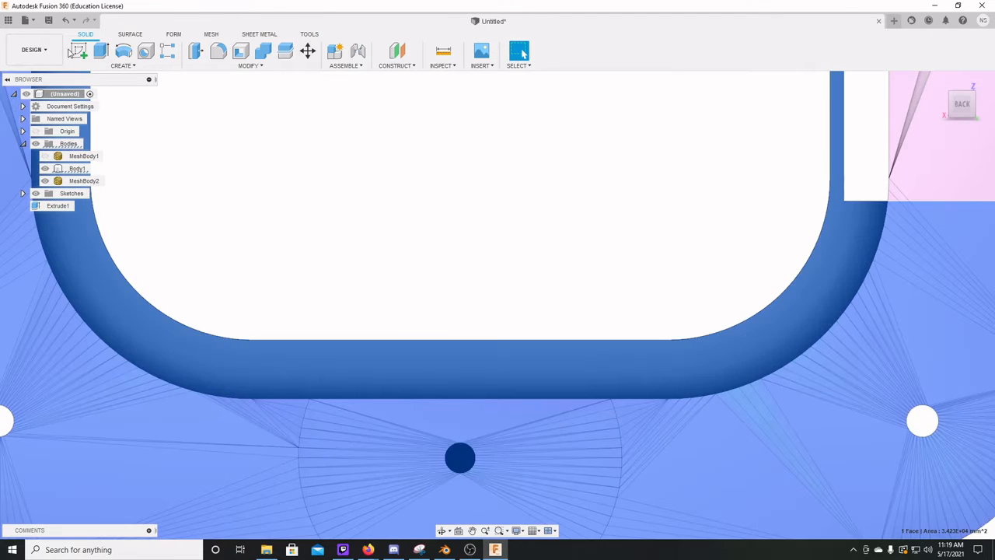
left_click(78, 53)
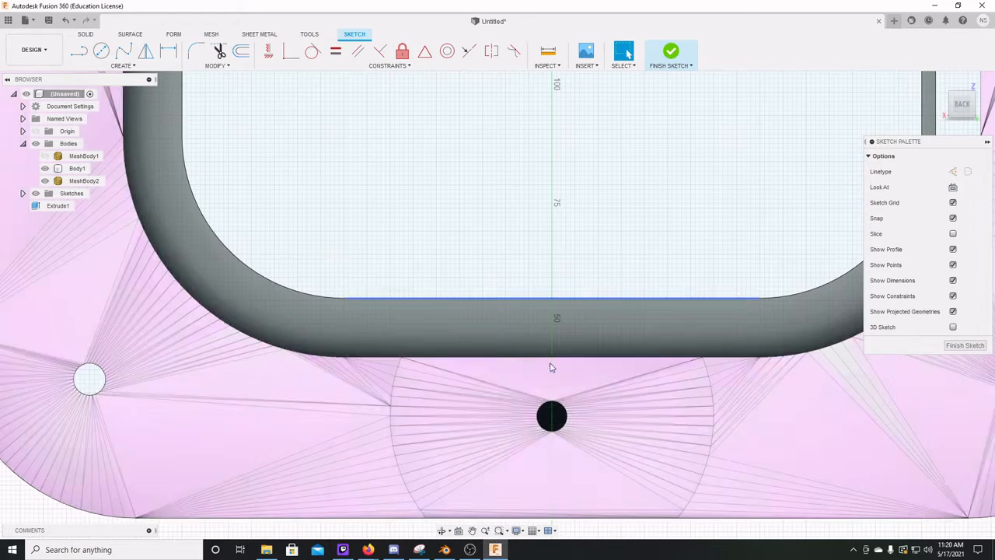
left_click(544, 424)
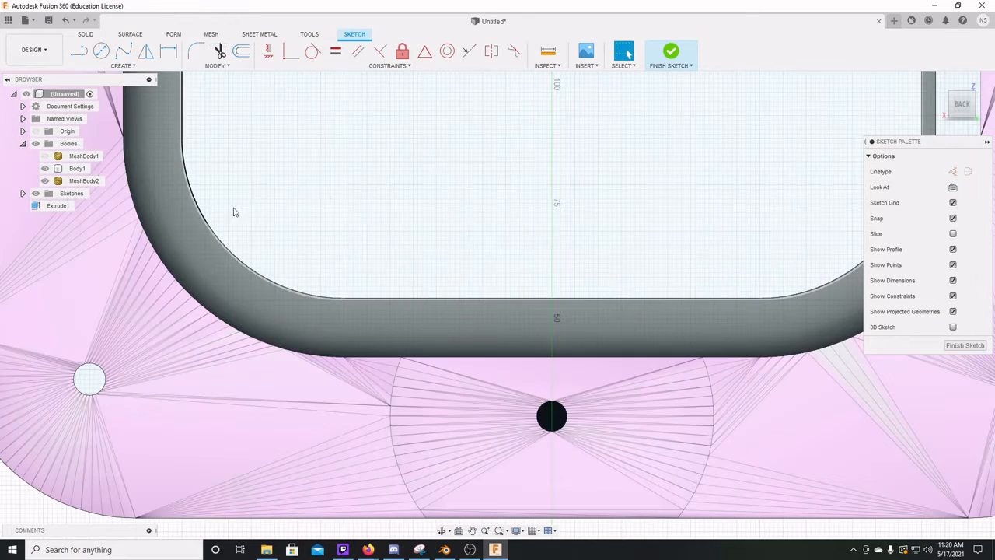
Draw a 6.6 mm diameter circle centred on the inserted mesh's bottom middle screw hole.
left_click(101, 50)
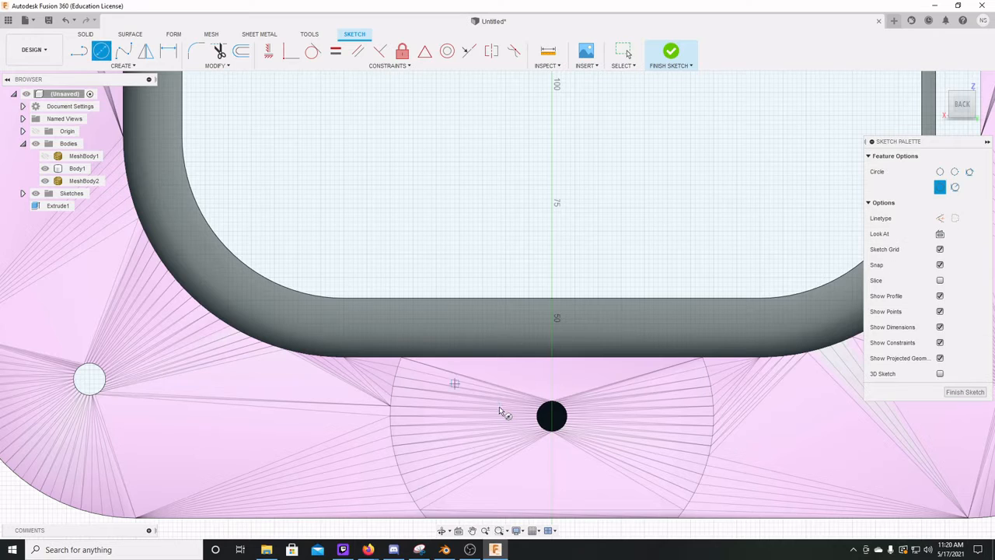
left_click(552, 418)
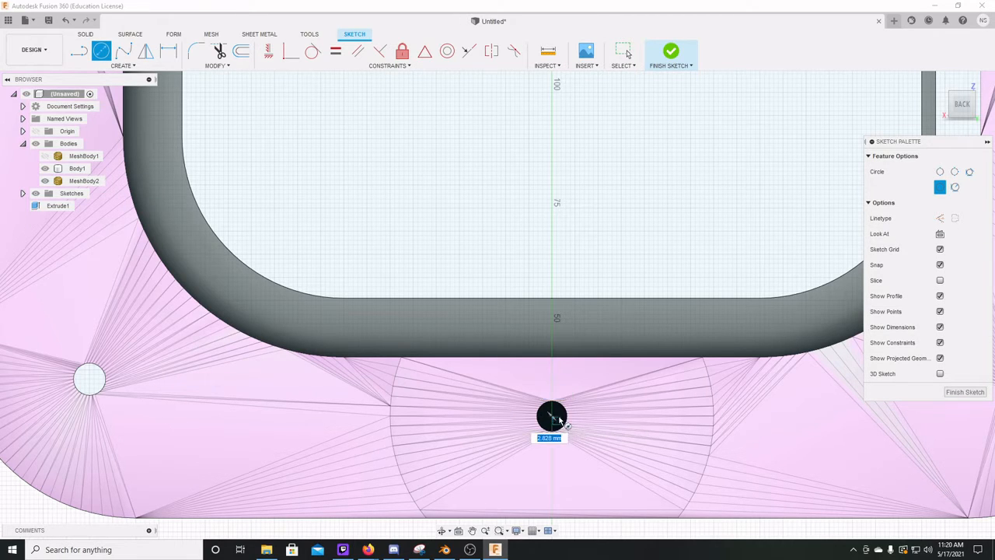
scroll(571, 421, "down", 2)
scroll(560, 417, "up", 5)
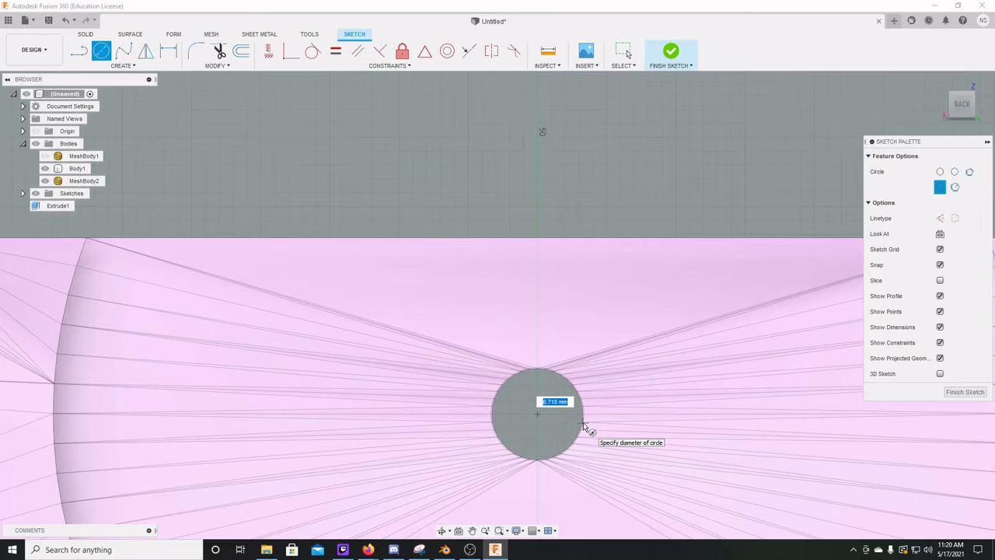
type("6.6")
key("Return")
key("Escape")
left_click(603, 433)
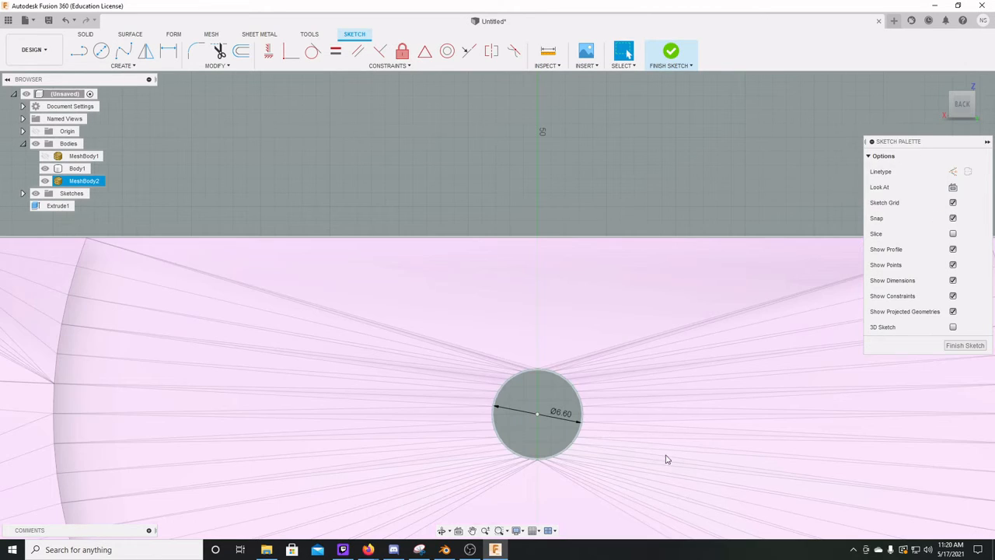
Extrude the 6.6 mm circle 29 mm into the frame as a cut to make a through hole.
mouse_move(642, 402)
middle_mouse_down("shift")
mouse_move(614, 417)
mouse_move(567, 261)
mouse_move(565, 320)
mouse_move(477, 412)
middle_mouse_up("shift")
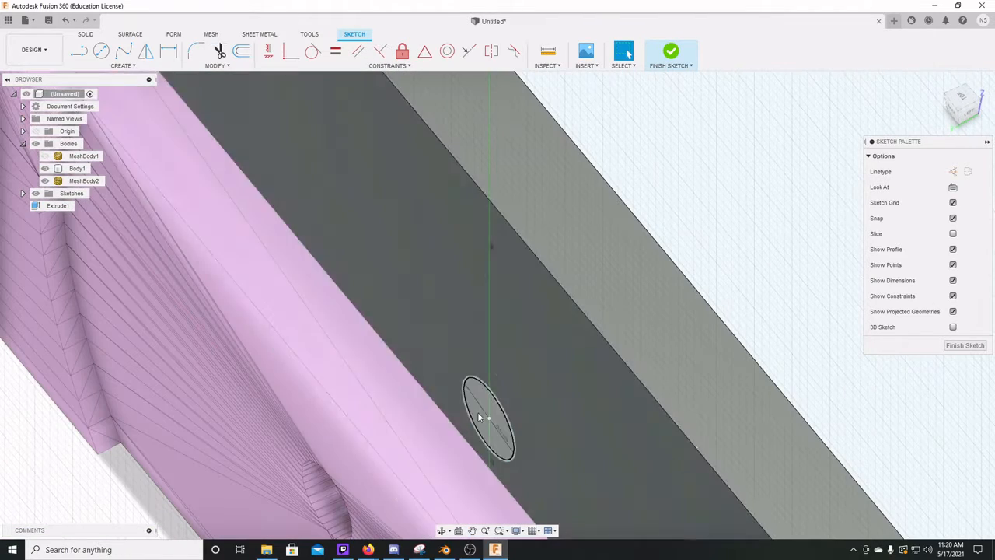
left_click(479, 398)
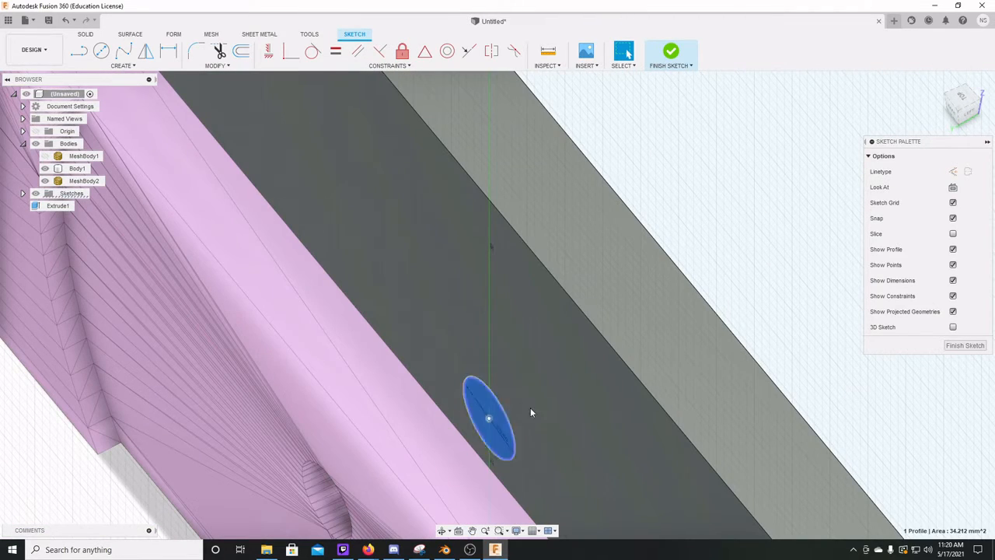
key("e")
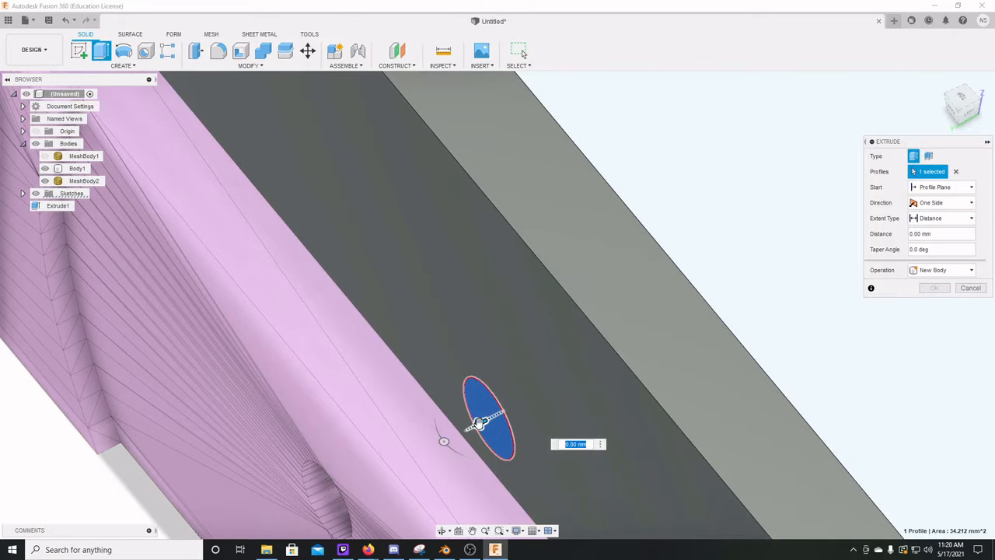
left_click_drag(481, 421, 817, 271)
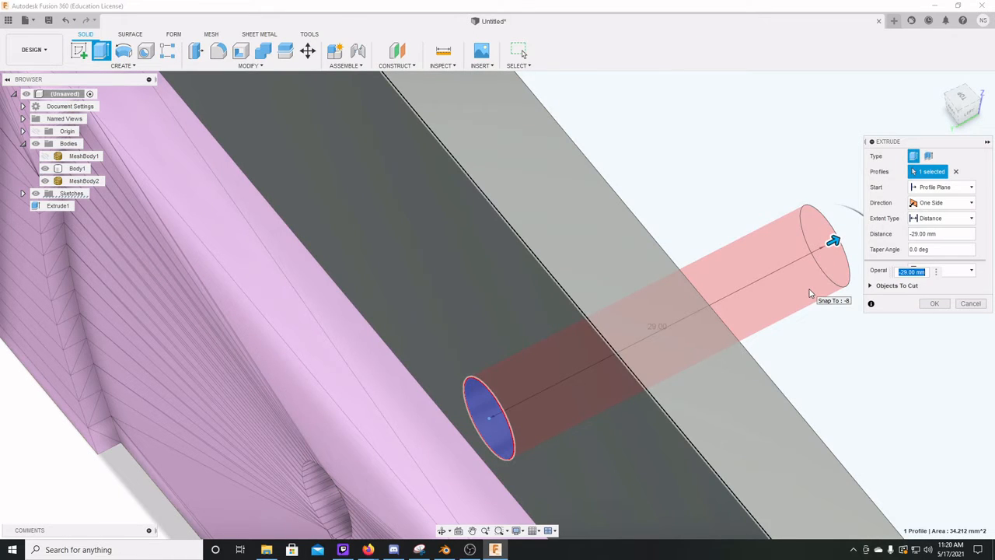
key("Return")
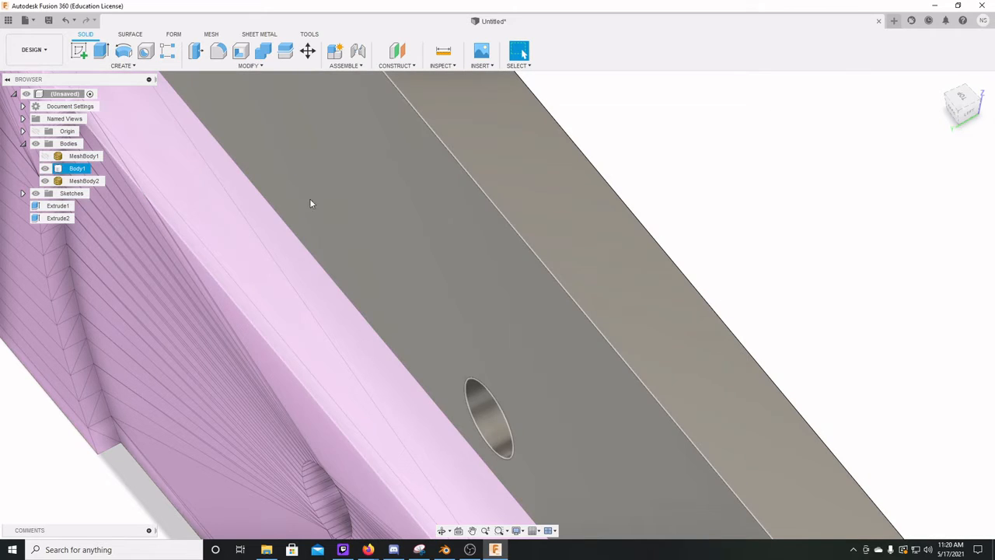
Delete the inserted Ply_3 mesh body and view the frame from the back.
left_click(264, 292)
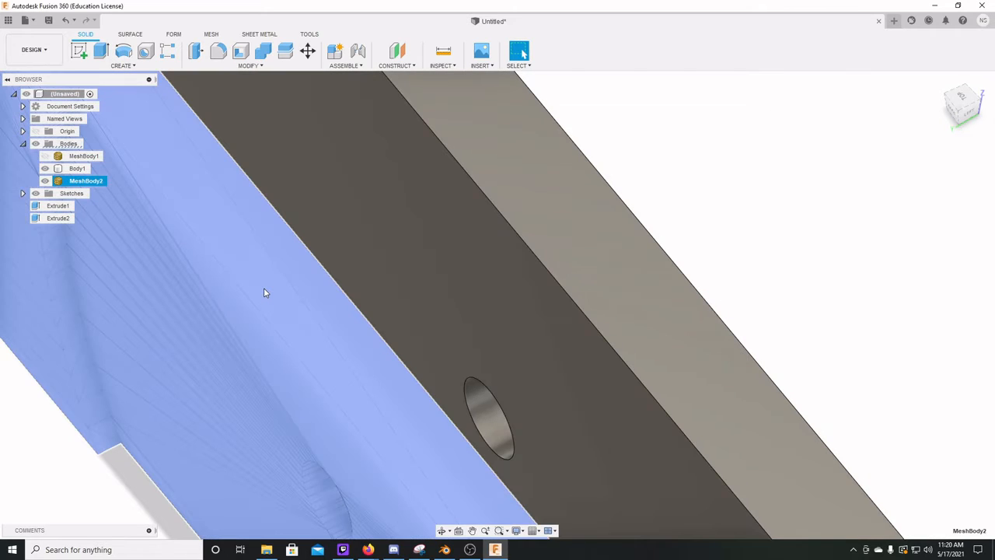
key("Delete")
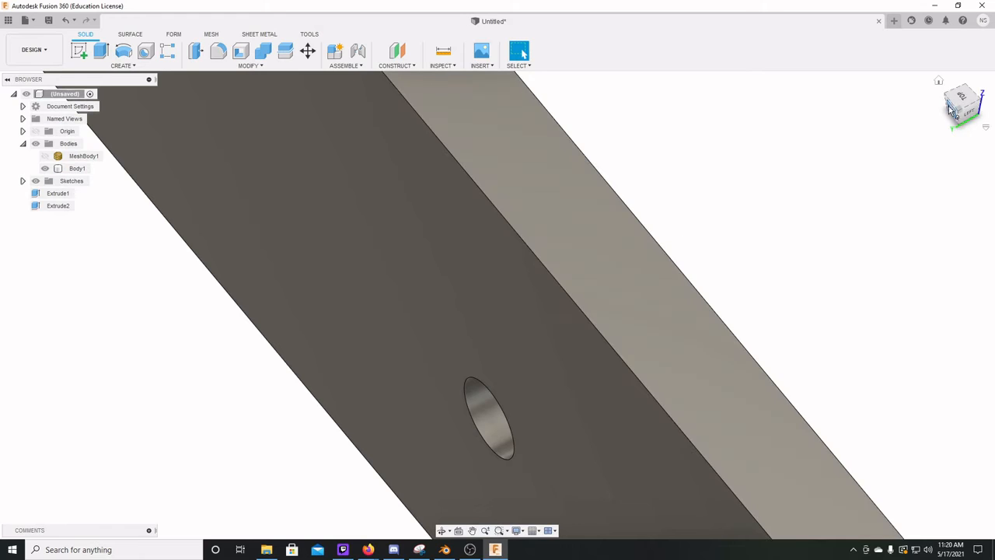
left_click(953, 113)
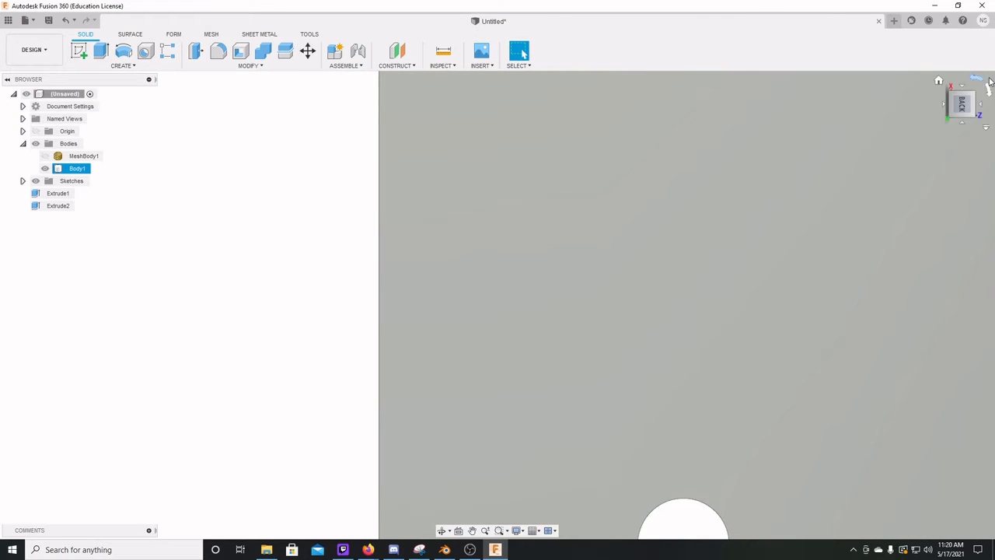
Straighten the back view of the frame and start a new sketch on the frame's back face.
left_click(980, 80)
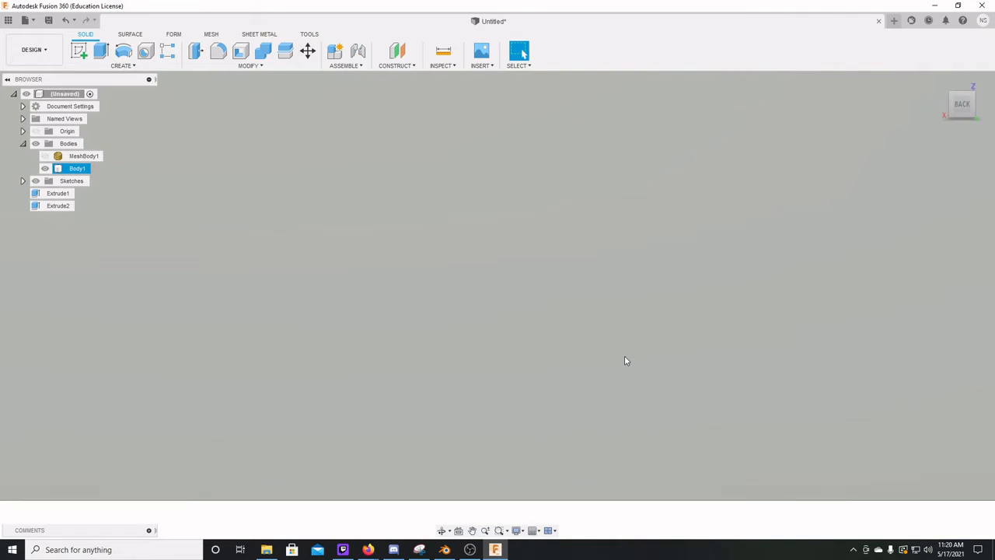
scroll(624, 357, "down", 8)
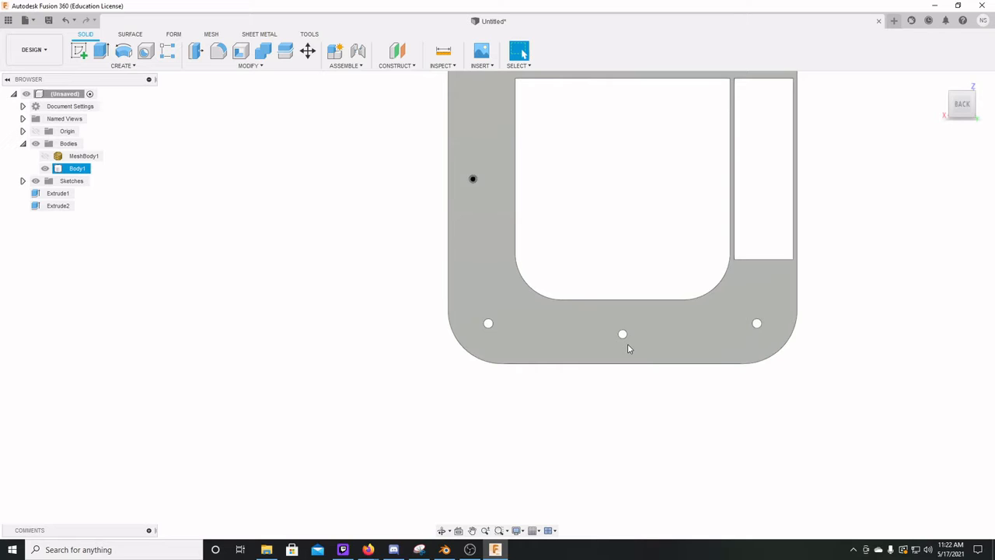
left_click(646, 324)
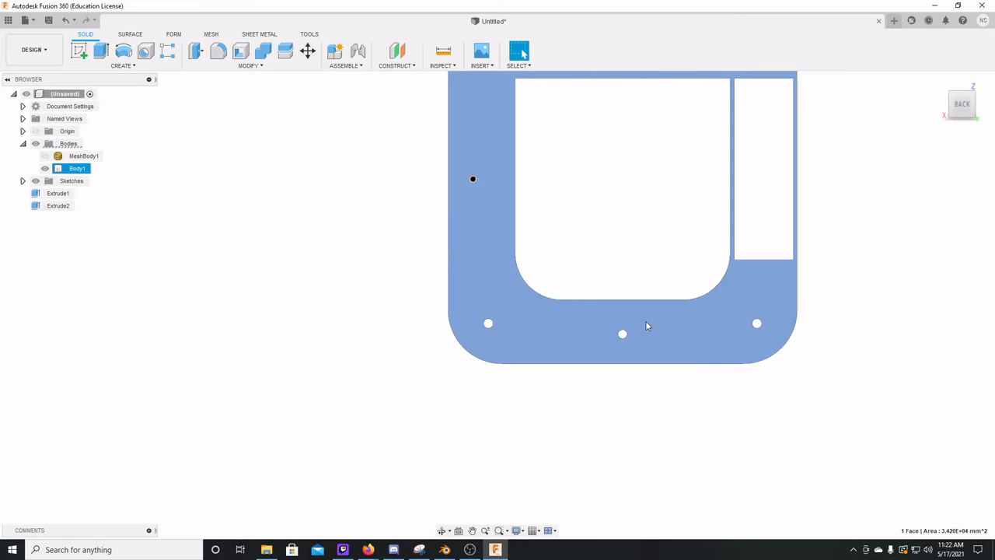
left_click(78, 50)
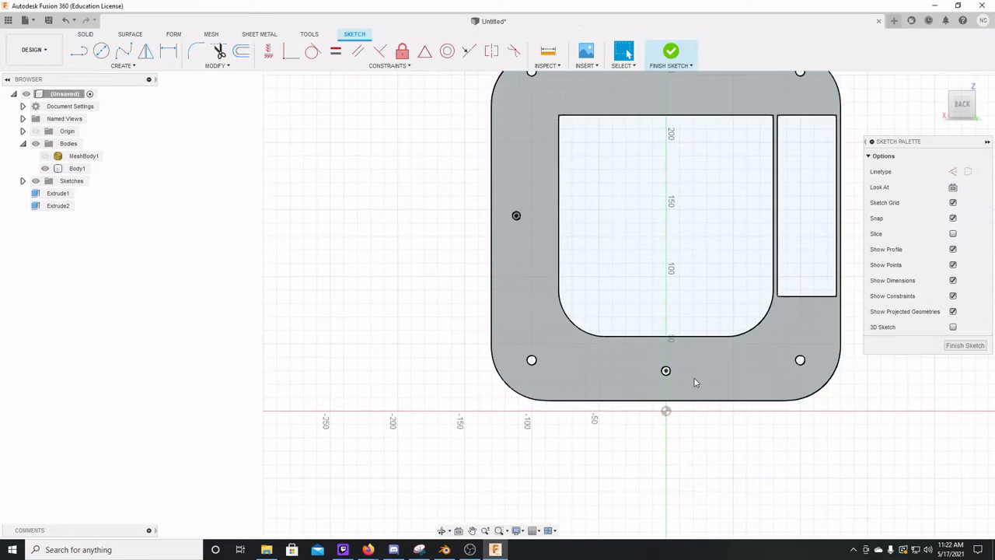
Draw a two-point rectangle 1.3 mm wide and 12 mm high in the empty area beside the frame.
scroll(665, 371, "up", 4)
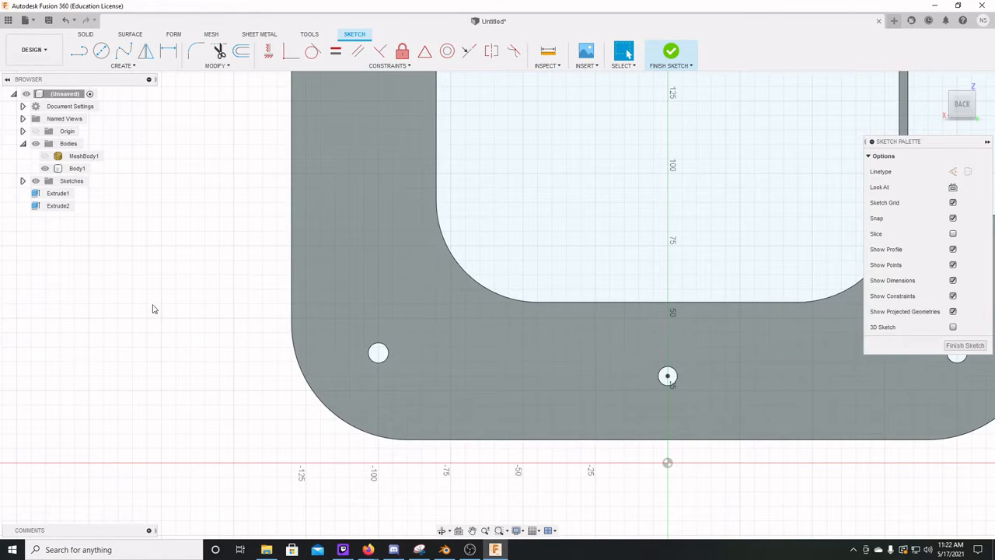
left_click(118, 66)
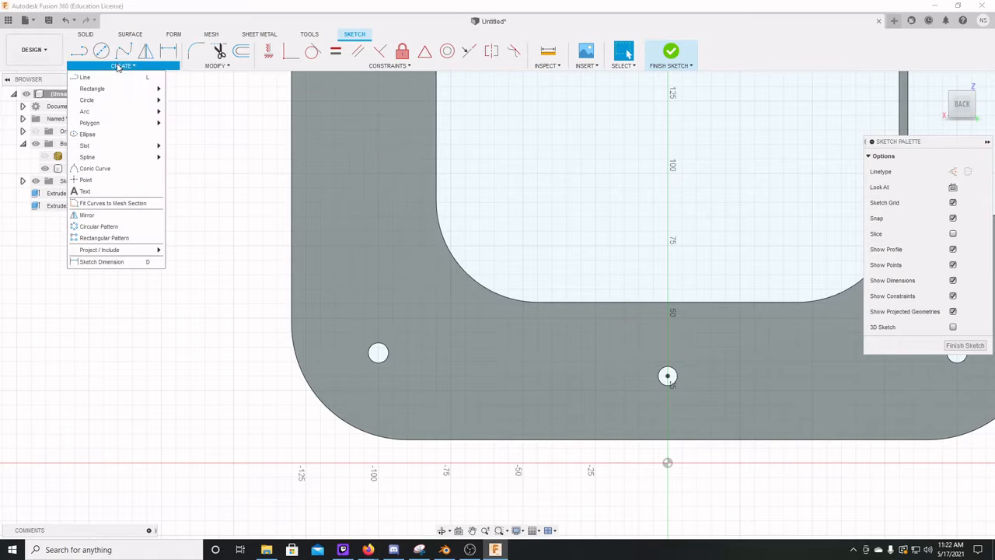
mouse_move(125, 88)
left_click(188, 88)
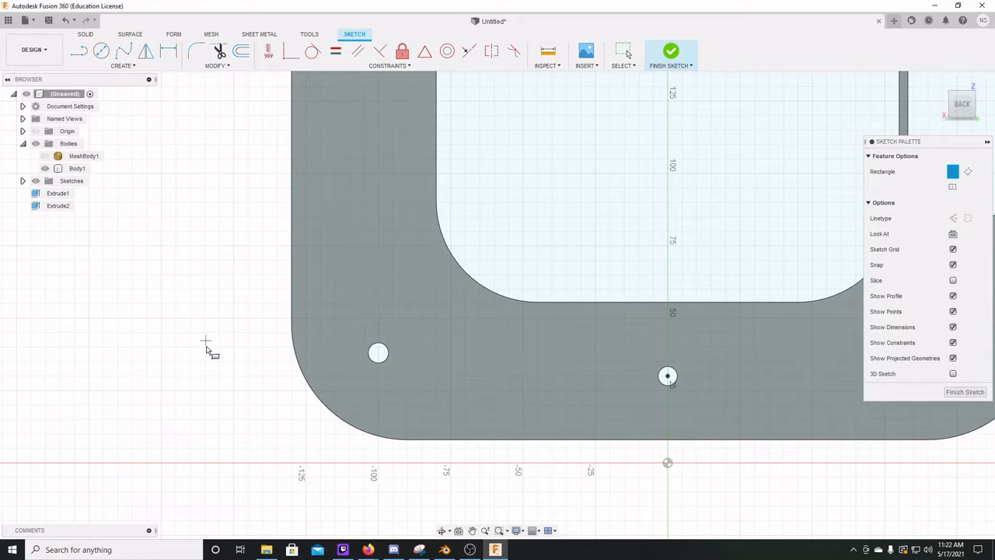
left_click(162, 332)
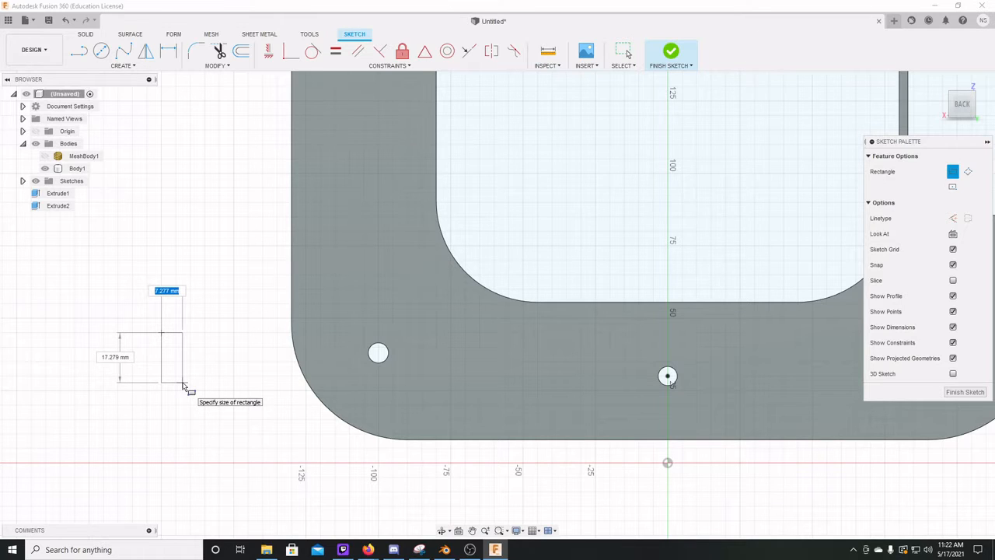
key("Tab")
type("12")
key("Tab")
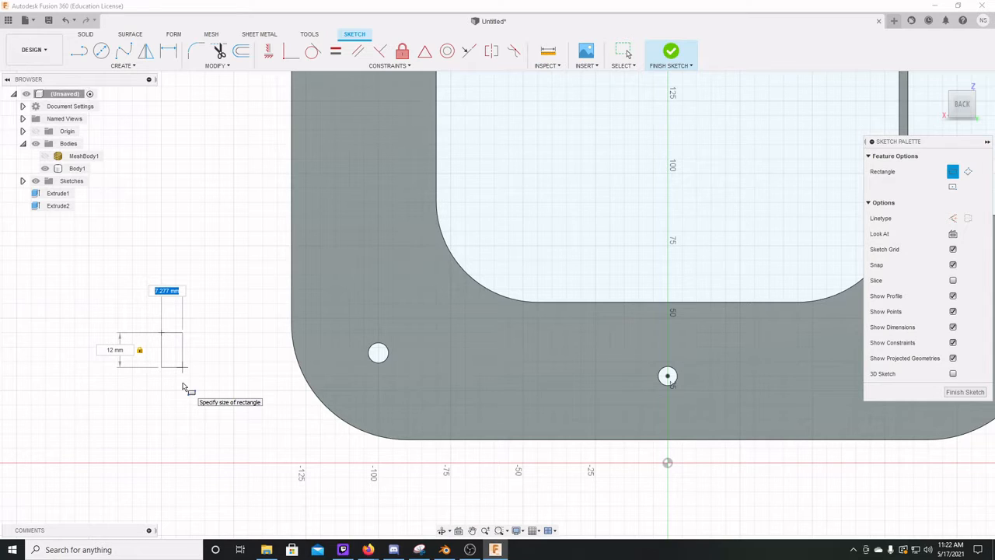
type("1.3")
key("Return")
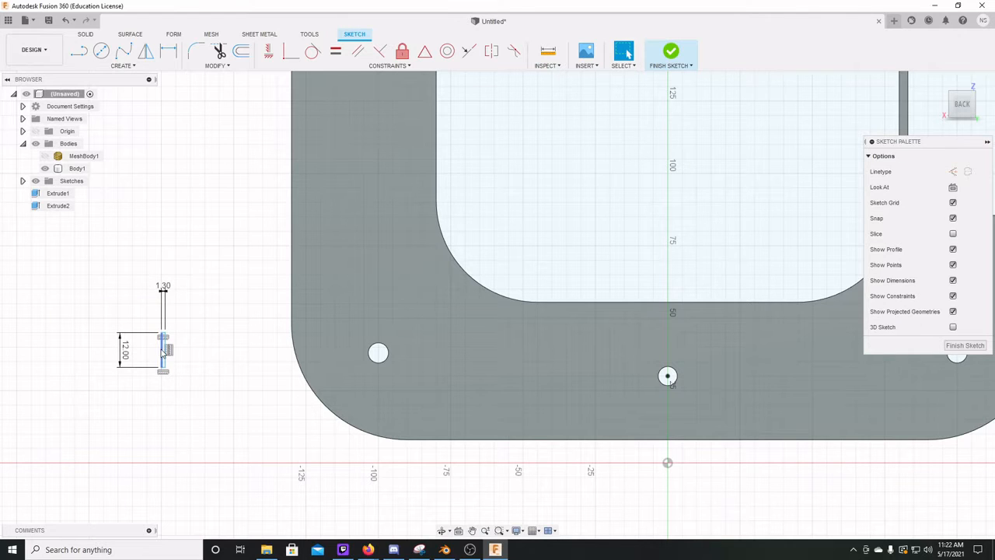
Delete the width and height dimensions of the small rectangle so it can be moved freely.
scroll(165, 352, "up", 1)
scroll(165, 352, "up", 3)
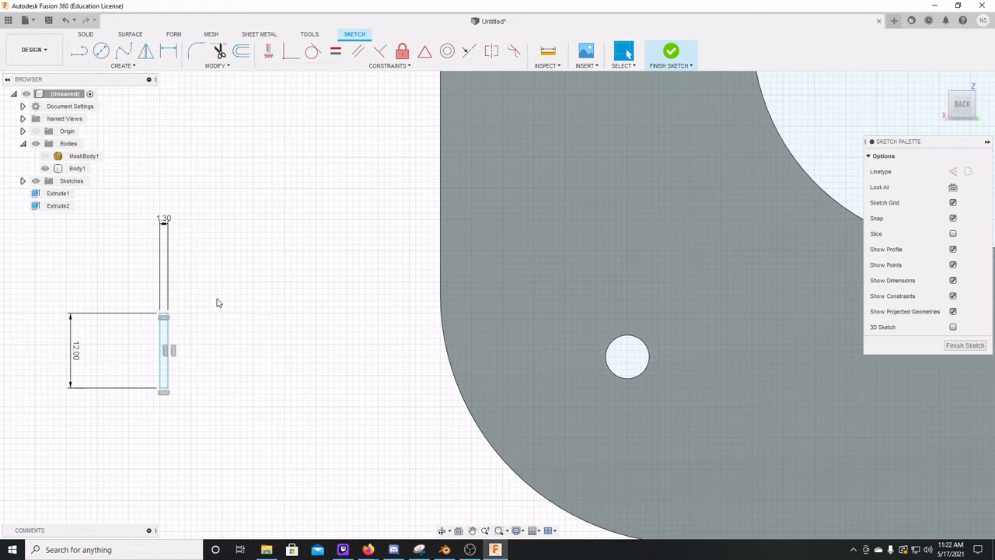
left_click_drag(216, 301, 133, 213)
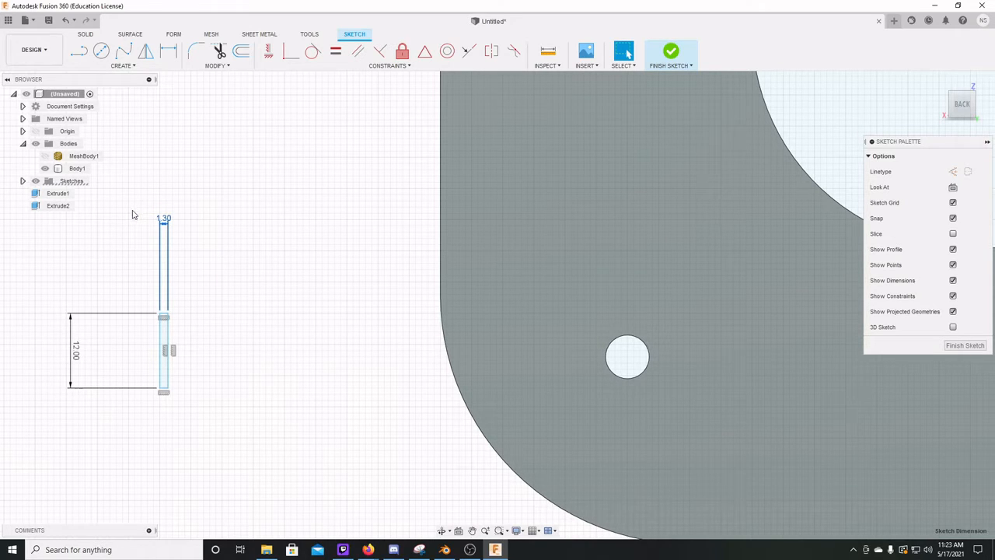
key("Delete")
left_click_drag(133, 431, 55, 306)
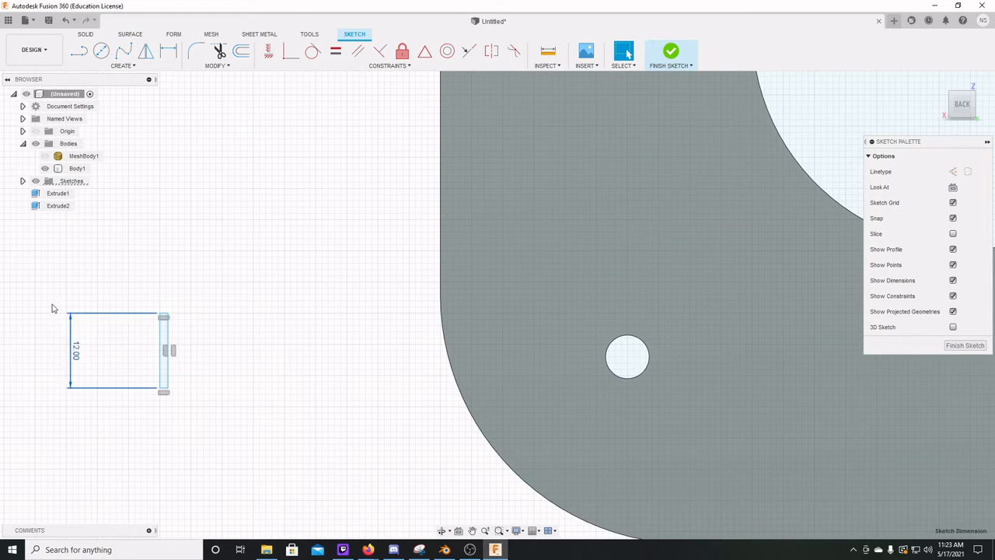
key("Delete")
Move the whole rectangle about 174 mm along X so it stands over the bottom middle screw hole.
left_click_drag(196, 465, 90, 245)
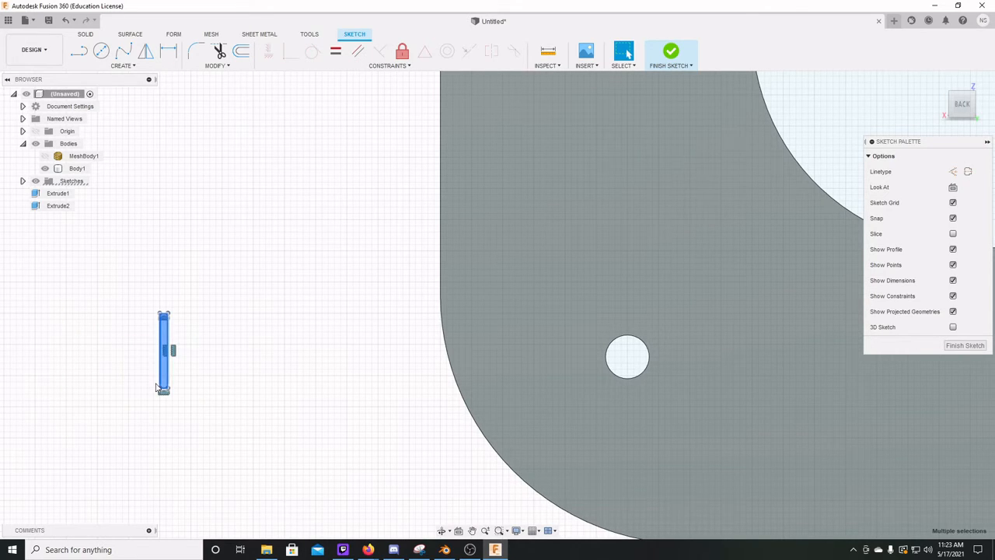
right_click(164, 339)
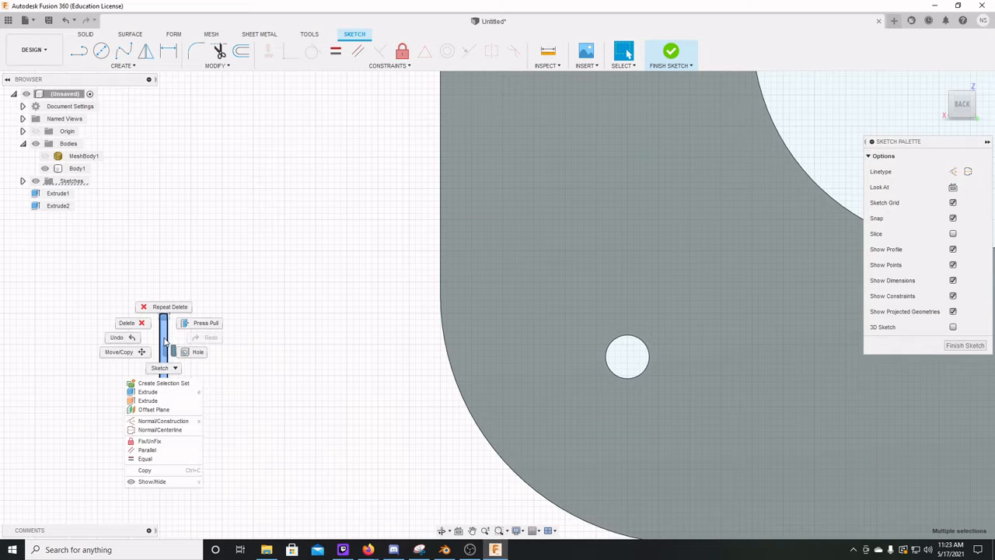
left_click(111, 353)
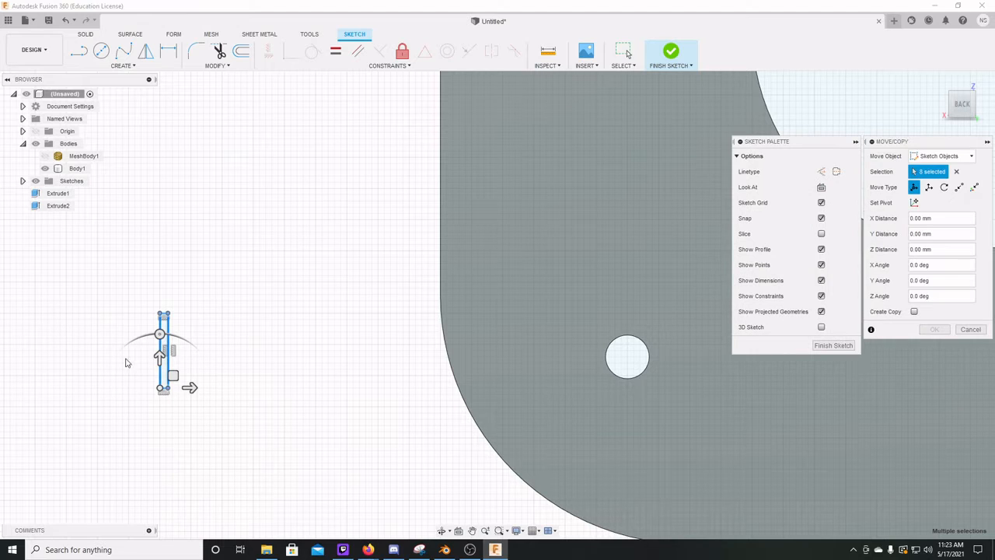
left_click_drag(189, 387, 695, 389)
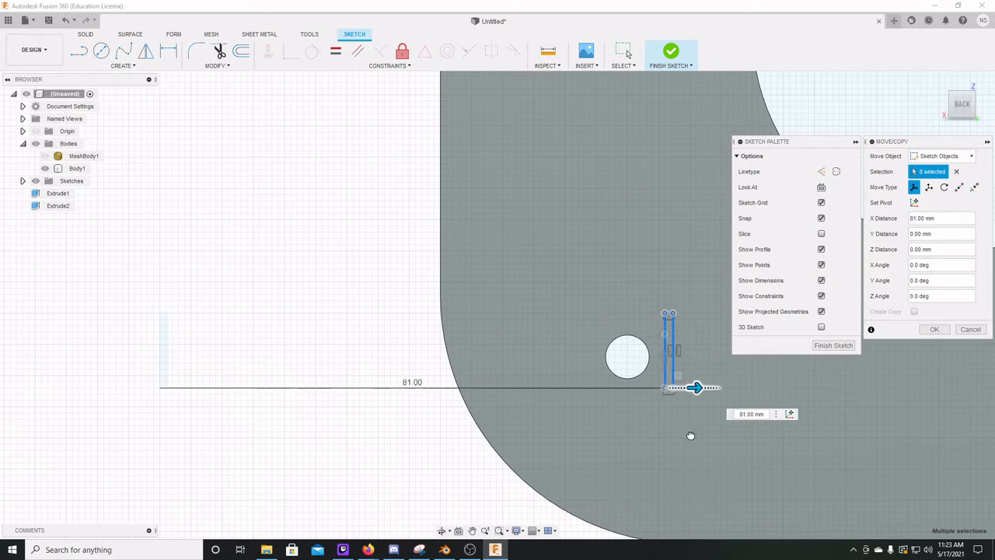
middle_click_drag(682, 438, 87, 473)
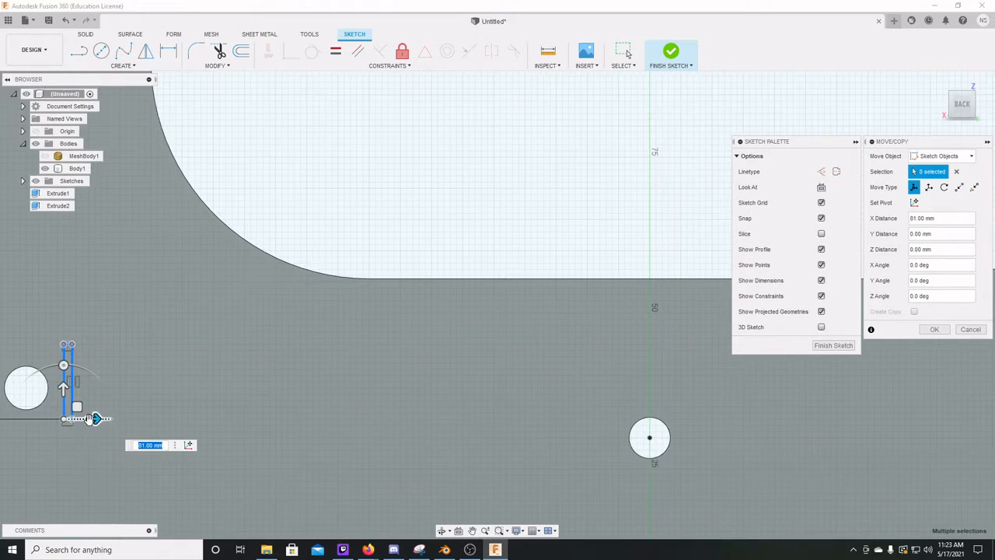
left_click_drag(93, 418, 673, 414)
scroll(653, 453, "up", 1)
scroll(632, 429, "up", 4)
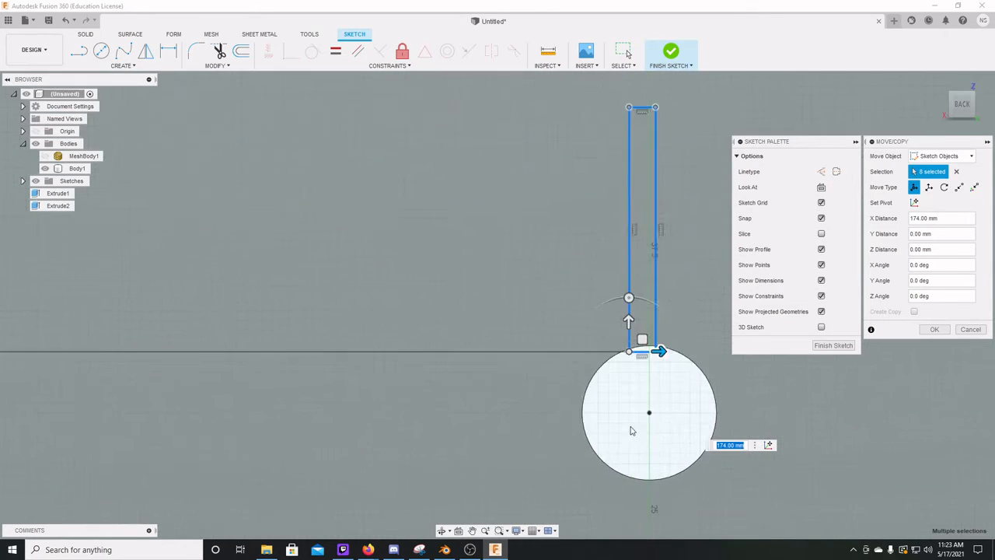
Raise the rectangle 0.30 mm along Y so its lower edge touches the top of the screw hole.
middle_click_drag(601, 395, 356, 500)
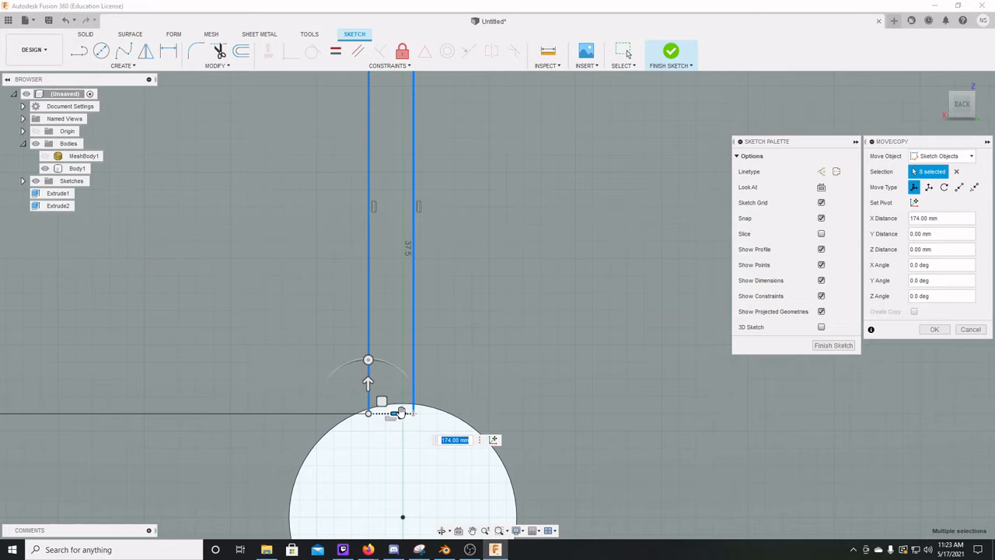
mouse_move(396, 413)
left_mouse_down()
mouse_move(412, 411)
mouse_move(385, 371)
left_mouse_up()
scroll(401, 405, "up", 8)
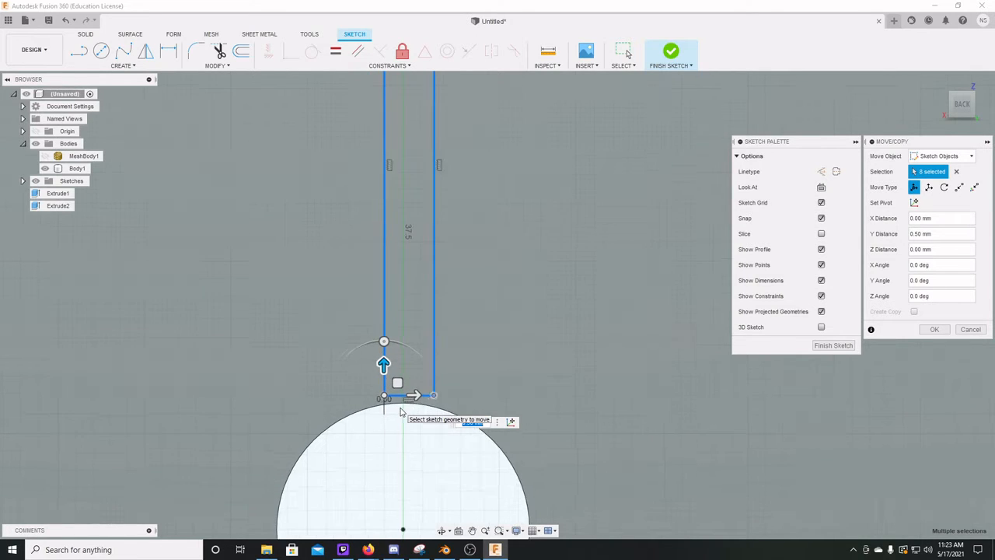
left_click_drag(340, 320, 339, 351)
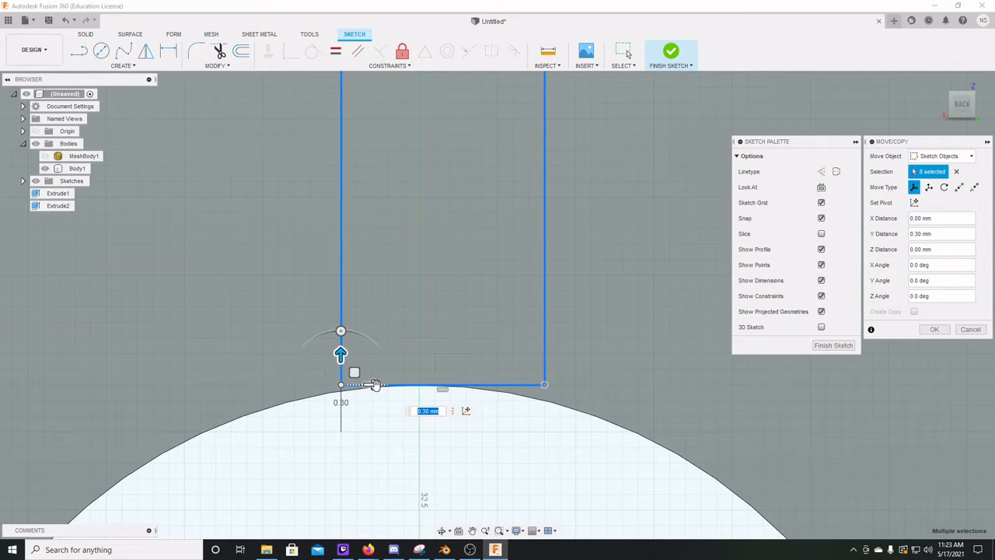
Shift the rectangle -0.15 mm along X to centre it over the screw hole, and complete the move.
left_click_drag(373, 384, 348, 384)
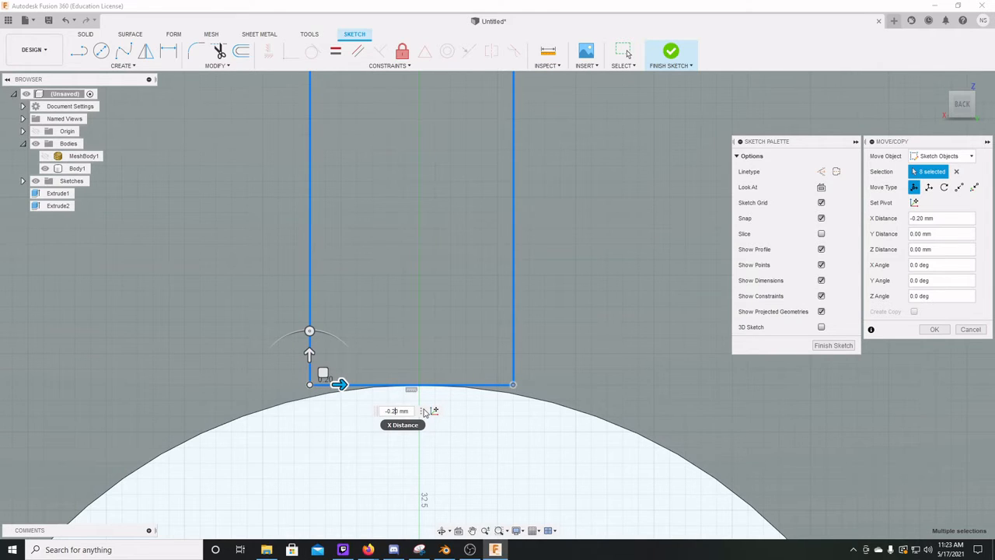
key("BackSpace")
type("15")
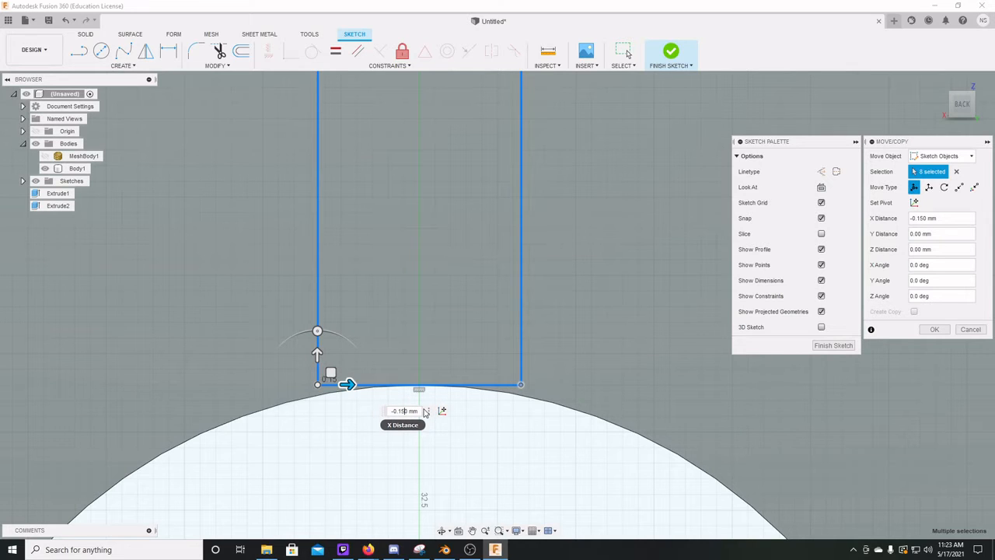
key("Return")
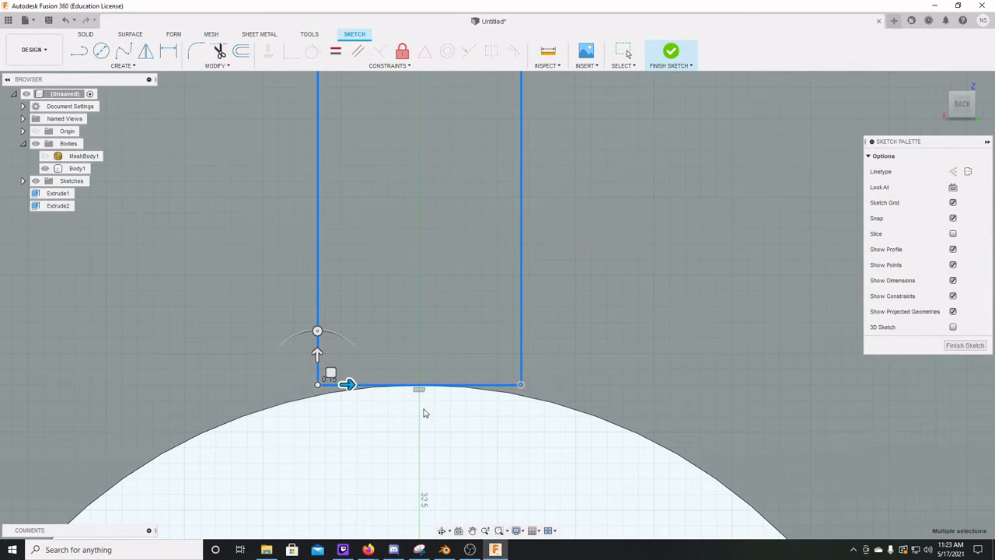
key("Escape")
scroll(419, 391, "down", 2)
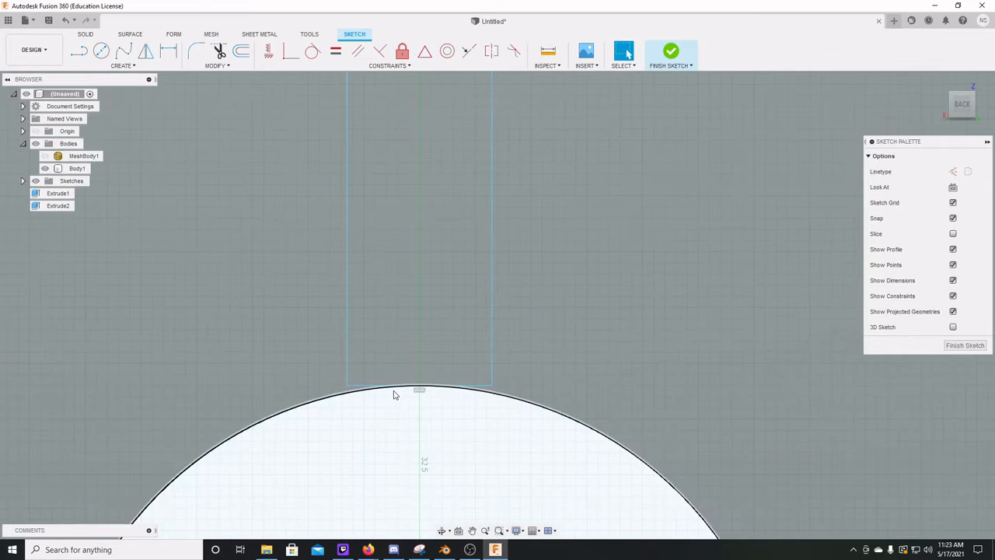
scroll(393, 394, "down", 5)
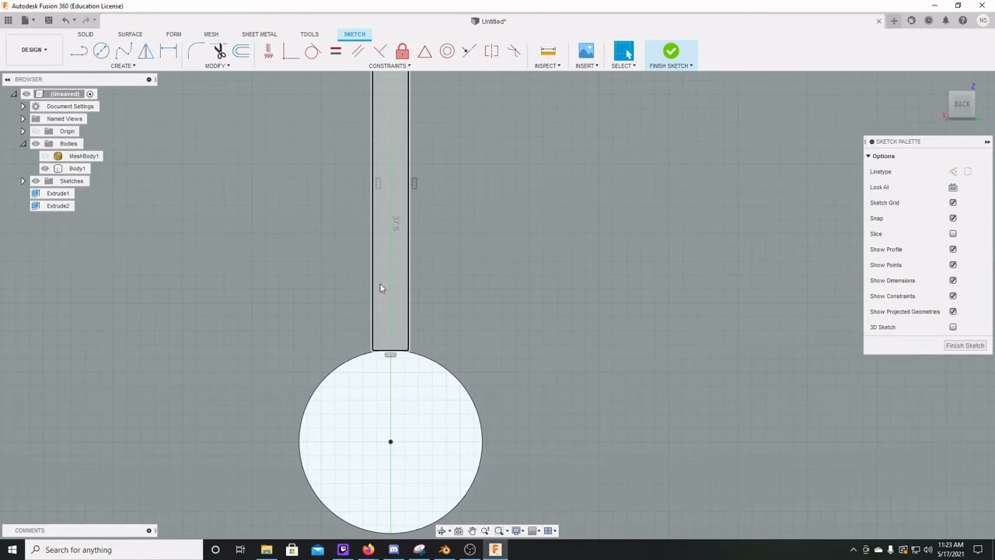
scroll(387, 265, "down", 3)
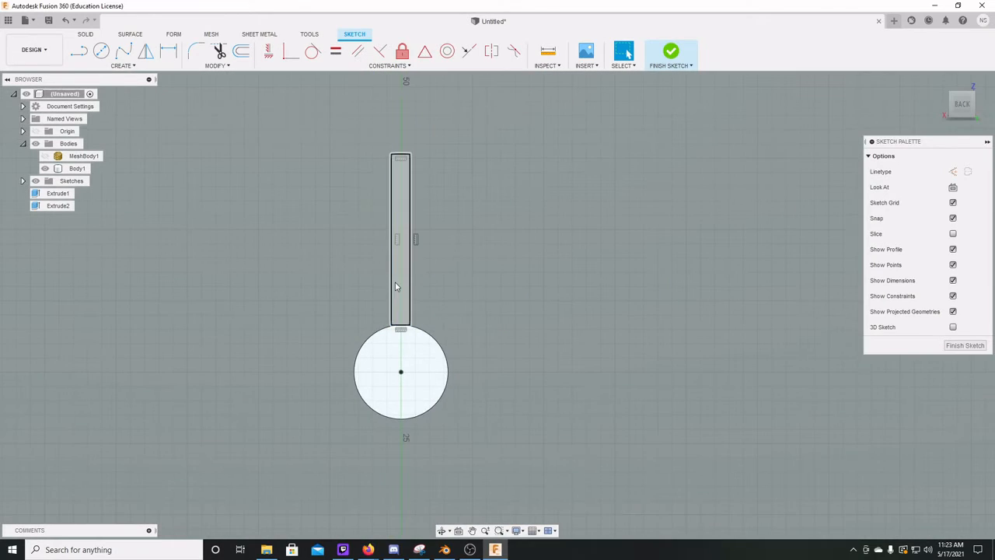
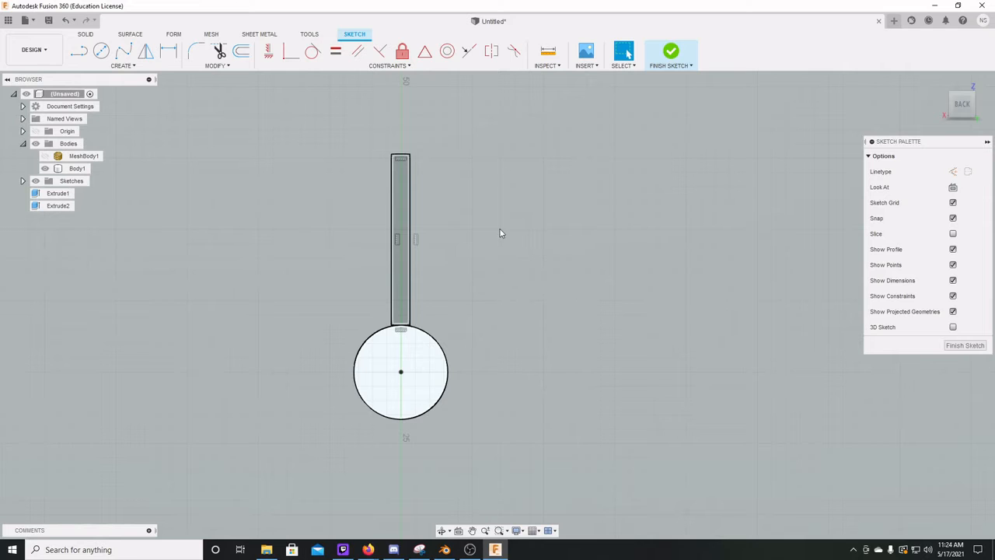
Draw a 74 mm horizontal line from the narrow rectangle's upper left corner across the frame toward the rectangular side opening.
key("l")
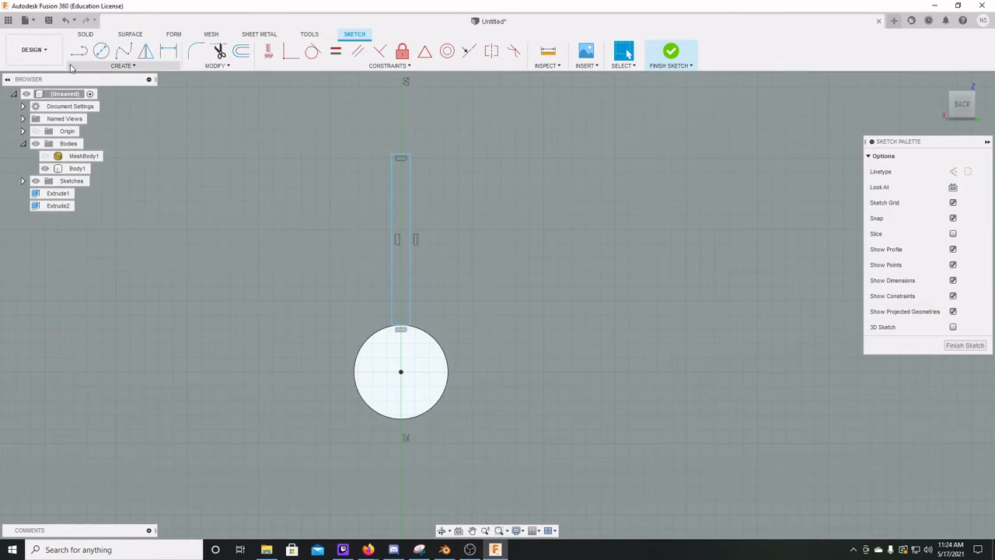
left_click(390, 155)
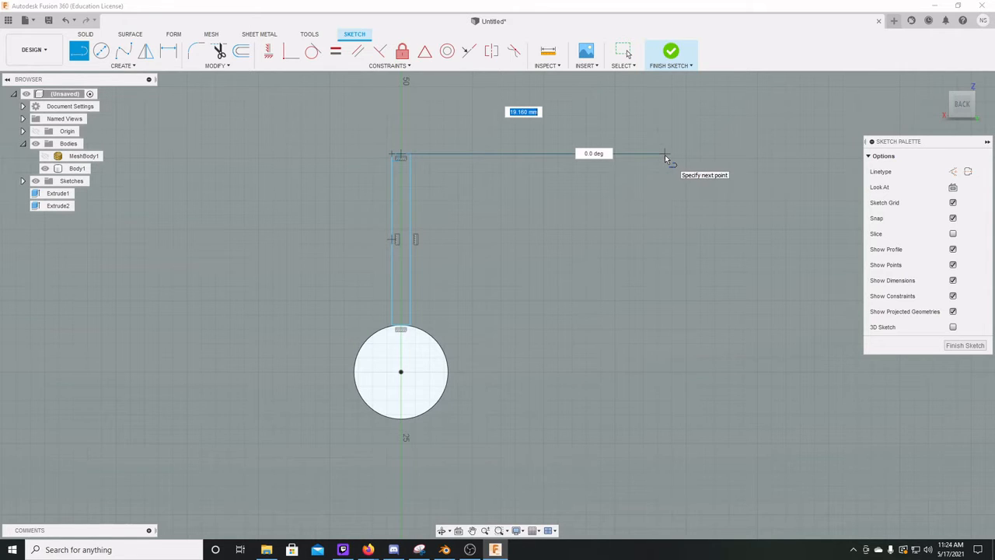
type("72")
key("Tab")
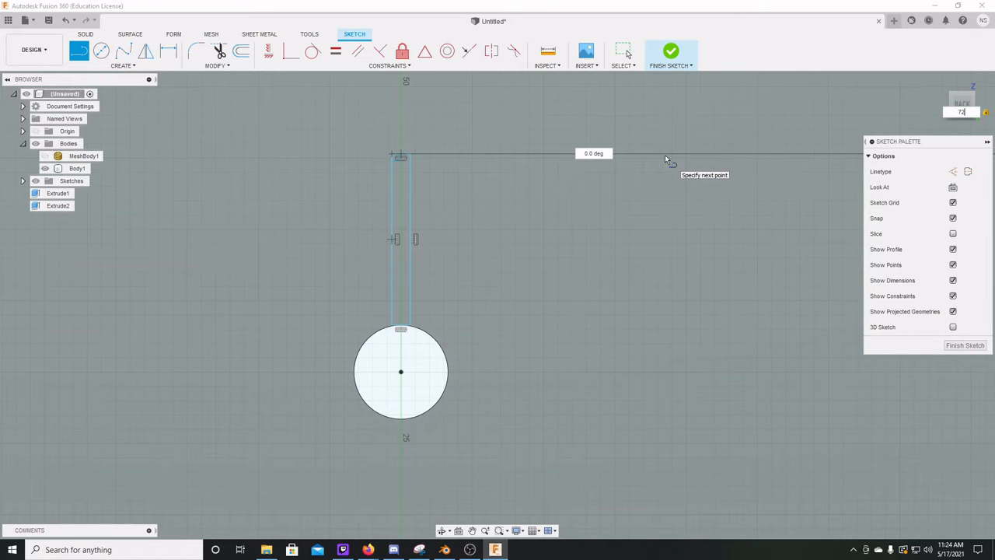
type("74")
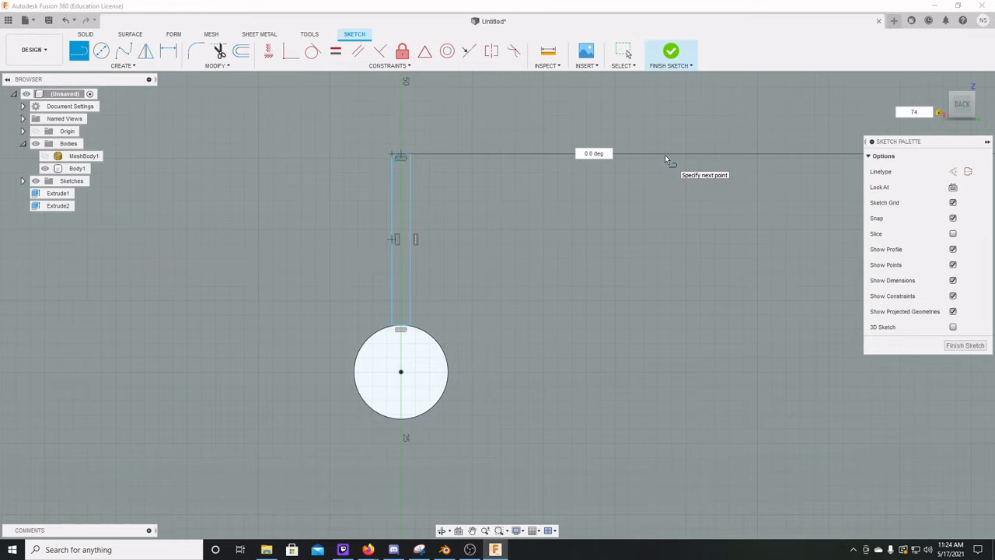
key("Return")
key("Escape")
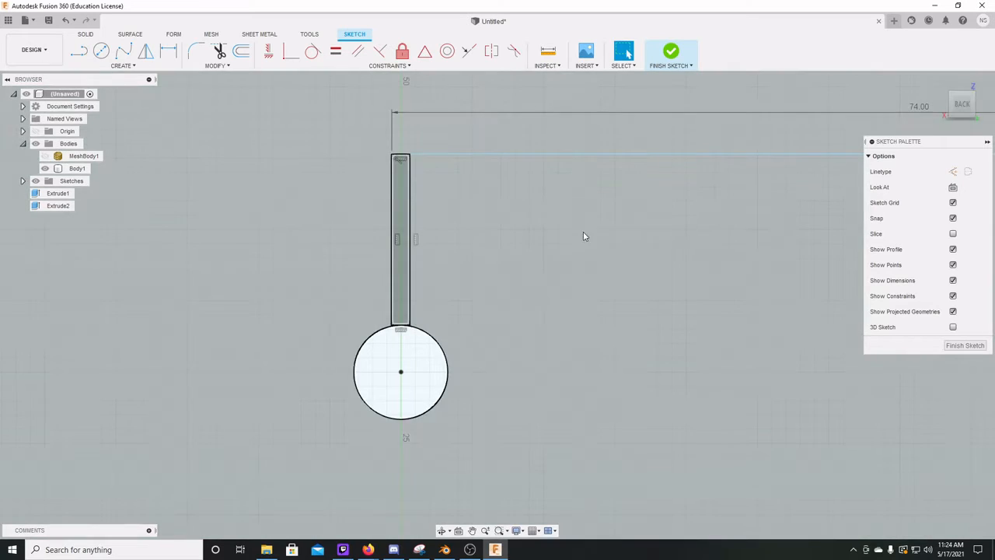
scroll(584, 238, "up", 1)
scroll(581, 241, "down", 2)
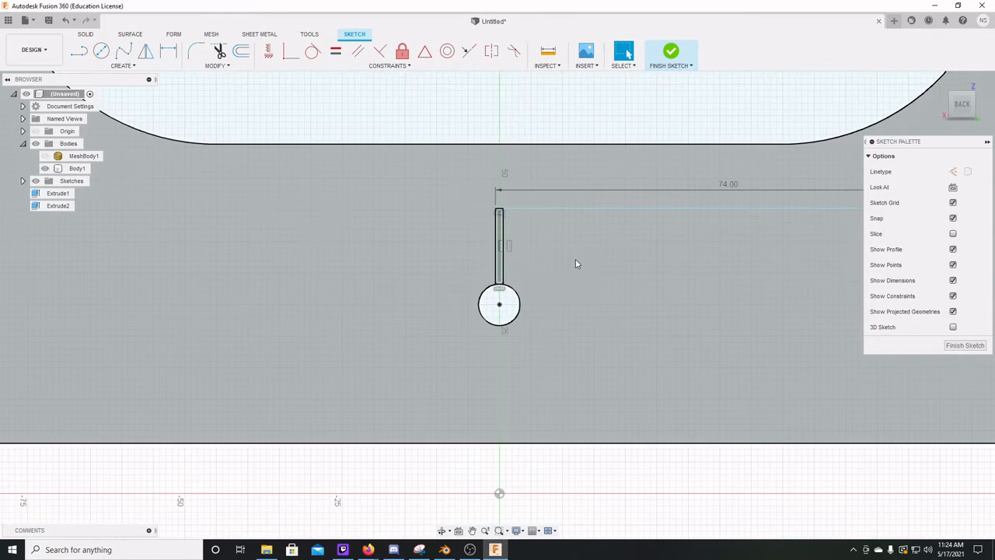
Draw a vertical line from the midpoint of the narrow rectangle's upper edge down to the centre of the screw hole.
mouse_move(596, 260)
middle_mouse_down()
mouse_move(466, 205)
mouse_move(402, 200)
middle_mouse_up()
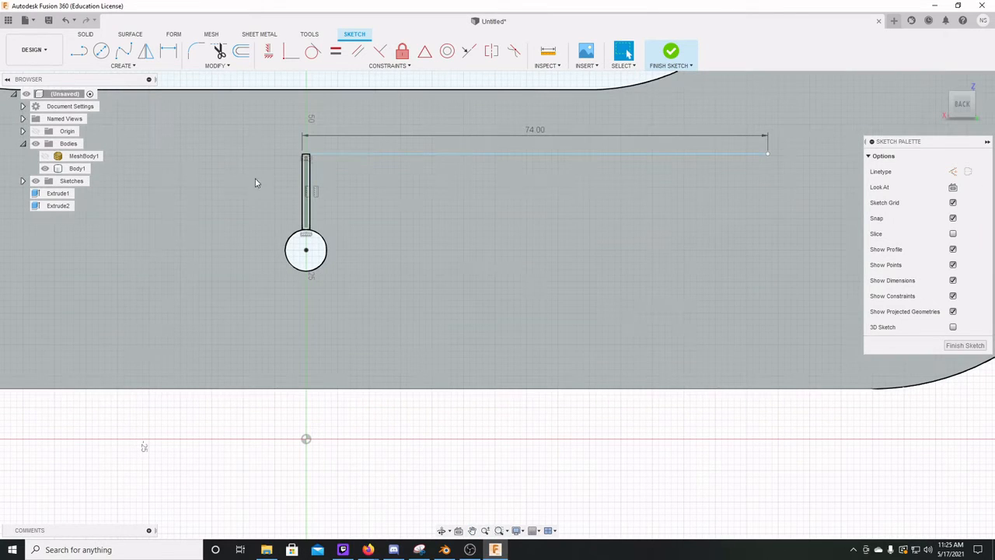
middle_click_drag(266, 242, 364, 240)
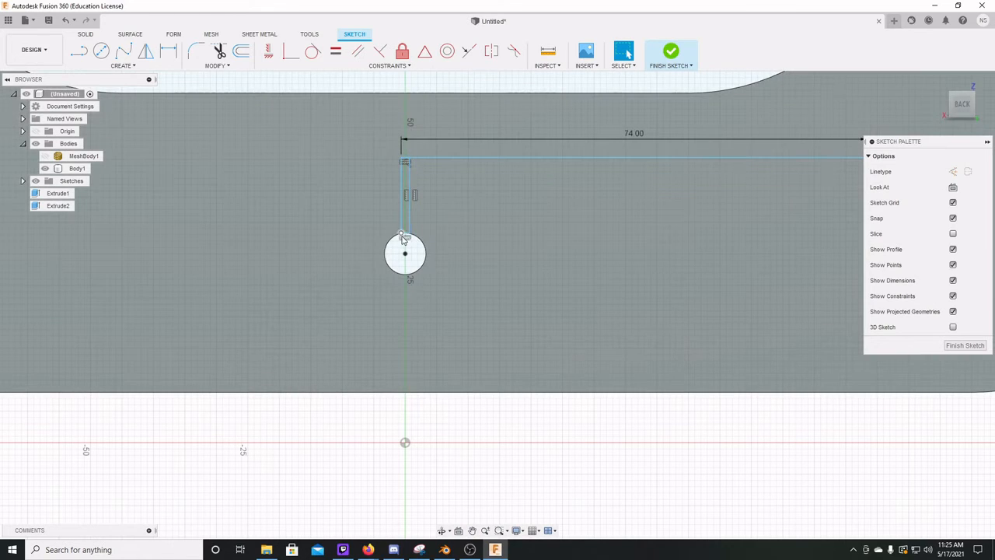
left_click(403, 238)
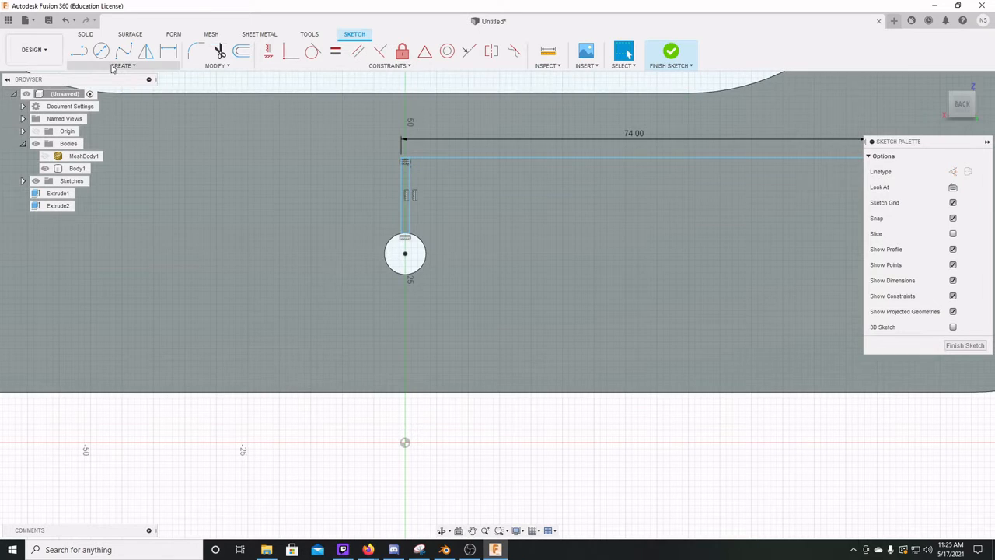
left_click(75, 52)
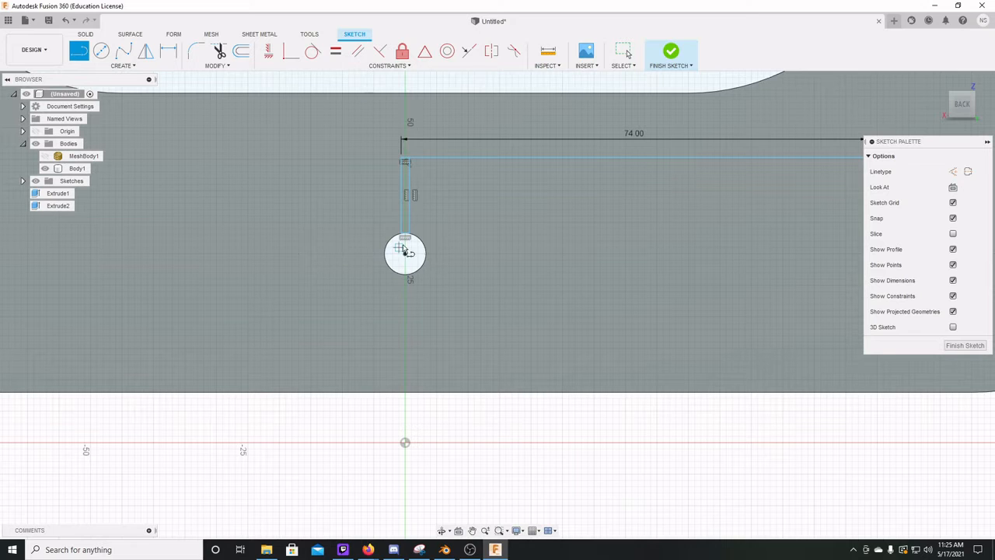
scroll(404, 158, "up", 5)
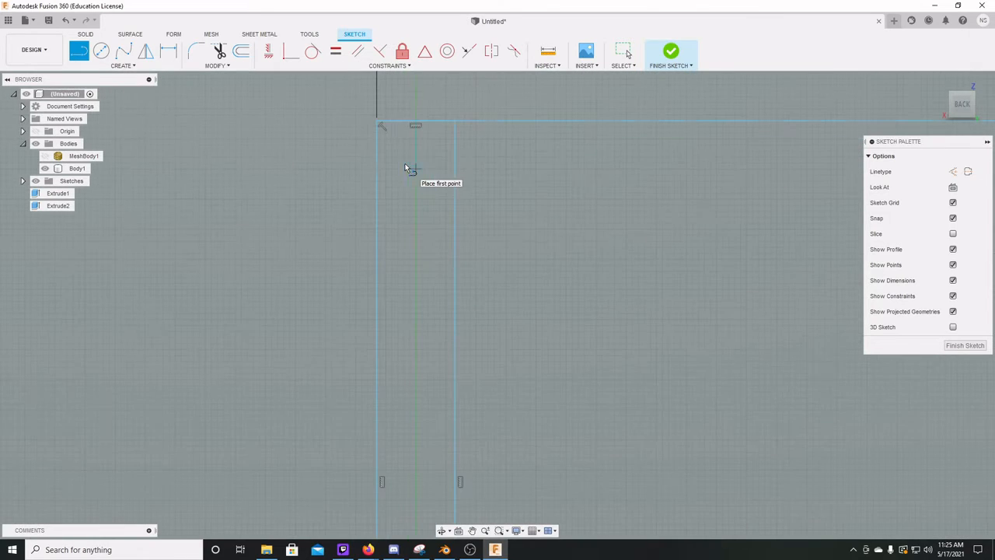
left_click(415, 124)
scroll(409, 338, "down", 5)
scroll(436, 364, "up", 10)
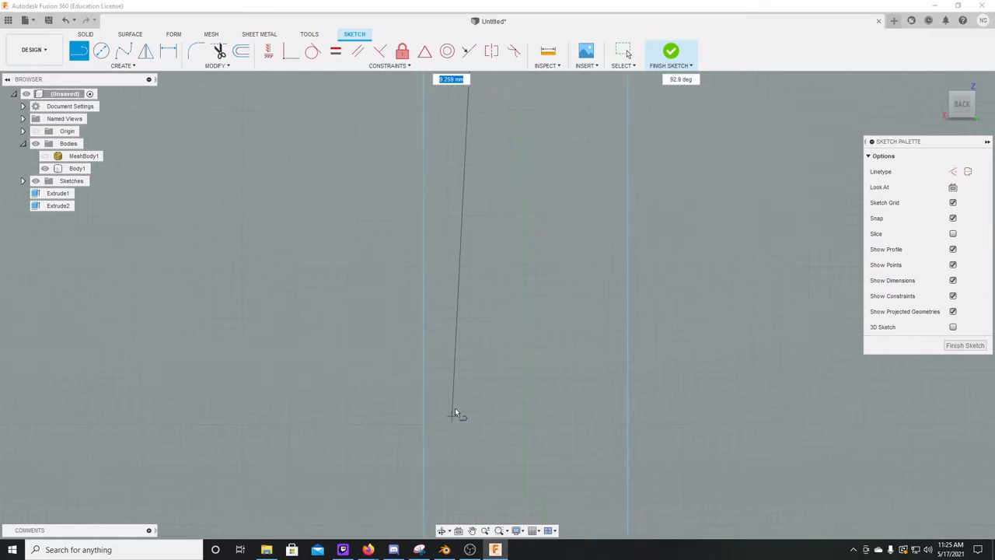
scroll(486, 448, "down", 9)
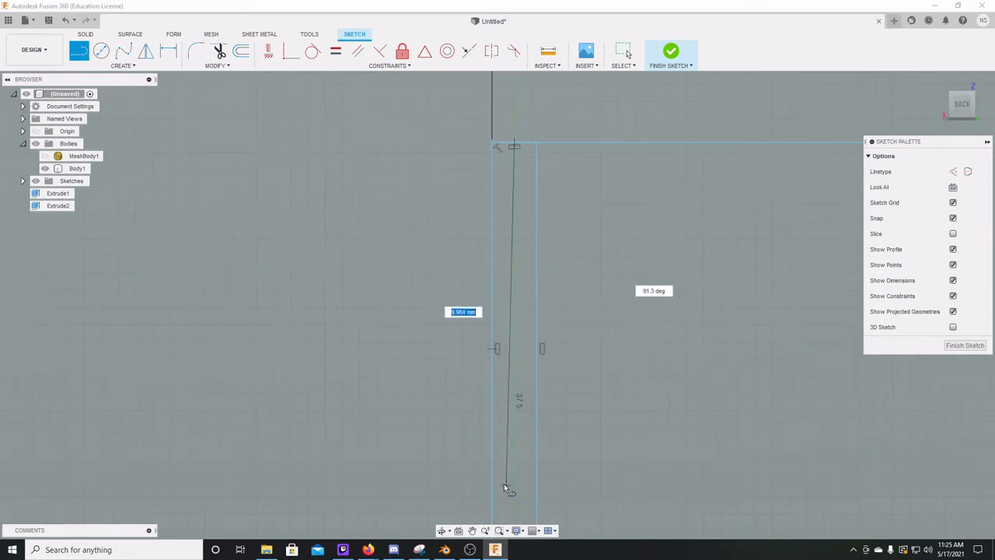
middle_click_drag(507, 486, 561, 293)
left_click(572, 478)
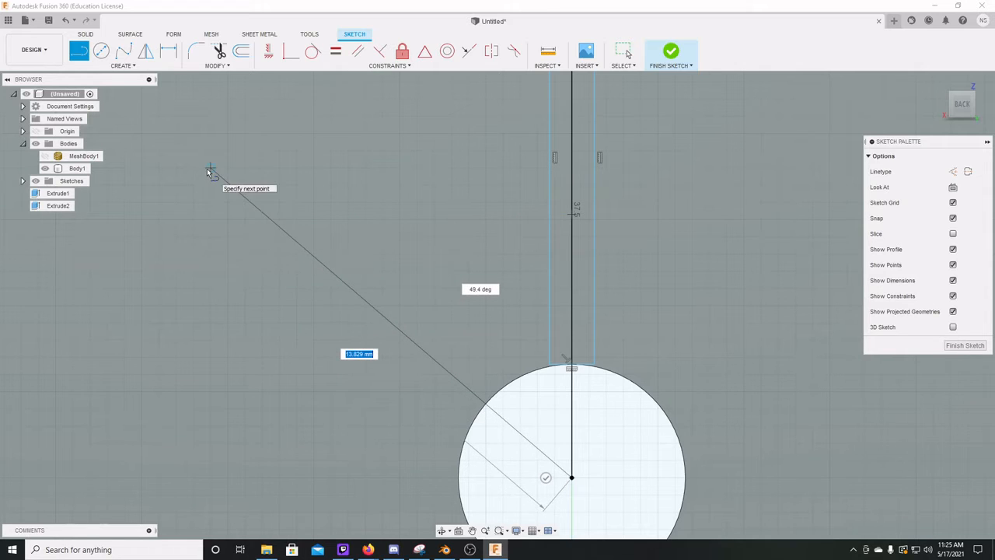
key("Tab")
type("5")
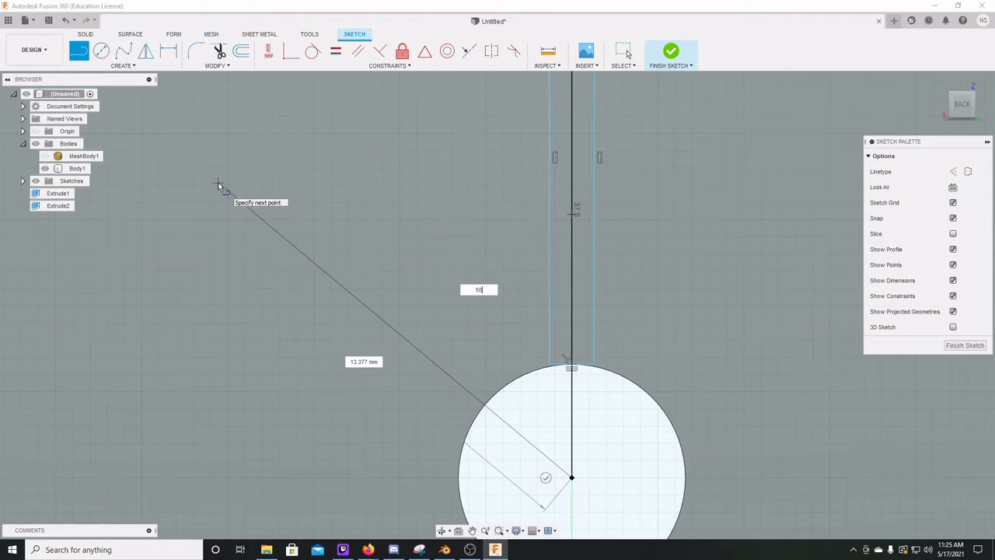
key("Tab")
scroll(219, 185, "down", 5)
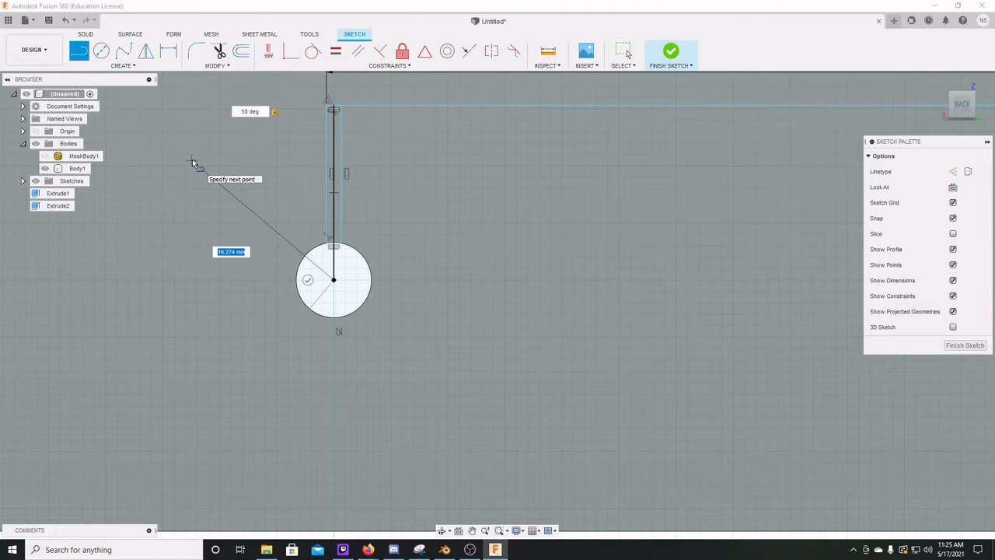
key("Tab")
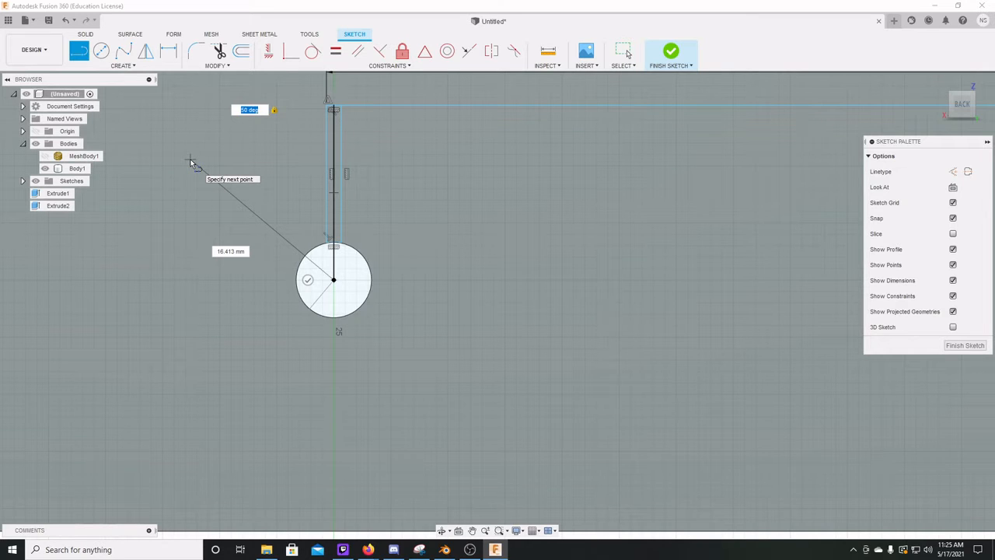
key("Escape")
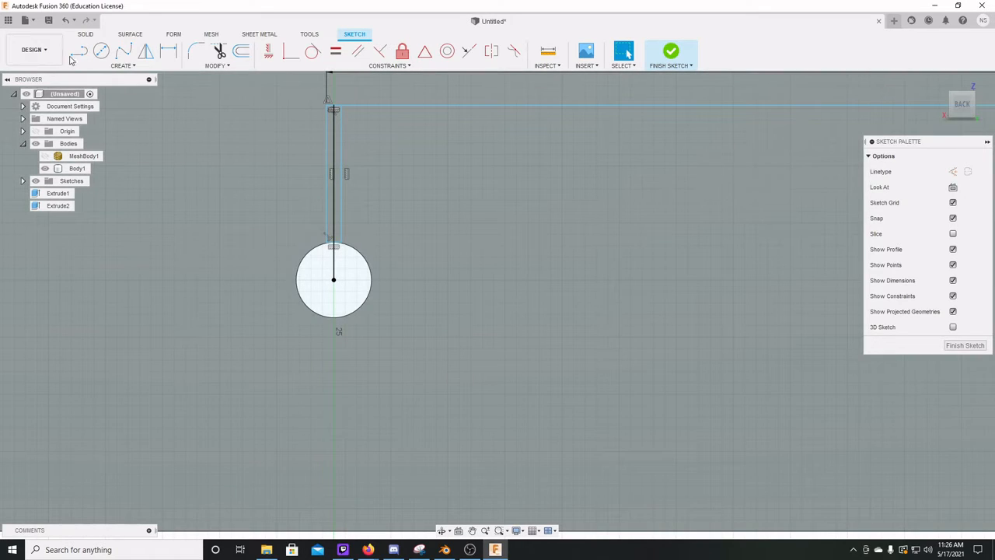
Trace a second line, about 15.3 mm long, over the vertical centre line from the rectangle's upper edge to the hole centre.
left_click(77, 54)
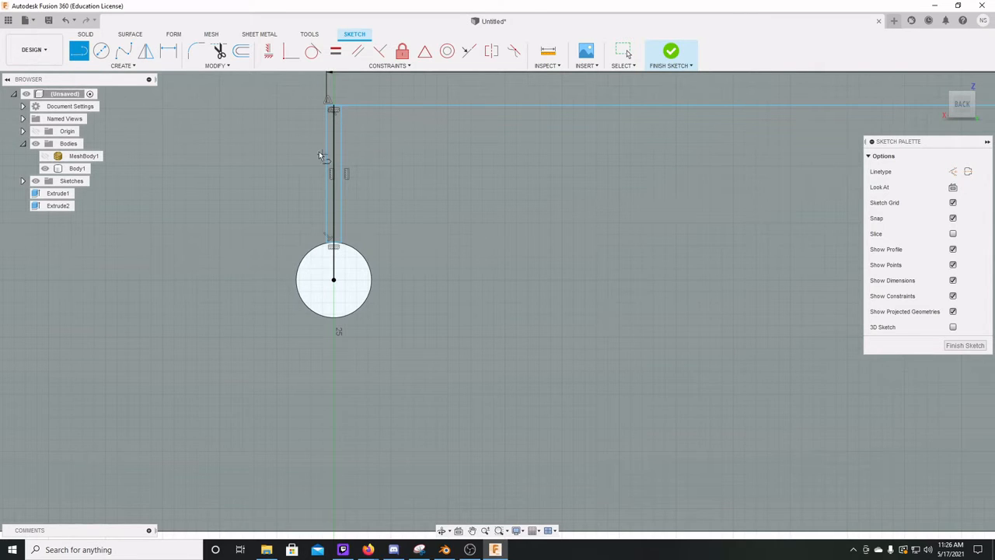
left_click(334, 108)
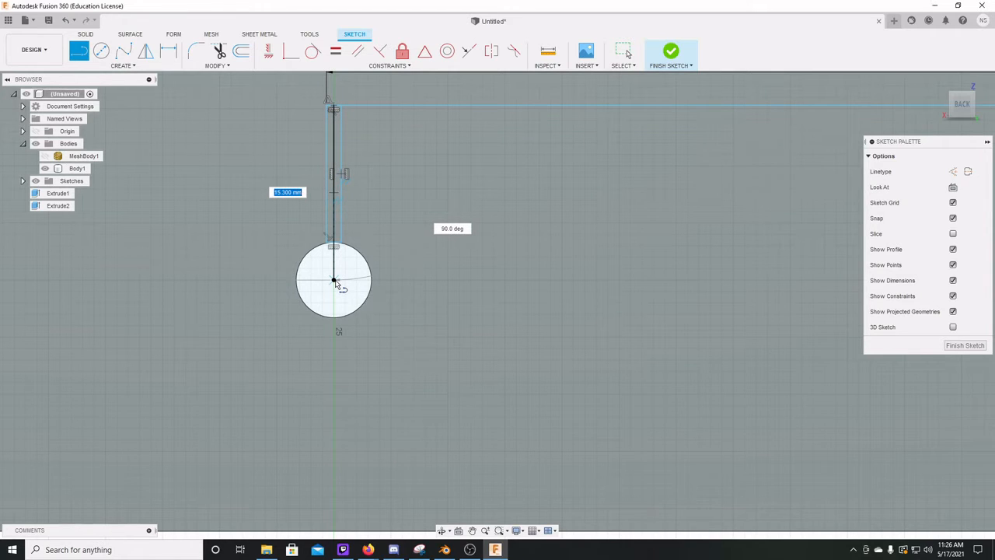
double_click(334, 279)
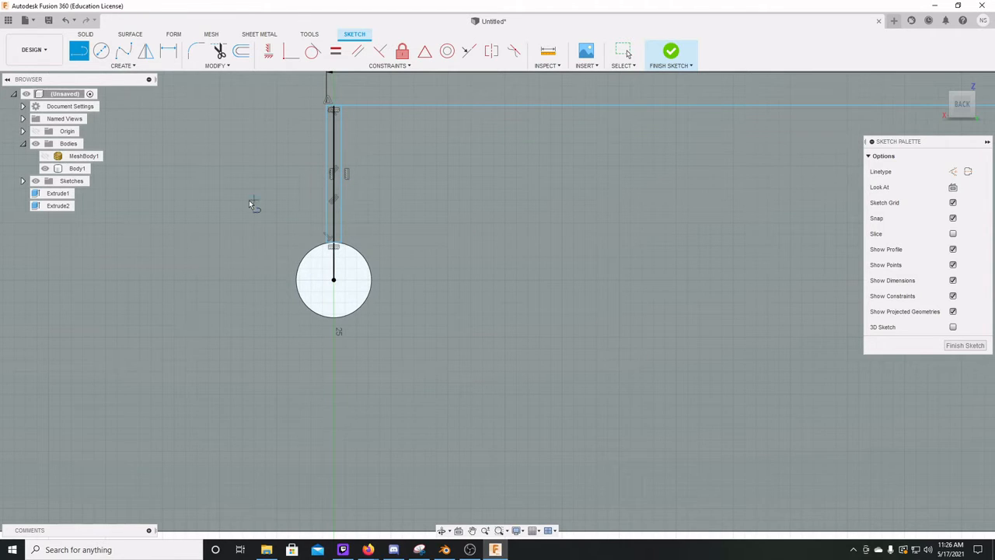
Draw a 15.3 mm line from the screw hole's centre, angled 50° from the vertical centre line and away from the 74 mm line.
left_click(333, 279)
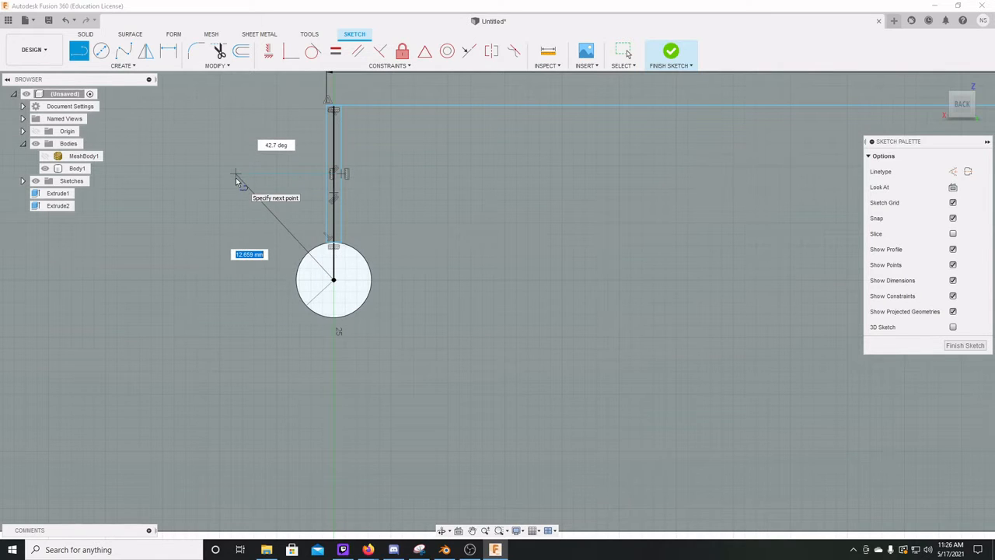
key("Tab")
type("50")
key("Tab")
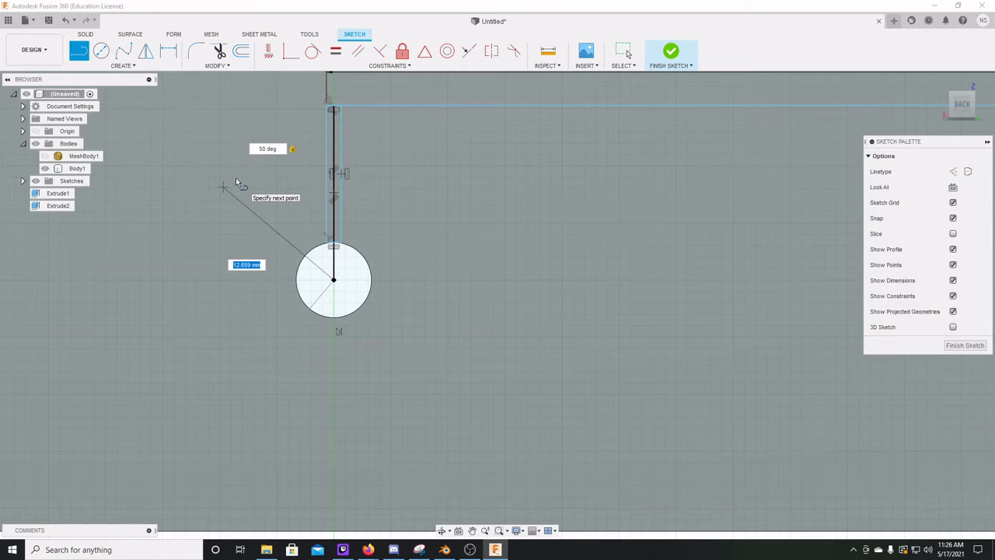
type("15.3")
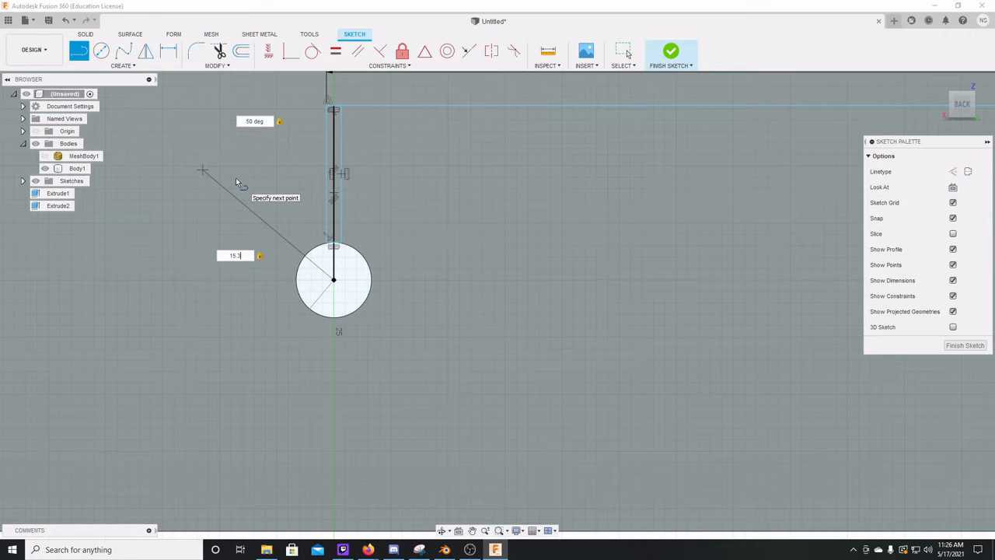
key("Return")
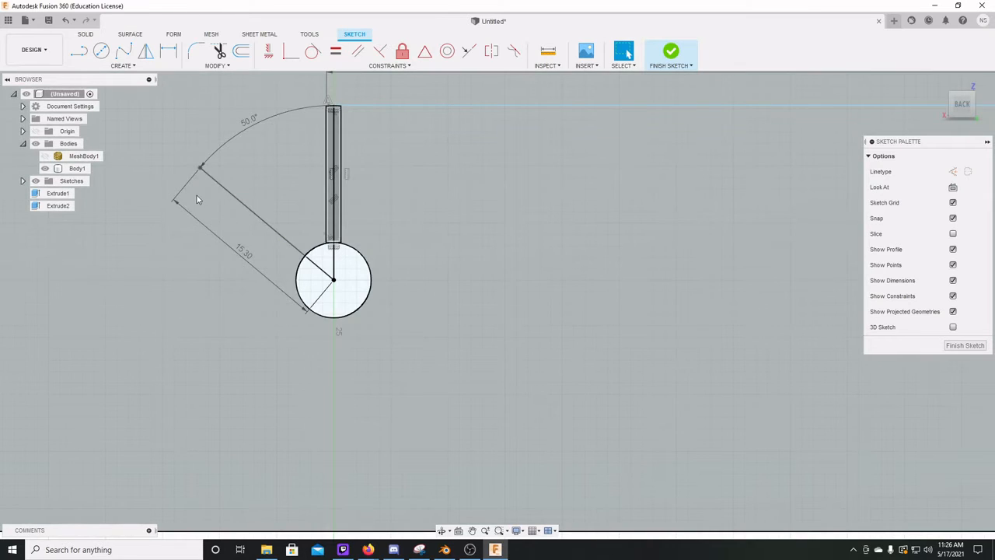
Draw a two-point rectangle 22 mm wide and 25 mm high in the empty area beside the frame's lower left corner.
scroll(204, 214, "up", 1)
scroll(204, 216, "down", 2)
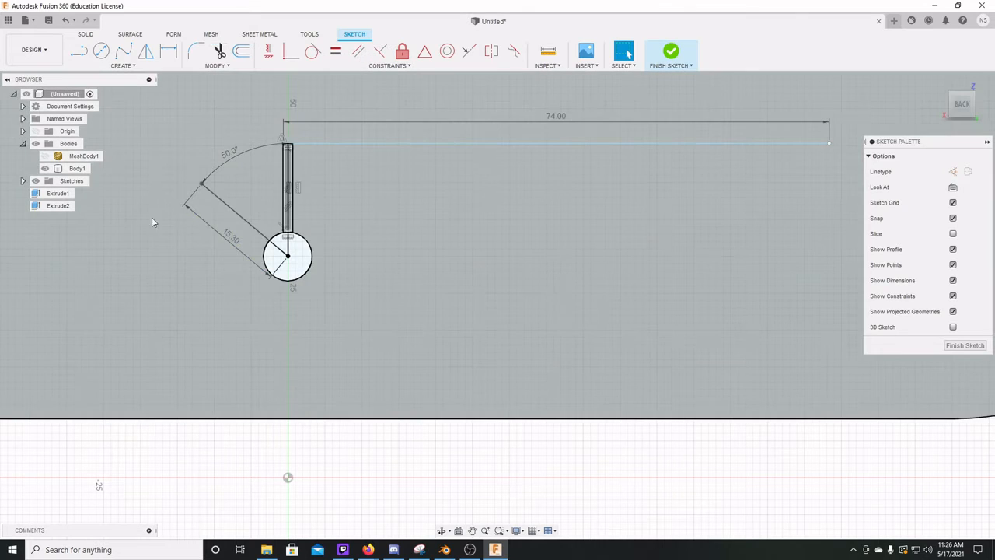
scroll(217, 264, "up", 3)
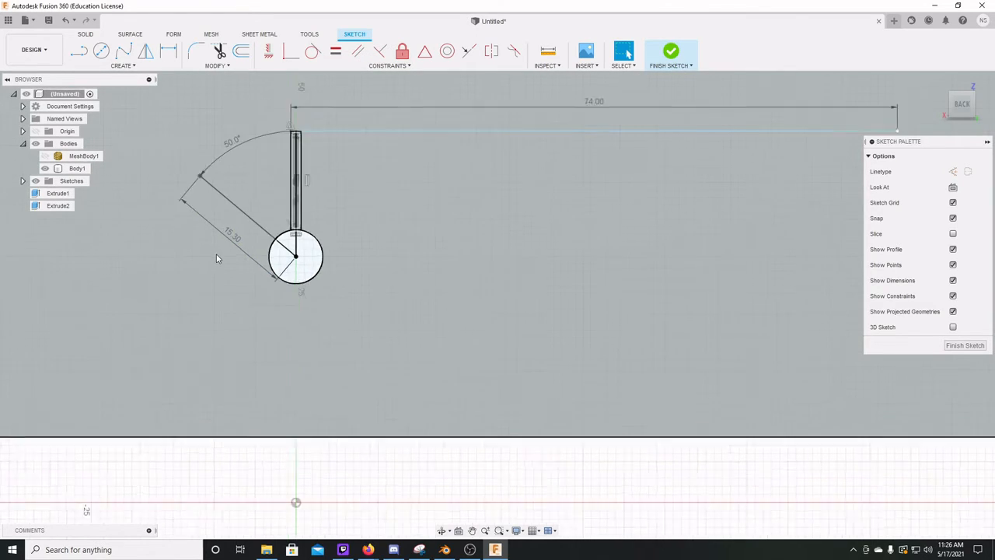
scroll(217, 263, "down", 6)
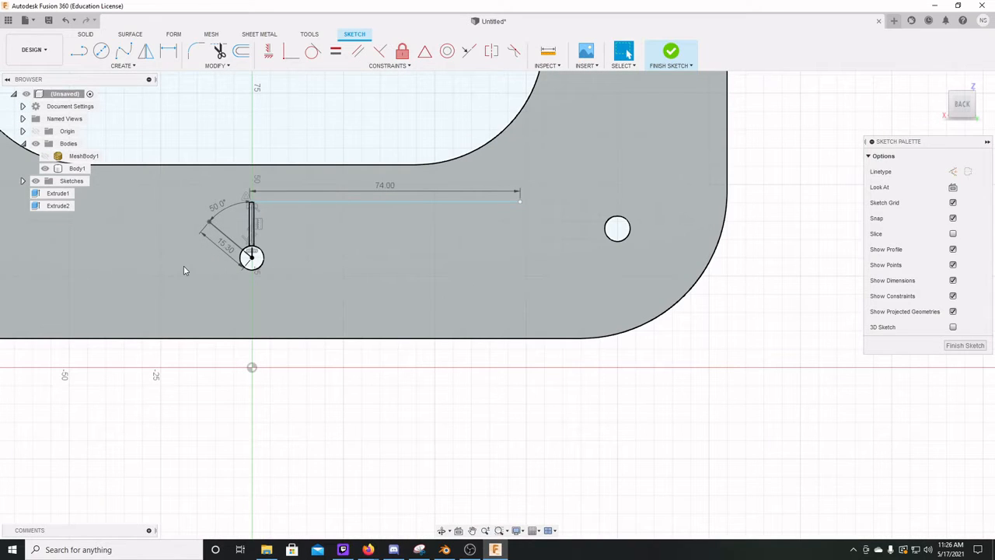
scroll(577, 248, "up", 1)
scroll(578, 247, "down", 2)
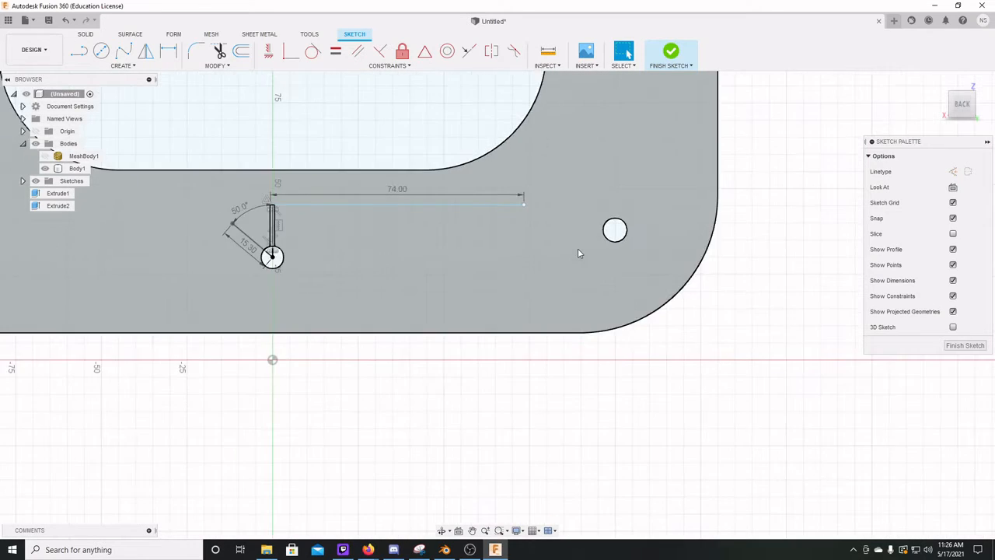
scroll(578, 248, "down", 2)
middle_click_drag(233, 245, 475, 271)
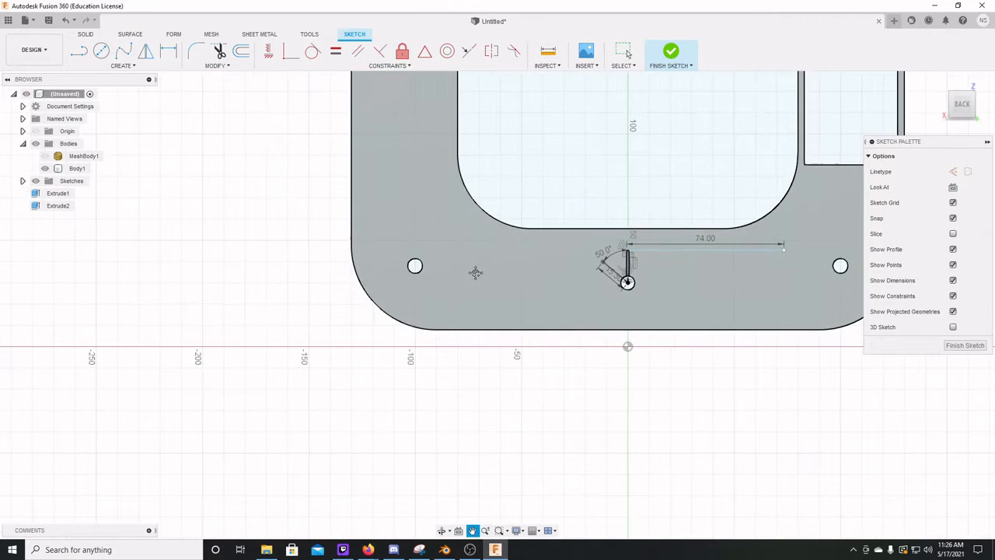
left_click(121, 67)
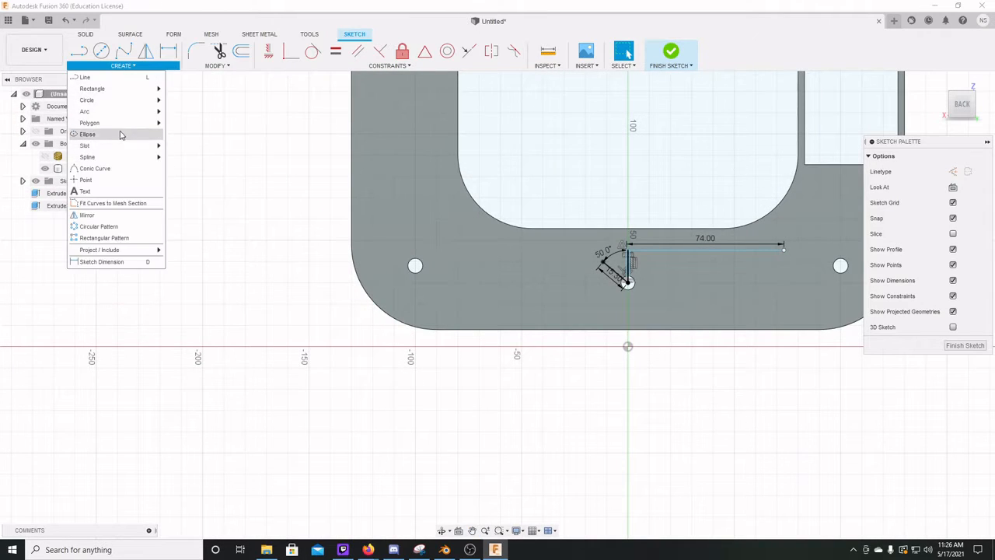
left_click(198, 100)
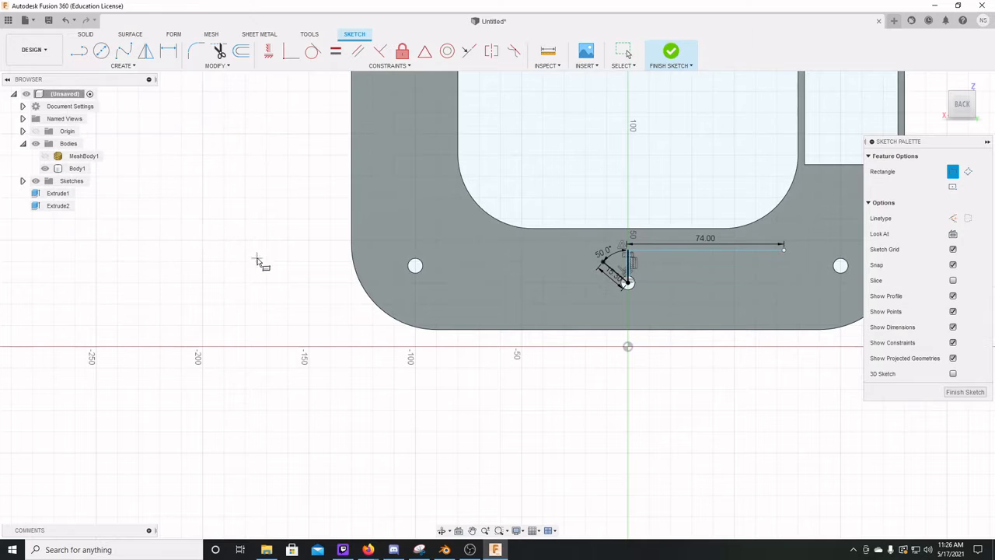
left_click(185, 248)
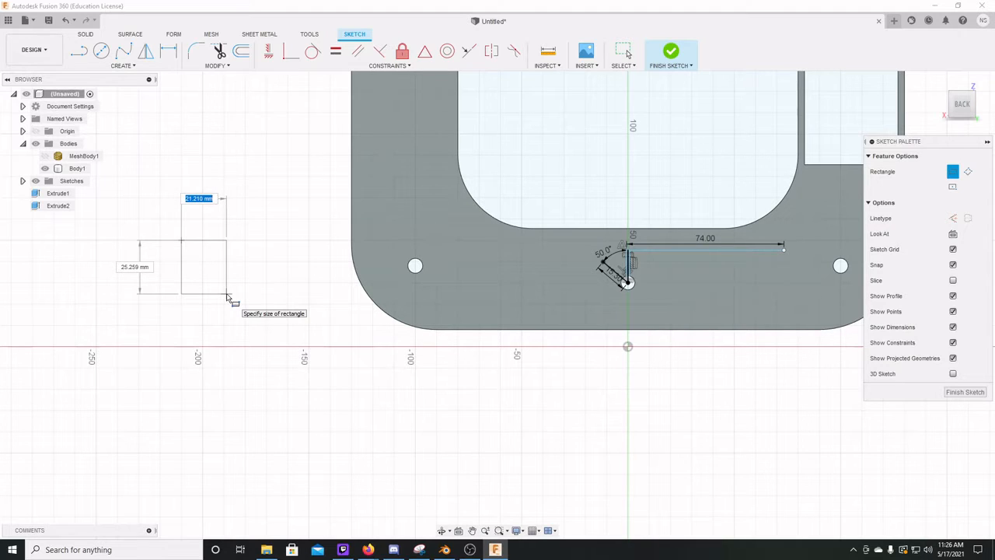
type("22")
key("Tab")
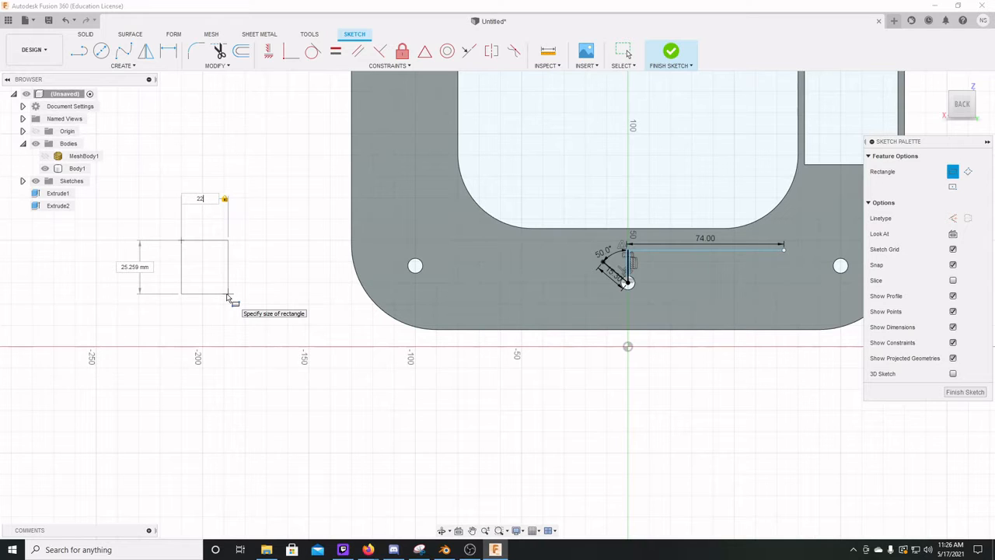
key("Tab")
type("25")
key("Tab")
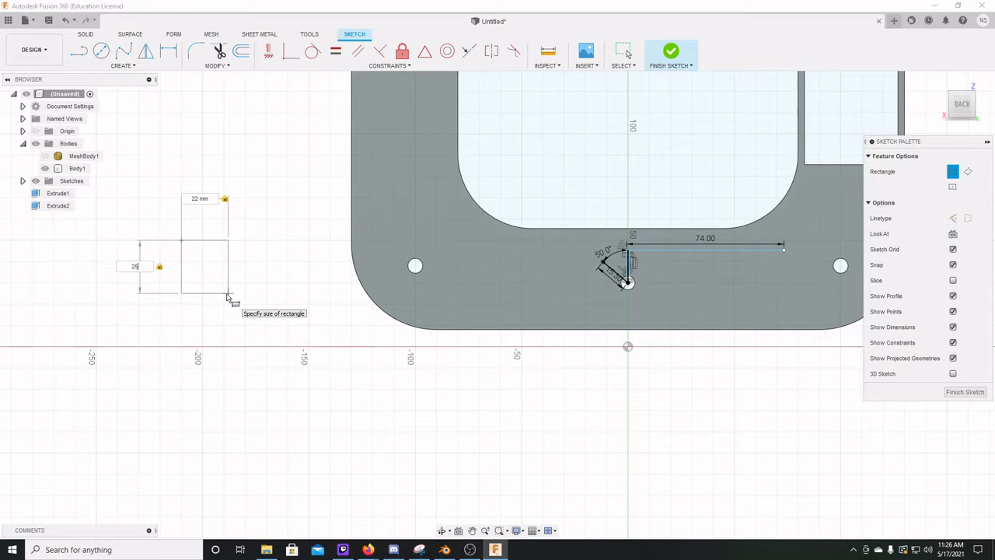
key("Tab")
key("Return")
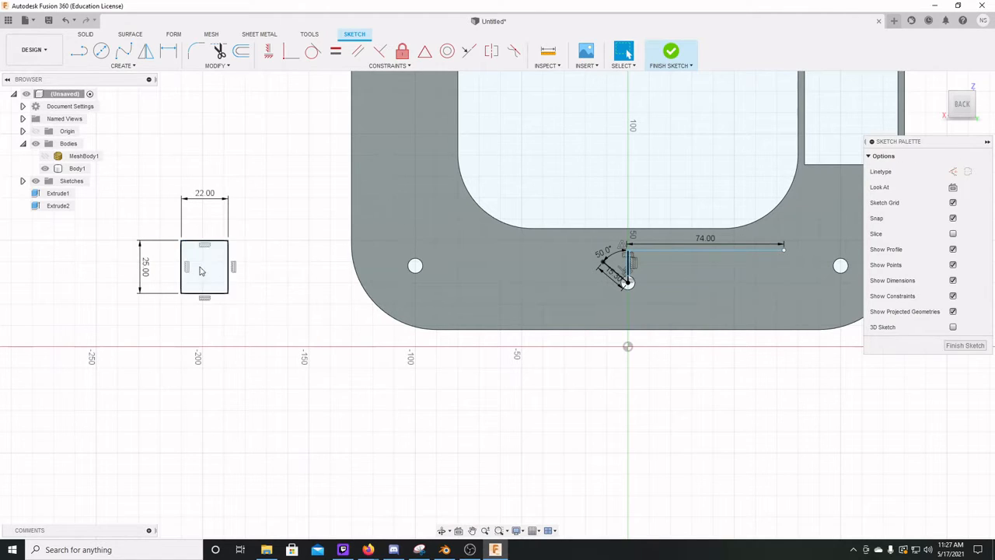
Delete the width and height dimensions of the 22 × 25 mm rectangle beside the frame.
left_click_drag(234, 227, 153, 185)
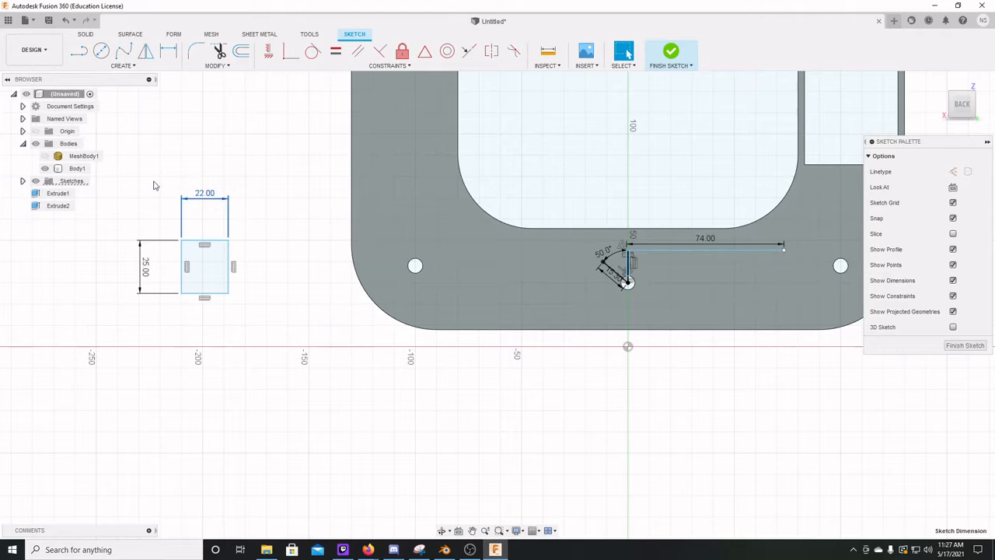
key("Delete")
left_click_drag(177, 303, 109, 228)
key("Delete")
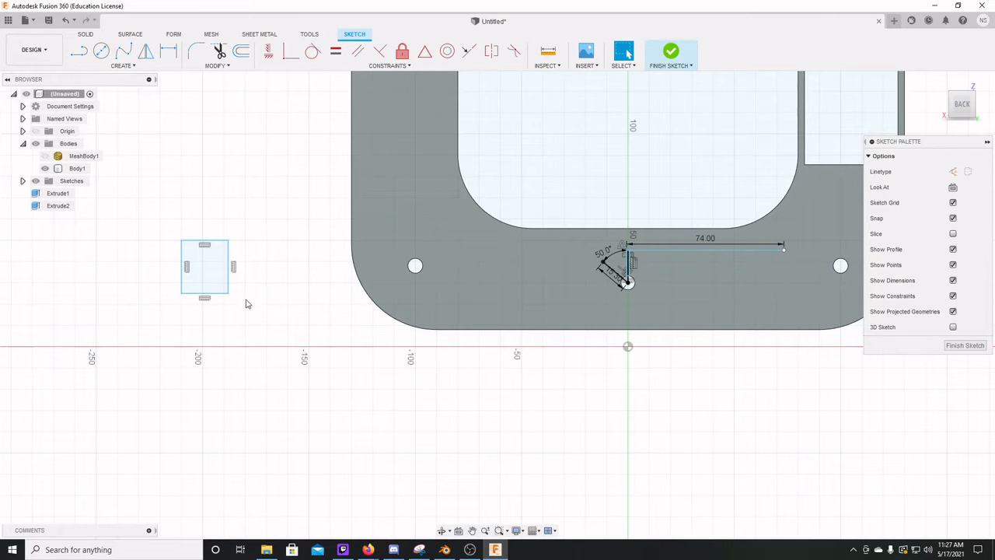
Rotate the rectangle diagonally and move it beside the end of the 15.30 mm angled line, using a 40 mm and a 48 mm shift.
left_click_drag(245, 295, 199, 247)
right_click(193, 272)
left_click(165, 289)
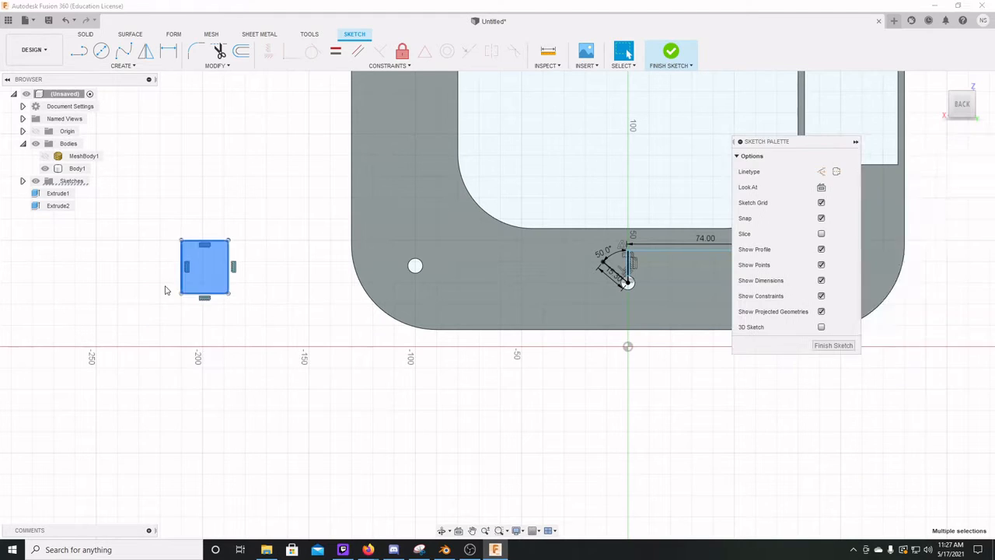
mouse_move(228, 216)
left_mouse_down()
mouse_move(265, 228)
mouse_move(251, 241)
mouse_move(342, 175)
mouse_move(366, 180)
mouse_move(494, 326)
mouse_move(488, 272)
mouse_move(554, 216)
left_mouse_up()
scroll(597, 266, "down", 1)
scroll(597, 267, "up", 6)
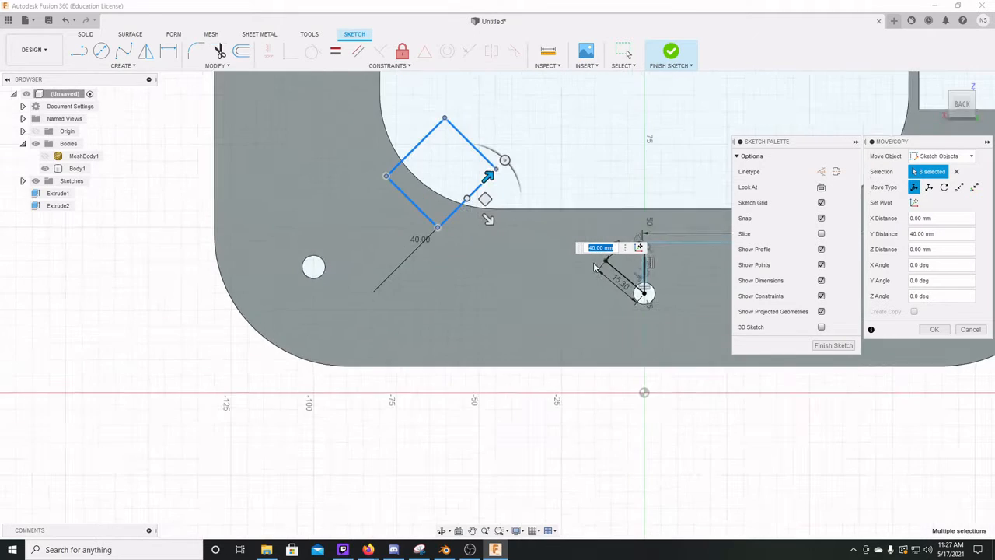
middle_click_drag(565, 269, 299, 335)
left_click_drag(134, 238, 351, 403)
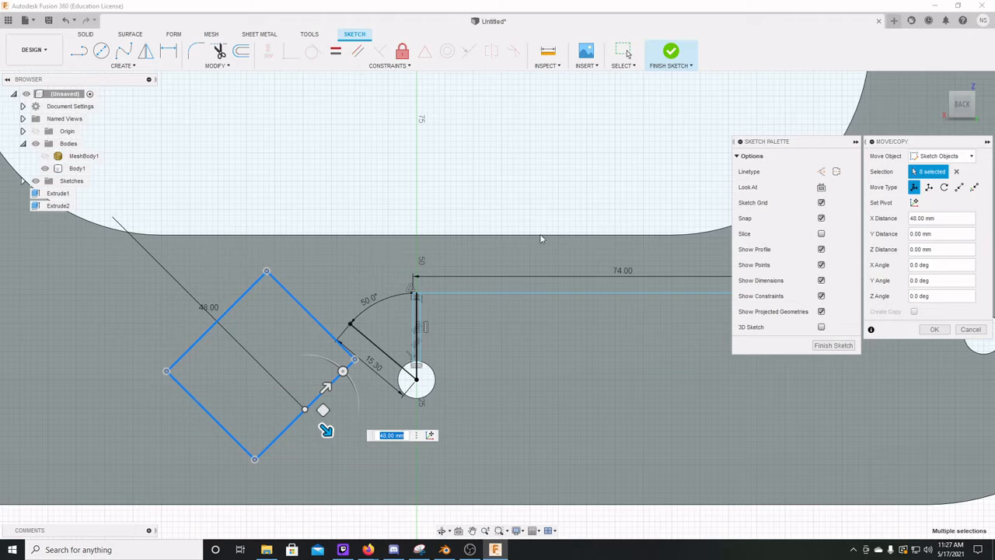
scroll(377, 344, "down", 2)
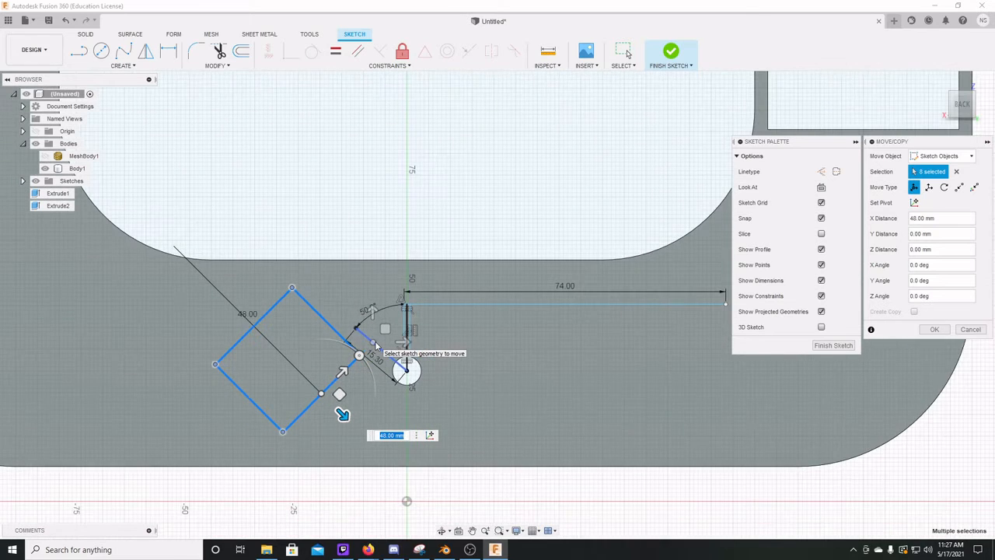
key("Return")
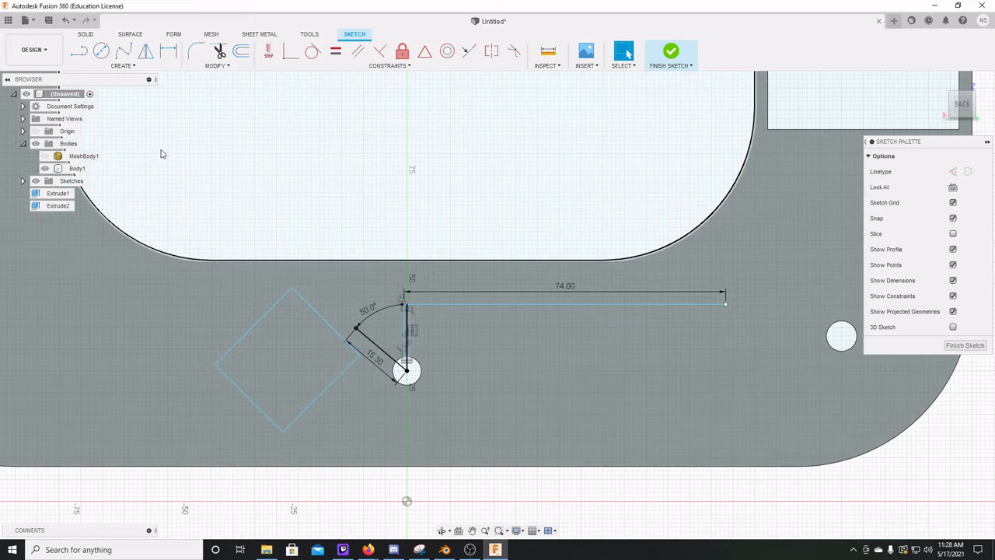
left_click(97, 66)
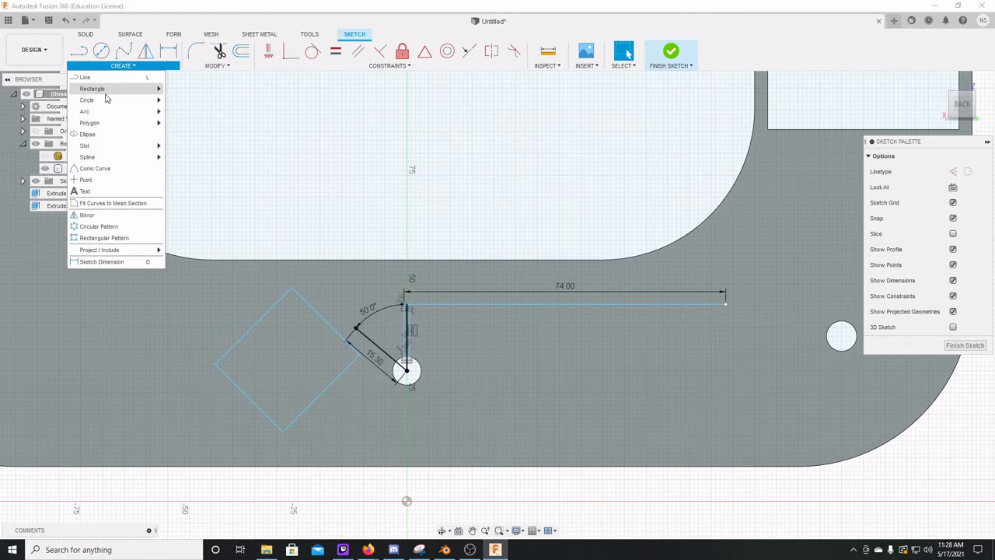
mouse_move(160, 92)
left_click(191, 89)
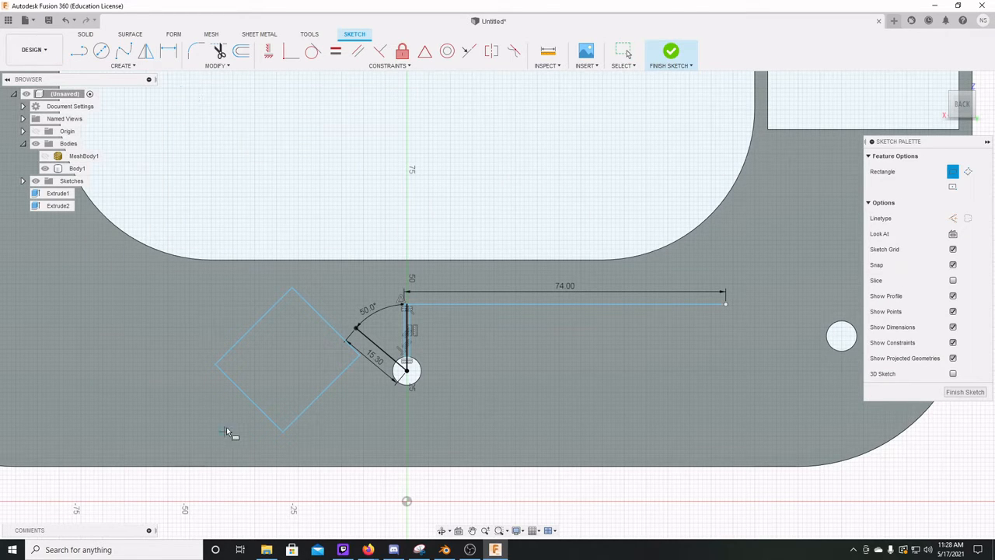
left_click(194, 336)
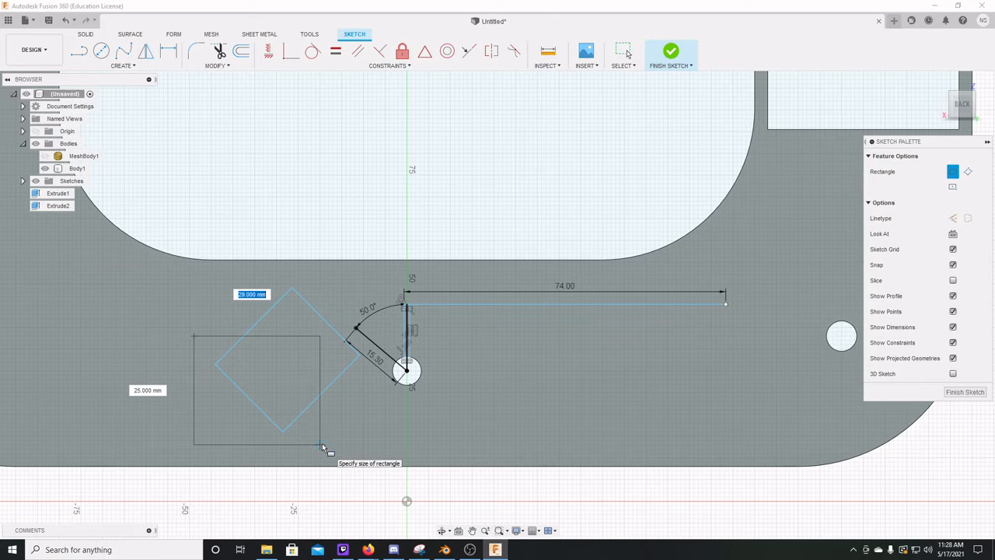
key("Escape")
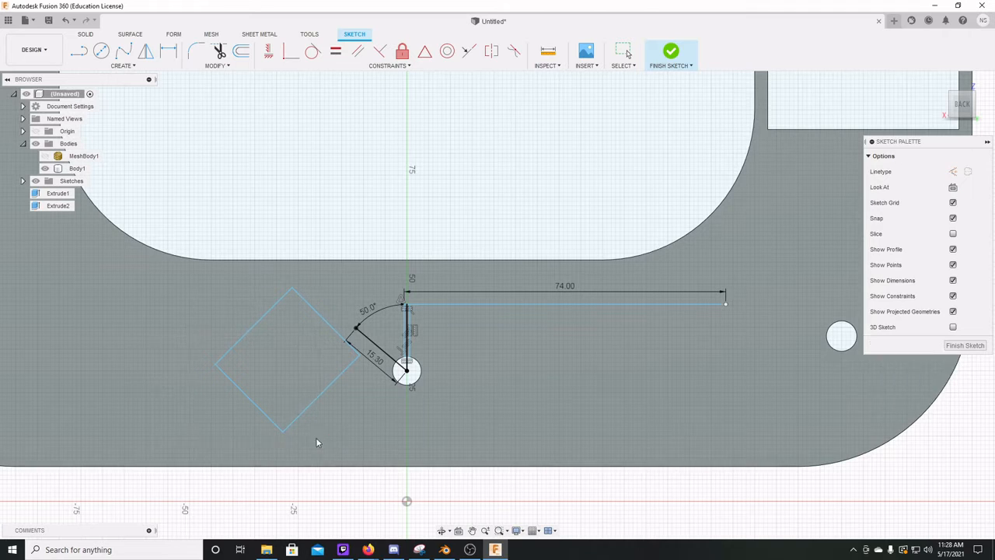
Sketch an upright rectangle about 24 × 25 mm overlapping the lower part of the rotated rectangle.
left_click(121, 65)
left_click(173, 91)
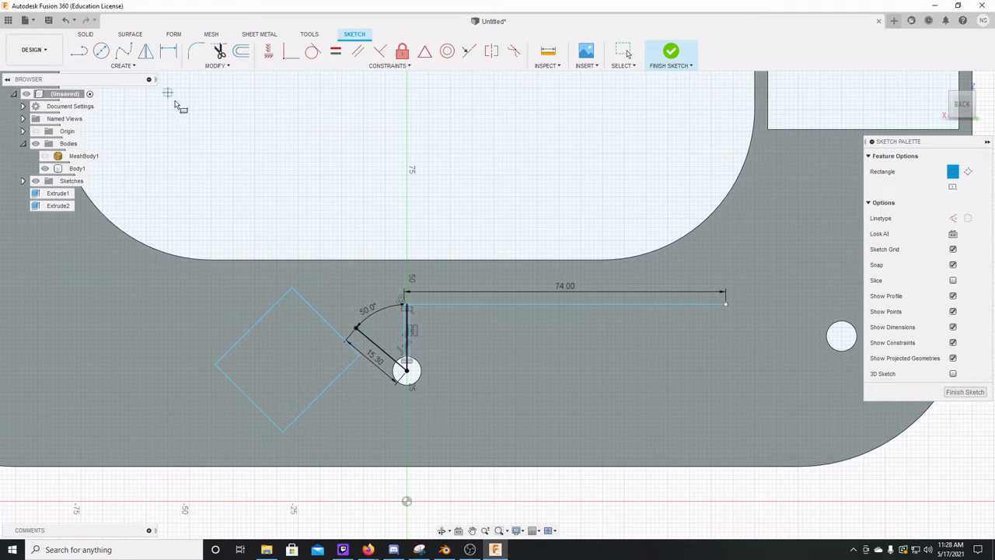
left_click(307, 335)
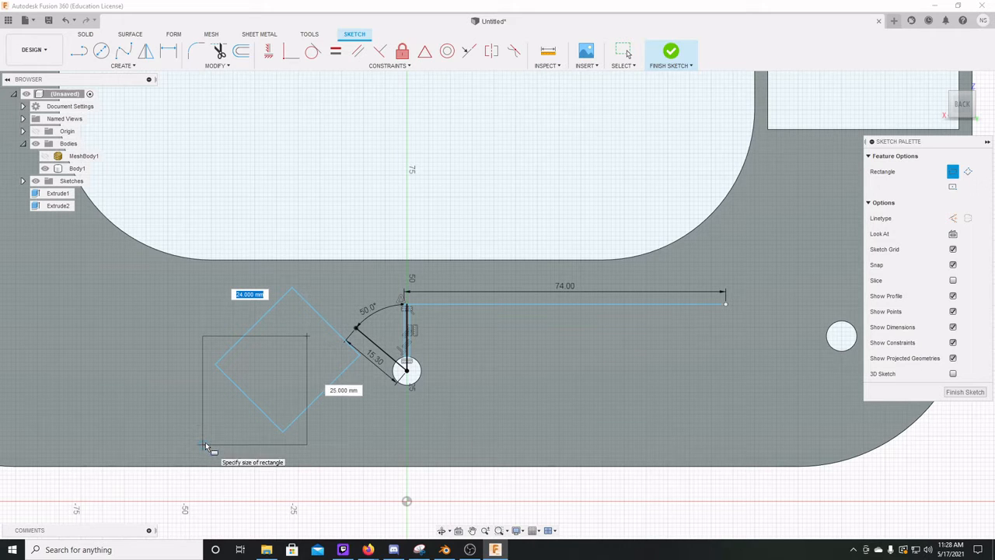
left_click(206, 446)
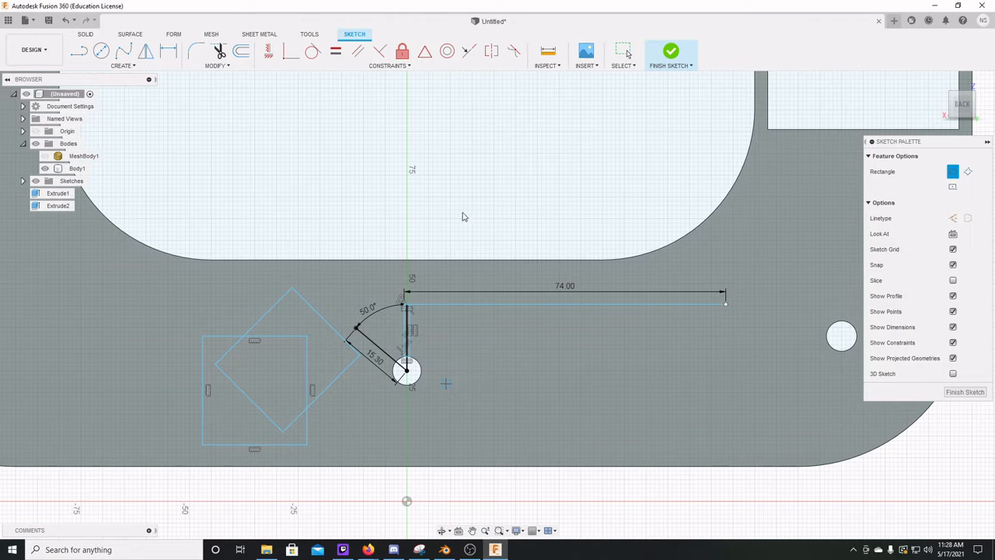
key("Escape")
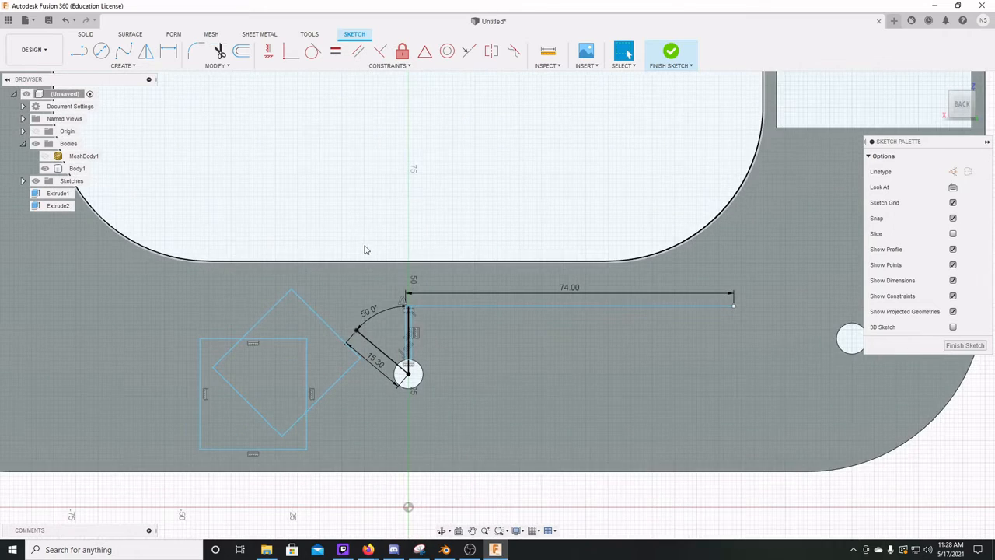
scroll(350, 233, "down", 3)
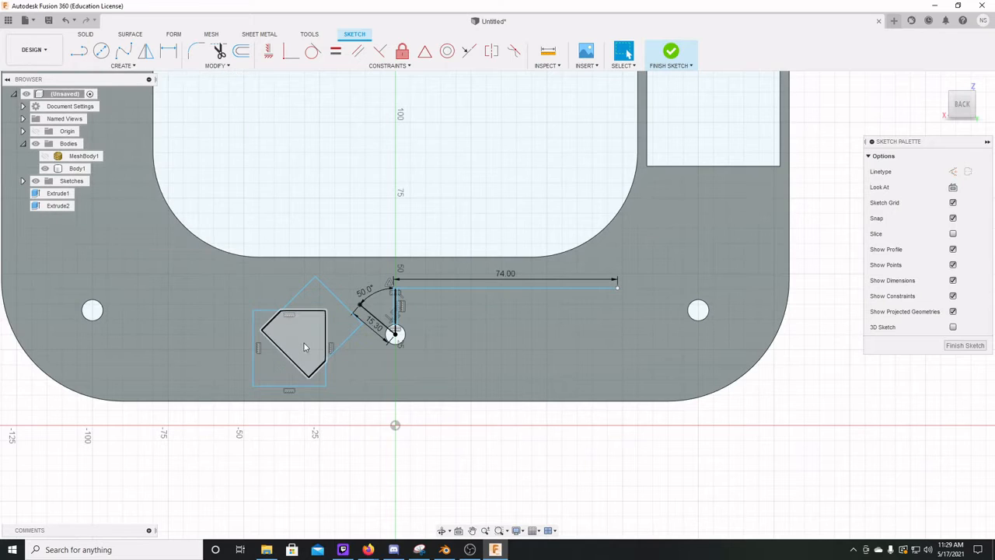
left_click(339, 316)
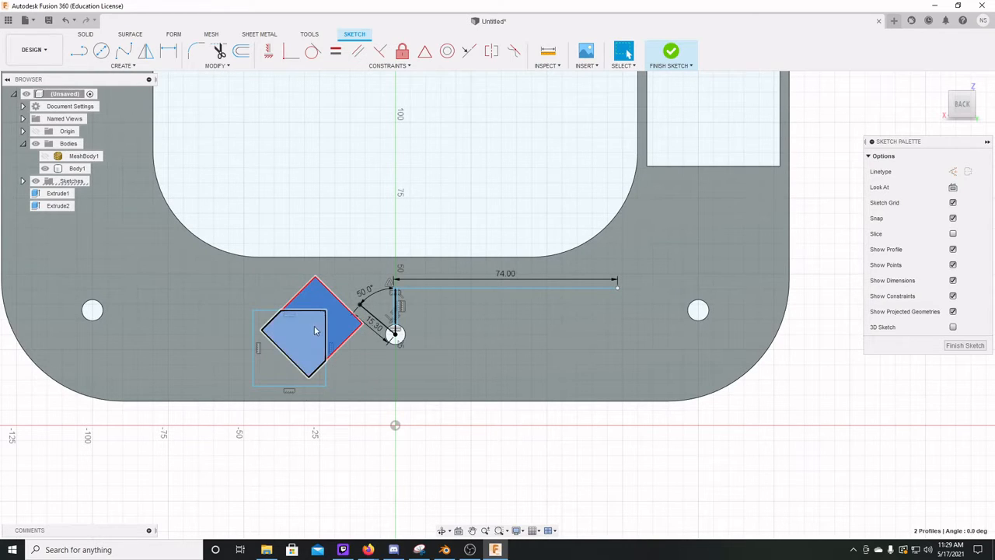
left_click(277, 362, "shift")
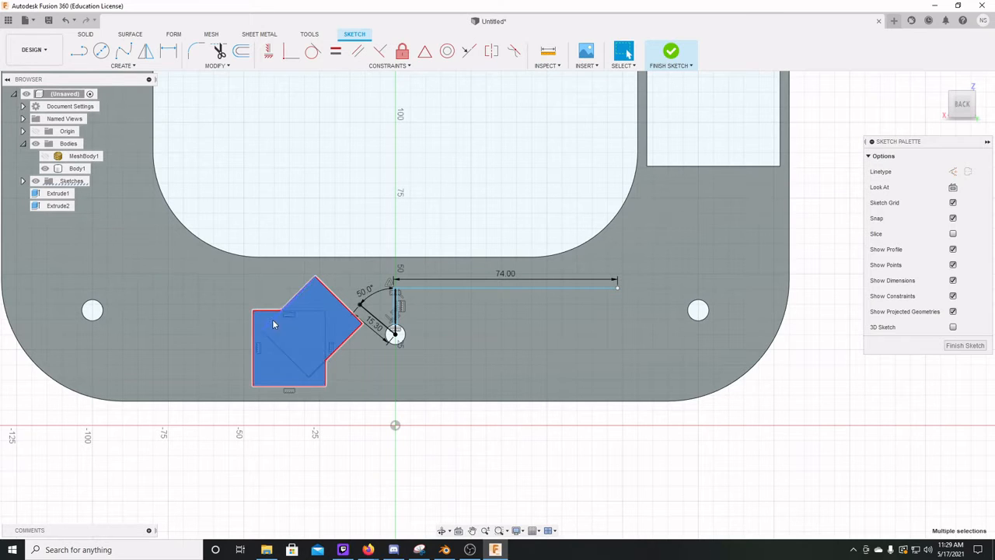
right_click(312, 343)
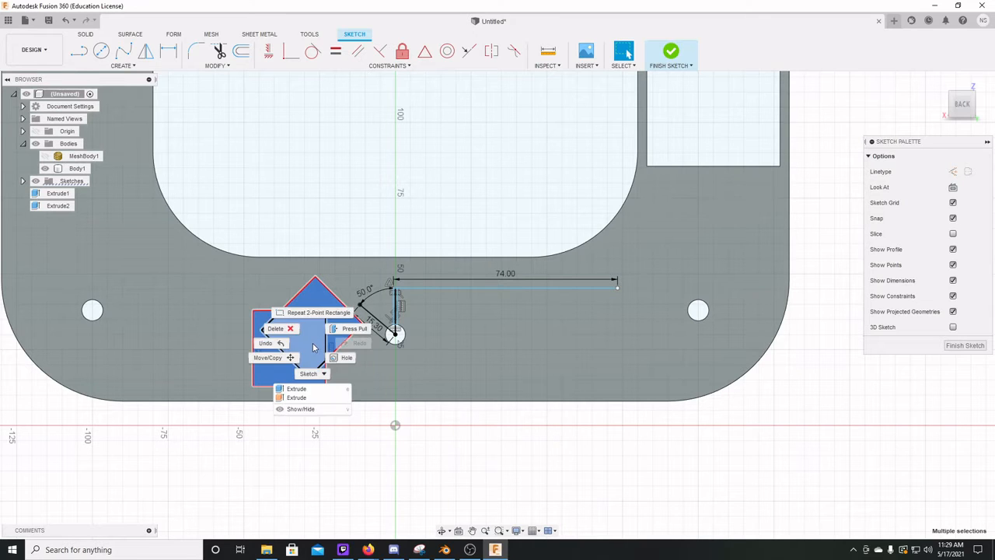
left_click(282, 348)
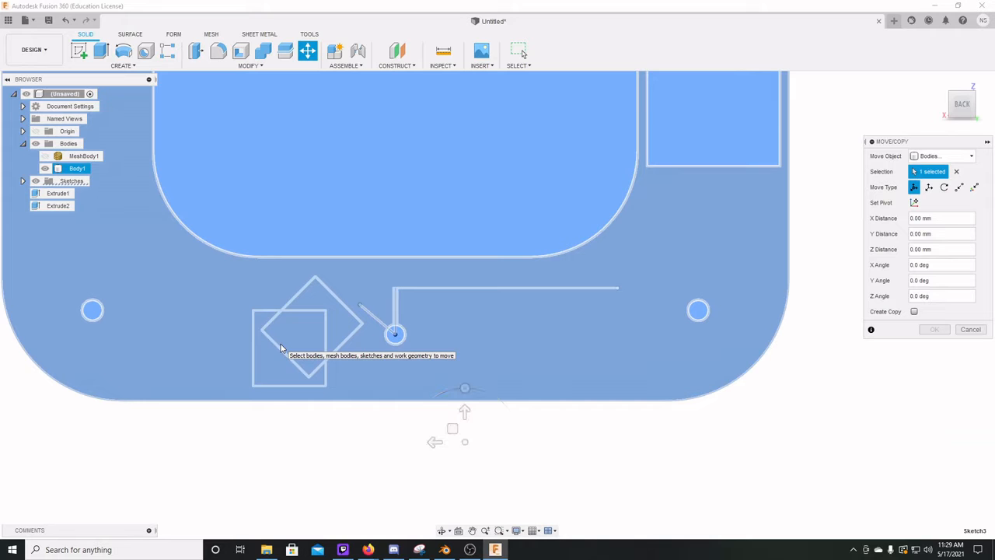
key("Escape")
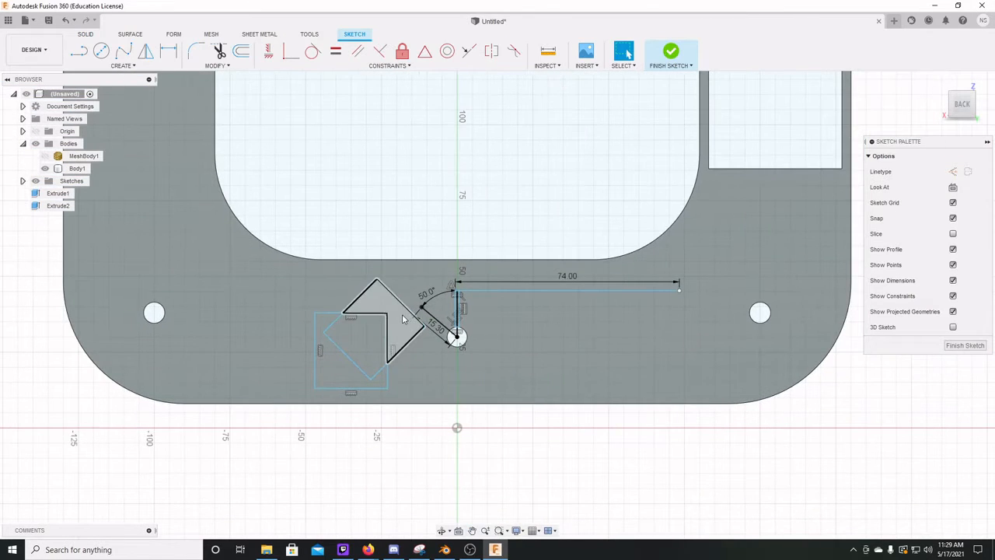
left_click(401, 314)
left_click(348, 357)
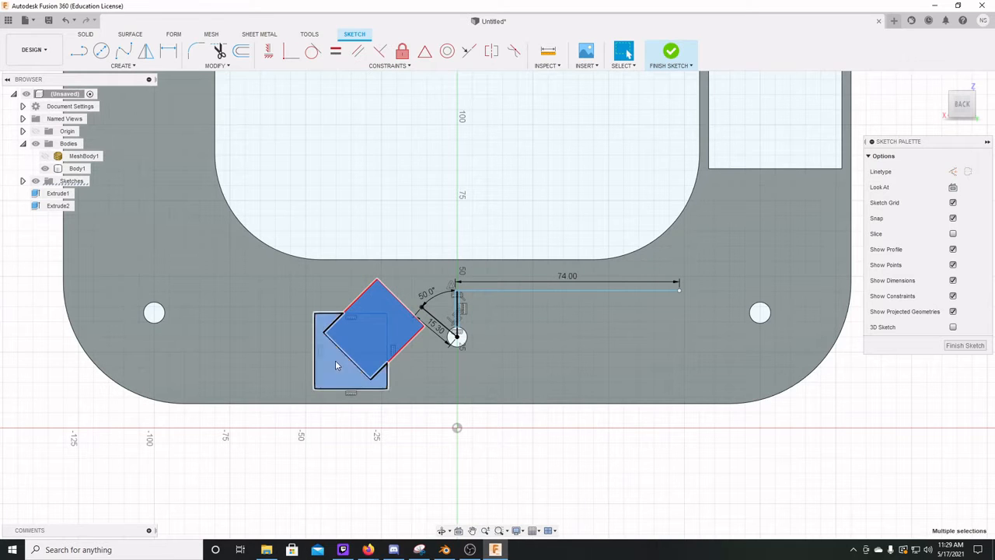
left_click(335, 360)
right_click(350, 348)
left_click(321, 360)
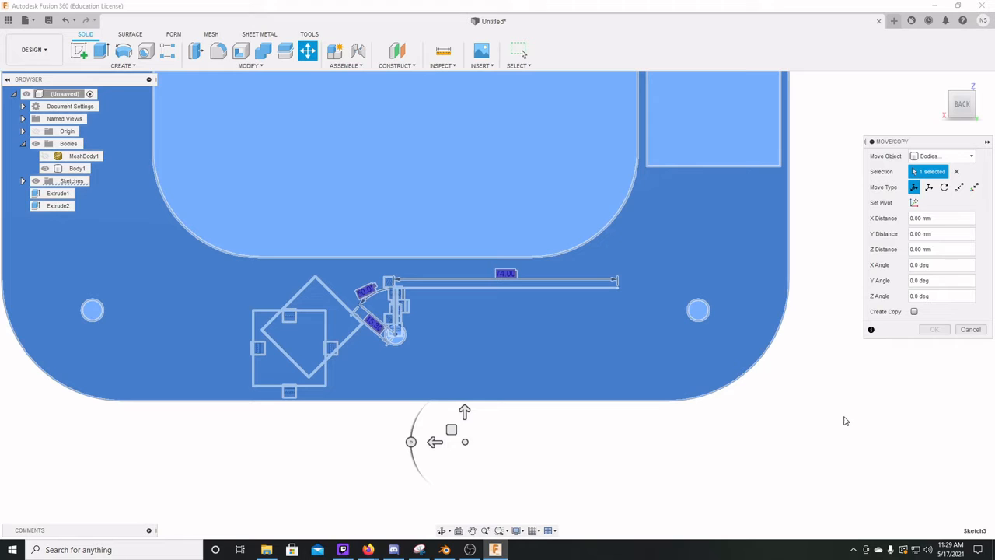
left_click(970, 329)
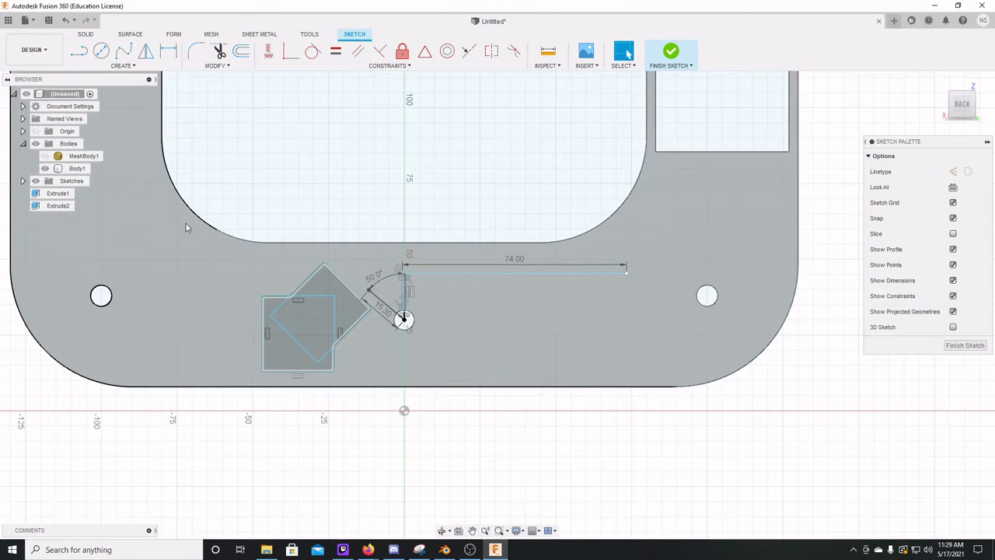
Sketch a large rectangle from just above the far end of the 74 mm line to the opposite lower corner of the upright rectangle.
left_click(106, 68)
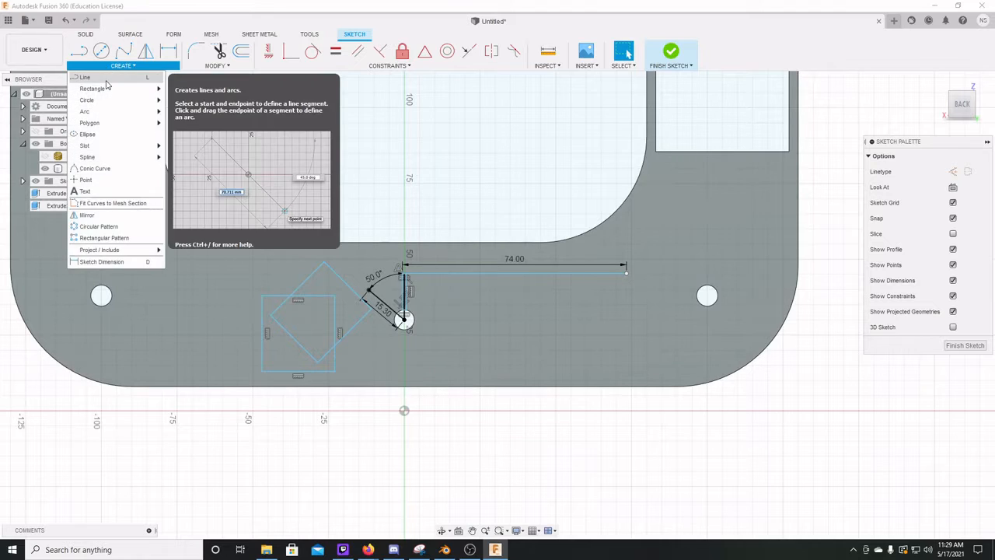
mouse_move(94, 89)
left_click(198, 88)
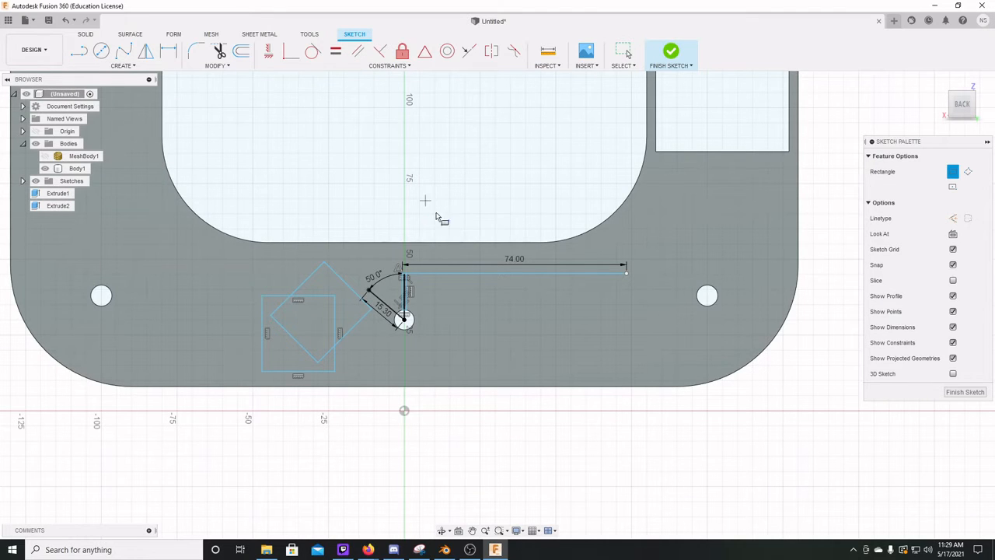
left_click(626, 265)
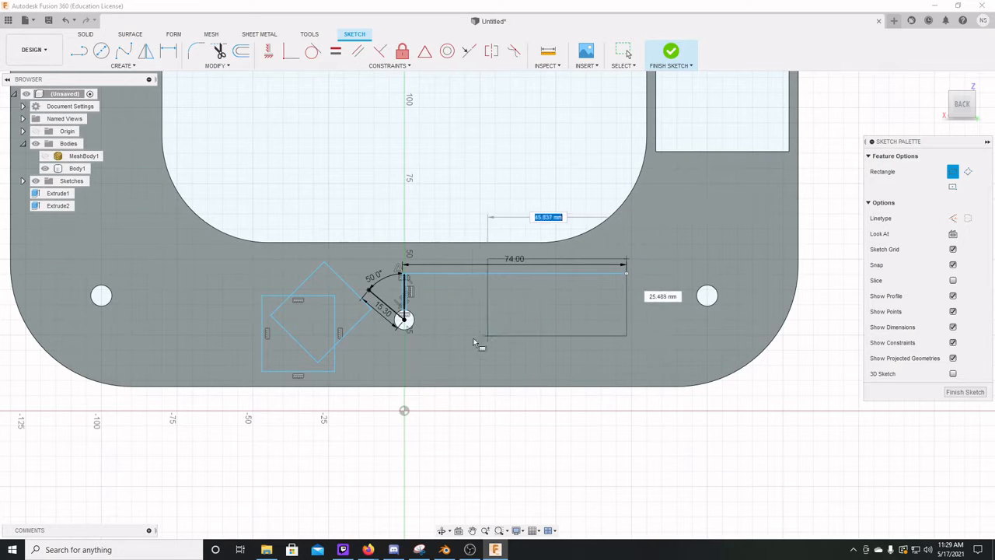
left_click(262, 377)
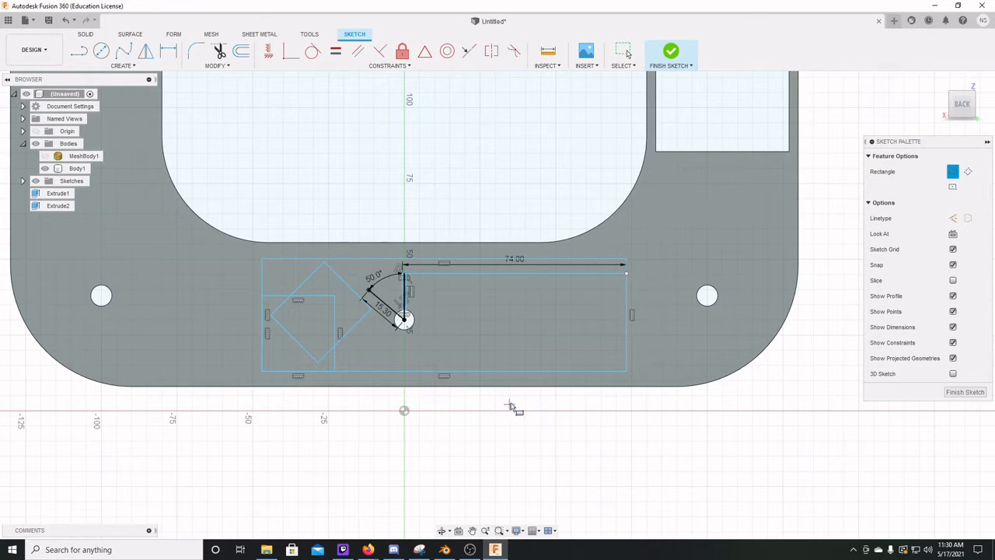
key("Escape")
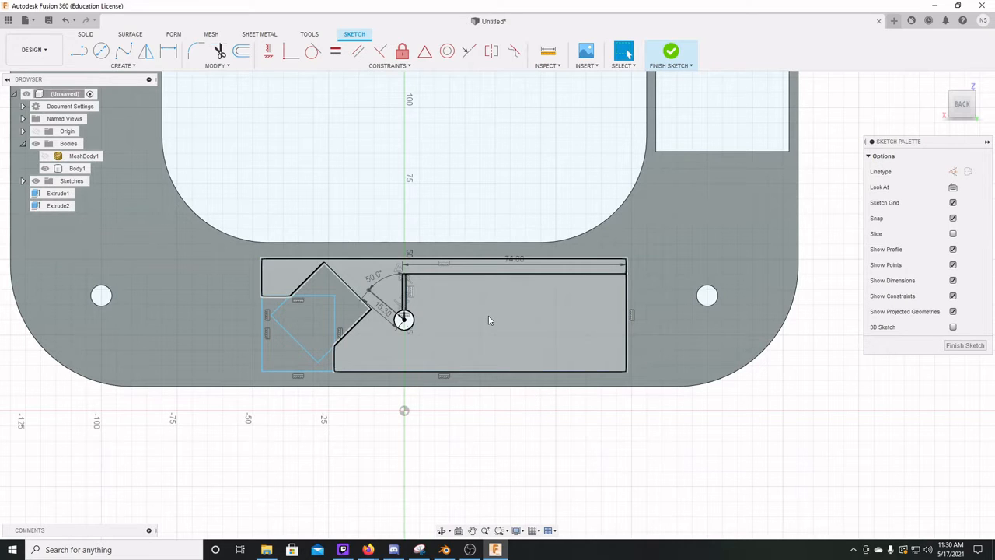
Extrude-cut all regions inside the large rectangle, including the thin strips above the pivot hole, through the frame's lower edge.
left_click(489, 317)
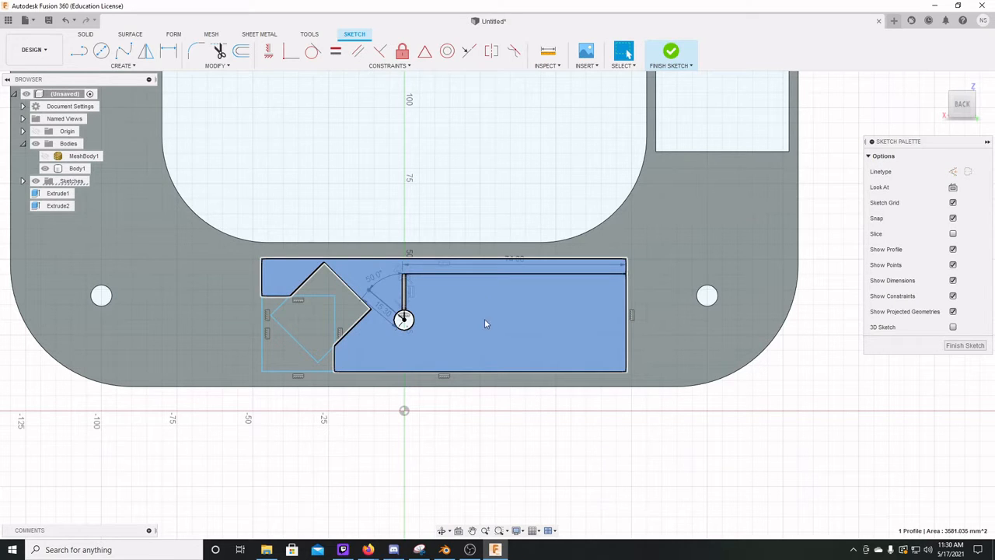
left_click(343, 315, "shift")
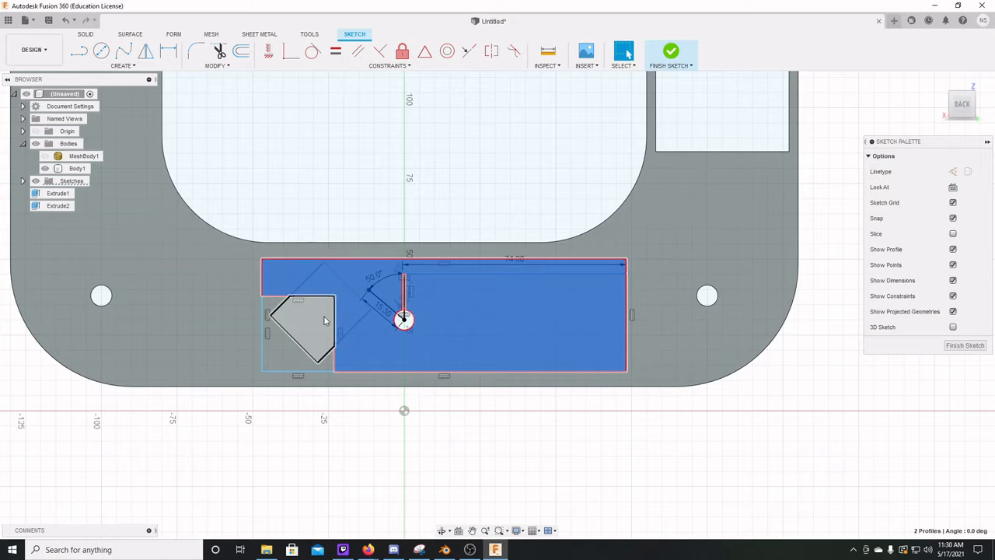
left_click(281, 346, "shift")
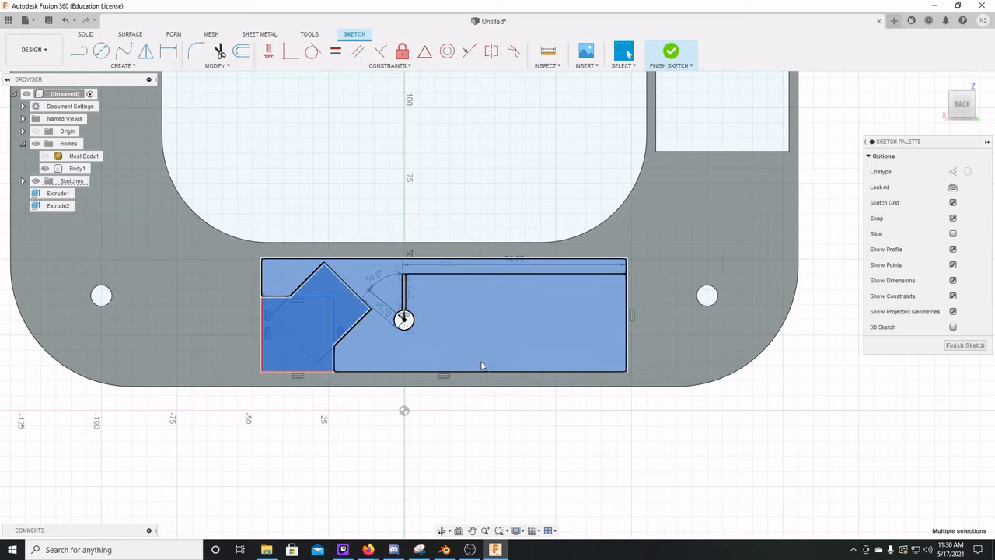
key("e")
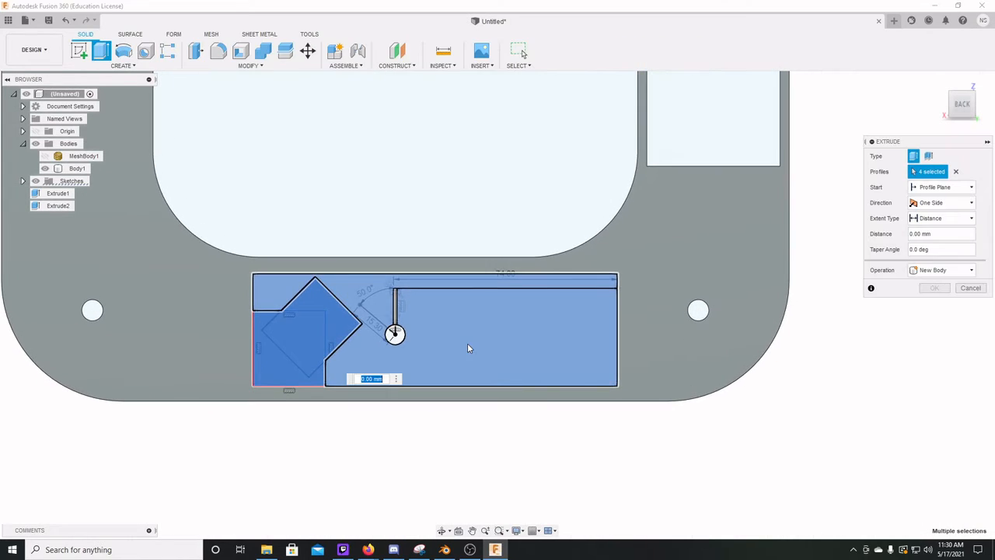
left_click(400, 310)
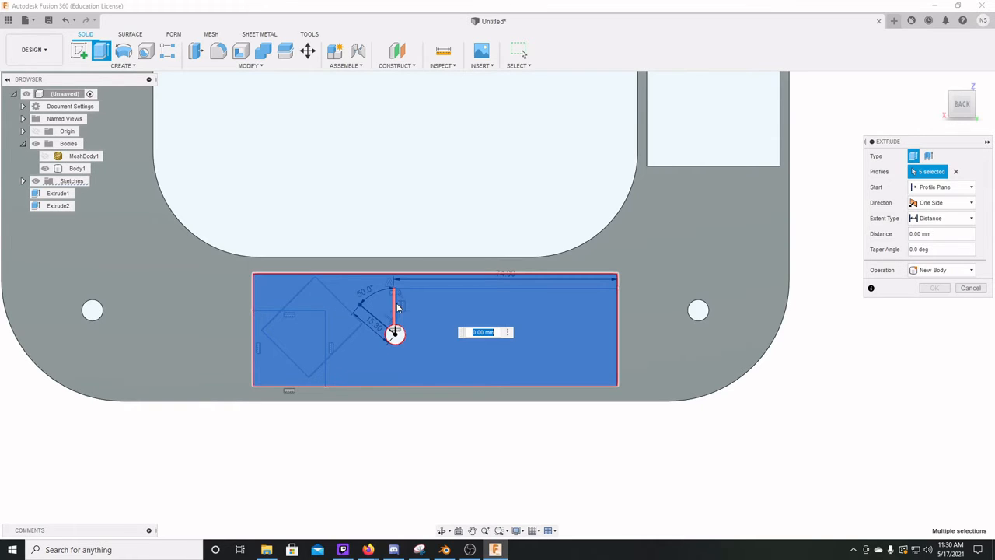
scroll(412, 314, "up", 6)
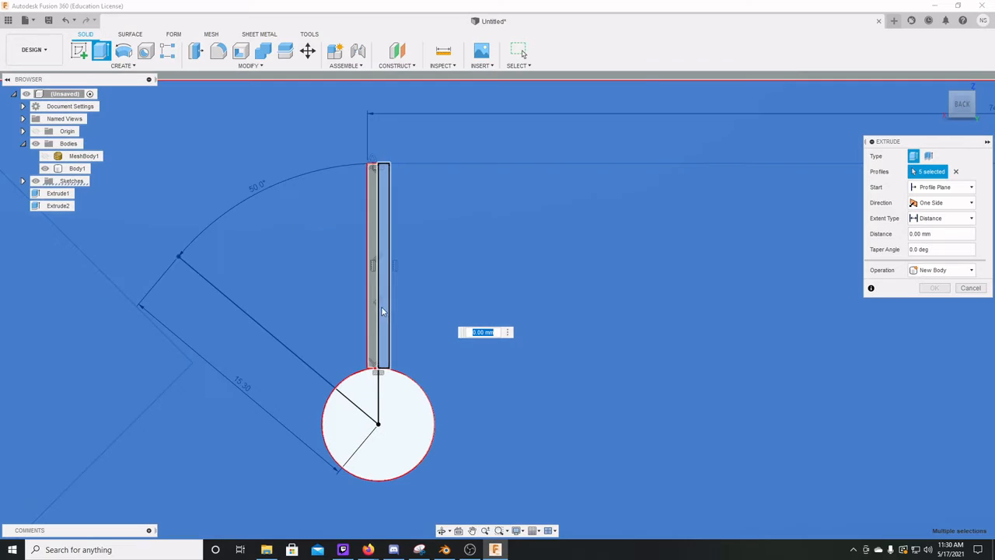
left_click(372, 289)
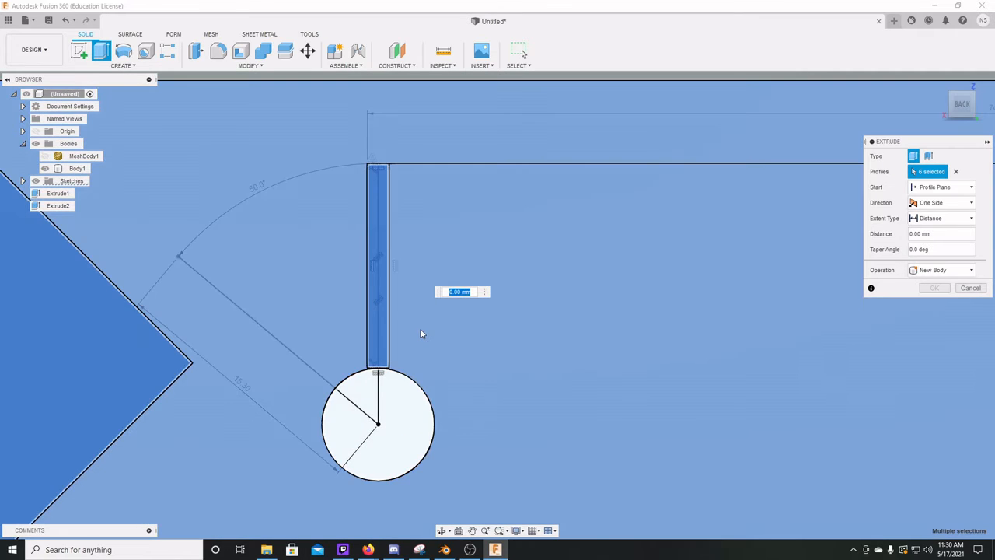
scroll(435, 350, "down", 6)
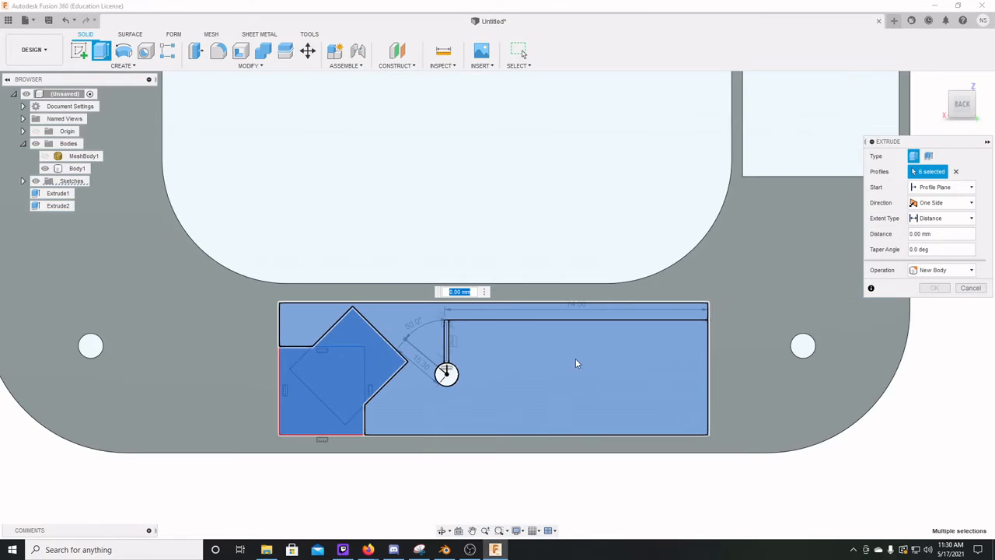
middle_click_drag(579, 370, 541, 398, "shift")
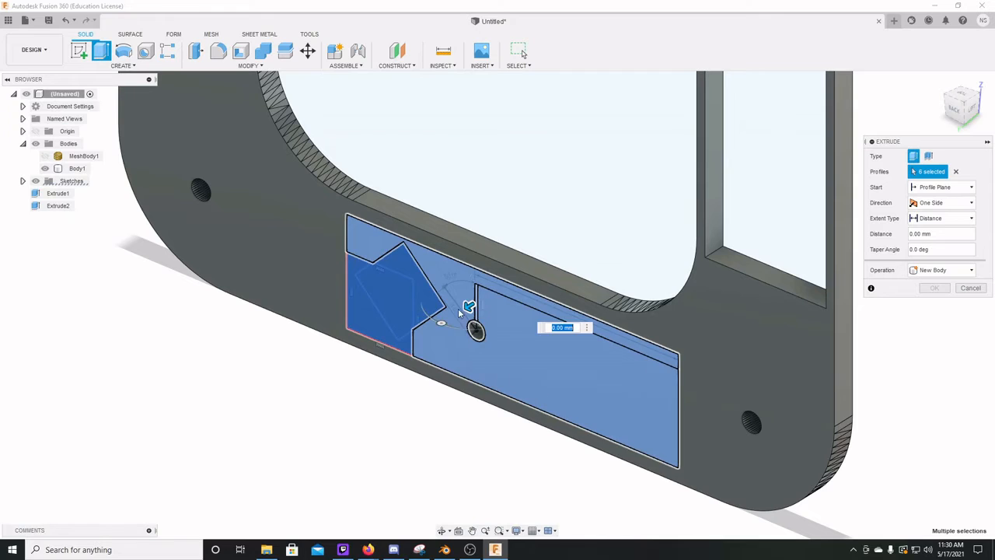
left_click_drag(467, 307, 614, 190)
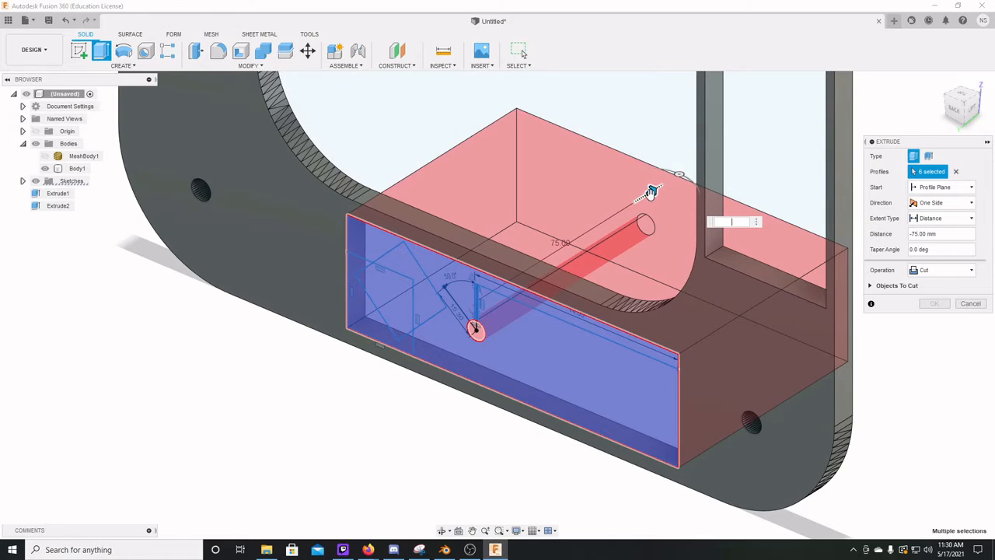
left_click_drag(651, 192, 642, 200)
key("Return")
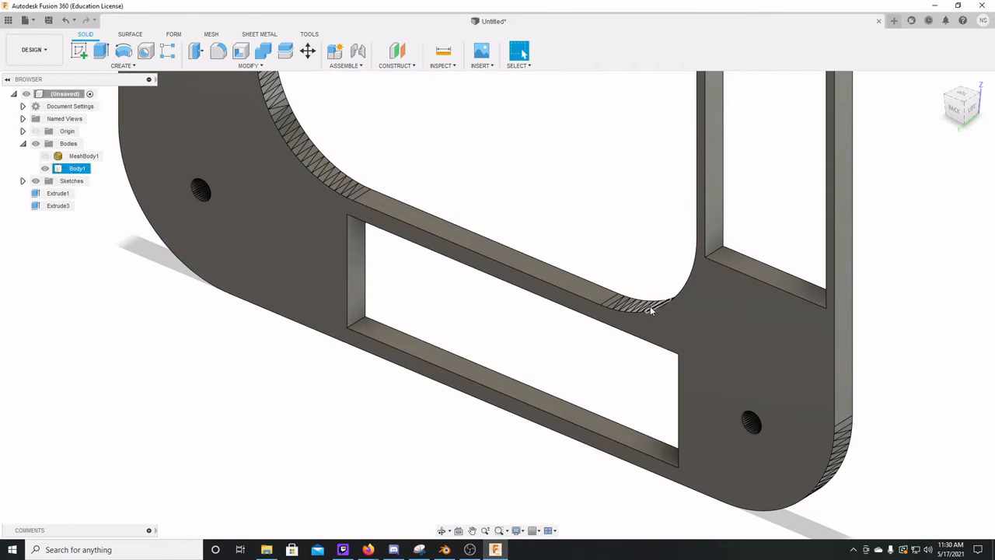
Start a new sketch on the frame's back face.
middle_click_drag(583, 304, 627, 264, "shift")
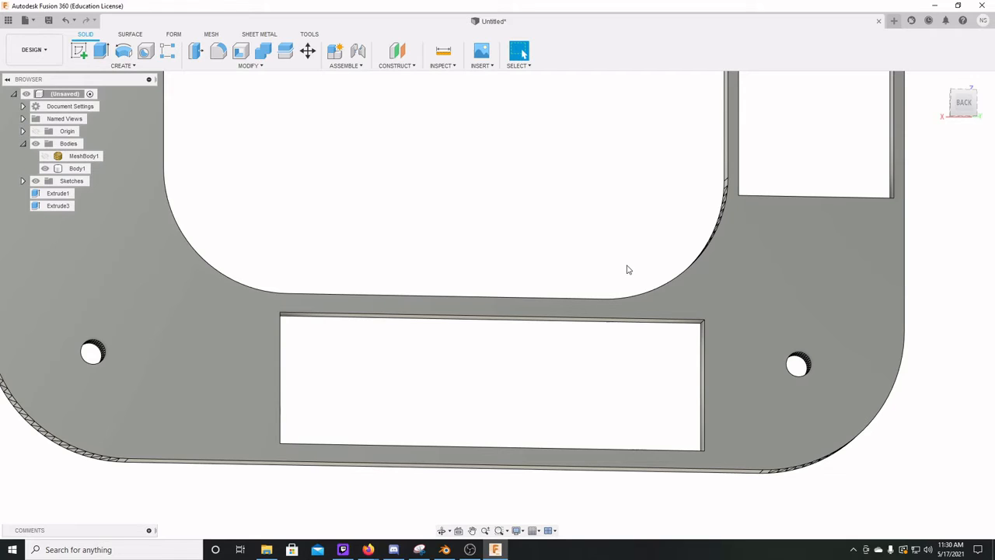
left_click(963, 106)
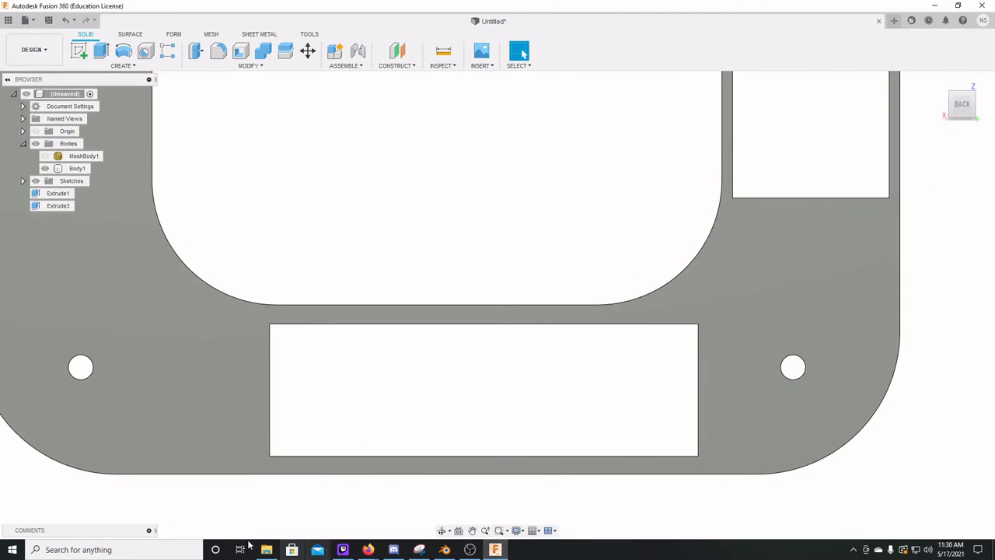
middle_click_drag(225, 448, 249, 426)
left_click(122, 344)
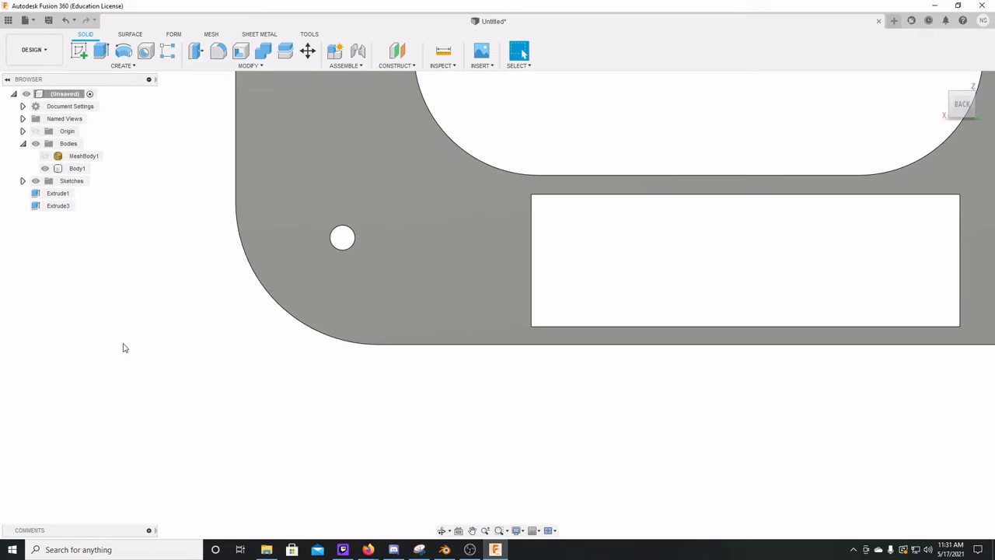
scroll(124, 344, "up", 2)
scroll(127, 344, "down", 4)
scroll(129, 345, "down", 1)
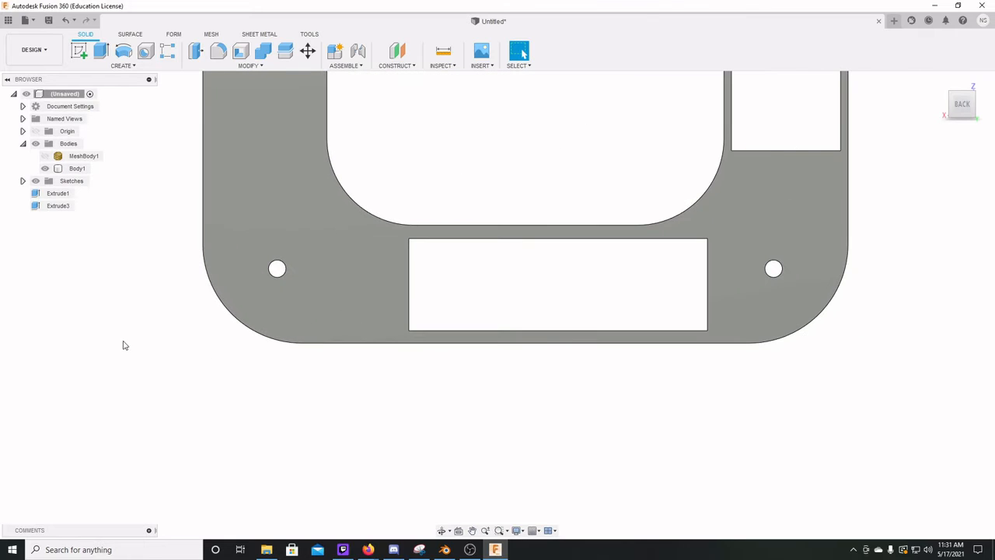
middle_click_drag(111, 337, 288, 345)
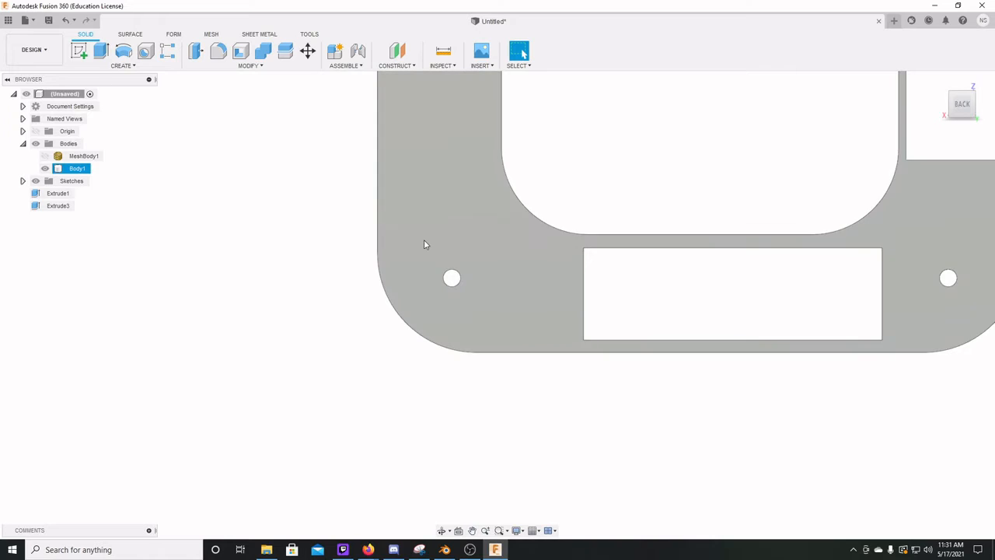
left_click(424, 244)
left_click(79, 51)
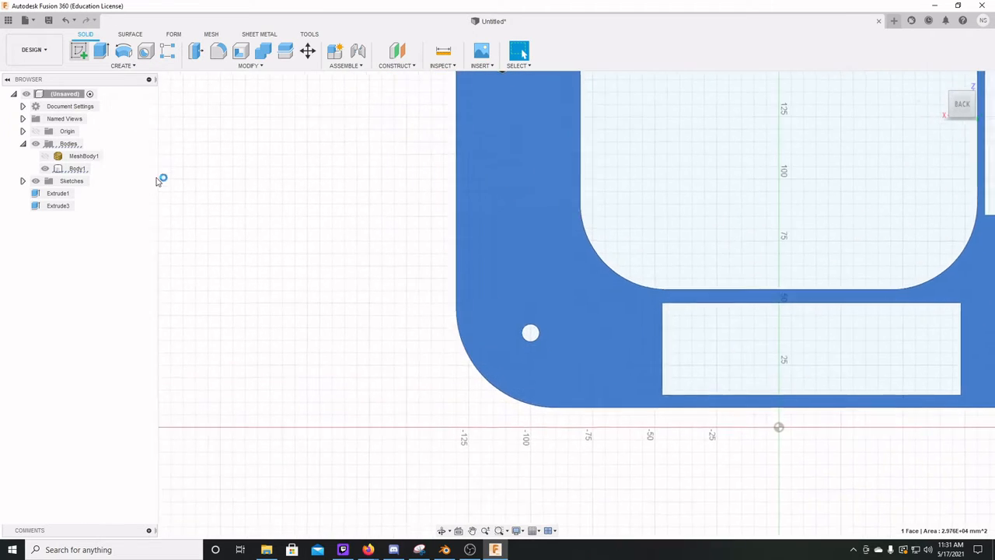
Sketch a two-point rectangle 22 mm wide and 25 mm high in the empty space beside the frame.
left_click(122, 65)
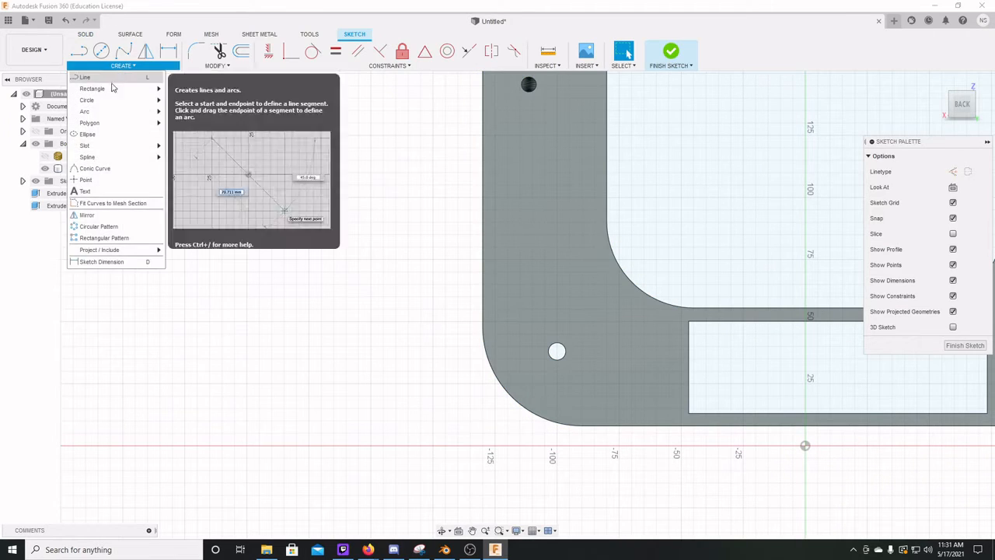
mouse_move(116, 89)
left_click(190, 90)
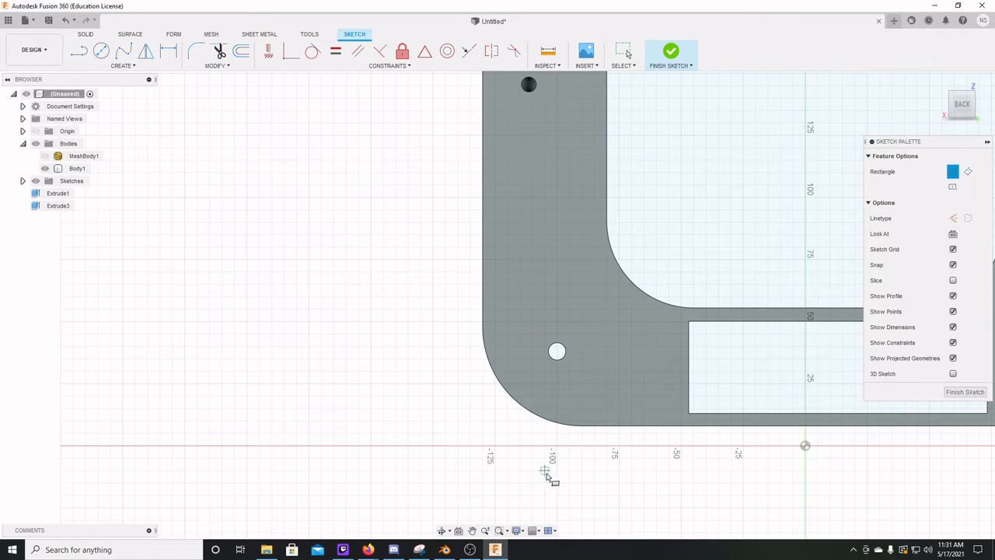
left_click(308, 290)
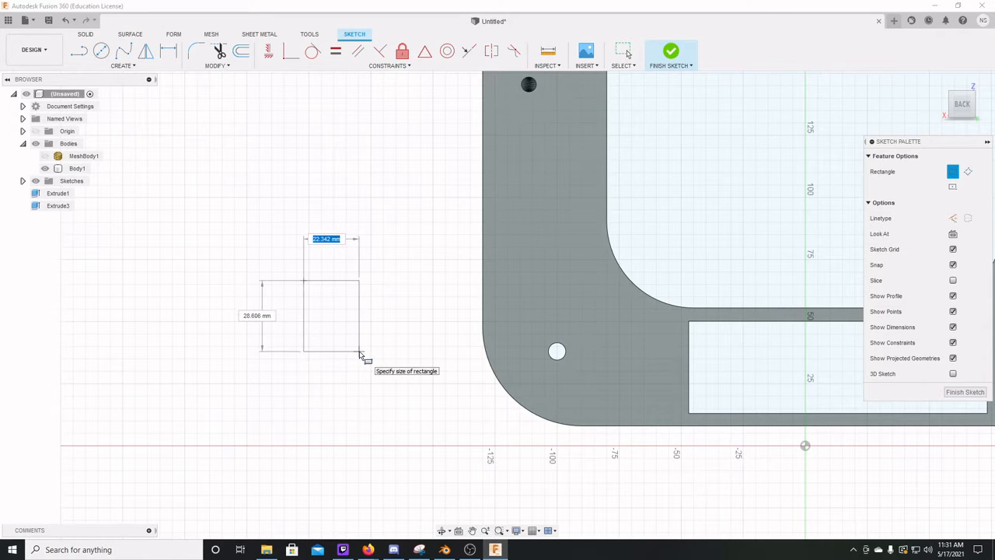
type("22")
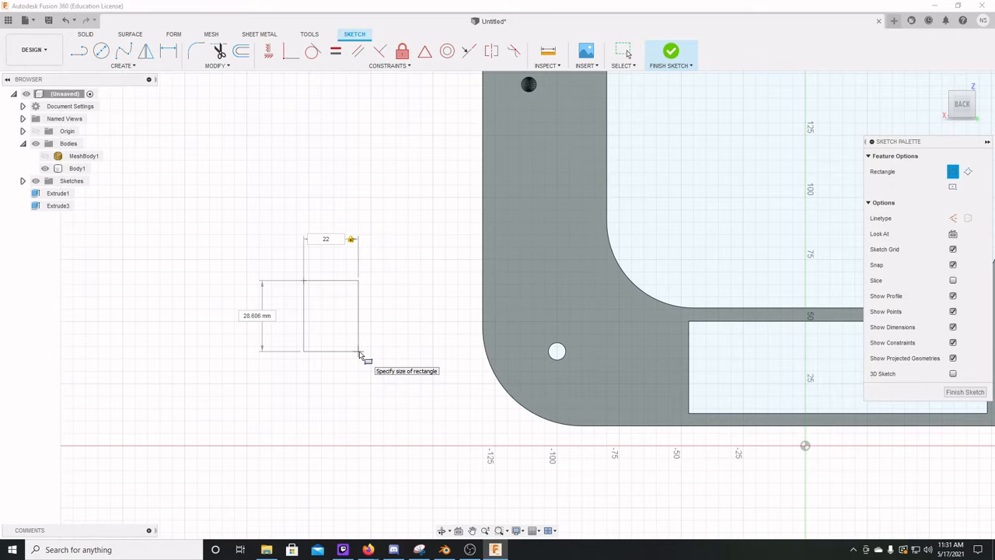
key("Tab")
type("25")
key("Return")
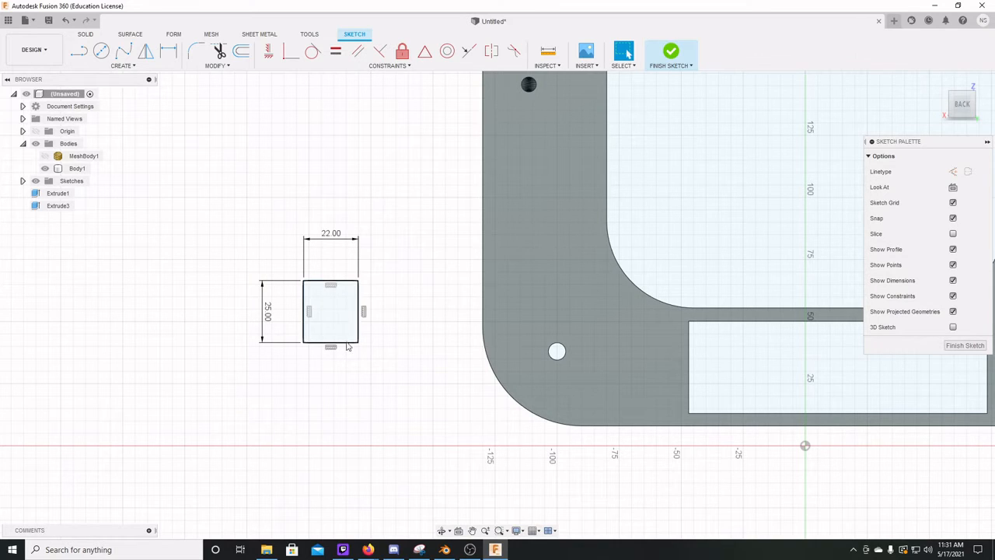
Delete the 22 × 25 mm rectangle with its dimensions and sketch a 22 mm diameter circle in its place.
mouse_move(404, 361)
left_mouse_down()
mouse_move(200, 327)
mouse_move(225, 216)
left_mouse_up()
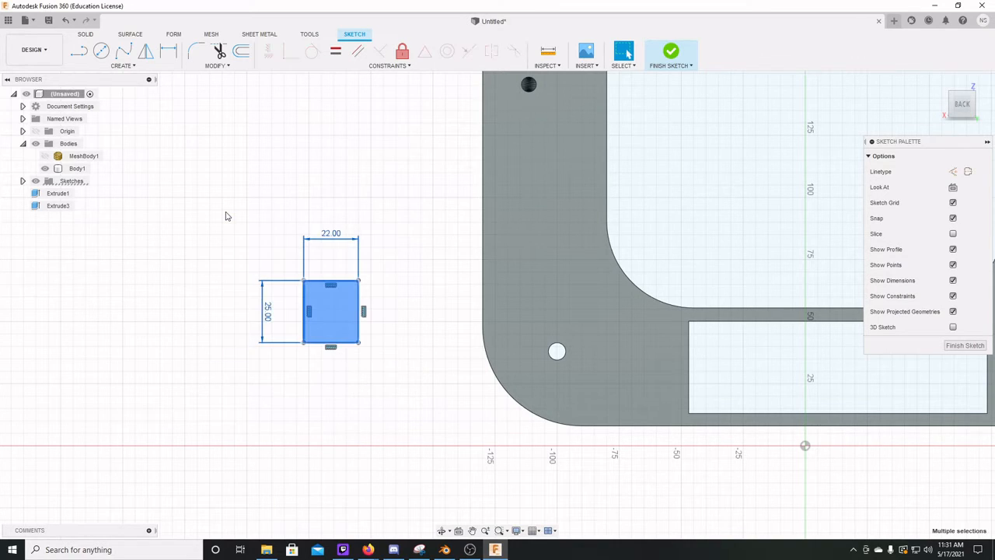
key("Delete")
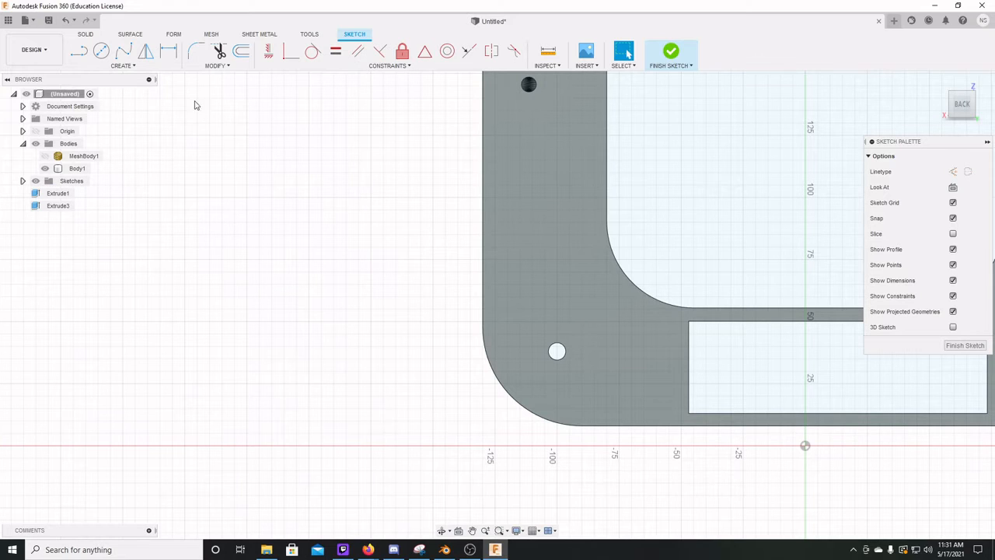
left_click(101, 51)
left_click(334, 309)
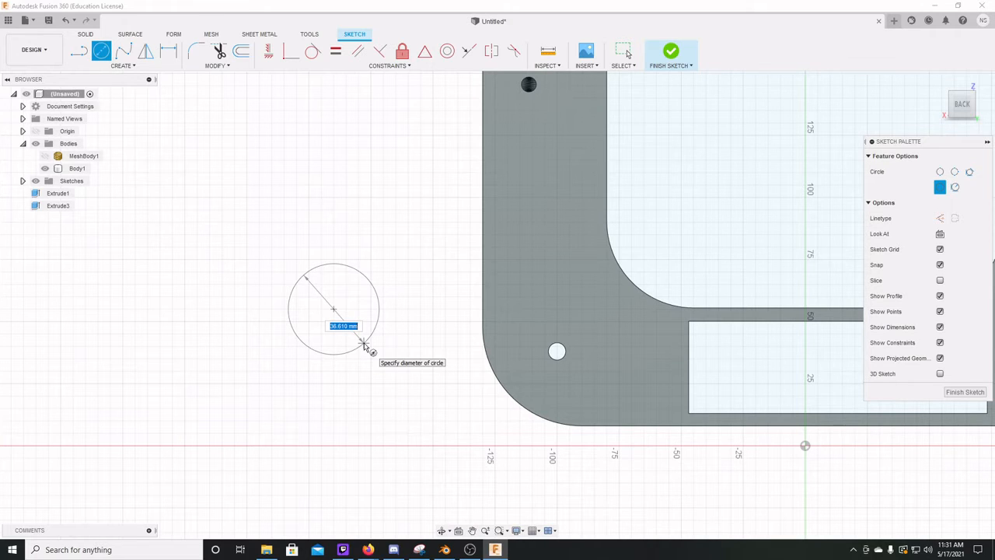
type("22")
key("Return")
key("Escape")
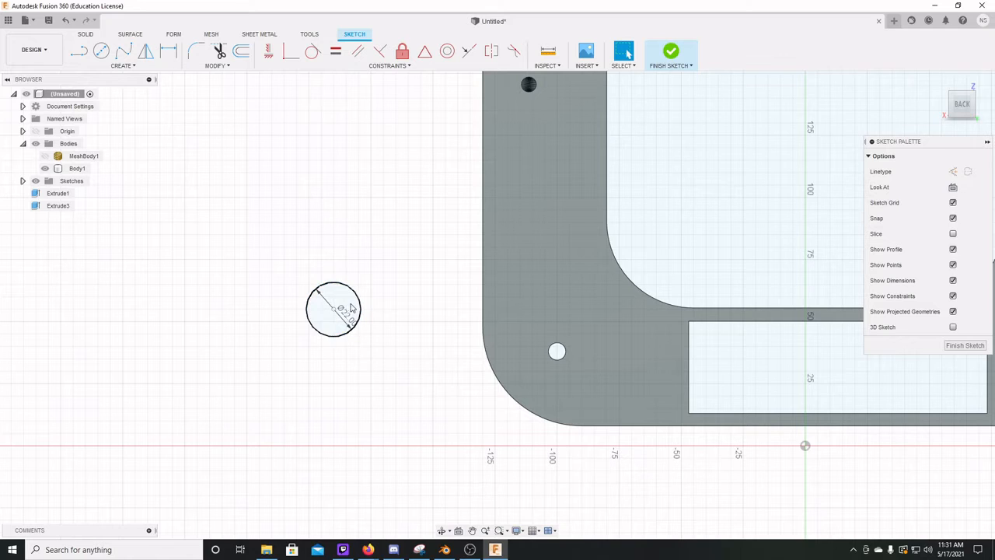
Extrude the 22 mm circle 25 mm as a new body.
key("e")
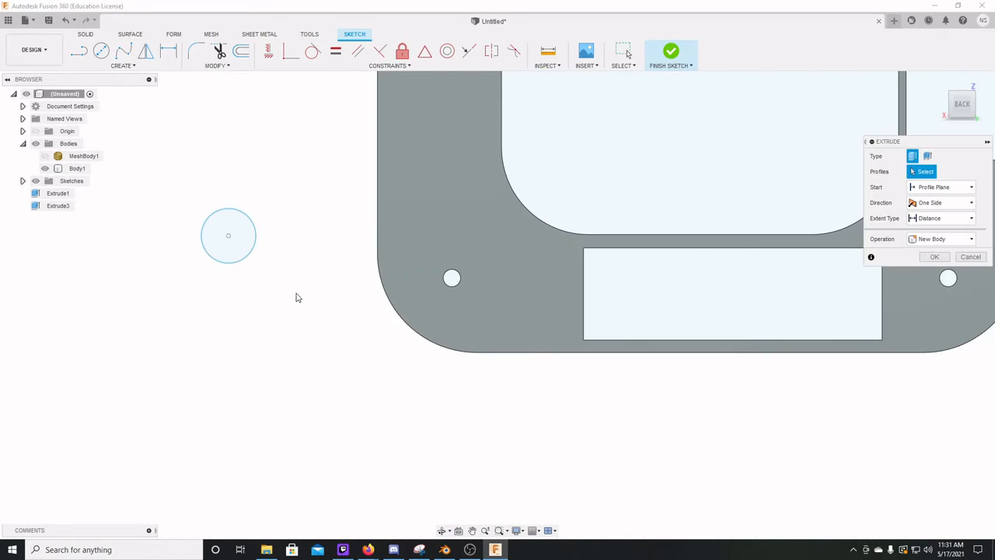
left_click(242, 234)
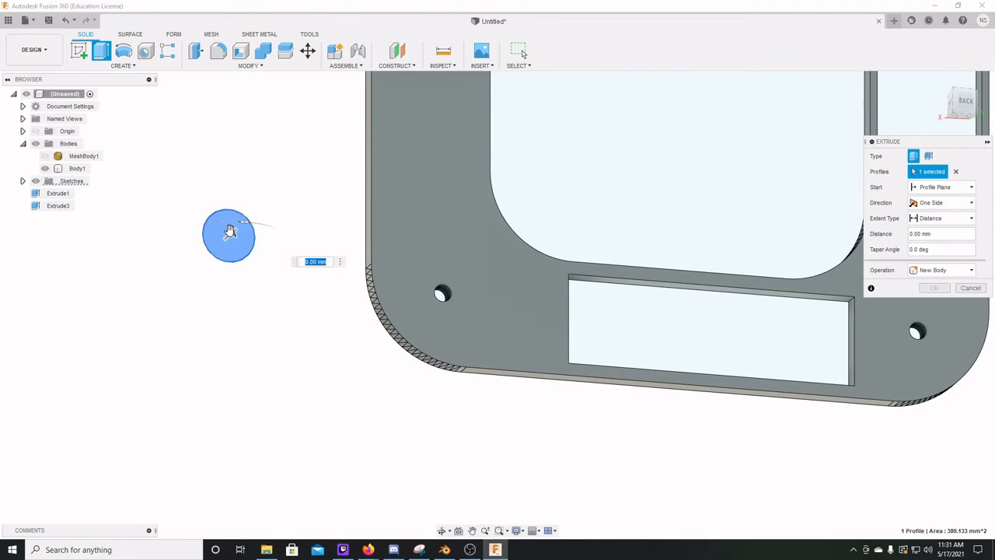
left_click_drag(231, 232, 260, 185)
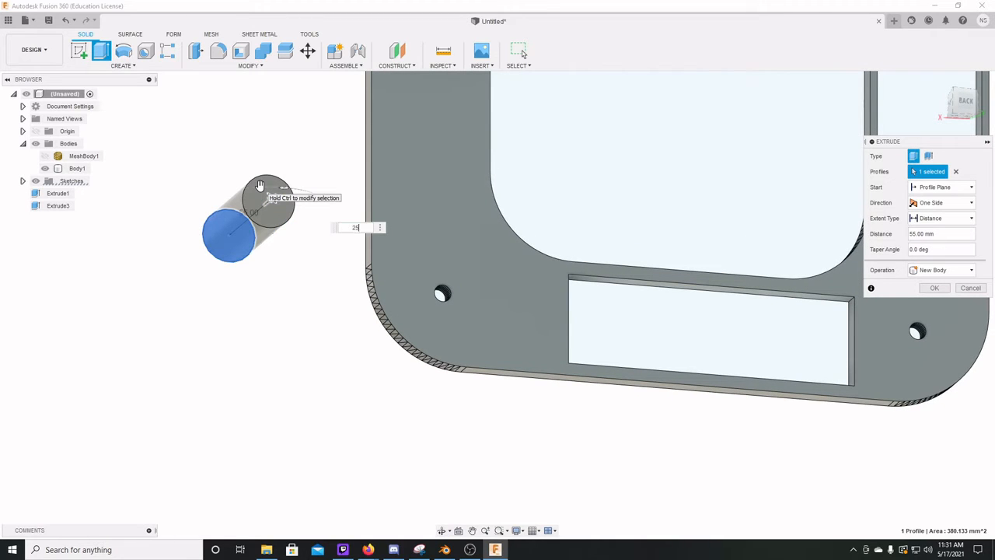
key("Return")
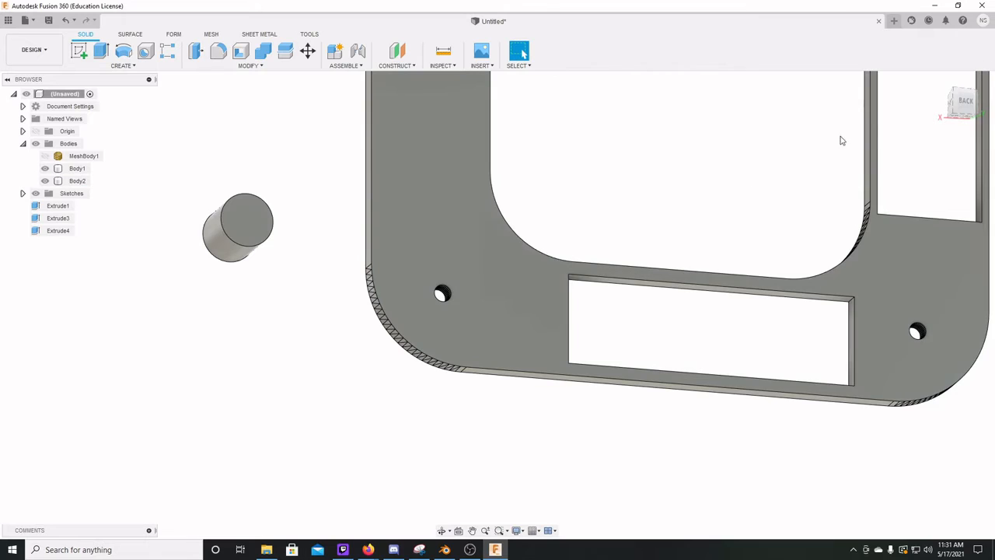
Undo the cylinder, the circle and rectangle sketch, and the rectangular cut, back to the open sketch around the pivot hole.
left_click(965, 102)
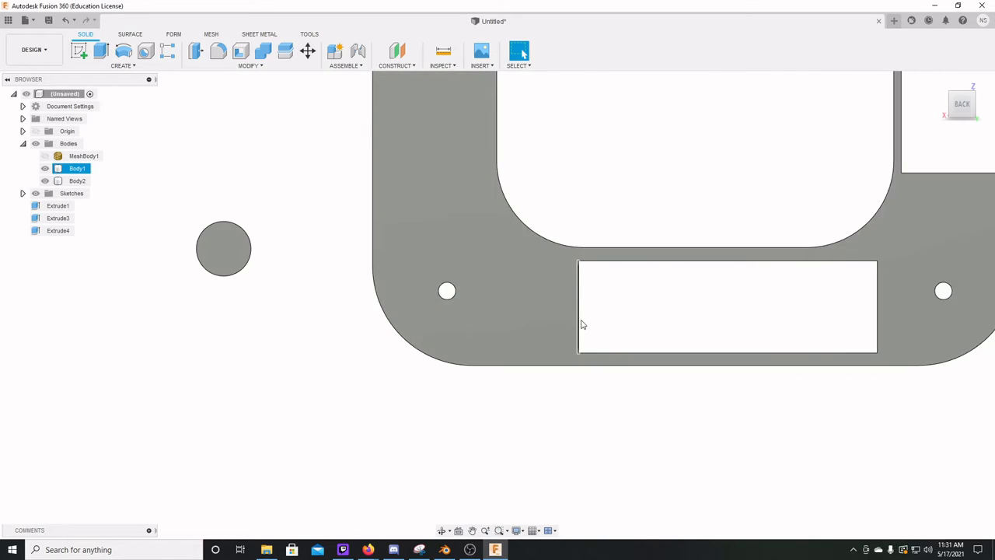
double_click(631, 347)
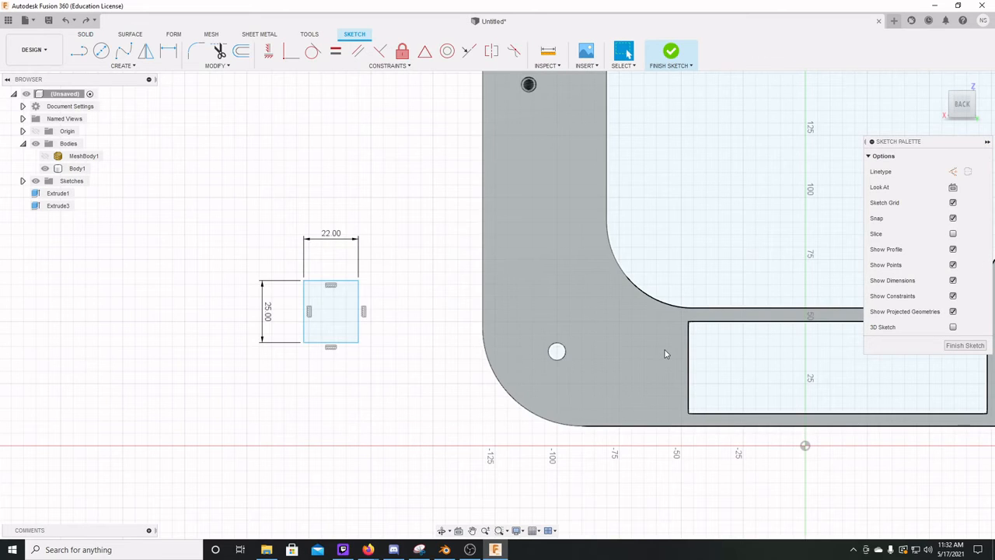
key("ctrl+z")
key("ctrl+z")
key("ctrl+z")
key("ctrl+z")
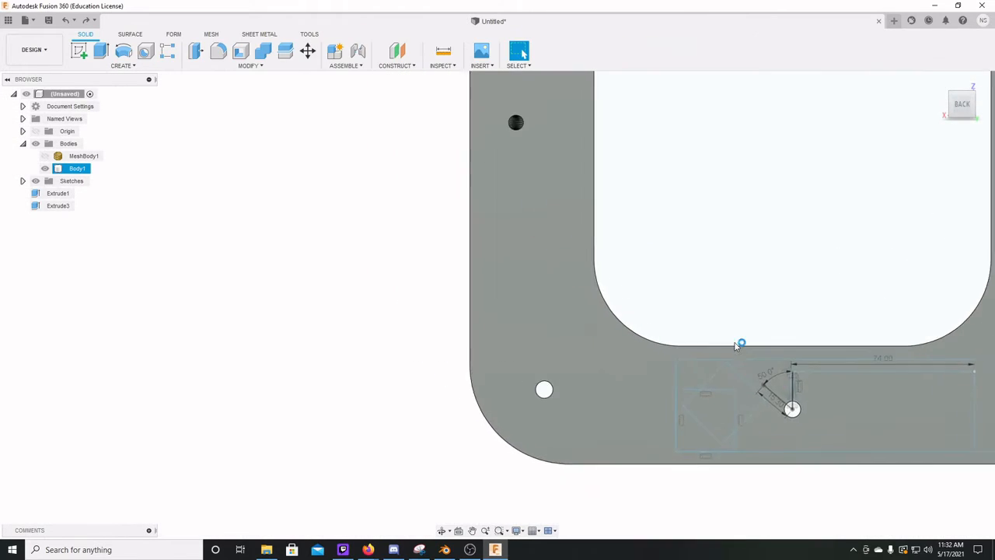
key("ctrl+z")
middle_click_drag(737, 347, 754, 364)
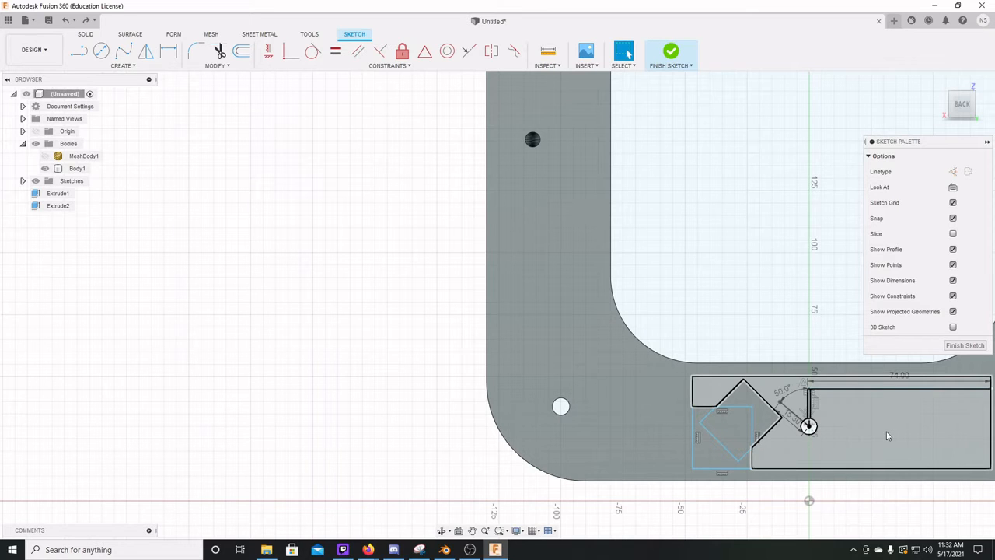
left_click(887, 436)
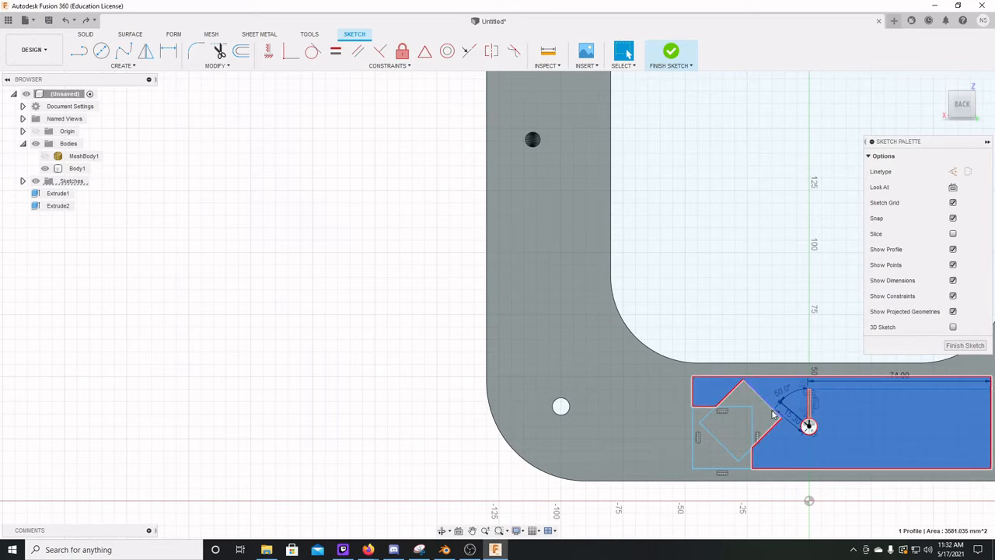
left_click(721, 431, "shift")
left_click(710, 451, "shift")
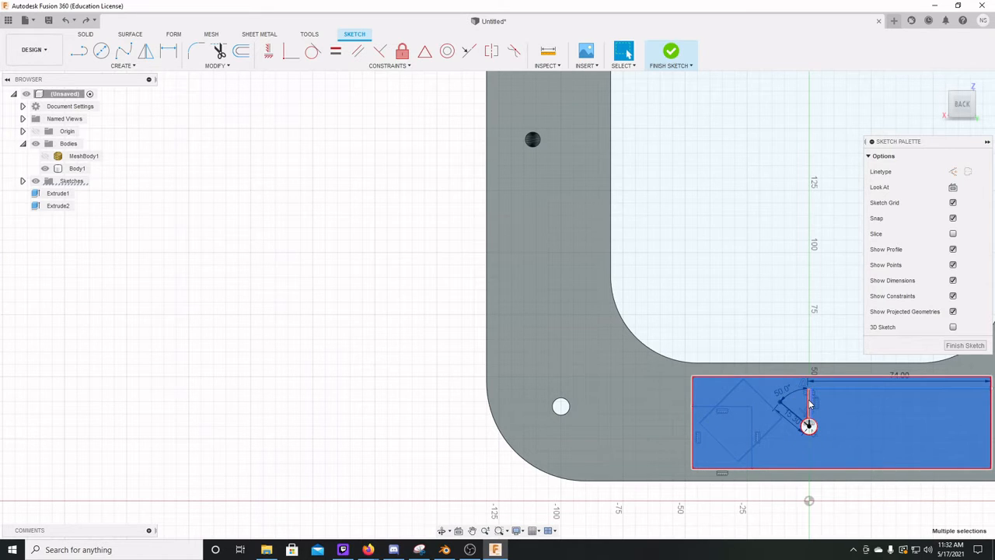
scroll(808, 402, "up", 5)
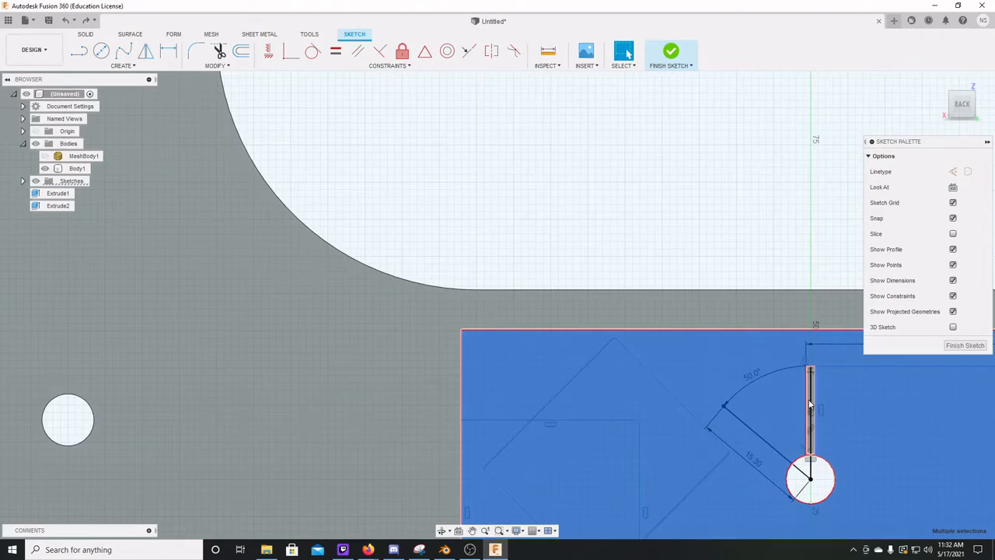
left_click(809, 403)
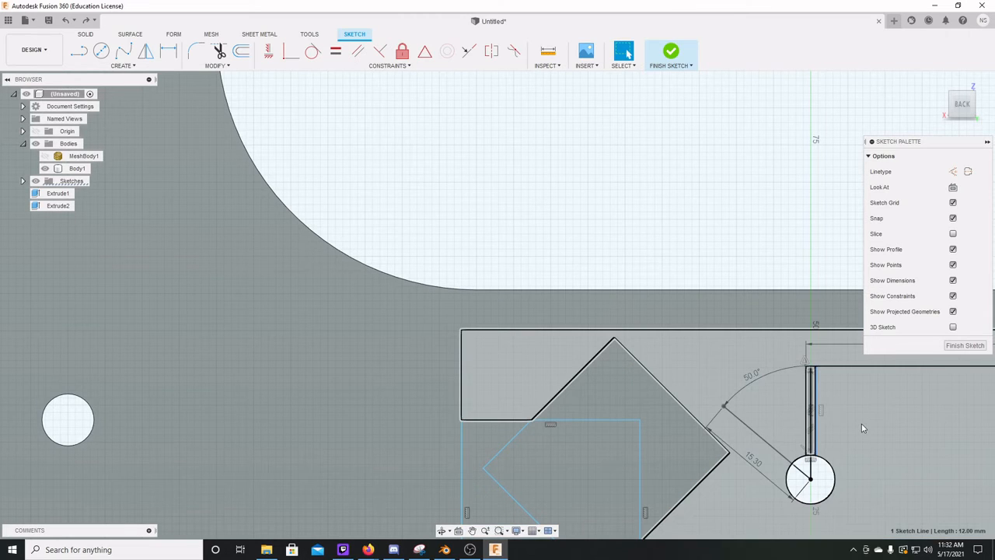
left_click(862, 419)
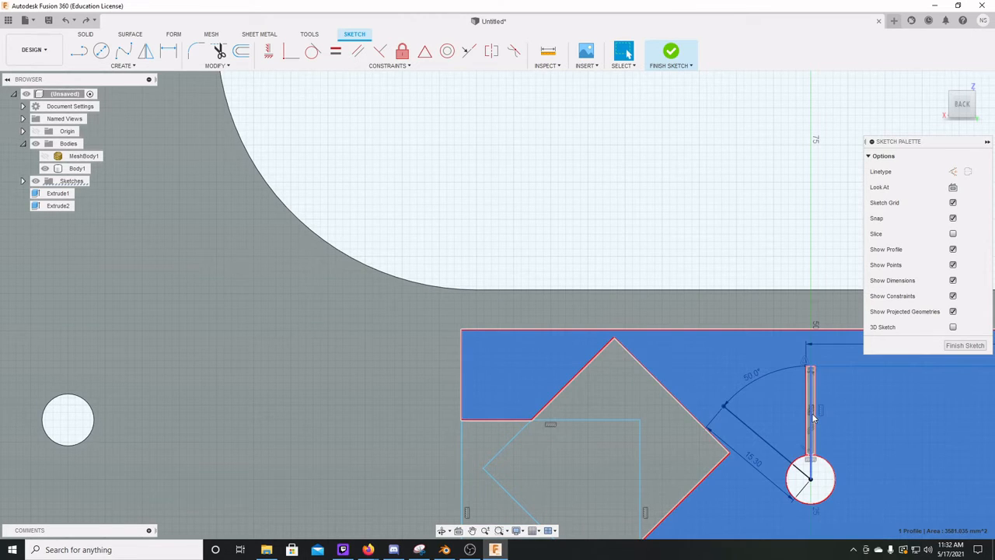
left_click(814, 418, "shift")
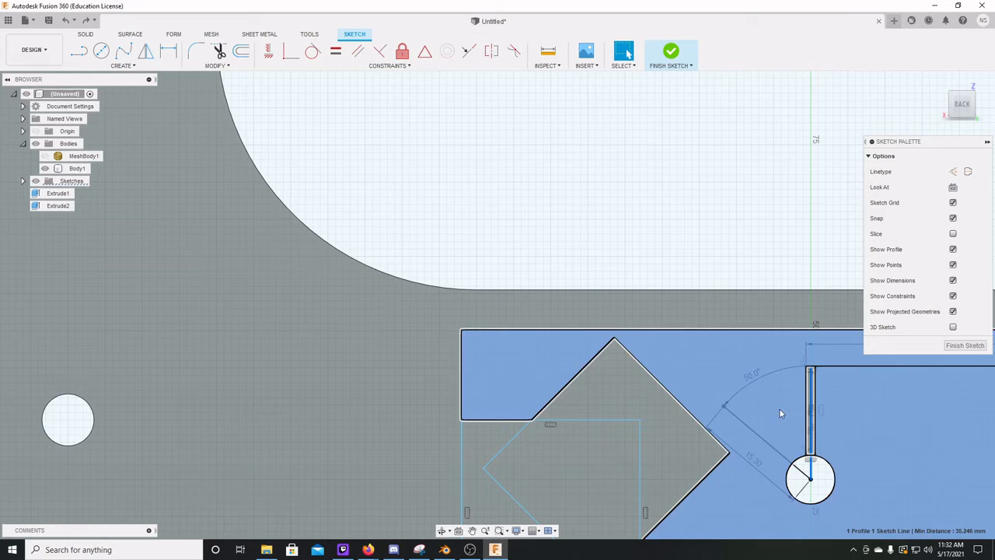
scroll(808, 416, "up", 8)
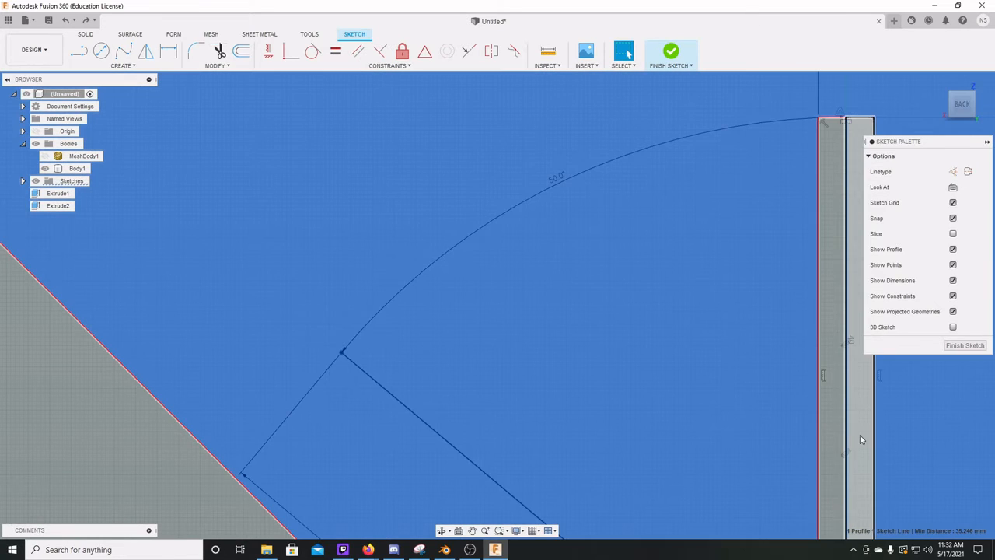
Select the sketch profiles, the vertical line above the pivot hole and the adjoining long horizontal line, and start Move/Copy on them.
left_click(859, 434)
left_click(834, 427, "shift")
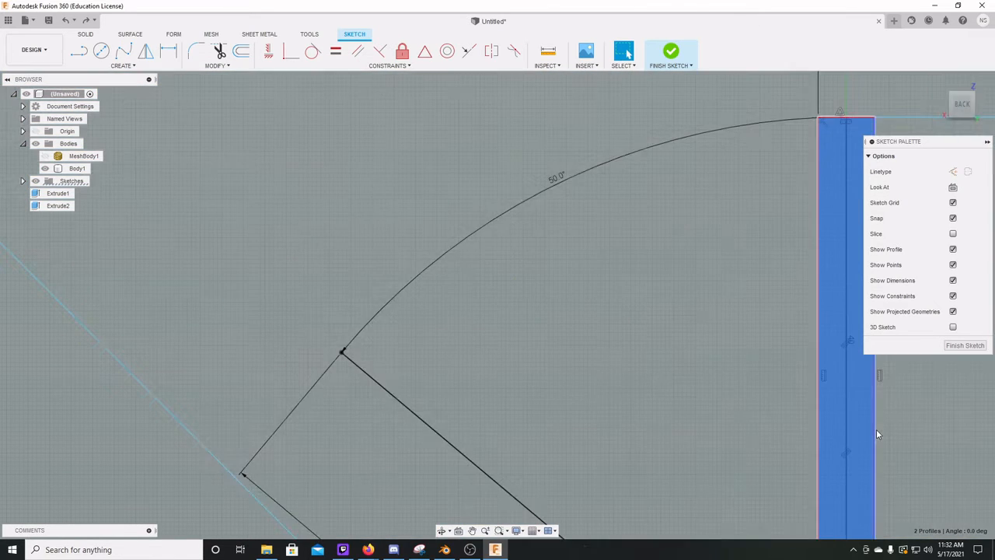
left_click(877, 429, "shift")
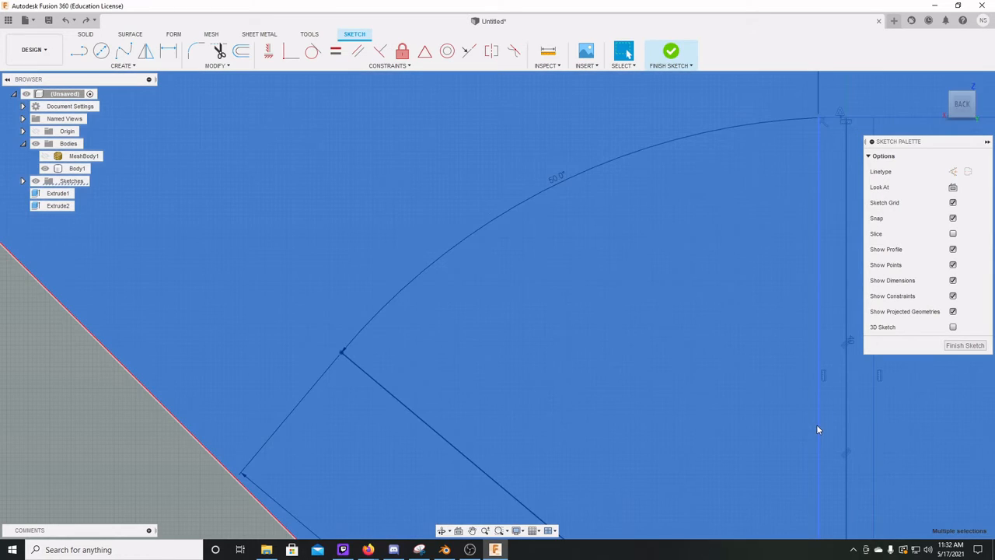
left_click(816, 426, "shift")
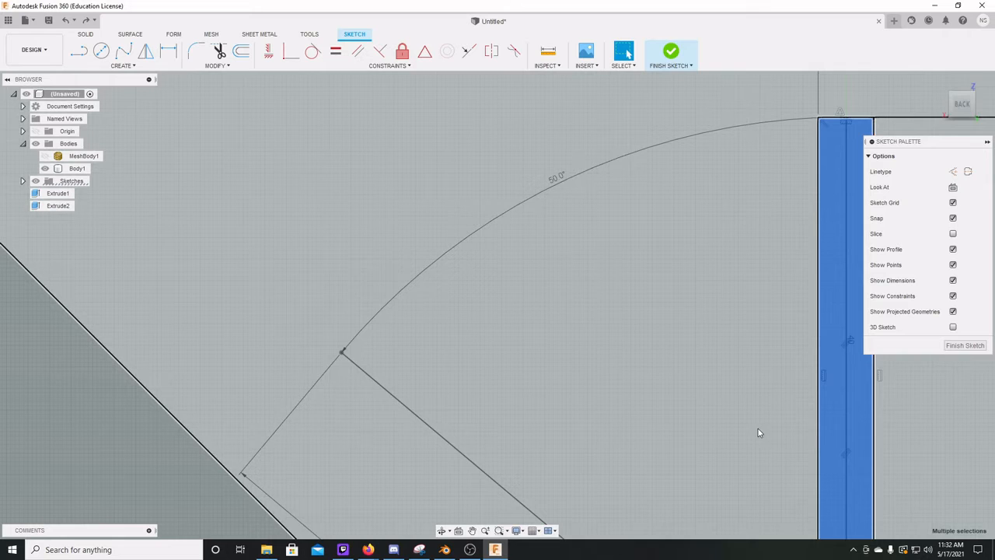
left_click(758, 429, "shift")
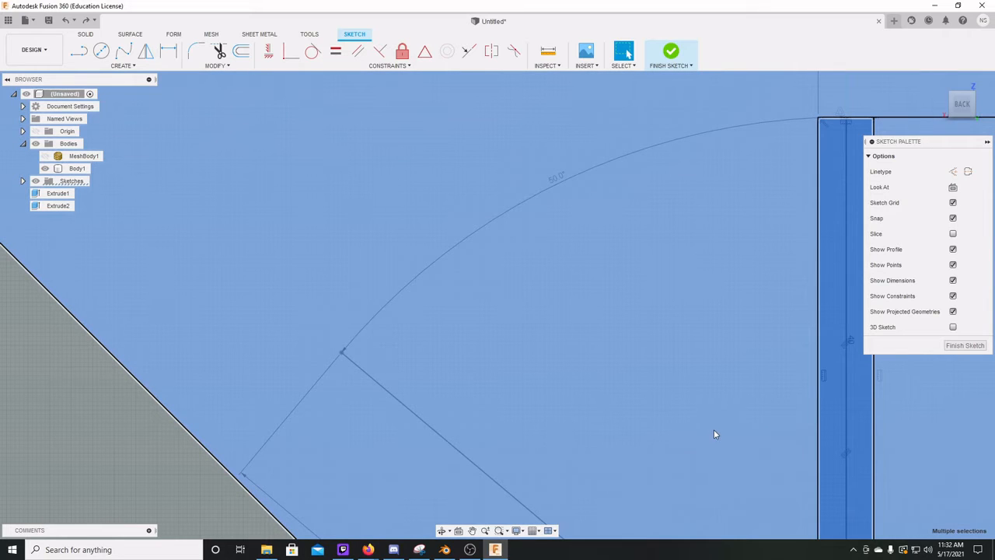
scroll(497, 400, "down", 5)
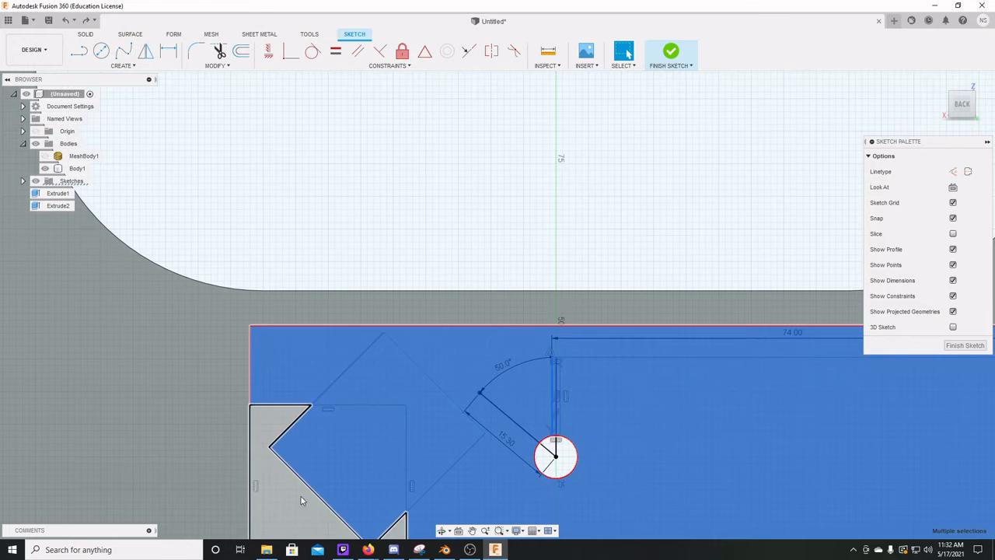
scroll(608, 411, "up", 2)
scroll(608, 410, "down", 6)
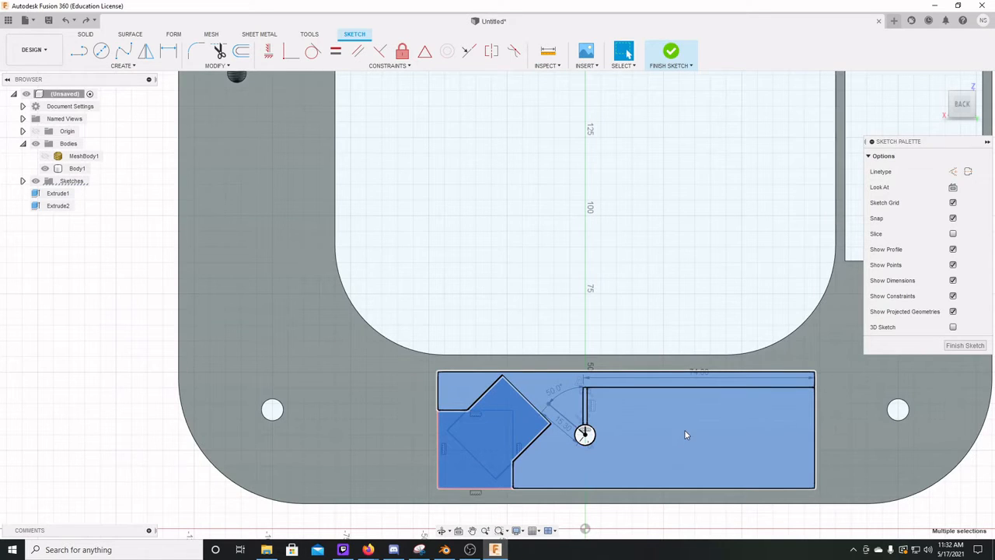
left_click(691, 393)
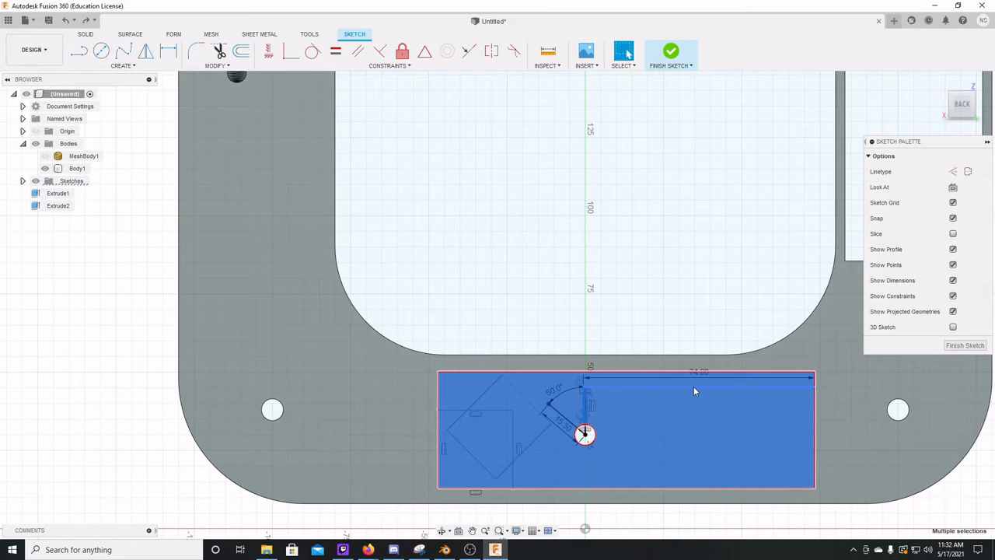
left_click(694, 387)
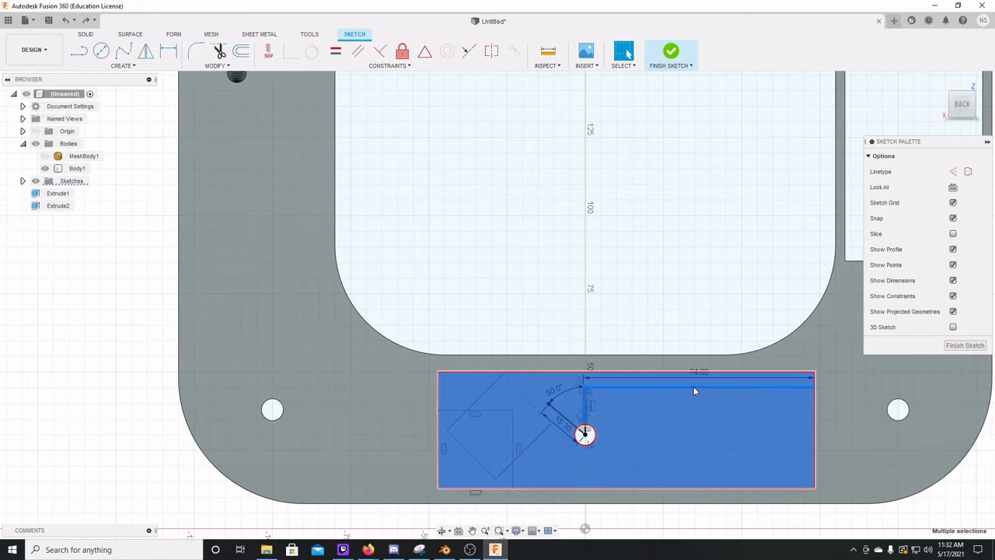
right_click(678, 425)
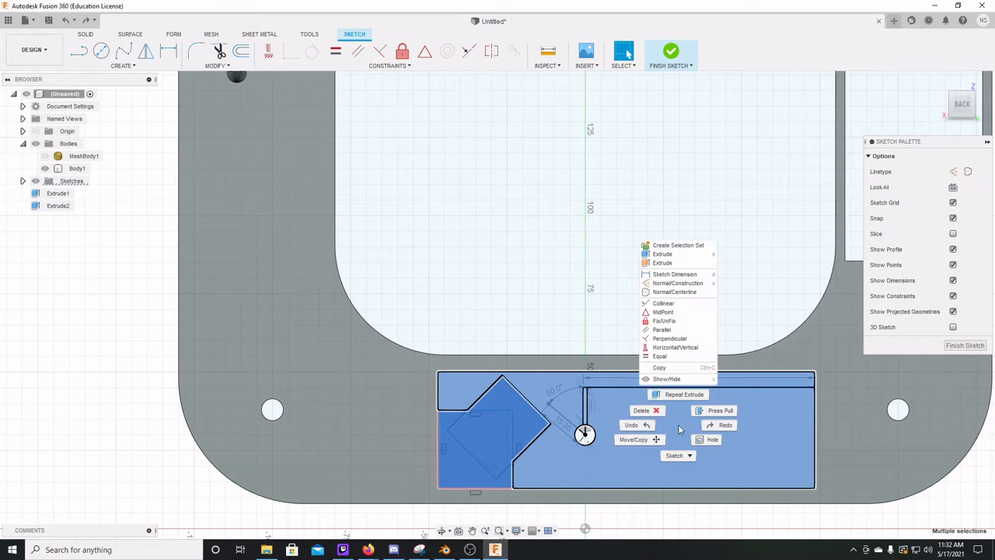
left_click(632, 440)
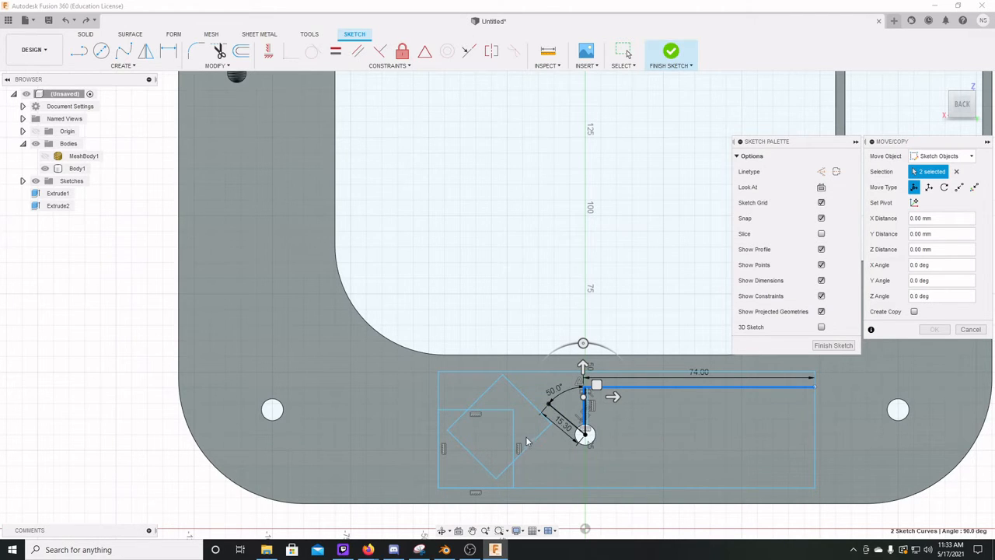
Add the lines of the tilted square, the upright square and the outer rectangle to the sketch objects being moved.
left_click(525, 398)
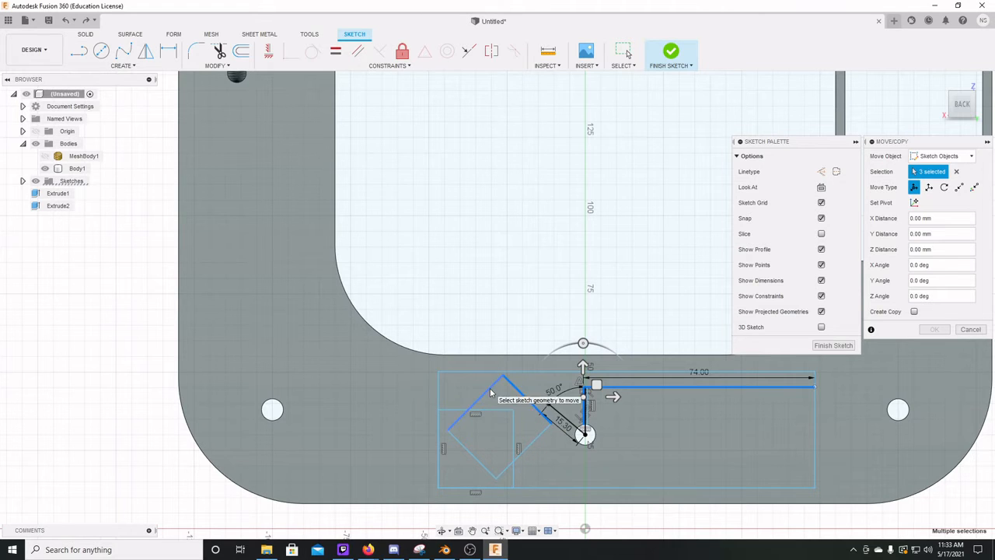
left_click(487, 391)
left_click(496, 410)
left_click(523, 449)
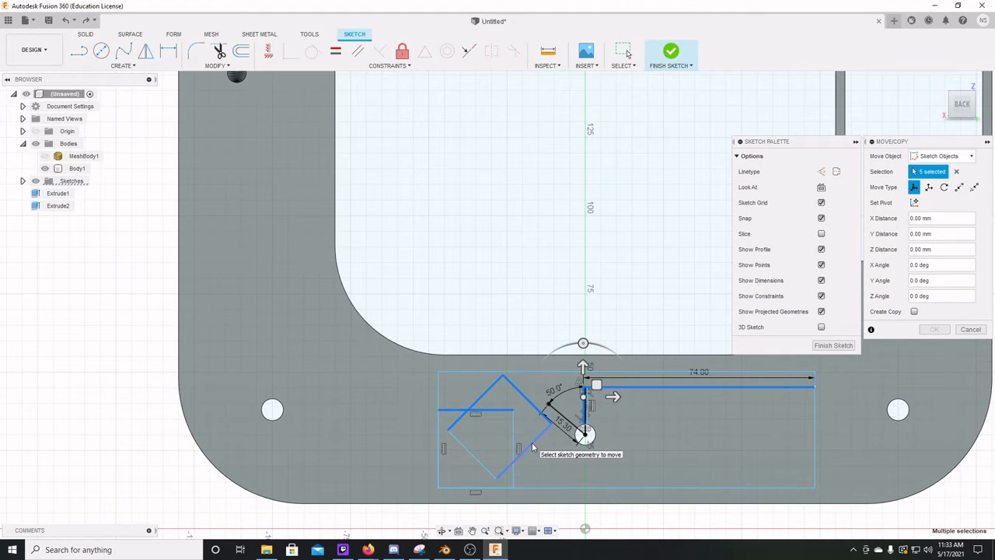
left_click(515, 451)
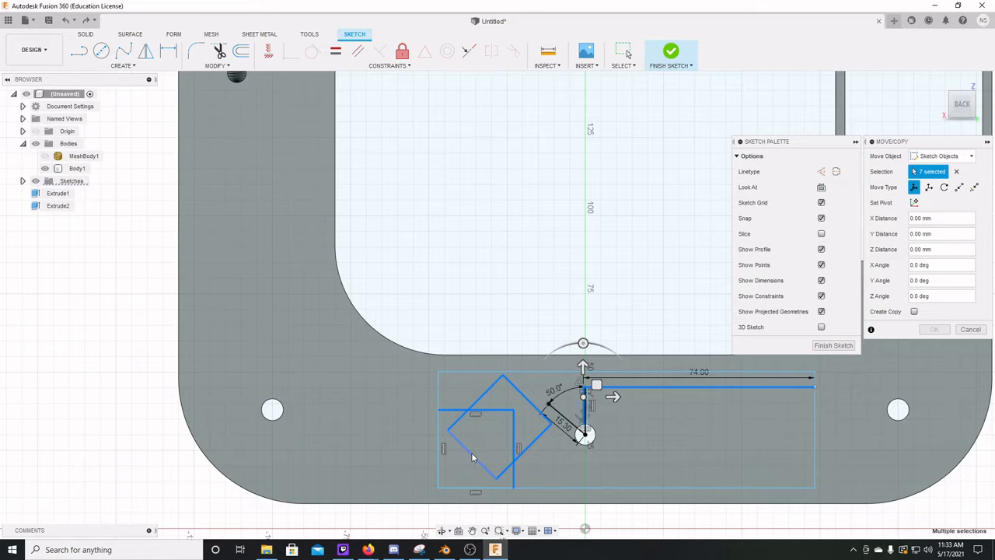
left_click(472, 454)
left_click(438, 442)
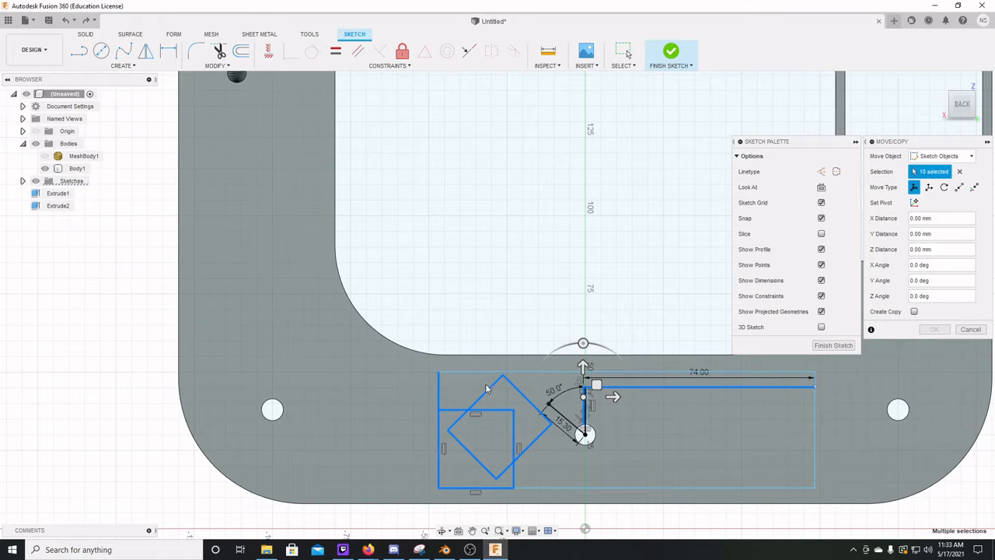
left_click(499, 374)
left_click(628, 486)
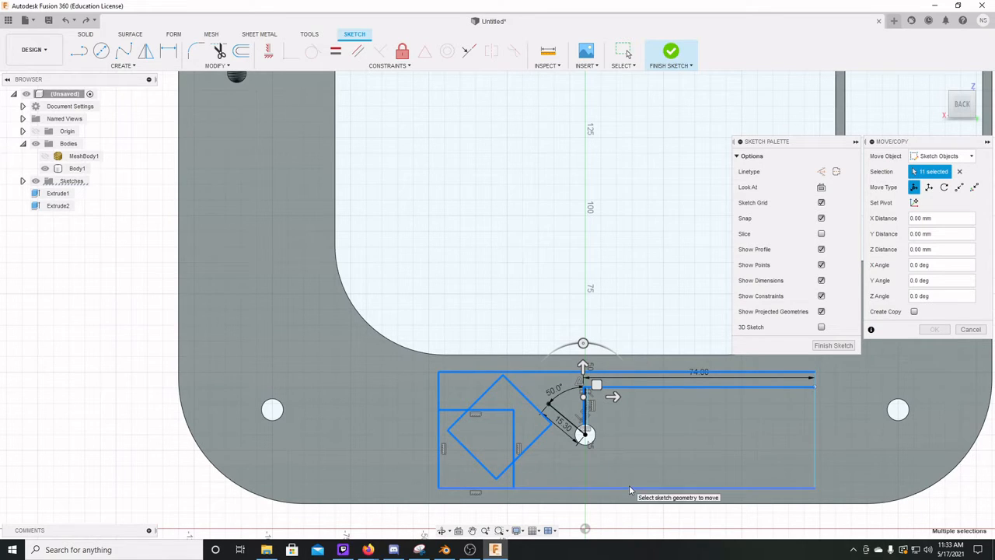
left_click(814, 460)
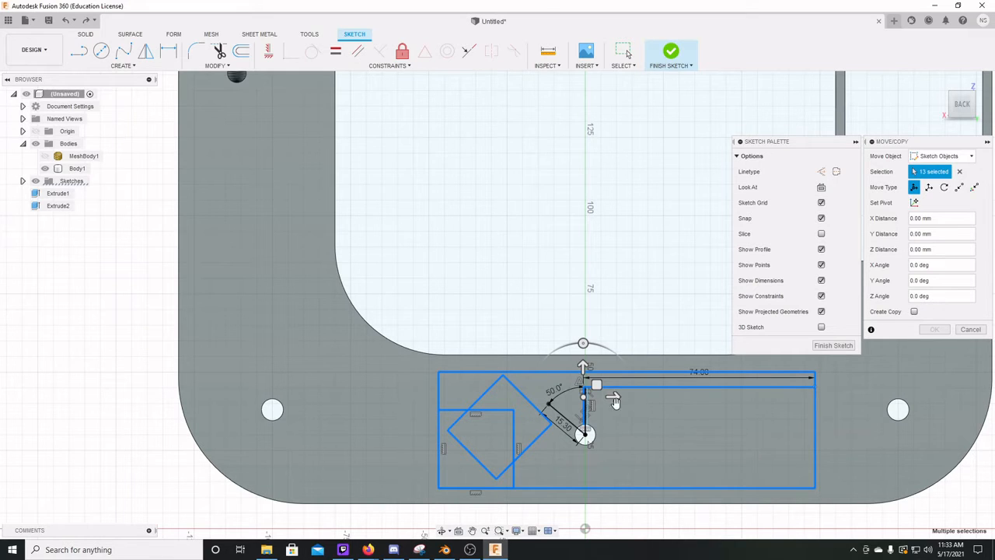
Move the selected outlines -40 mm along X and flip them by -180° about the Y axis.
mouse_move(613, 396)
left_mouse_down()
mouse_move(458, 386)
mouse_move(506, 393)
mouse_move(490, 396)
left_mouse_up()
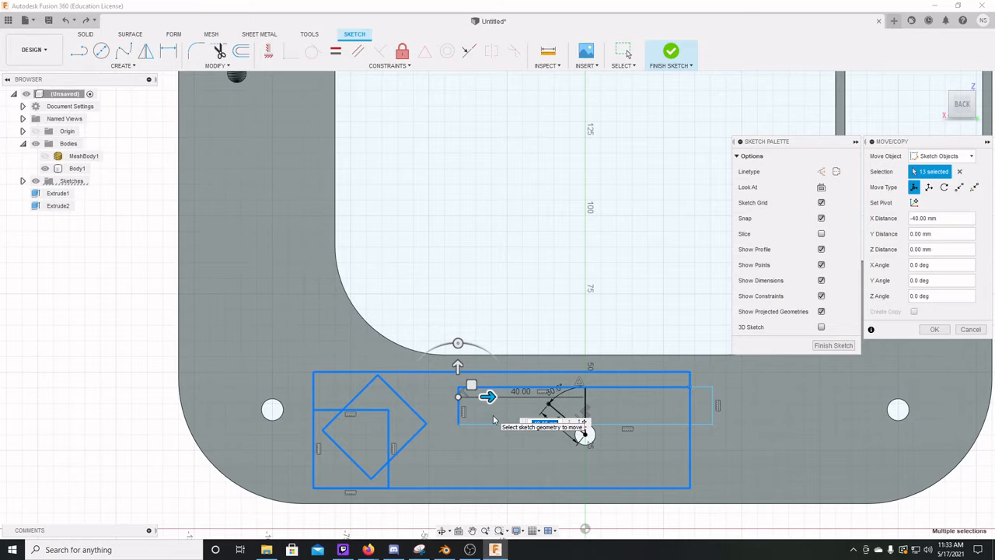
middle_click_drag(494, 422, 477, 460, "shift")
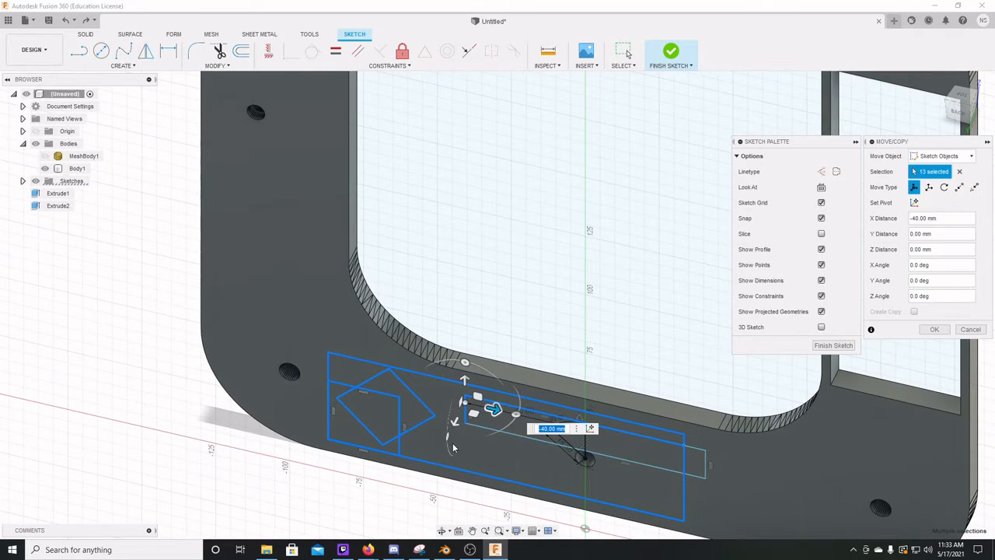
mouse_move(510, 418)
left_mouse_down()
mouse_move(446, 437)
mouse_move(404, 408)
mouse_move(403, 366)
mouse_move(399, 381)
left_mouse_up()
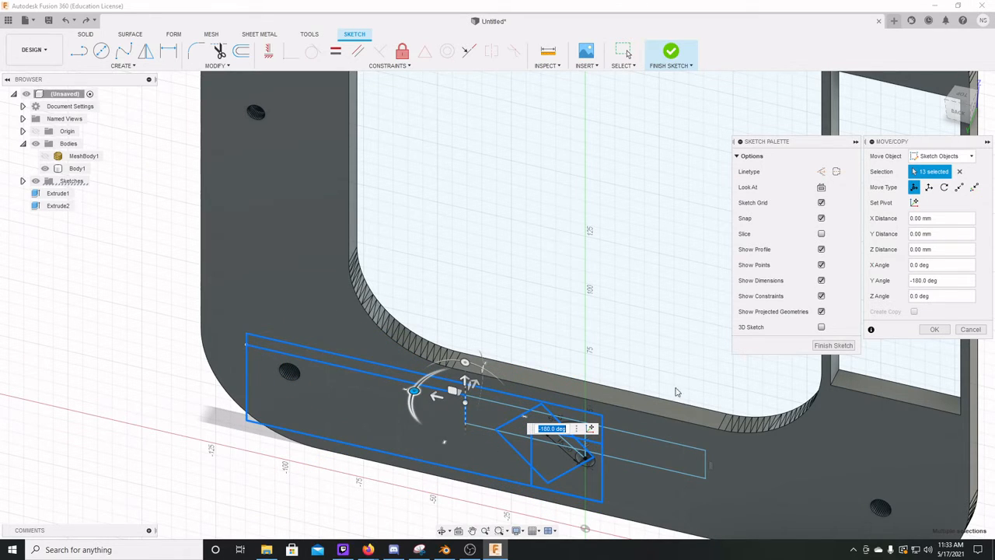
Move the flipped sketch outlines about -40 mm along X to bring their vertical line near the pivot hole's centre.
middle_click_drag(646, 391, 658, 356, "shift")
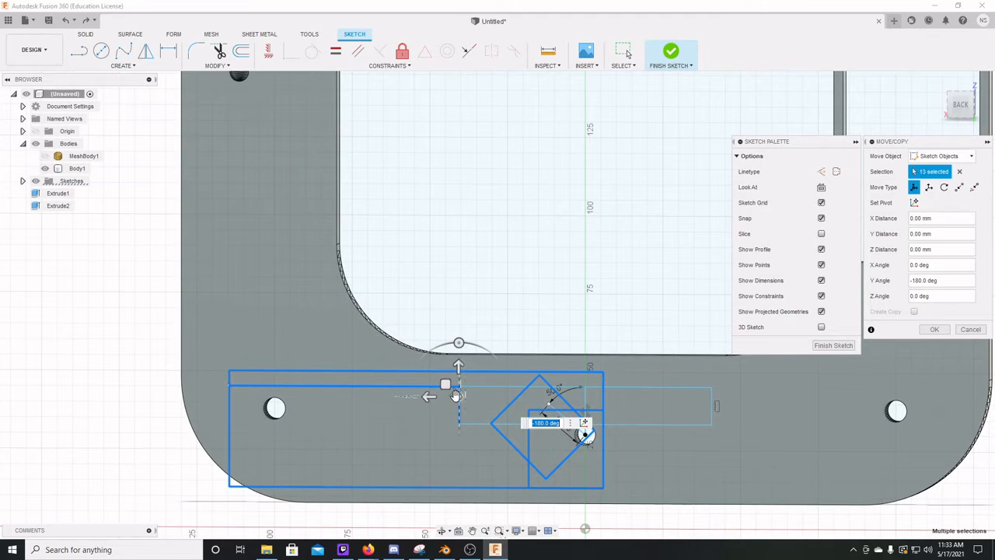
mouse_move(429, 396)
left_mouse_down()
mouse_move(597, 397)
mouse_move(553, 397)
left_mouse_up()
scroll(579, 429, "up", 3)
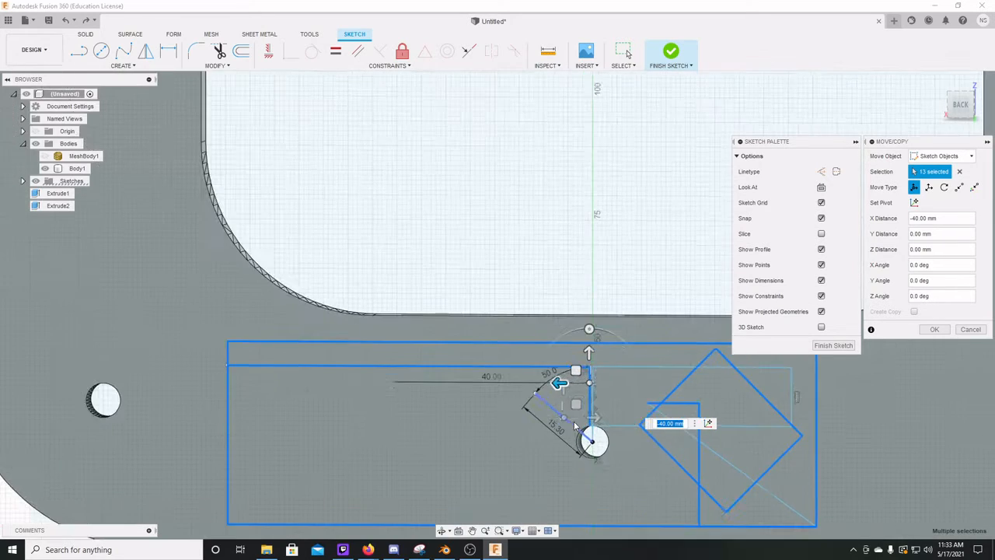
scroll(579, 429, "up", 2)
scroll(567, 400, "up", 2)
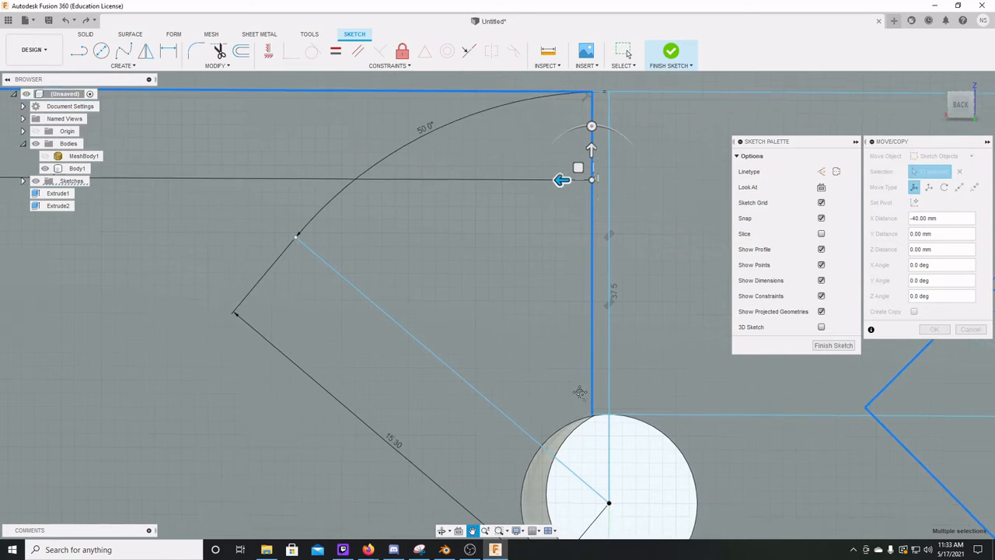
left_click(959, 107)
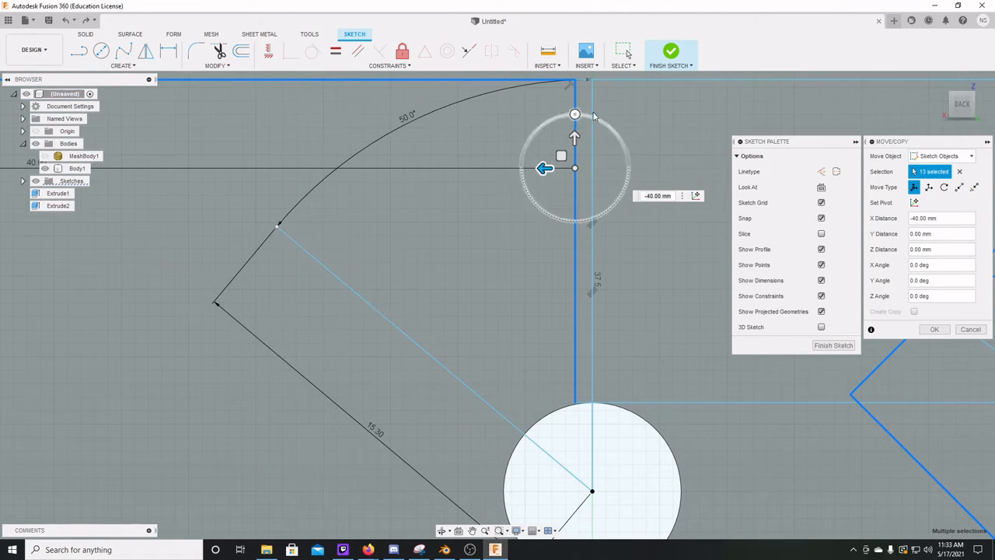
left_click_drag(542, 168, 563, 171)
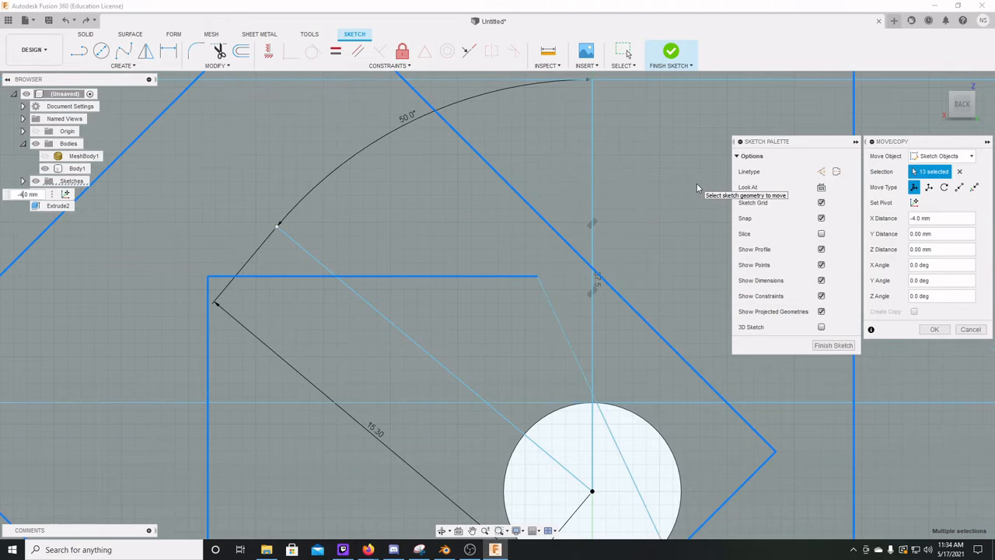
Set the outlines' X distance to -40.65 mm, aligning their vertical line with the pivot hole's centre, and accept the move.
type("1")
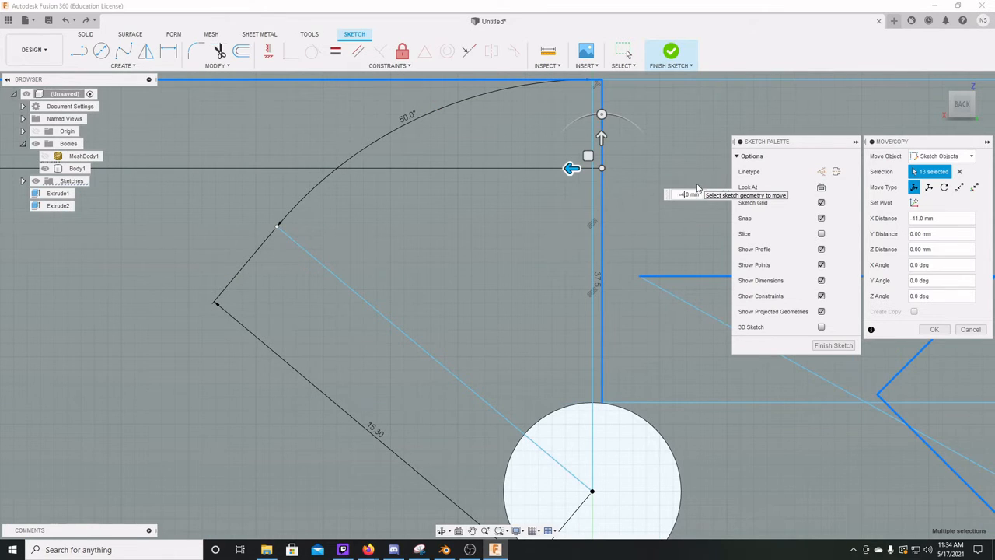
key("BackSpace")
type("0")
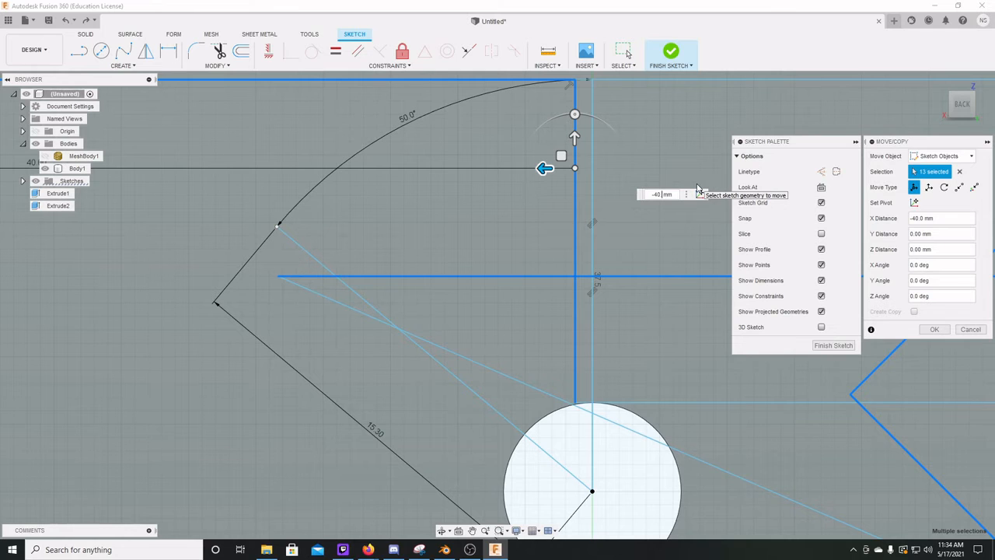
type(".8")
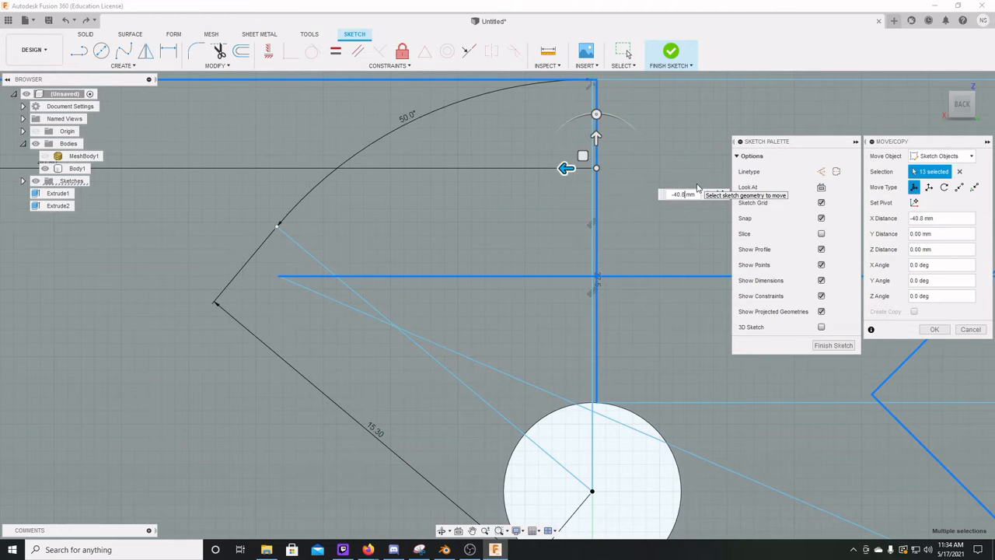
type(".7")
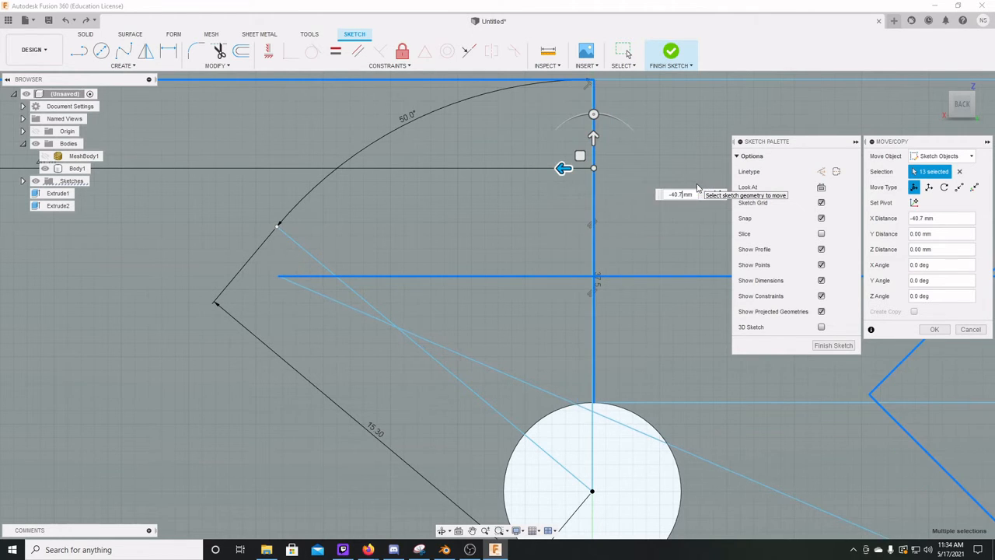
type(".65")
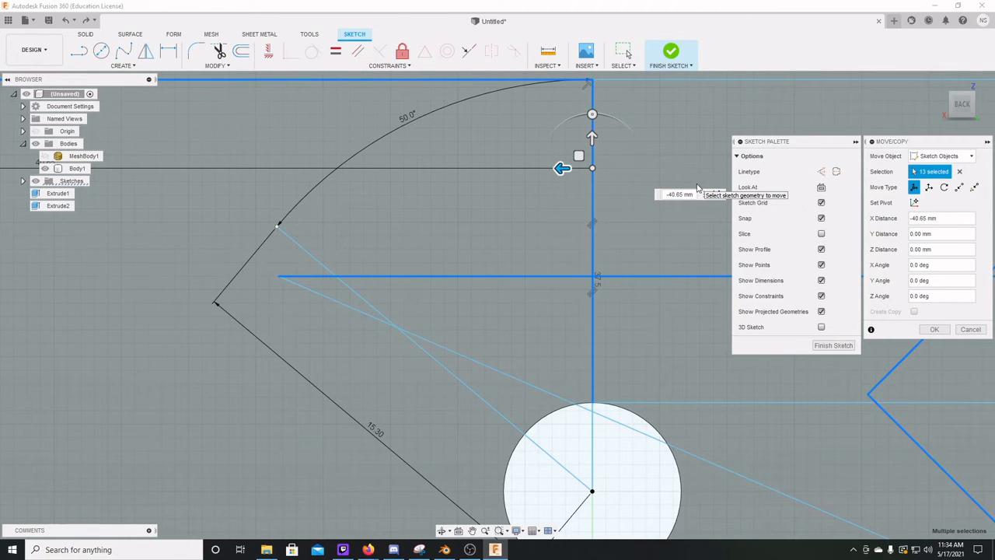
scroll(626, 403, "down", 8)
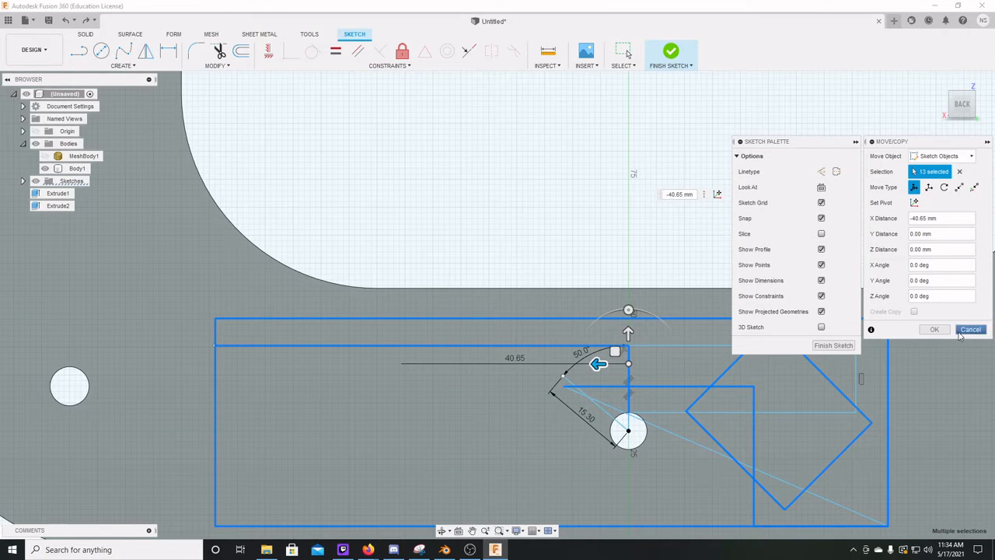
left_click(934, 328)
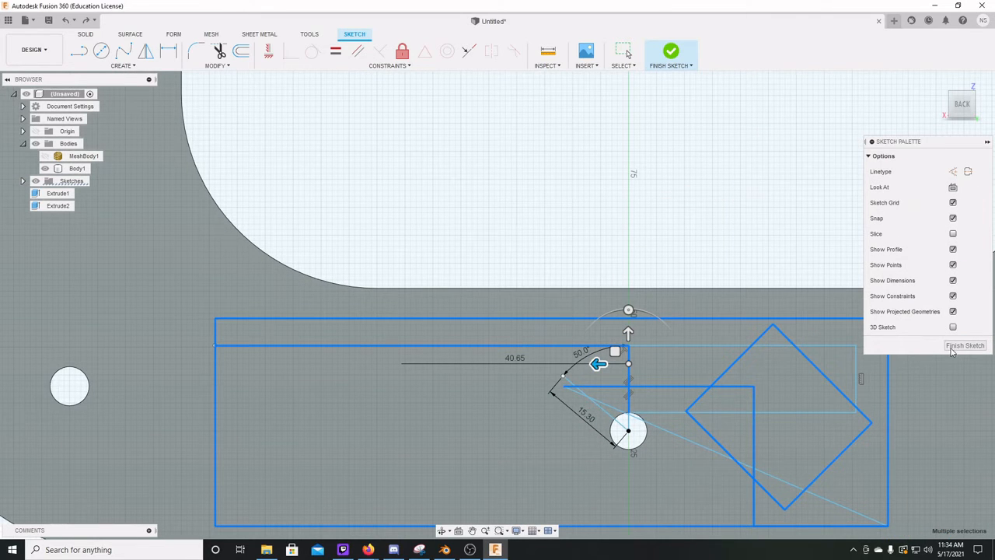
Finish the sketch and select the profiles in the outer rectangle's upper strip and around the tilted square.
scroll(640, 420, "down", 4)
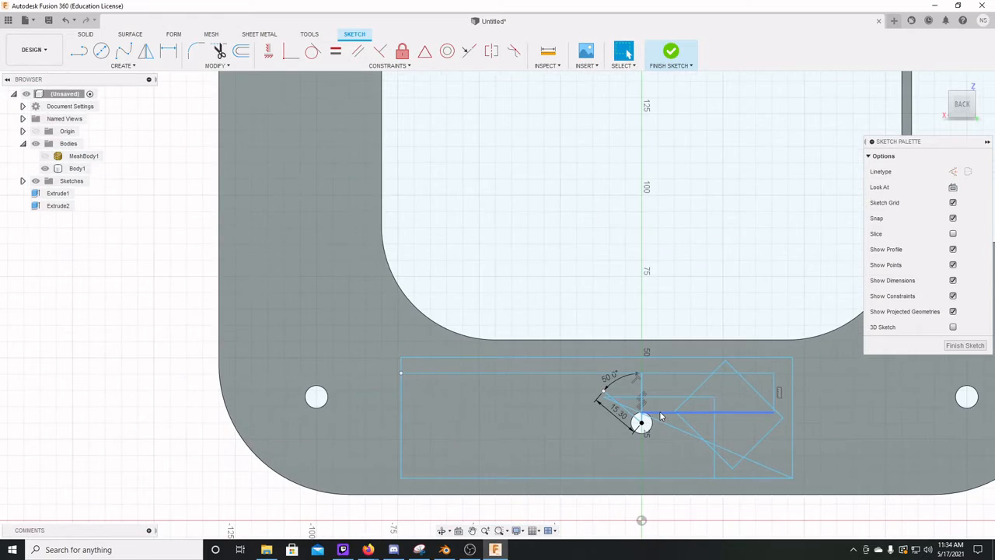
left_click(965, 345)
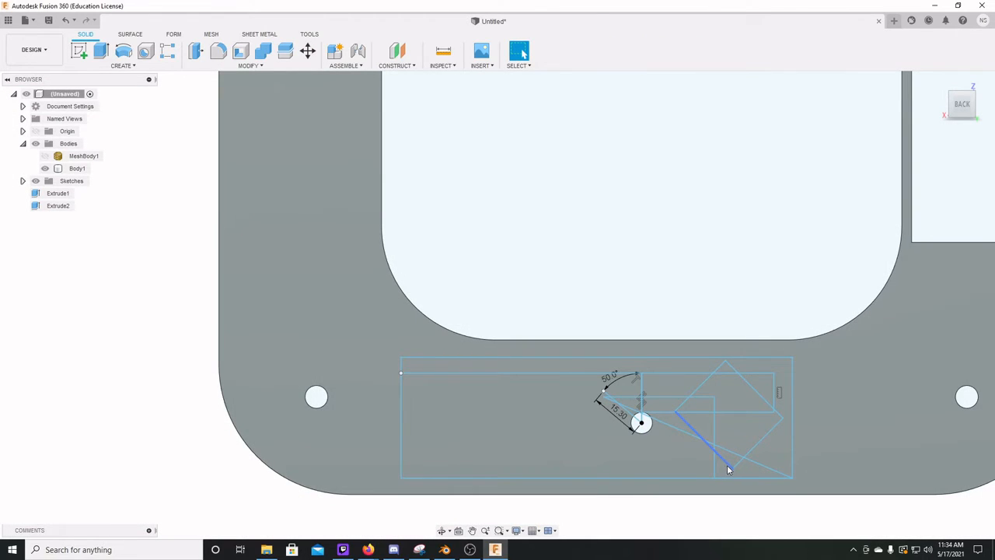
left_click(754, 471)
left_click(778, 456, "ctrl")
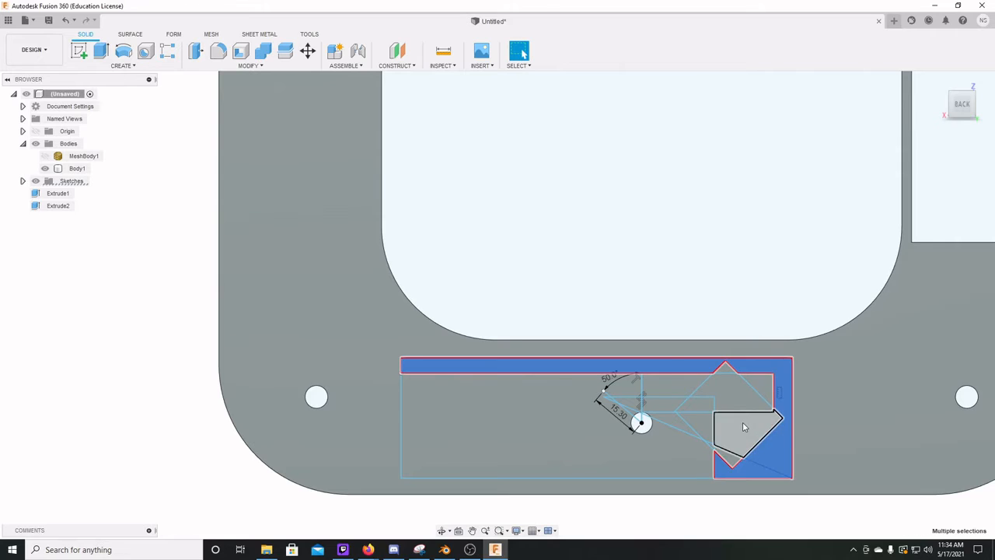
left_click(744, 429, "ctrl")
left_click(728, 457, "ctrl")
left_click(740, 403, "ctrl")
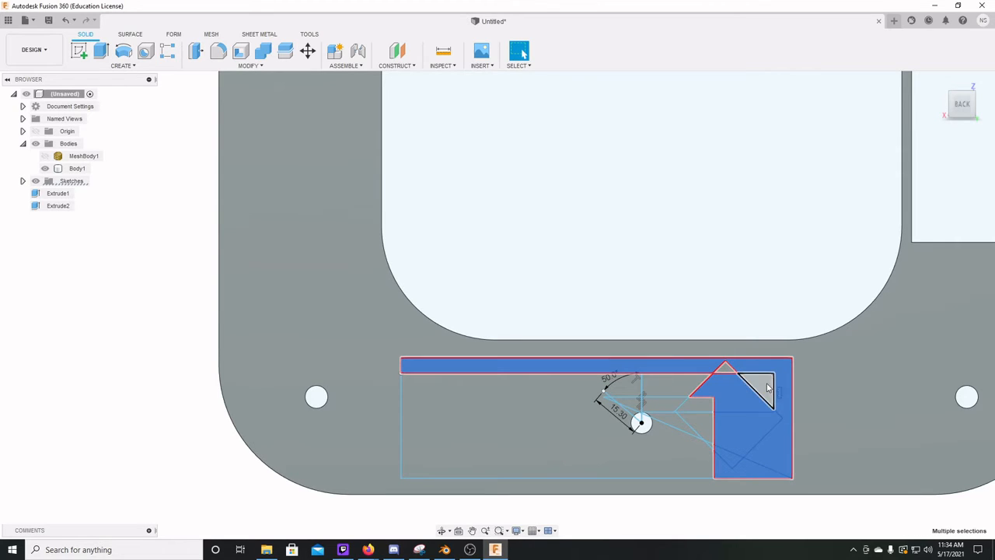
Add the profiles around the pivot hole, the large remaining area and the trapezoid above the hole to the selection.
left_click(695, 421, "ctrl")
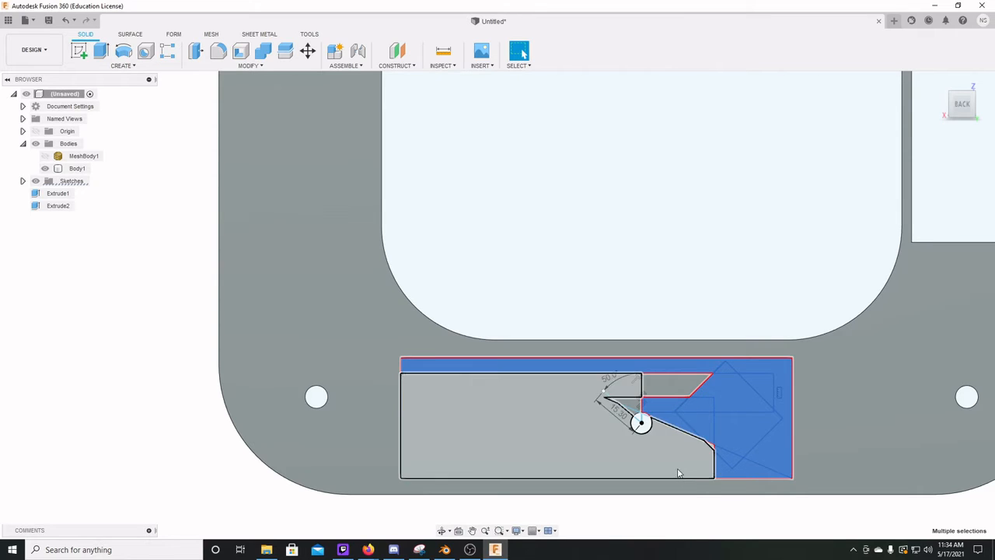
left_click(644, 413, "ctrl")
left_click(633, 404, "ctrl")
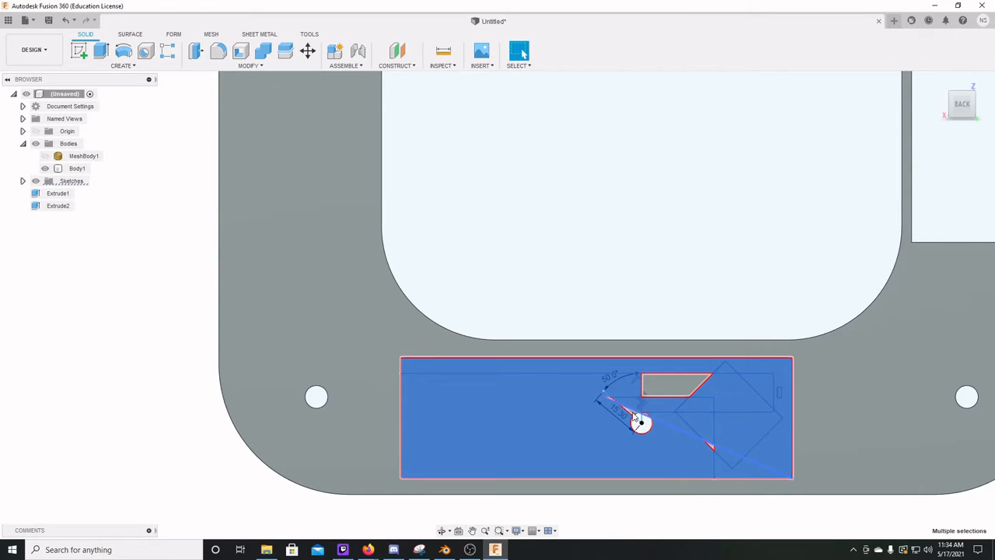
left_click(633, 415, "ctrl")
left_click(669, 383, "ctrl")
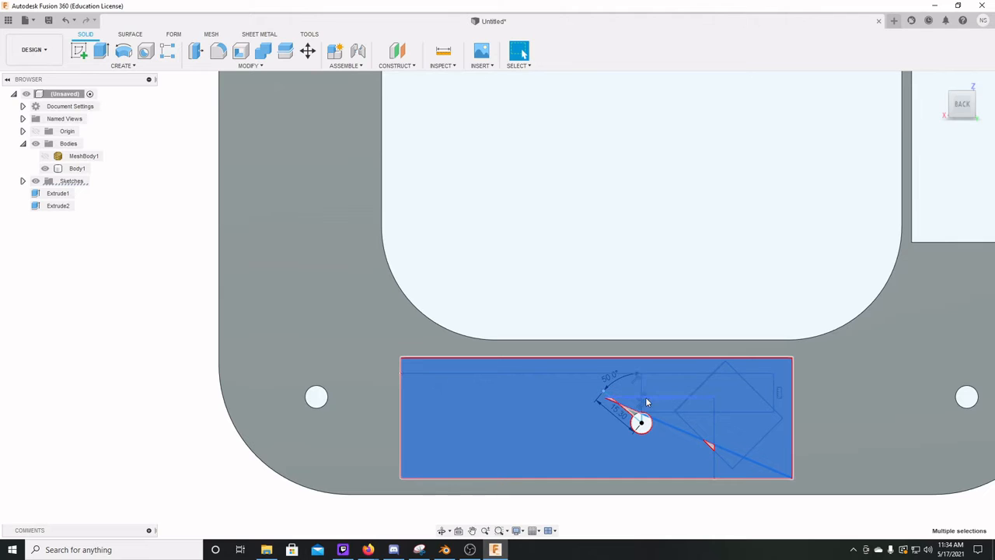
Add the small leftover slivers beside the pivot hole and along the long diagonal line to the profile selection.
scroll(628, 417, "down", 3)
scroll(621, 418, "up", 2)
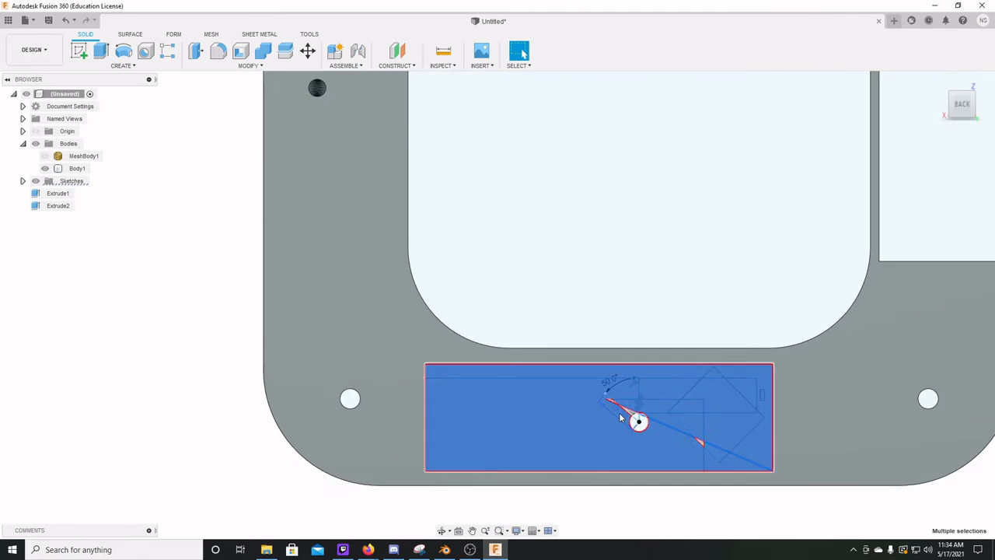
scroll(620, 417, "up", 8)
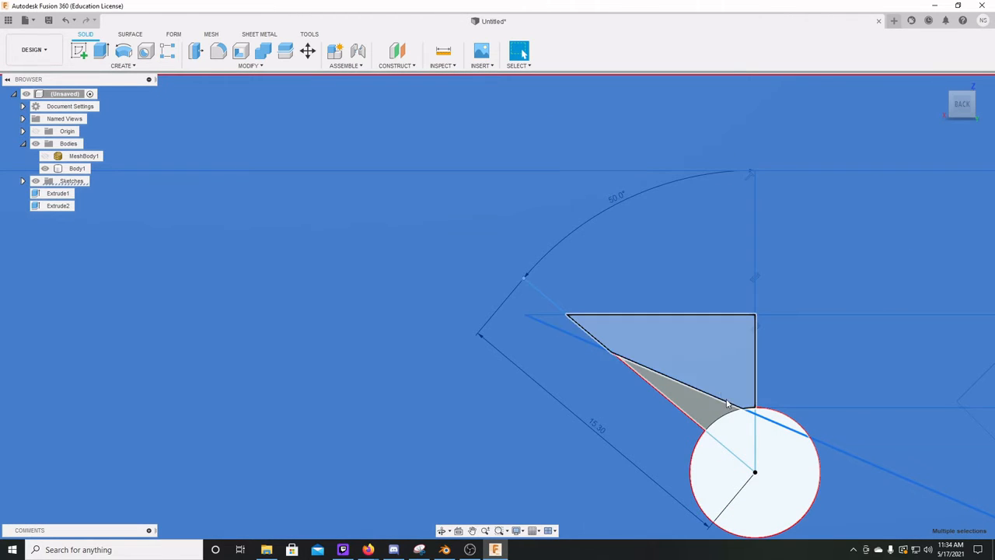
left_click(701, 417, "ctrl")
scroll(723, 448, "up", 1)
scroll(723, 447, "down", 6)
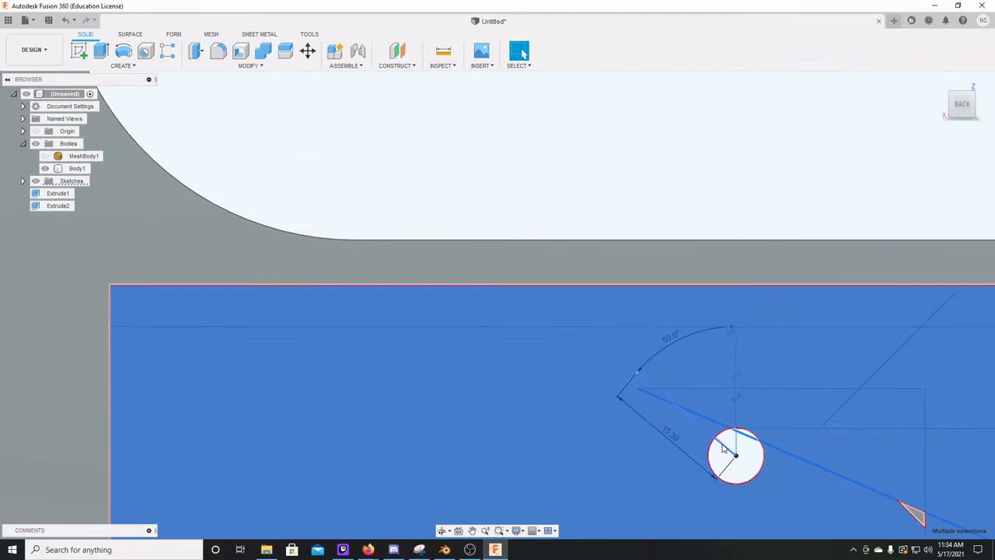
scroll(898, 499, "up", 3)
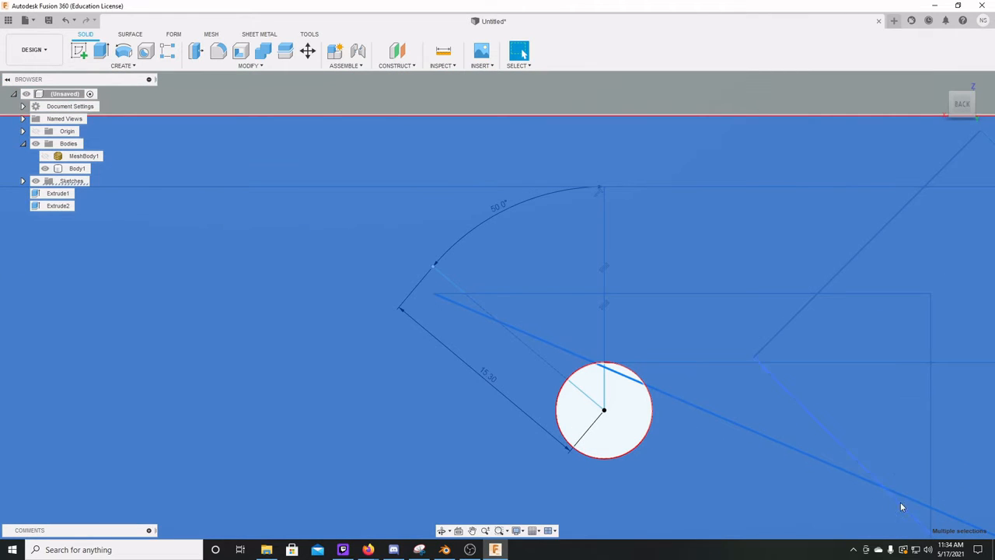
scroll(619, 425, "up", 1)
scroll(620, 424, "down", 6)
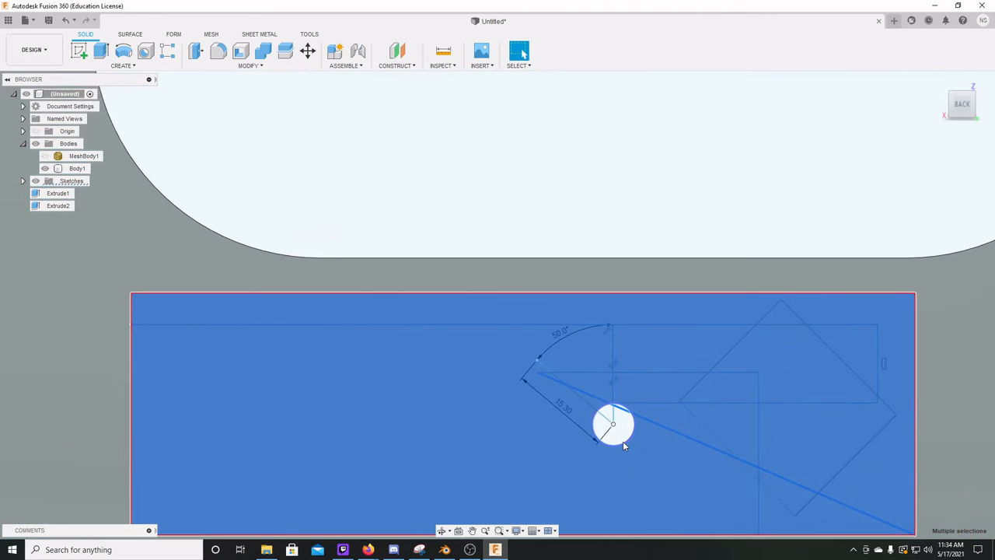
Extrude the selected rectangular area about 44 mm through the frame's lower edge as a cut.
key("e")
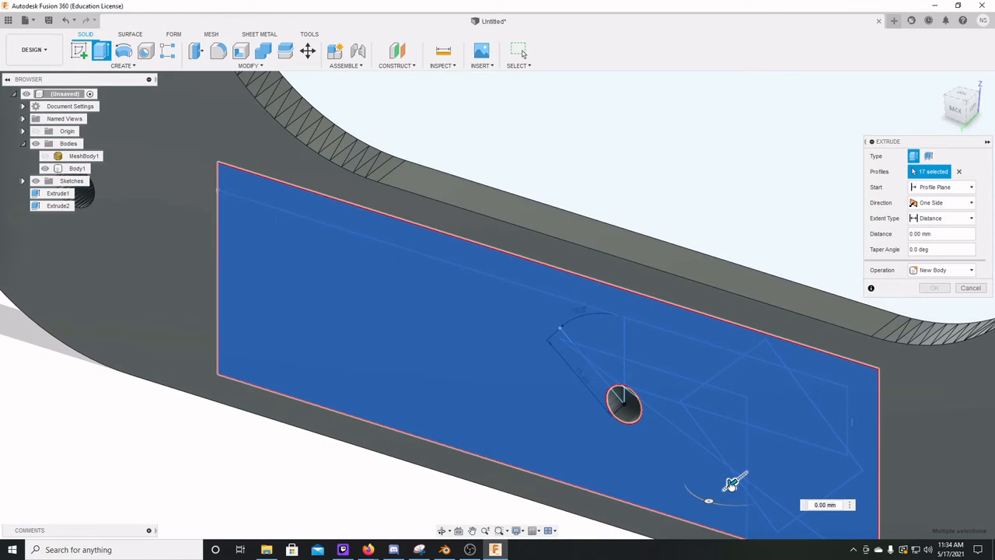
left_click_drag(732, 483, 876, 354)
key("Return")
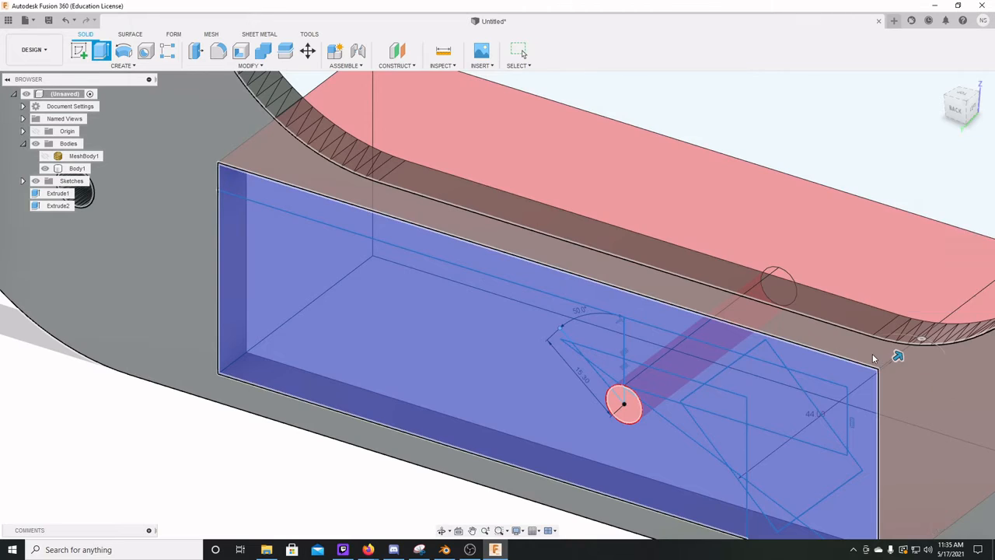
Show the frame from the front and create a new sketch on its front face.
left_click(957, 107)
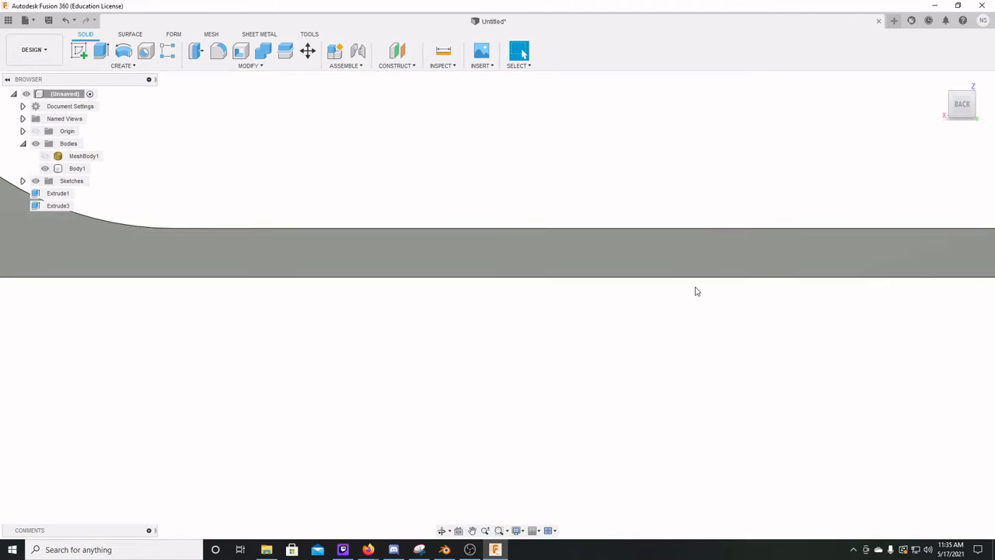
scroll(677, 327, "down", 10)
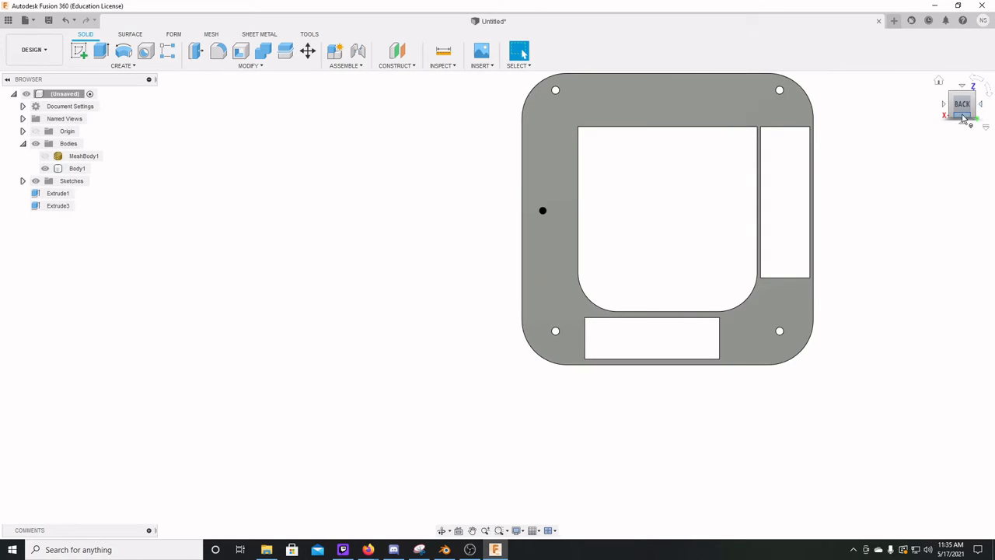
left_click(975, 108)
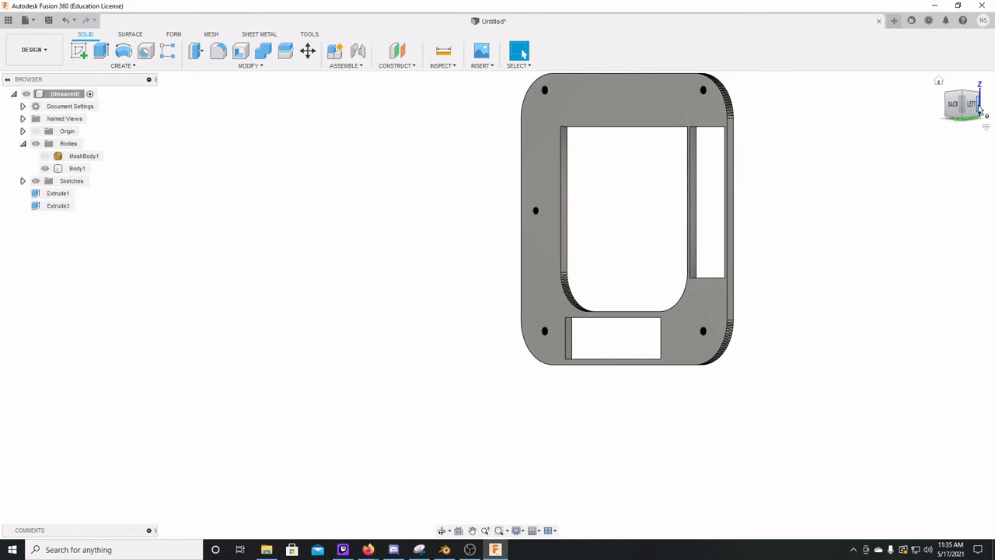
left_click(981, 112)
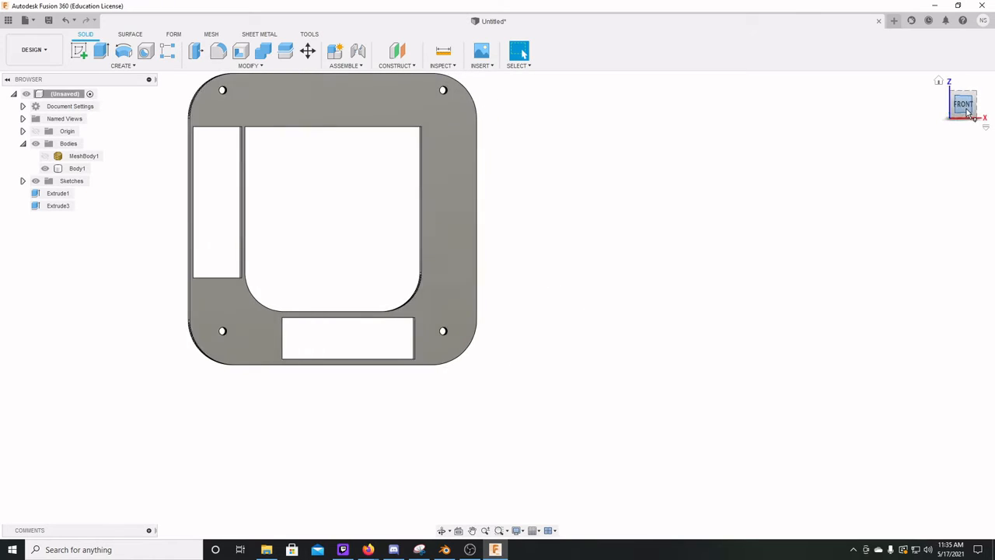
middle_click_drag(389, 268, 606, 283)
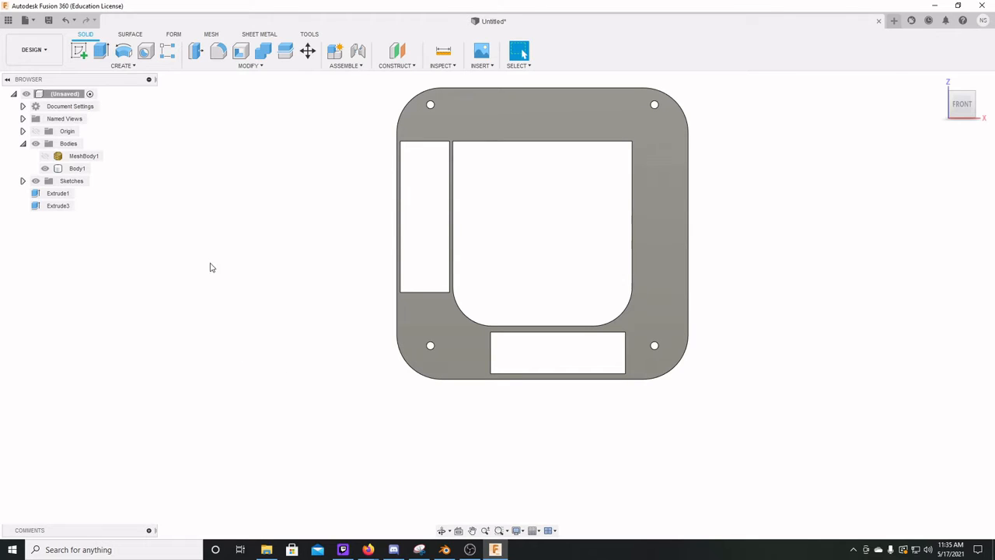
left_click(433, 323)
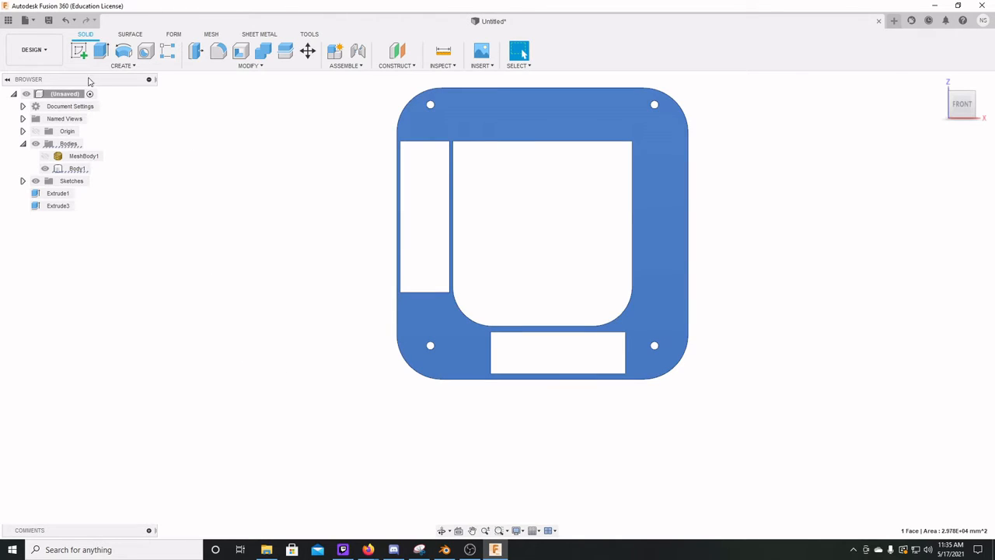
left_click(81, 52)
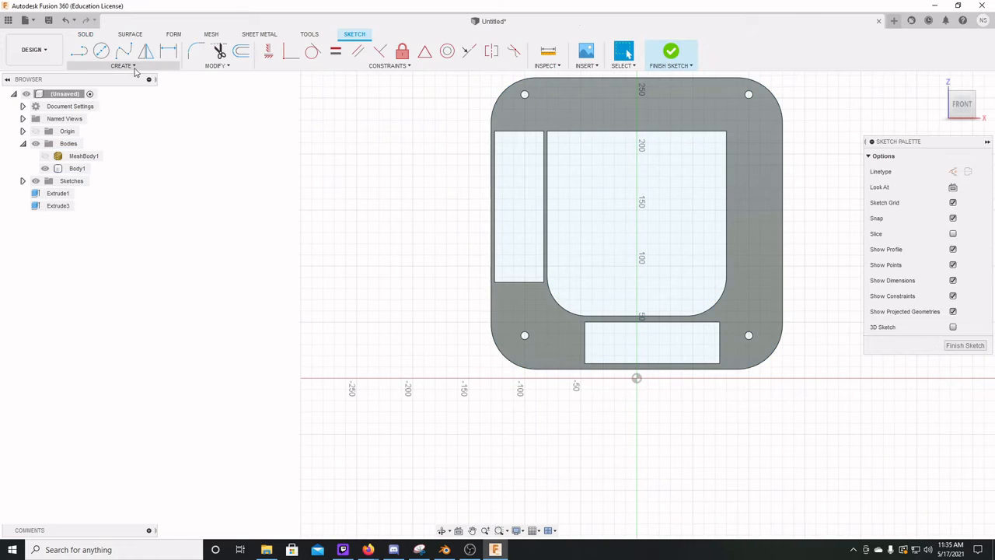
Draw a 22 mm diameter circle in the empty area beside the frame's left edge.
left_click(126, 65)
mouse_move(115, 101)
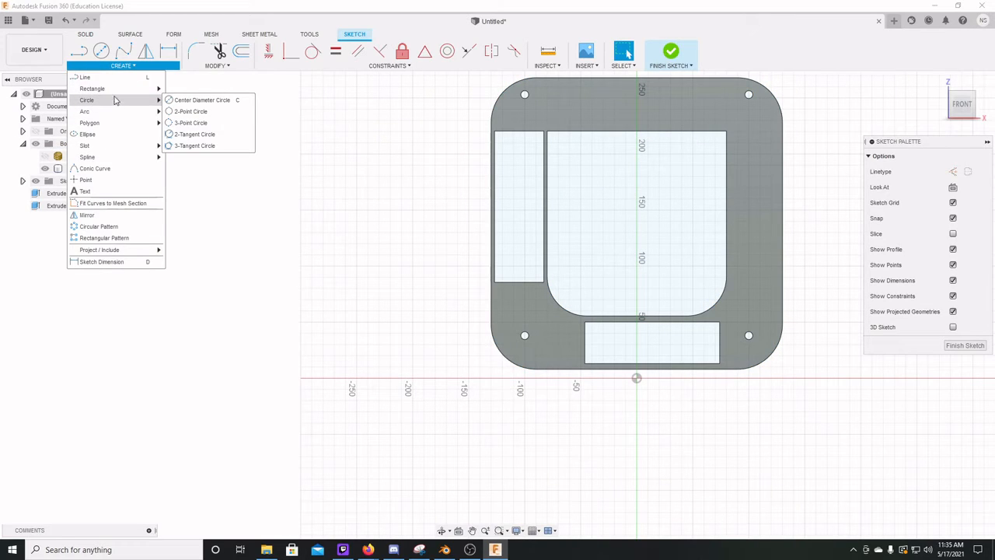
left_click(101, 52)
left_click(396, 286)
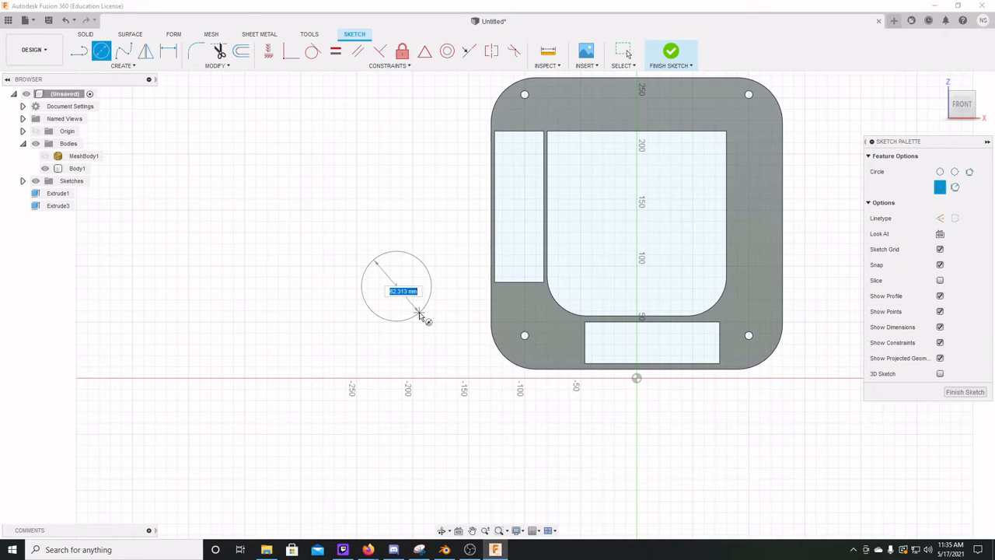
key("Escape")
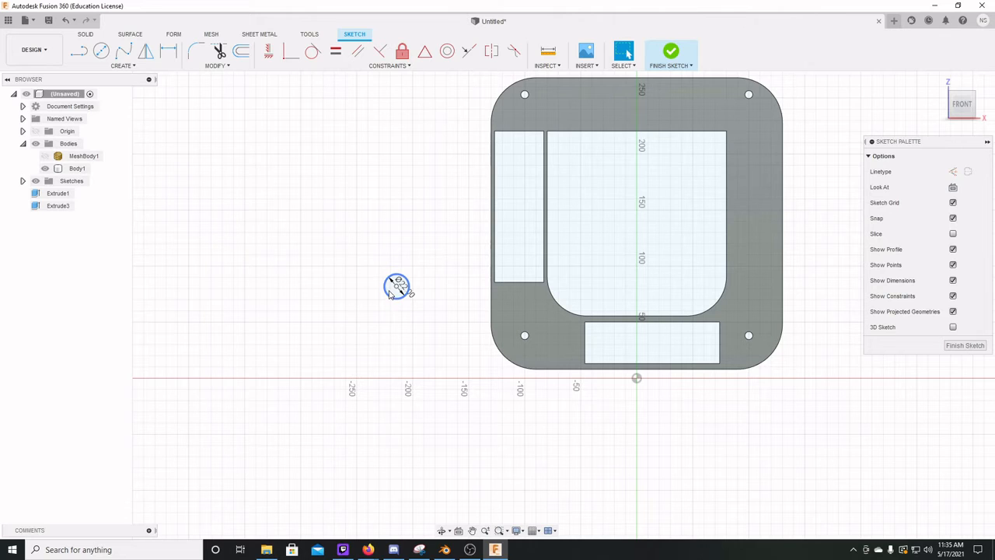
left_click(389, 291)
left_click(396, 287)
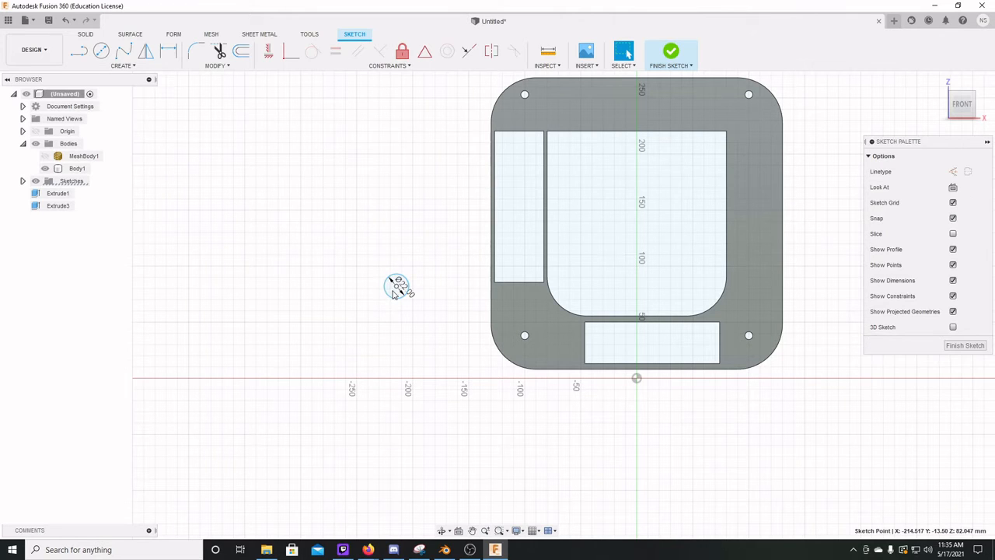
Extrude the 22 mm circle 25 mm as a new body.
scroll(392, 290, "up", 3)
left_click(390, 288)
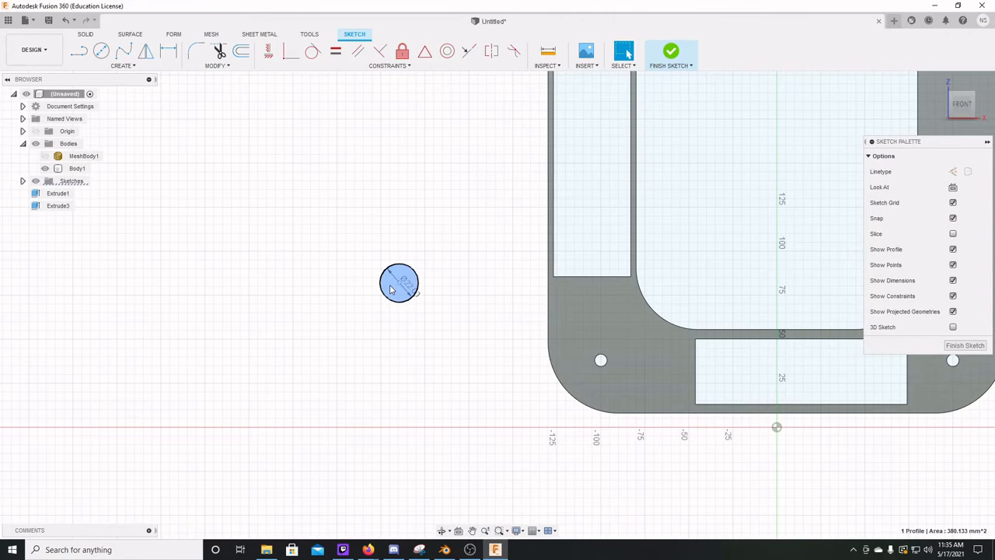
key("e")
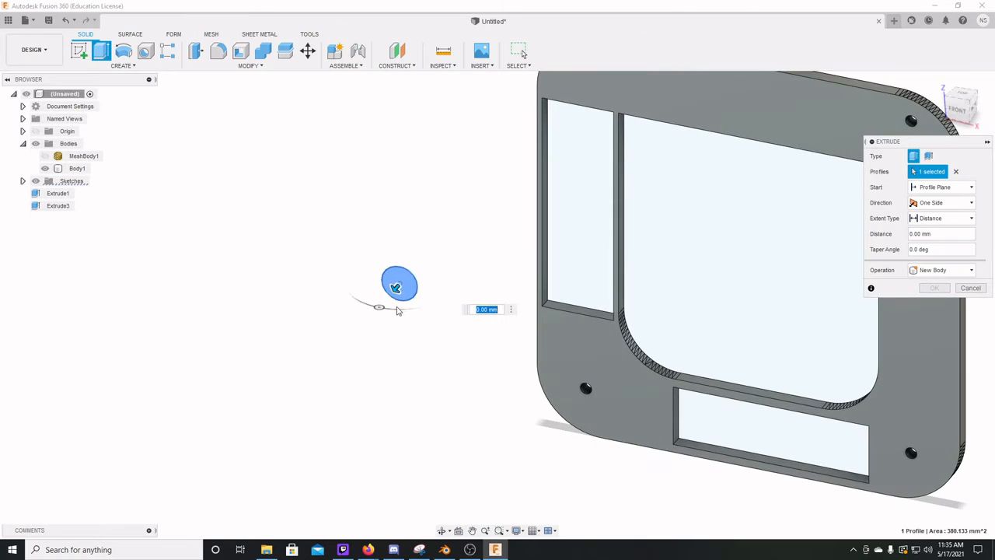
left_click_drag(397, 288, 460, 212)
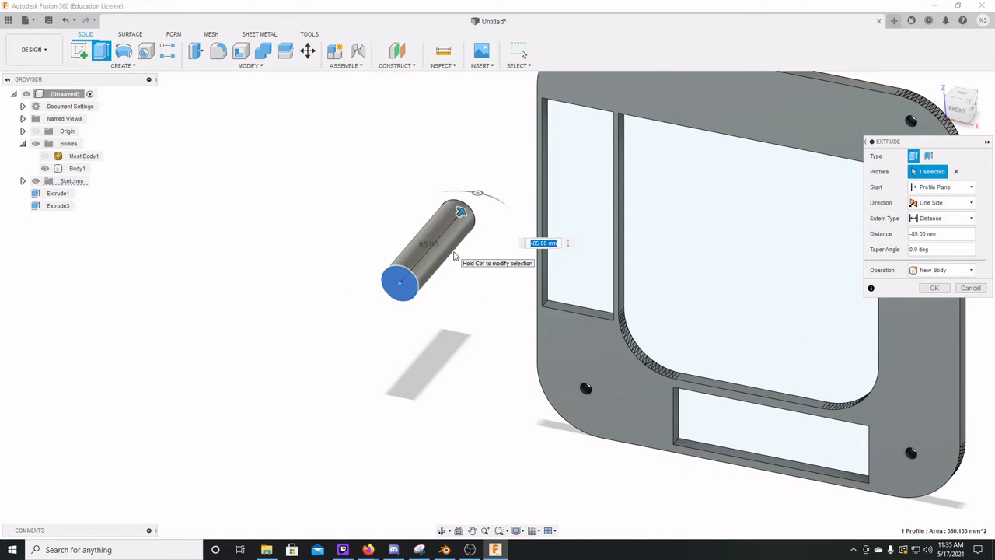
type("25")
key("Return")
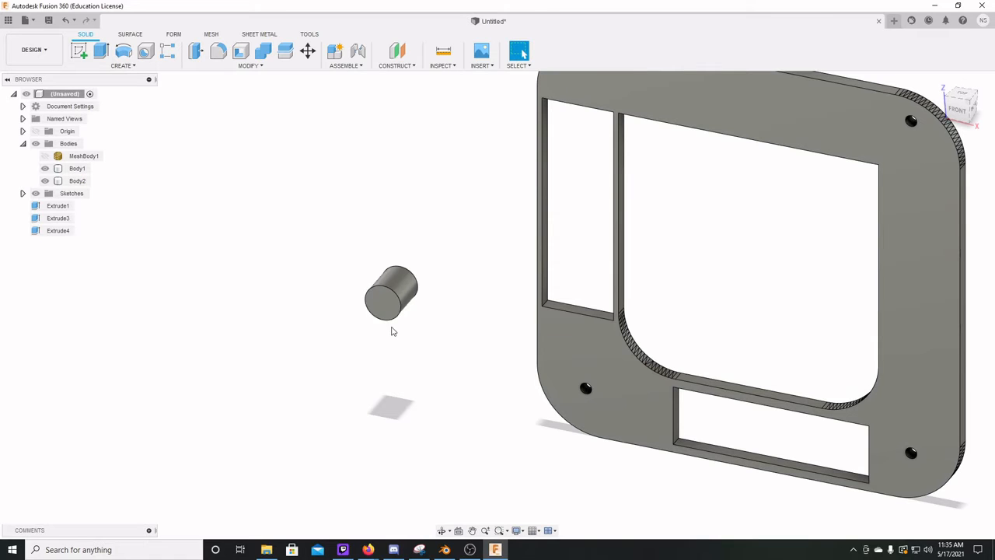
Delete the cylinder body beside the frame.
middle_click_drag(405, 347, 409, 335, "shift")
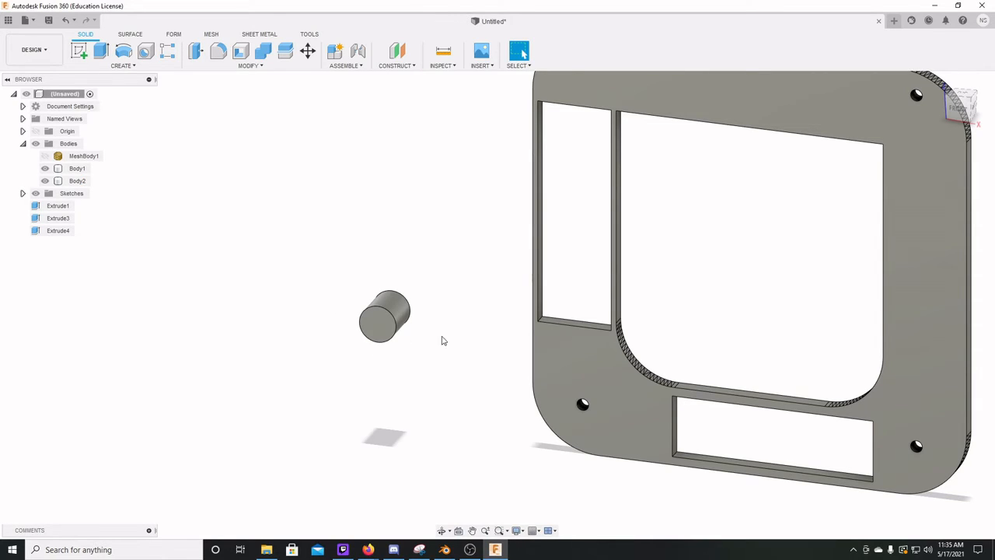
left_click(386, 318)
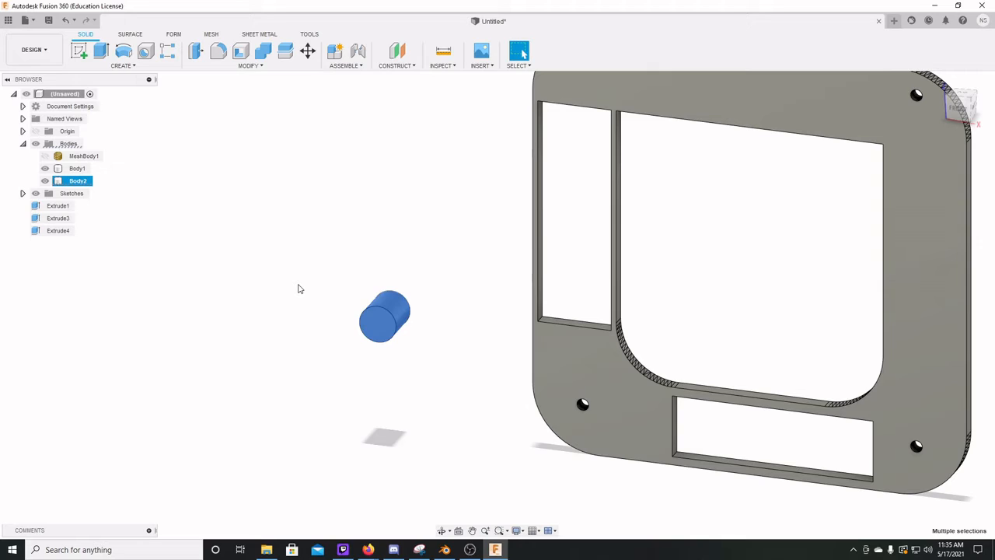
key("Delete")
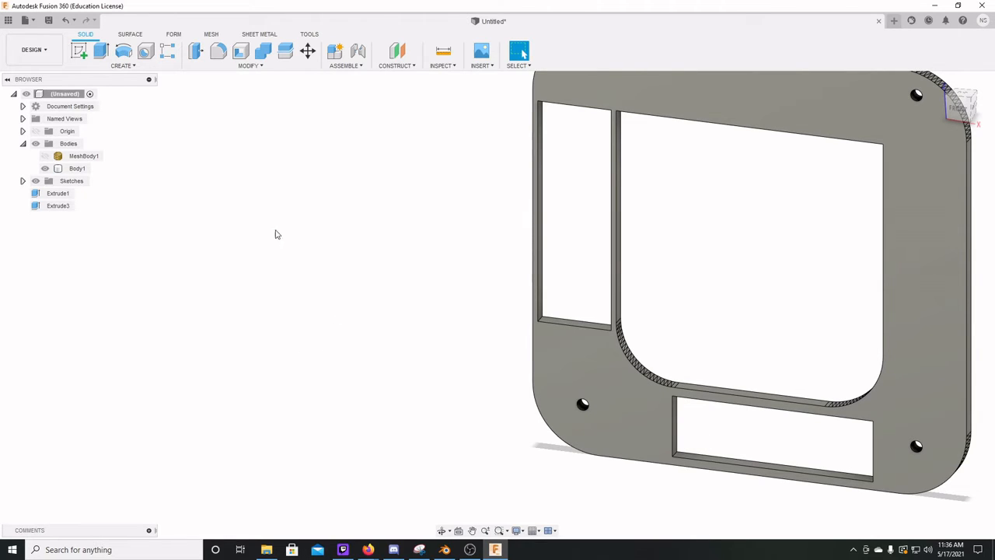
Create a new sketch on the frame's front face.
left_click(125, 65)
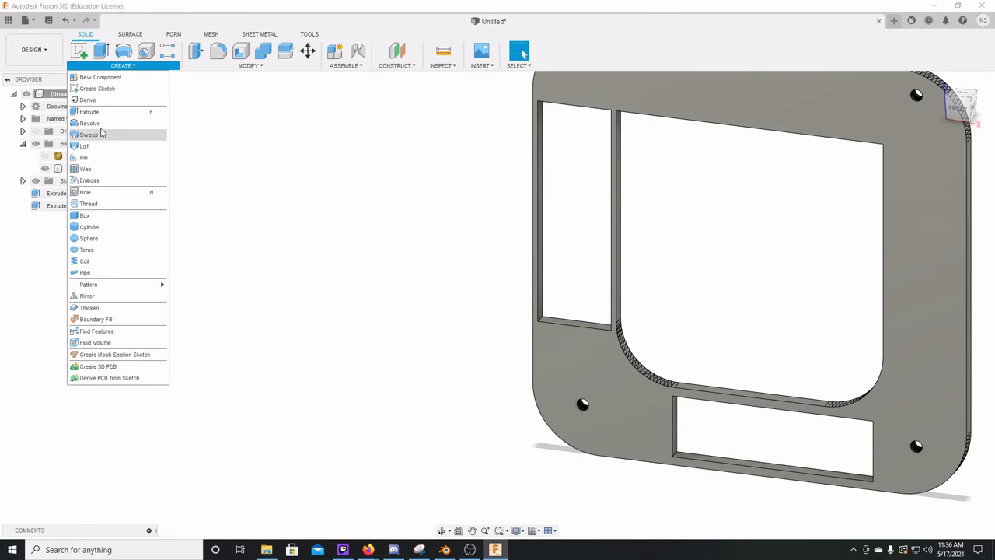
left_click(79, 51)
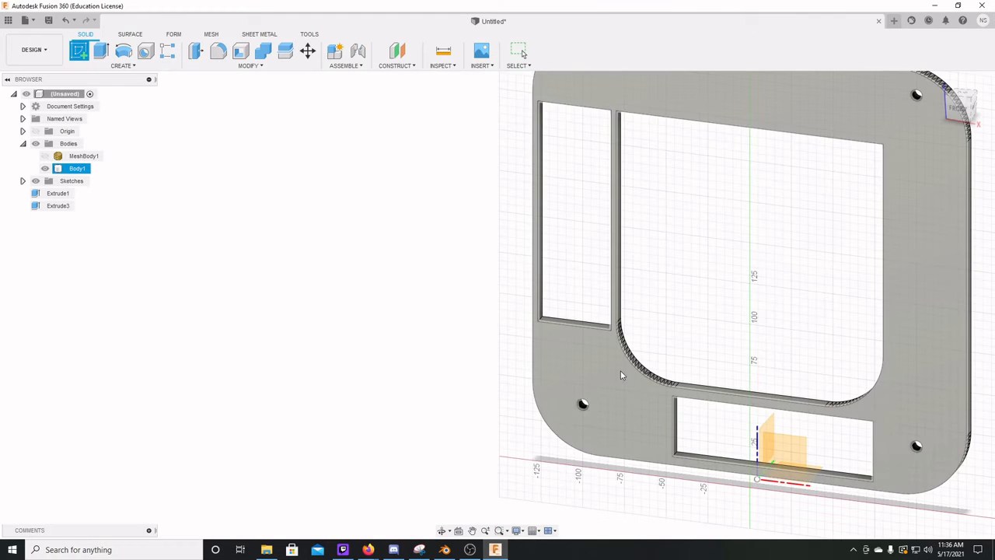
left_click(580, 384)
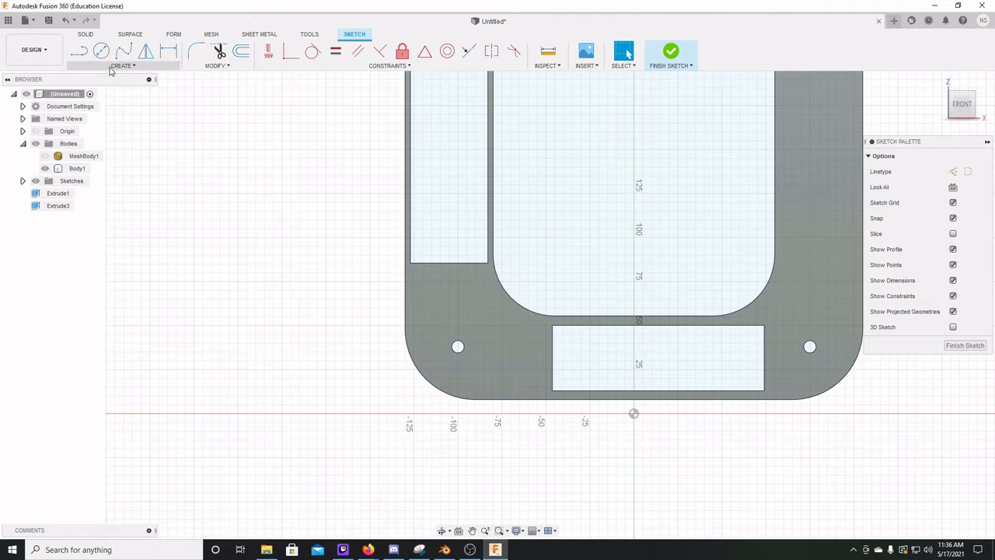
Draw a two-point rectangle 30 mm wide and 30 mm high beside the frame's lower left corner.
left_click(113, 66)
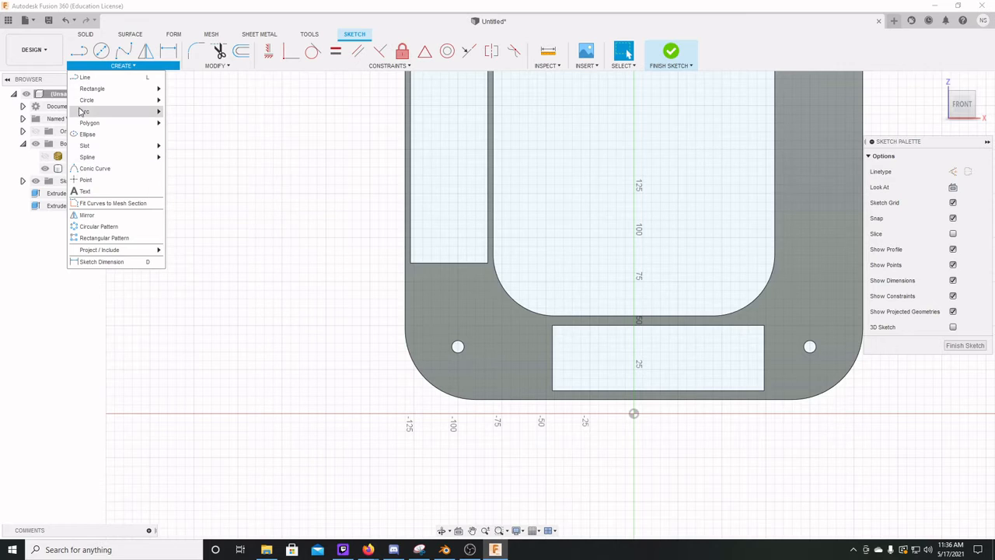
mouse_move(90, 102)
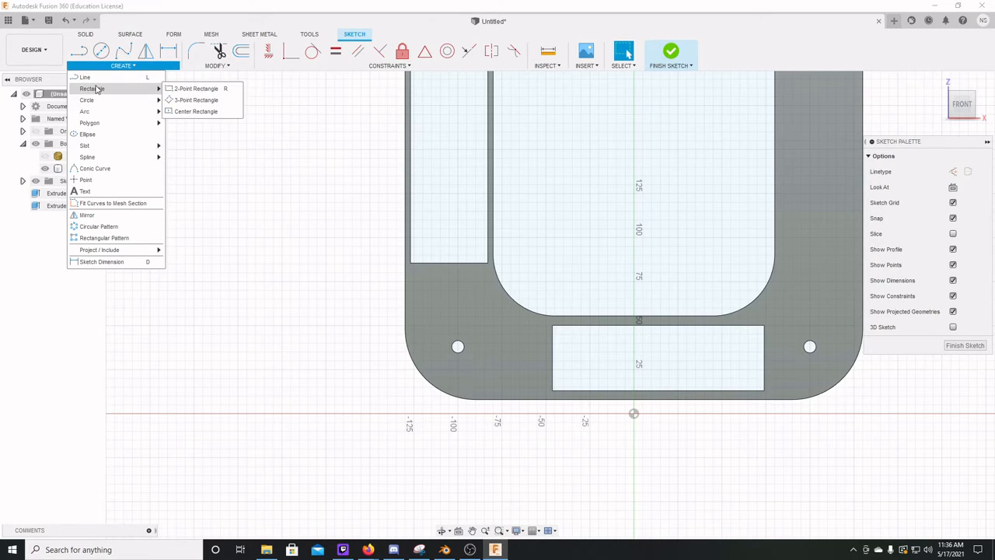
left_click(186, 89)
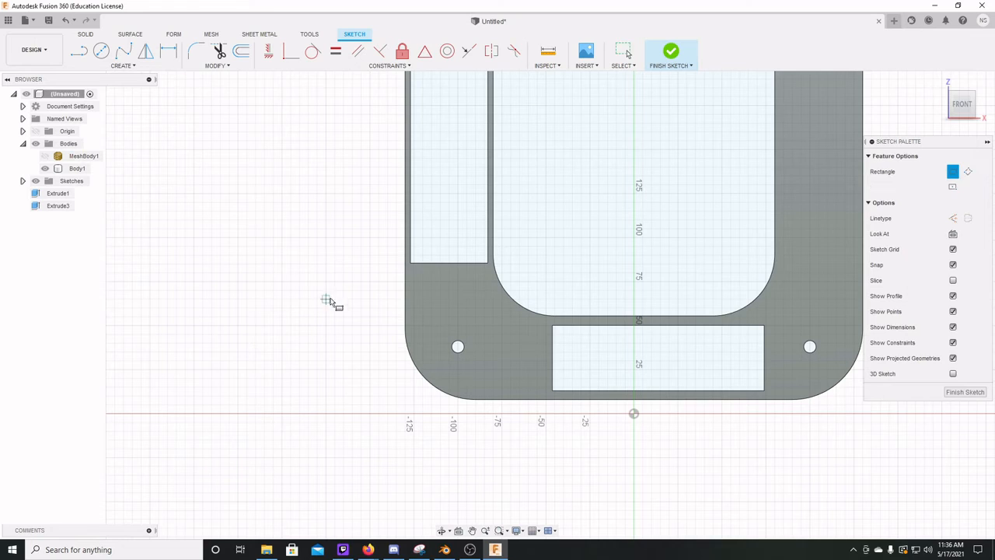
left_click(282, 309)
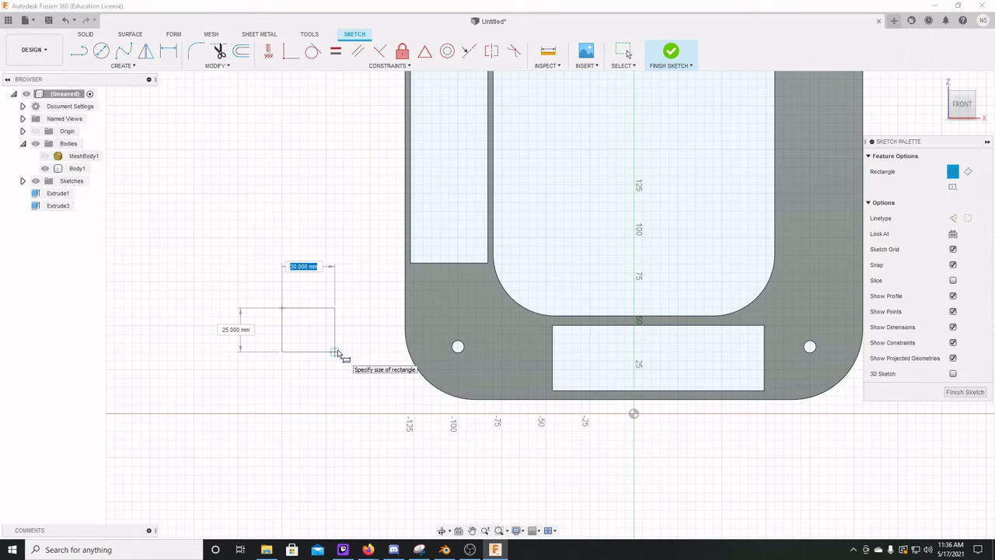
key("Tab")
type("30")
key("Return")
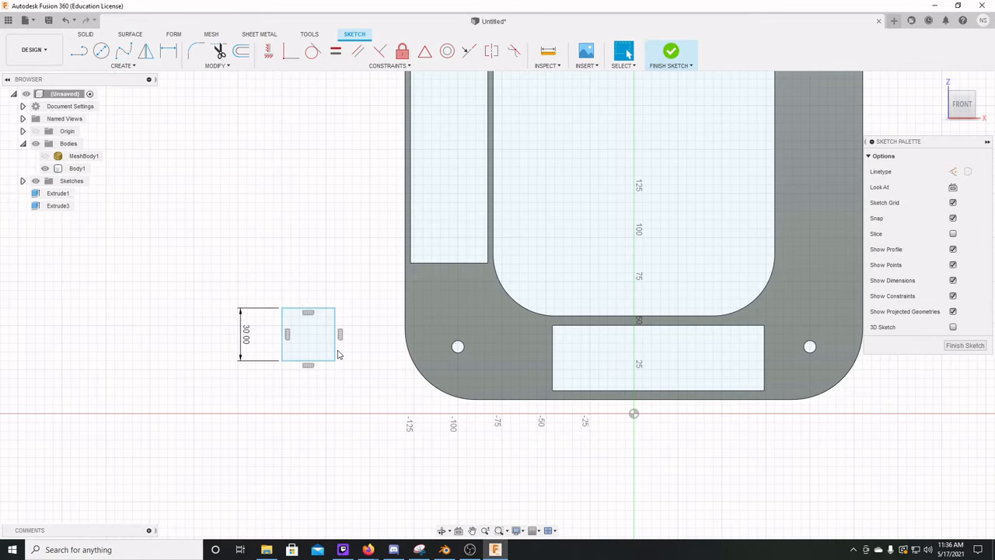
Extrude the 30 mm square forward by 30 mm as a new body.
left_click(303, 337)
key("e")
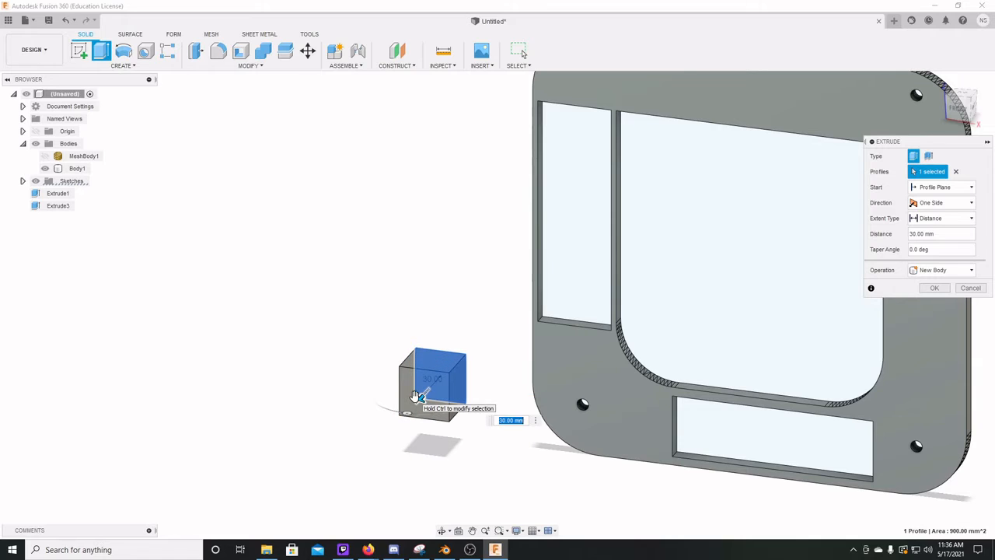
type("30")
key("Return")
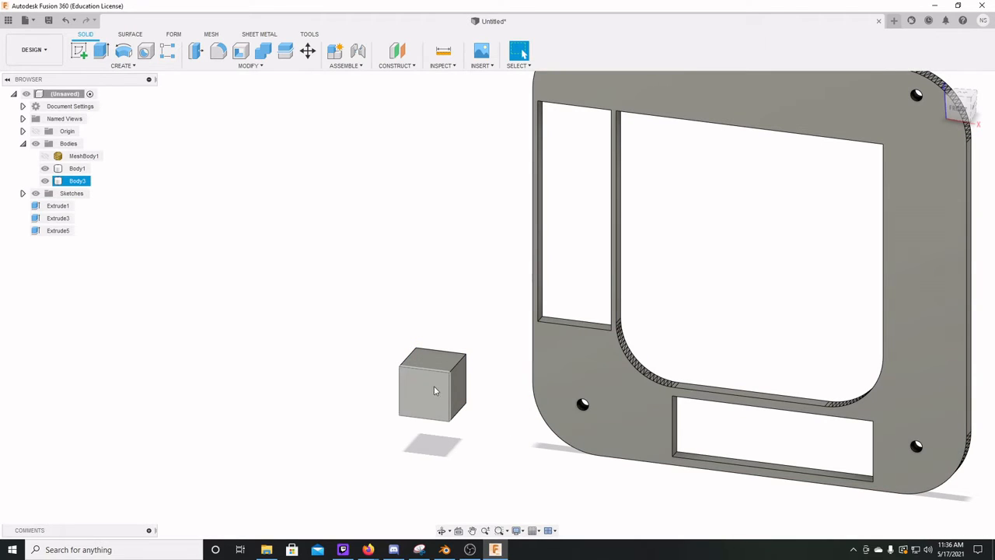
Create a new sketch on the cube's front face.
mouse_move(433, 386)
middle_mouse_down("shift")
mouse_move(444, 380)
mouse_move(440, 364)
mouse_move(425, 386)
middle_mouse_up("shift")
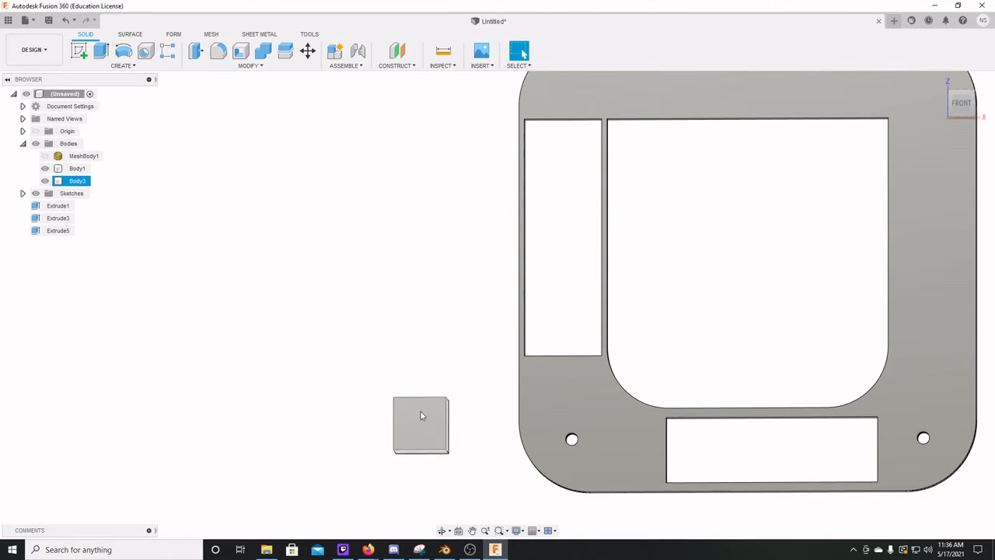
left_click(404, 416)
left_click(79, 51)
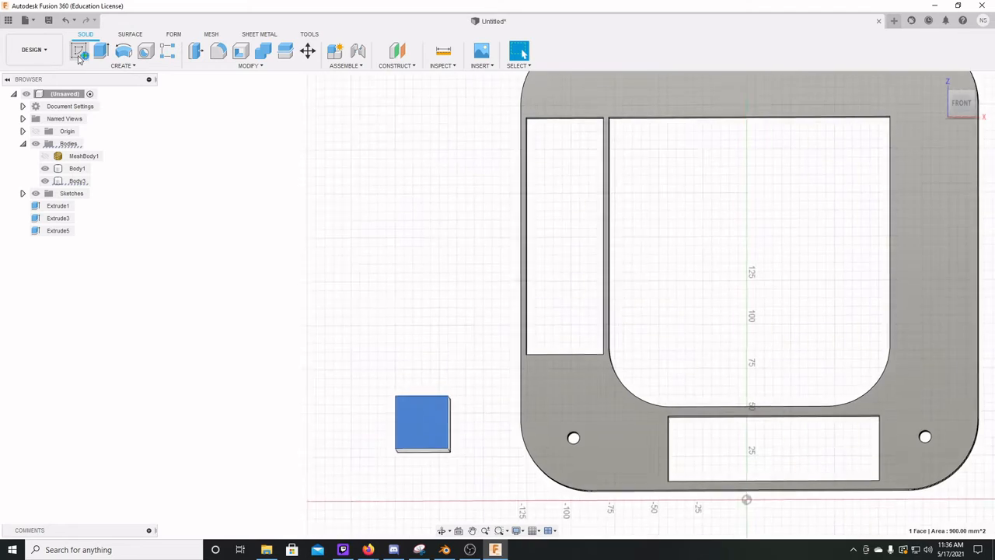
scroll(533, 369, "up", 10)
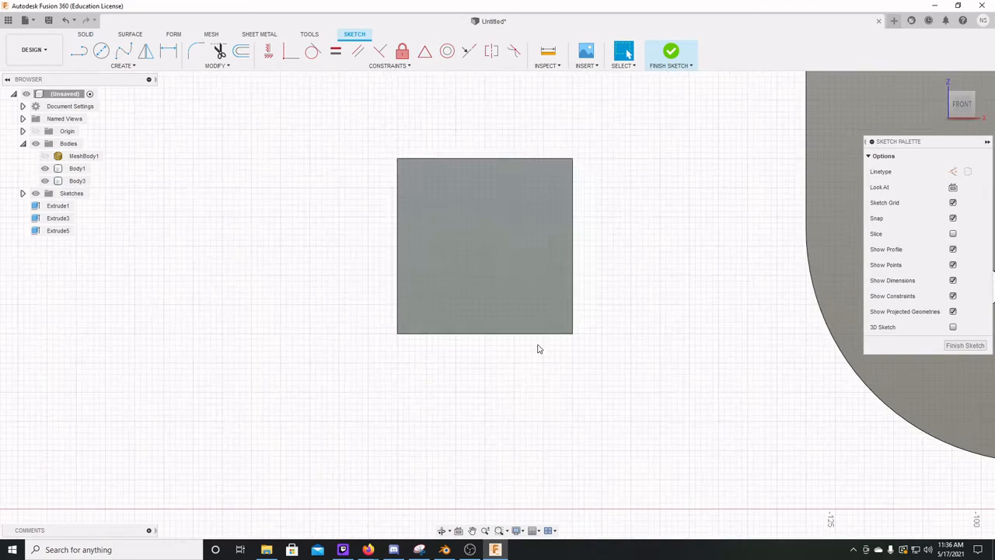
mouse_move(501, 271)
middle_mouse_down()
mouse_move(427, 369)
mouse_move(391, 313)
middle_mouse_up()
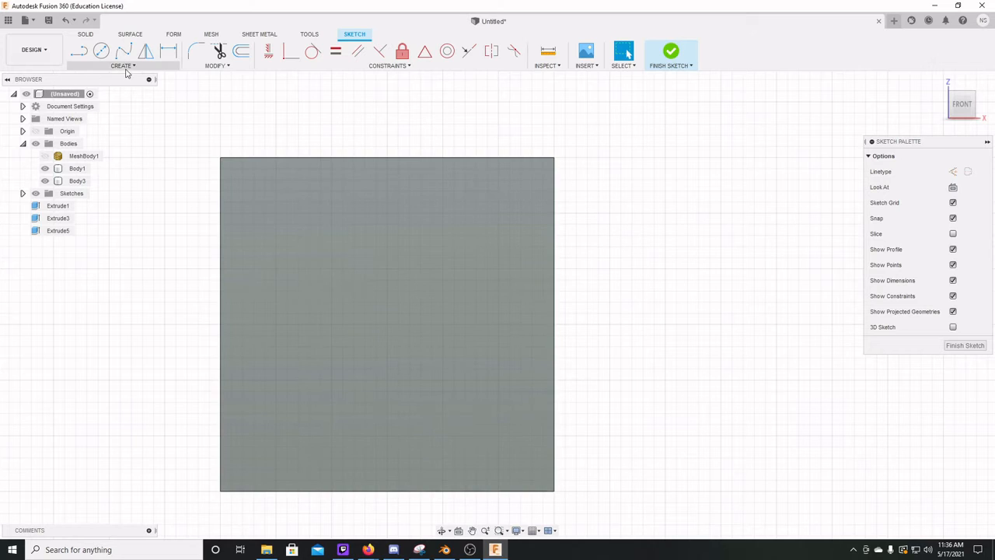
Draw a line from the face's upper right corner down about three quarters of its right edge.
left_click(124, 67)
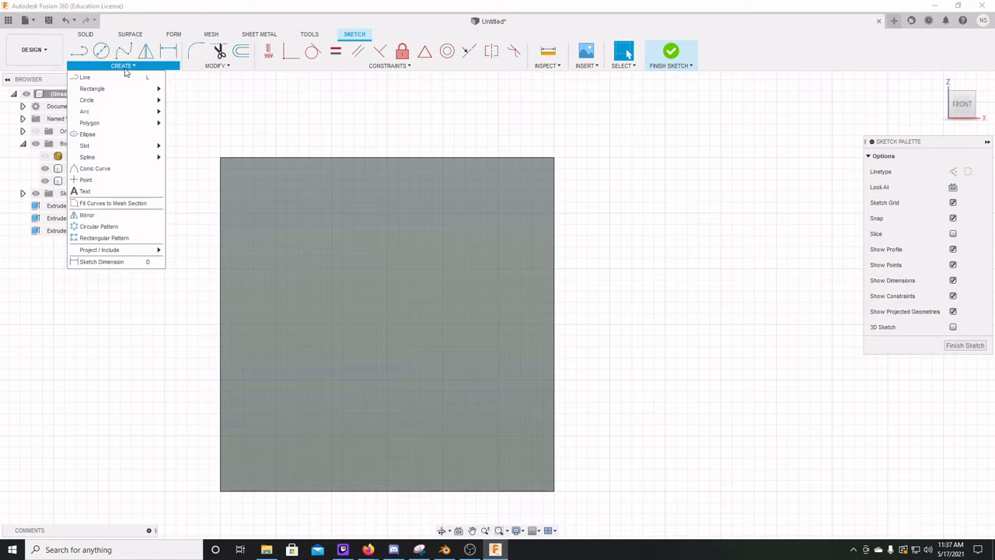
left_click(80, 53)
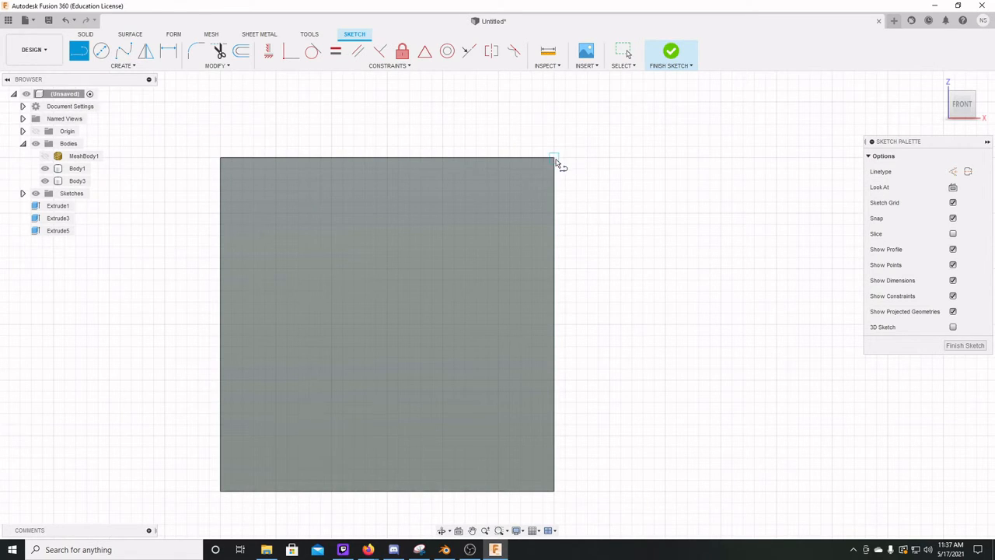
left_click_drag(557, 162, 555, 412)
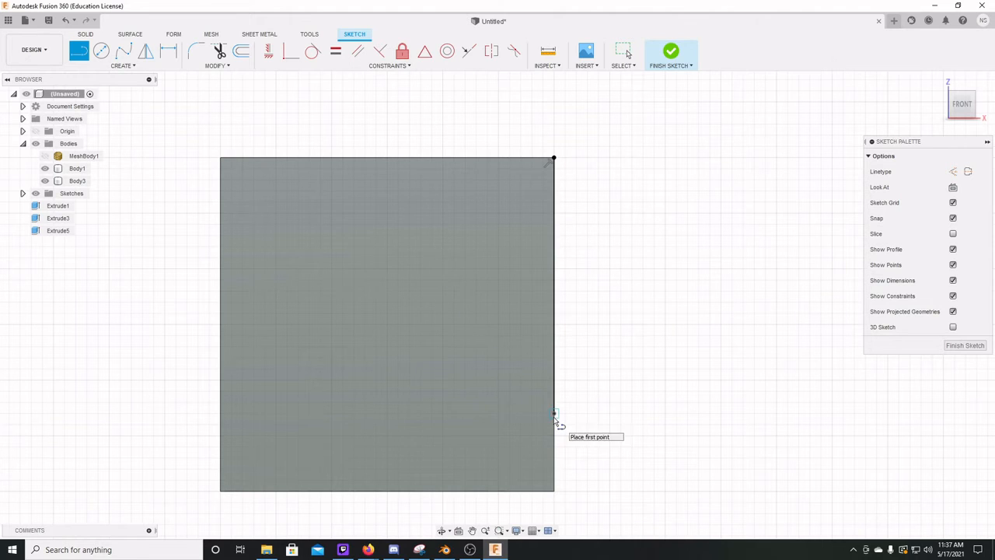
Draw a diagonal line at 45 degrees from the edge line's lower end to the face's top edge.
left_click(555, 412)
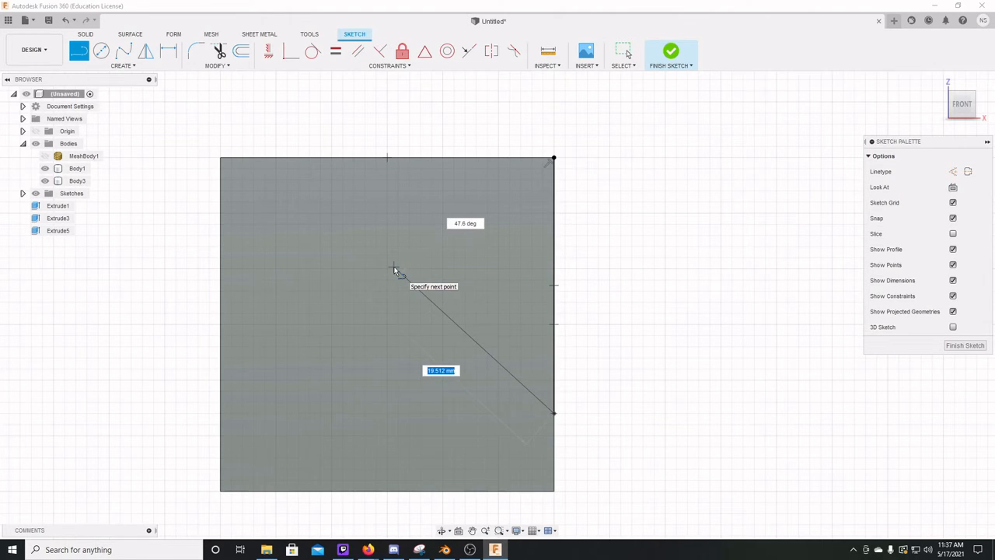
key("Tab")
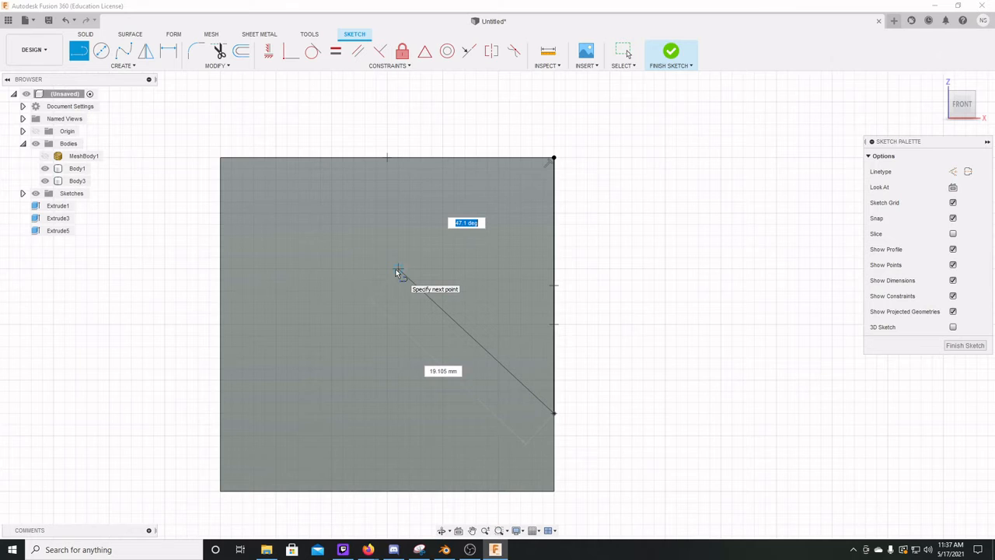
key("Tab")
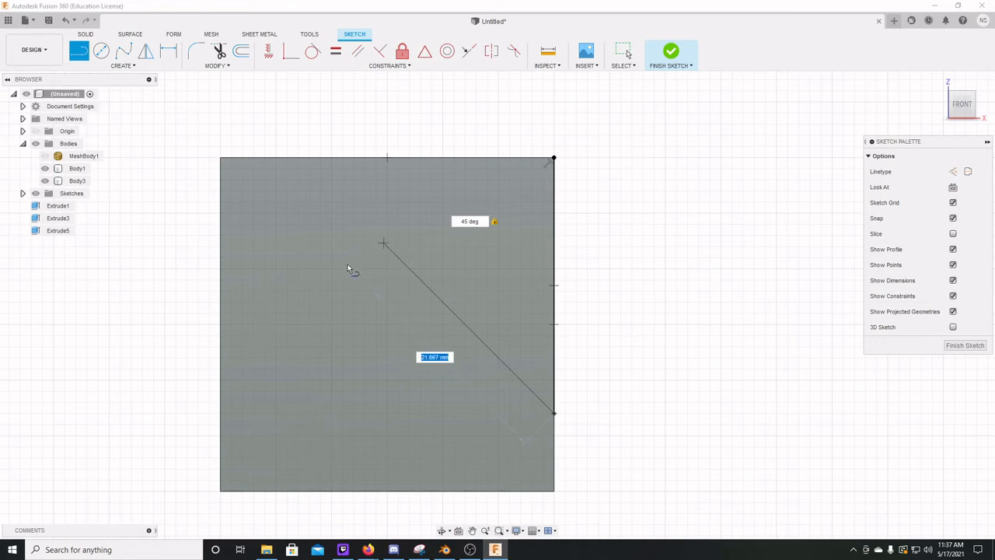
left_click(297, 157)
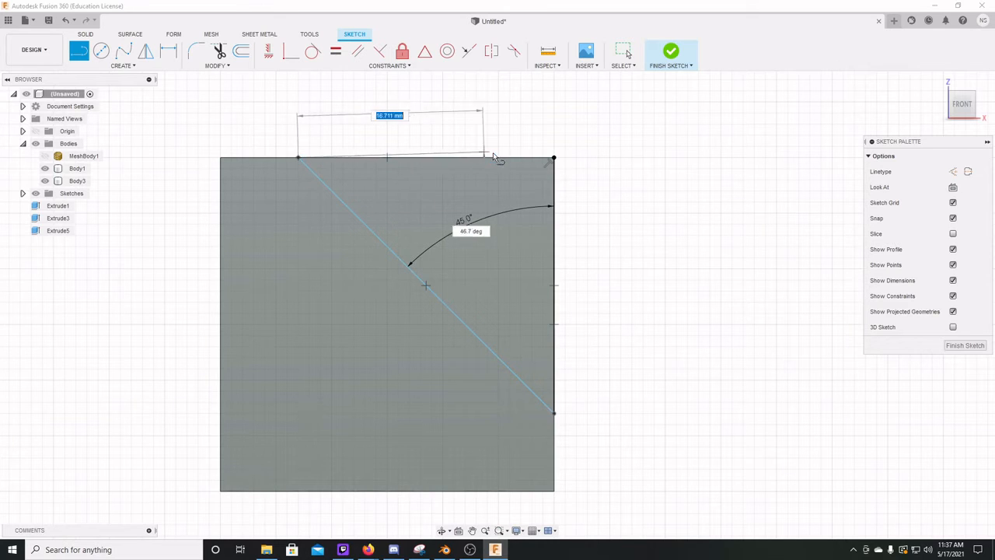
Close the triangular profile with lines along the face's top edge, from the diagonal's upper end to the face's upper right corner.
left_click(553, 158)
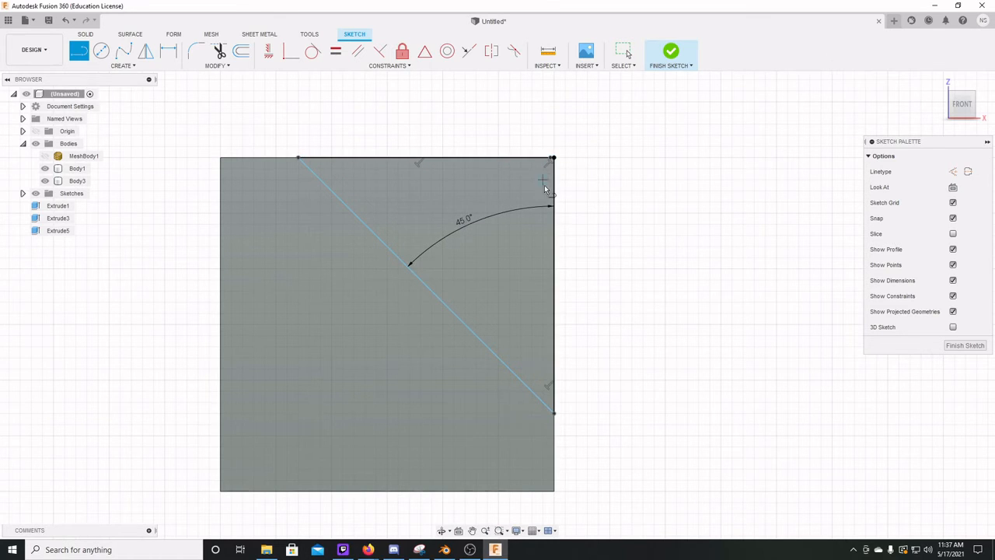
scroll(552, 158, "up", 5)
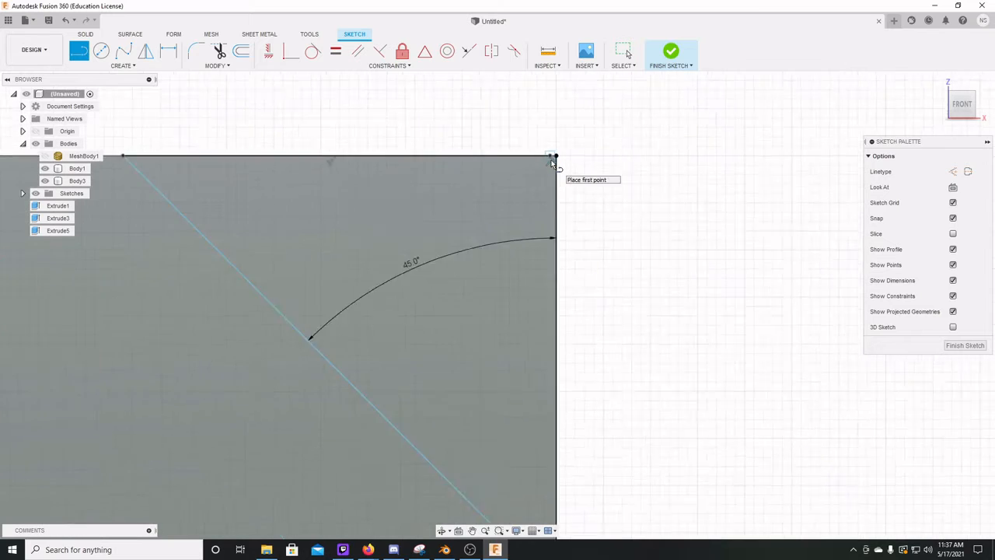
left_click(566, 148)
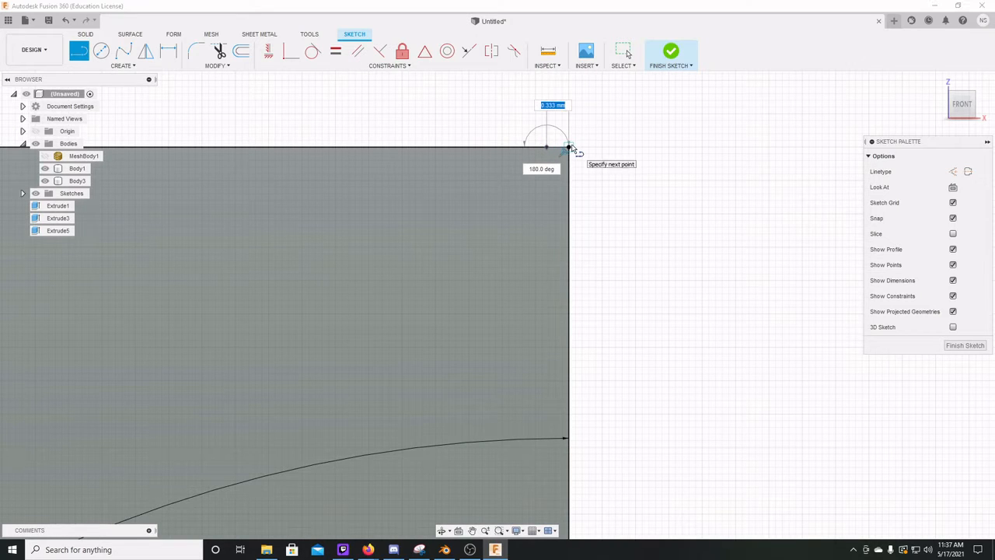
left_click(569, 147)
key("Escape")
scroll(493, 220, "up", 2)
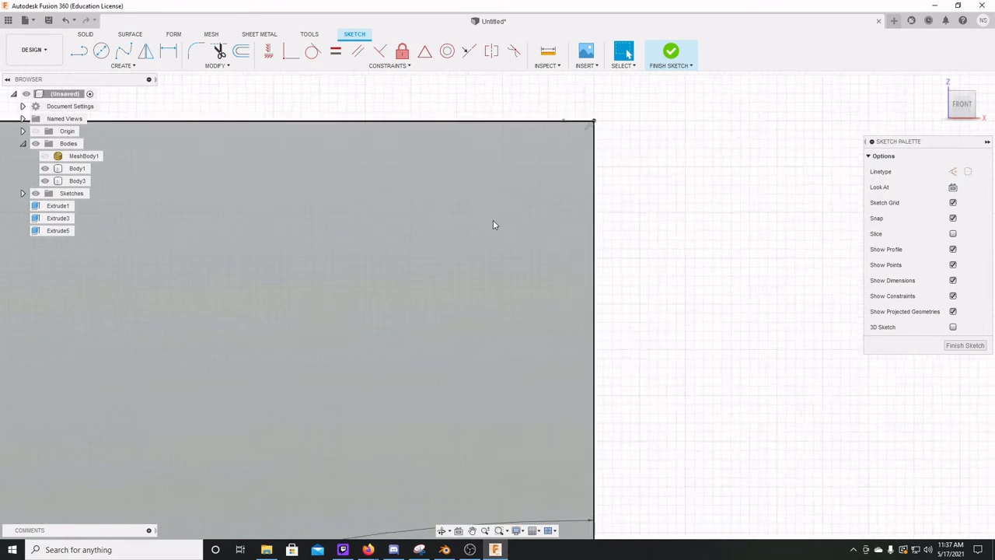
Extrude the triangular profile 44 mm back through the cube as a cut.
scroll(493, 220, "down", 5)
left_click(373, 263)
scroll(374, 264, "down", 4)
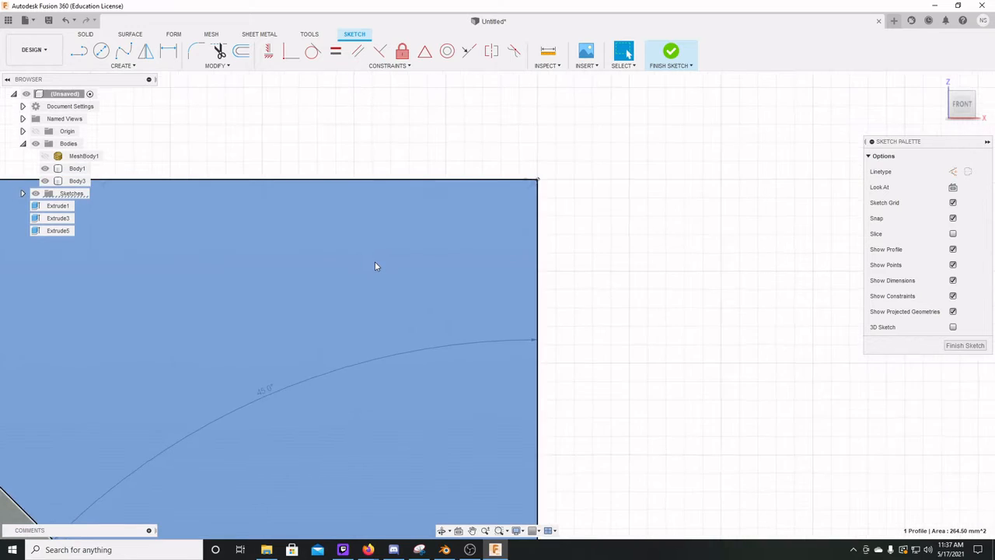
key("e")
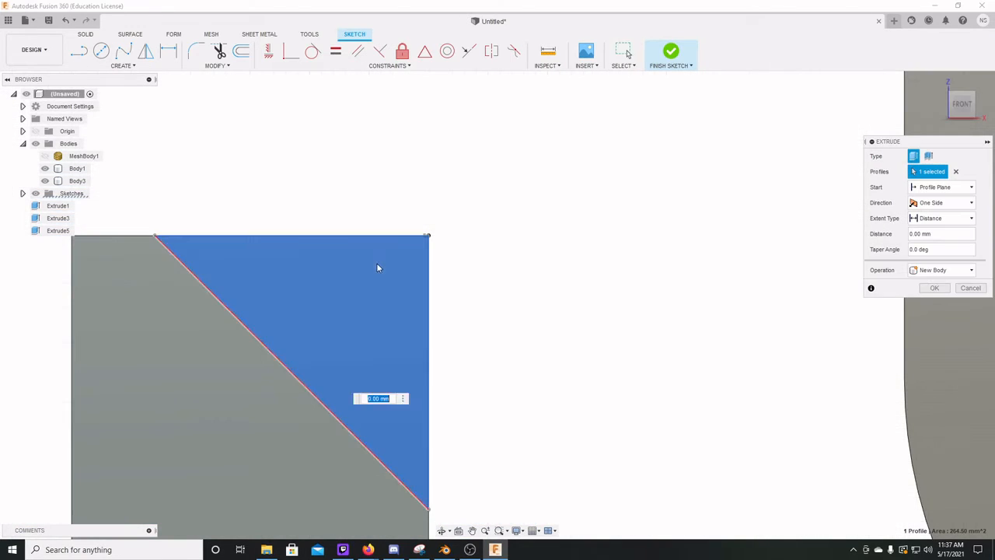
left_click(346, 332)
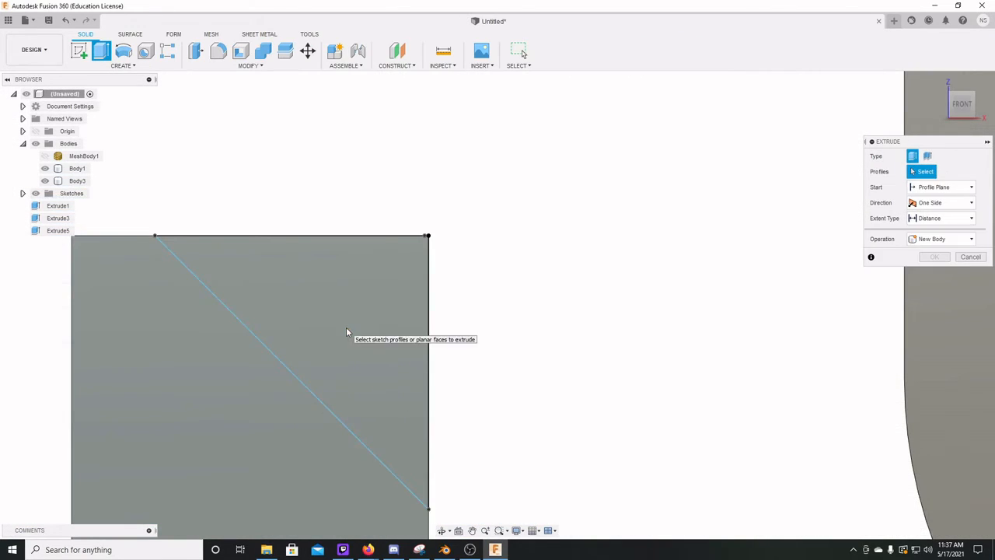
left_click(301, 312)
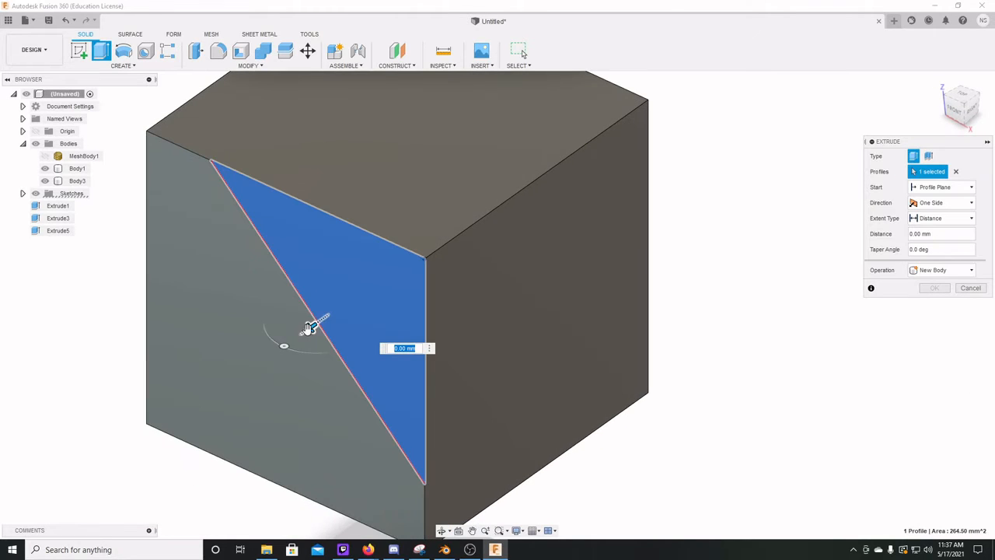
left_click_drag(314, 326, 671, 138)
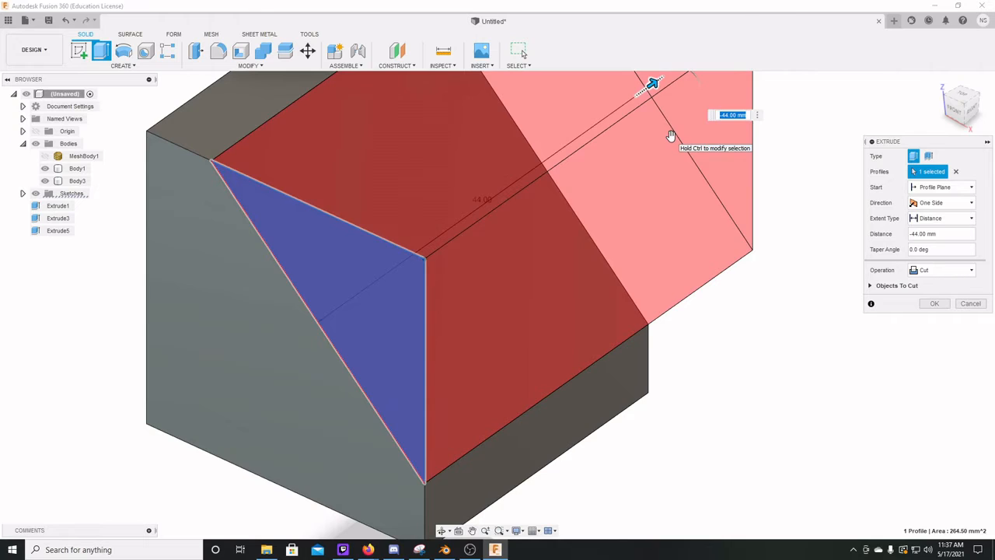
key("Return")
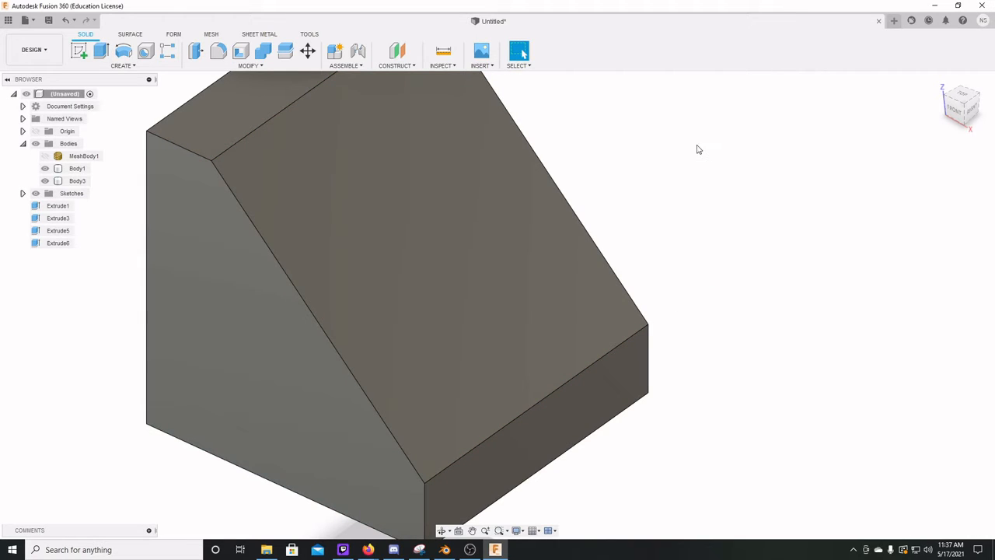
Start a sketch on the cube's new sloped face and check the view of that face from several angles.
left_click(381, 189)
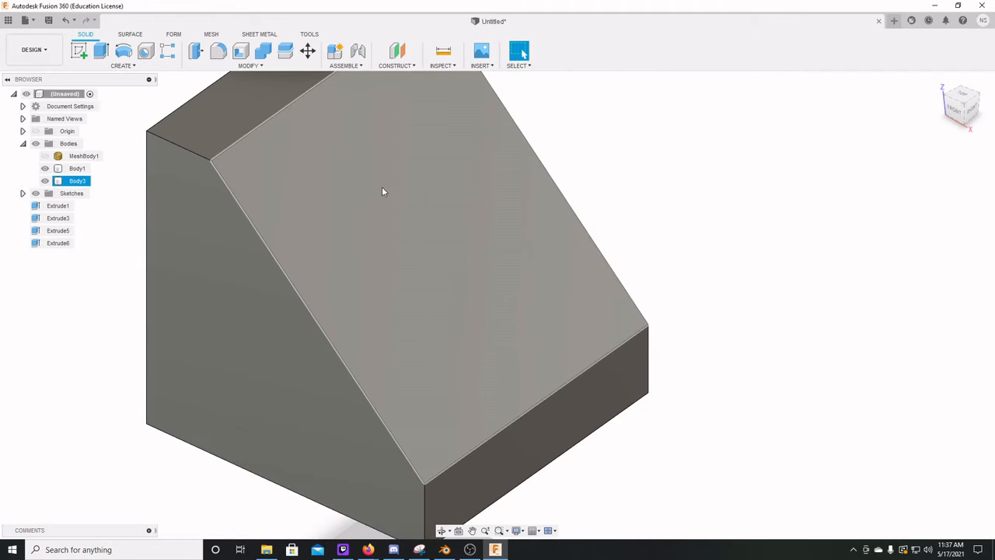
left_click(395, 257)
left_click(79, 53)
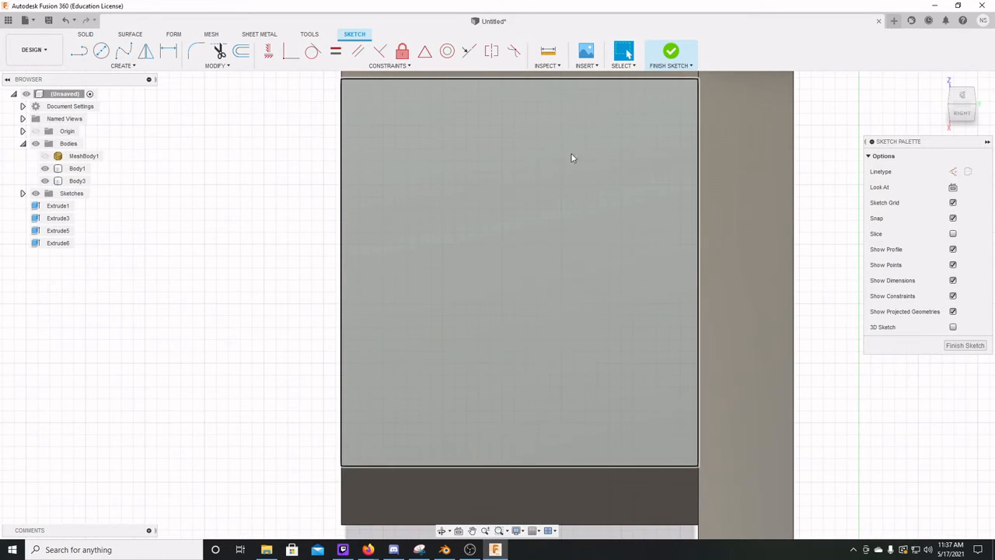
left_click(102, 52)
key("Escape")
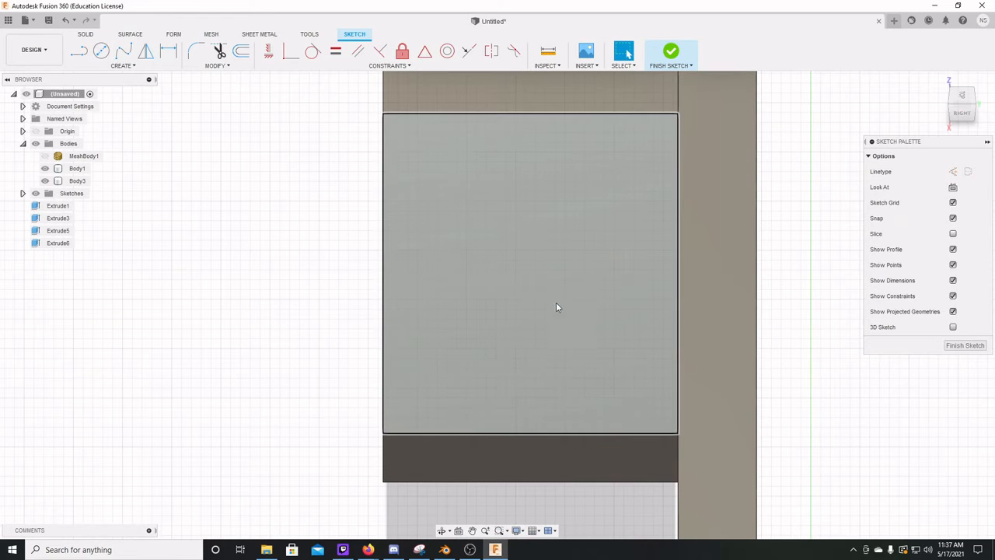
mouse_move(610, 351)
middle_mouse_down("shift")
mouse_move(628, 356)
mouse_move(614, 362)
mouse_move(618, 369)
middle_mouse_up("shift")
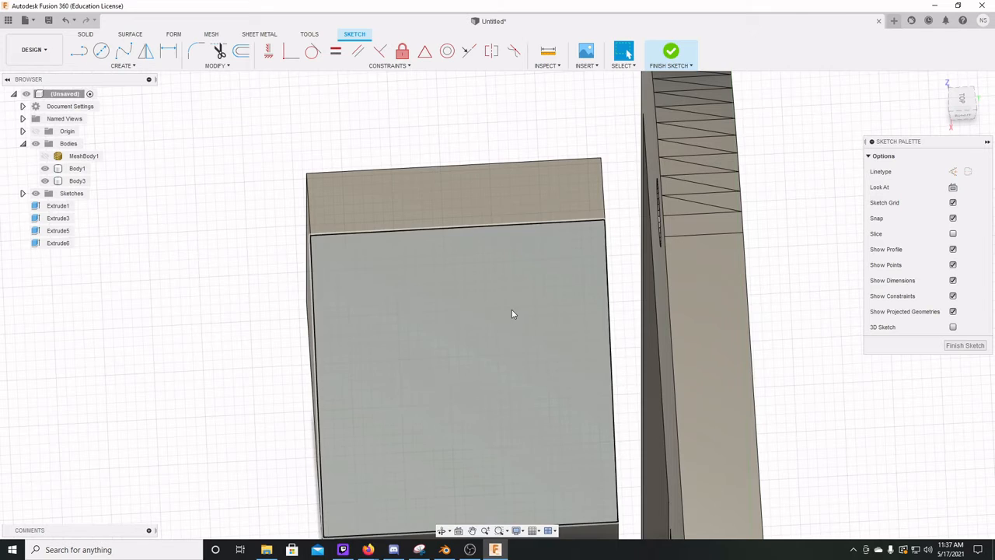
middle_click_drag(511, 309, 560, 149)
scroll(565, 202, "up", 2)
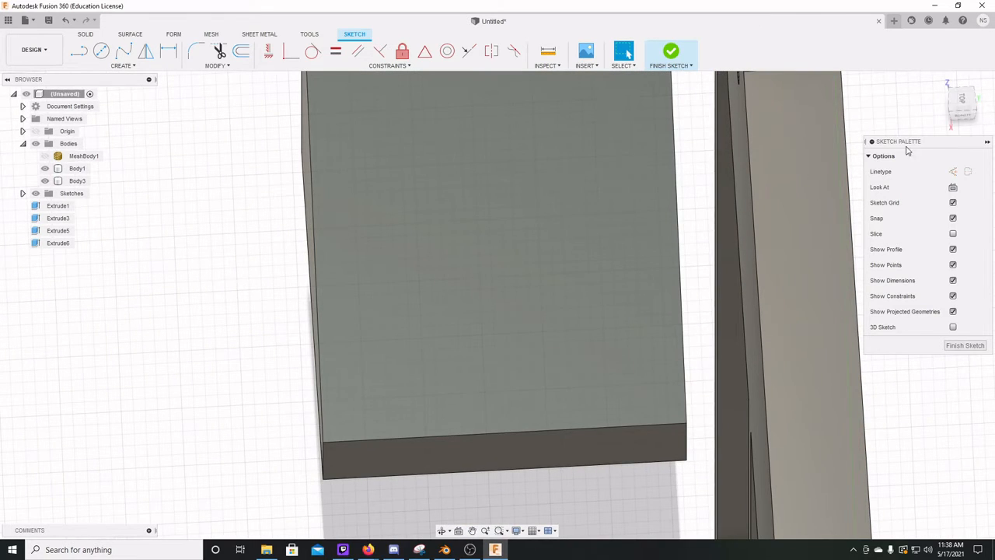
left_click(969, 114)
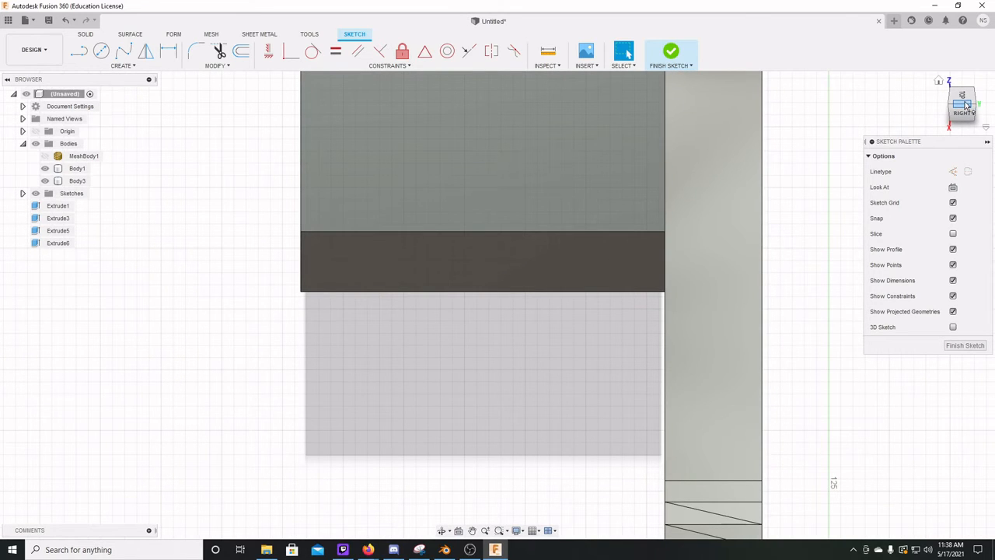
middle_click_drag(568, 202, 556, 222, "shift")
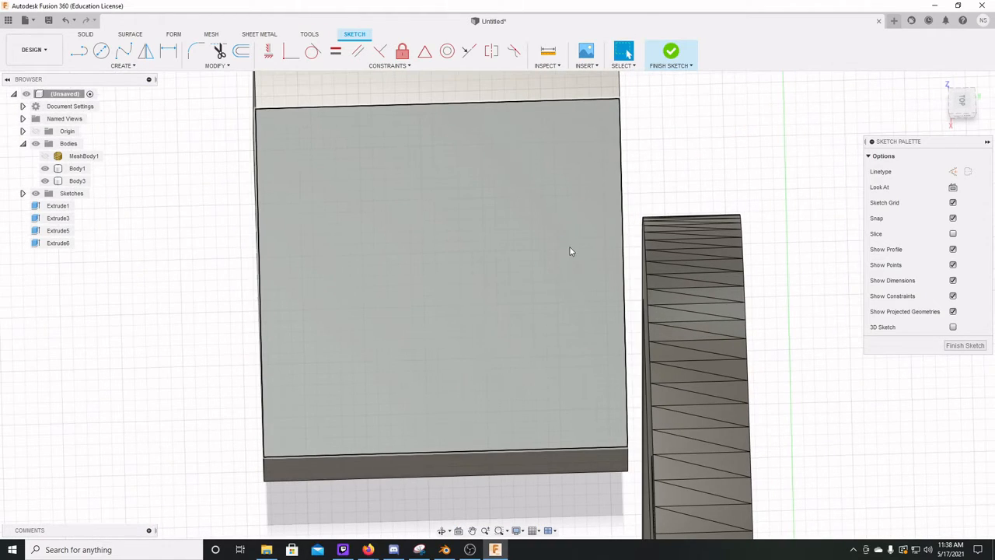
Undo the sketch on the sloped face and the triangular cut.
key("ctrl+z")
key("ctrl+z")
key("ctrl+z")
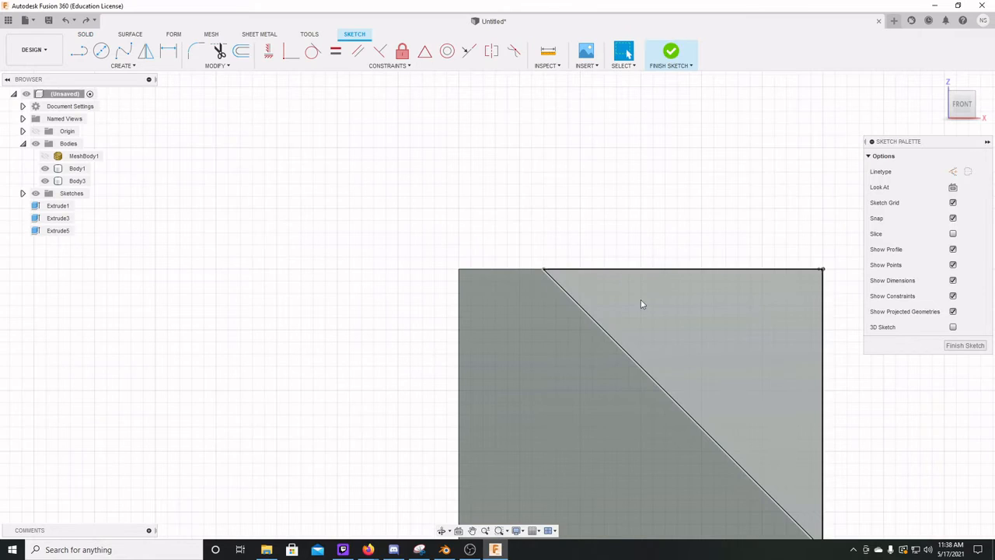
Cut the triangular profile 49 mm back through the whole cube with Extrude.
left_click(746, 346)
key("e")
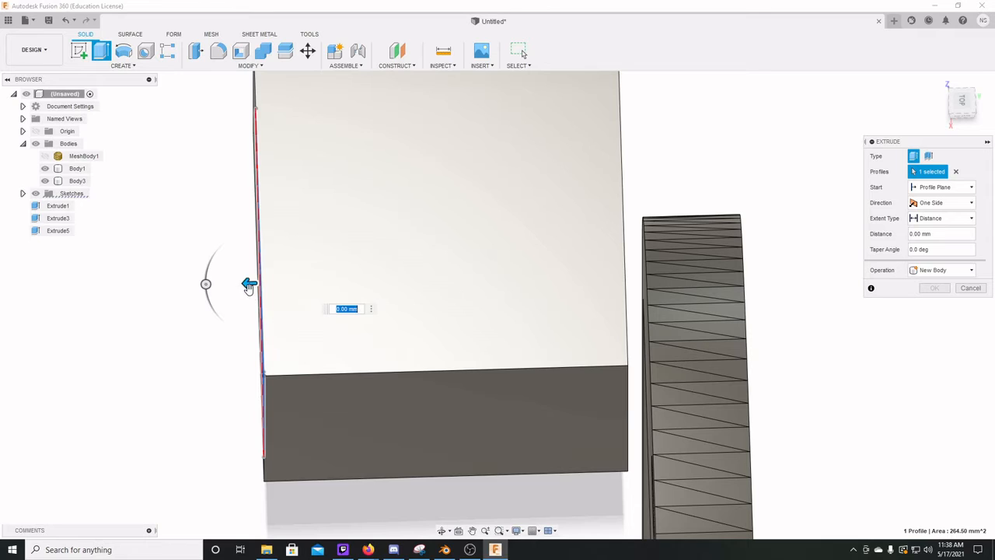
left_click_drag(249, 283, 852, 292)
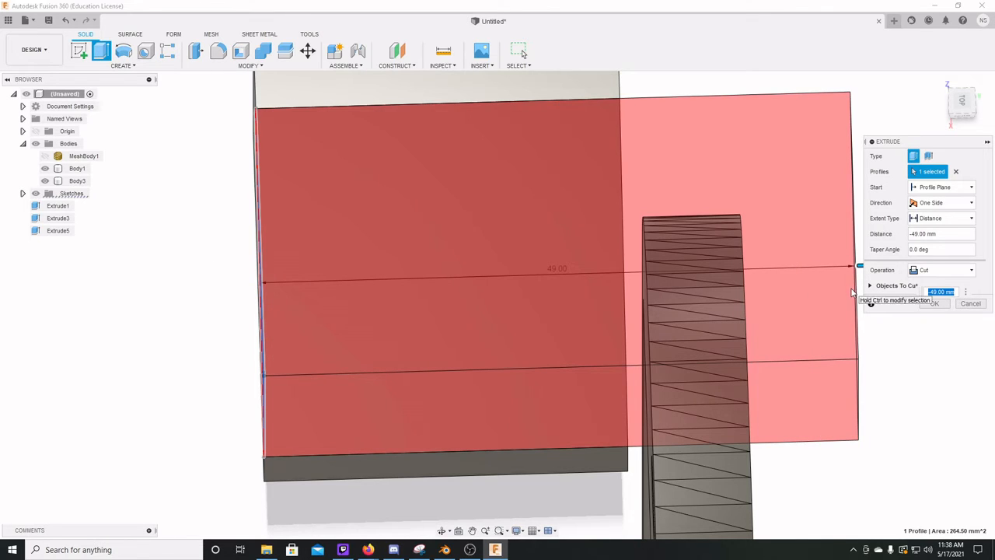
key("Return")
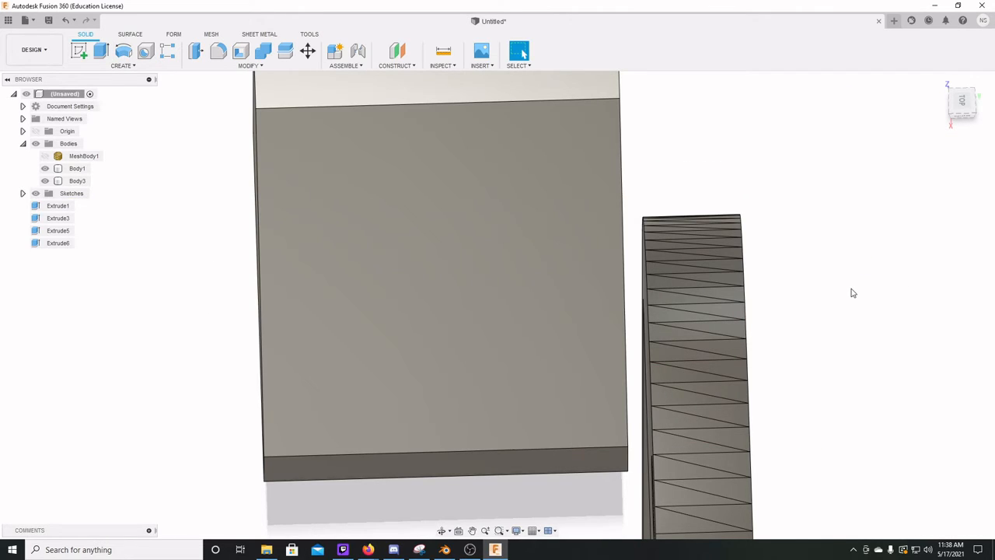
Create a sketch on the block's sloped face and draw a 25 mm diameter circle at the face's centre.
left_click(449, 269)
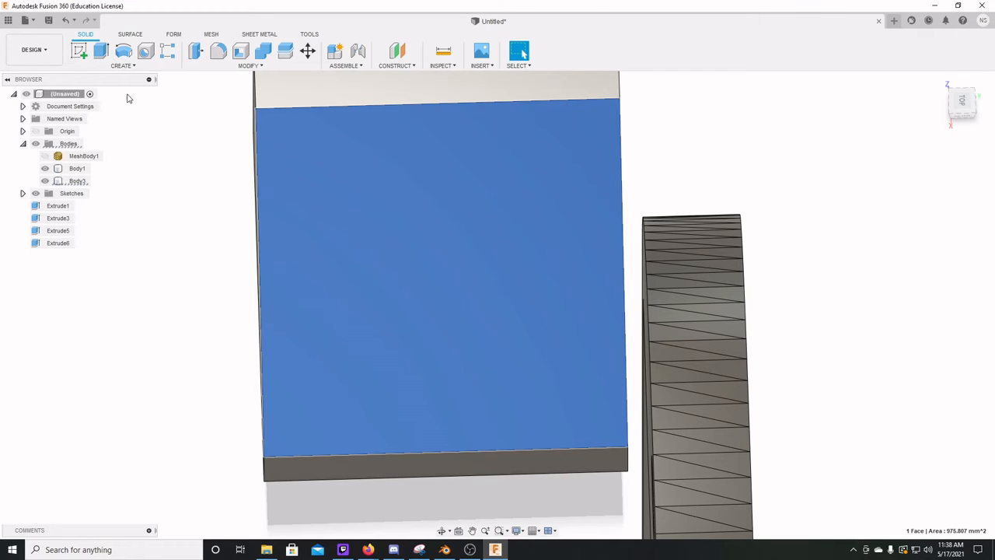
left_click(80, 52)
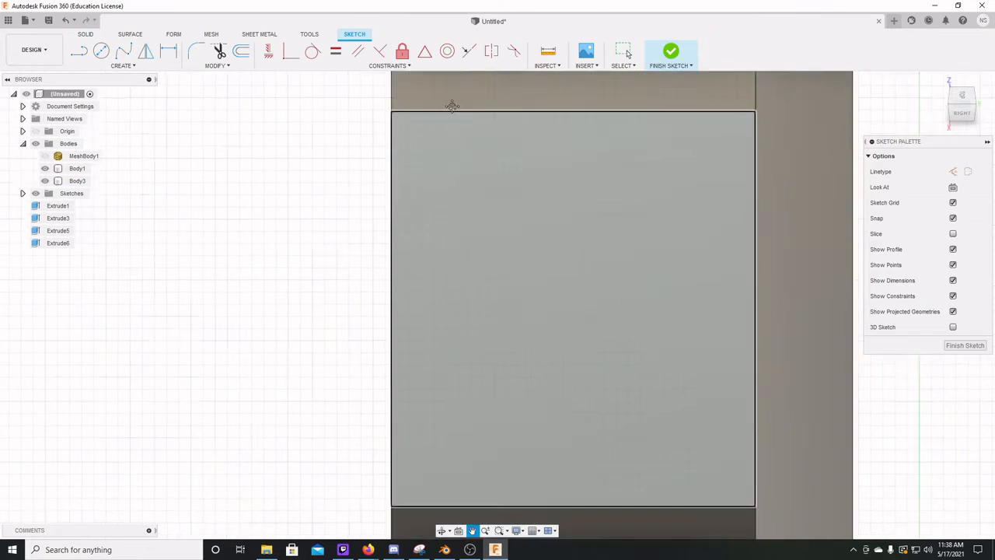
key("c")
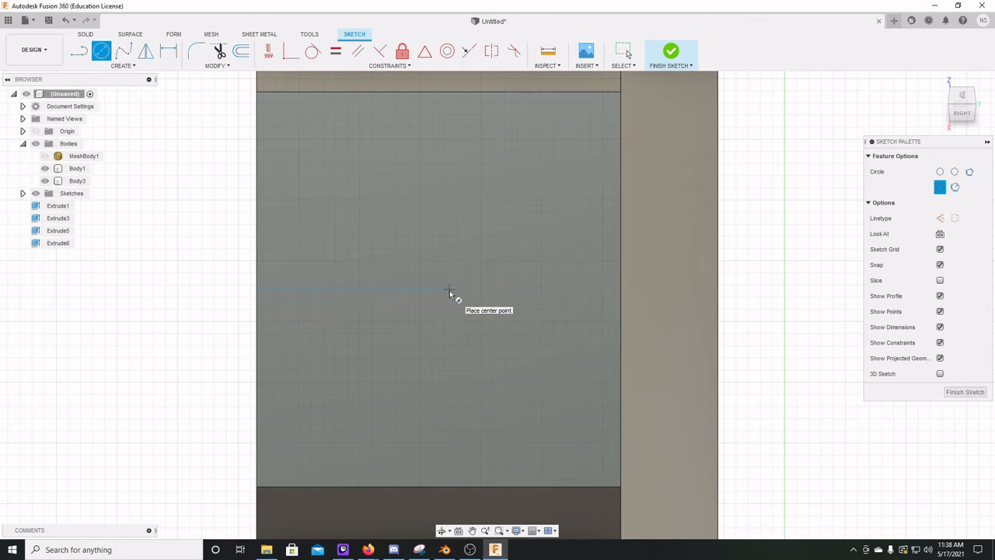
left_click(449, 290)
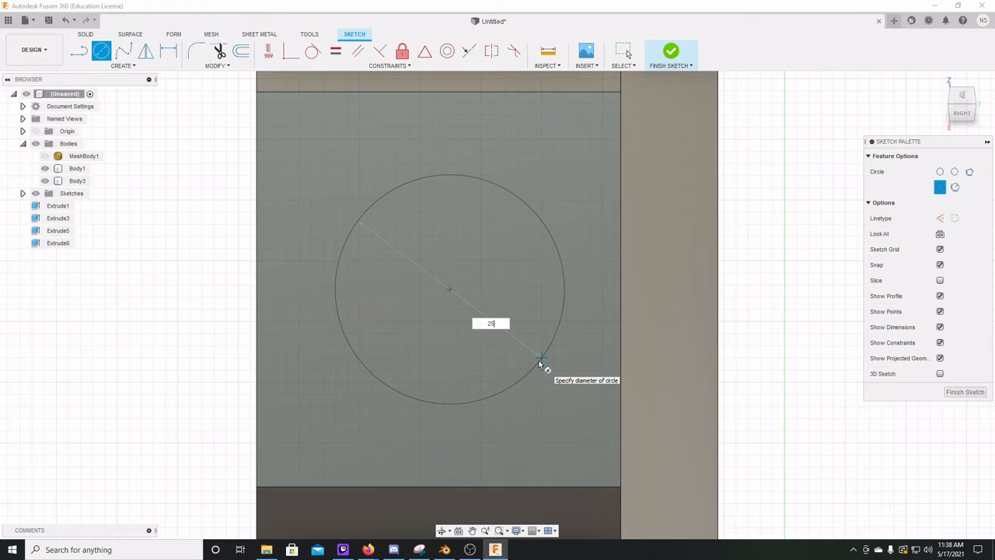
type("25")
key("Return")
key("Escape")
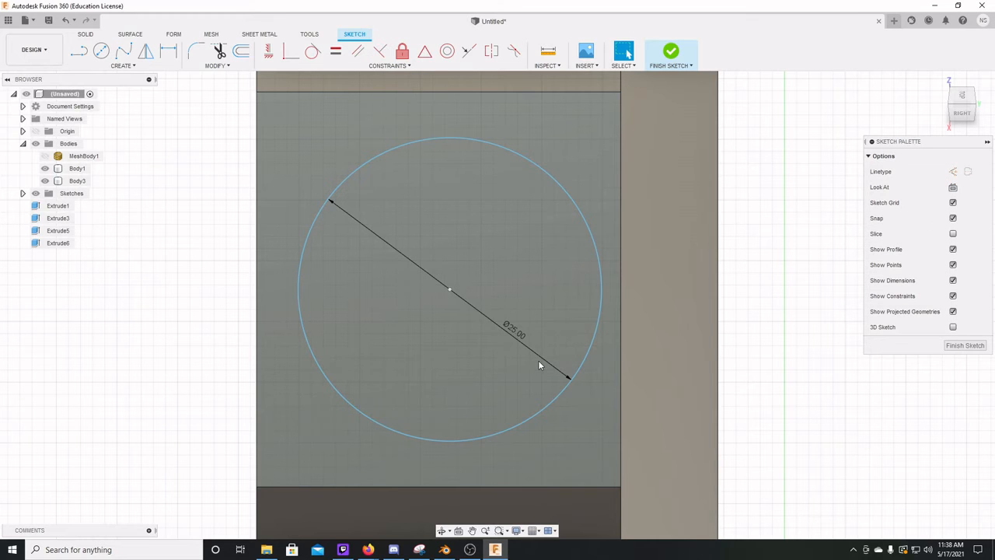
Extrude the 25 mm circle 6 mm into the sloped face as a cut and inspect the recess.
middle_click_drag(560, 367, 612, 426, "shift")
left_click(675, 401)
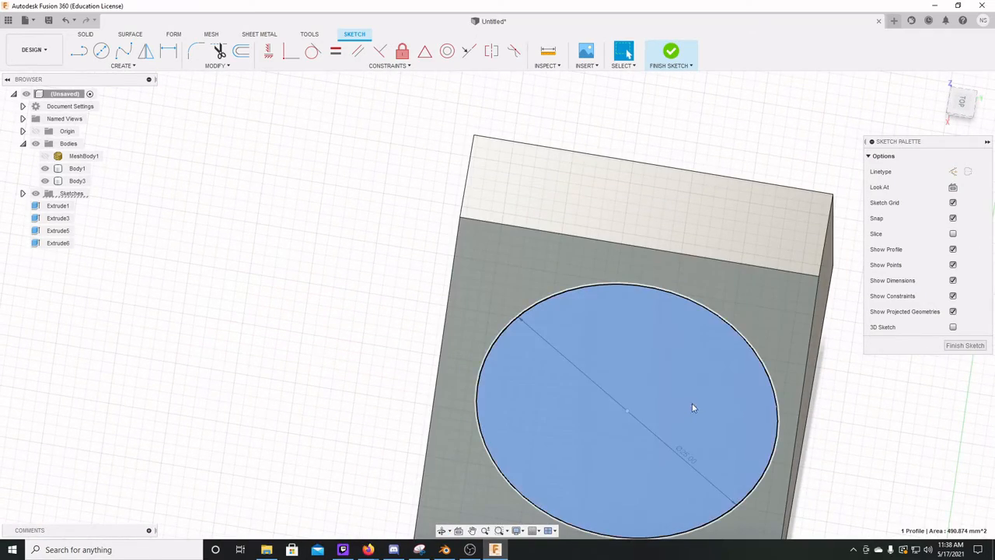
middle_click_drag(692, 402, 708, 421, "shift")
middle_click_drag(799, 479, 501, 198)
middle_click_drag(722, 318, 460, 238)
key("e")
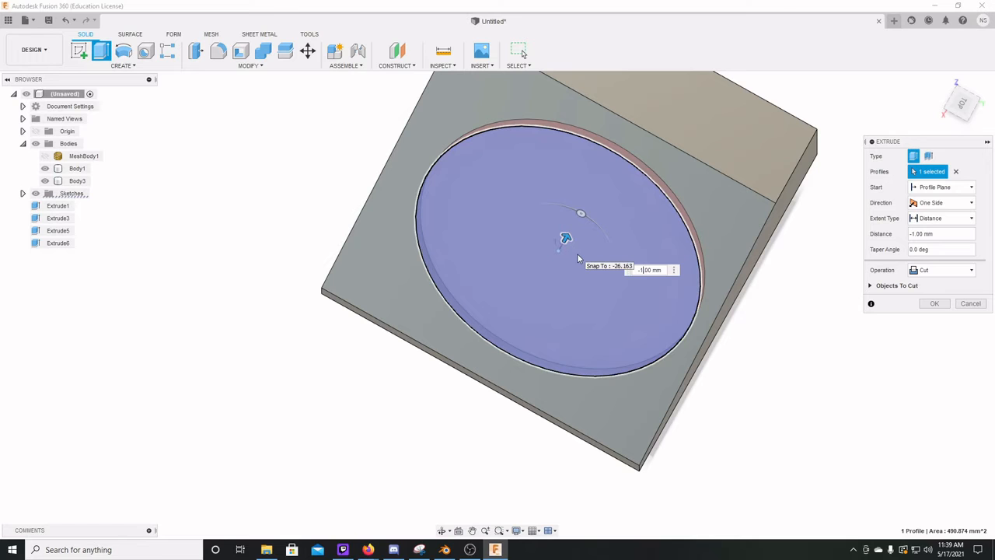
type("6")
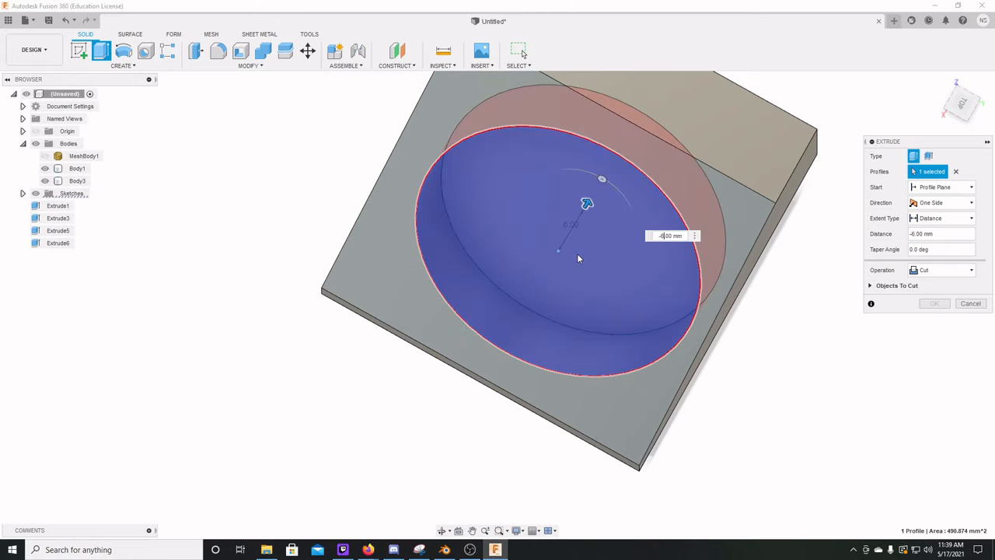
key("Return")
middle_click_drag(549, 282, 718, 275, "shift")
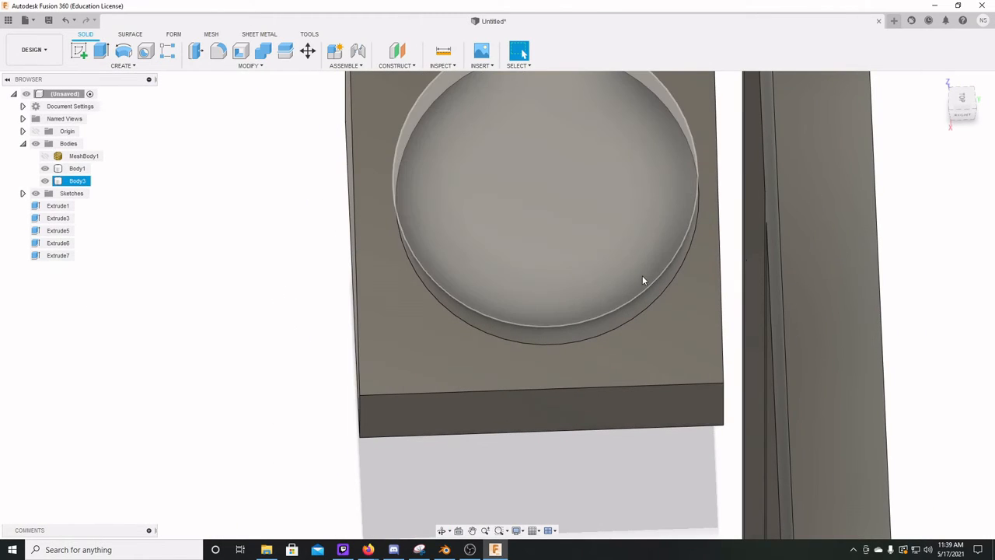
Undo the circular cut and draw a 25.3 mm diameter circle concentric with the 25 mm circle on the sloped face.
key("ctrl+z")
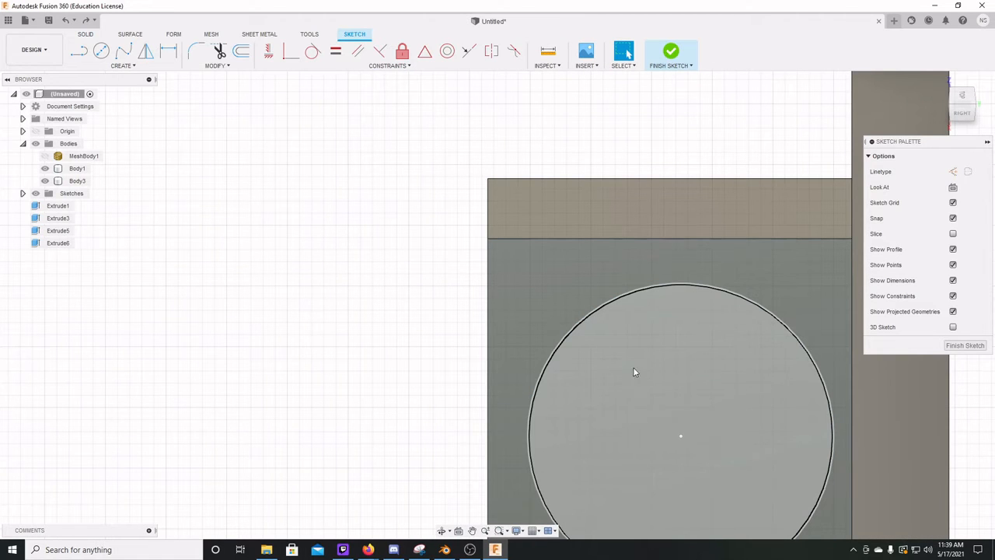
left_click(99, 56)
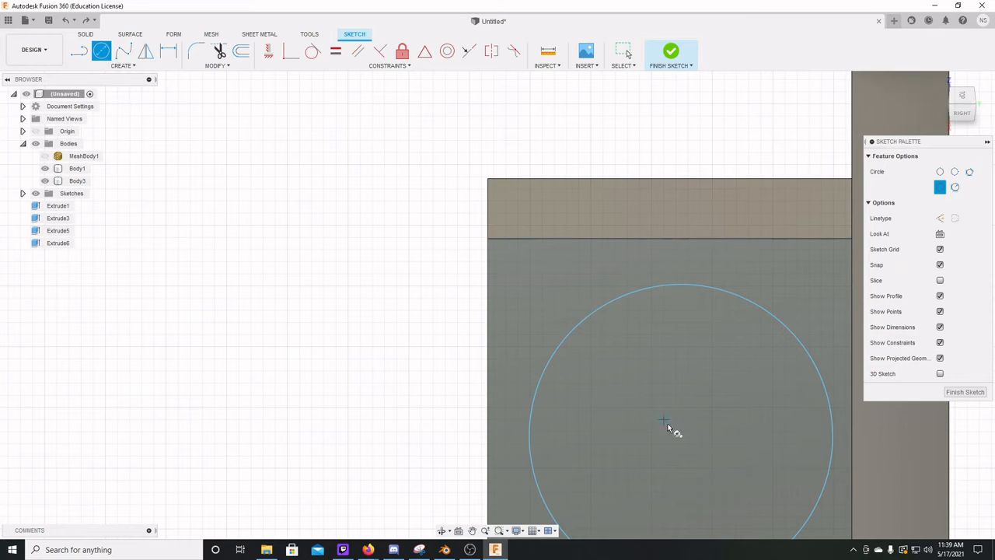
left_click(681, 436)
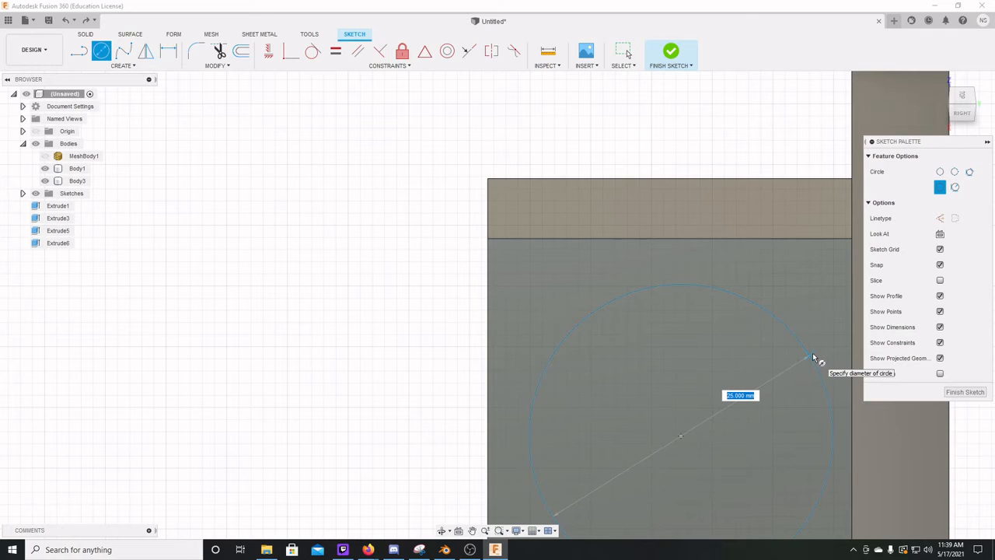
type("25.3")
key("Return")
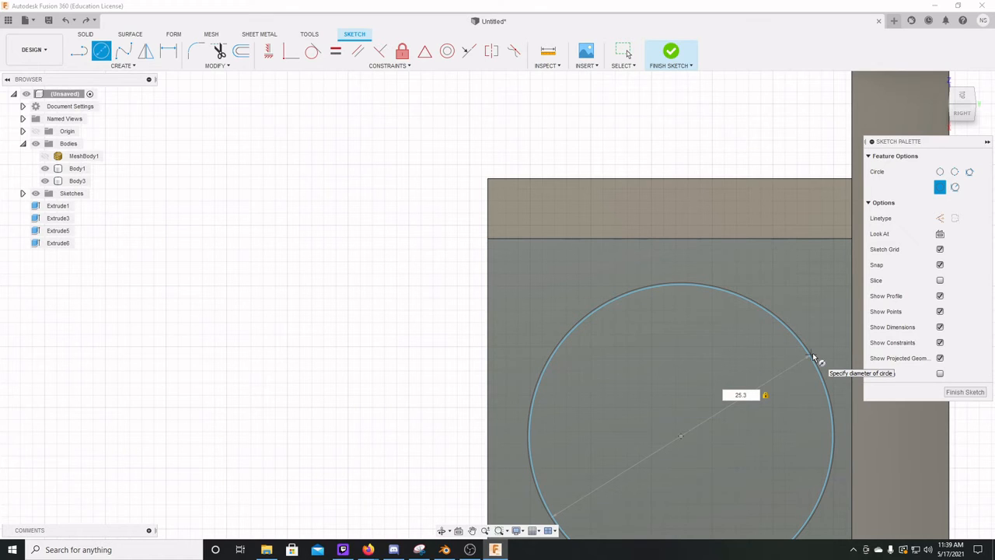
key("Return")
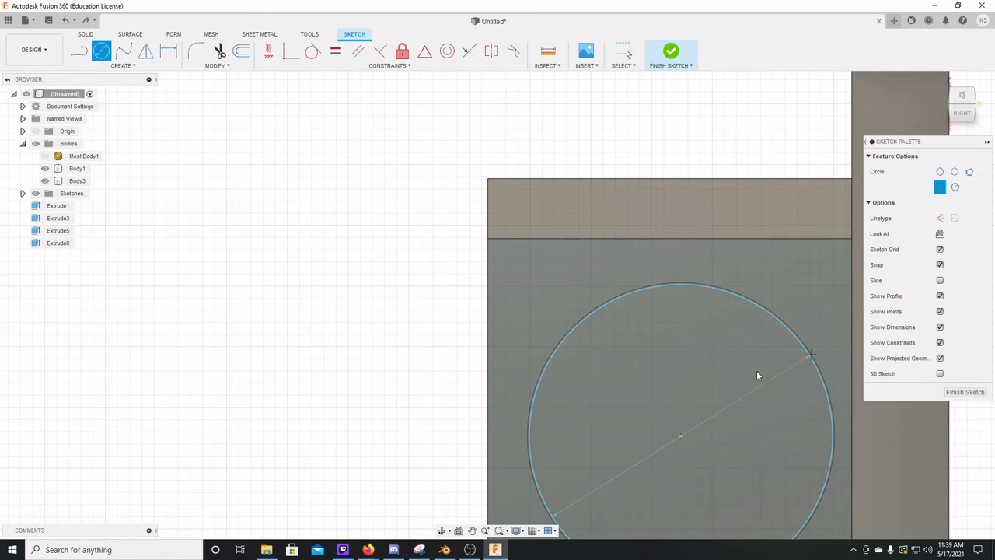
Cut the full 25.3 mm circle area, including its thin outer ring, into the block's sloped face with Extrude.
key("Escape")
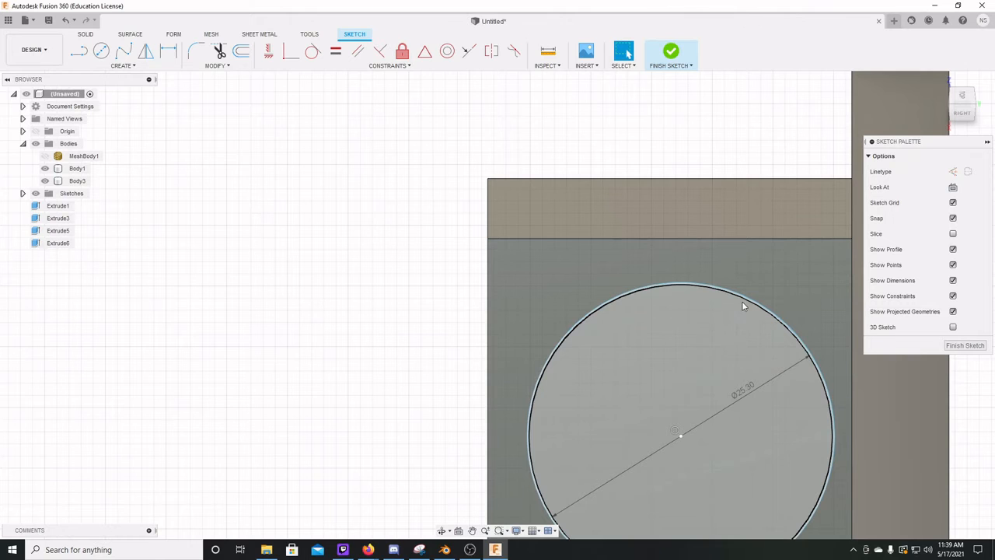
scroll(737, 329, "up", 5)
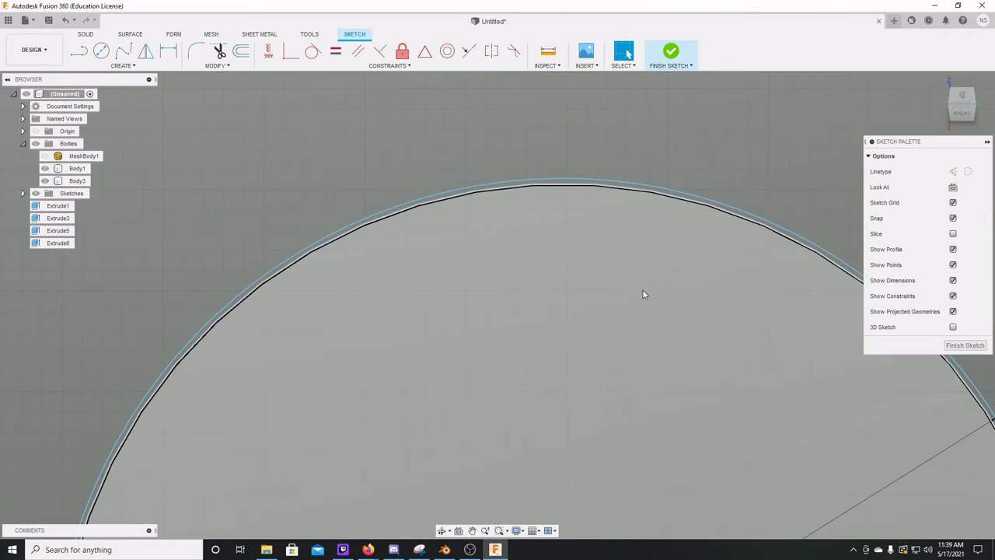
left_click(609, 237)
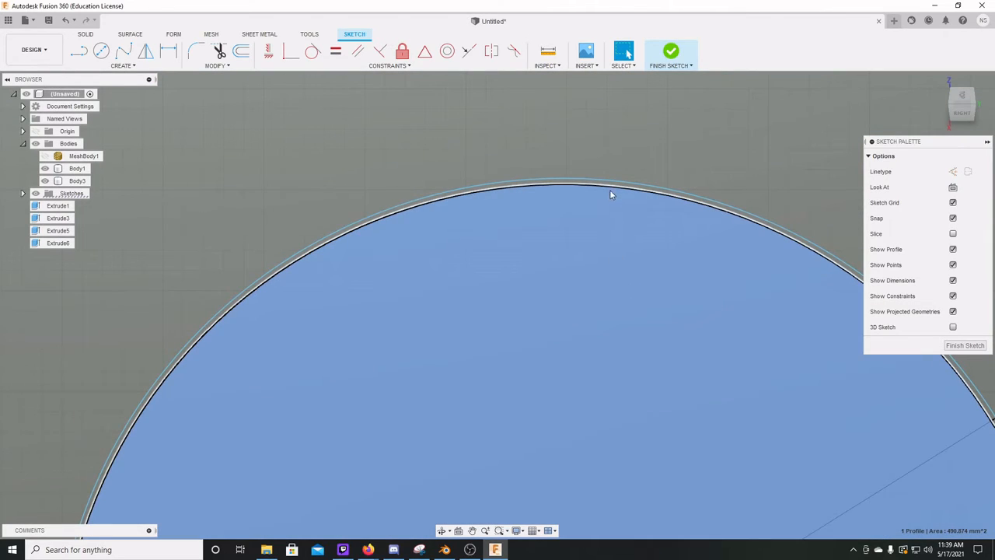
left_click(612, 184, "shift")
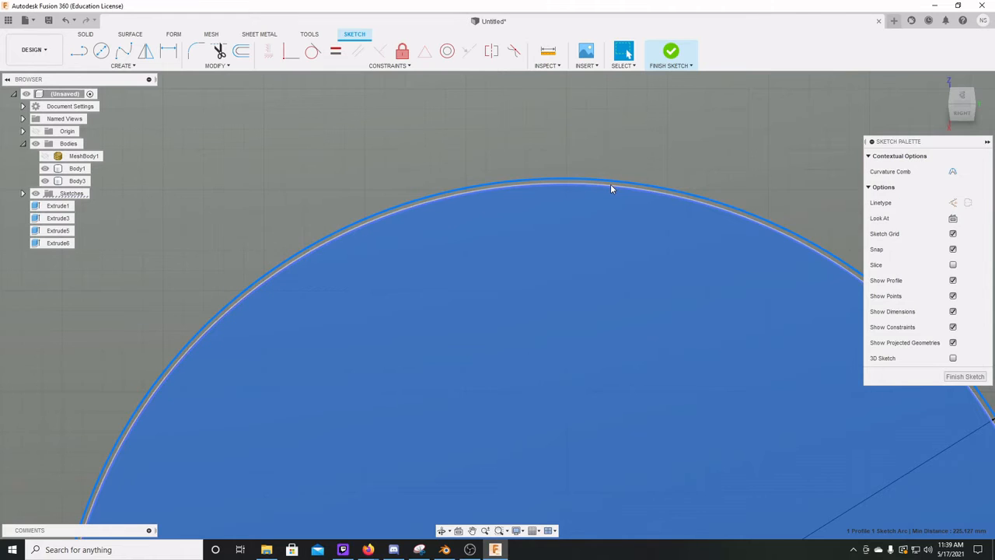
scroll(612, 191, "up", 4)
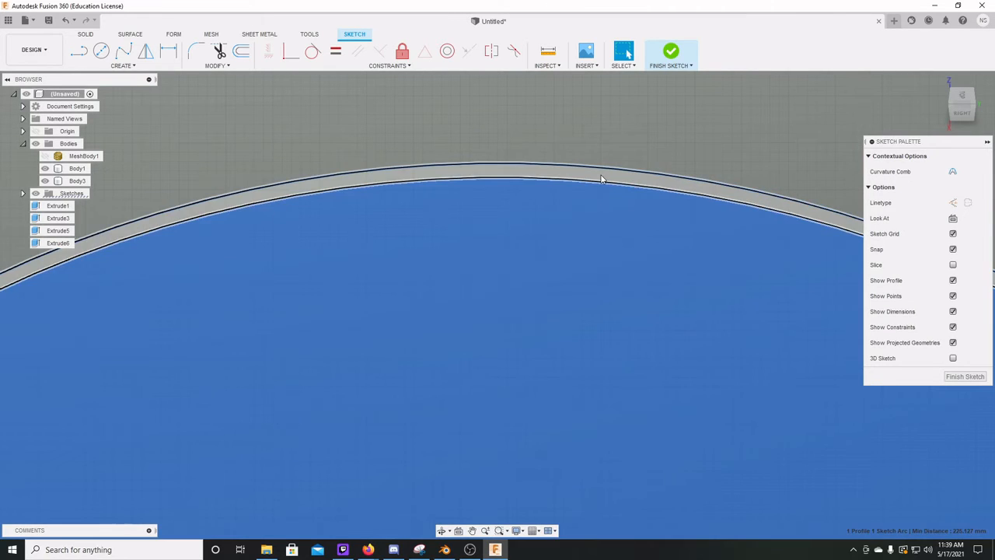
scroll(601, 179, "down", 8)
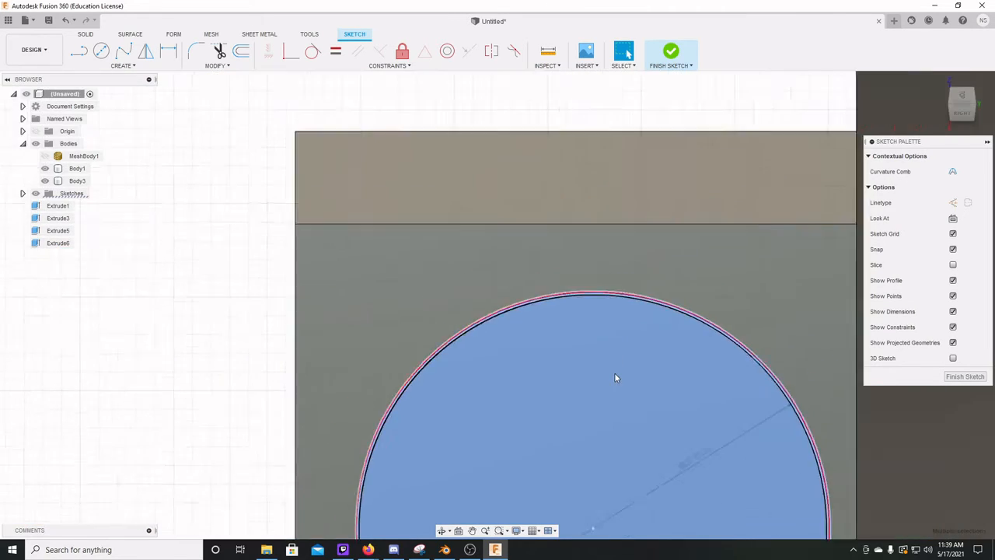
key("e")
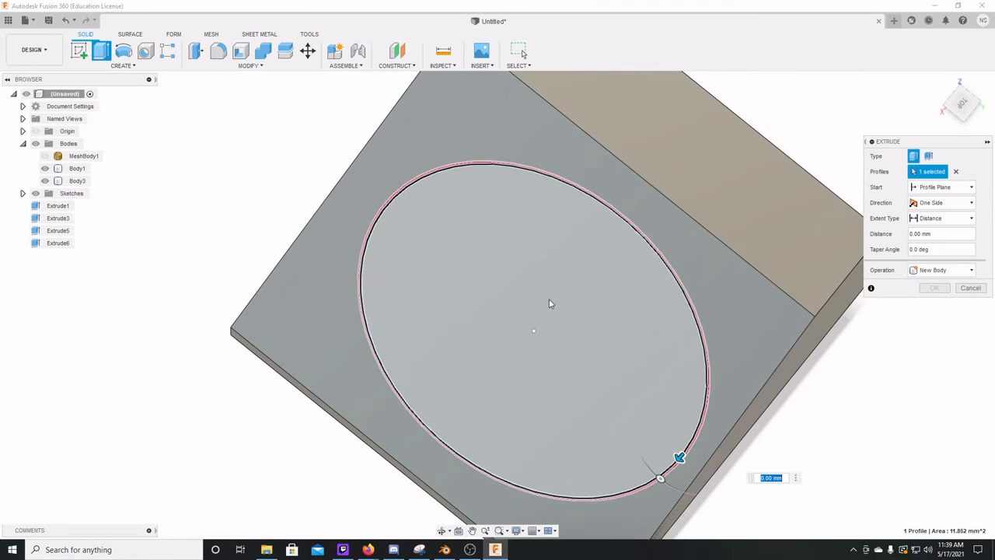
left_click(553, 284)
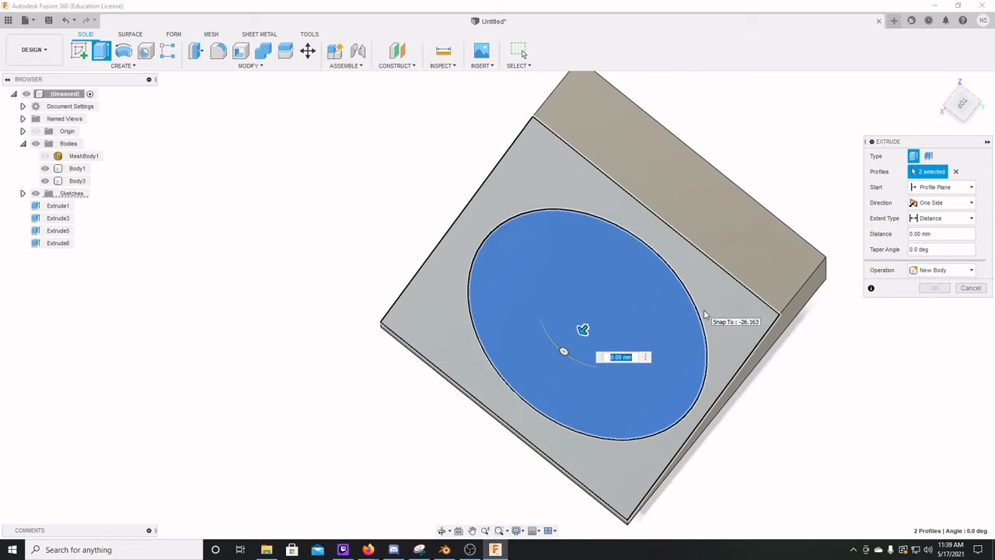
scroll(683, 328, "up", 5)
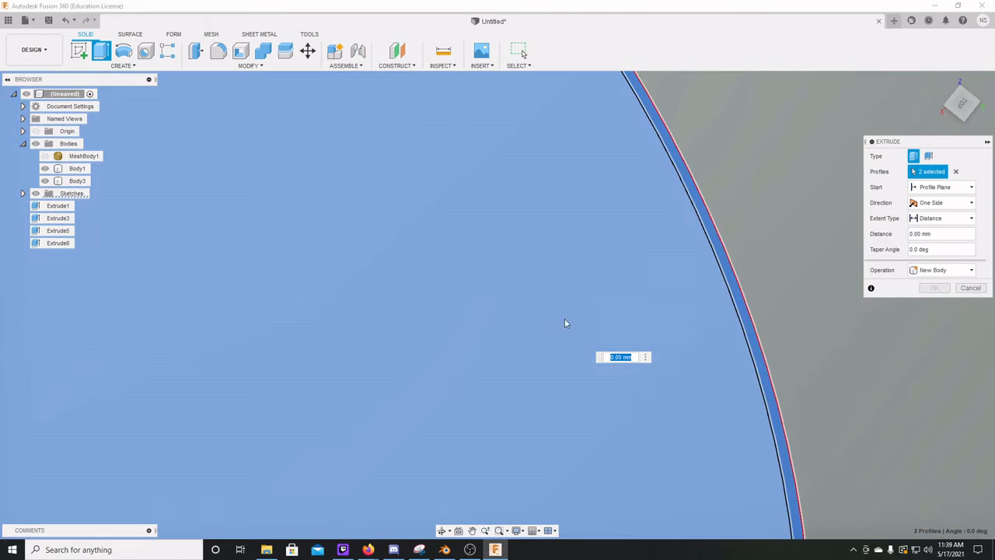
scroll(539, 324, "up", 1)
scroll(540, 324, "down", 5)
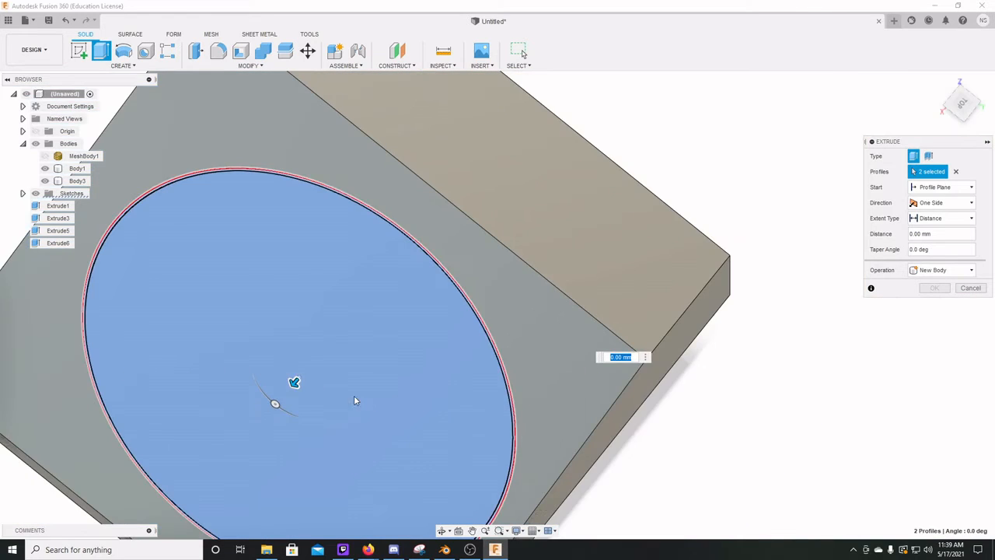
left_click_drag(300, 384, 378, 383)
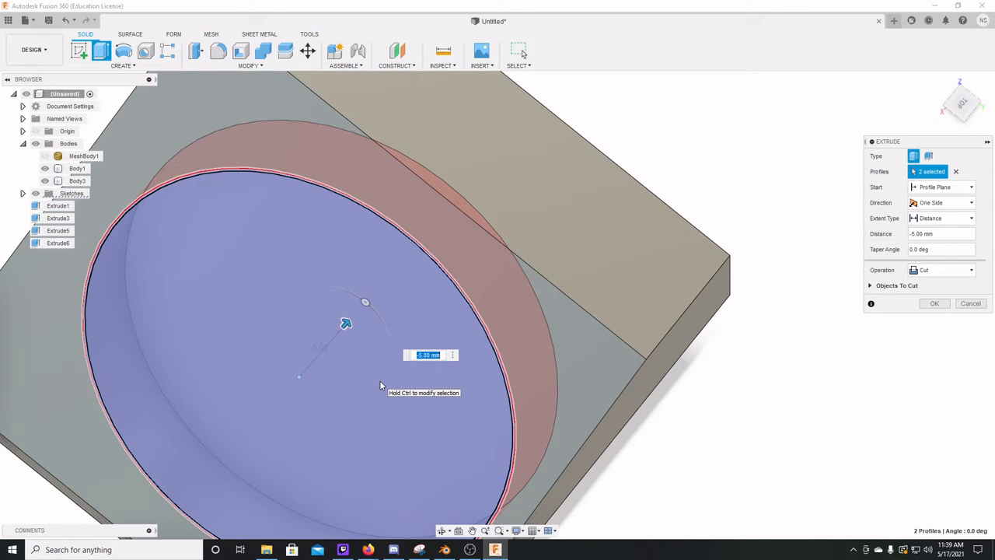
key("Left")
key("Return")
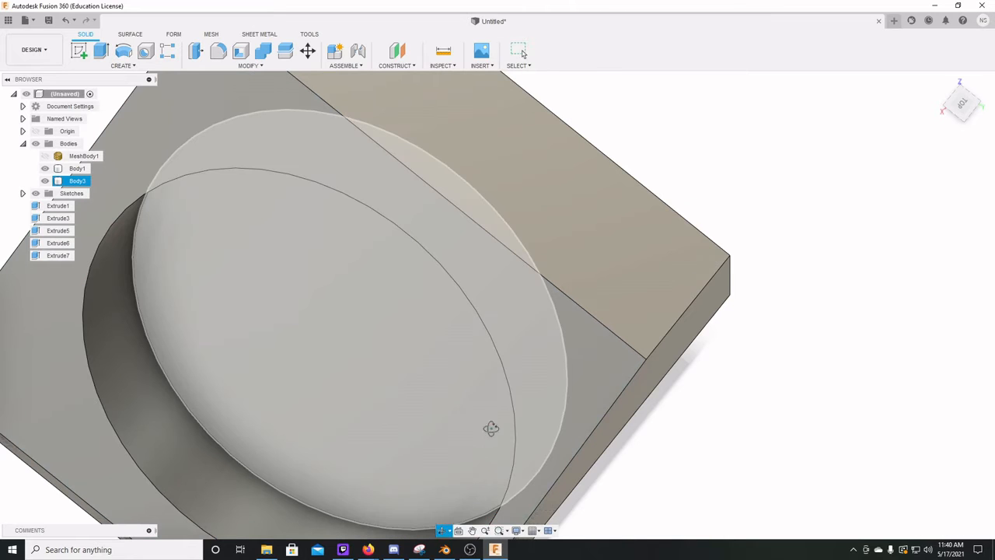
Examine the round recess from several angles and compare the block with the neighbouring frame plate.
middle_click_drag(490, 428, 152, 336, "shift")
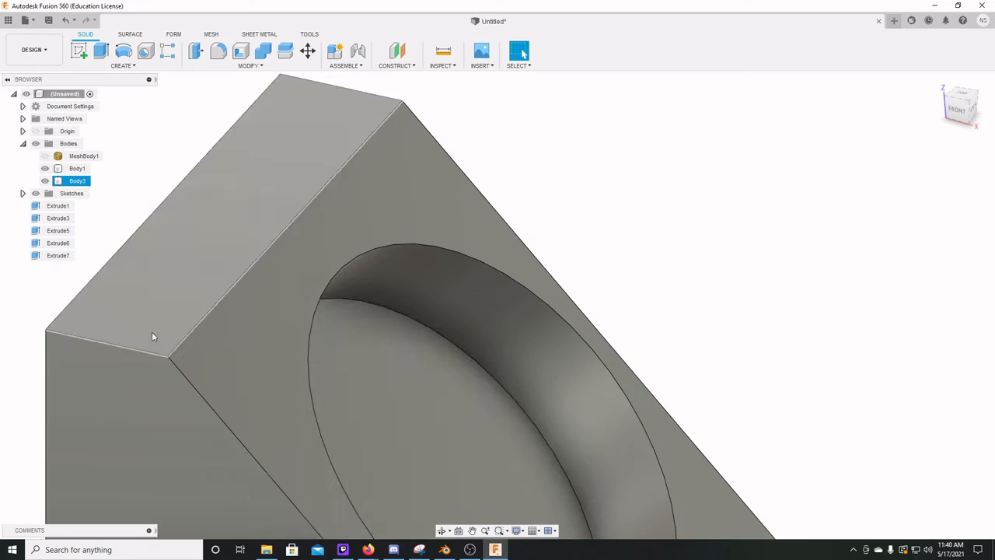
scroll(511, 378, "up", 3)
scroll(496, 337, "down", 5)
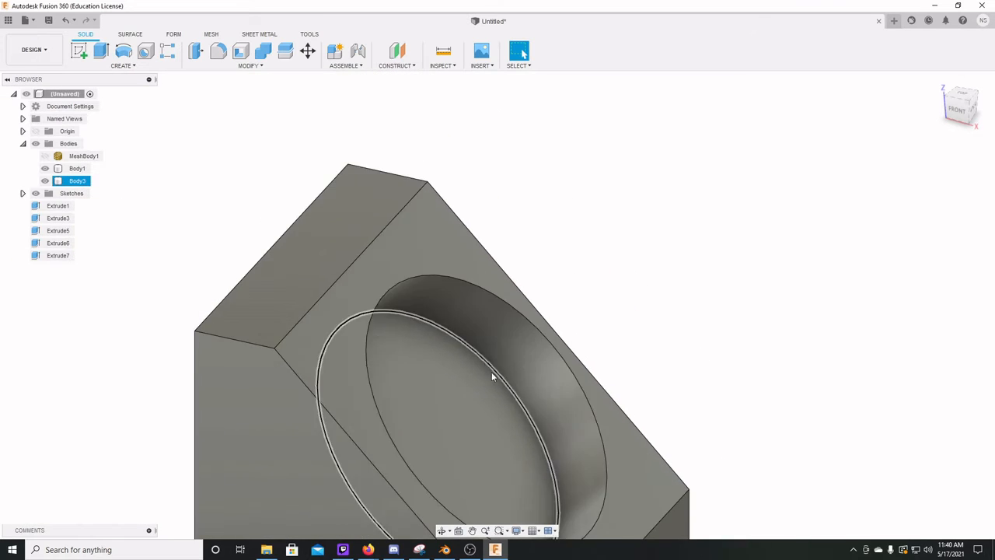
scroll(491, 377, "down", 6)
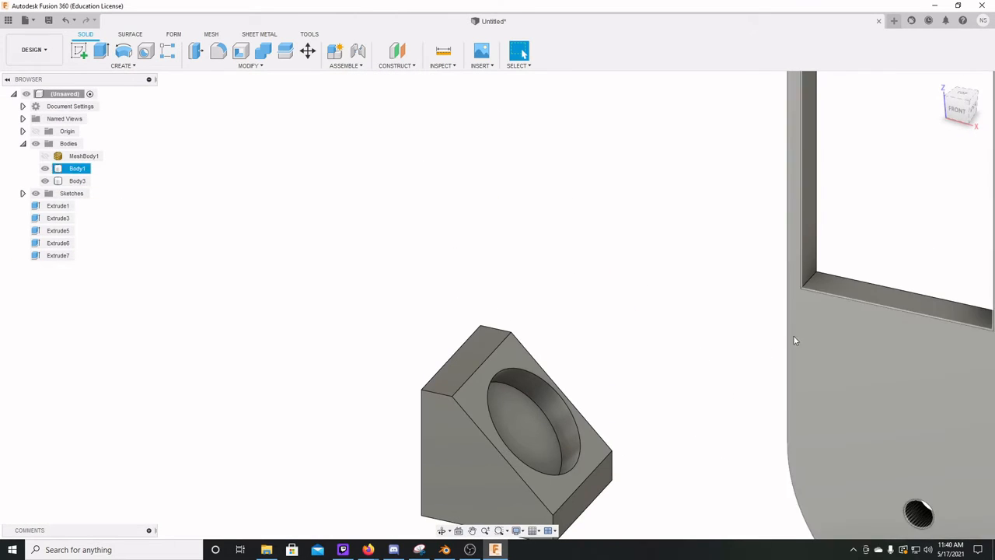
scroll(869, 439, "down", 5)
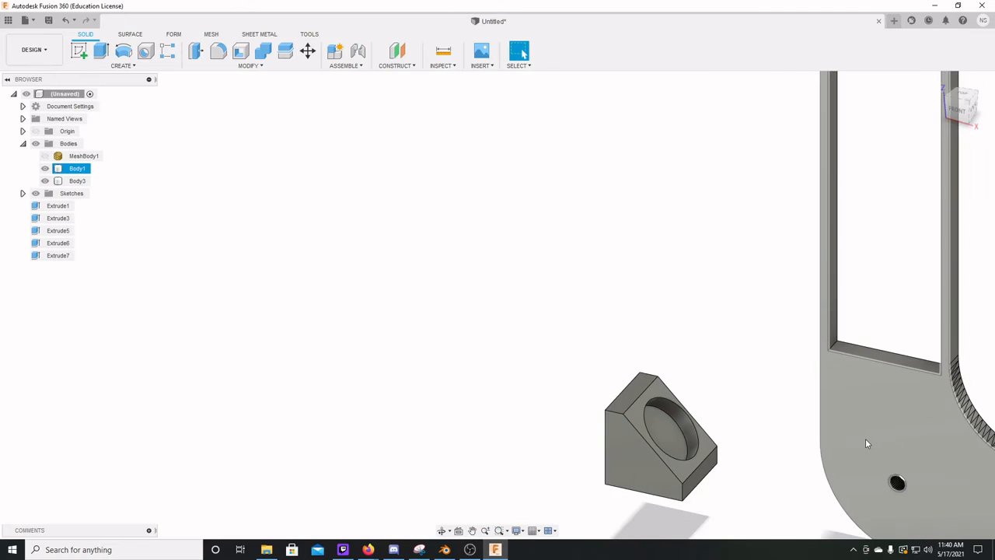
middle_click_drag(879, 444, 631, 397)
scroll(632, 398, "down", 2)
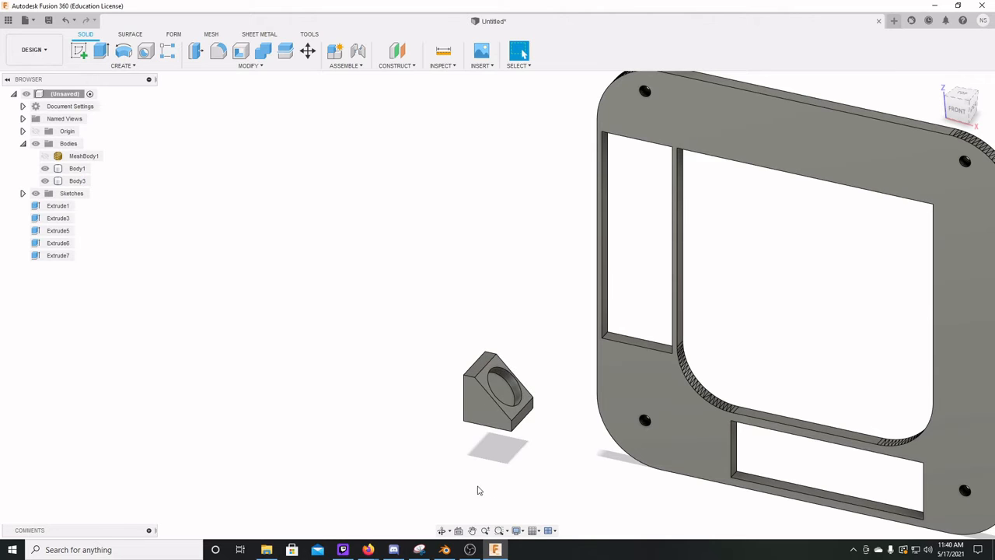
Create a sketch on the block's square side face and draw an 8 mm line along its lower edge from the corner nearest the plate.
middle_click_drag(464, 473, 602, 453, "shift")
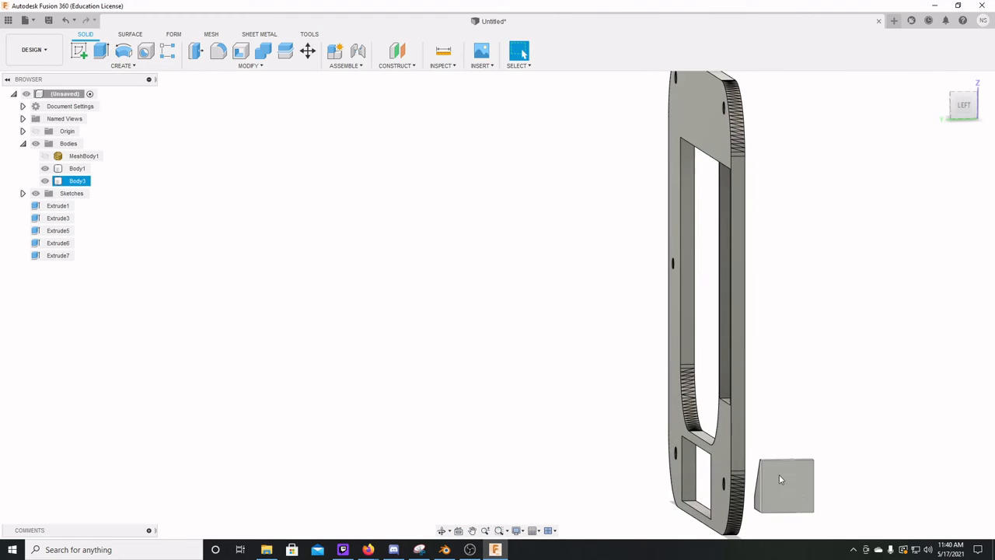
left_click(803, 486)
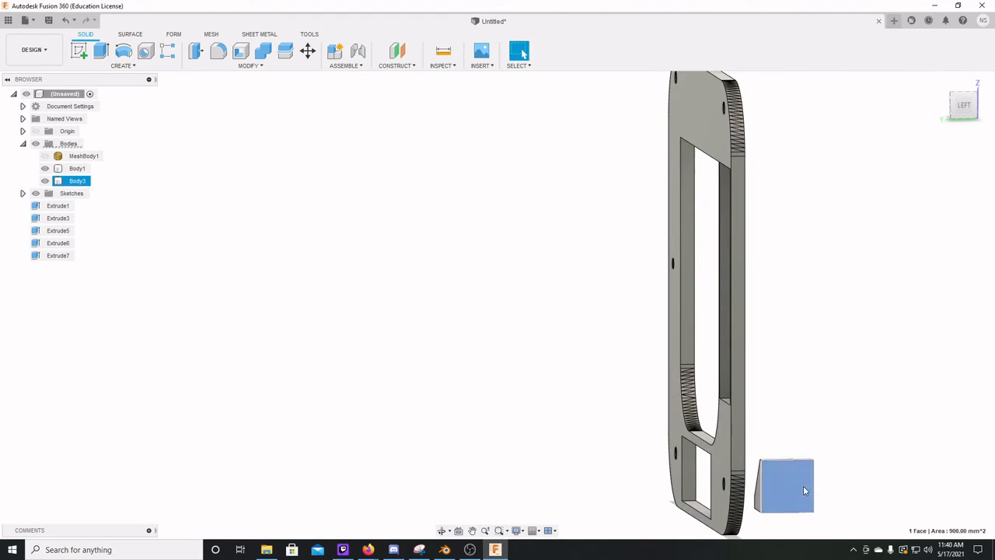
left_click(78, 51)
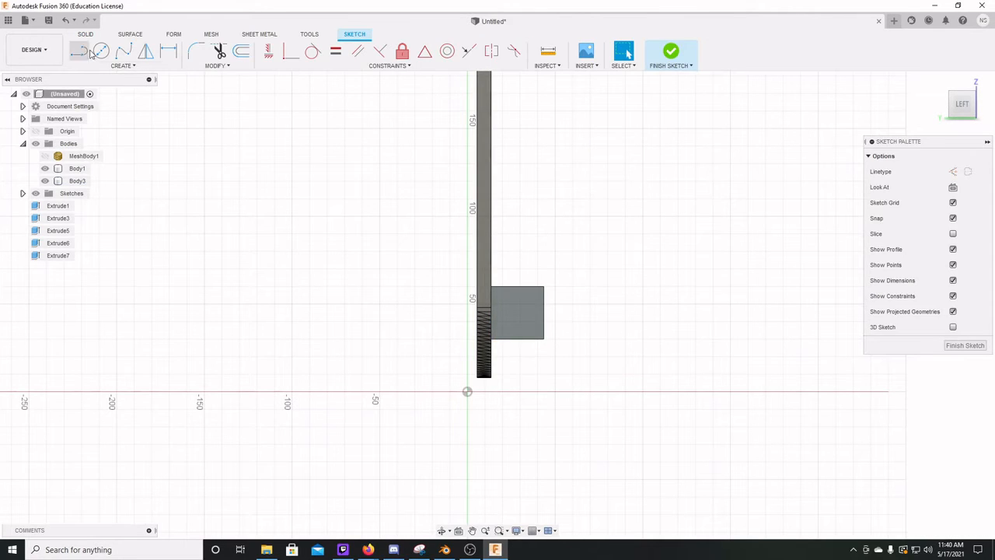
left_click(78, 54)
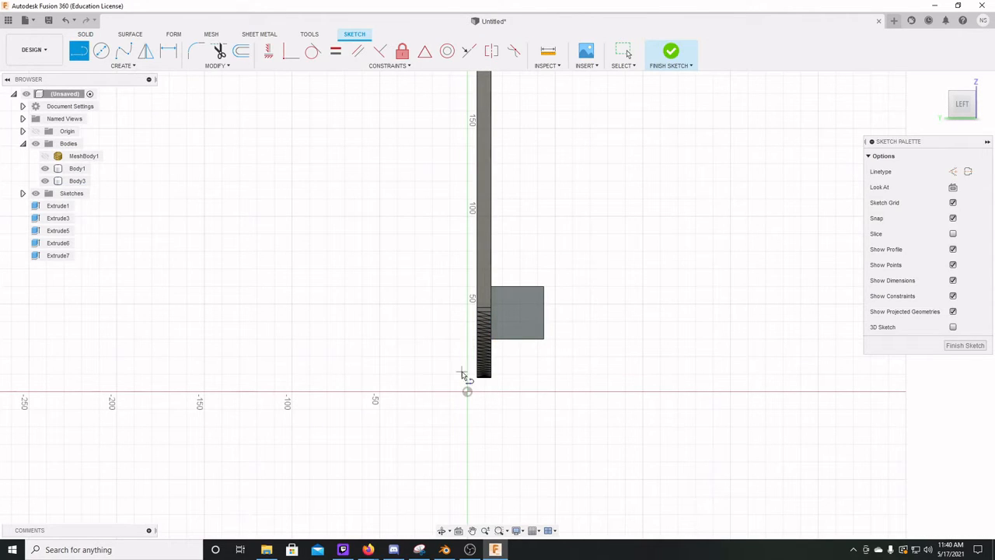
left_click(498, 340)
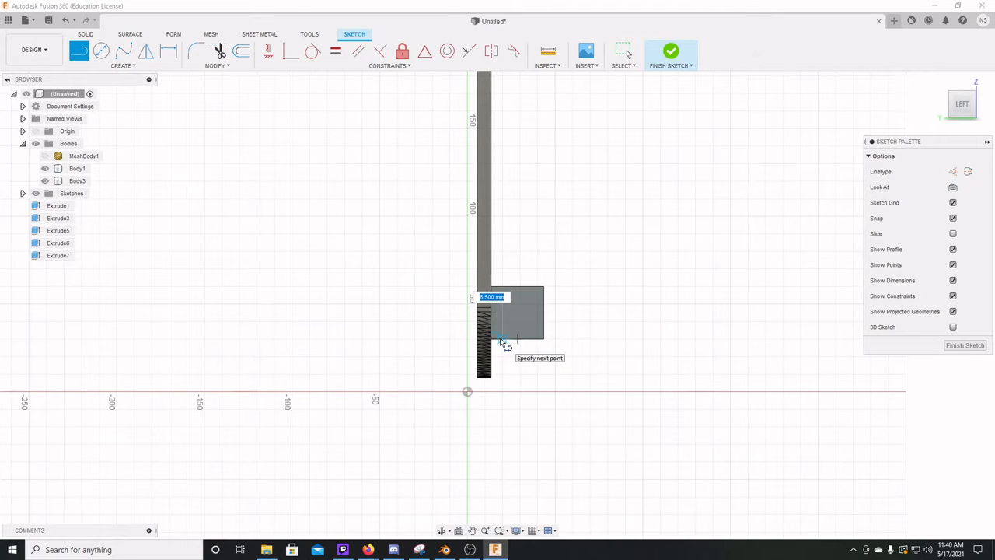
type("8")
key("Tab")
key("Return")
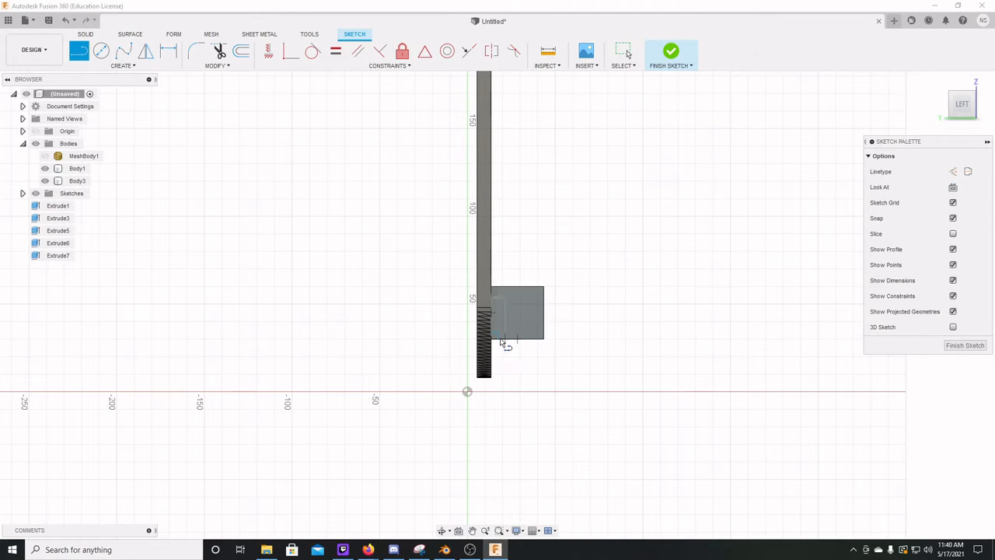
key("Escape")
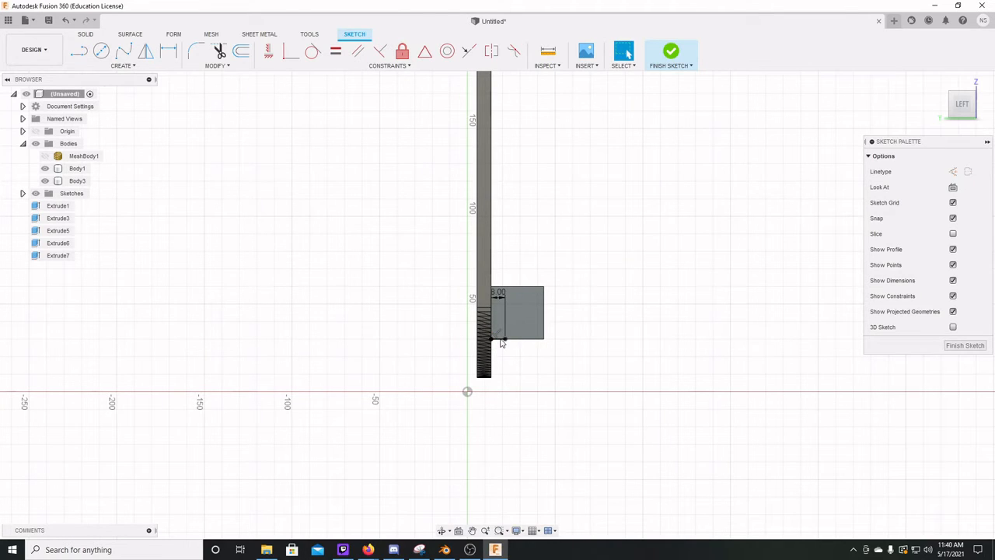
Draw a two-point rectangle from the free end of the 8 mm line to the diagonally opposite upper corner of the face.
left_click(123, 66)
mouse_move(113, 89)
left_click(195, 91)
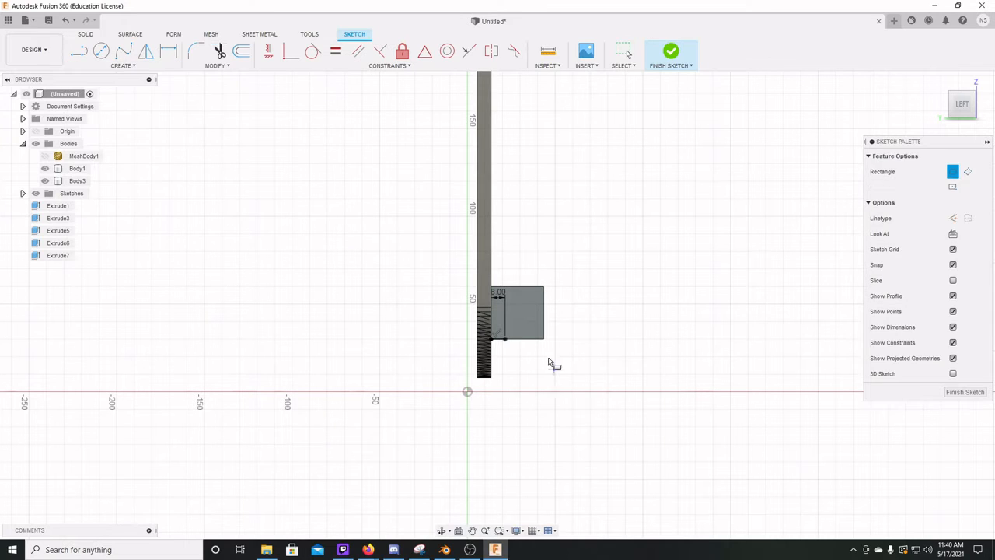
left_click(506, 340)
left_click(544, 287)
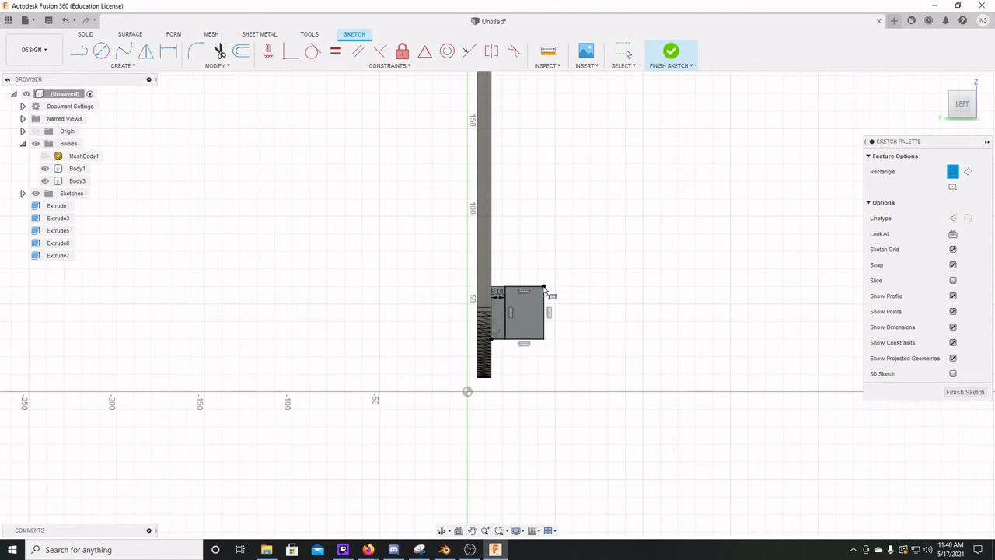
key("Escape")
Extrude the rectangle 110 mm through the block as a cut.
left_click(526, 328)
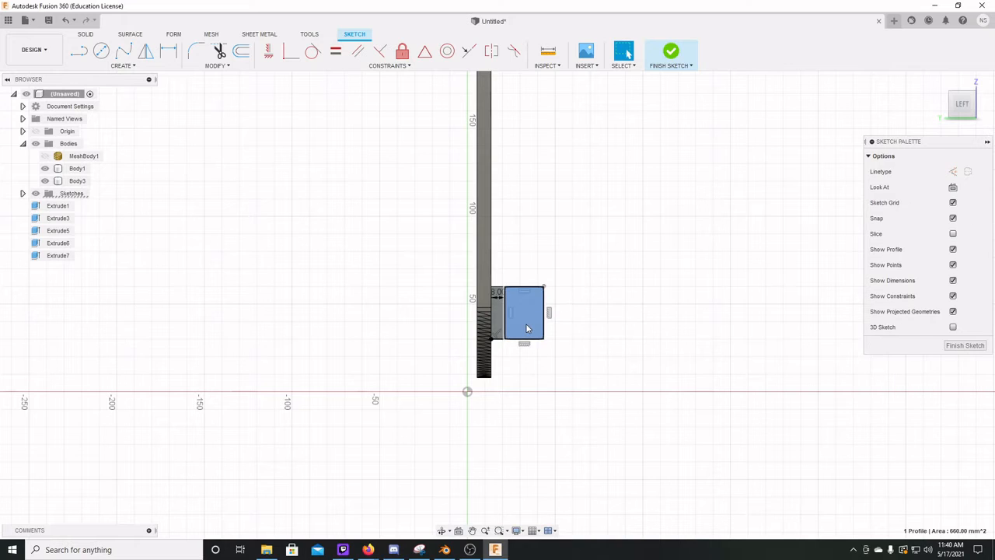
middle_click_drag(526, 328, 530, 336, "shift")
left_click(793, 483)
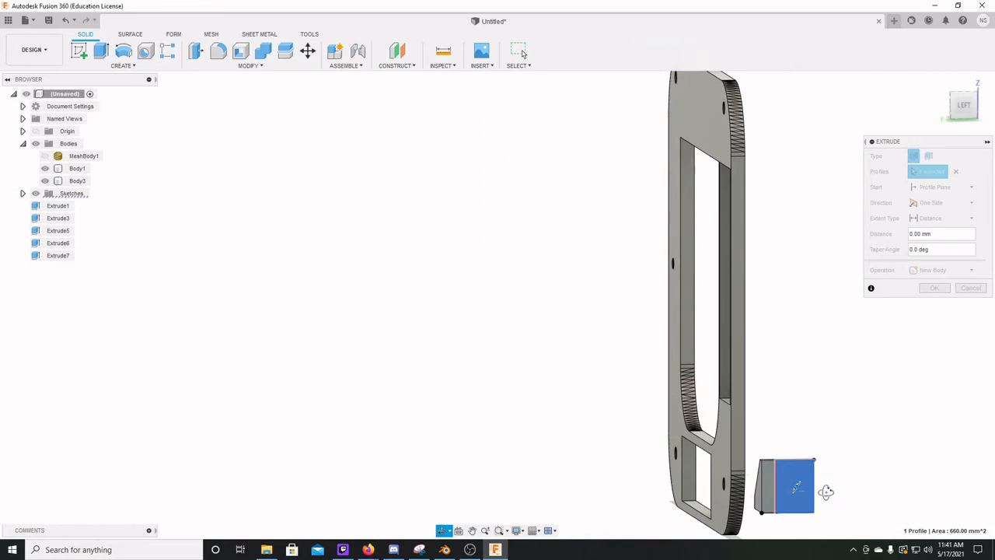
left_click_drag(640, 511, 711, 480)
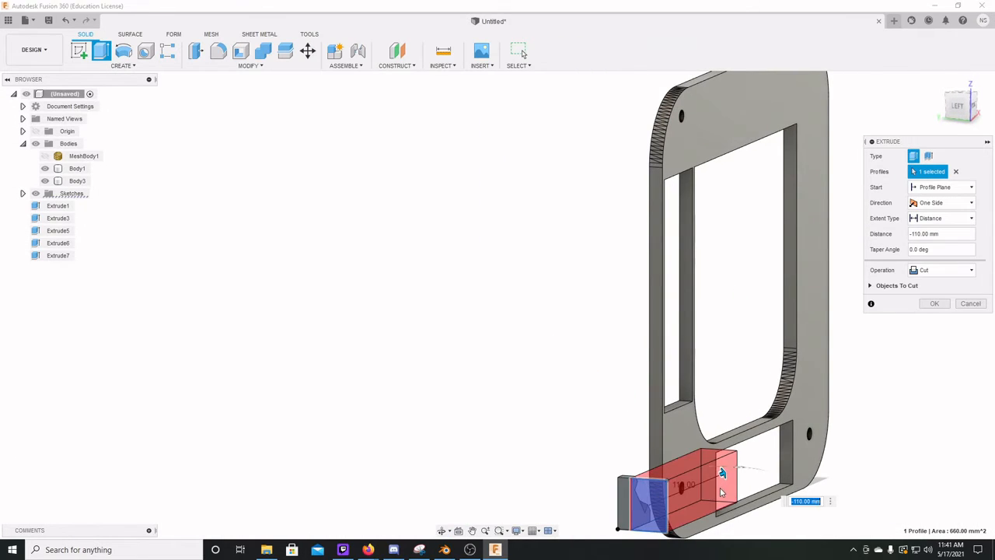
key("Return")
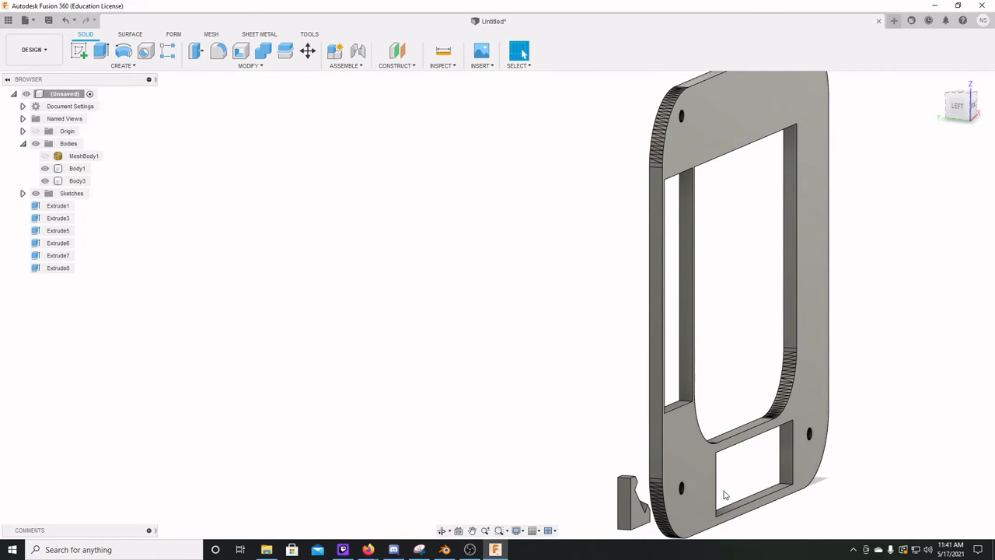
middle_click_drag(684, 492, 628, 485, "shift")
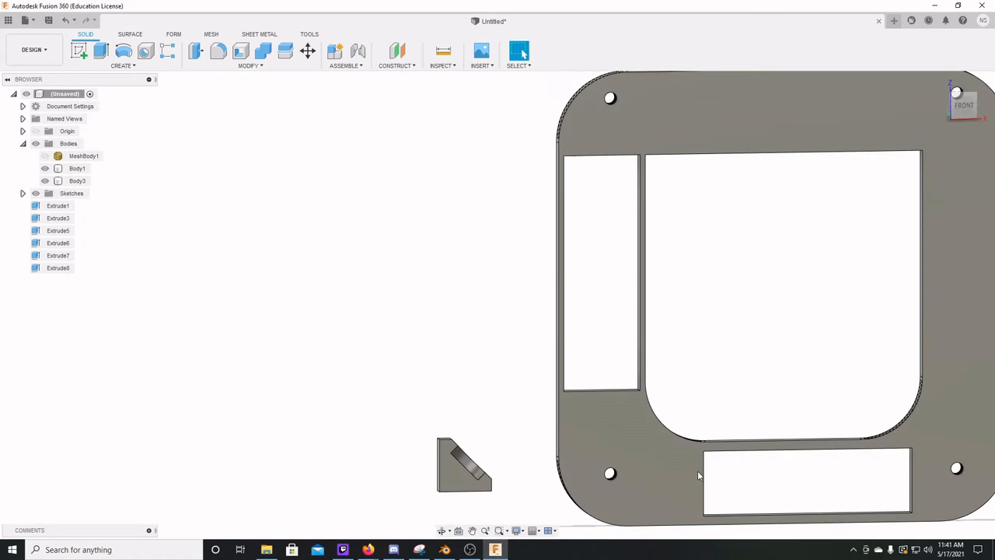
middle_click_drag(565, 488, 558, 468, "shift")
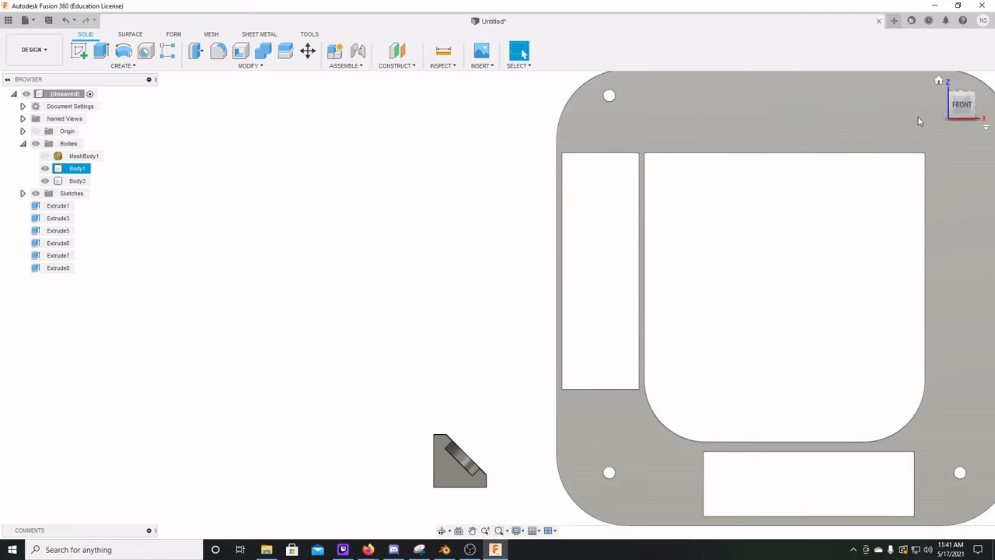
left_click(964, 112)
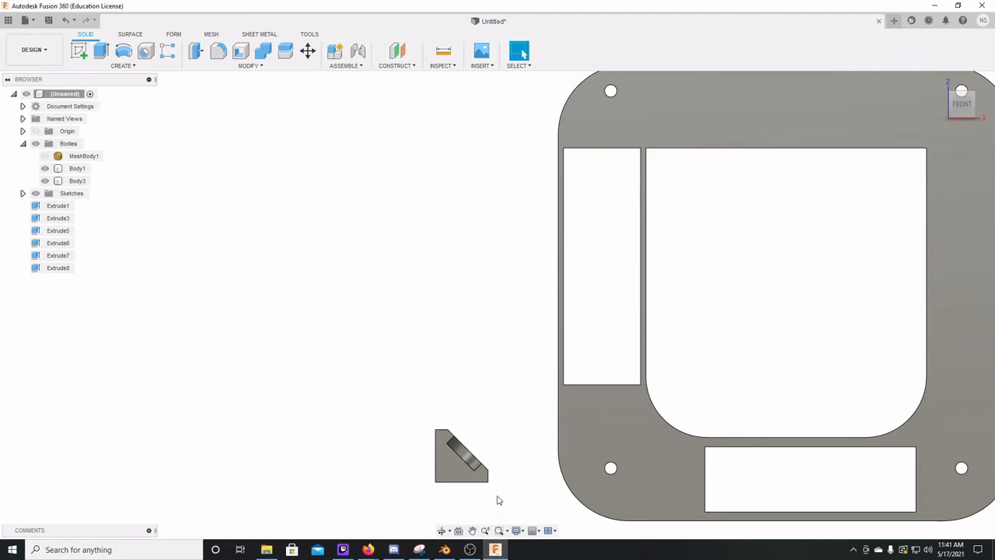
left_click(462, 458)
right_click(456, 459)
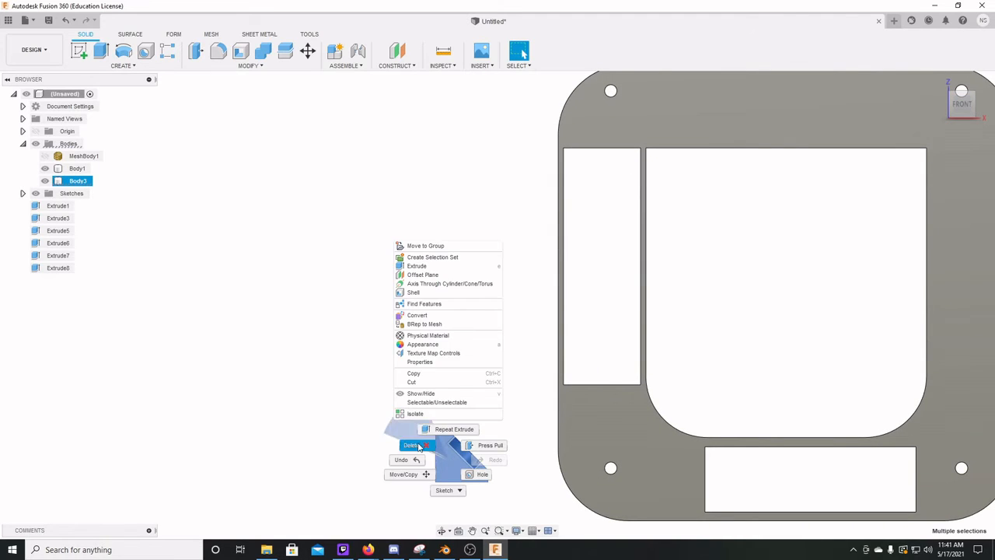
left_click(420, 478)
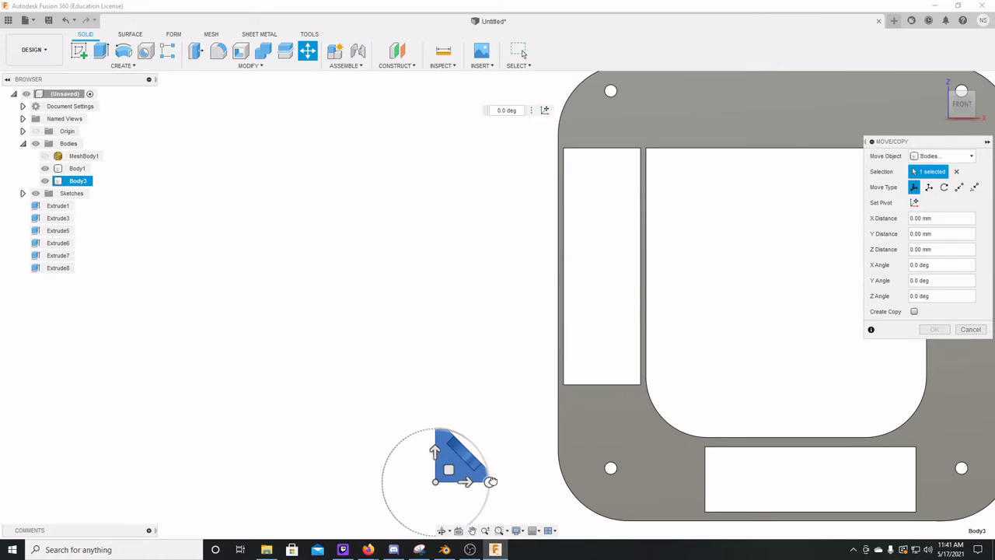
left_click_drag(493, 478, 712, 497)
key("Return")
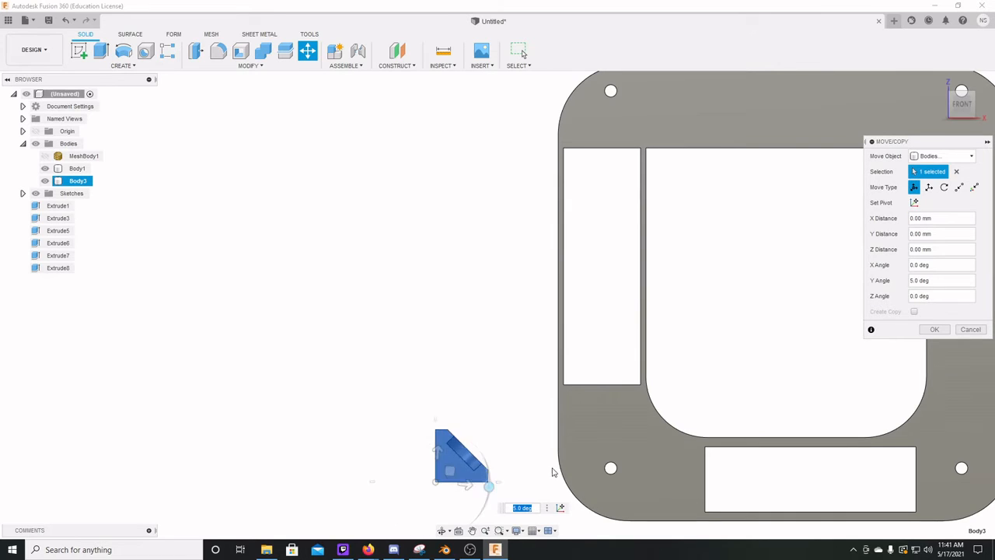
Try to move the sloped block along its slanted axes into the frame plate's lower rectangular opening.
left_click(459, 475)
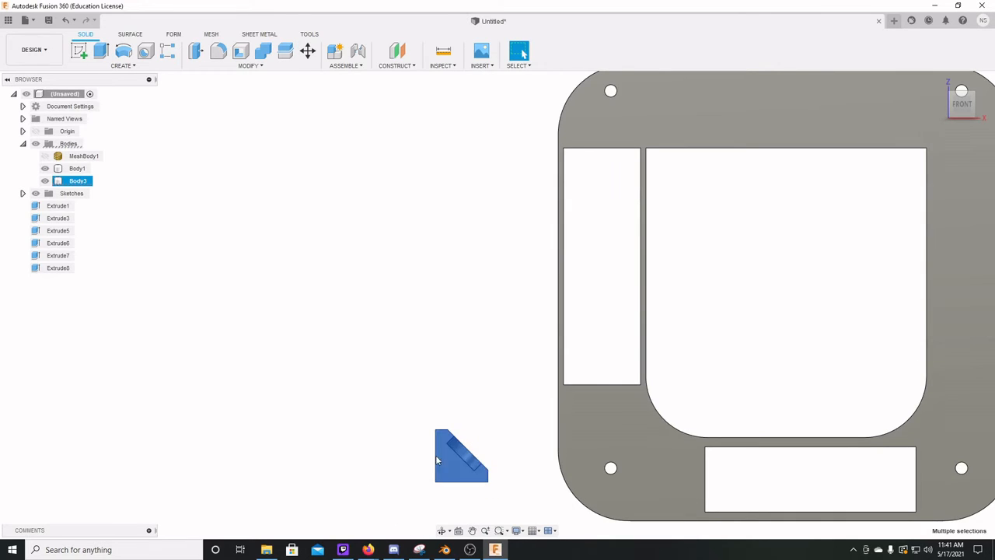
right_click(457, 476)
left_click(415, 487)
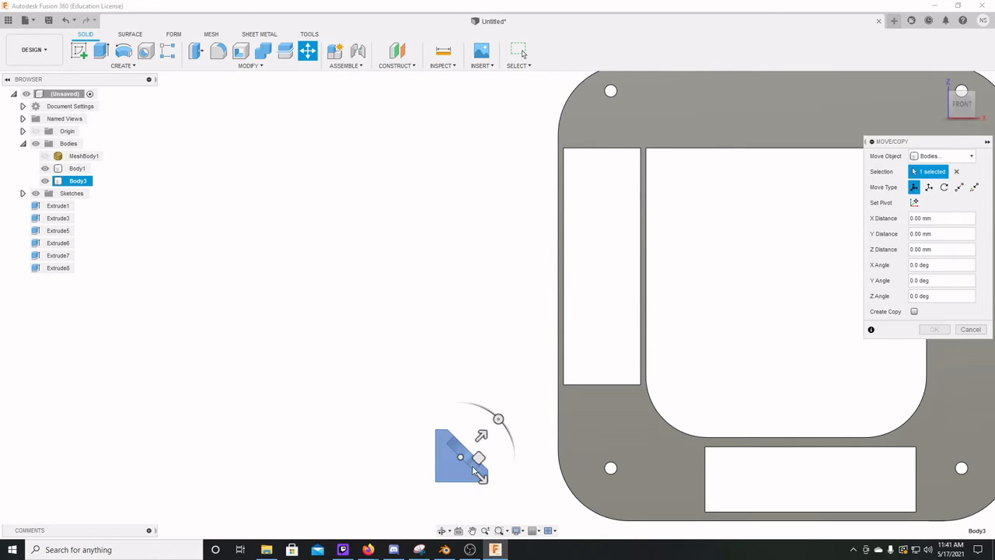
left_click_drag(482, 475, 536, 521)
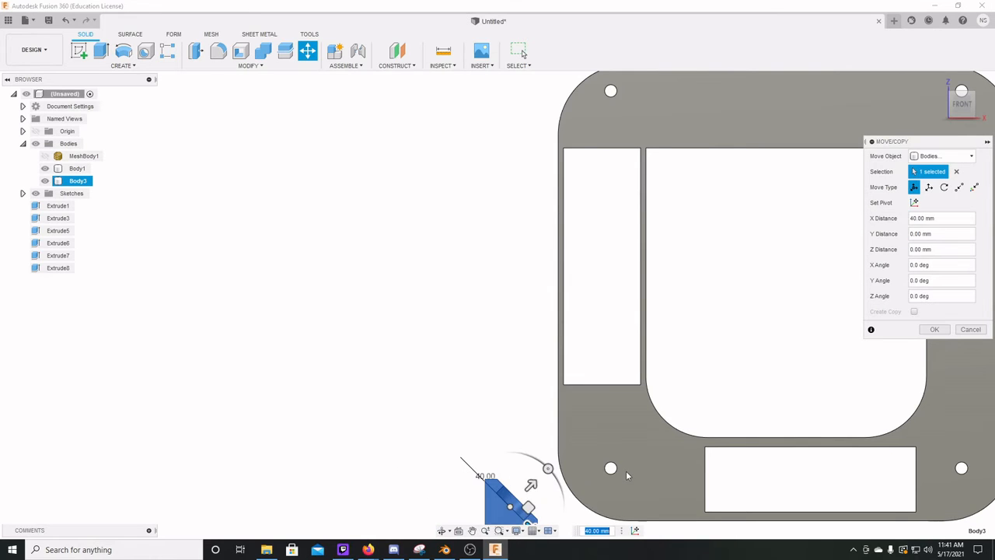
middle_click_drag(626, 470, 503, 355)
left_click_drag(421, 370, 482, 308)
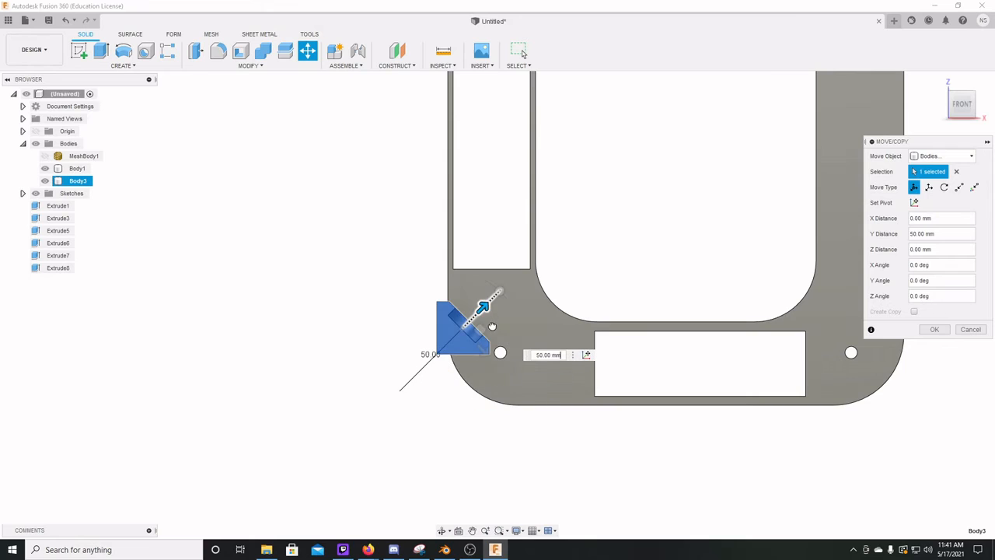
left_click_drag(483, 351, 545, 389)
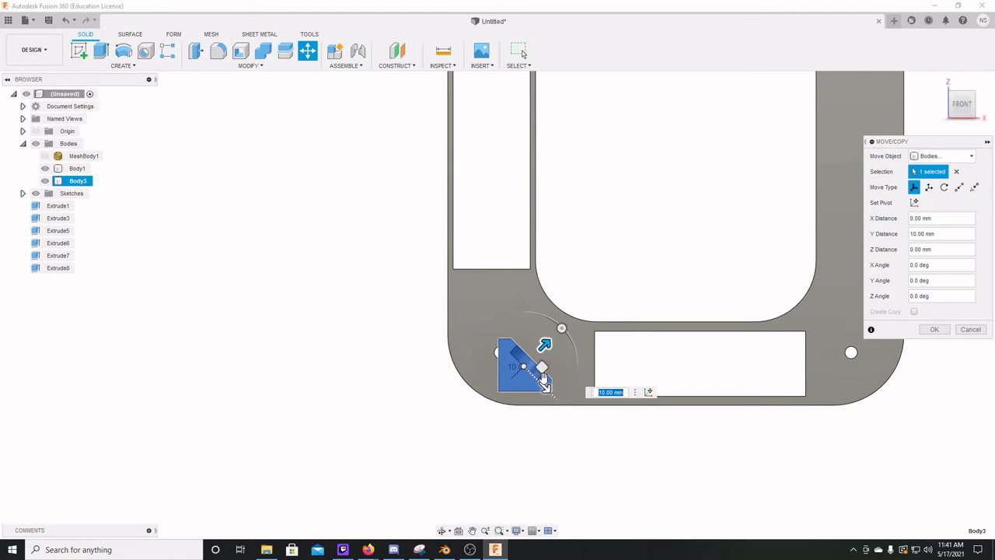
left_click_drag(544, 381, 681, 397)
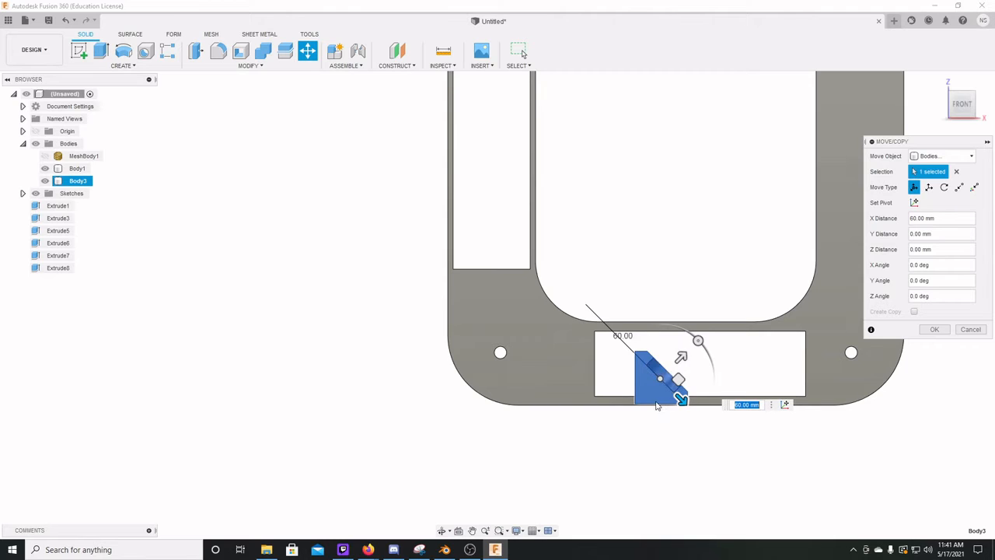
left_click(936, 332)
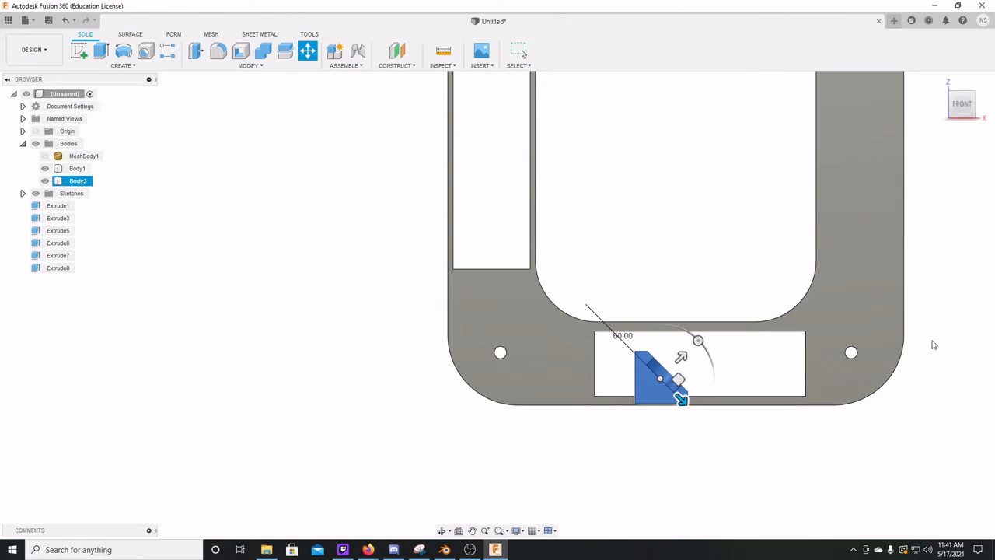
left_click_drag(370, 404, 295, 298)
right_click(323, 355)
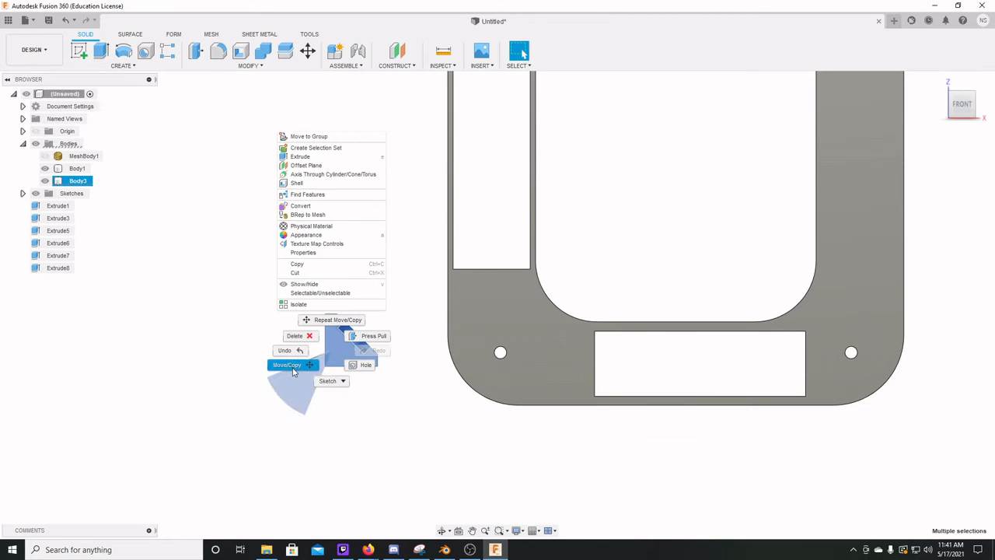
left_click(289, 366)
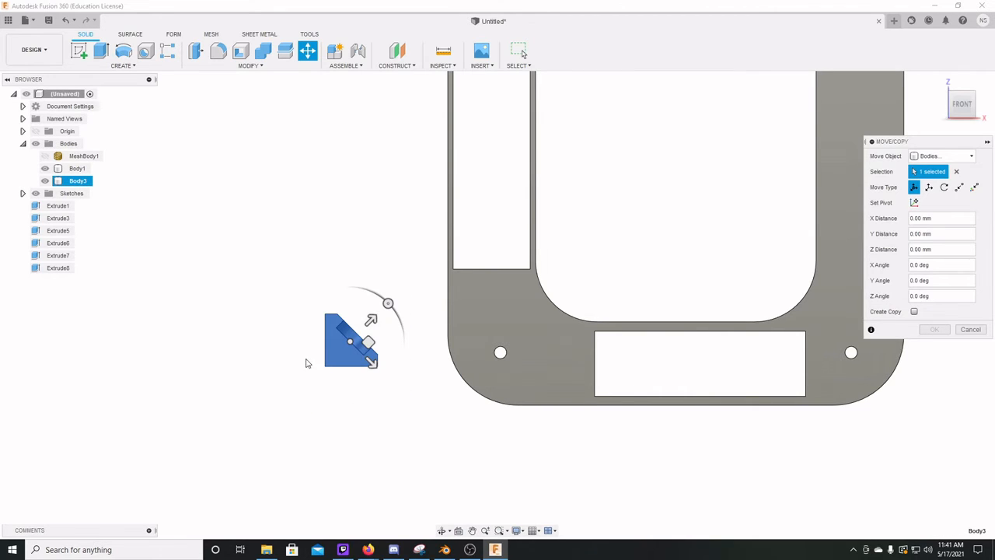
key("Escape")
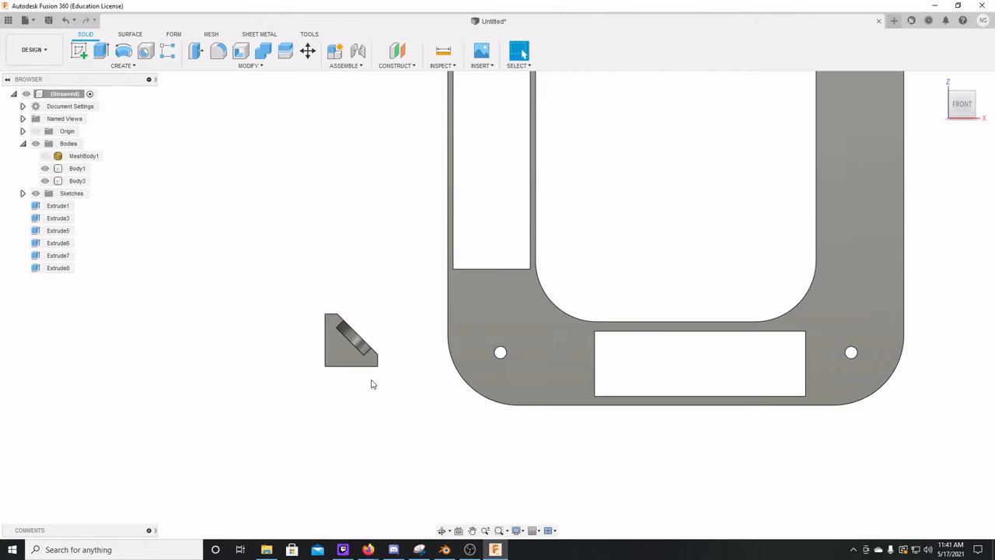
left_click_drag(405, 387, 284, 297)
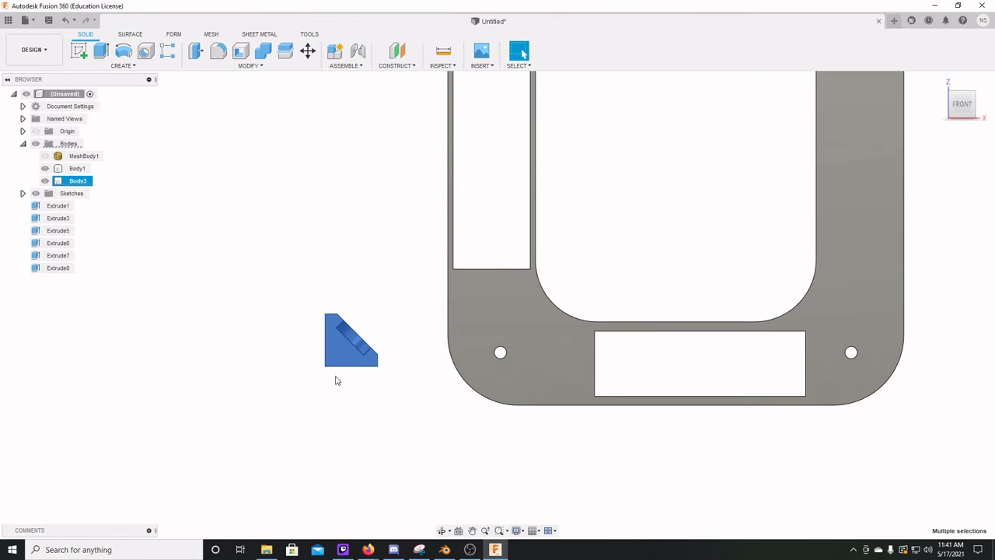
left_click(327, 388)
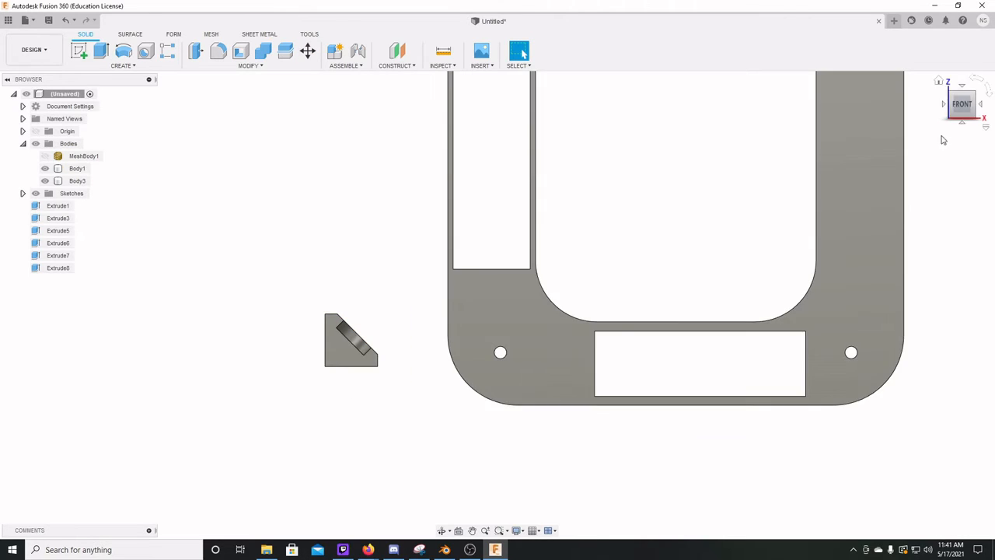
left_click(979, 104)
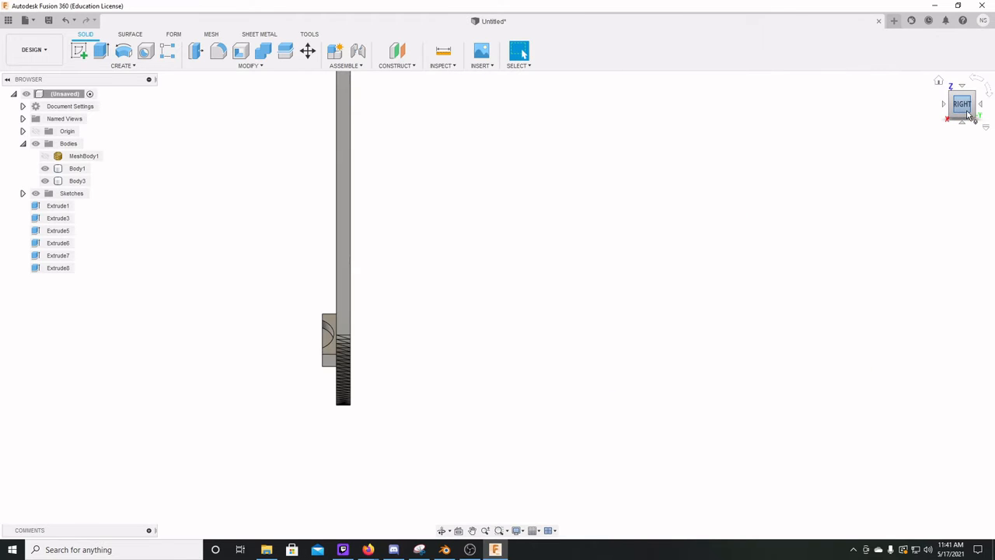
left_click(970, 106)
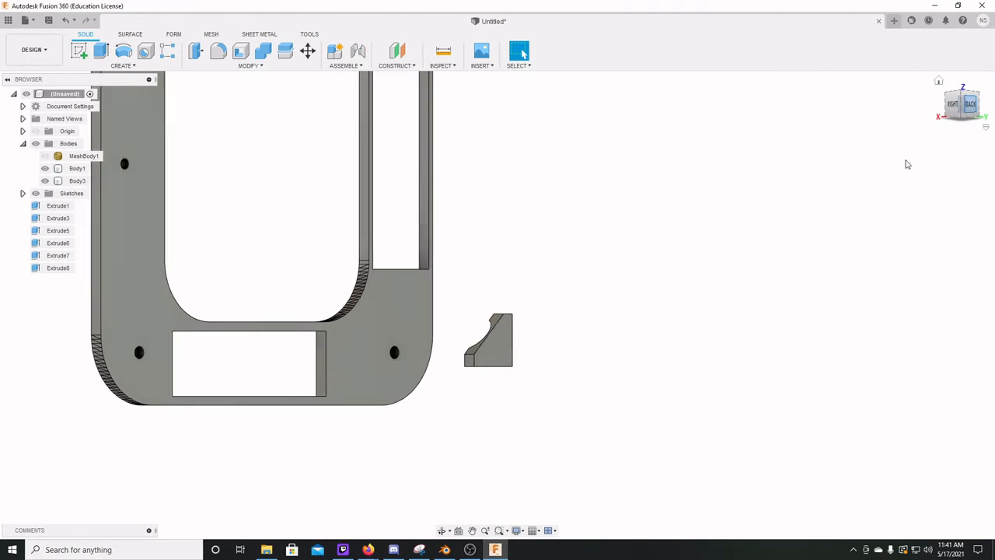
left_click_drag(716, 389, 606, 336)
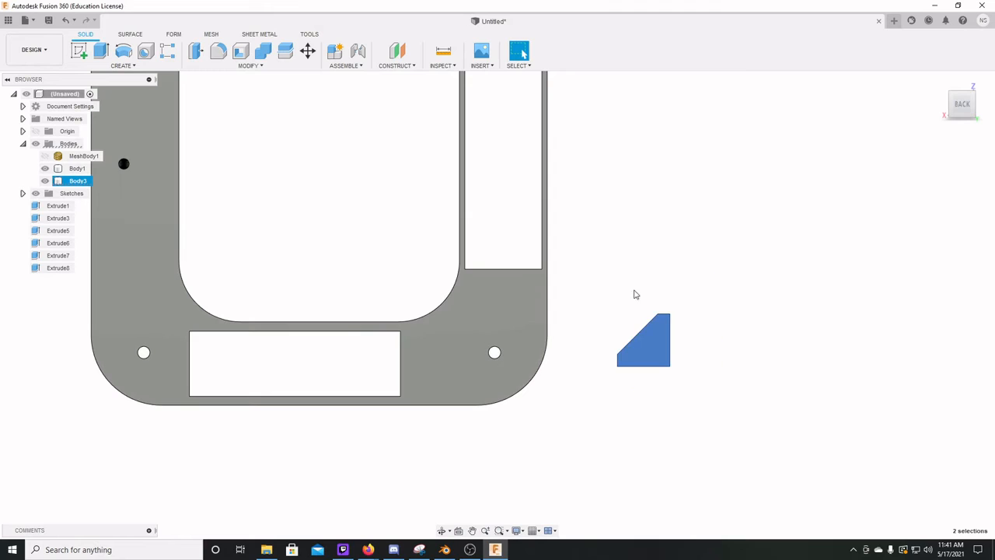
right_click(656, 360)
left_click(617, 373)
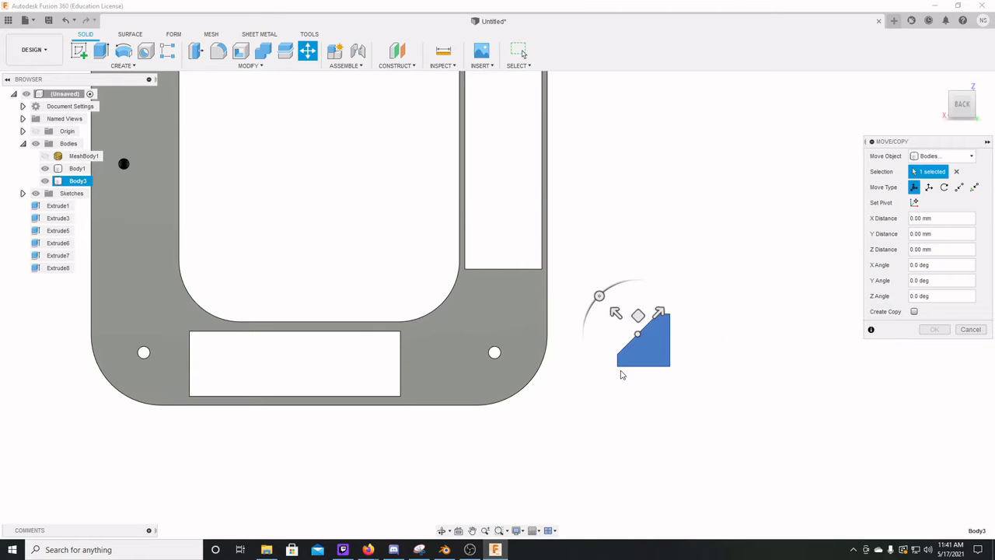
middle_click_drag(687, 371, 587, 362)
key("Escape")
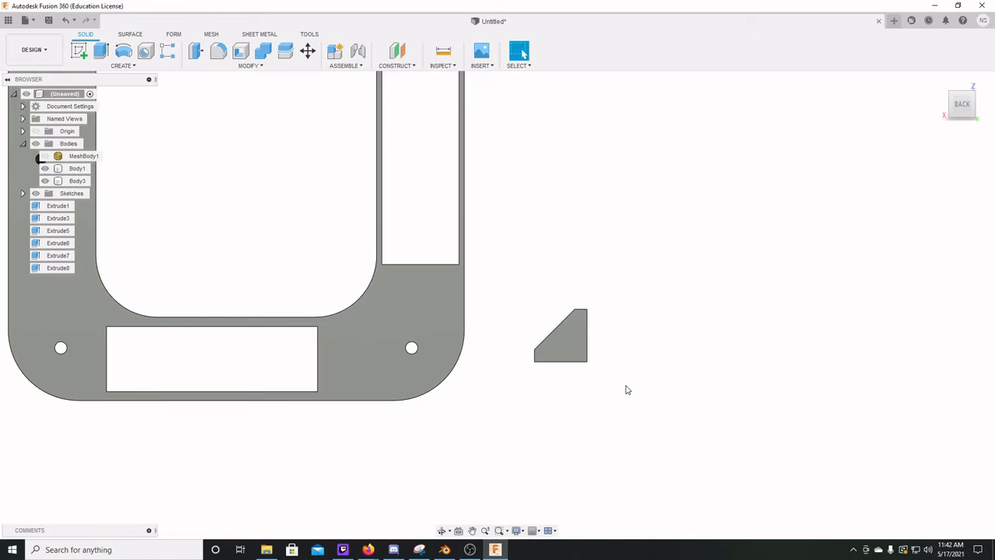
Move the block about -120.67 mm in X and 96.69 mm in Y into the nearest bottom corner of the plate's lower rectangular opening.
left_click_drag(634, 401, 541, 275)
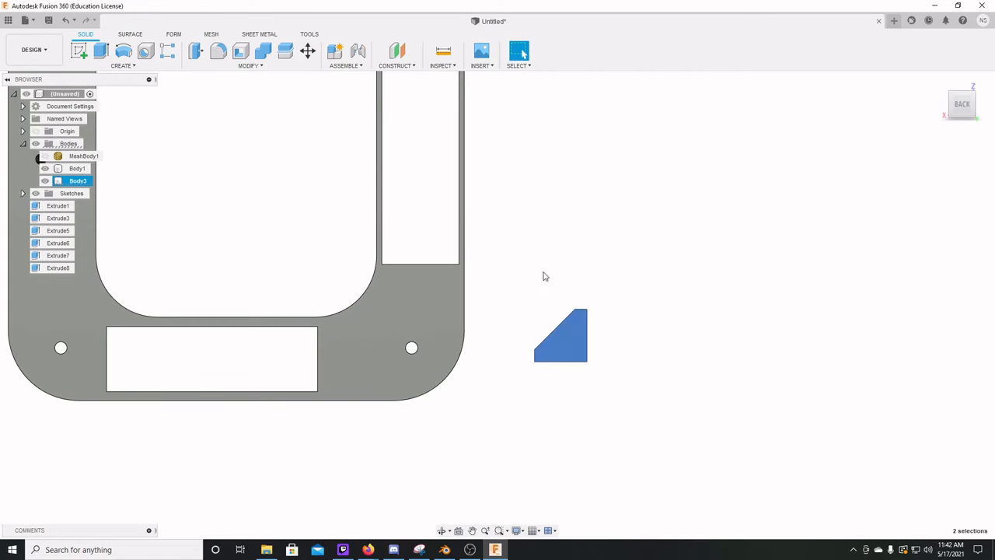
right_click(575, 339)
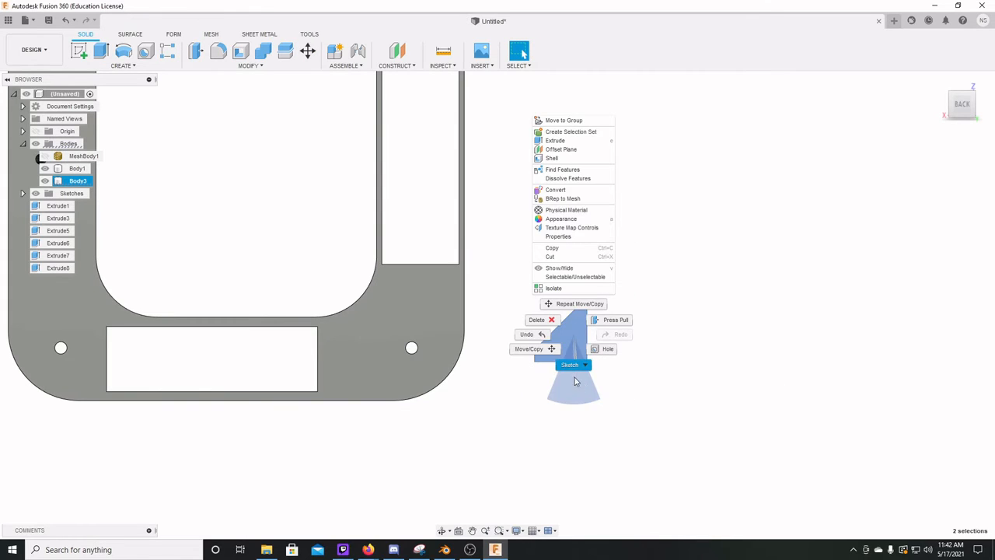
left_click(540, 356)
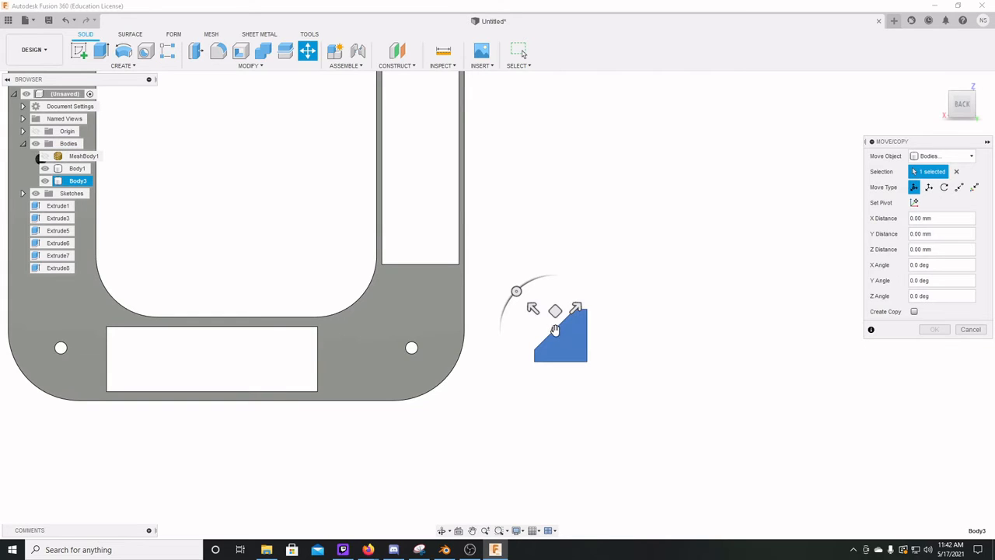
left_click_drag(554, 331, 284, 359)
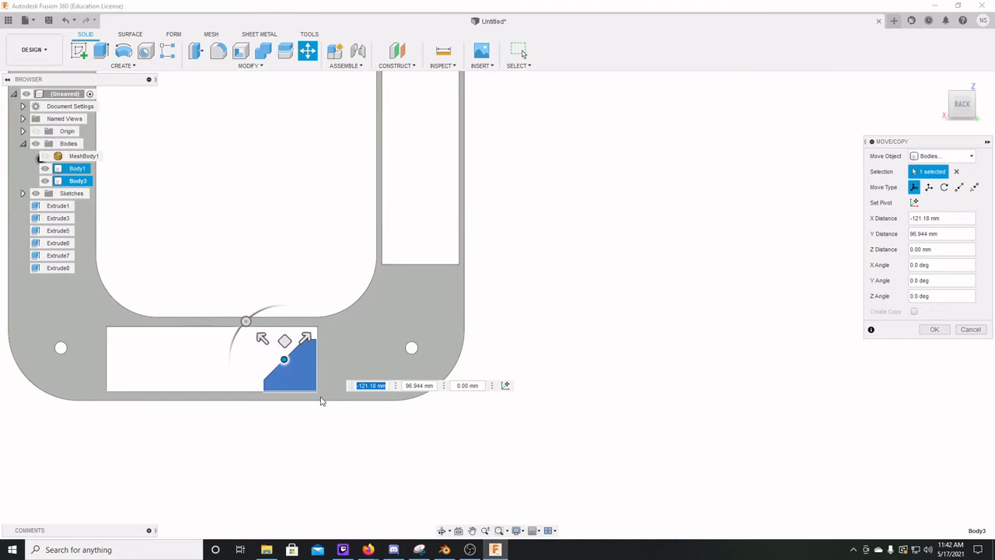
scroll(322, 400, "up", 6)
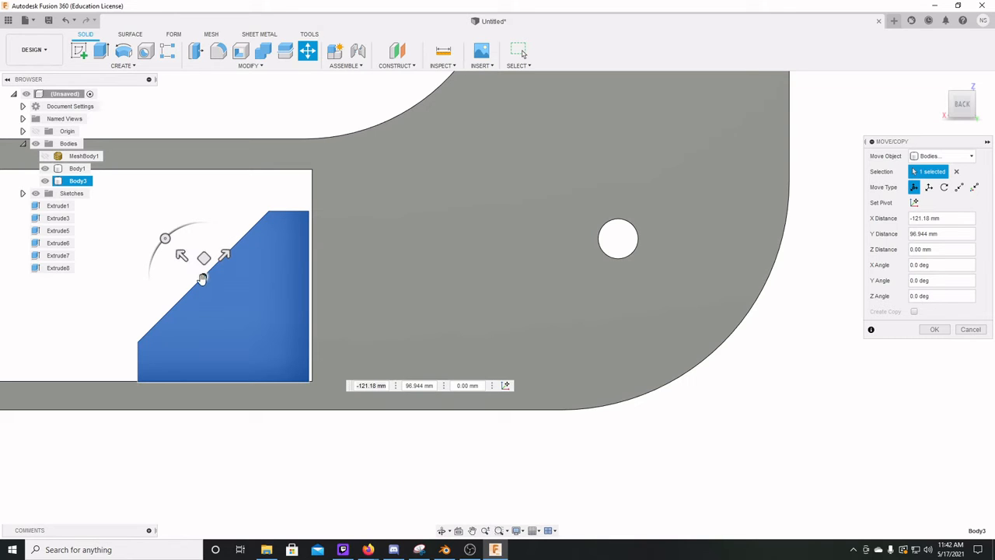
left_click_drag(202, 279, 206, 278)
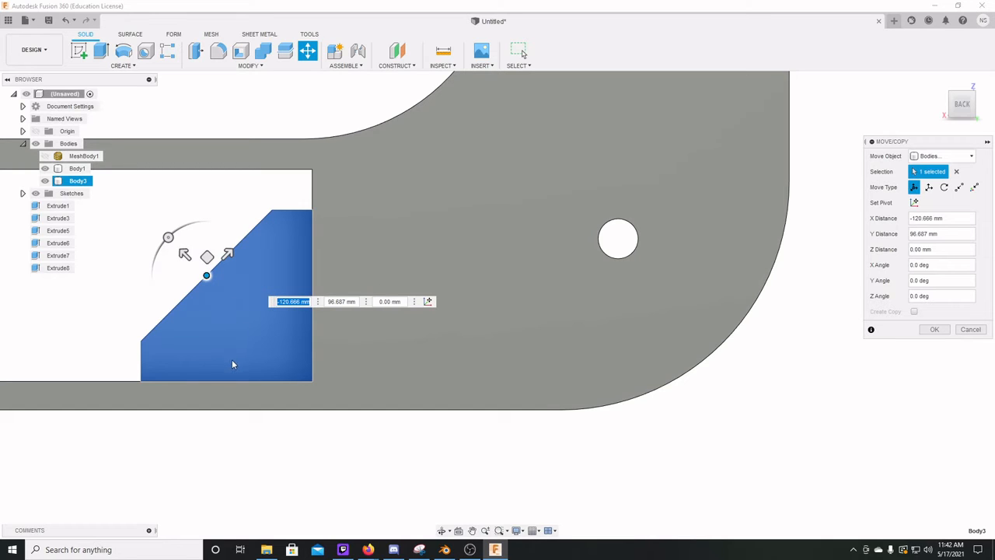
Move the block 8 mm in Z into the opening, flush with the plate's faces.
left_click(956, 115)
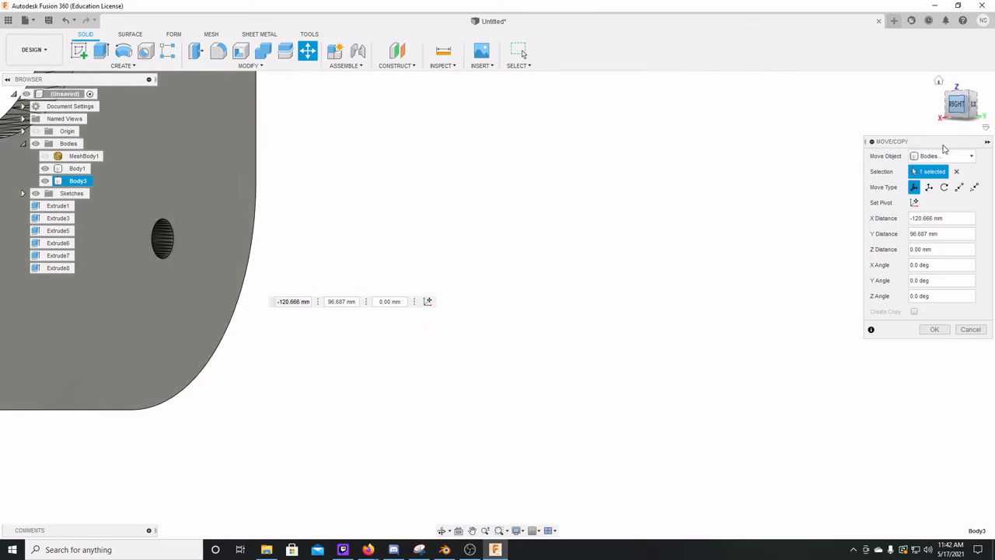
middle_click_drag(244, 369, 544, 353)
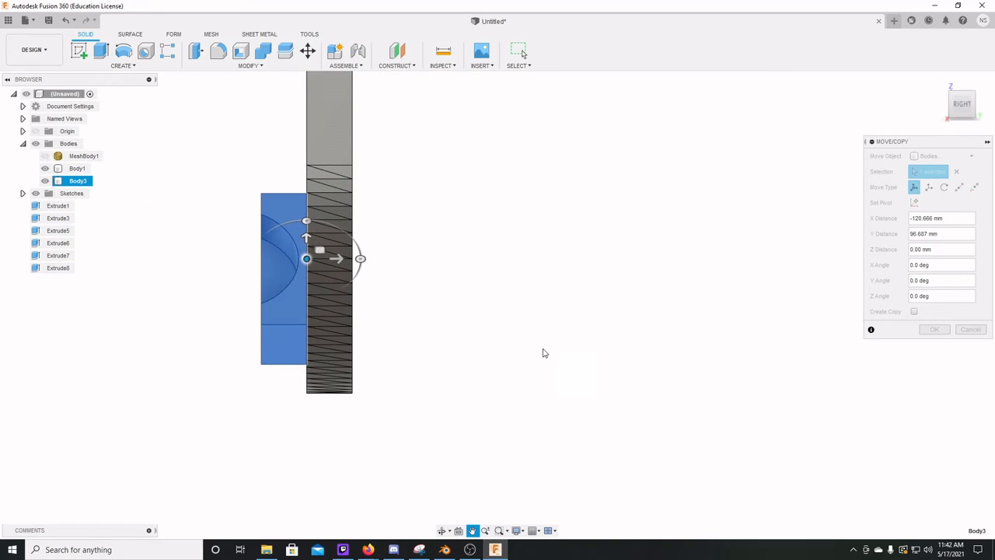
left_click_drag(334, 258, 383, 259)
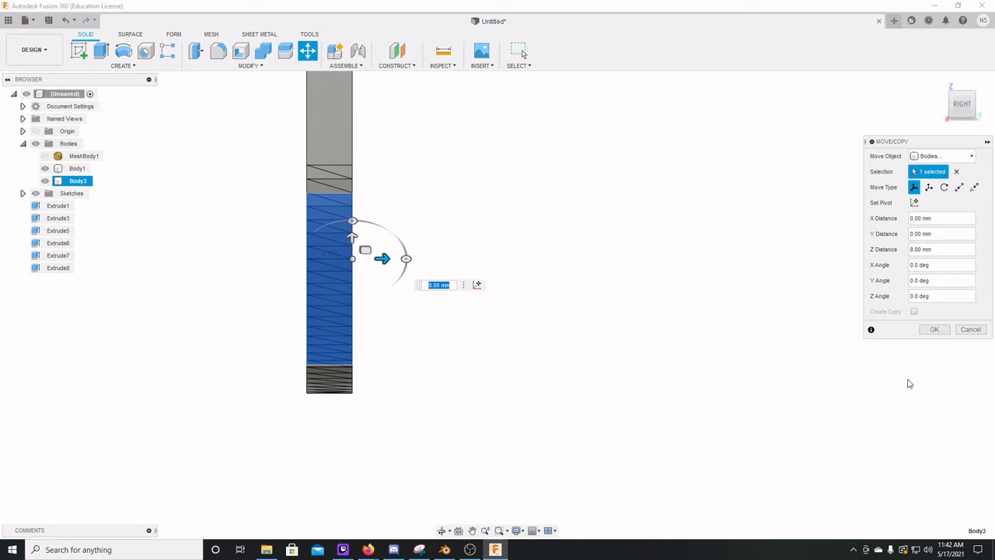
left_click(934, 329)
Inspect how the block sits in the corner of the plate's lower rectangular opening.
middle_click_drag(190, 395, 227, 400, "shift")
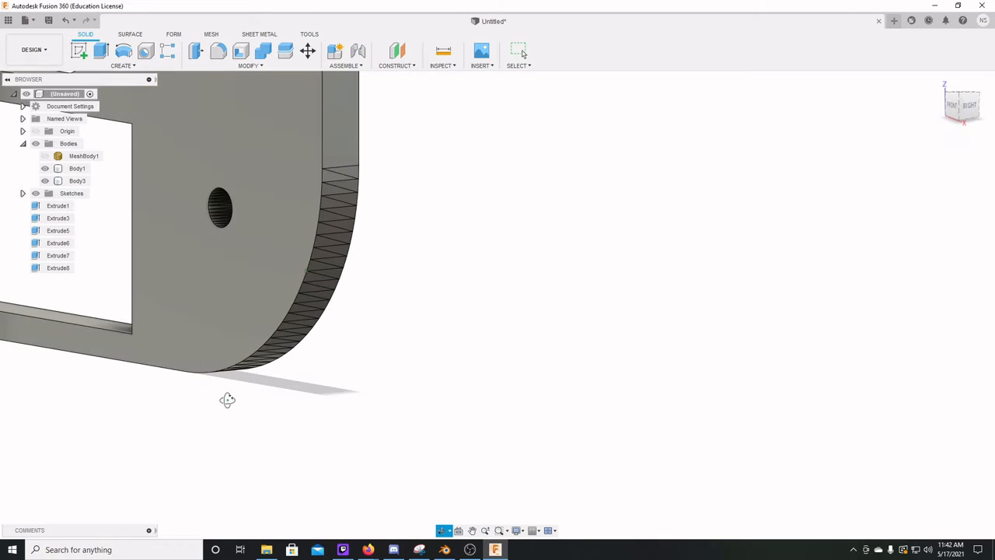
scroll(138, 368, "up", 3)
scroll(137, 367, "down", 6)
middle_click_drag(159, 360, 405, 420)
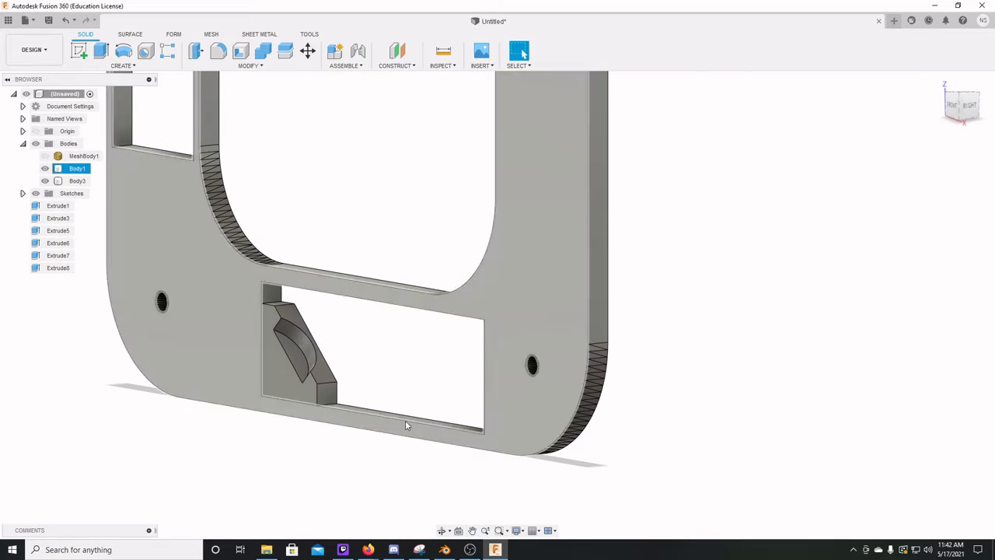
left_click(321, 390)
middle_click_drag(435, 447, 475, 429, "shift")
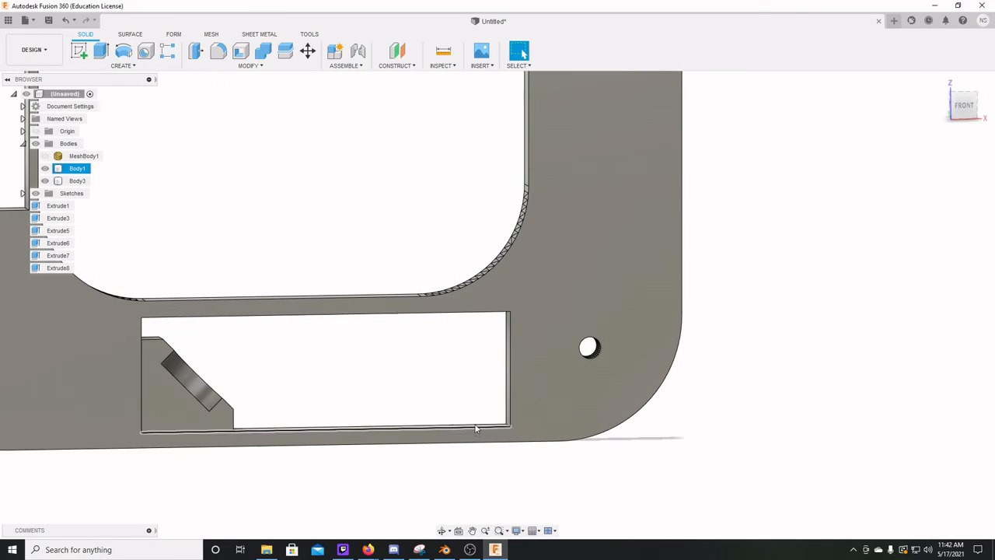
Start a new sketch on the frame plate's front face, beside the lower rectangular opening.
left_click(514, 327)
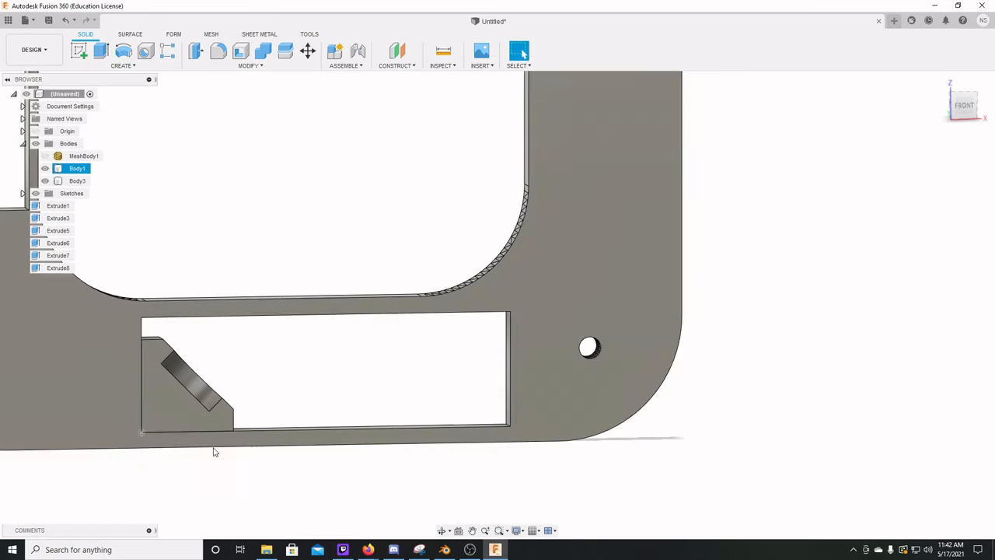
scroll(505, 359, "down", 1)
scroll(505, 359, "down", 2)
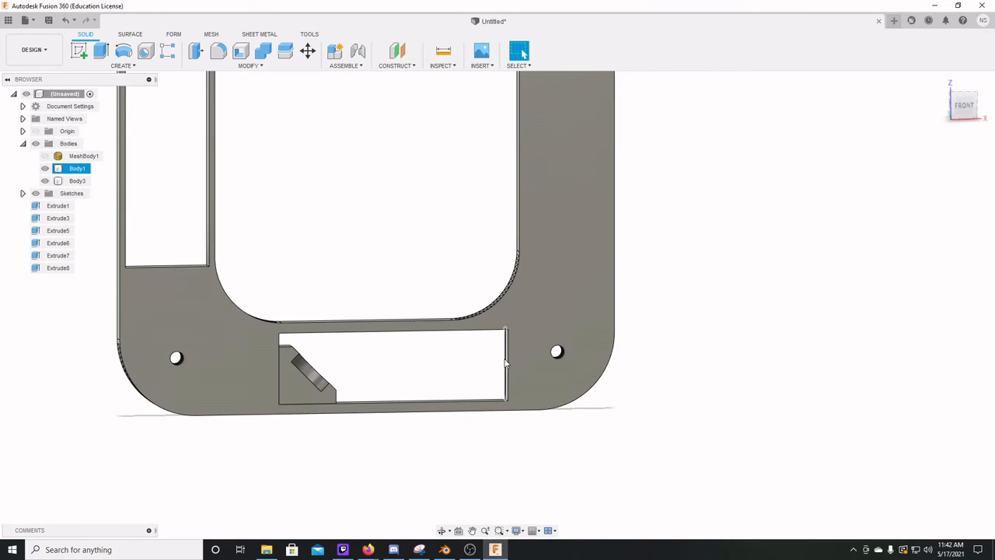
scroll(506, 360, "up", 8)
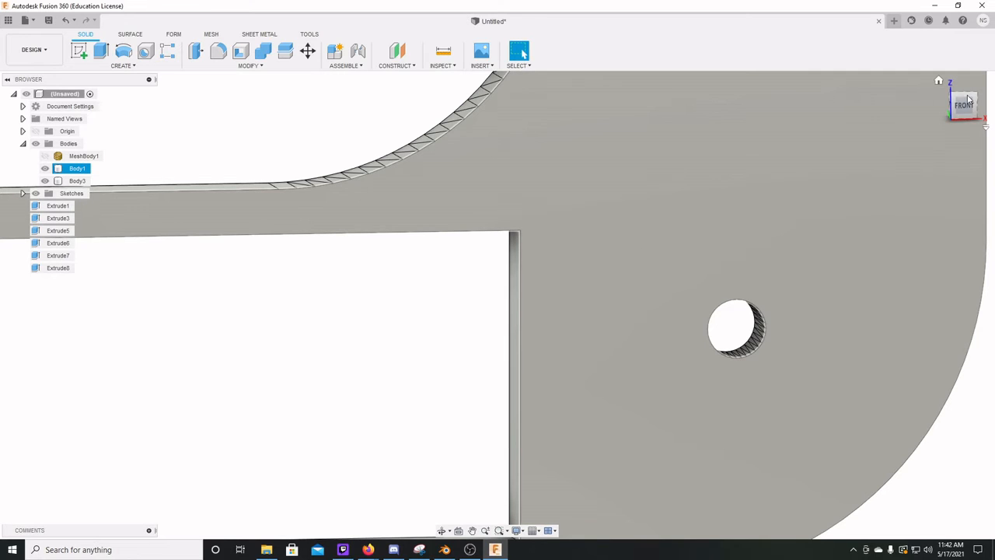
left_click(967, 106)
middle_click_drag(78, 354, 342, 423)
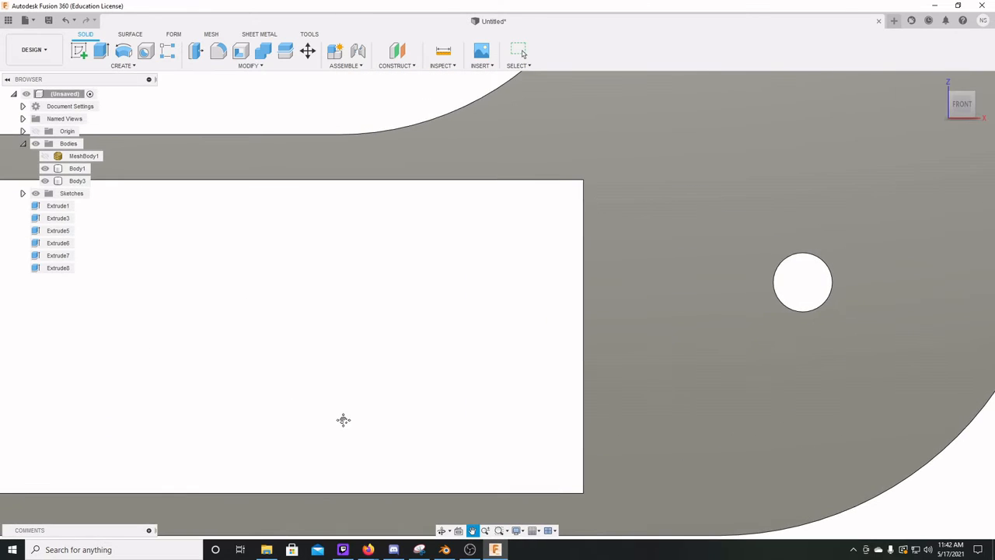
left_click(79, 53)
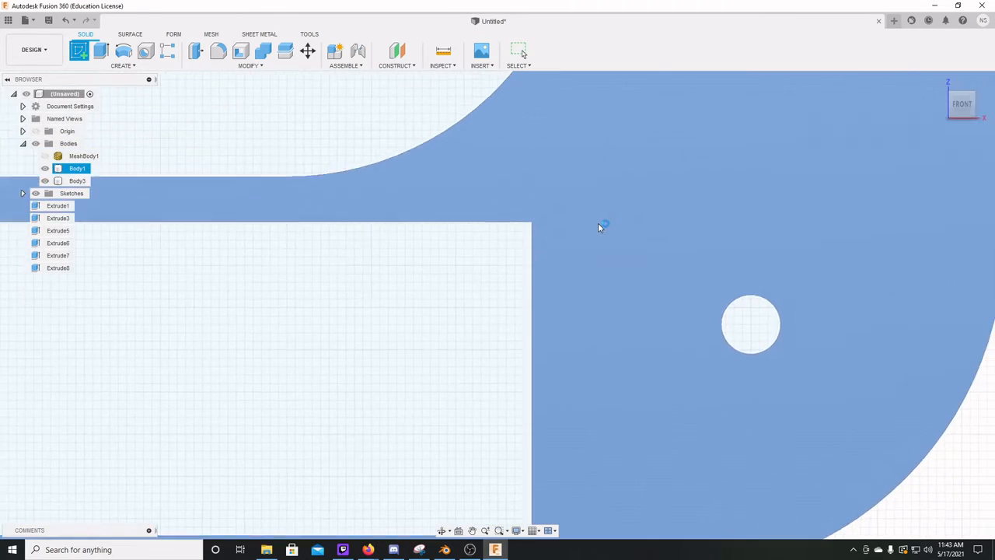
left_click(599, 223)
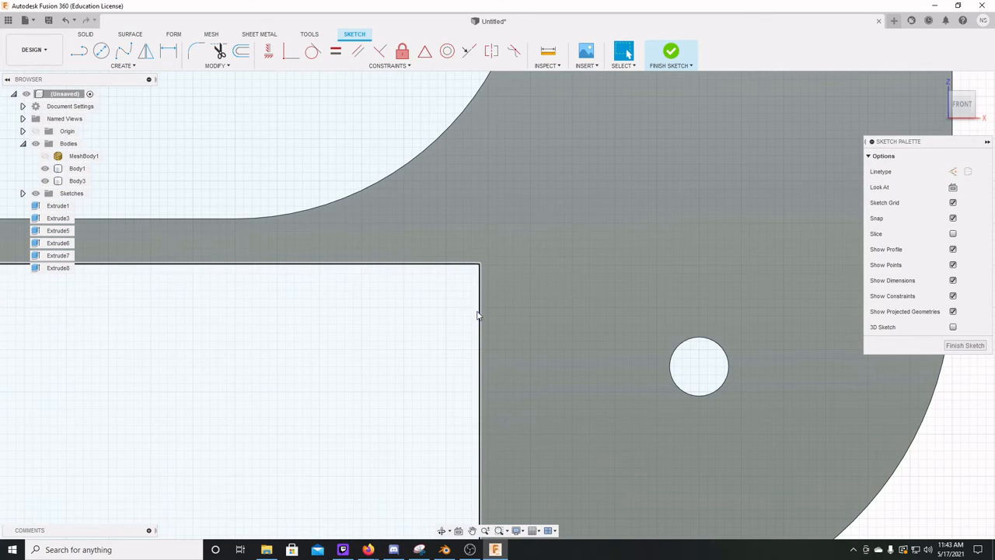
left_click(101, 51)
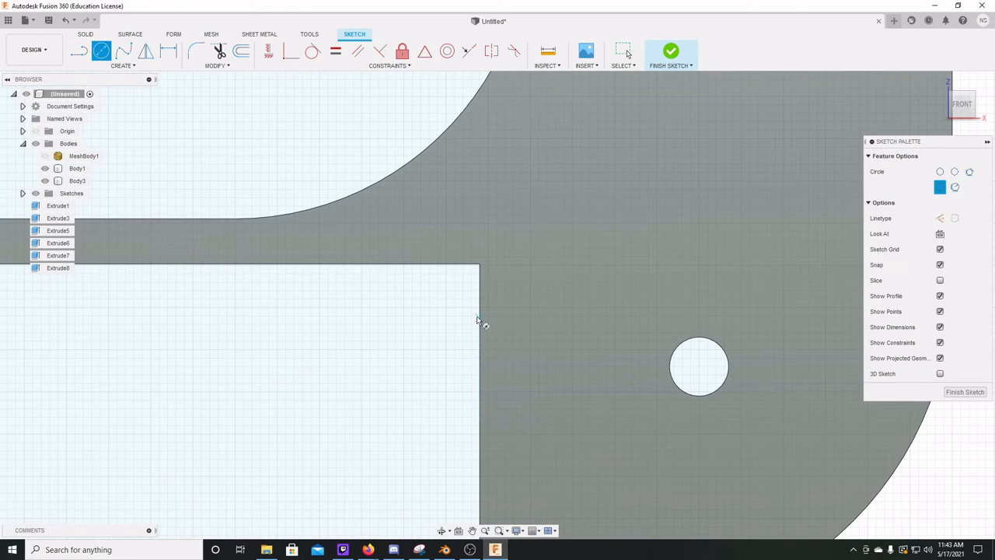
scroll(478, 312, "up", 5)
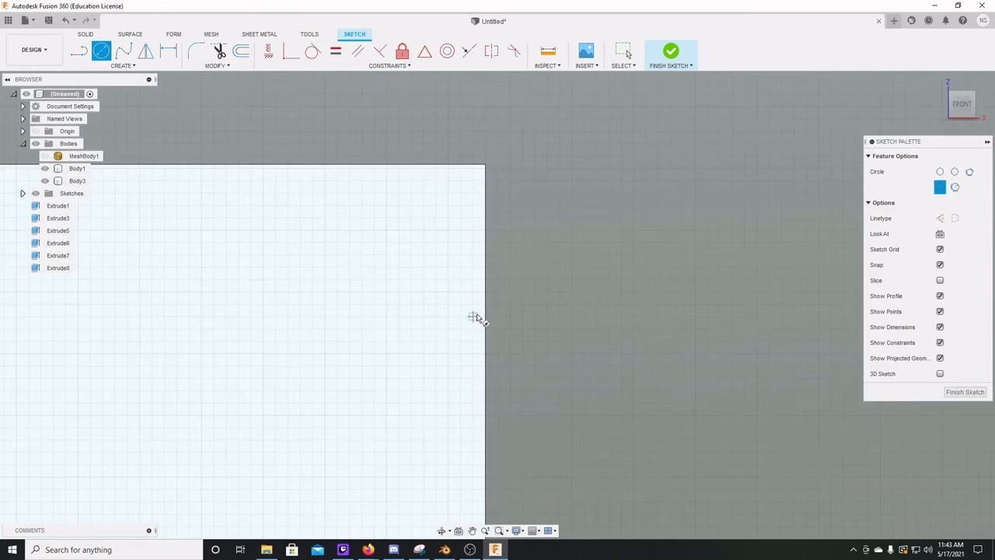
mouse_move(478, 234)
middle_mouse_down()
mouse_move(476, 332)
mouse_move(449, 352)
mouse_move(447, 342)
middle_mouse_up()
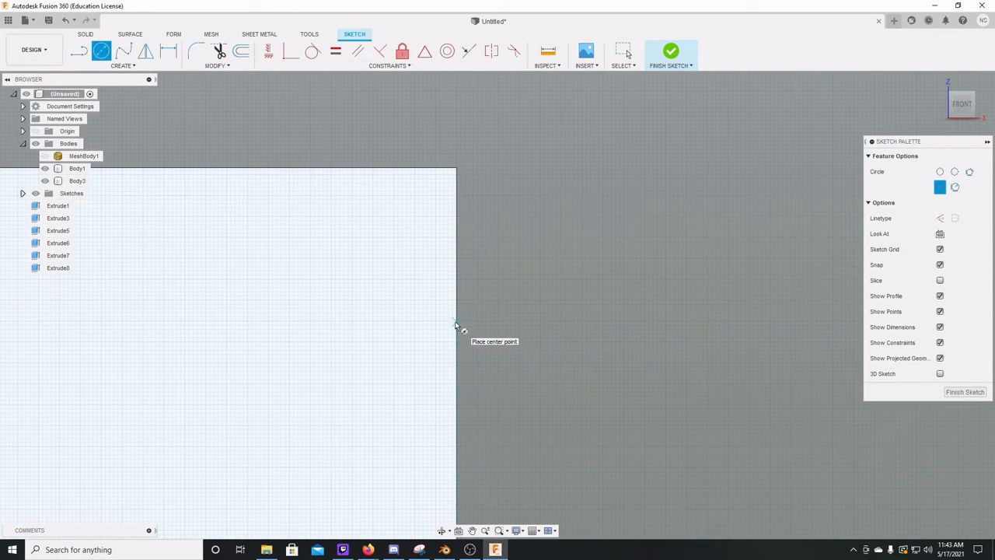
left_click(456, 319)
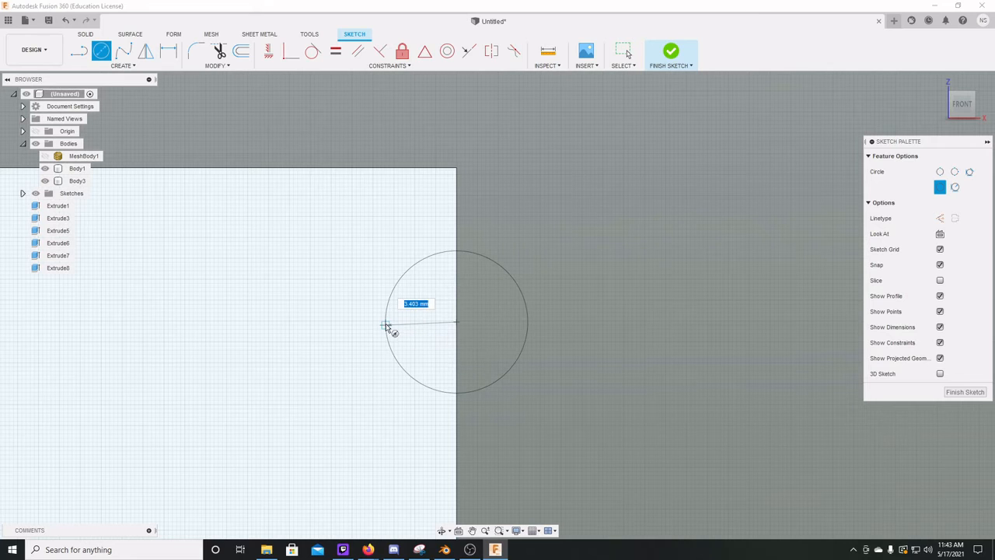
key("Escape")
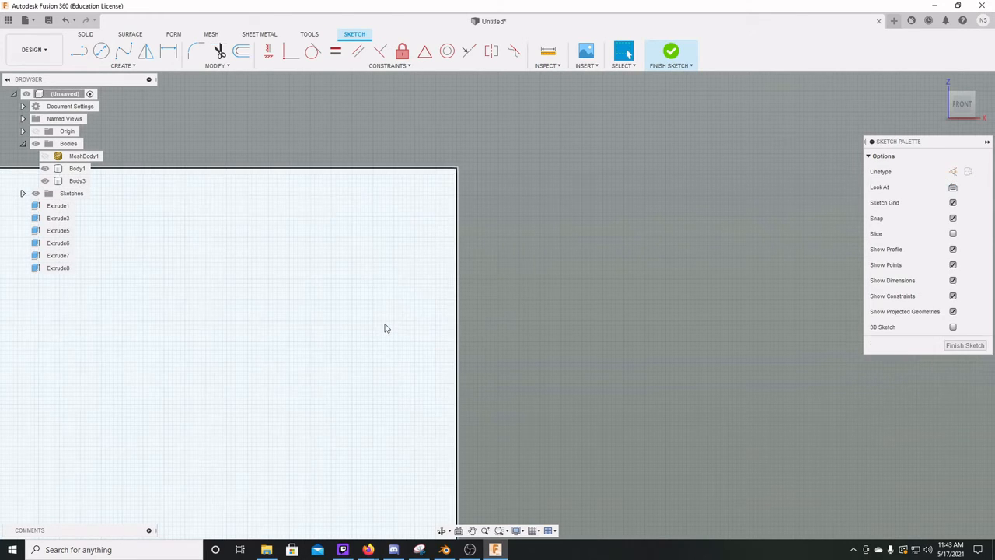
Sketch two concentric circles inside the lower opening, the outer one tangent to its right edge and the inner one about 1.4 mm in diameter.
left_click(102, 53)
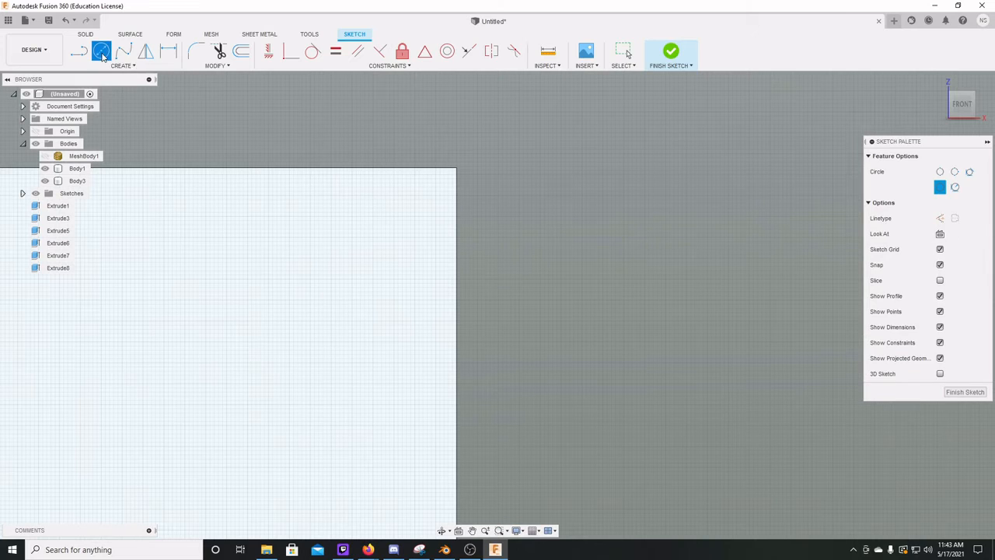
left_click(415, 320)
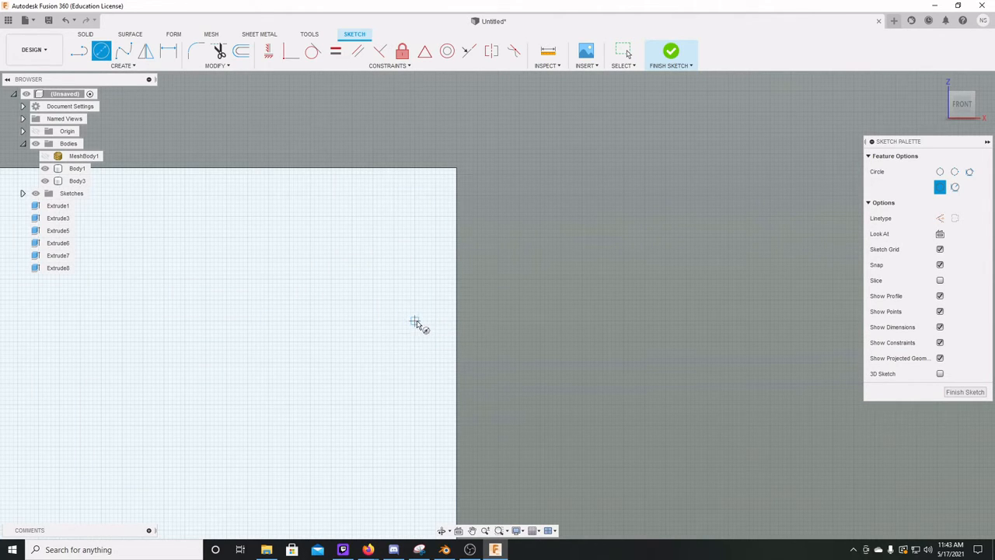
left_click(458, 321)
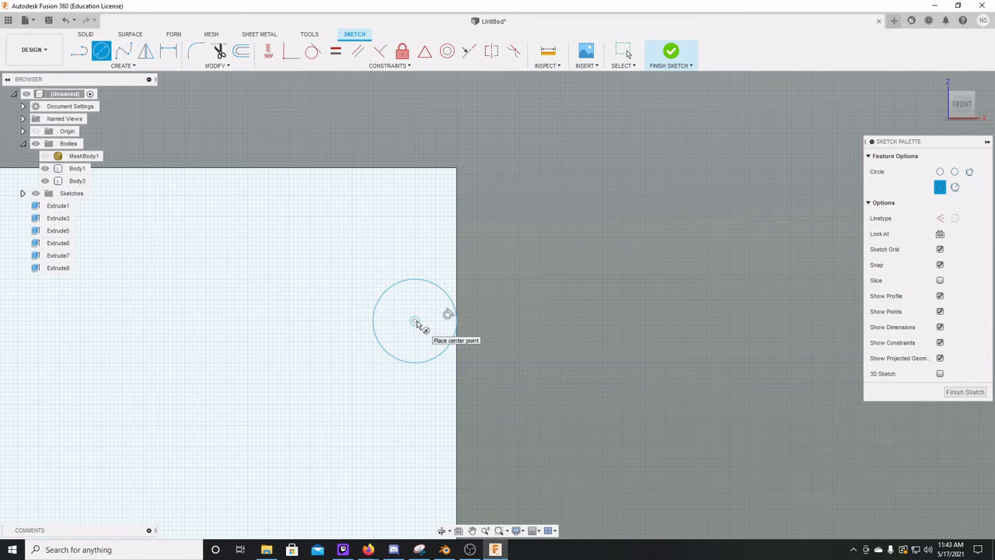
left_click(416, 321)
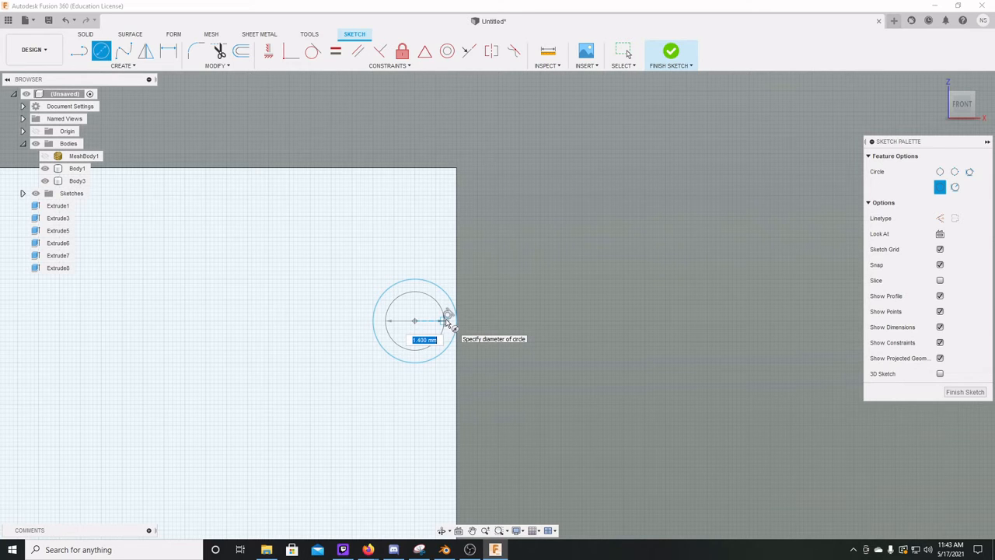
left_click(447, 321)
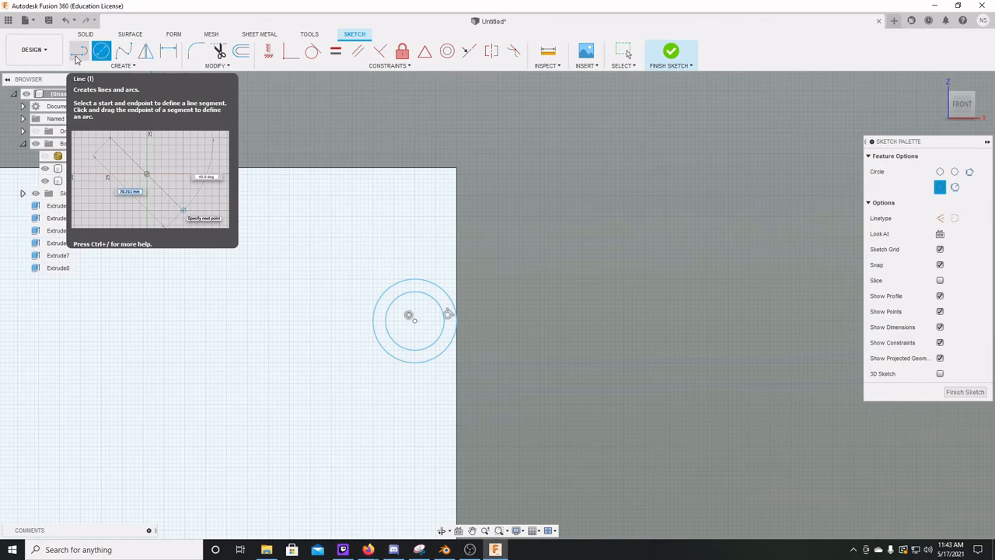
Draw four horizontal lines, each 1 mm long, from the top and bottom points of both concentric circles to the cutout's vertical edge.
left_click(77, 57)
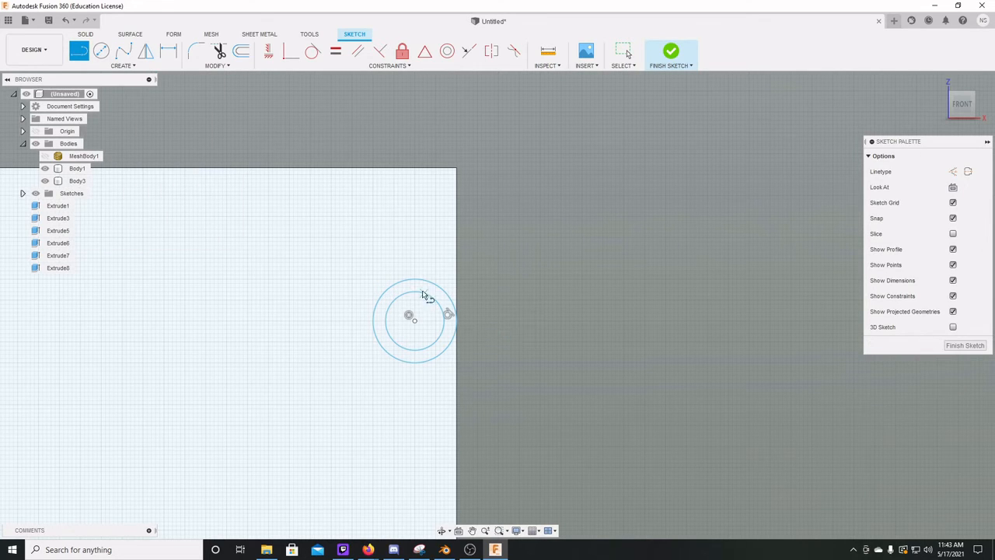
left_click(415, 293)
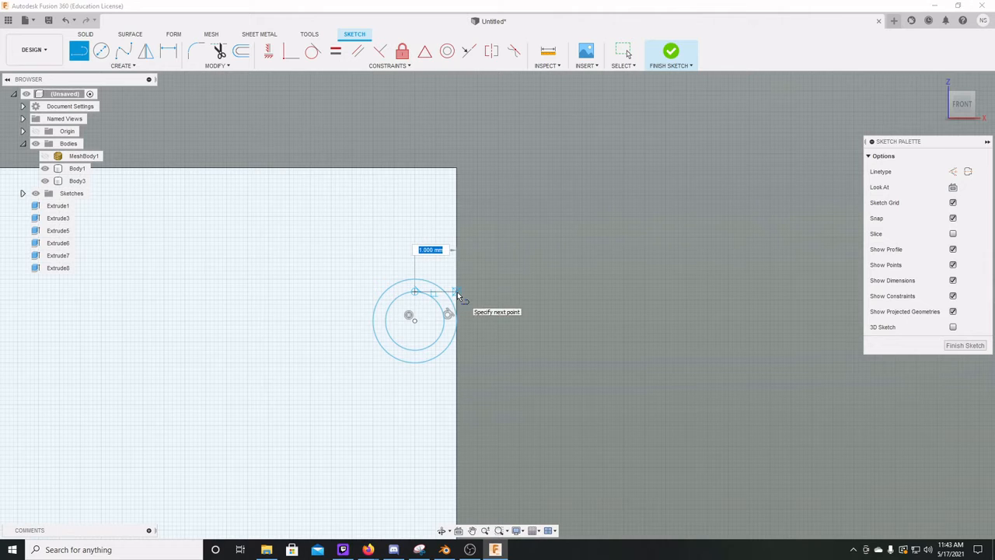
left_click(457, 292)
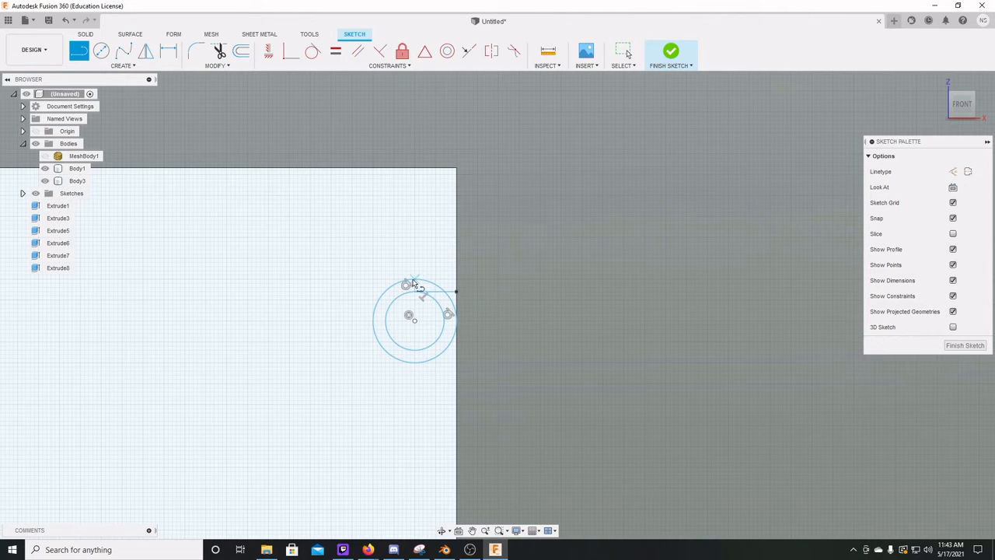
left_click(415, 280)
left_click(456, 280)
left_click(415, 351)
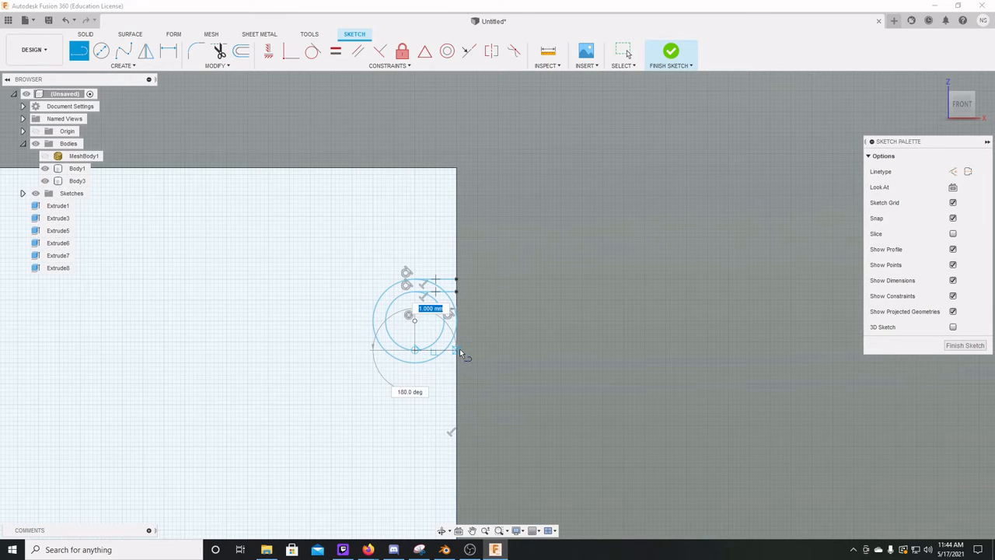
left_click(456, 351)
left_click(415, 362)
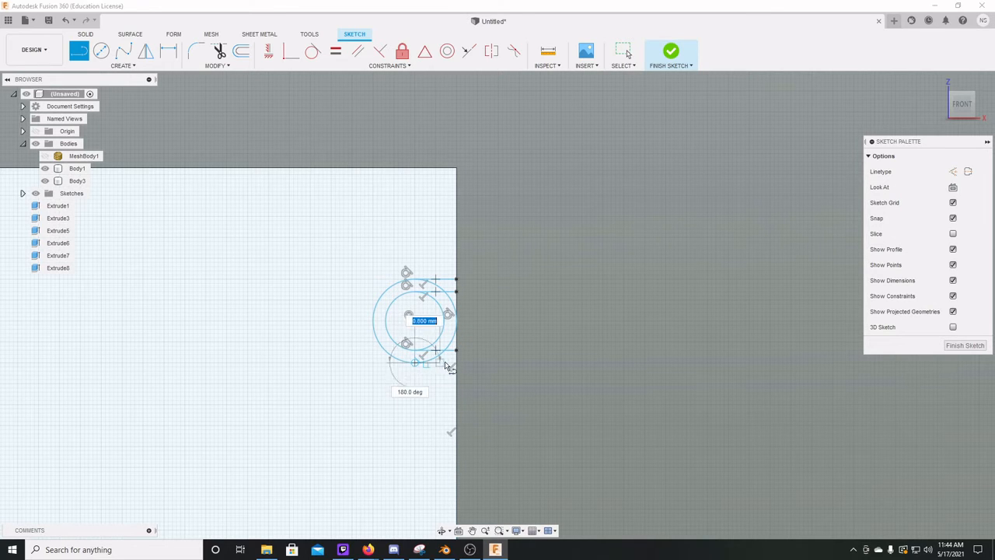
left_click(456, 363)
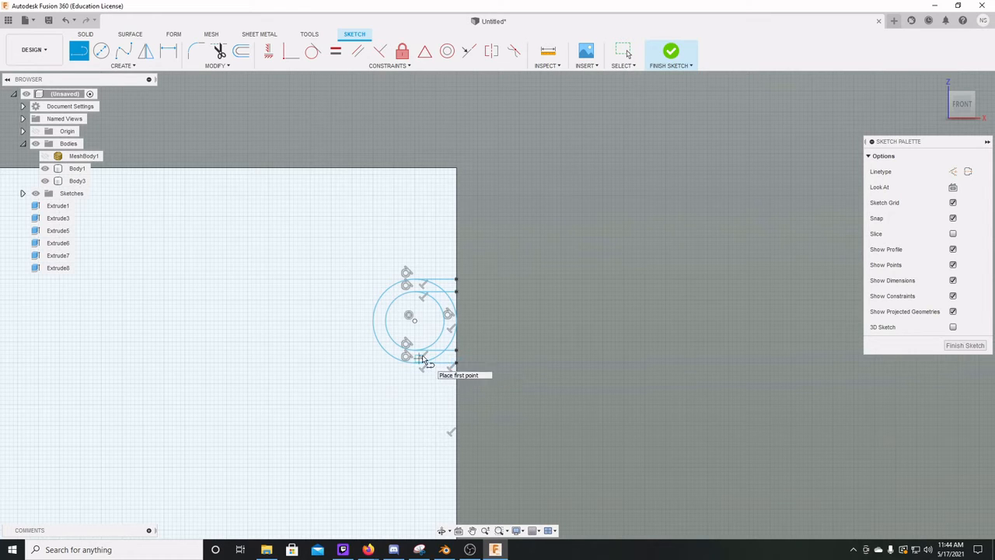
key("Escape")
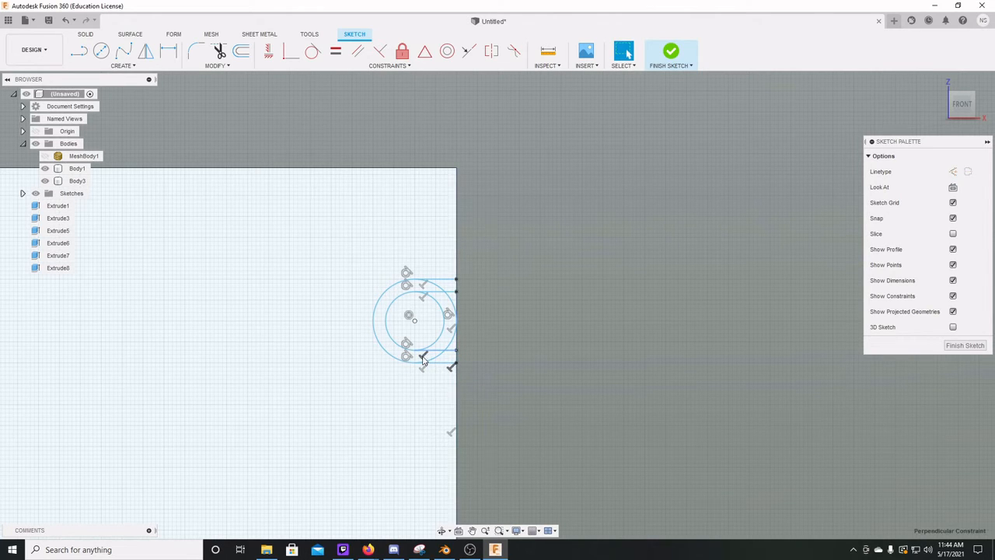
Trim away the halves of both circles facing the vertical edge, leaving two nested U-shaped outlines.
scroll(429, 360, "up", 5)
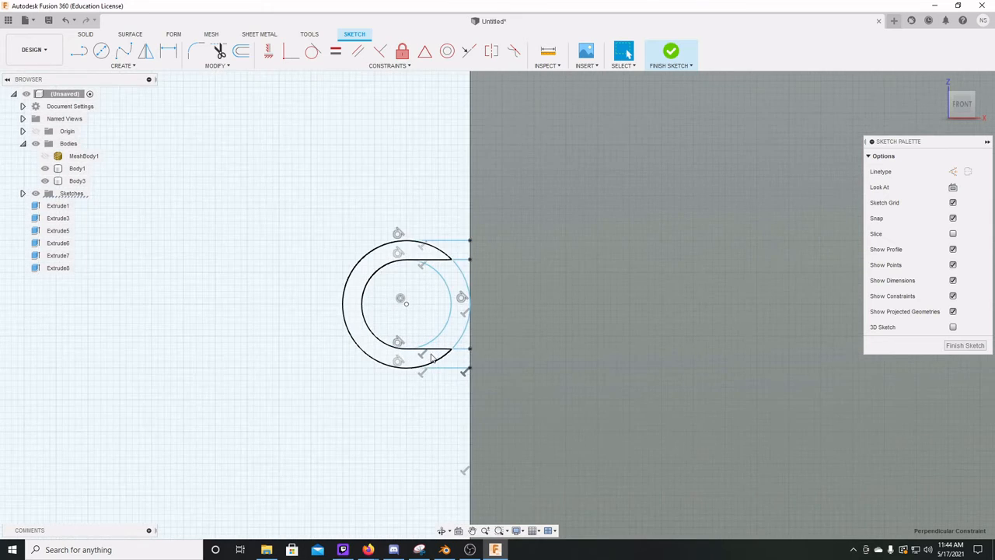
scroll(431, 360, "up", 2)
scroll(430, 360, "down", 4)
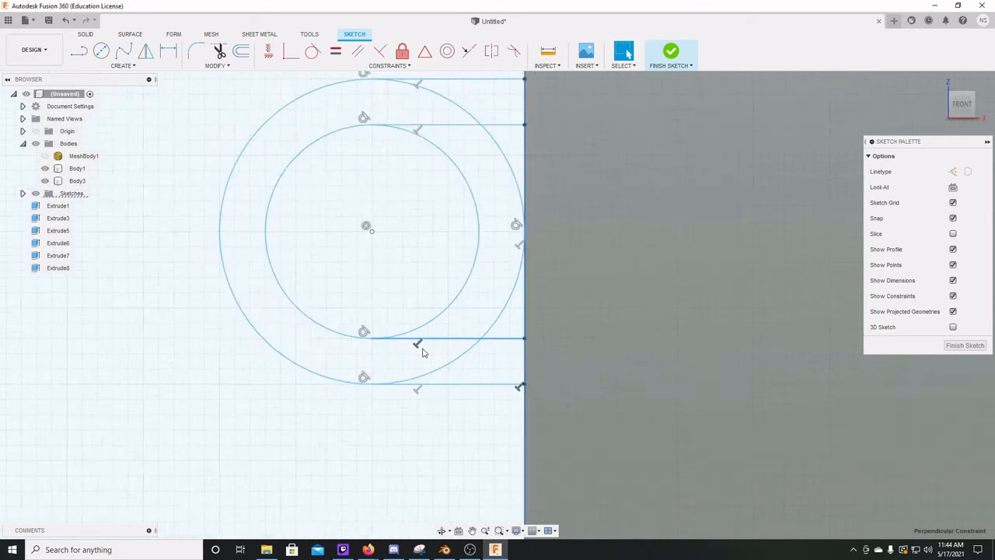
left_click(208, 70)
left_click(214, 104)
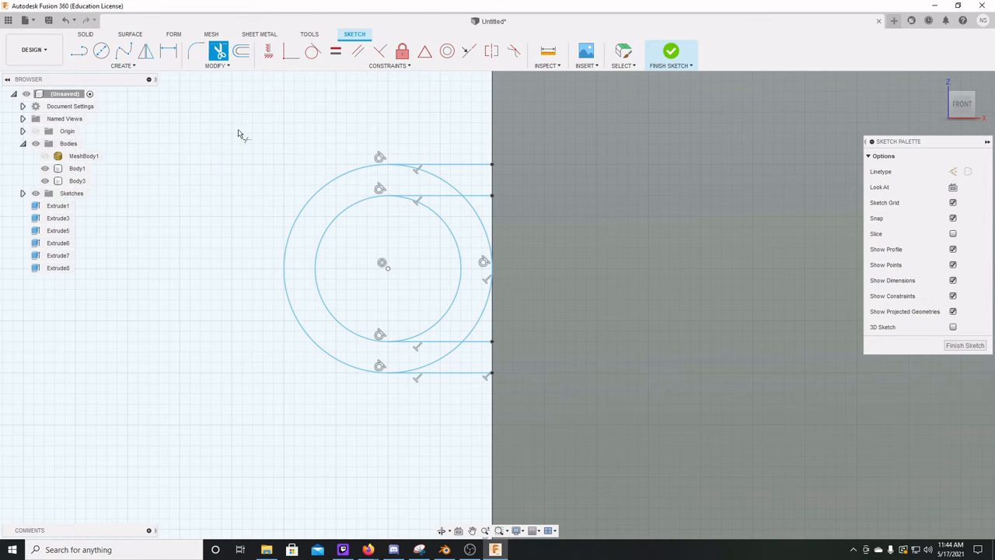
left_click(458, 279)
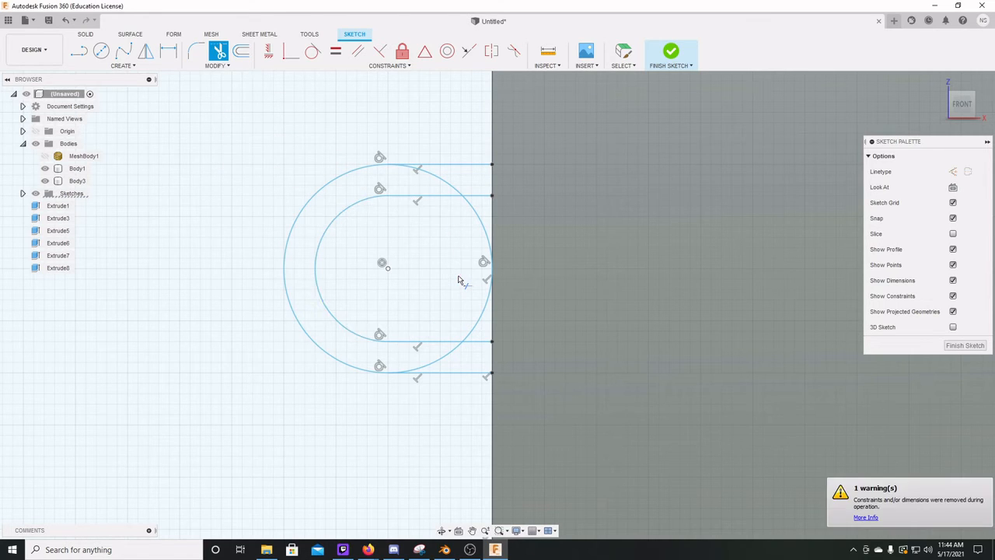
left_click(483, 231)
left_click(451, 191)
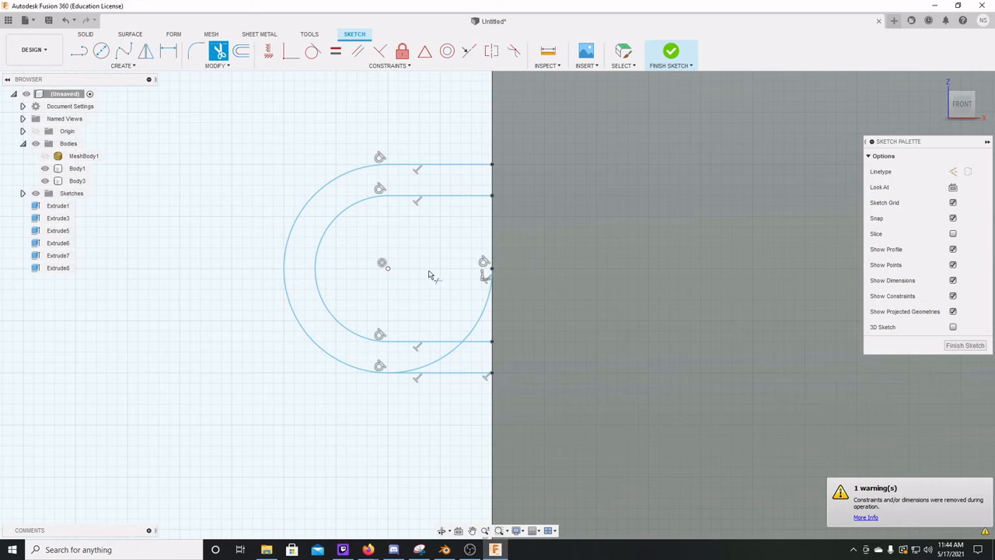
left_click(449, 362)
left_click(477, 327)
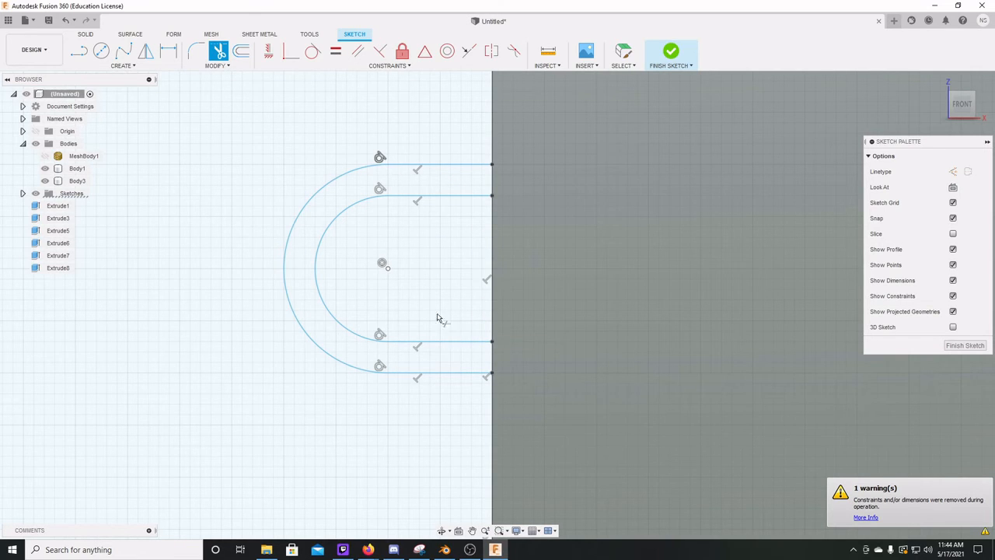
Close both open ends of the U-shaped outline with 0.3 mm vertical lines along the cutout's edge.
scroll(382, 275, "up", 3)
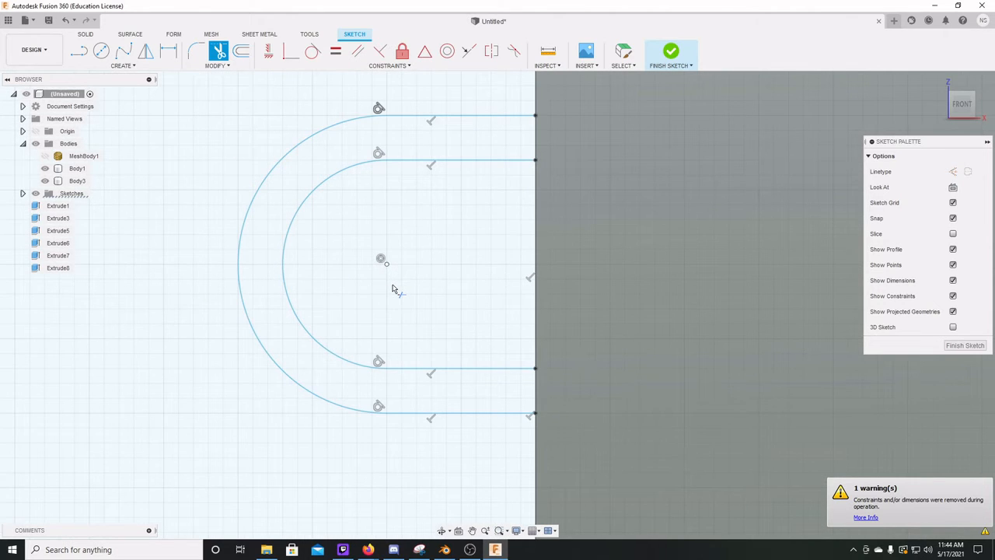
left_click(80, 53)
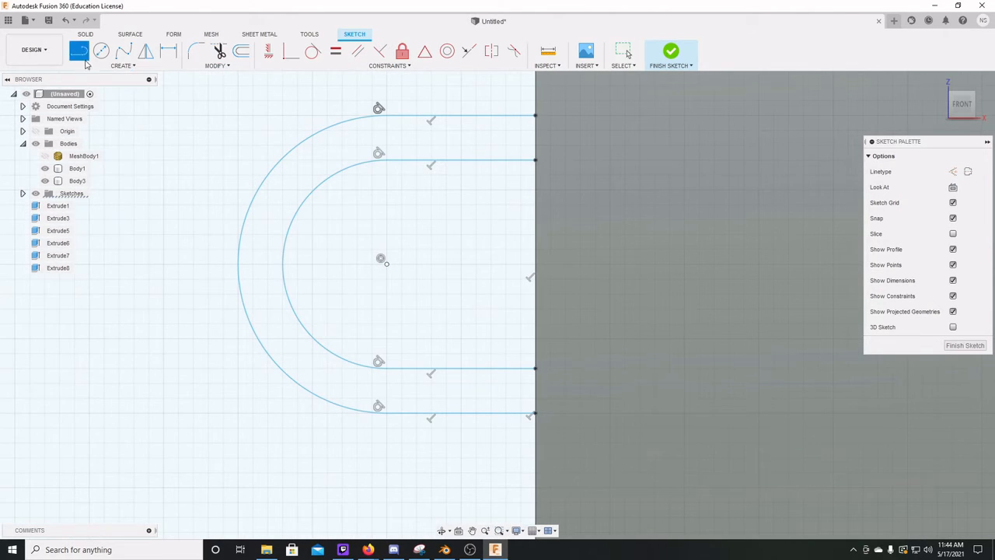
left_click(535, 115)
left_click(535, 161)
left_click(535, 368)
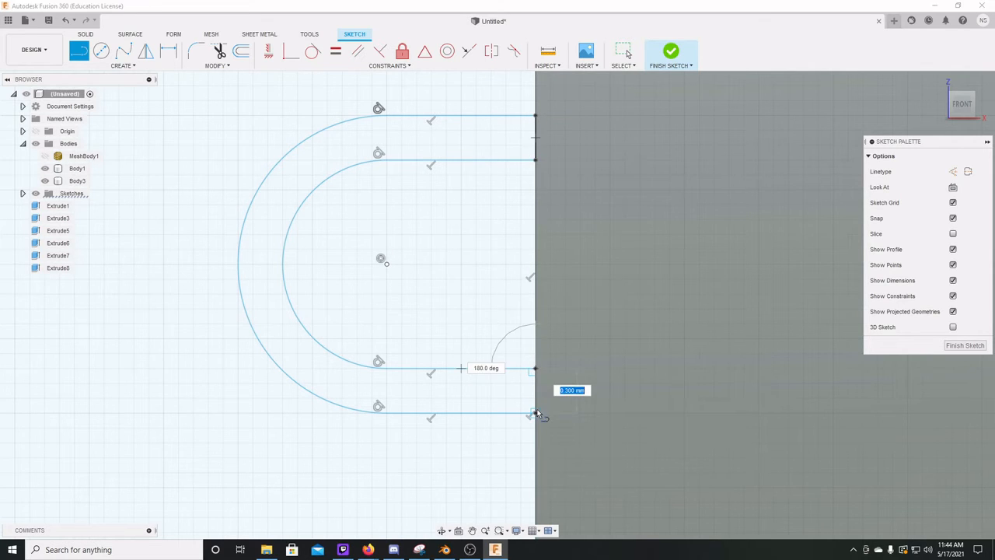
double_click(535, 412)
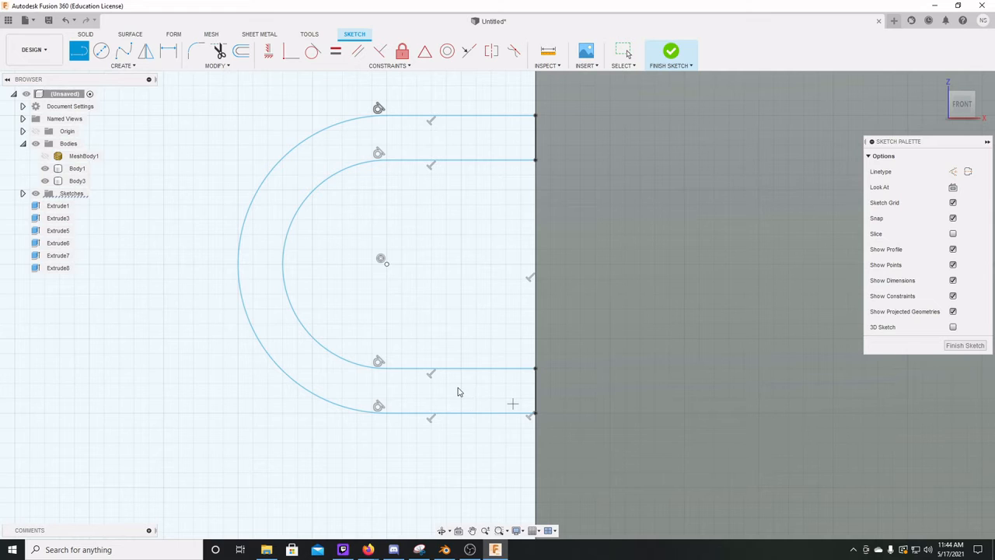
key("Escape")
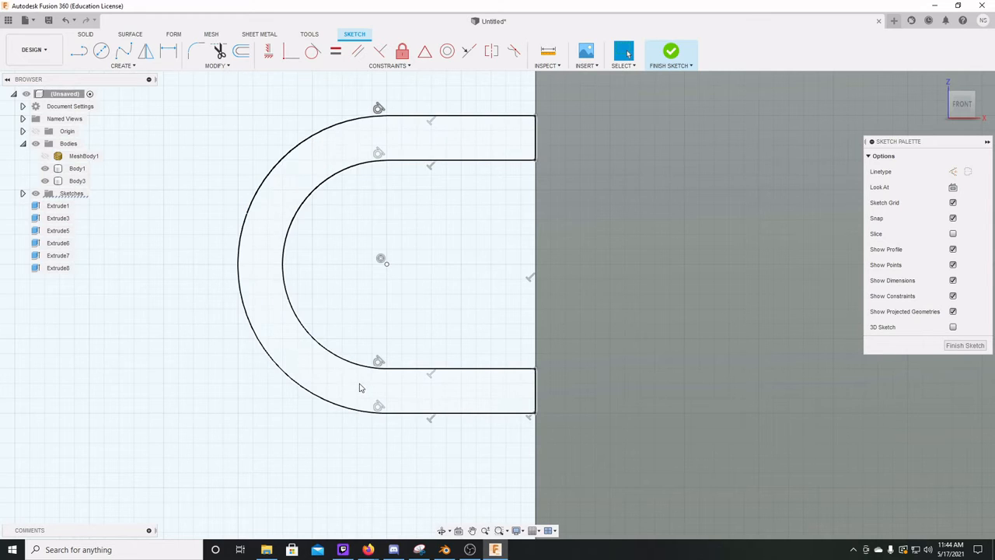
Extrude the closed U-shaped profile by -0.40 mm and join it to the frame body.
left_click(360, 387)
key("e")
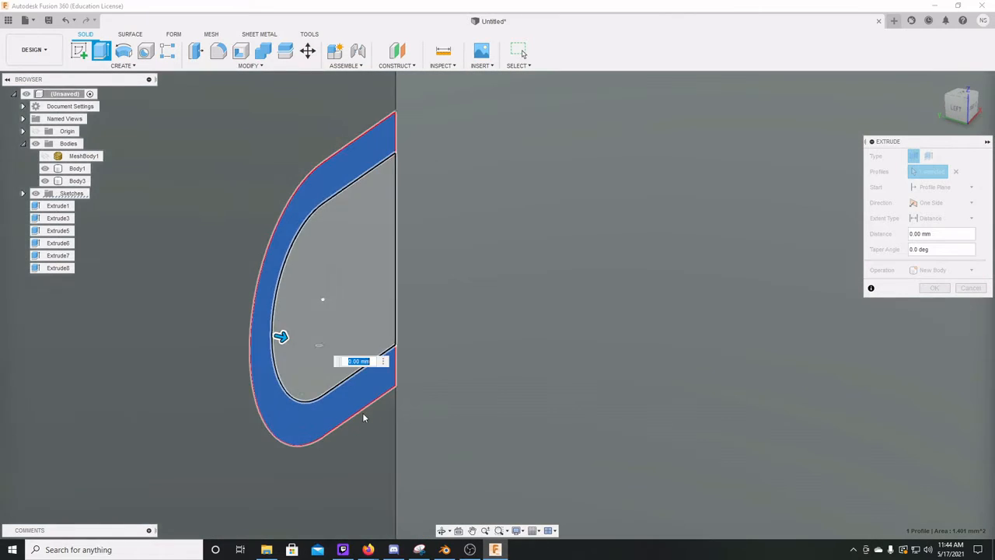
left_click_drag(281, 339, 251, 327)
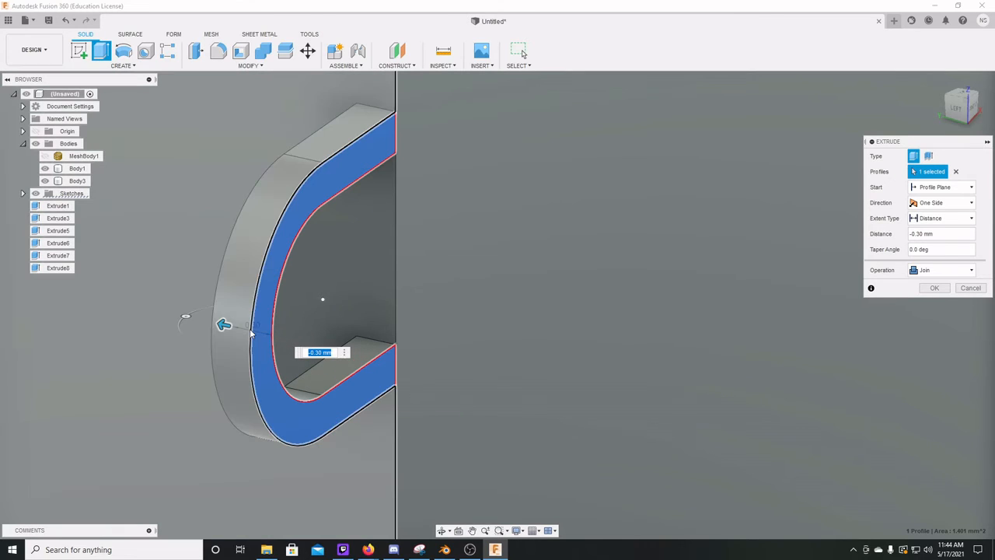
left_click_drag(223, 325, 211, 321)
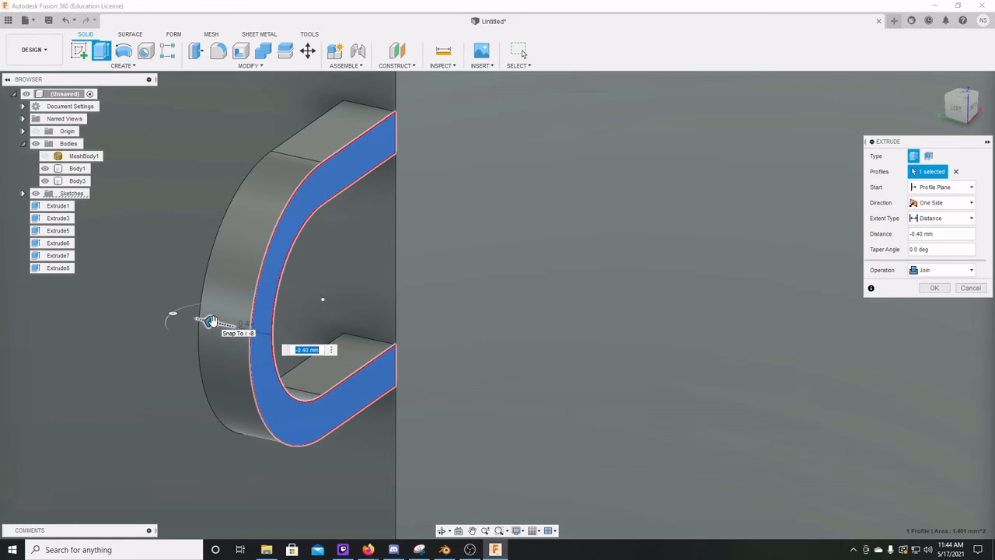
key("Return")
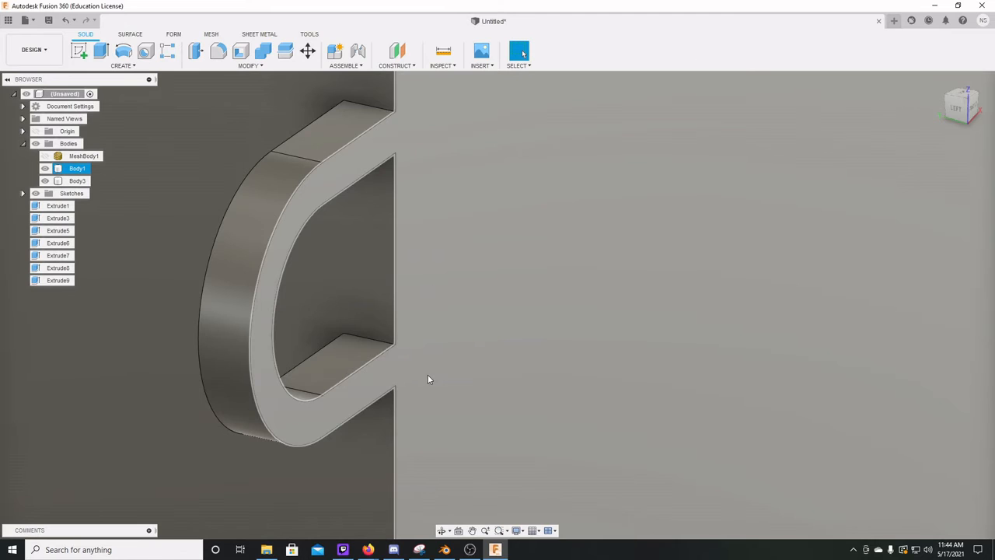
Examine the small U-shaped loop and the whole frame in the front view.
scroll(425, 374, "up", 1)
scroll(505, 352, "down", 3)
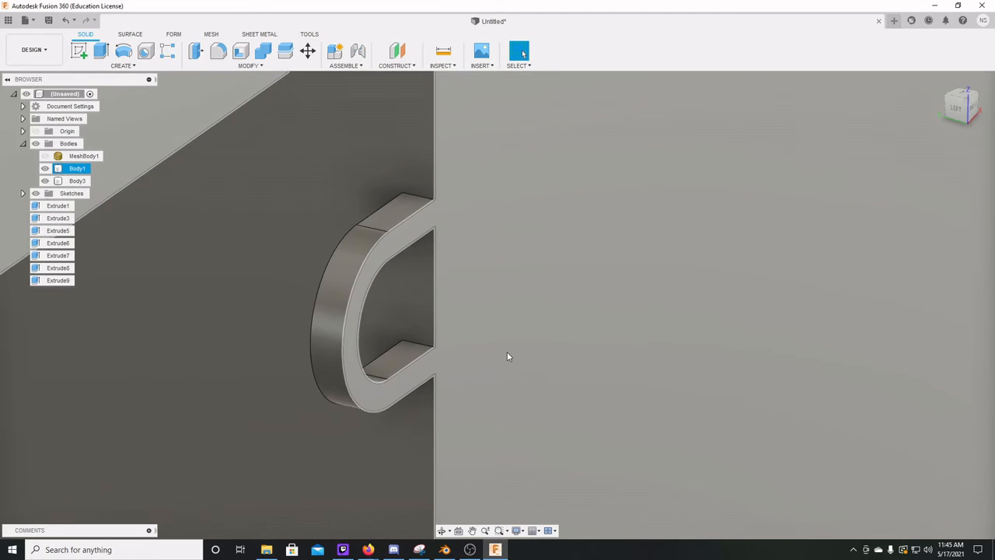
left_click(974, 109)
middle_click_drag(490, 295, 699, 349)
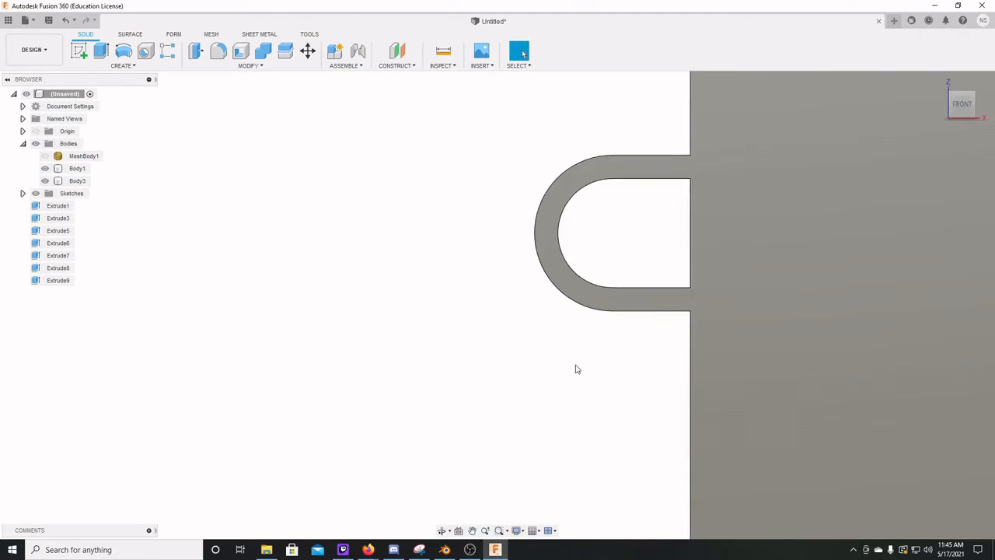
scroll(558, 356, "up", 1)
scroll(533, 360, "down", 2)
scroll(447, 406, "down", 5)
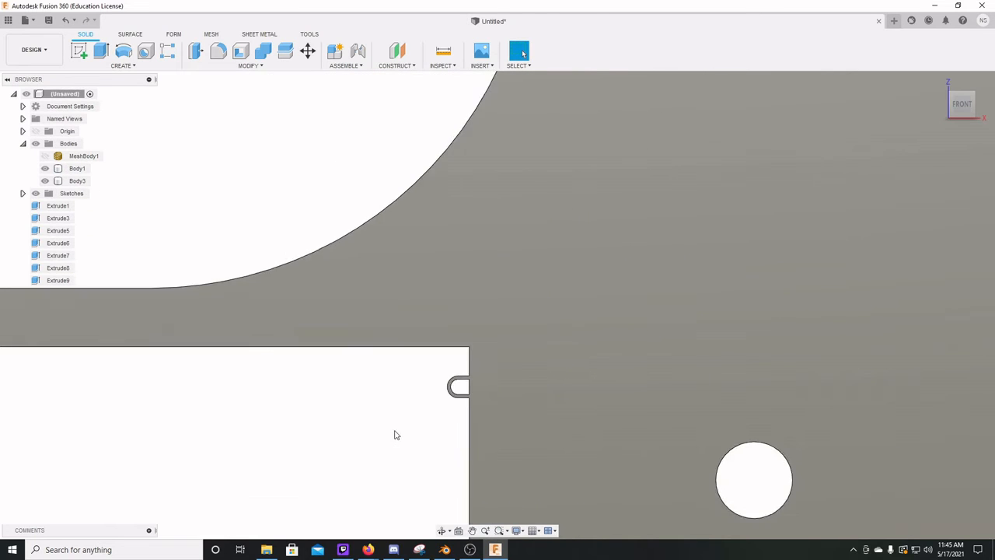
middle_click_drag(375, 426, 550, 376)
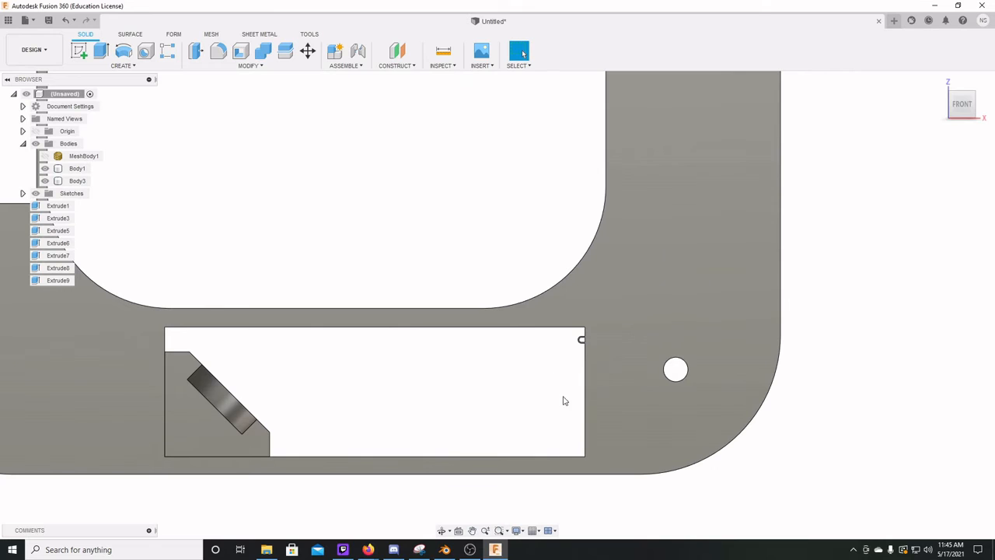
scroll(484, 409, "down", 3)
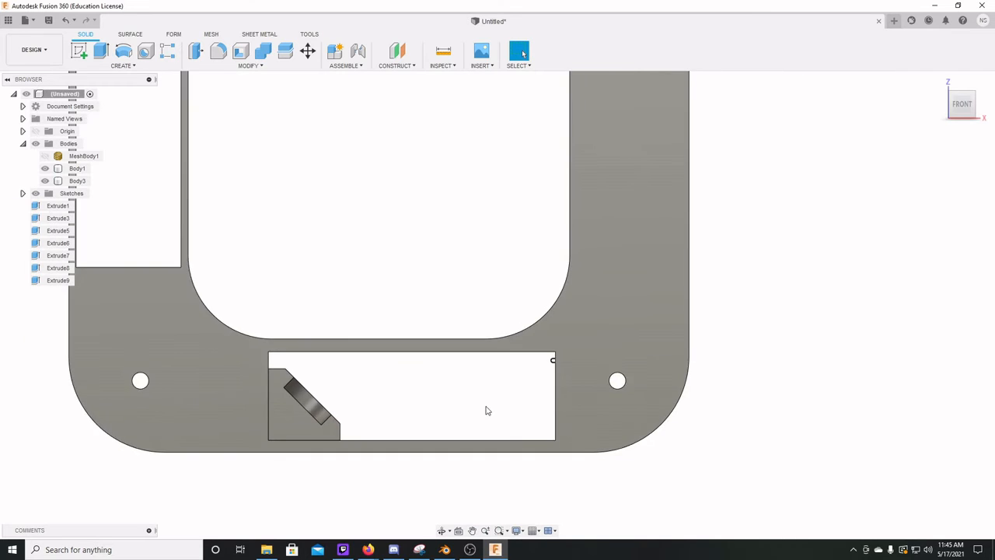
middle_click_drag(394, 333, 455, 412)
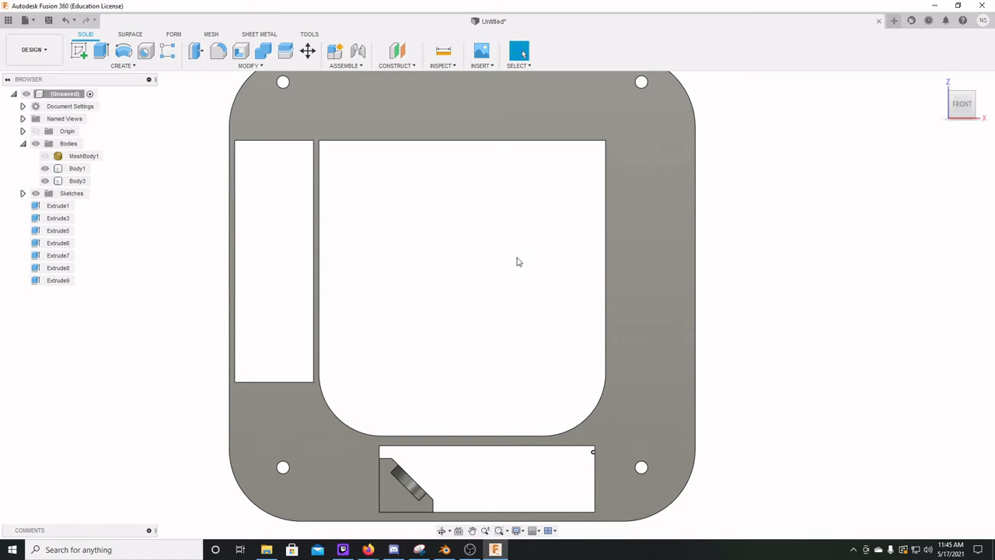
left_click(638, 360)
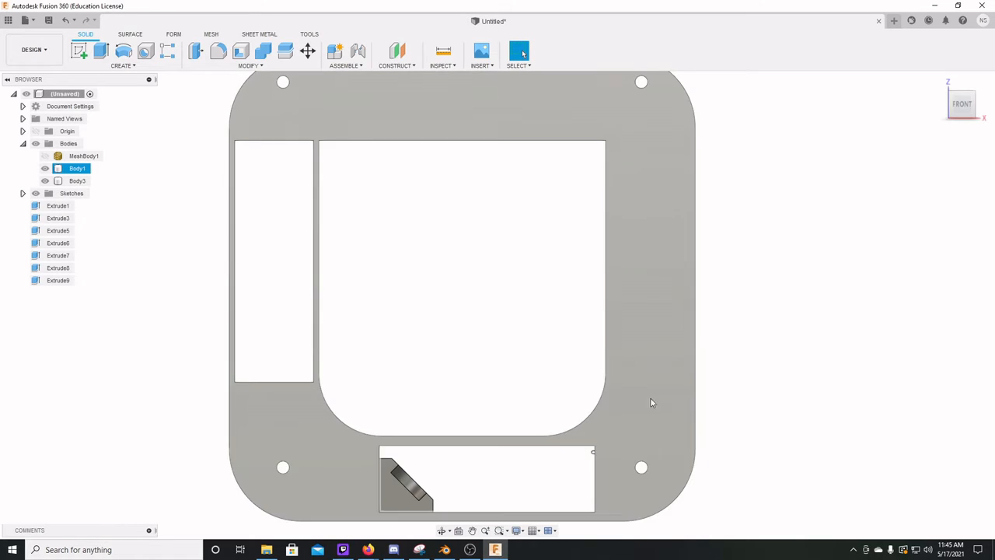
scroll(642, 346, "down", 1)
scroll(642, 347, "down", 1)
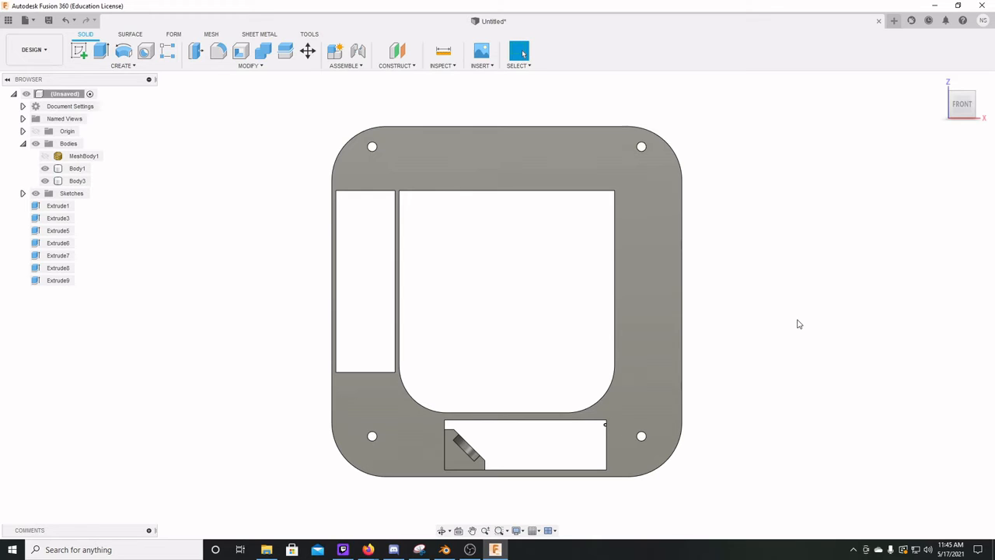
Save the design as Test in Admin Project.
left_click(49, 21)
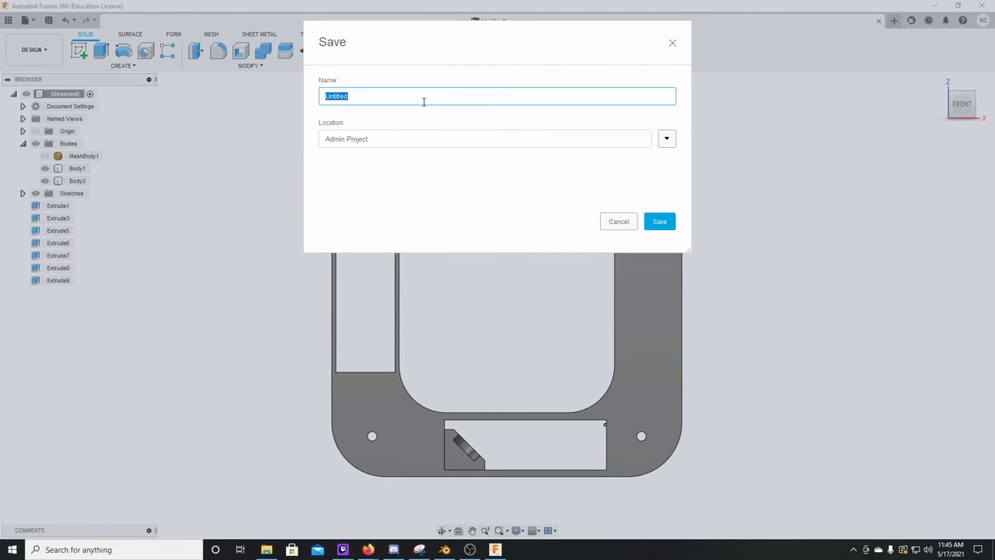
type("Test")
left_click(658, 222)
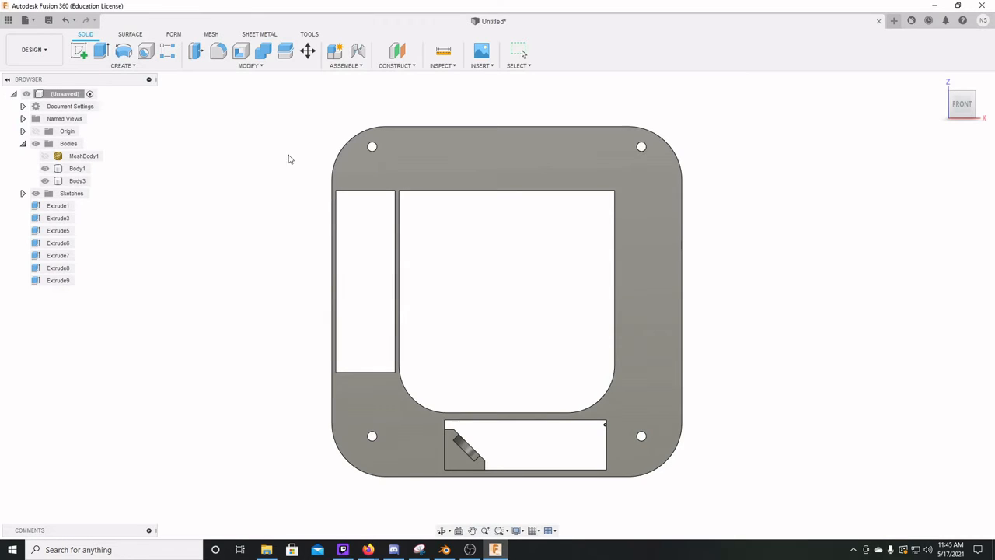
Export the design as an STL file named Test v0 to the Documents folder and dismiss the job status.
left_click(29, 21)
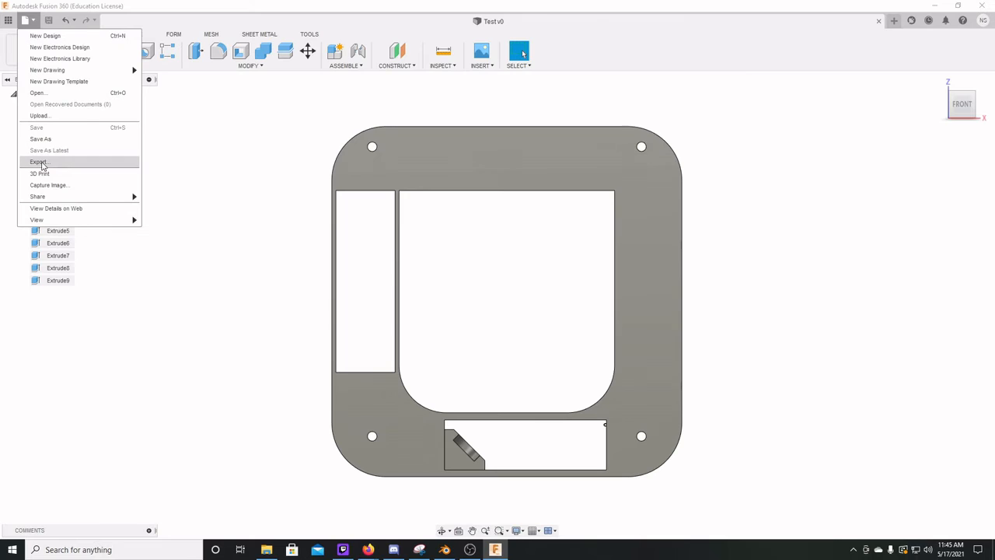
left_click(45, 161)
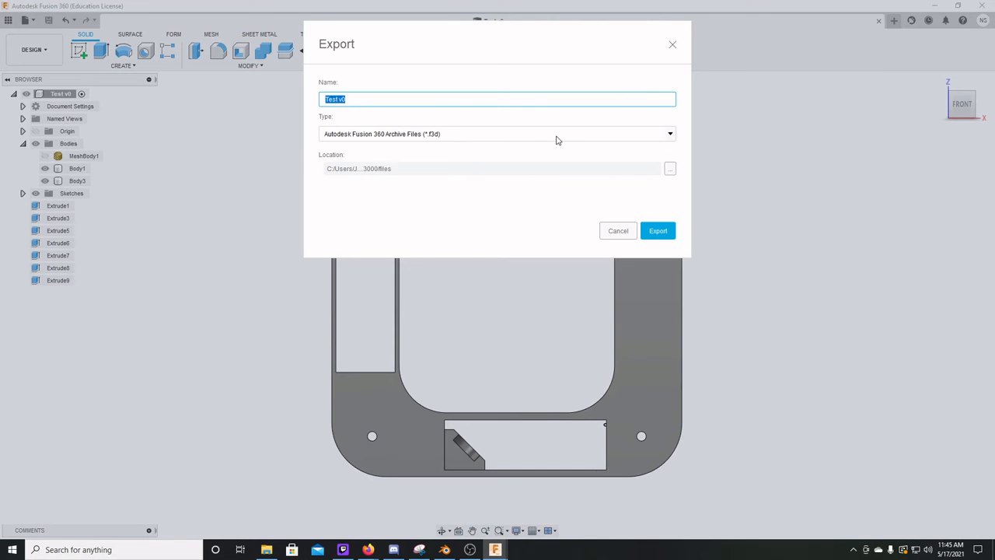
left_click(459, 138)
scroll(388, 194, "down", 1)
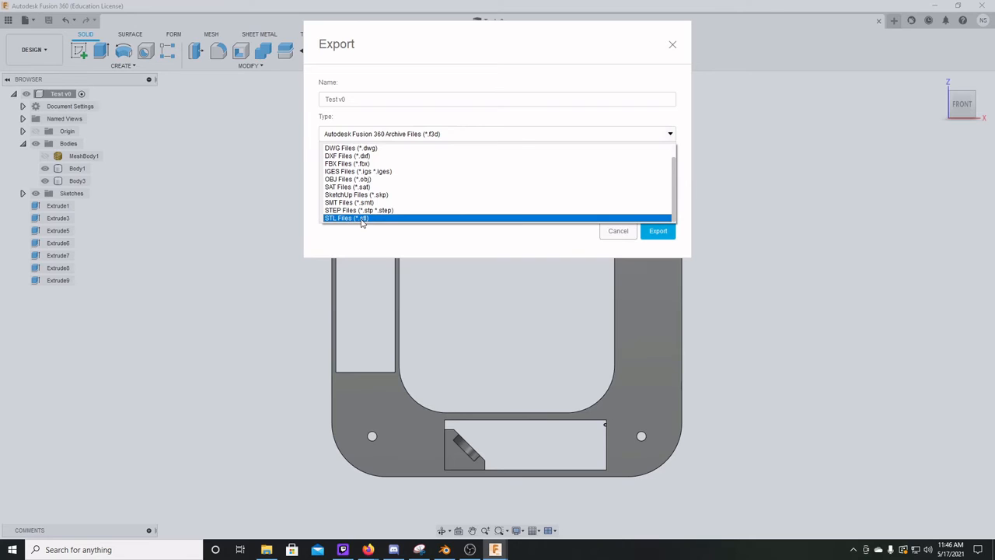
left_click(362, 218)
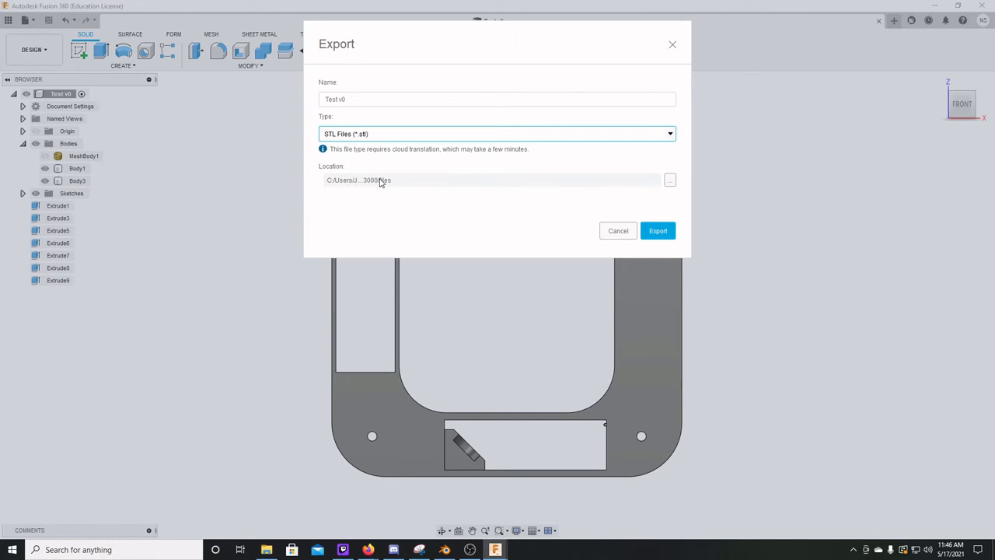
left_click(671, 181)
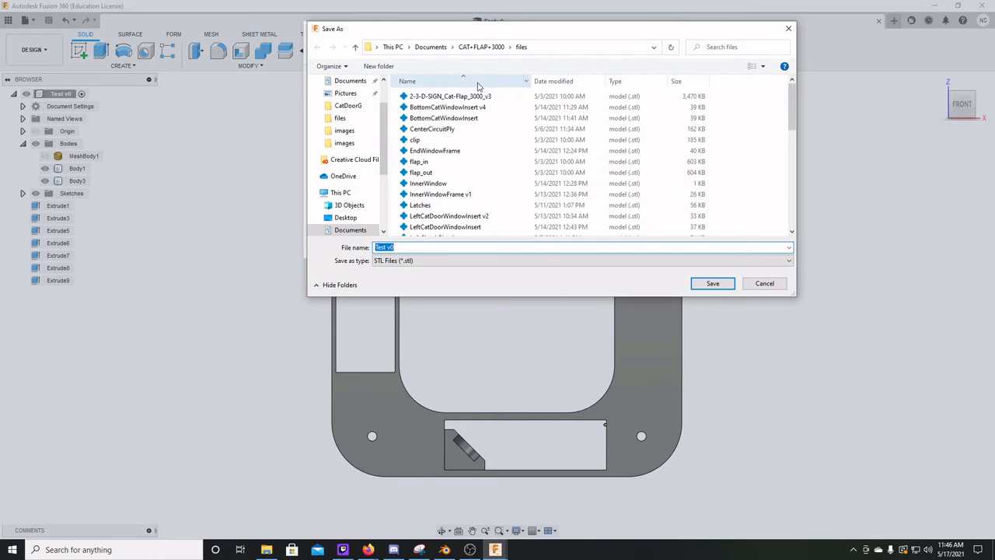
left_click(442, 49)
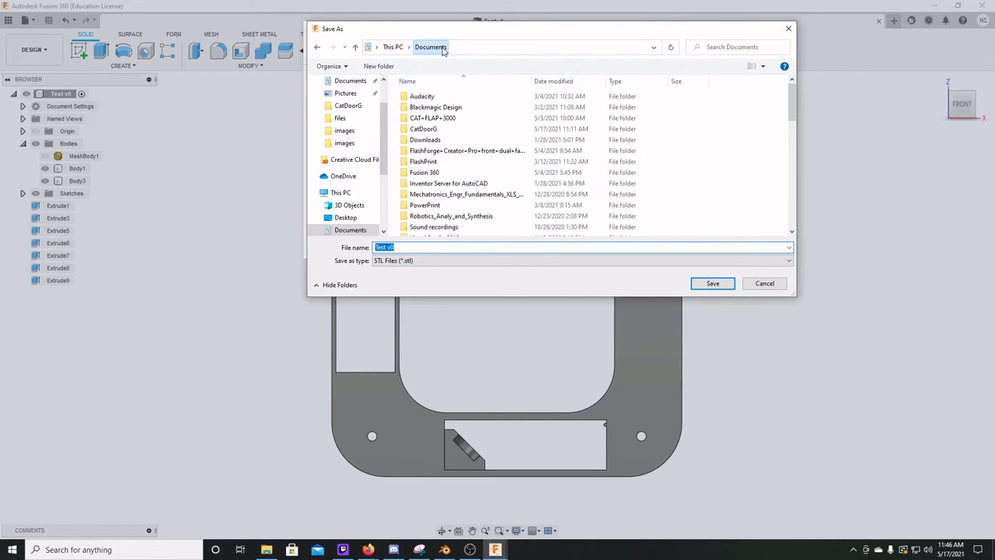
left_click(711, 285)
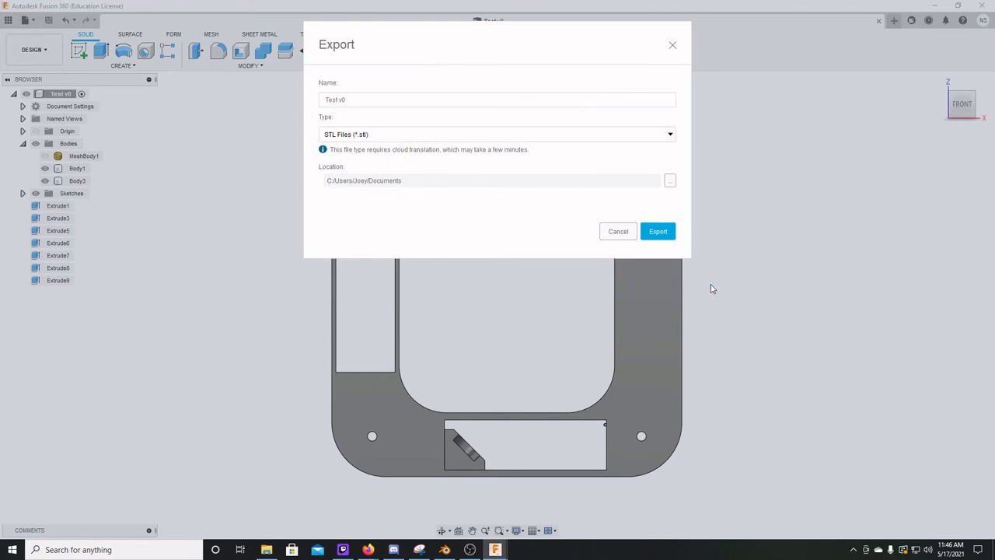
left_click(657, 232)
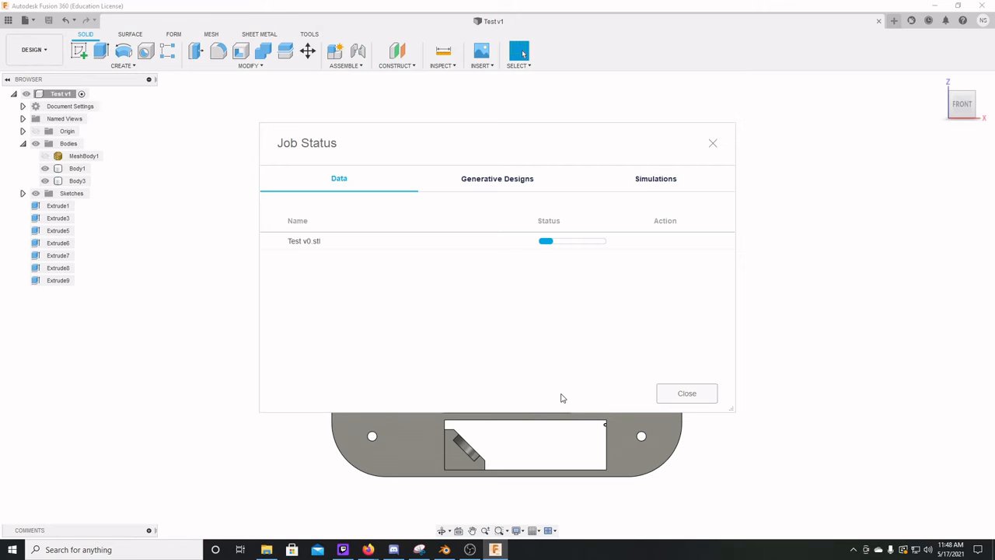
left_click(684, 393)
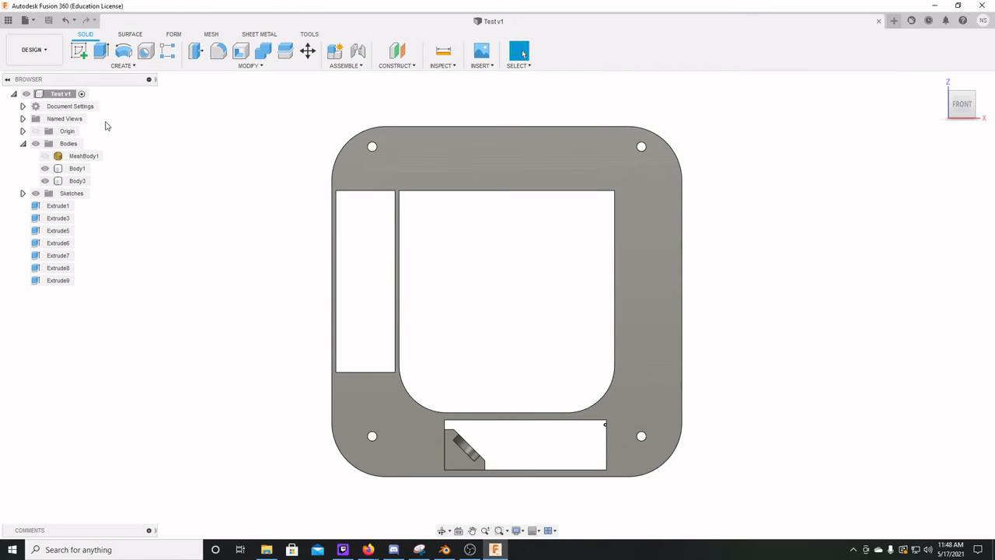
Create a new empty design.
left_click(26, 21)
left_click(37, 35)
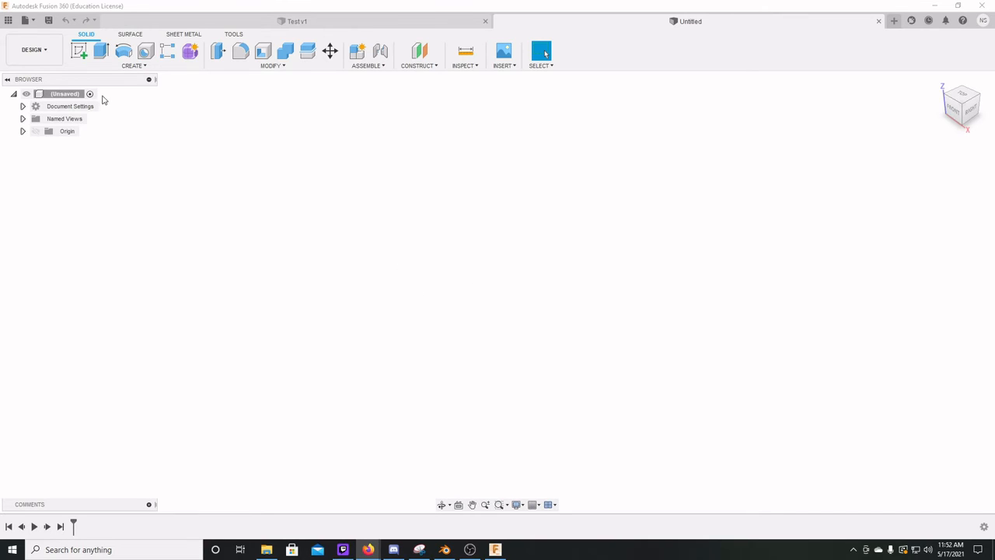
left_click(78, 50)
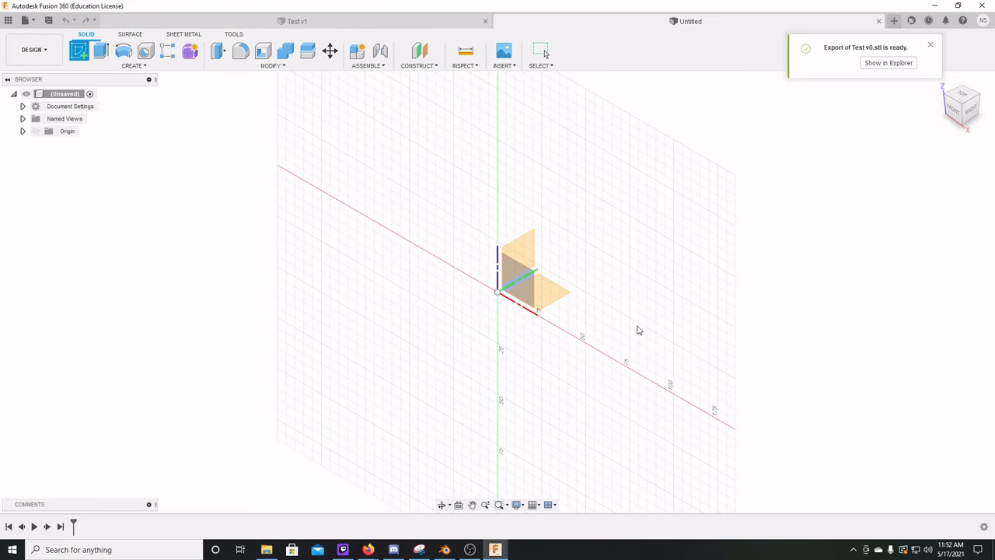
left_click(553, 298)
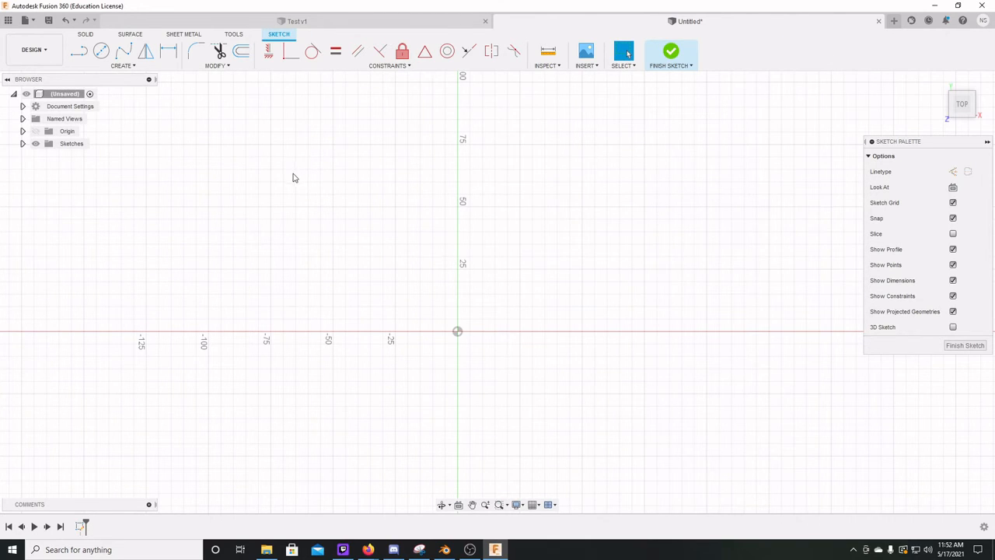
key("ctrl+z")
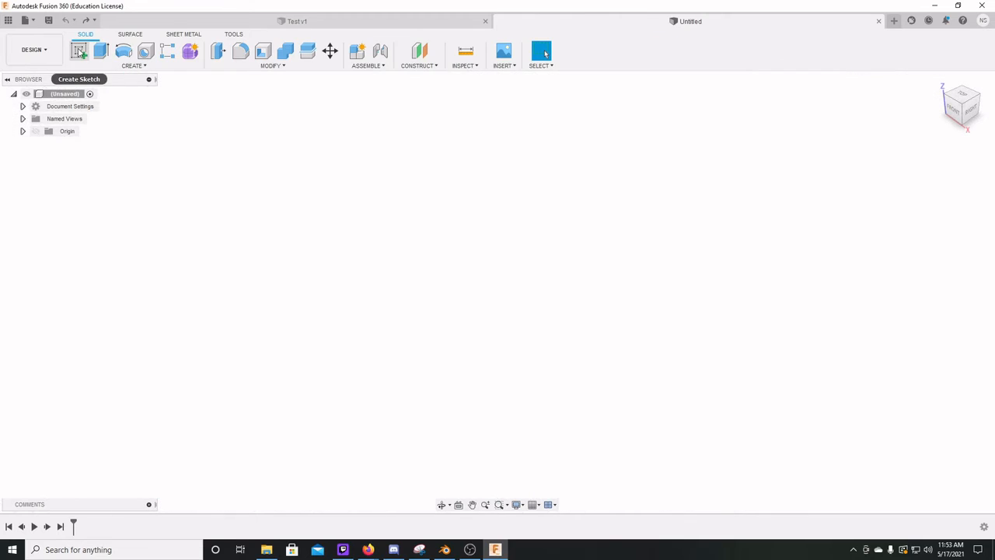
Start a new sketch on the vertical front plane through the origin.
left_click(77, 51)
left_click(517, 283)
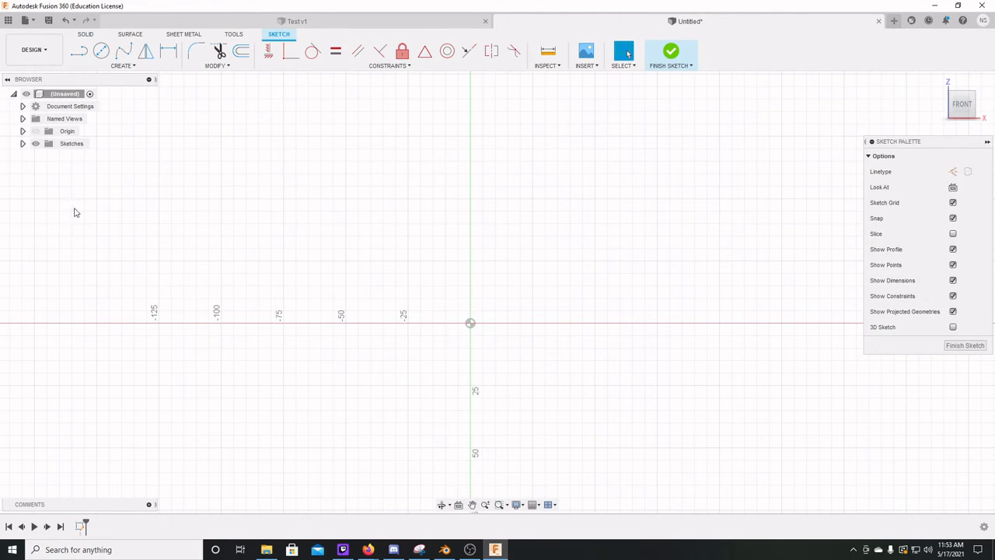
left_click(78, 56)
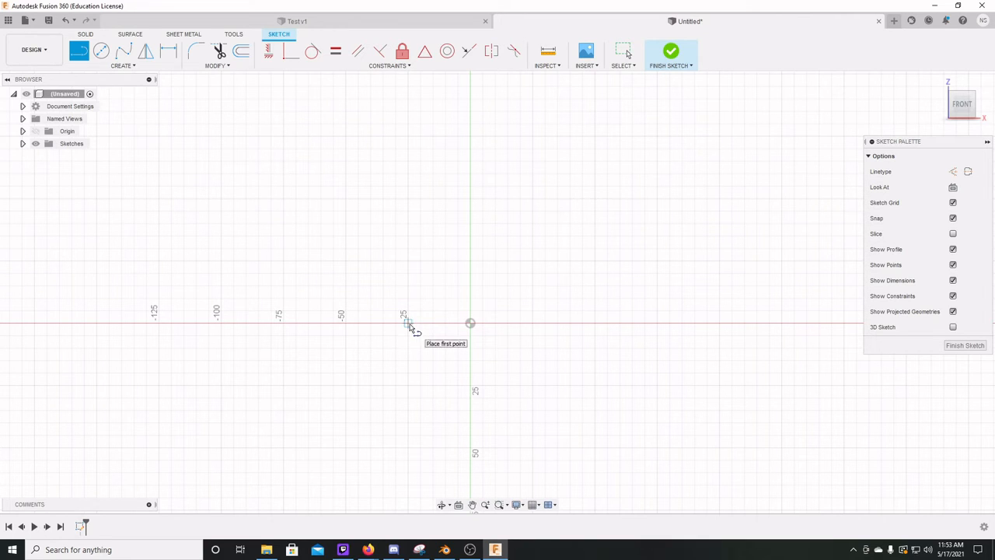
left_click(410, 321)
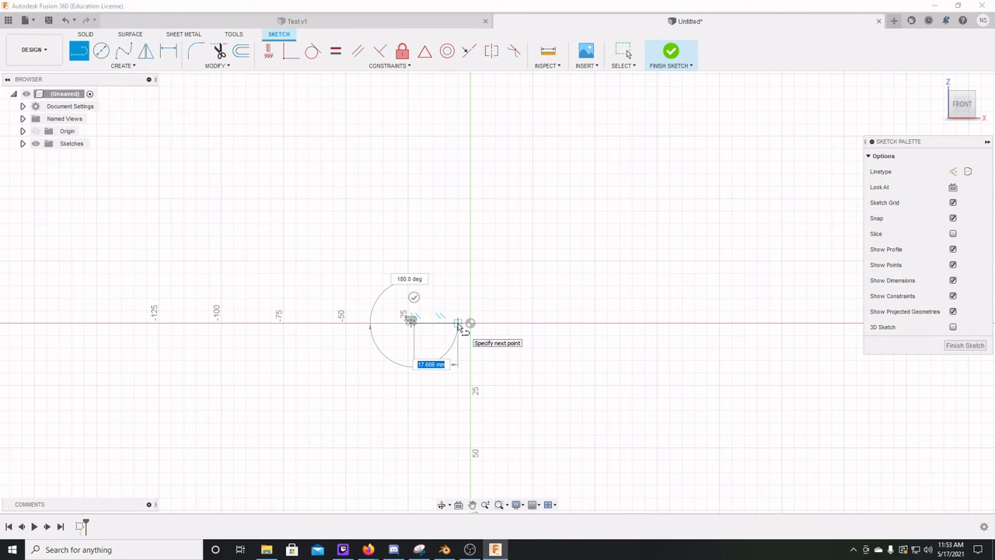
key("Escape")
Sketch a rectangle 6 mm wide and 1.5 mm high, starting about 25 mm left of and 10 mm above the origin.
left_click(104, 70)
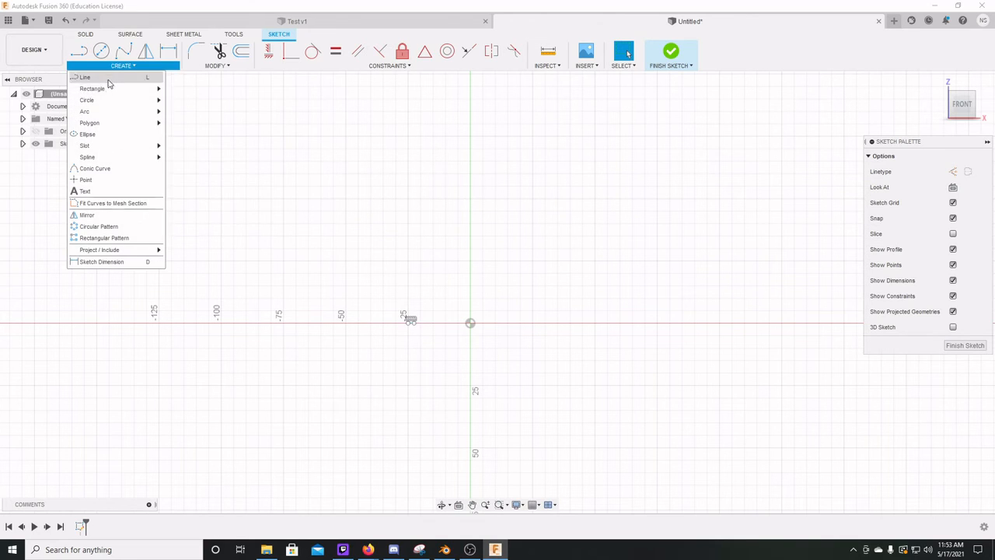
mouse_move(111, 89)
left_click(183, 89)
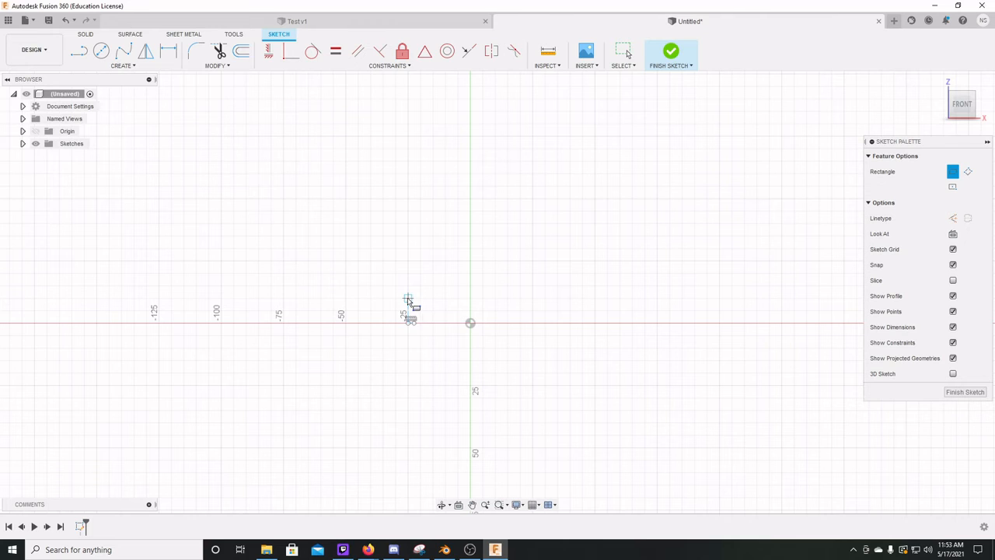
left_click(407, 298)
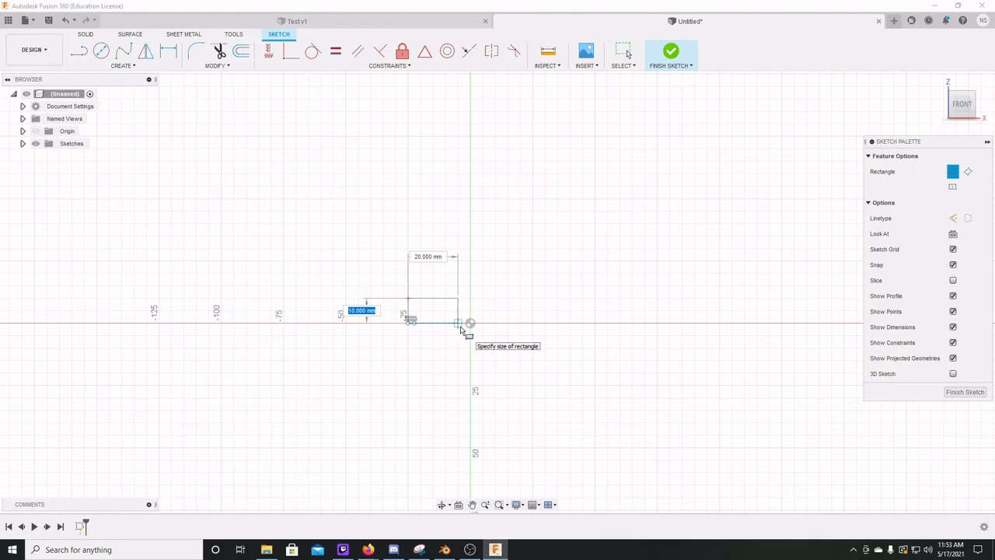
key("Tab")
type("6")
key("Tab")
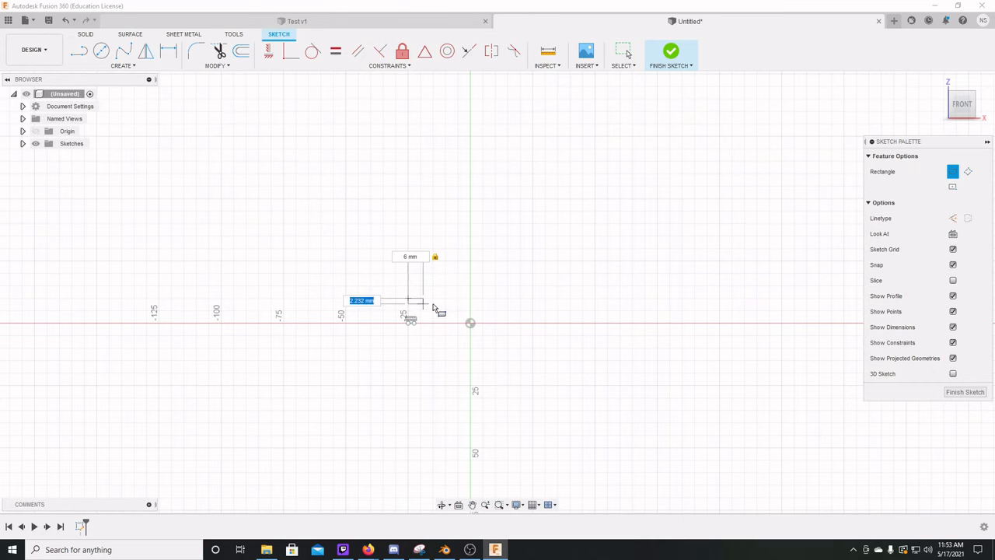
scroll(435, 311, "down", 1)
scroll(430, 311, "up", 4)
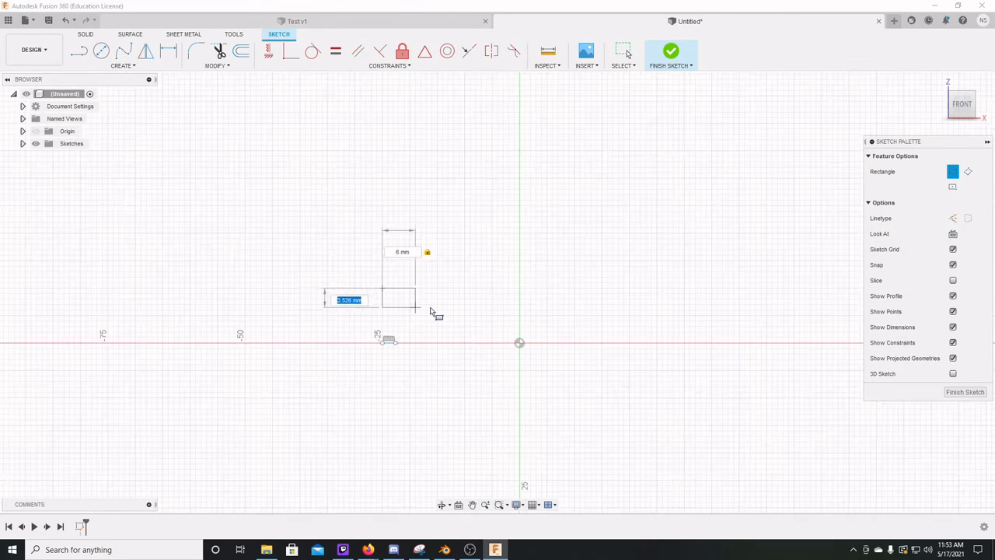
scroll(430, 311, "up", 1)
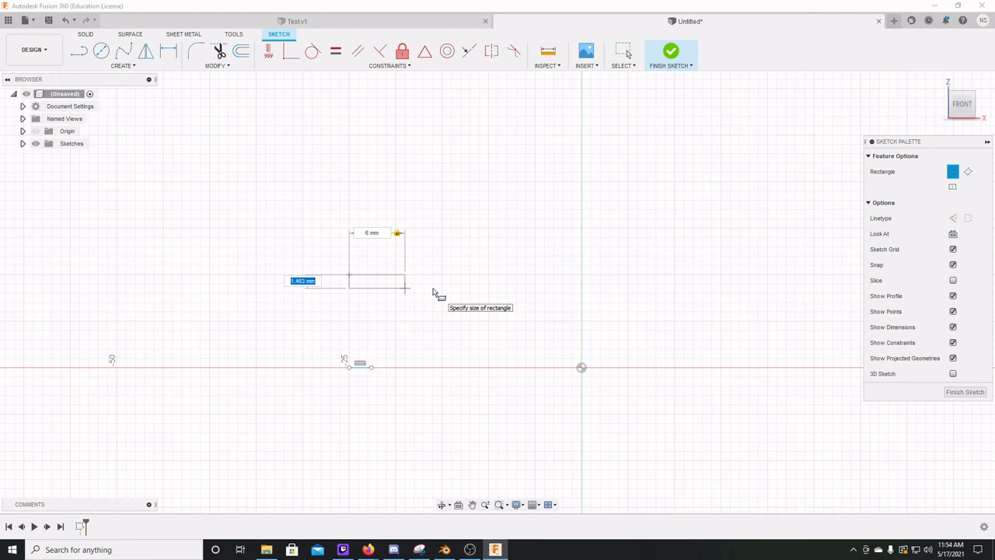
type("1.5")
key("Return")
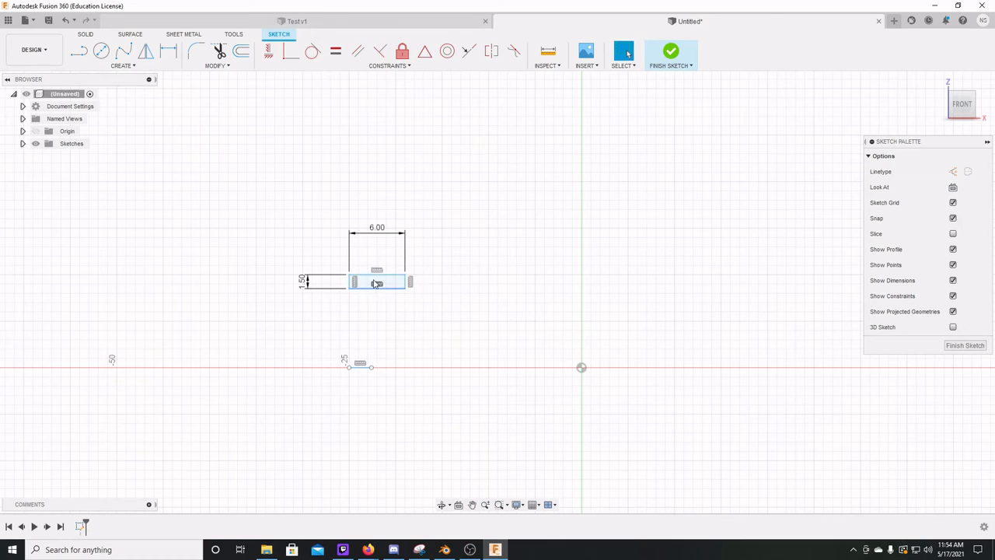
scroll(371, 277, "down", 2)
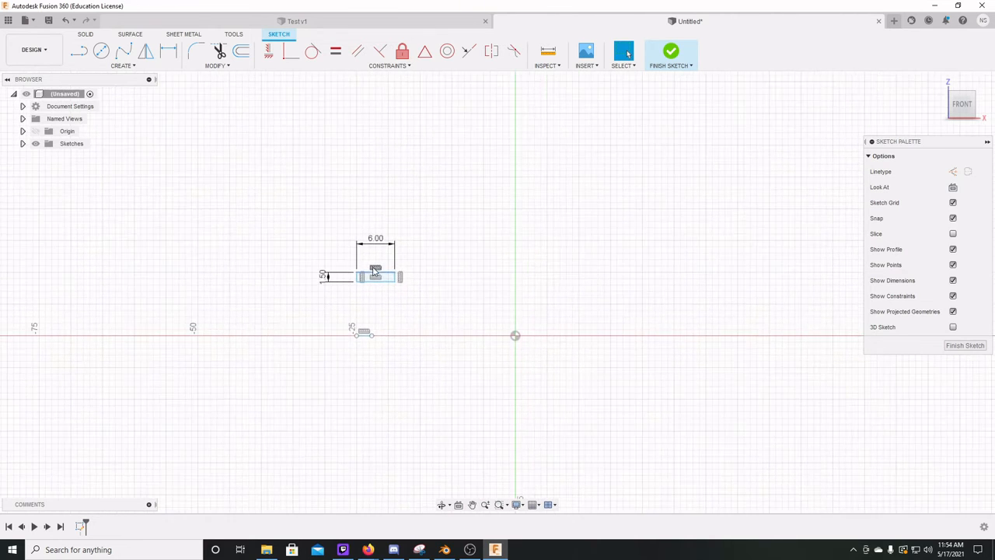
scroll(373, 274, "up", 3)
scroll(374, 276, "up", 4)
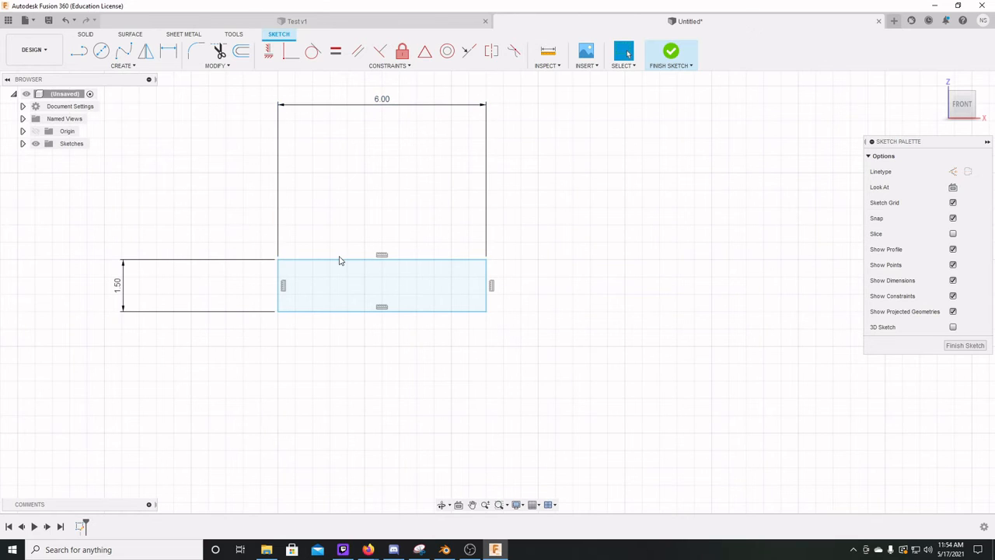
left_click(79, 52)
left_click(278, 260)
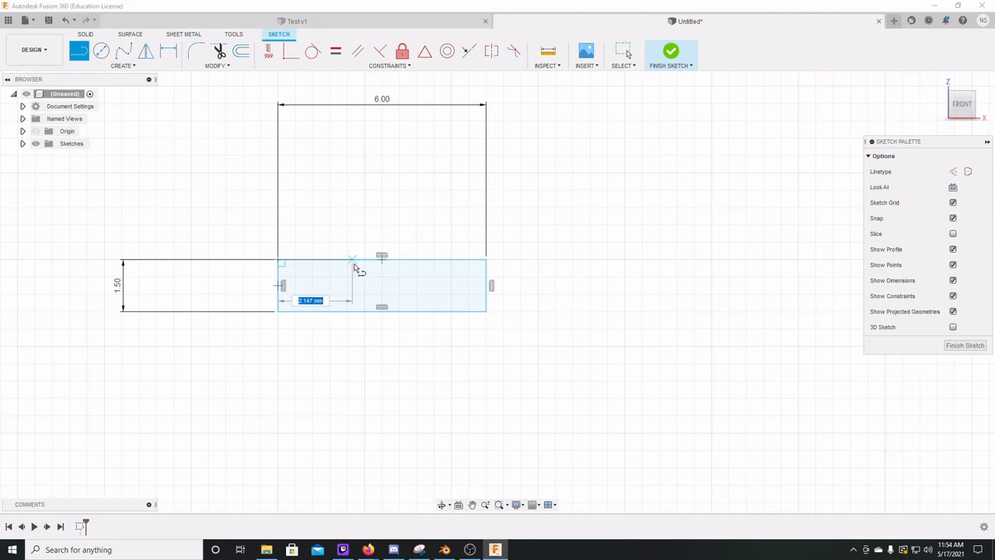
type("1")
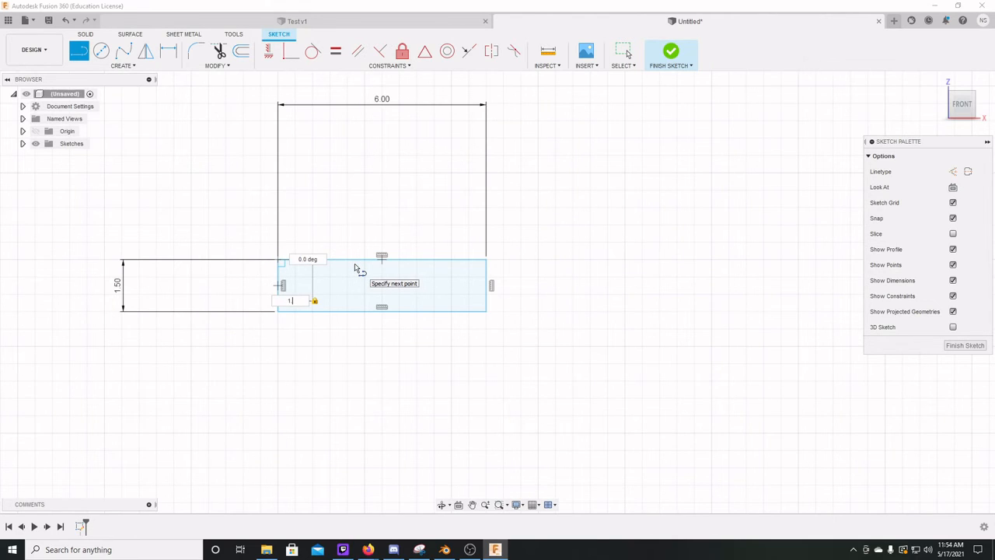
key("Tab")
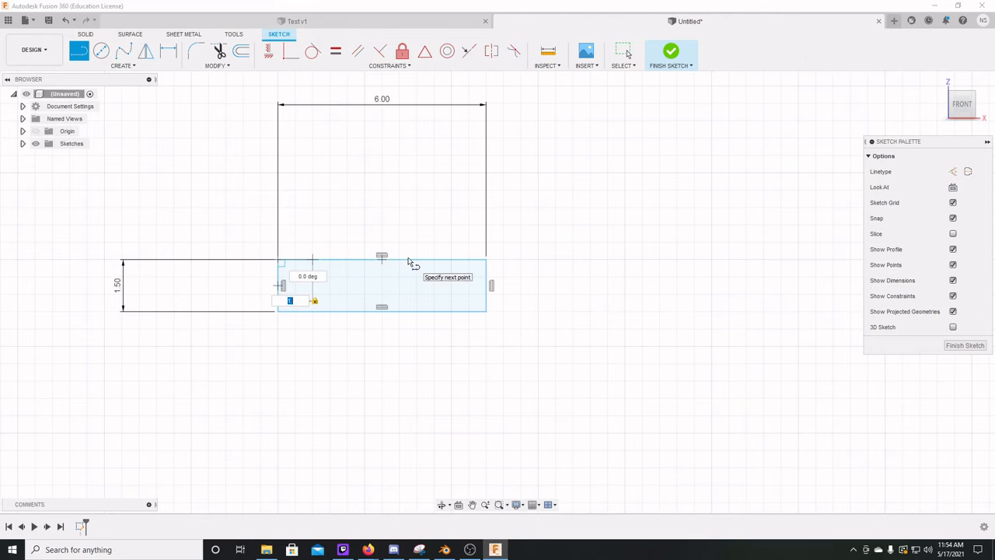
key("Escape")
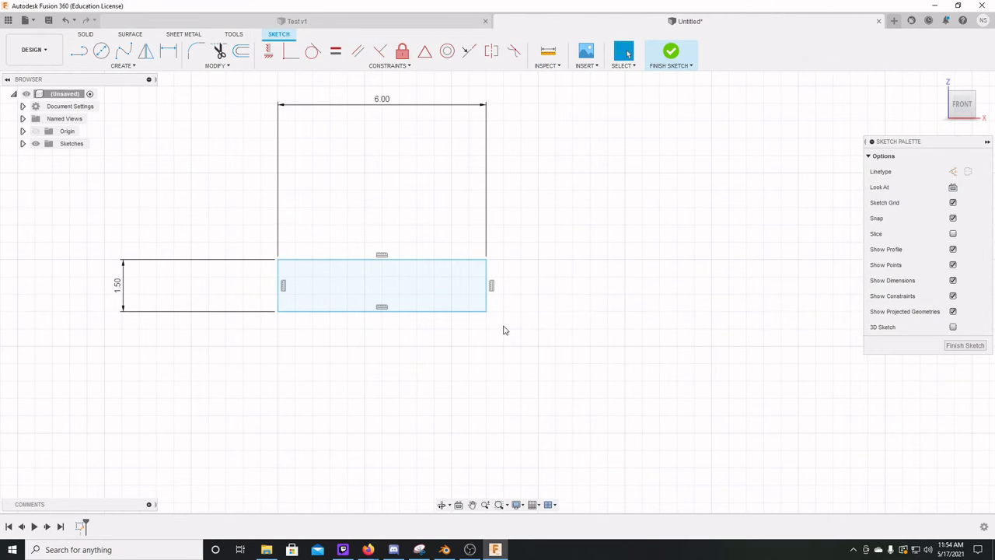
Replace the sketched rectangle with a new two-point rectangle 9 mm wide and 1.5 mm high.
left_click_drag(503, 330, 187, 173)
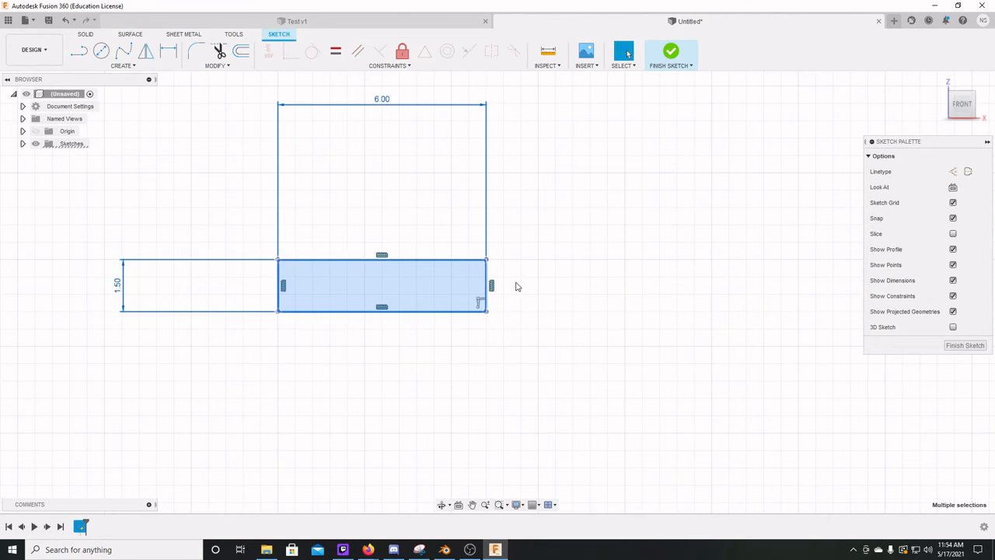
key("Delete")
left_click(112, 66)
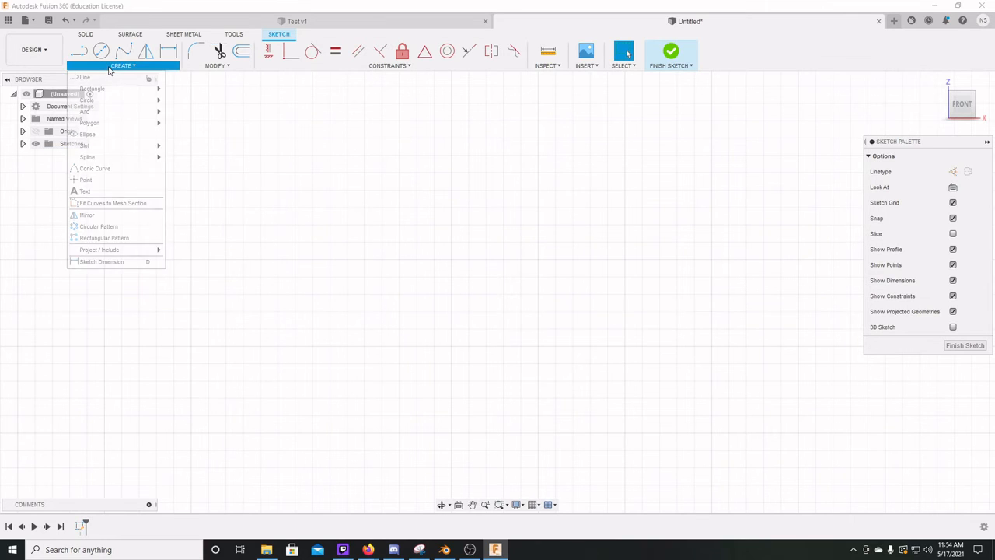
mouse_move(109, 89)
left_click(195, 90)
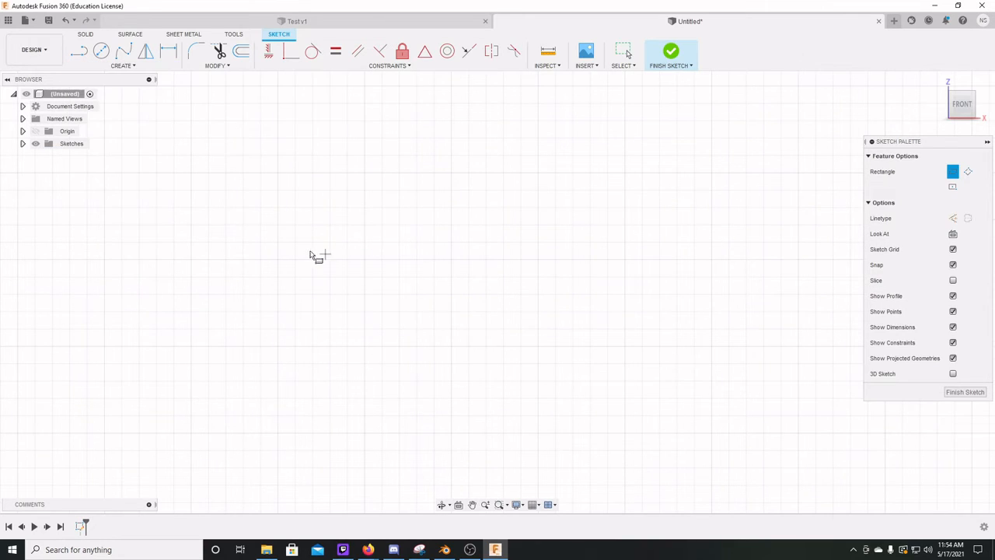
left_click(299, 248)
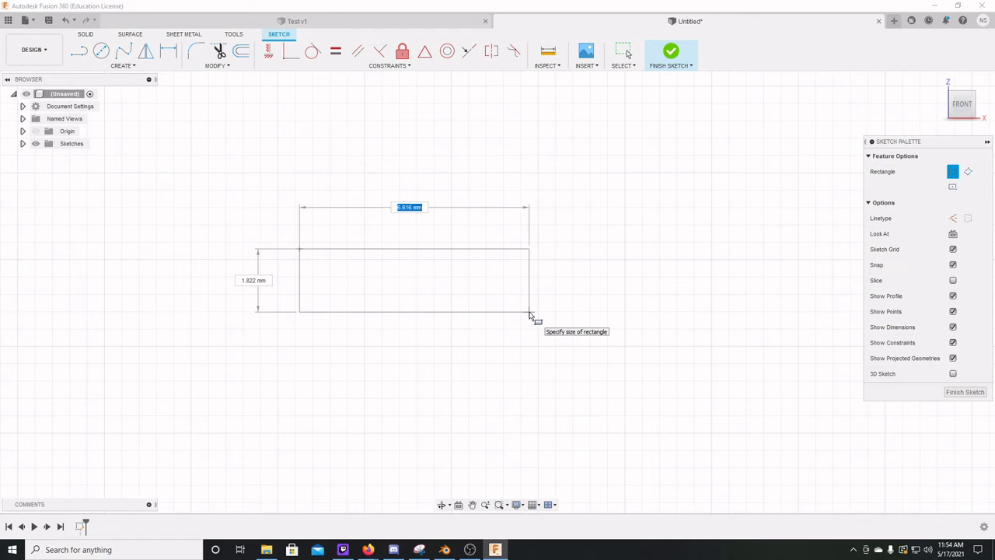
type("9")
key("Tab")
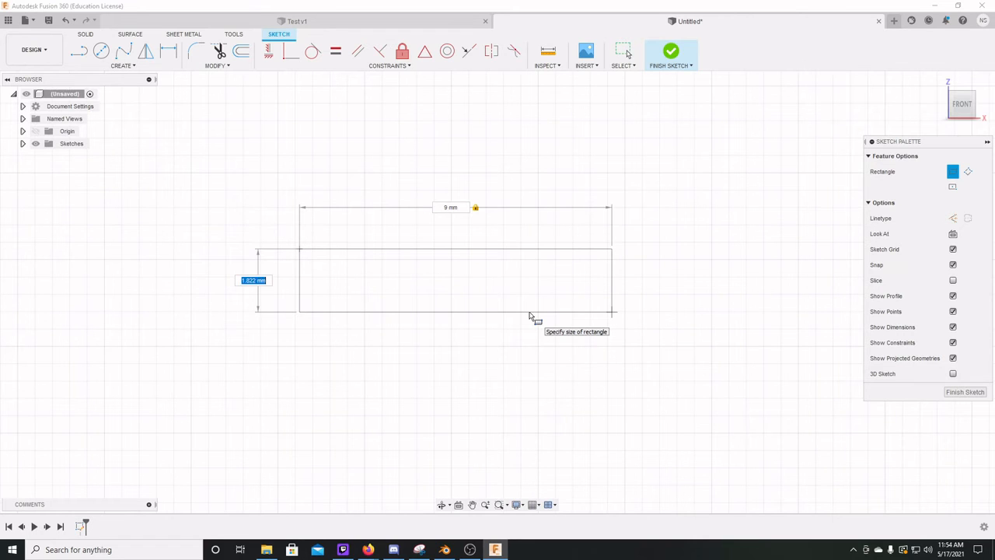
type("1.5")
key("Return")
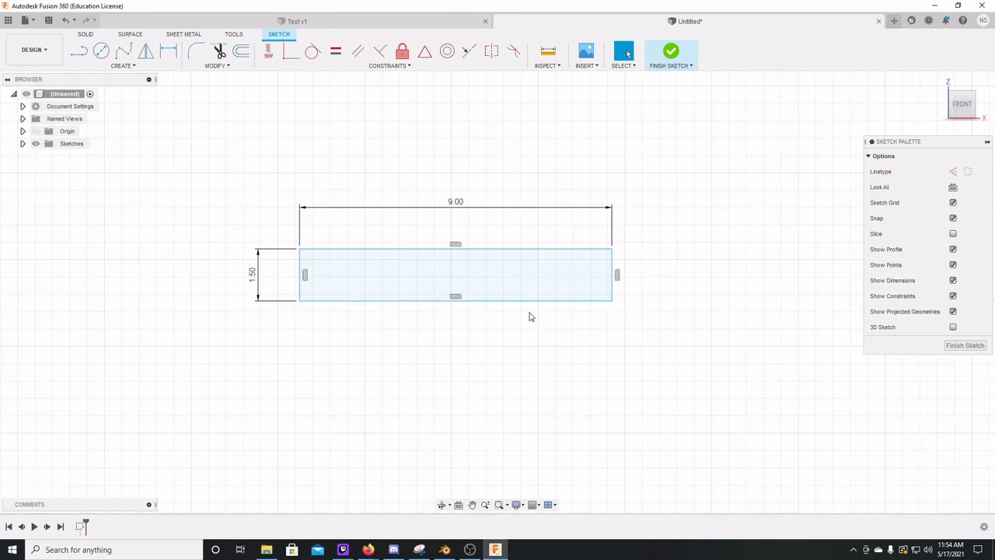
Draw a 3 mm line along the upper edge of the 9 mm rectangle, starting at its upper-left corner.
mouse_move(502, 257)
middle_mouse_down()
mouse_move(475, 322)
mouse_move(482, 349)
middle_mouse_up()
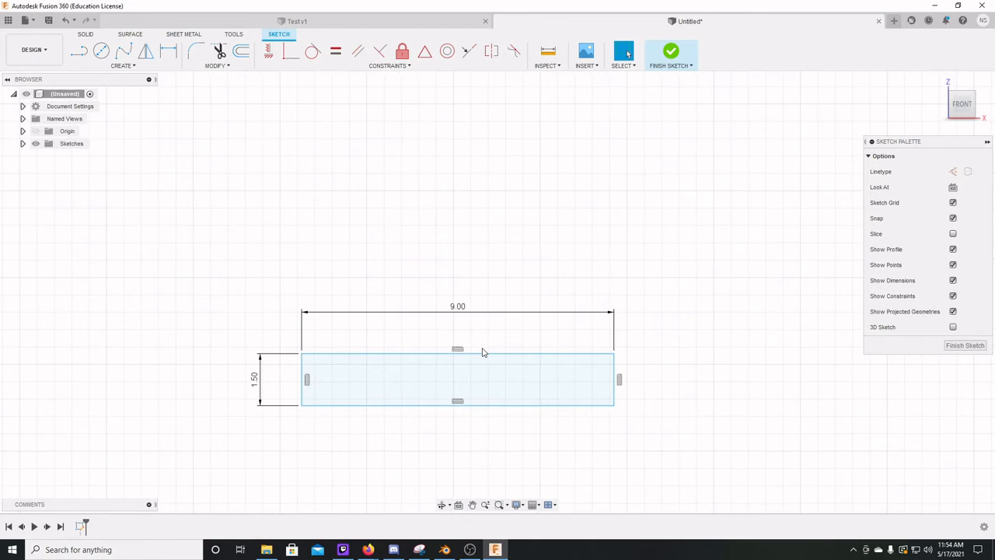
left_click(108, 66)
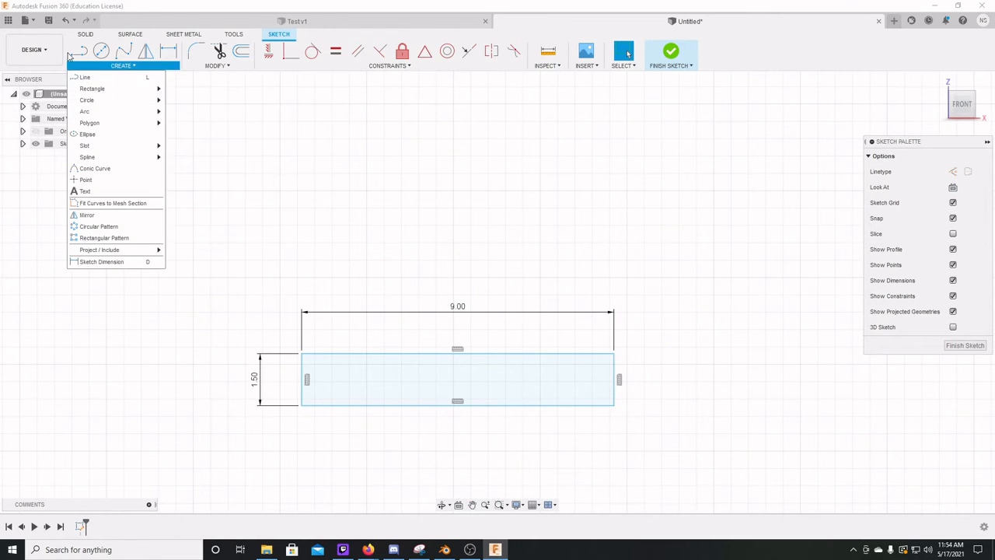
left_click(100, 79)
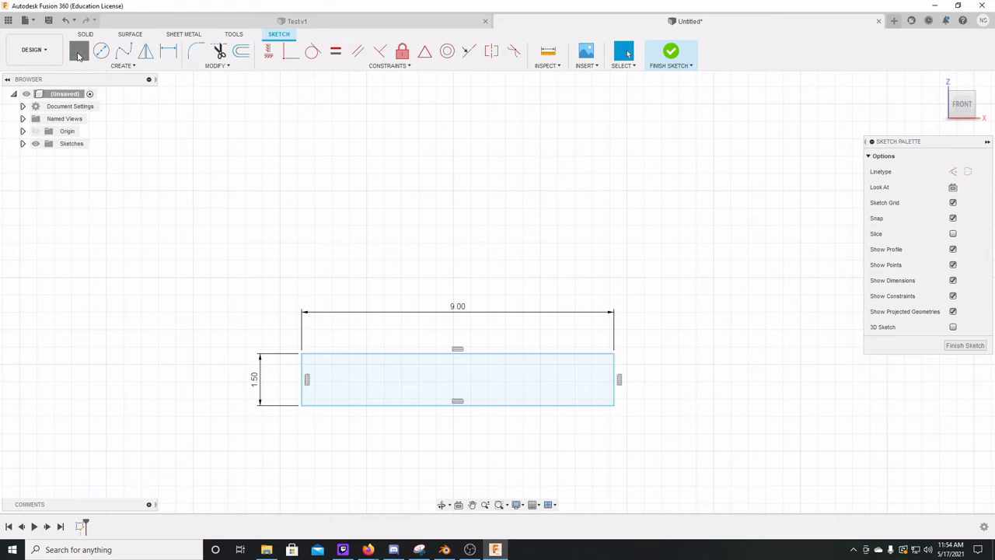
left_click(301, 354)
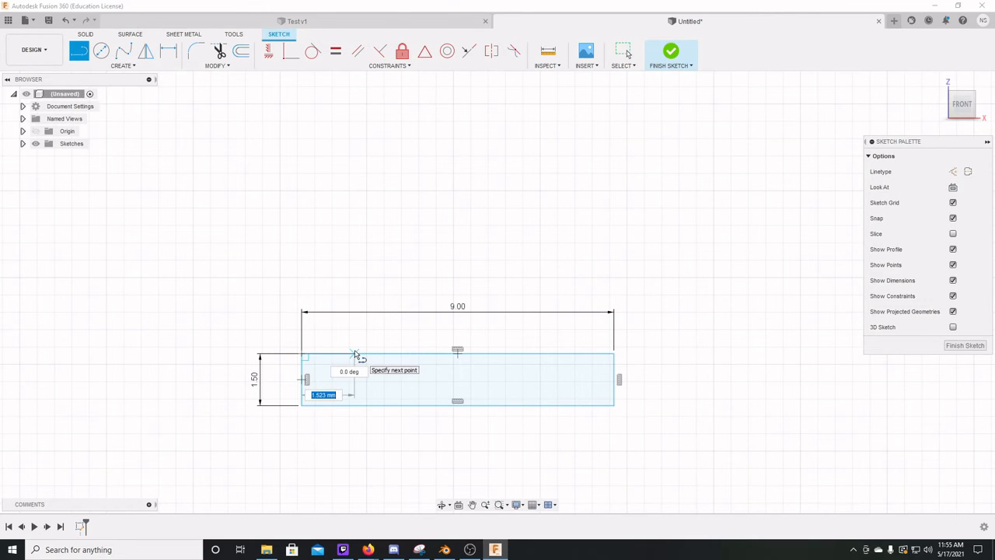
type("3")
key("Return")
key("Escape")
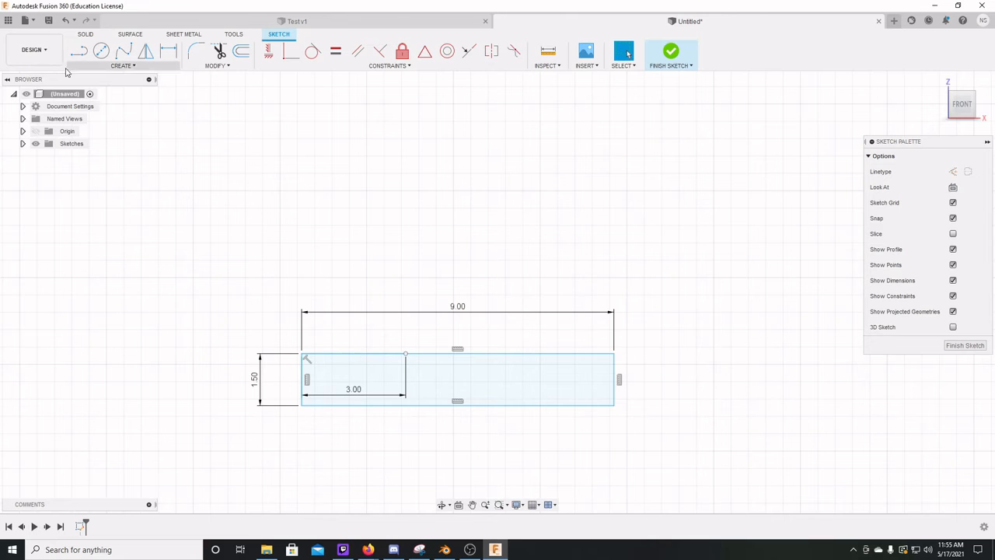
Sketch a two-point rectangle 3 mm wide and 4.85 mm high upward from the right end of the 3 mm line.
left_click(122, 66)
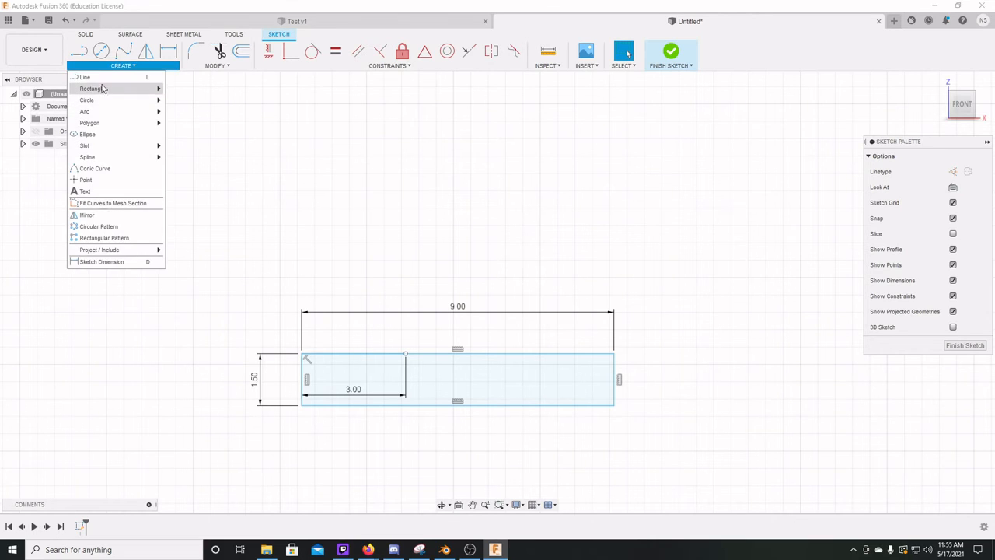
mouse_move(105, 92)
left_click(190, 89)
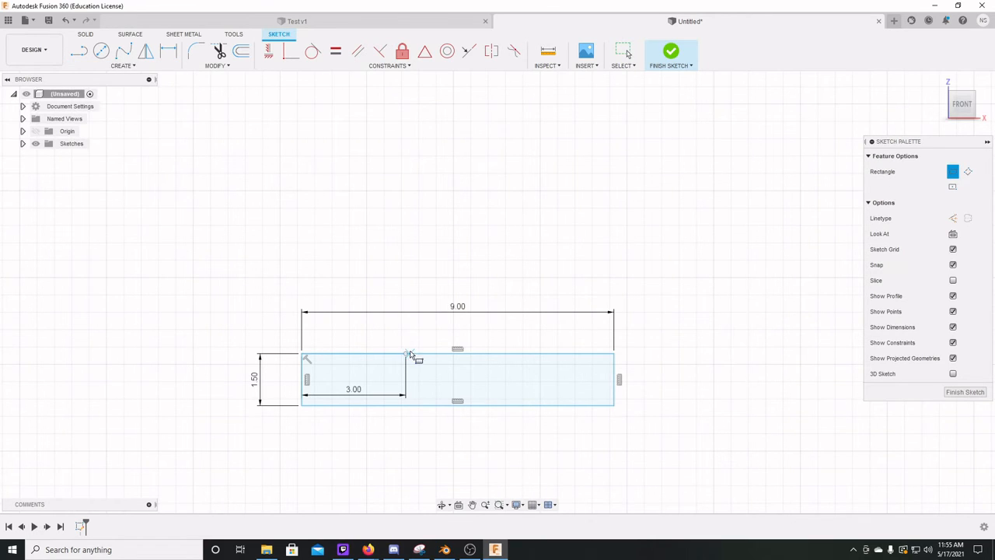
left_click(405, 354)
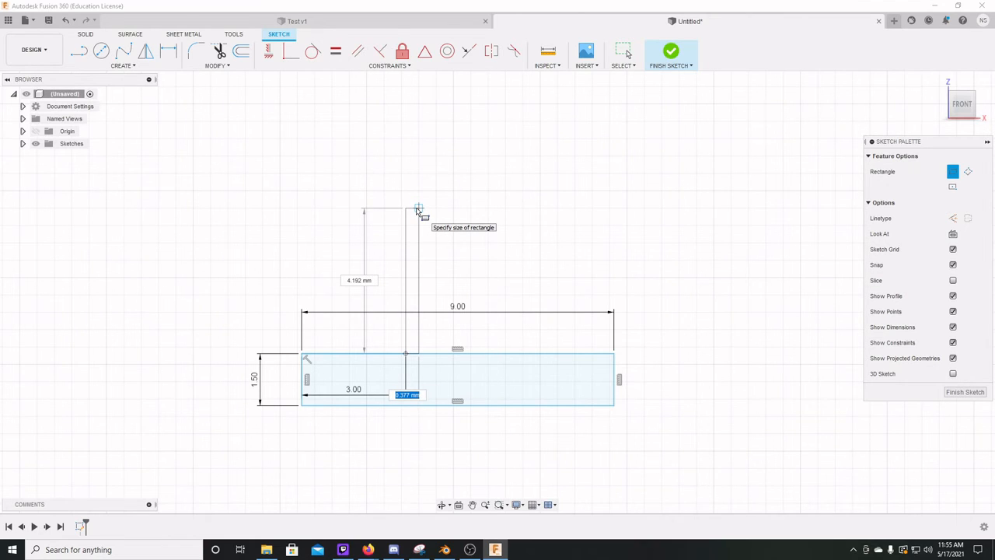
type("3")
key("Tab")
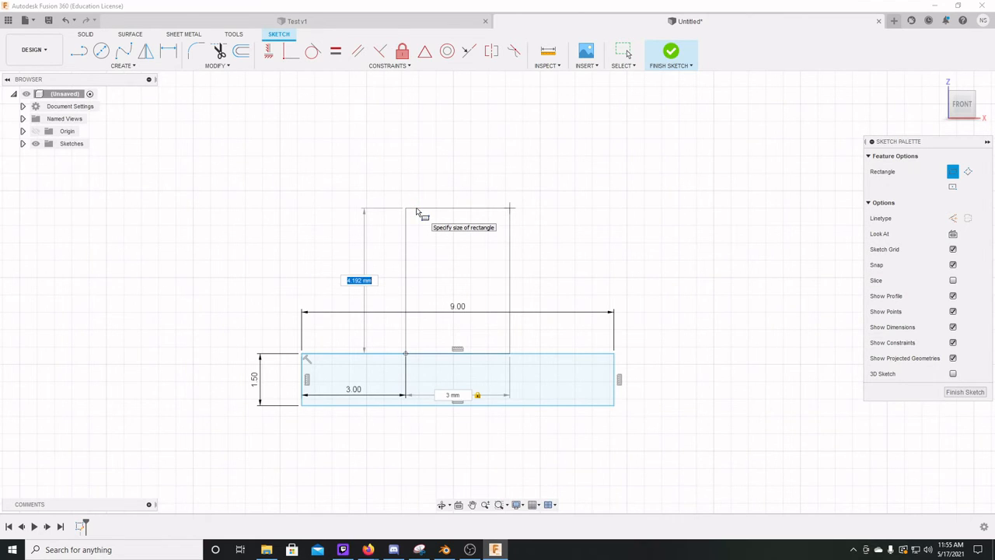
type("4.")
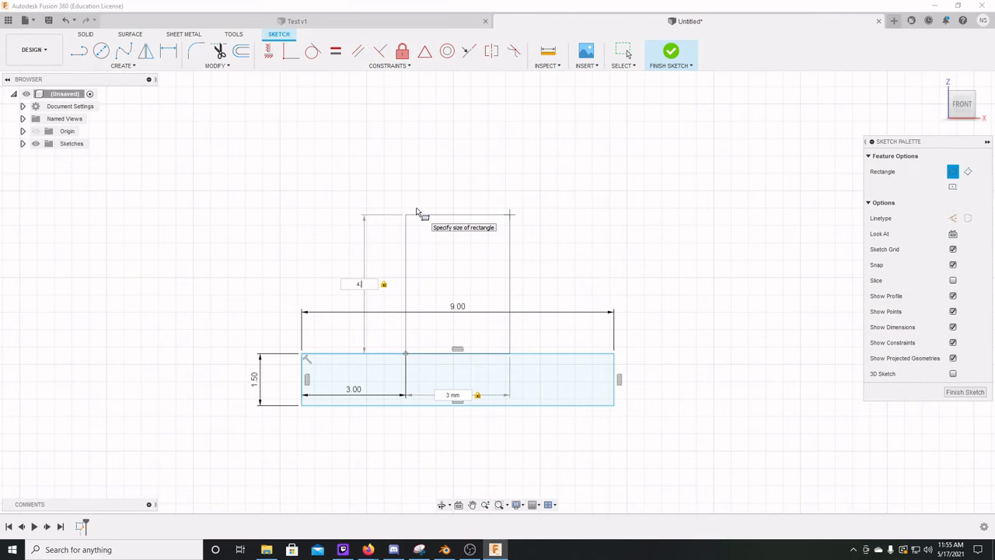
type("85")
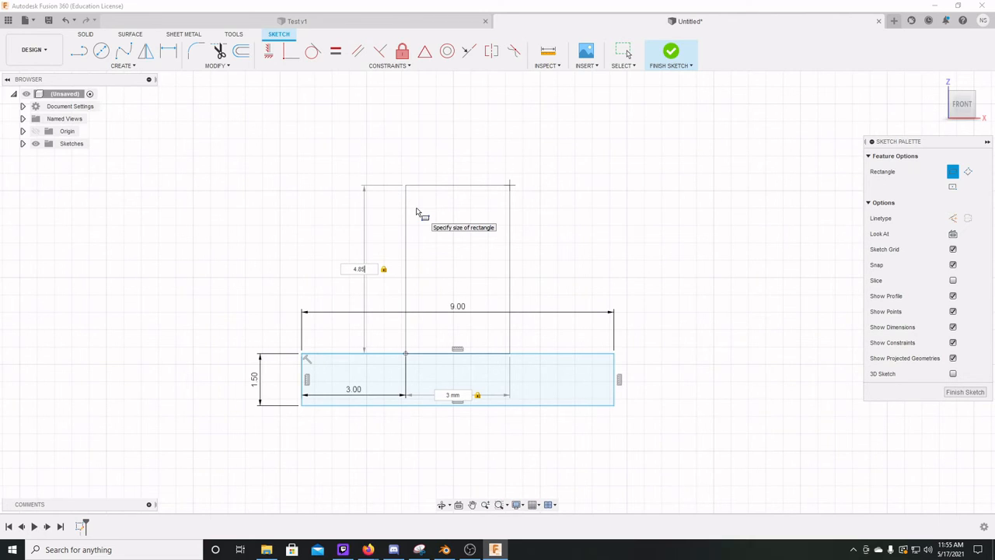
key("Return")
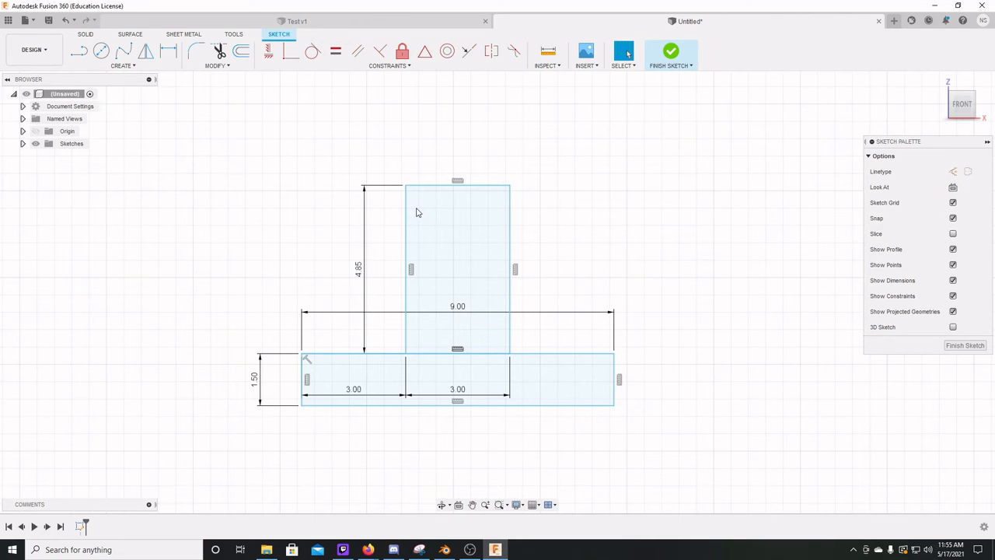
left_click(416, 212)
Draw a 1.5 mm vertical line upward from the midpoint of the tall rectangle's top edge.
left_click(106, 67)
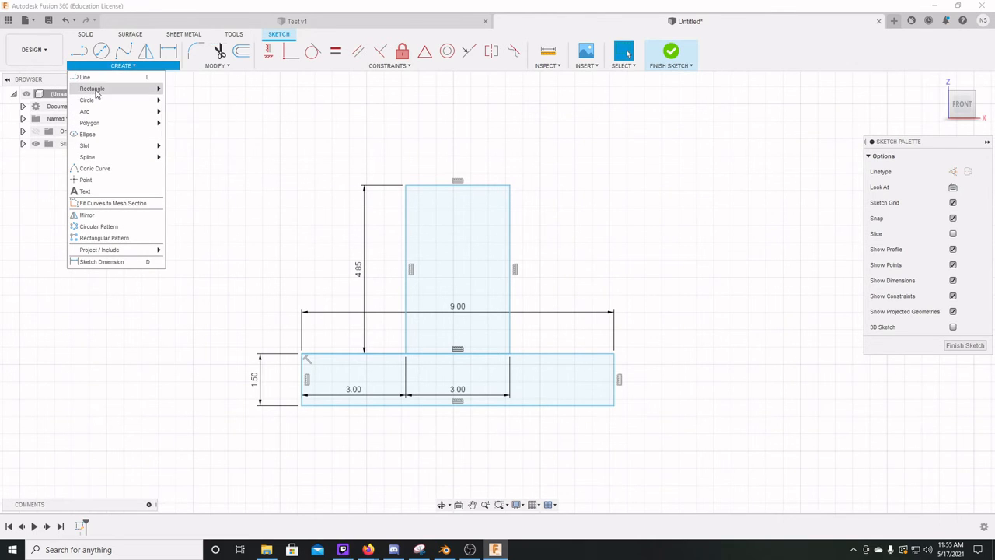
left_click(85, 77)
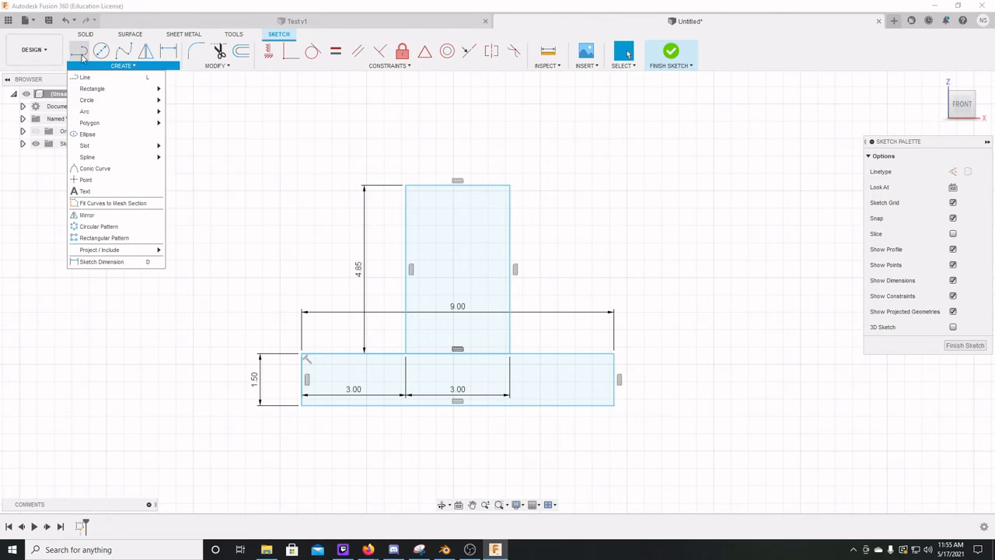
left_click(457, 181)
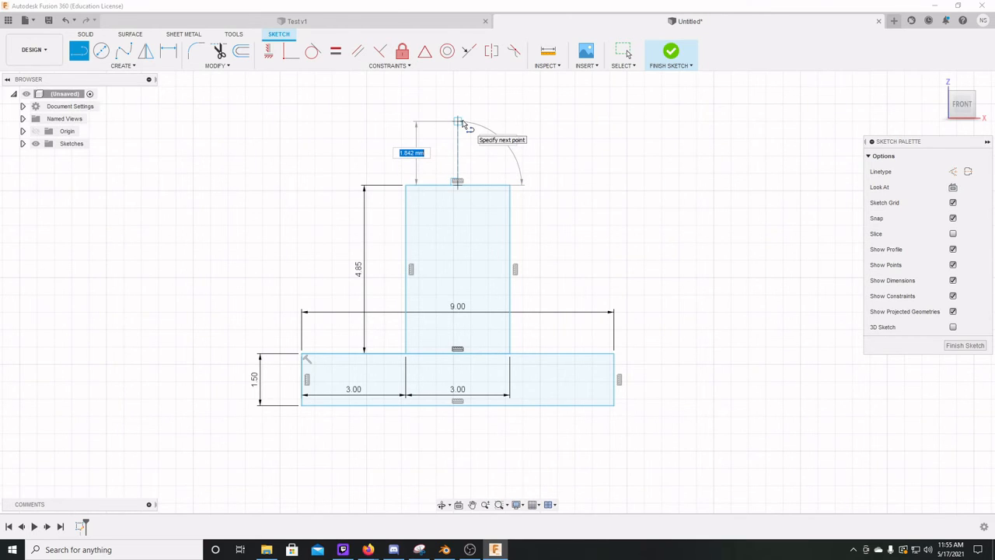
type("1.5")
key("Tab")
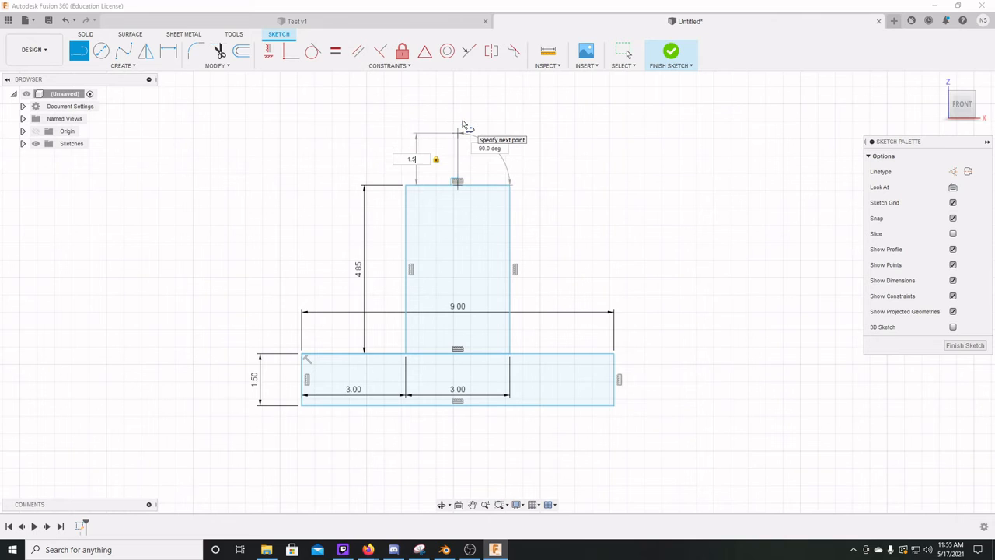
key("Return")
key("Escape")
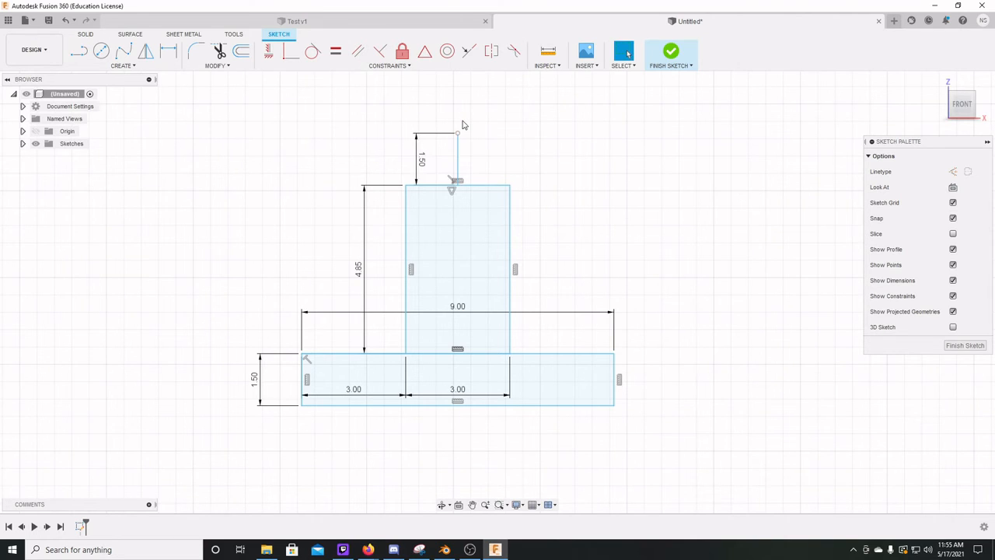
Draw a 4.5 mm horizontal line to the left from the foot of the short vertical line.
left_click(79, 59)
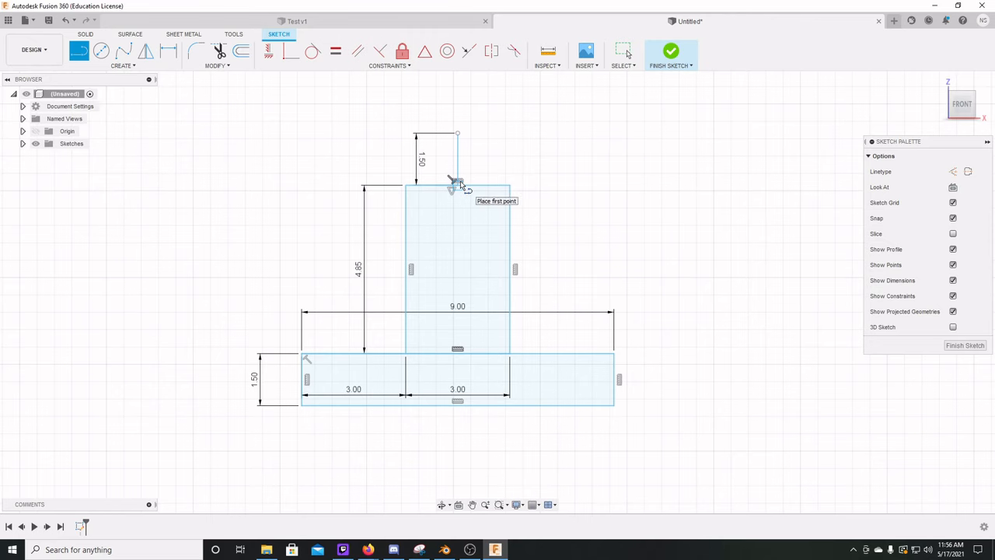
left_click_drag(458, 190, 299, 189)
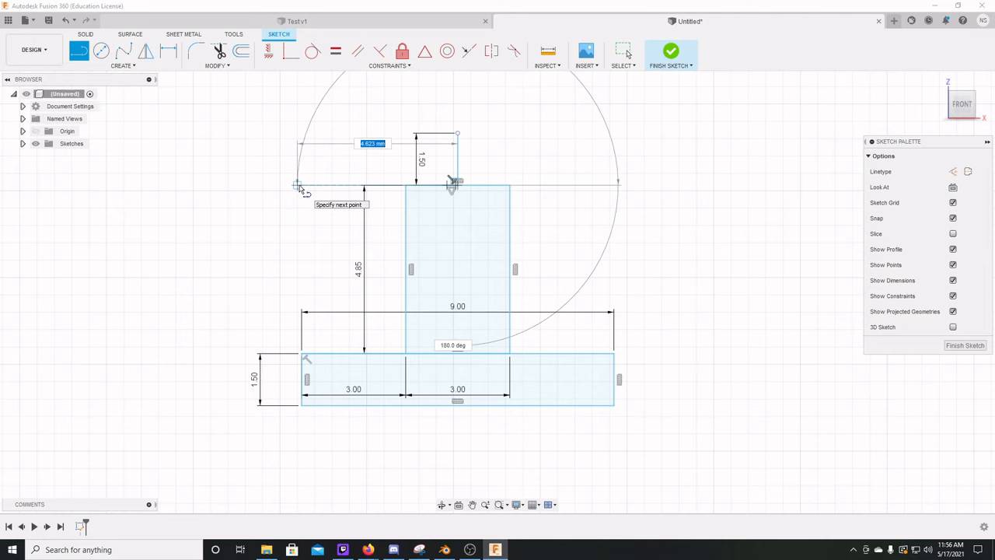
type("4.5")
key("Tab")
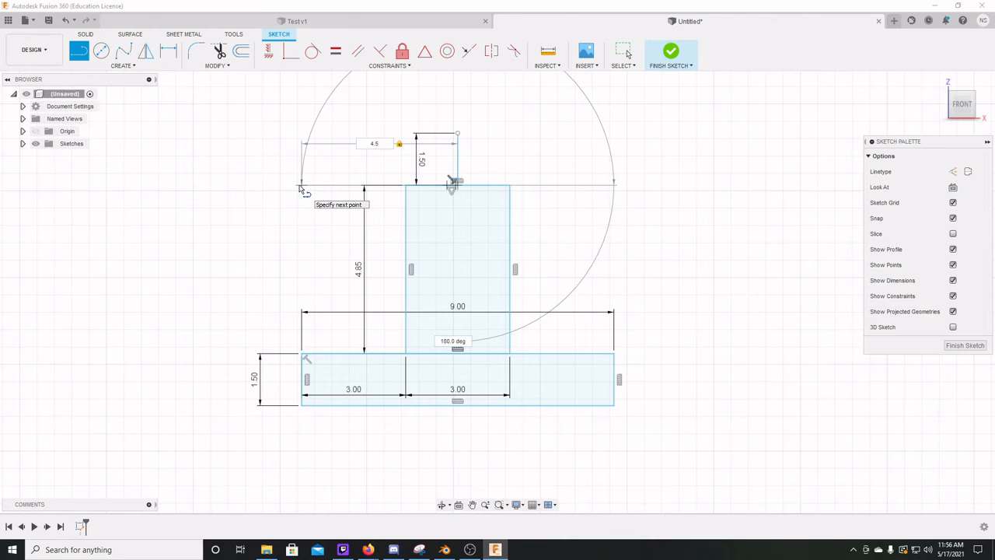
left_click(300, 189)
key("Escape")
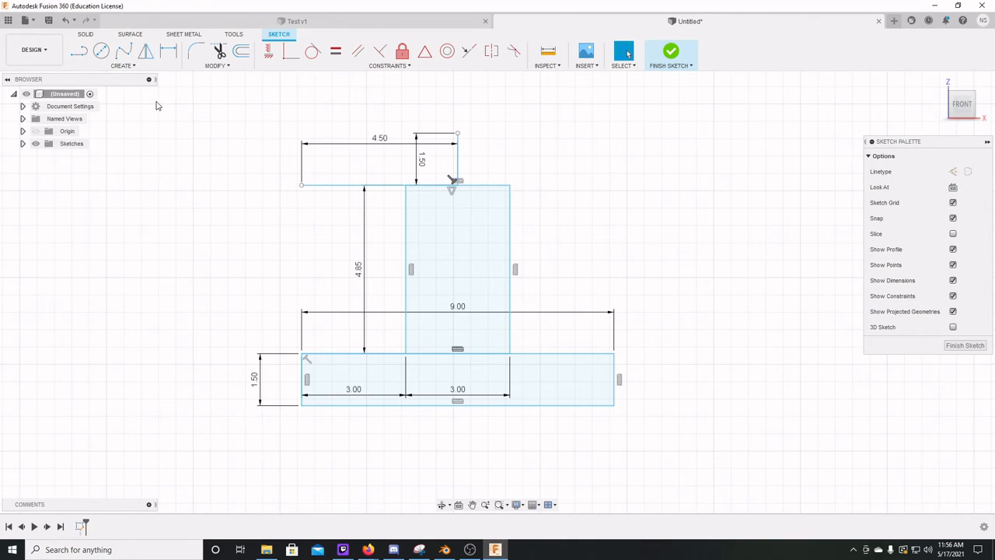
Close the triangle with a sloping line from the horizontal line's left end to the vertical line's upper end.
left_click(78, 53)
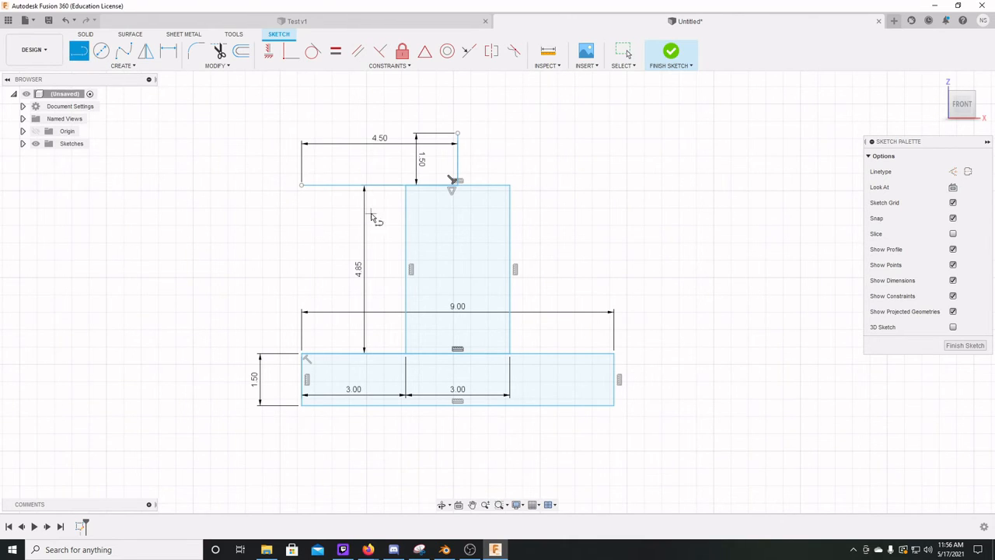
left_click(302, 185)
left_click(457, 133)
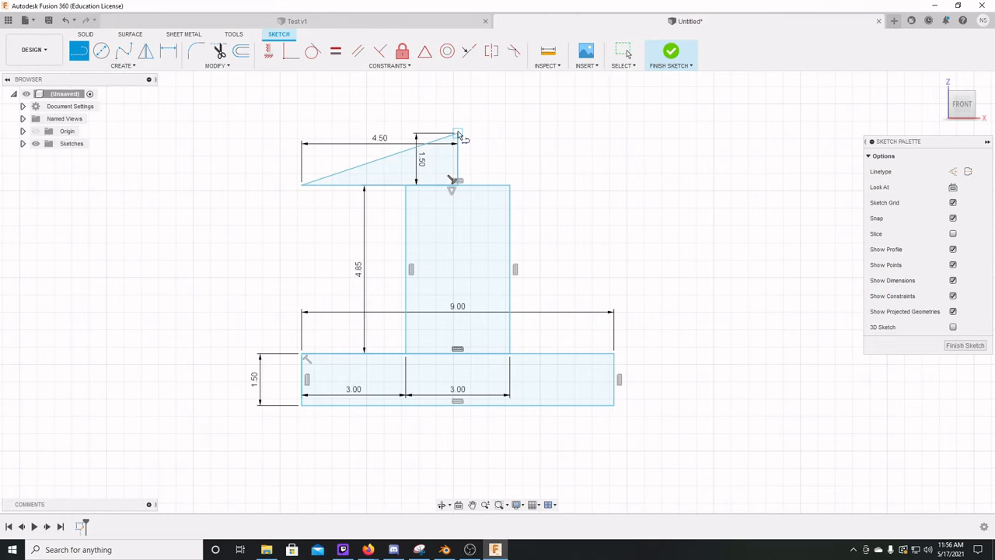
key("Escape")
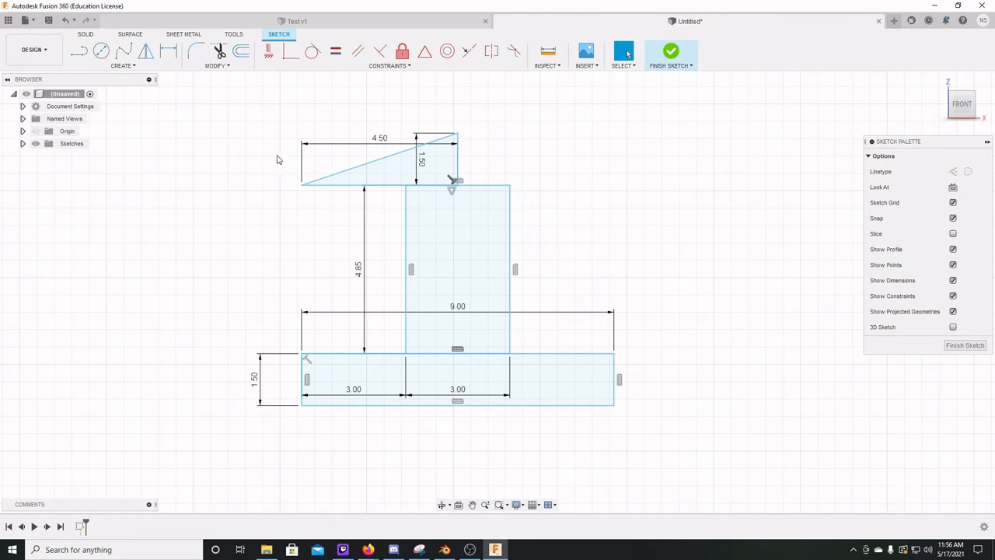
Mirror the triangle's sloping and horizontal lines about the 1.5 mm vertical line.
left_click(146, 53)
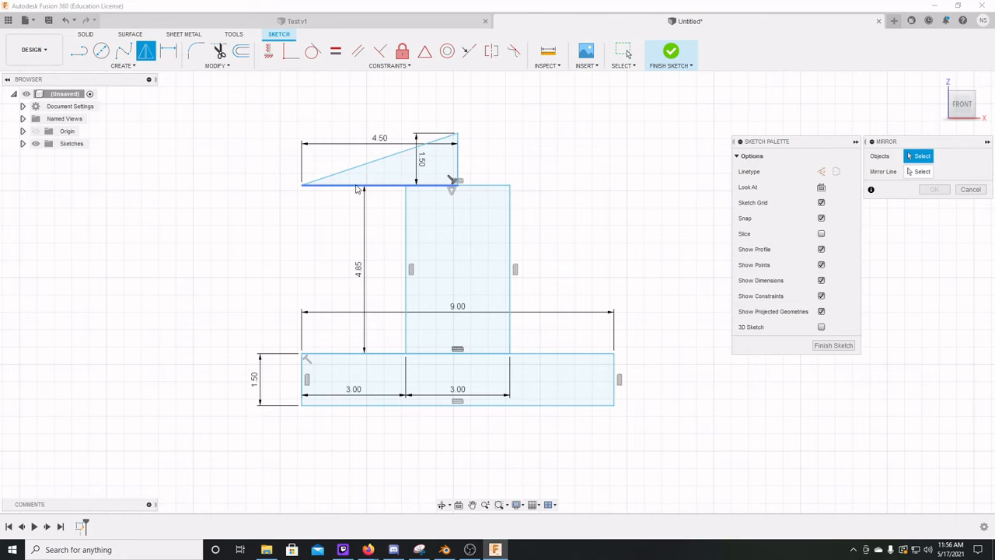
left_click(357, 185)
left_click(359, 166)
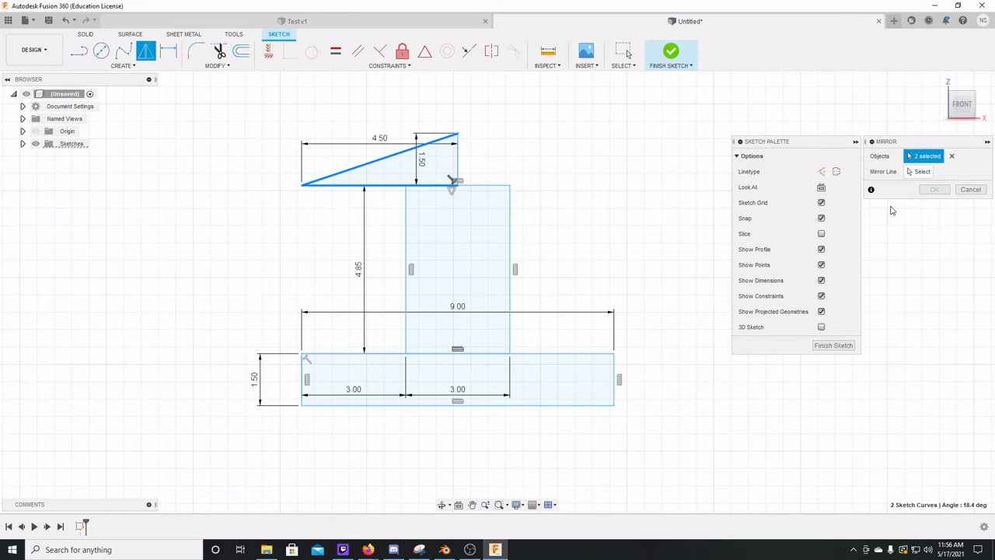
left_click(920, 173)
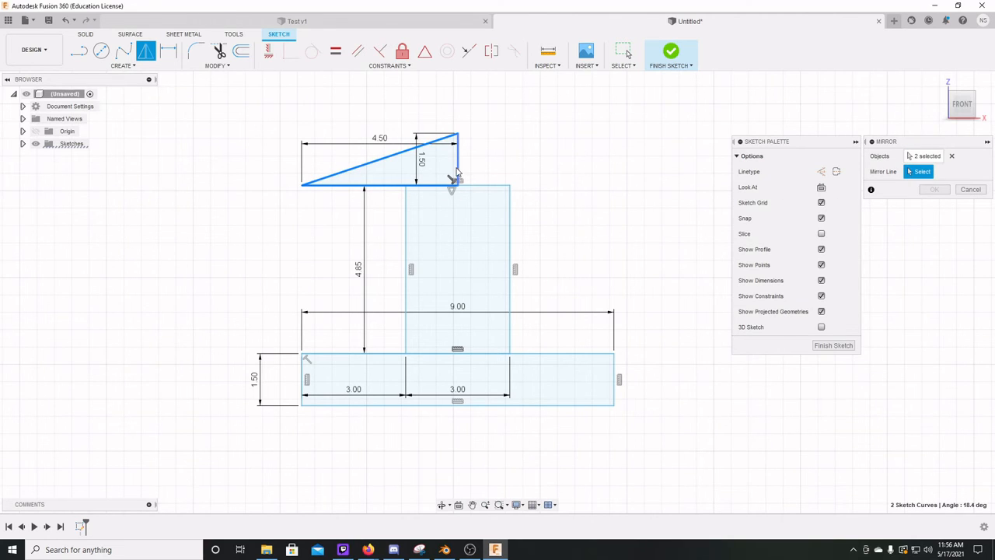
left_click(458, 179)
left_click(935, 191)
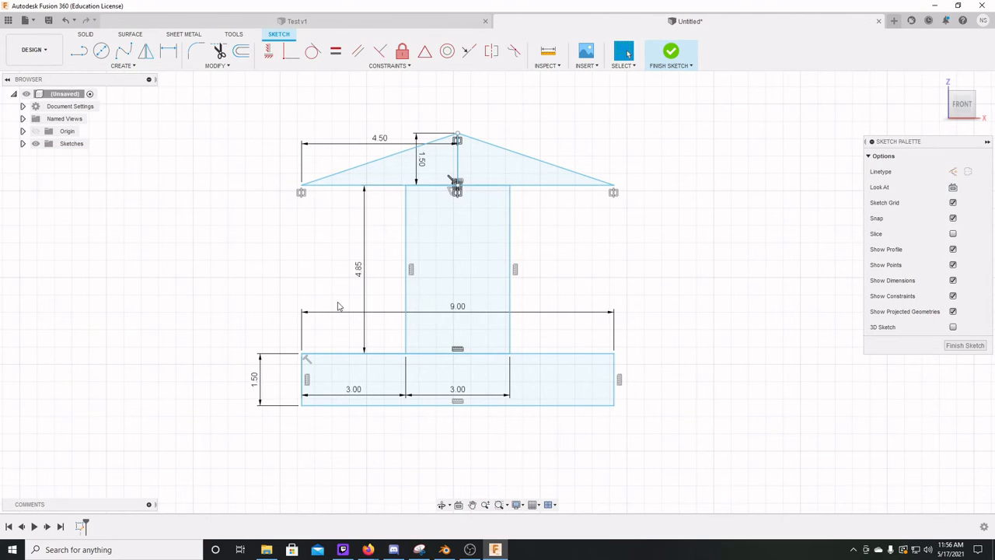
Extrude both triangles, the tall rectangle and the base rectangle together by 225 mm as a new body.
left_click(493, 171)
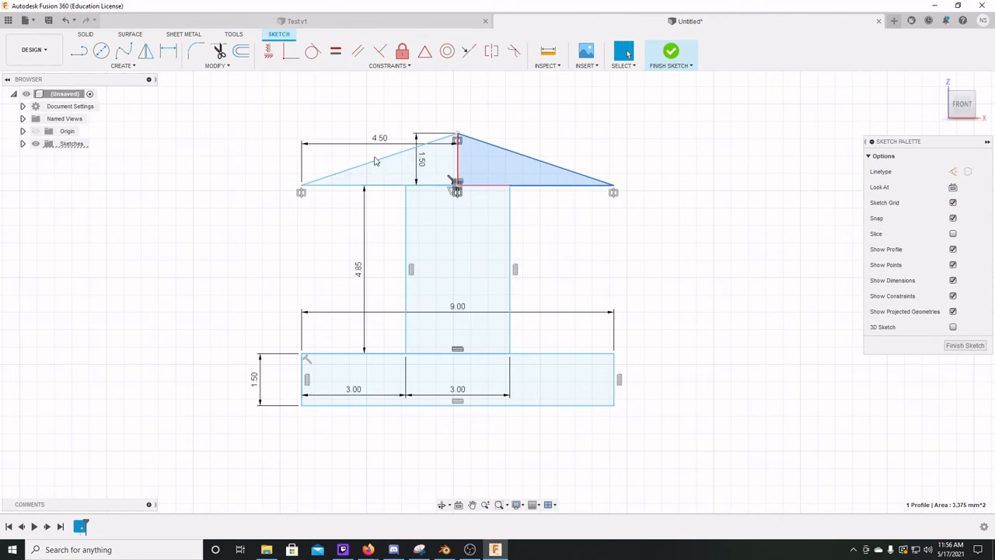
left_click(435, 174, "shift")
left_click(455, 204, "shift")
left_click(398, 392, "shift")
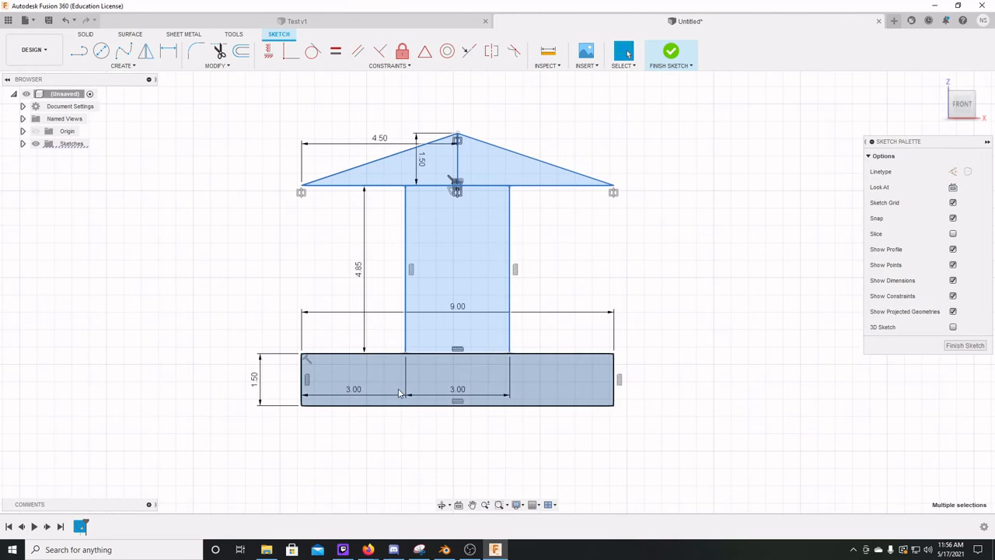
key("e")
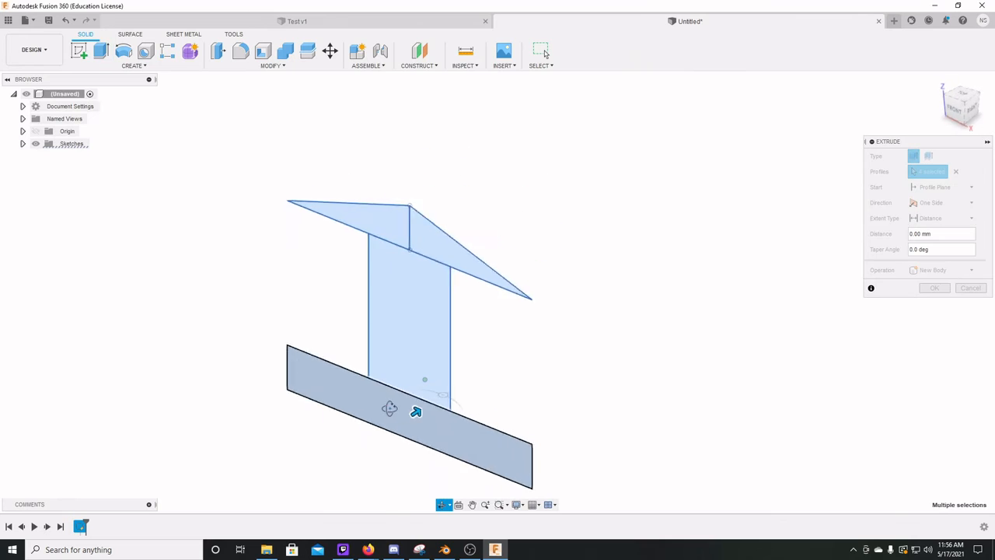
left_click_drag(374, 409, 709, 355)
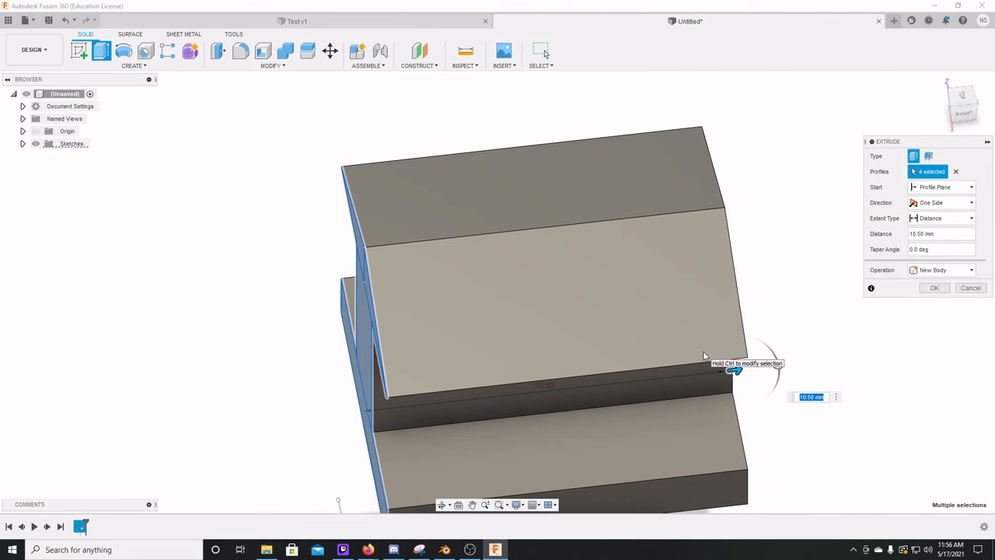
type("225")
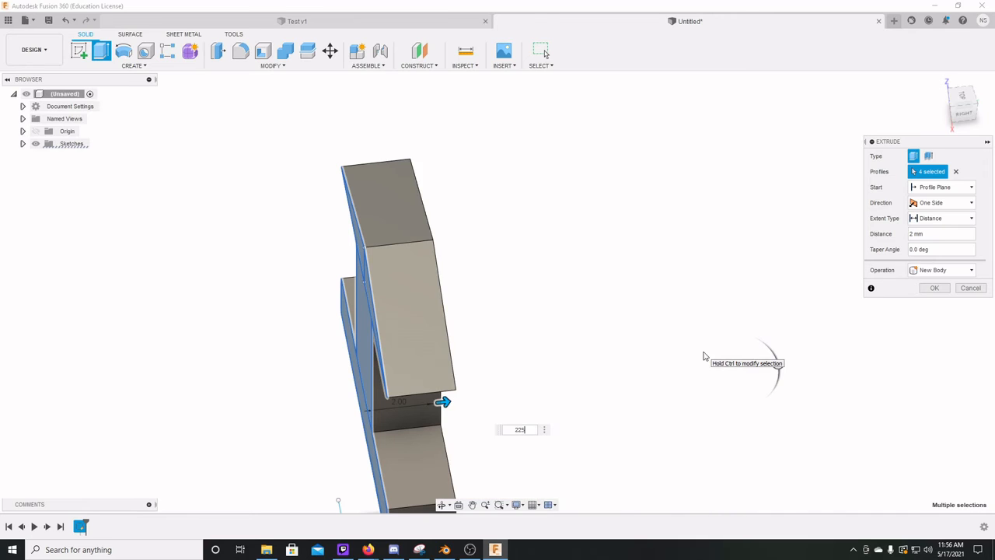
key("Return")
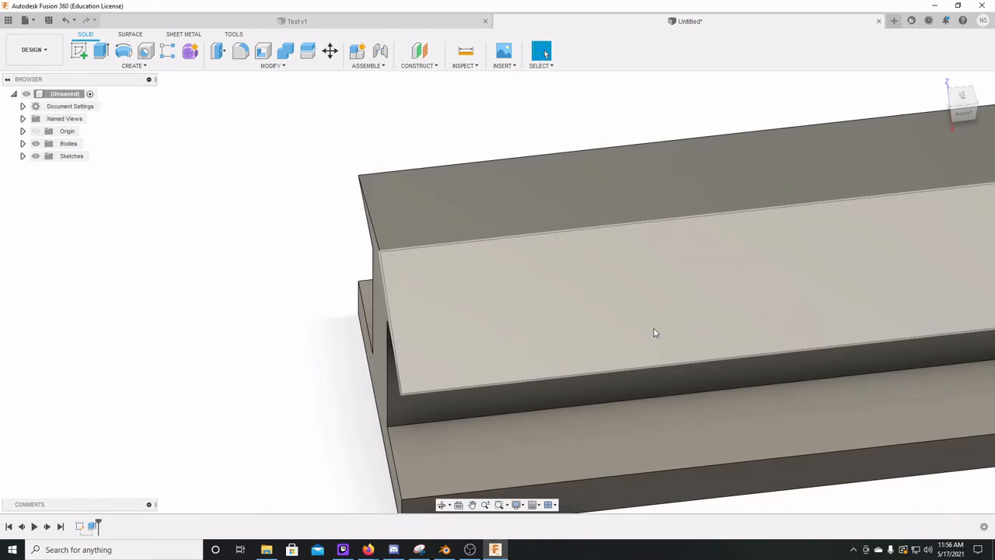
scroll(669, 334, "down", 5)
middle_click_drag(719, 342, 182, 360)
scroll(806, 316, "down", 3)
scroll(805, 316, "down", 4)
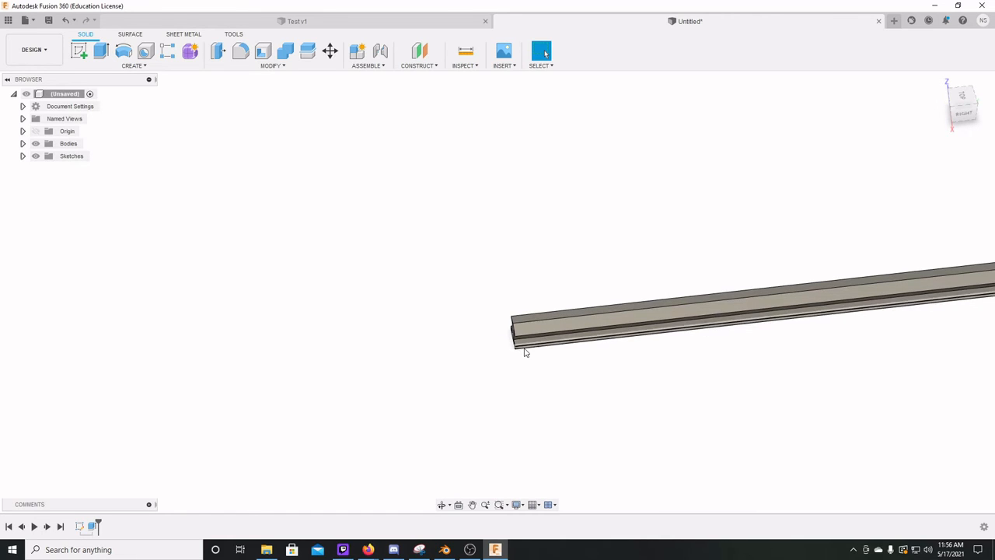
Start a new sketch on the end face of the rail.
scroll(480, 352, "up", 2)
scroll(479, 355, "up", 3)
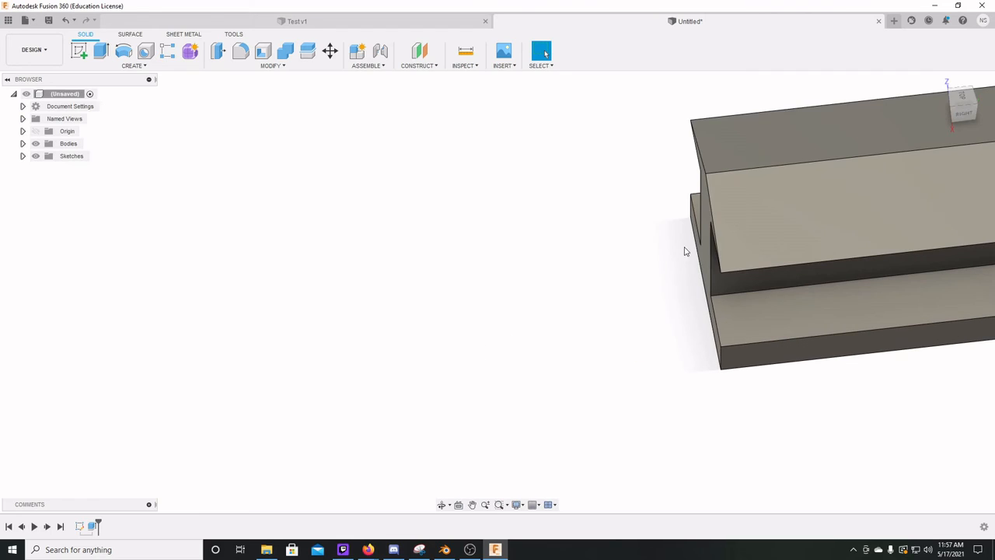
left_click(707, 269)
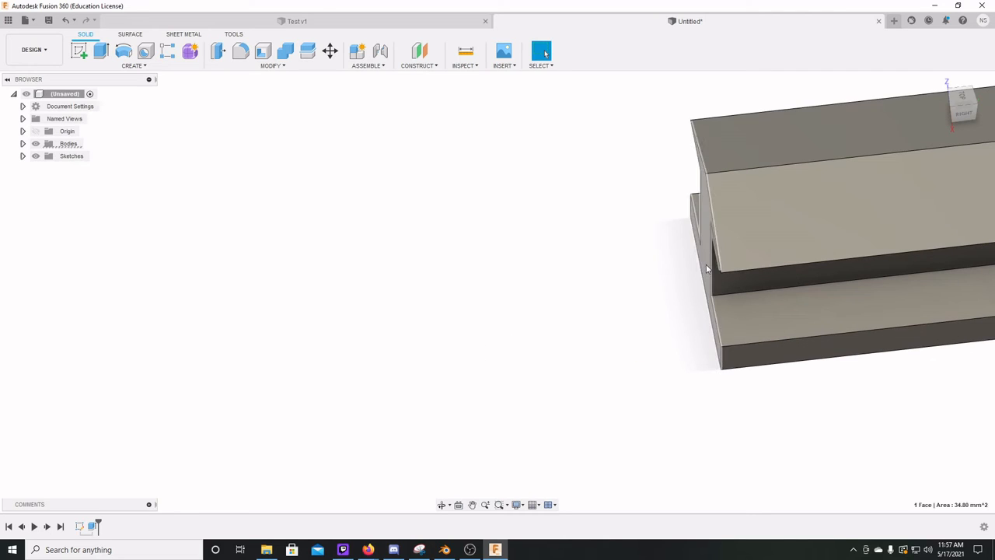
left_click(79, 51)
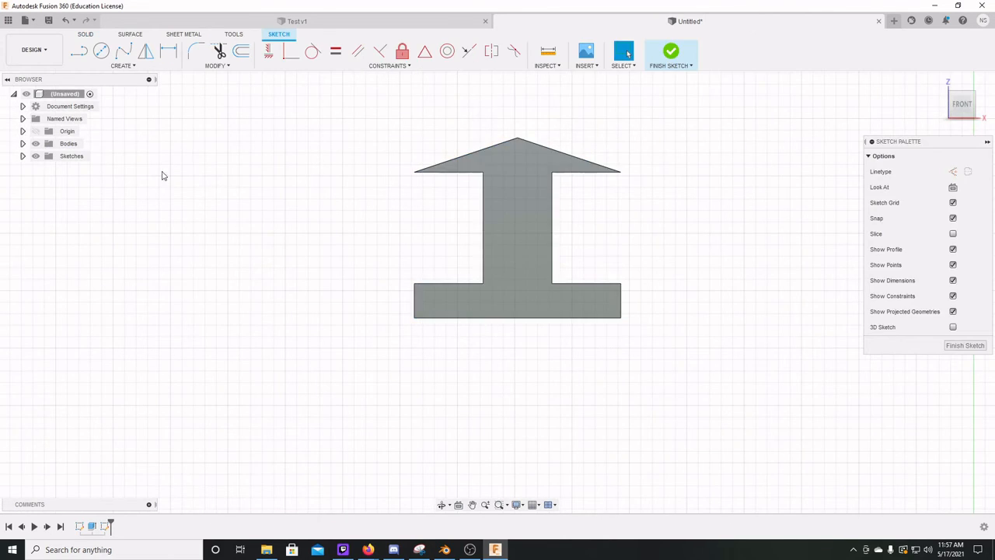
Draw a two-point rectangle about 3 by 4.8 mm over the rail's stem, between the pointed top and the base.
left_click(99, 66)
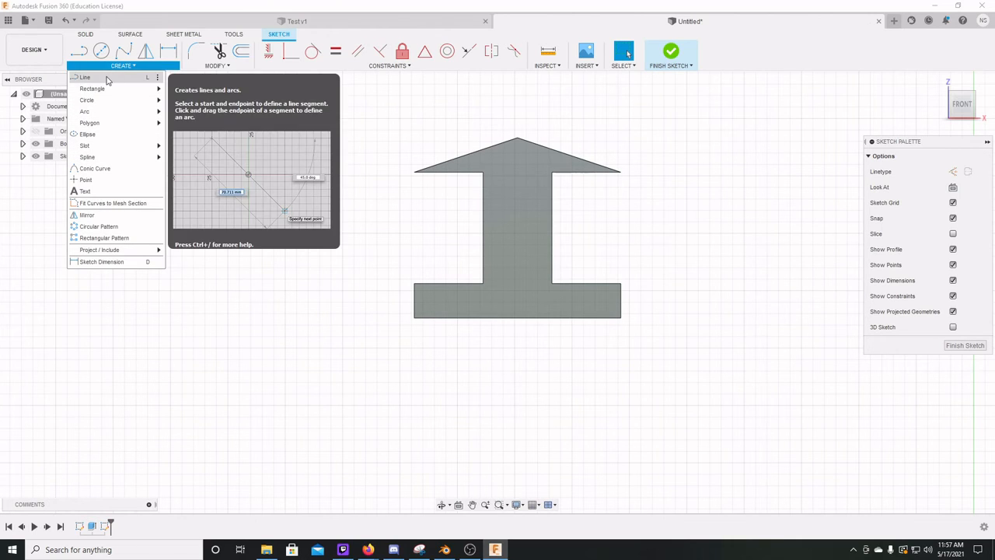
mouse_move(155, 90)
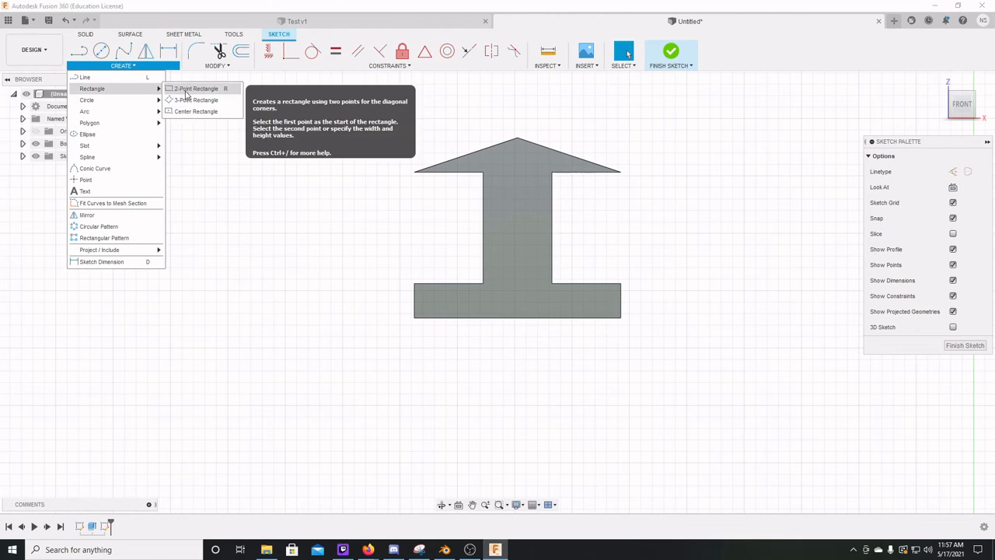
left_click(191, 88)
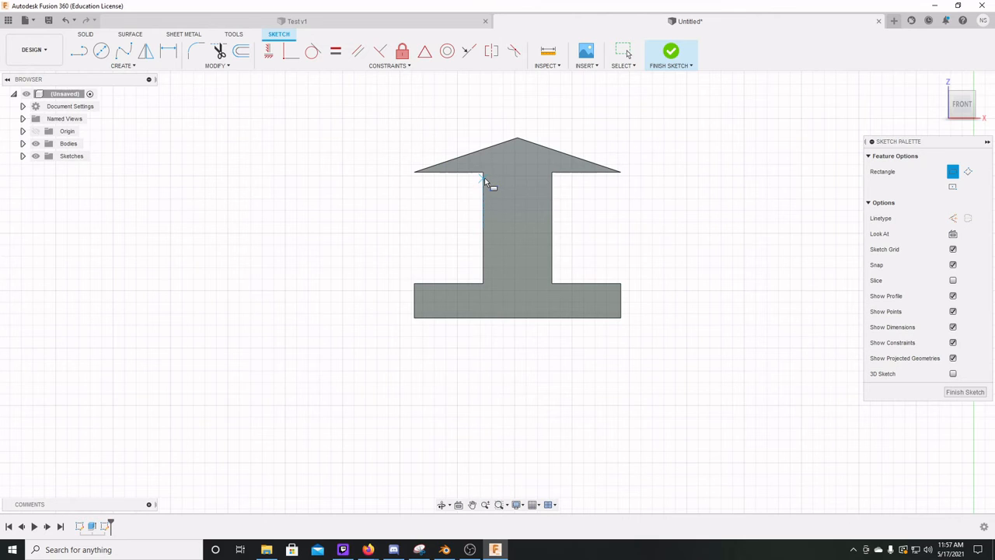
scroll(485, 177, "up", 2)
scroll(484, 178, "up", 5)
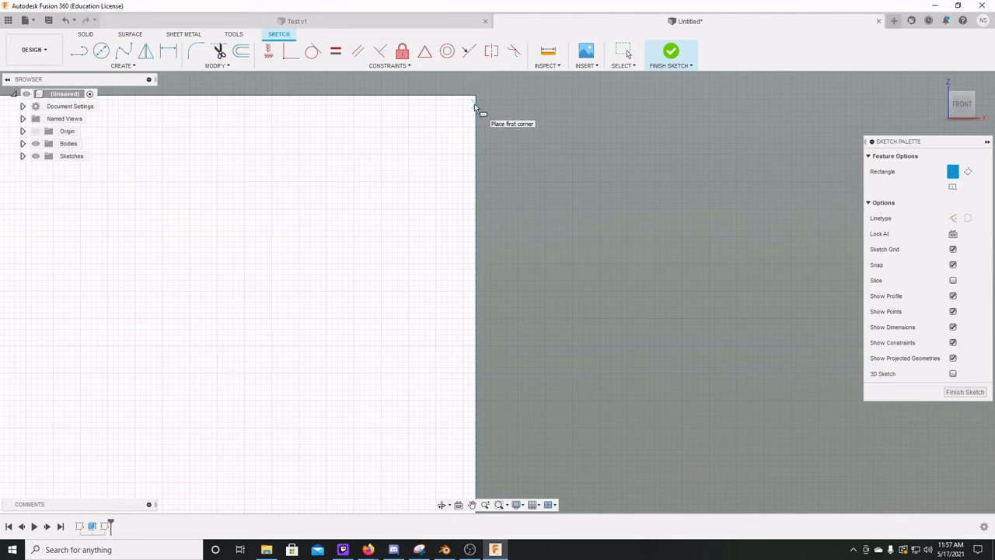
left_click(474, 104)
scroll(645, 342, "down", 3)
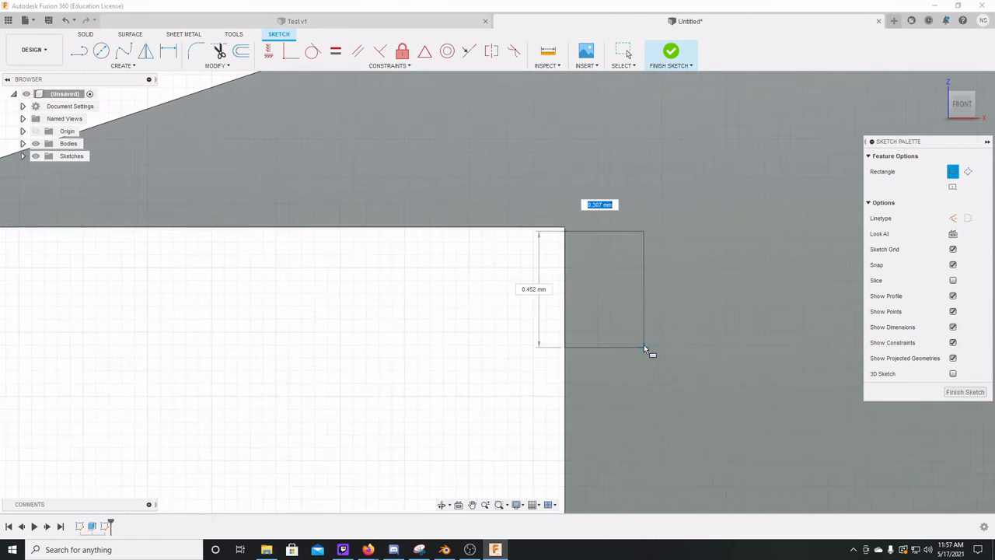
scroll(643, 345, "down", 3)
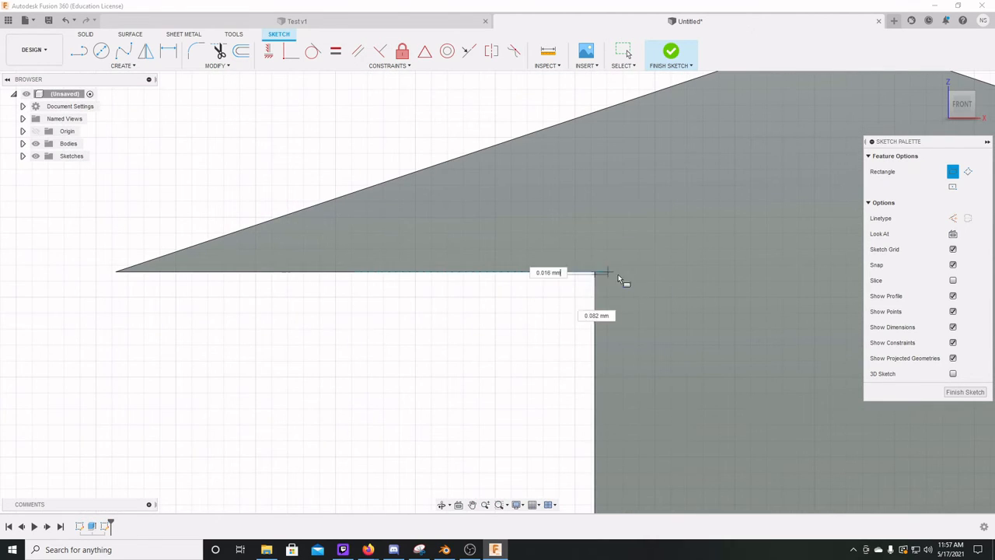
scroll(659, 350, "up", 3)
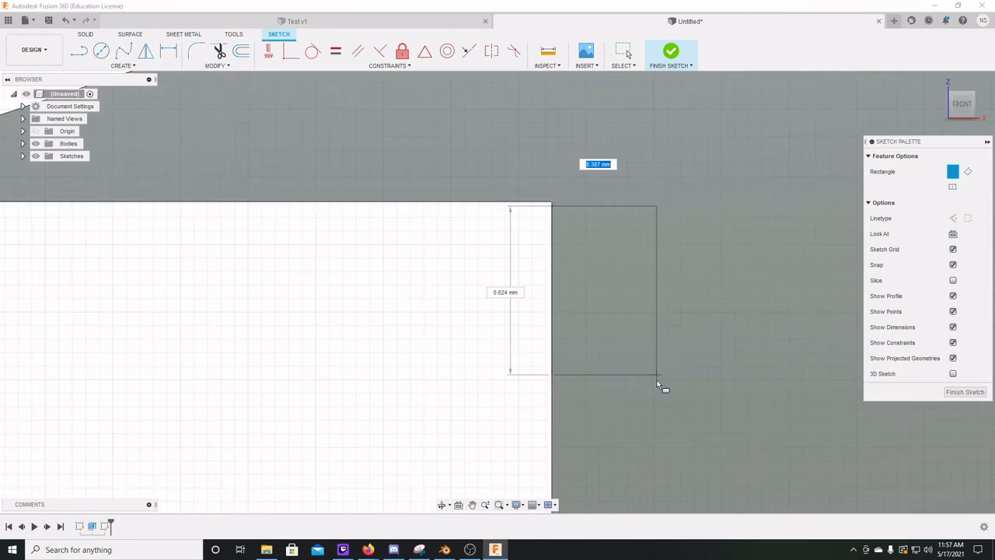
scroll(659, 389, "down", 7)
middle_click_drag(723, 434, 446, 289)
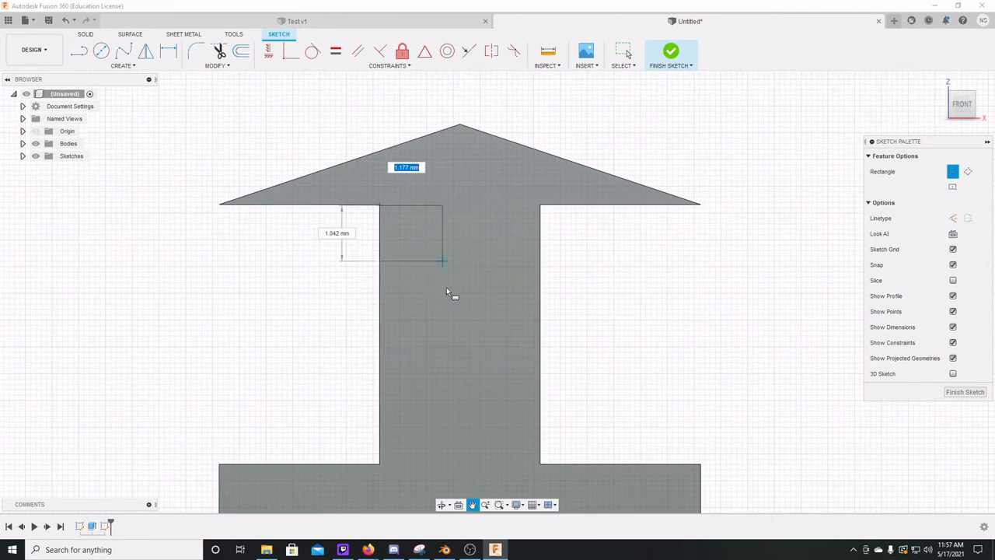
scroll(549, 461, "up", 5)
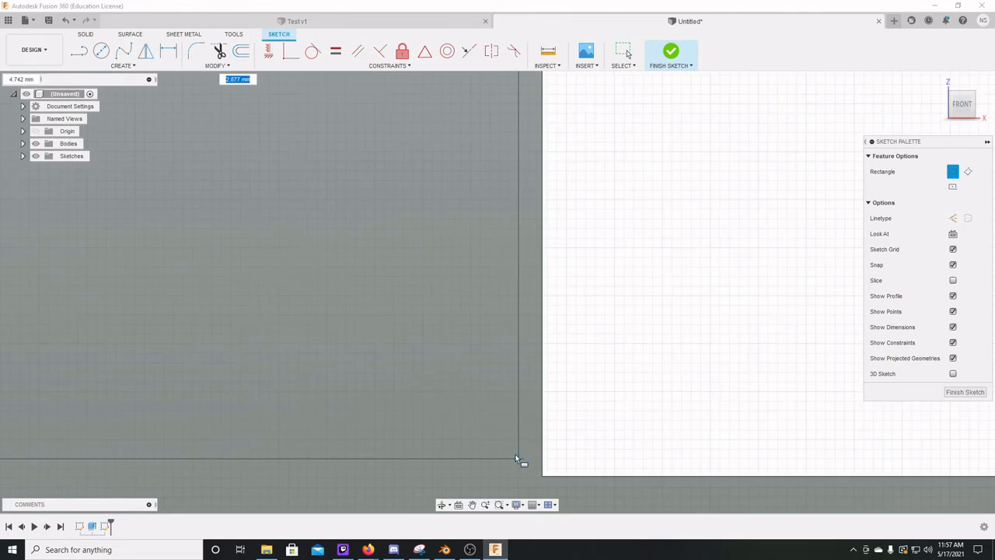
scroll(519, 458, "up", 5)
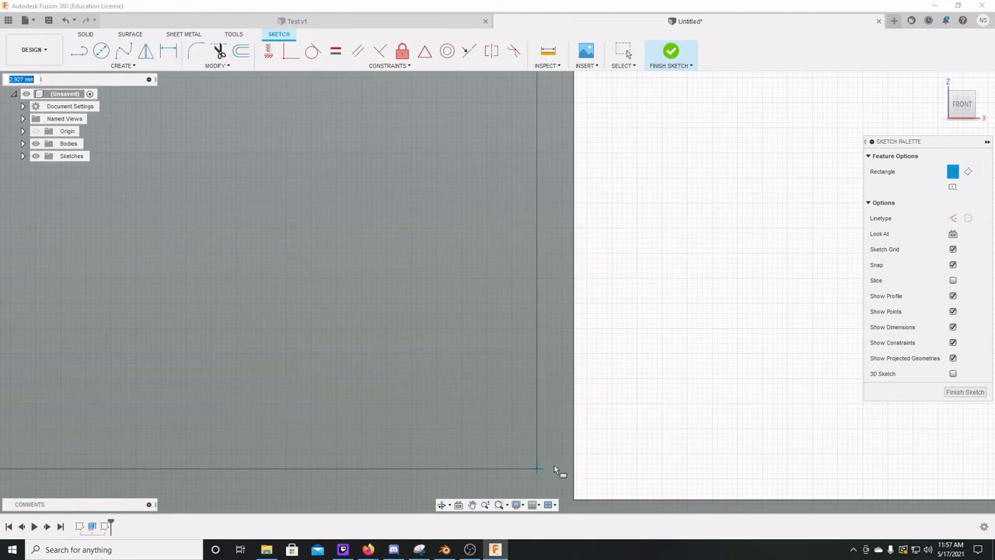
left_click(579, 501)
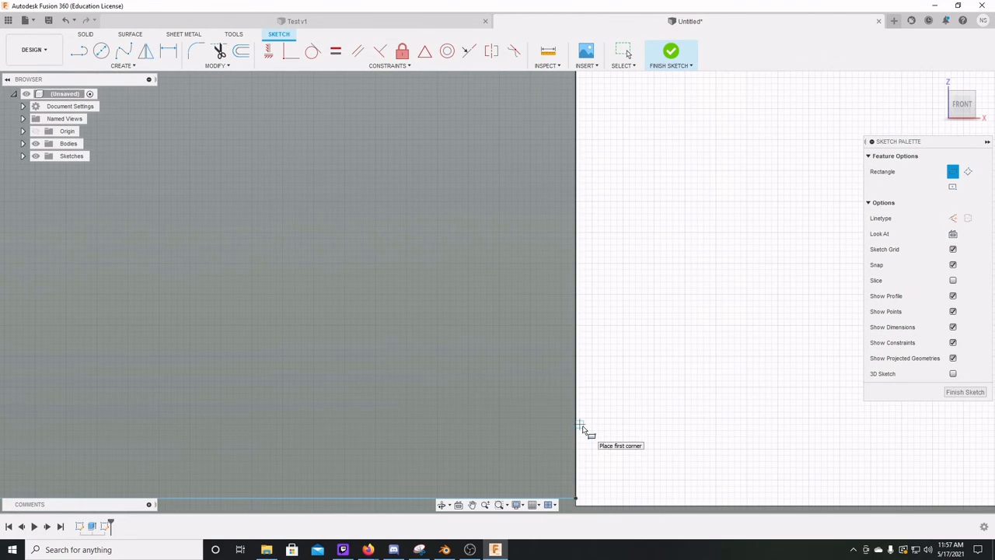
key("Escape")
Extrude the stem rectangle 12.5 mm outward from the rail's end, joined to the rail.
scroll(412, 385, "down", 5)
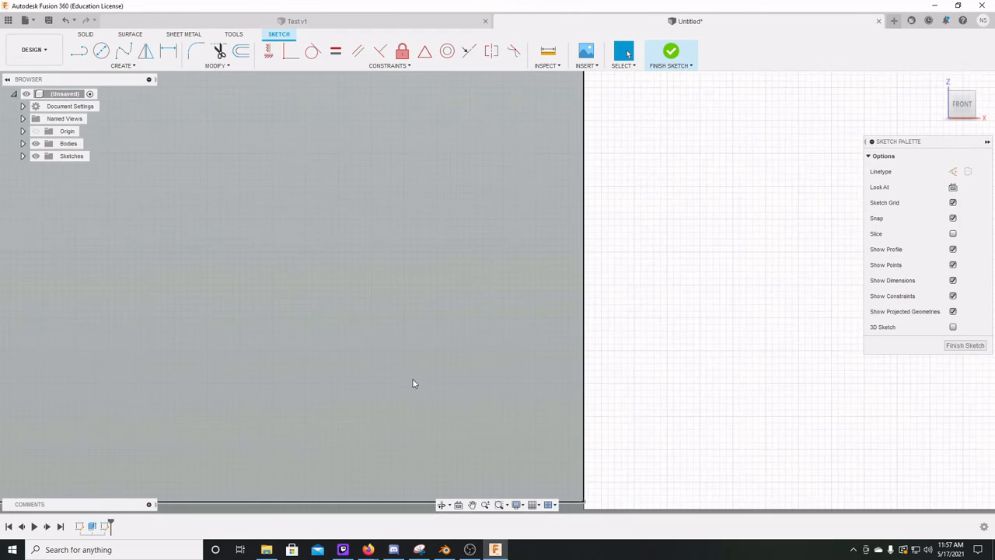
middle_click_drag(374, 350, 393, 410)
scroll(344, 404, "down", 3)
middle_click_drag(336, 371, 311, 382, "shift")
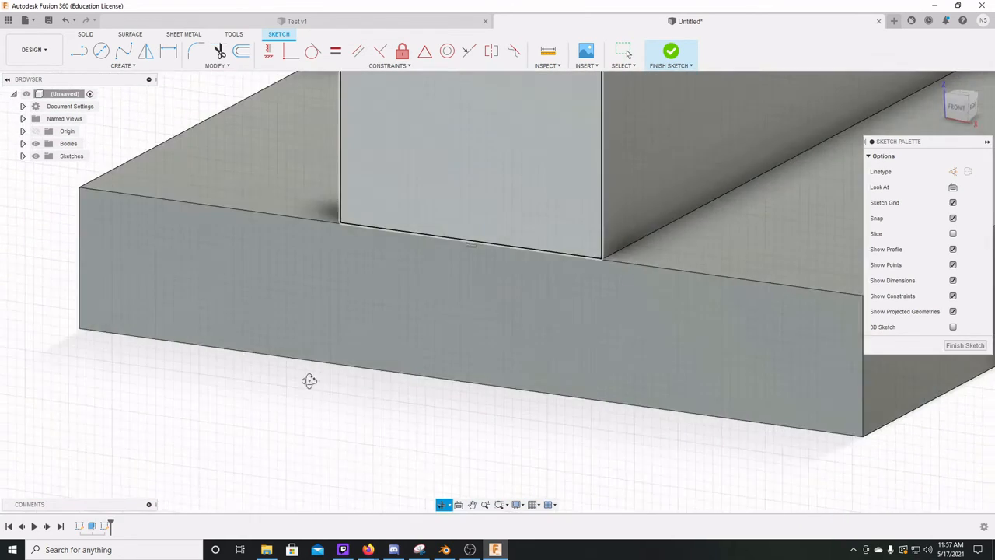
left_click(440, 174)
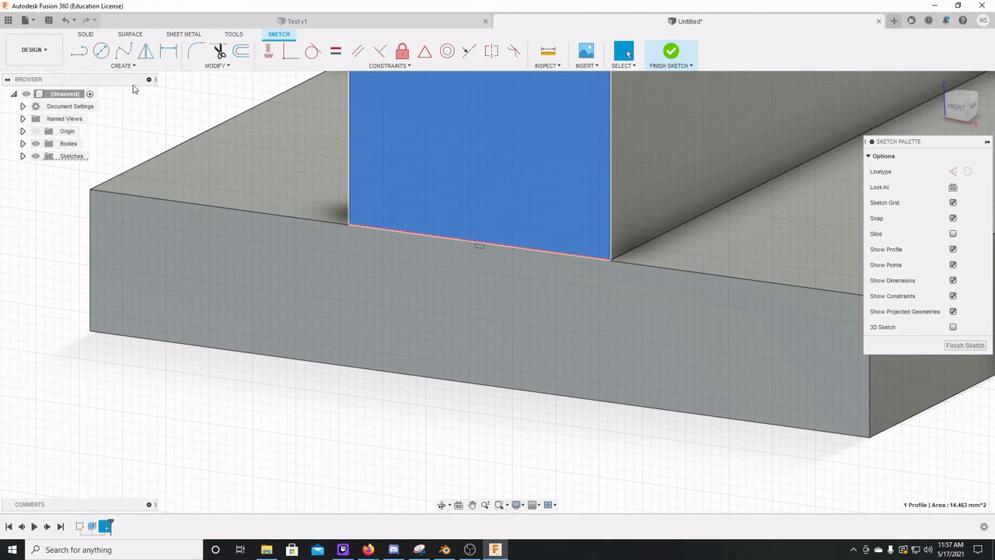
key("e")
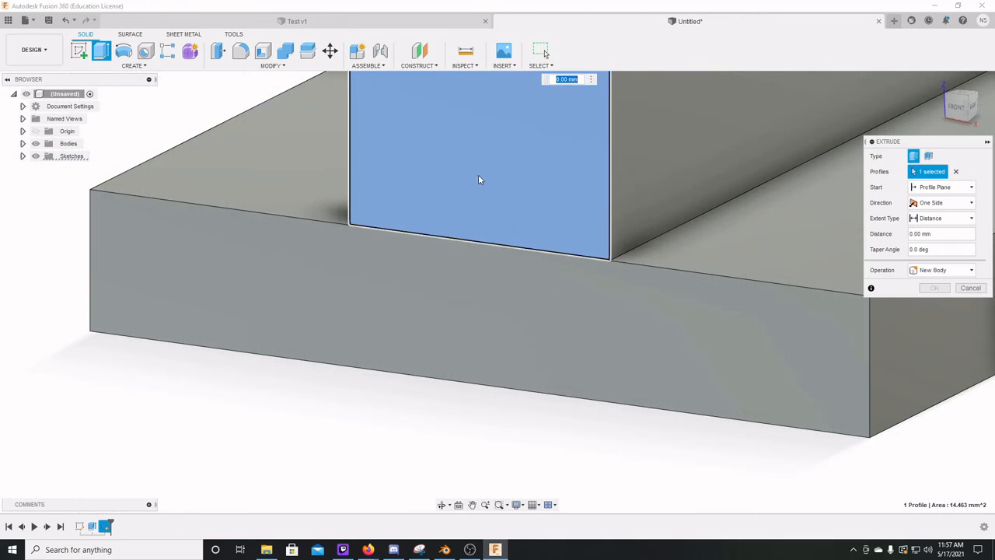
middle_click_drag(501, 169, 437, 149, "shift")
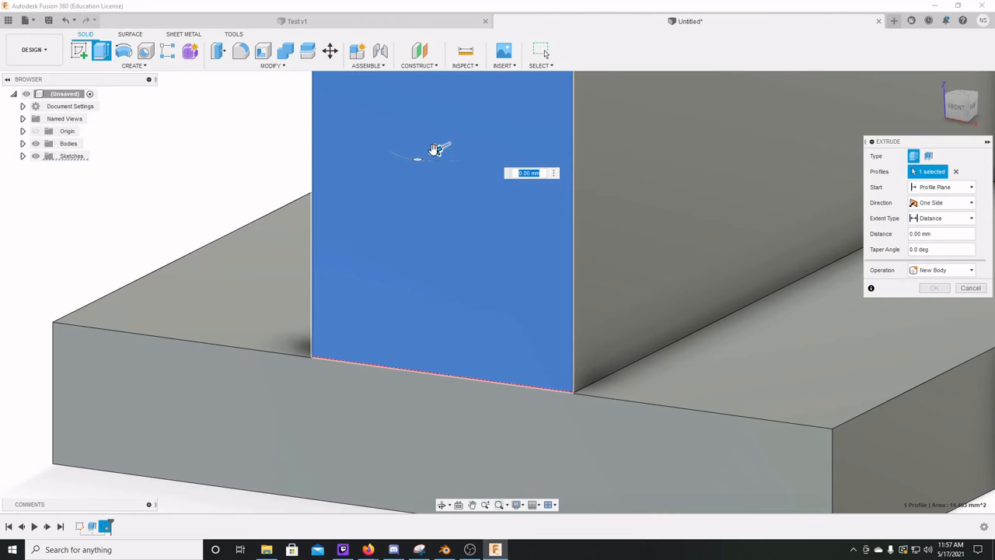
left_click_drag(435, 149, 332, 202)
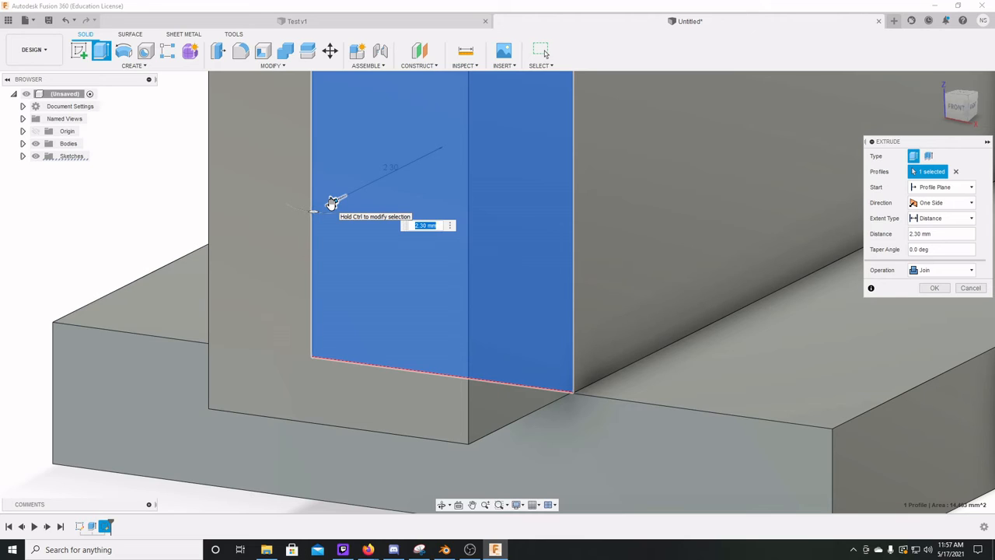
type("12.5")
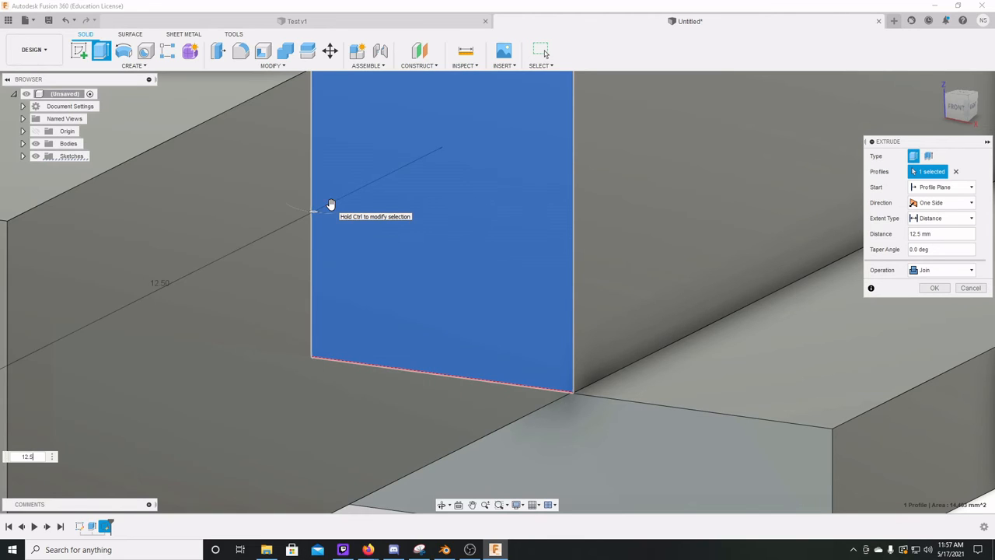
key("Return")
Undo the 12.5 mm stem extrusion and return to the rectangle's sketch.
scroll(331, 205, "up", 3)
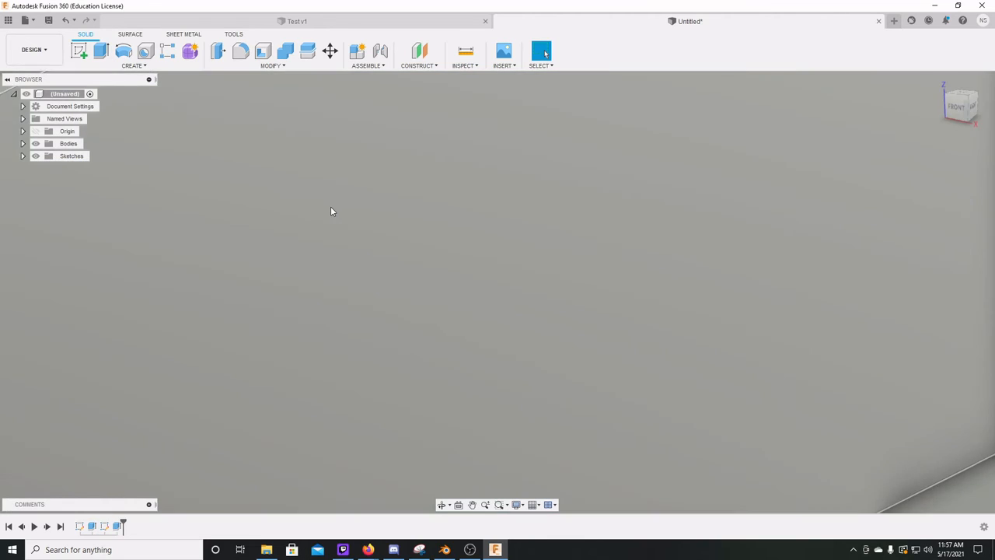
scroll(331, 206, "down", 5)
middle_click_drag(351, 215, 393, 172, "shift")
scroll(383, 185, "up", 2)
scroll(379, 191, "down", 7)
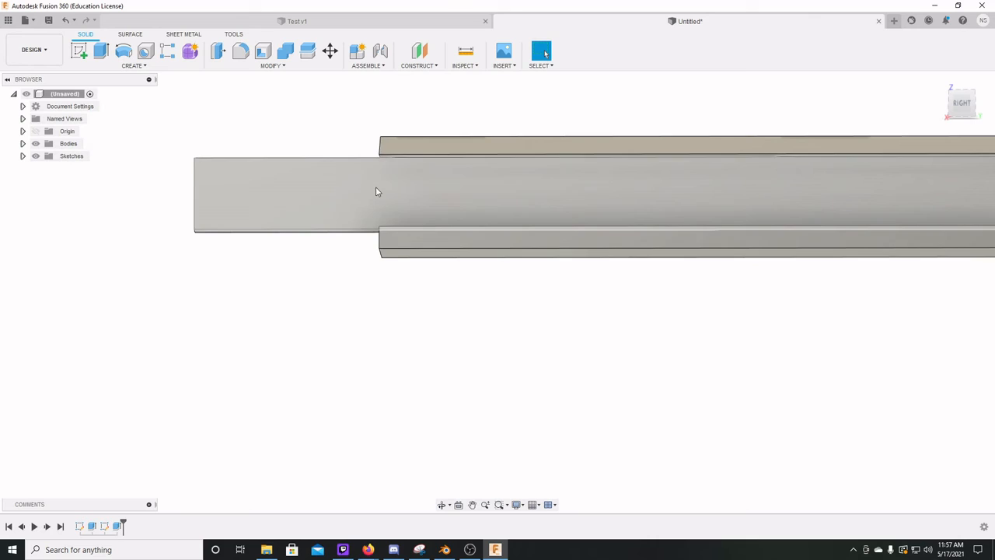
left_click(326, 199)
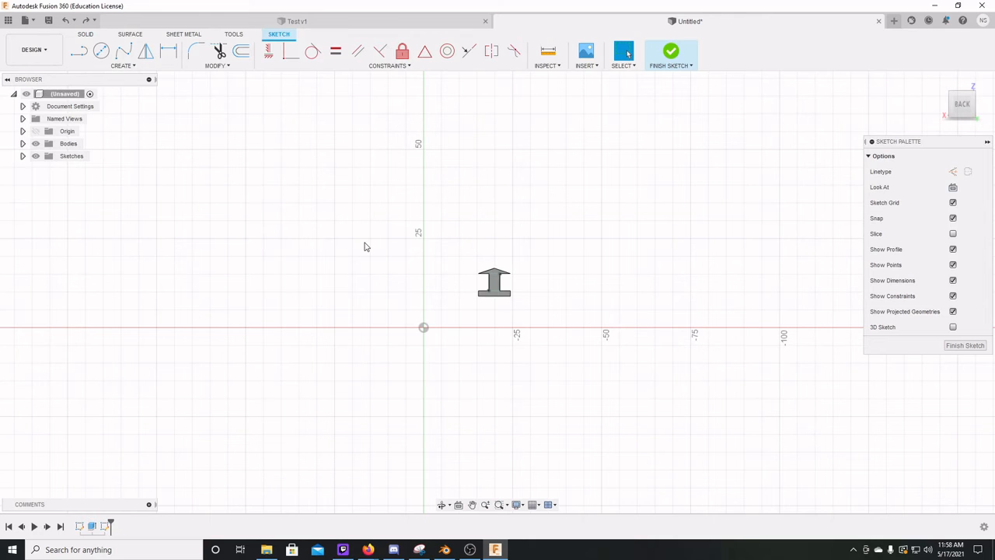
Examine the rail's ends and underside to locate the sketched stem rectangle.
left_click(496, 287)
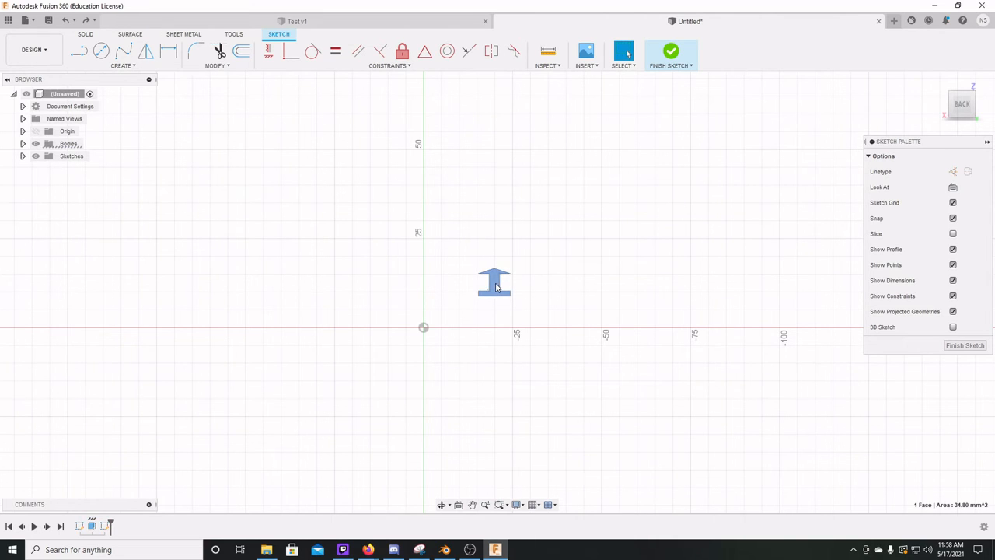
scroll(496, 287, "up", 10)
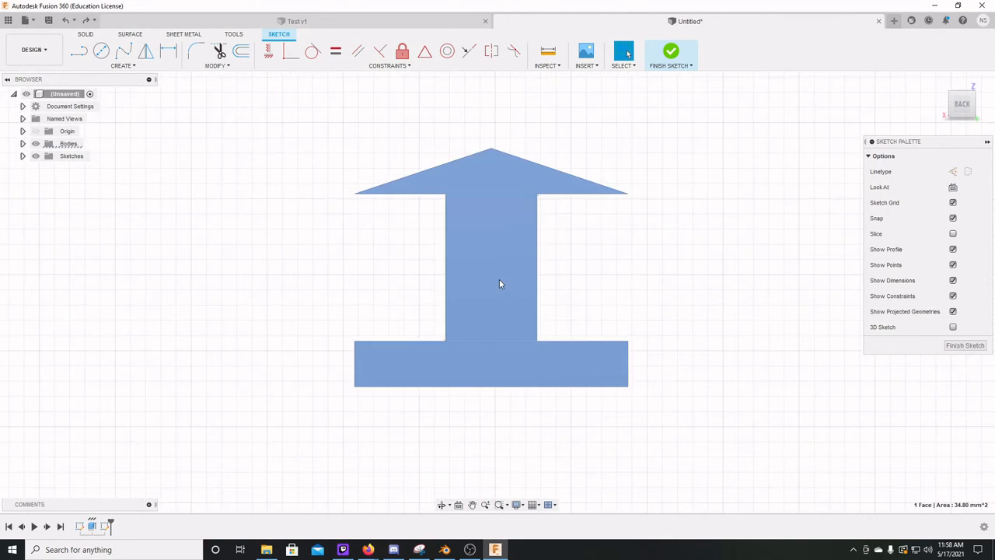
left_click(567, 300)
scroll(499, 280, "up", 5)
middle_click_drag(524, 278, 471, 267)
scroll(341, 306, "up", 3)
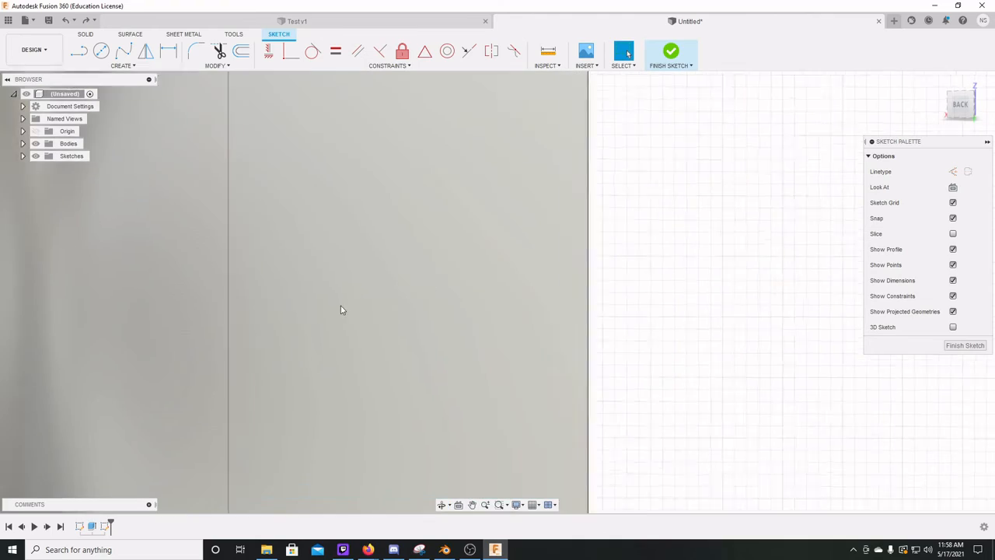
scroll(325, 306, "down", 8)
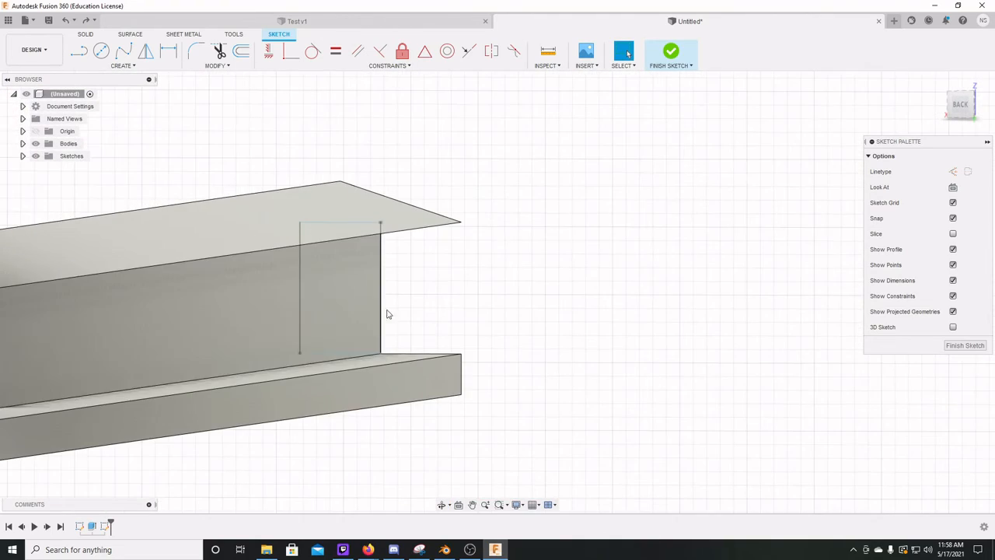
mouse_move(389, 314)
middle_mouse_down("shift")
mouse_move(347, 321)
mouse_move(400, 280)
mouse_move(440, 277)
middle_mouse_up("shift")
mouse_move(440, 277)
middle_mouse_down()
mouse_move(433, 300)
mouse_move(553, 184)
middle_mouse_up()
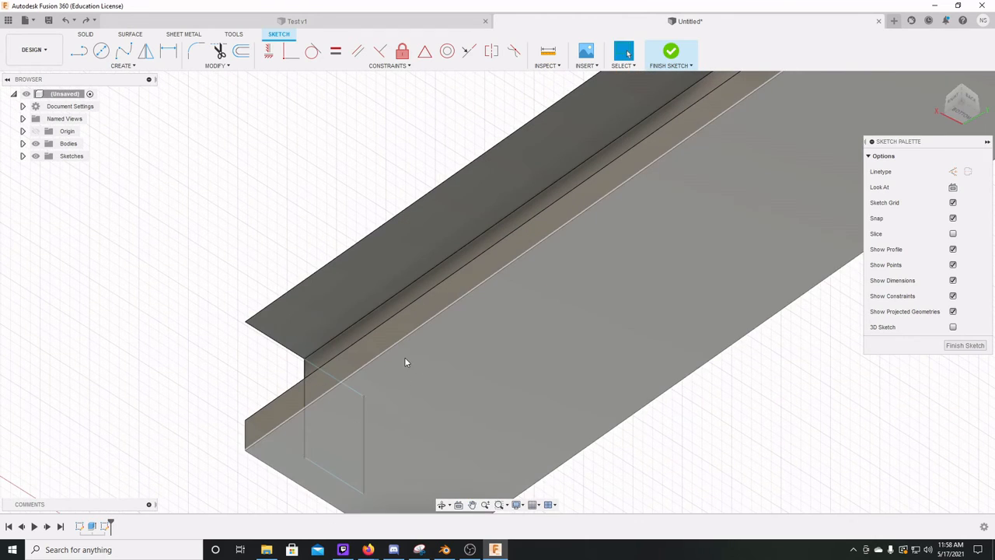
middle_click_drag(404, 358, 424, 322)
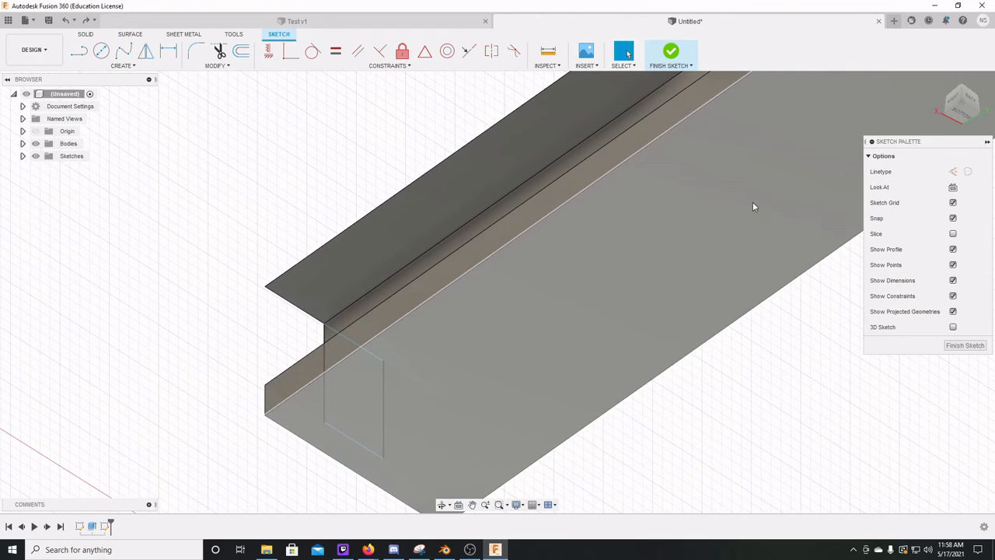
Extrude the stem rectangle 9.5 mm outward from the rail's end, joined to the rail.
left_click(950, 108)
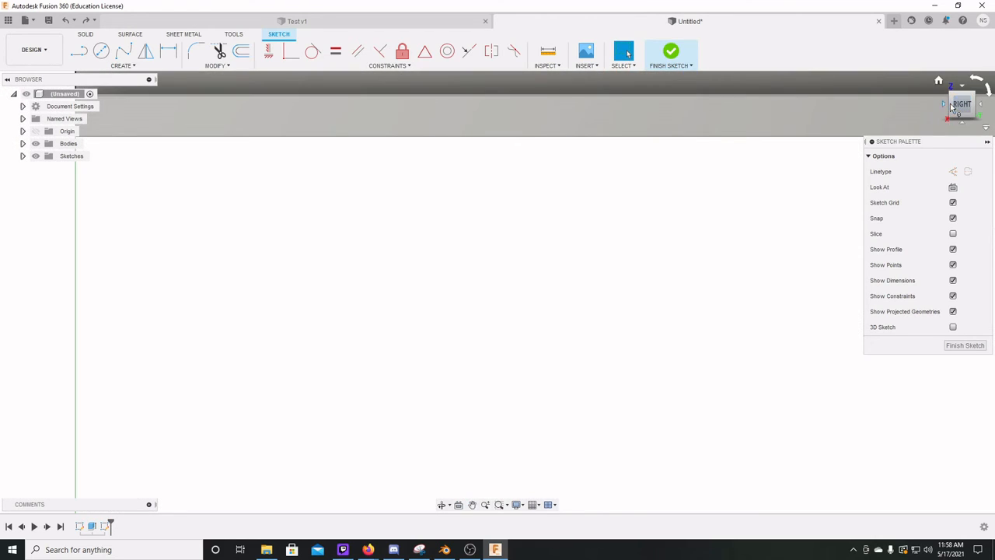
left_click(942, 102)
middle_click_drag(533, 170, 563, 312)
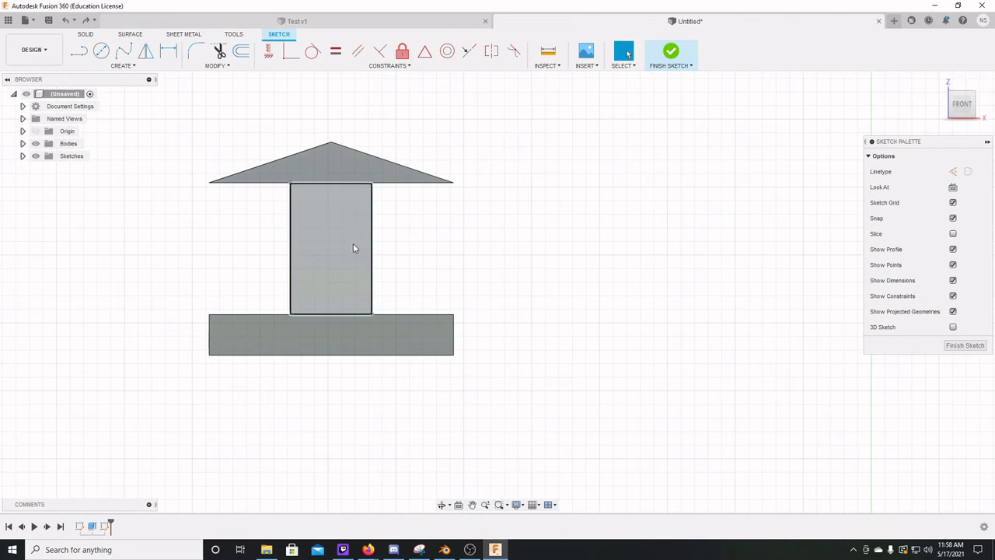
left_click(350, 244)
key("e")
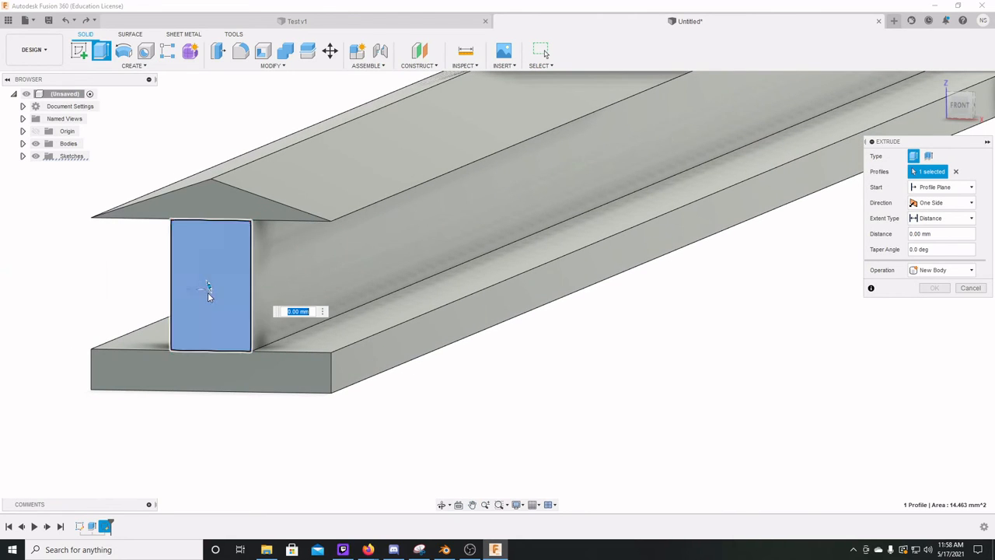
middle_click_drag(226, 289, 216, 293, "shift")
left_click_drag(201, 288, 184, 294)
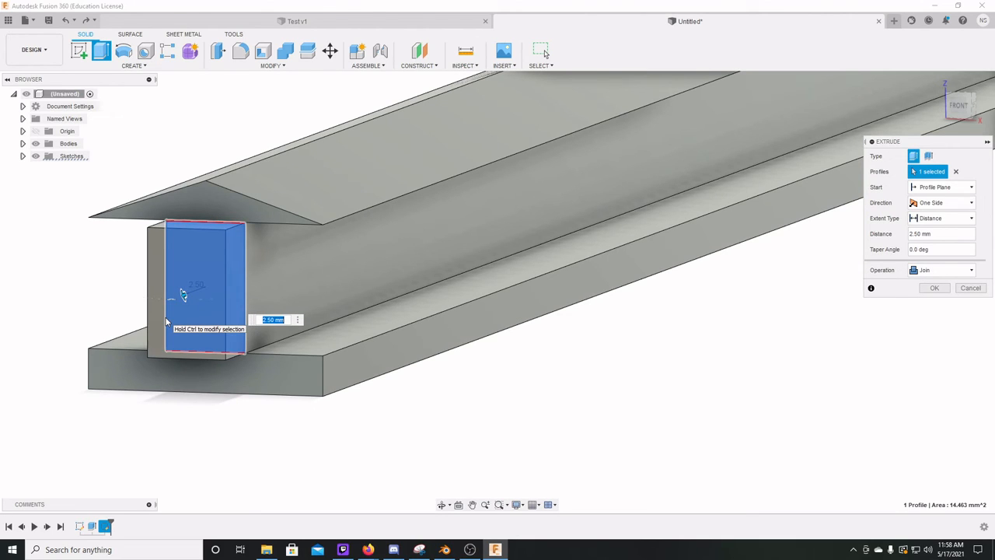
type("9.5")
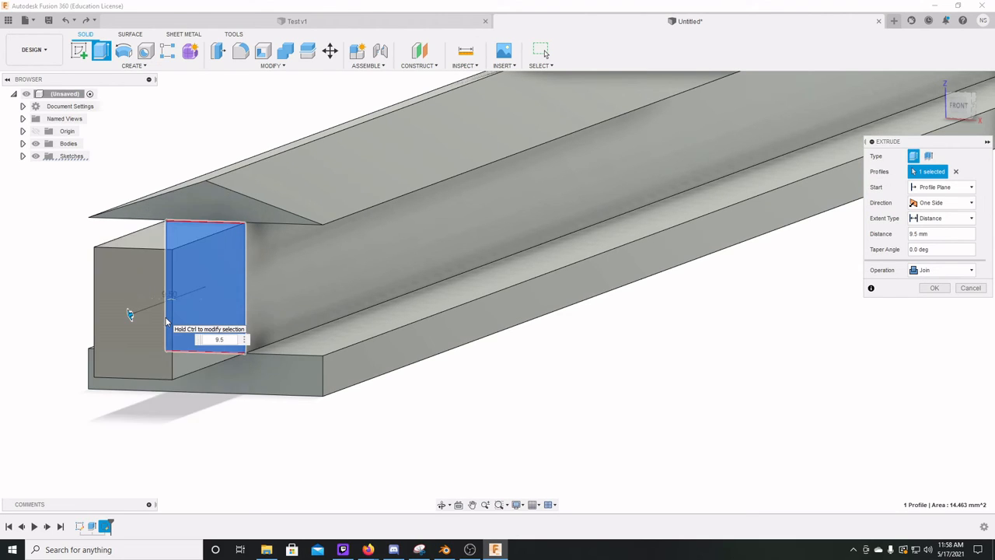
key("Return")
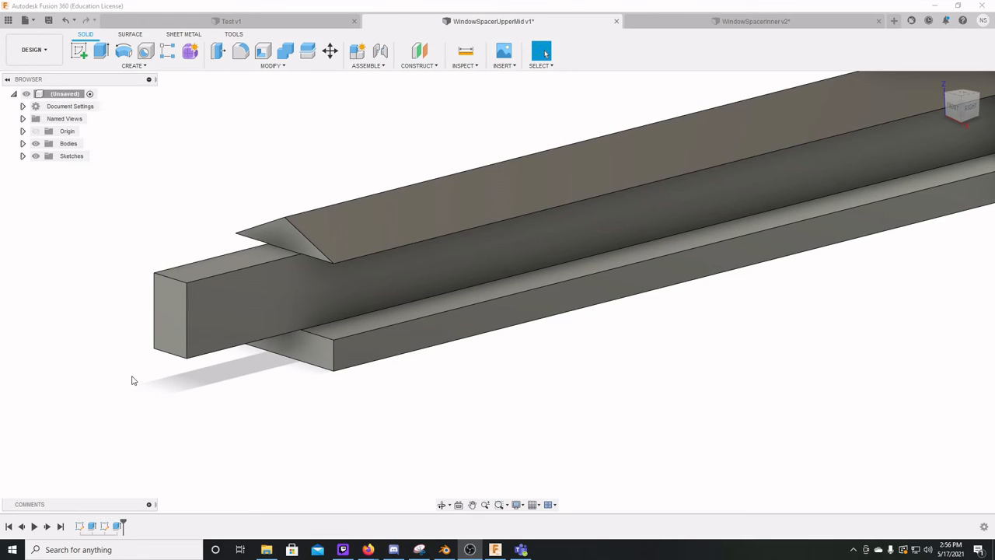
Examine the whole length of the rail from above, including the stem extension at its end.
middle_click_drag(553, 272, 424, 286, "shift")
scroll(435, 279, "up", 3)
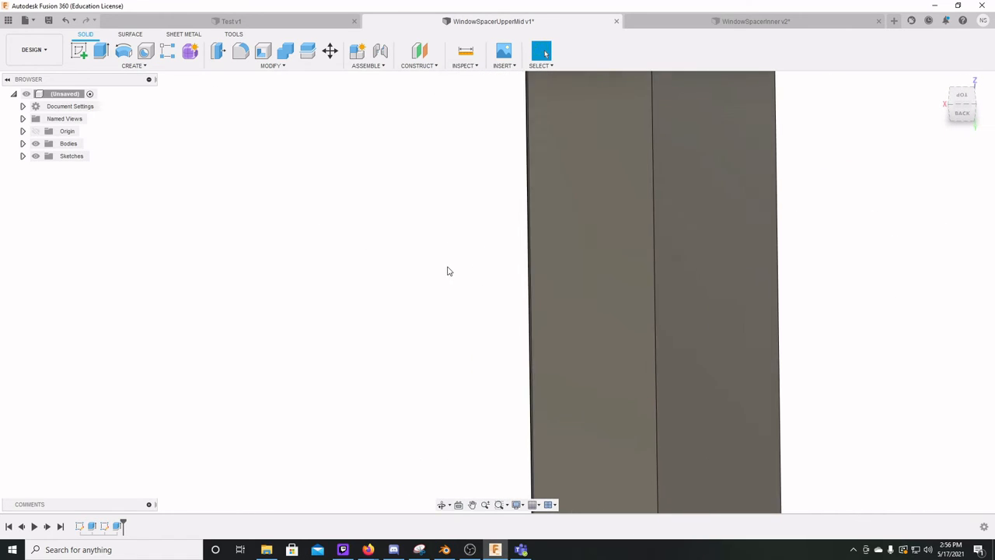
left_click(969, 101)
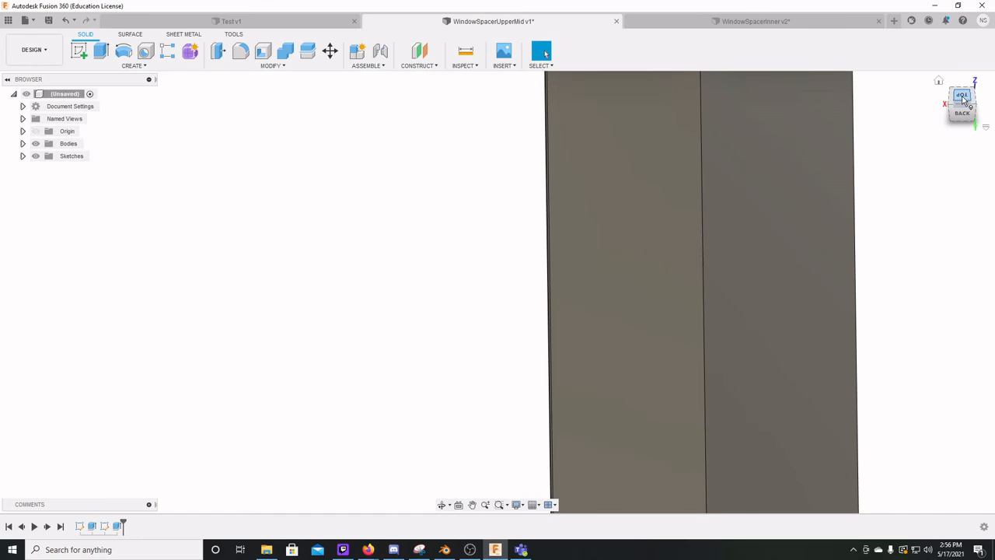
scroll(700, 278, "down", 10)
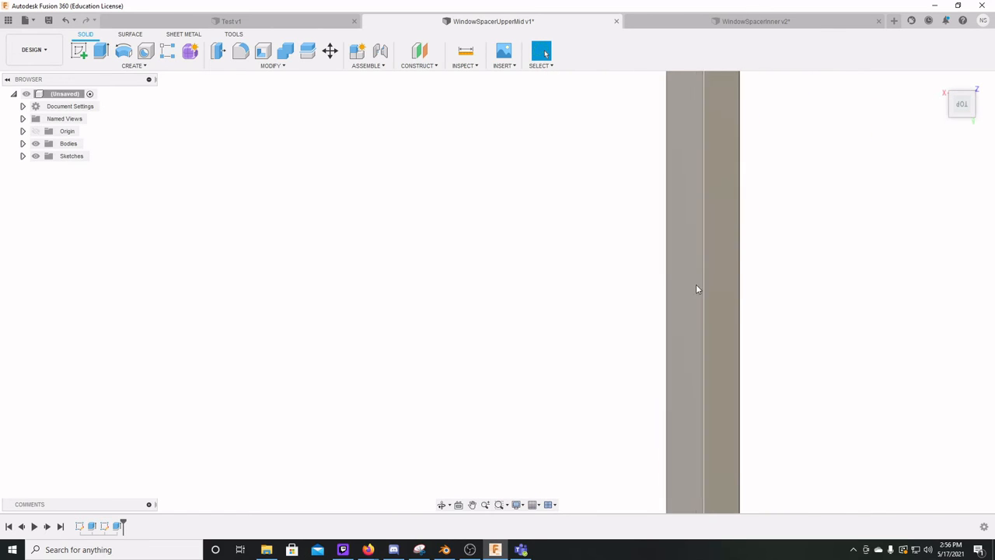
middle_click_drag(707, 344, 560, 195)
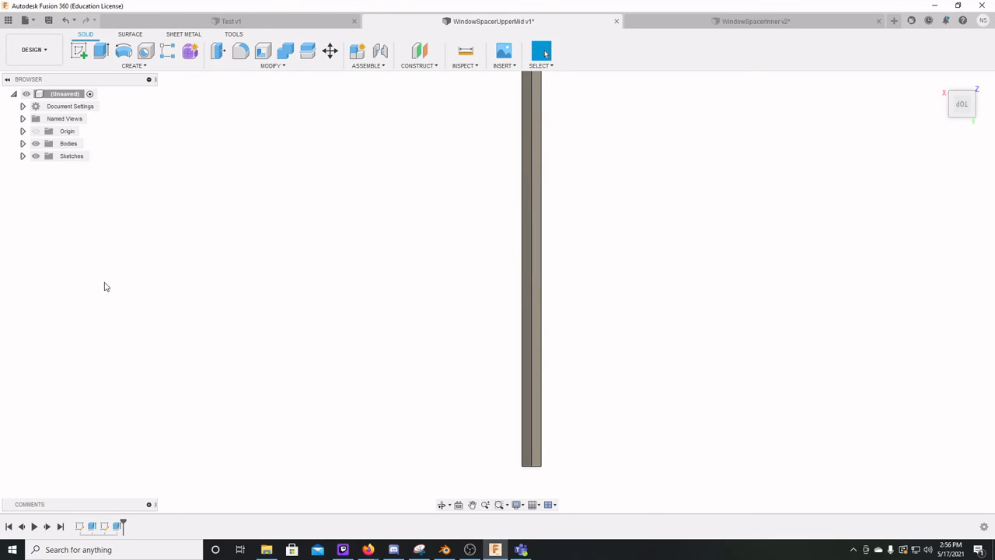
scroll(692, 339, "up", 3)
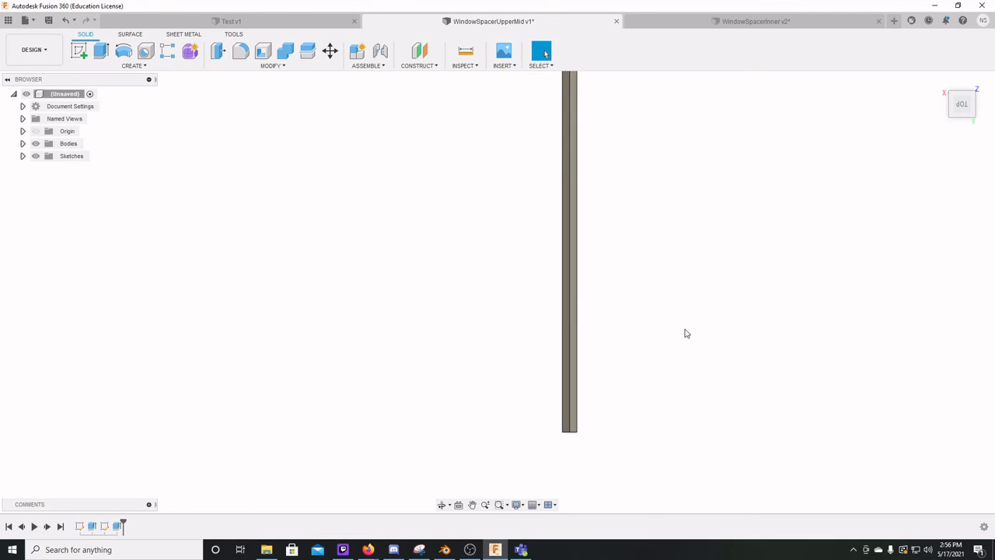
scroll(586, 243, "down", 3)
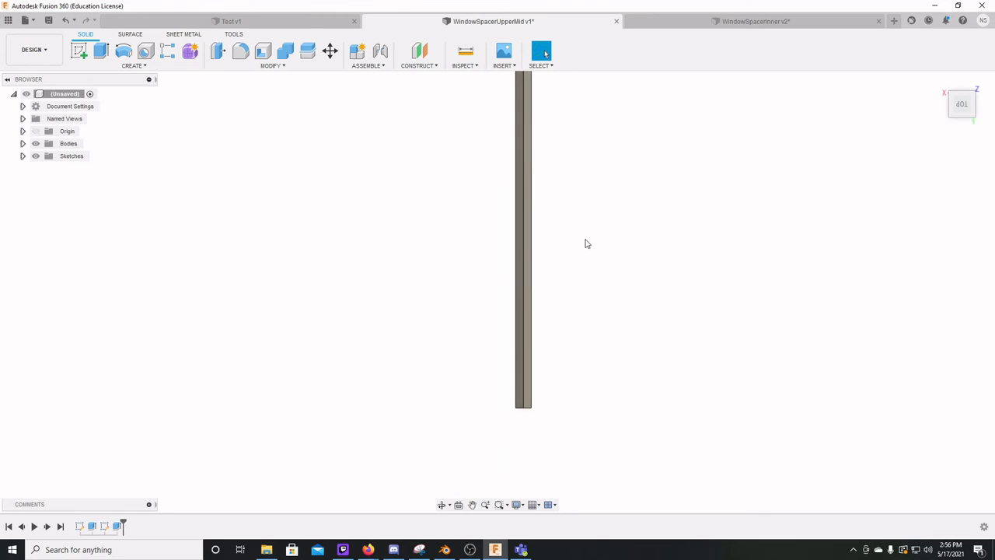
middle_click_drag(584, 241, 573, 277)
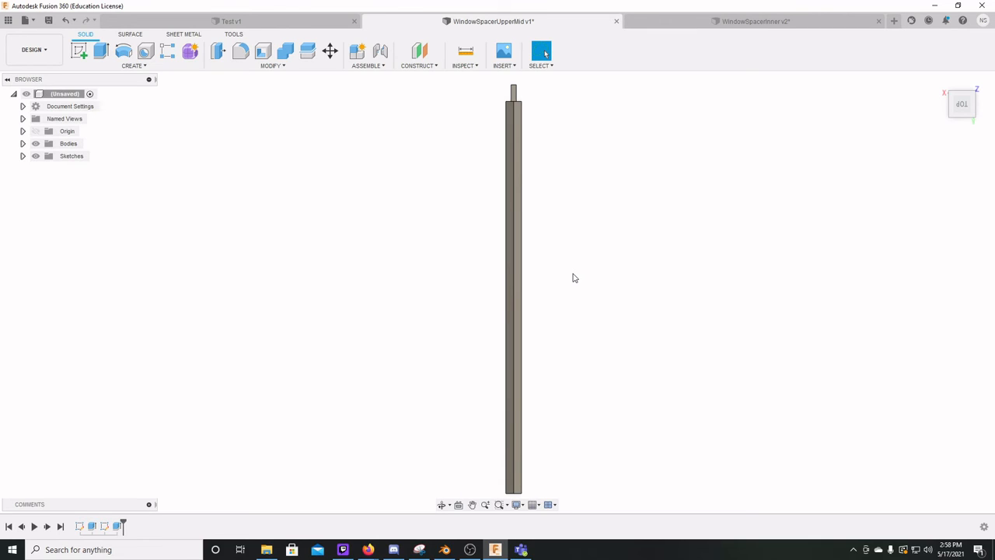
Create a sketch on the underside face of the rail's base.
left_click(975, 103)
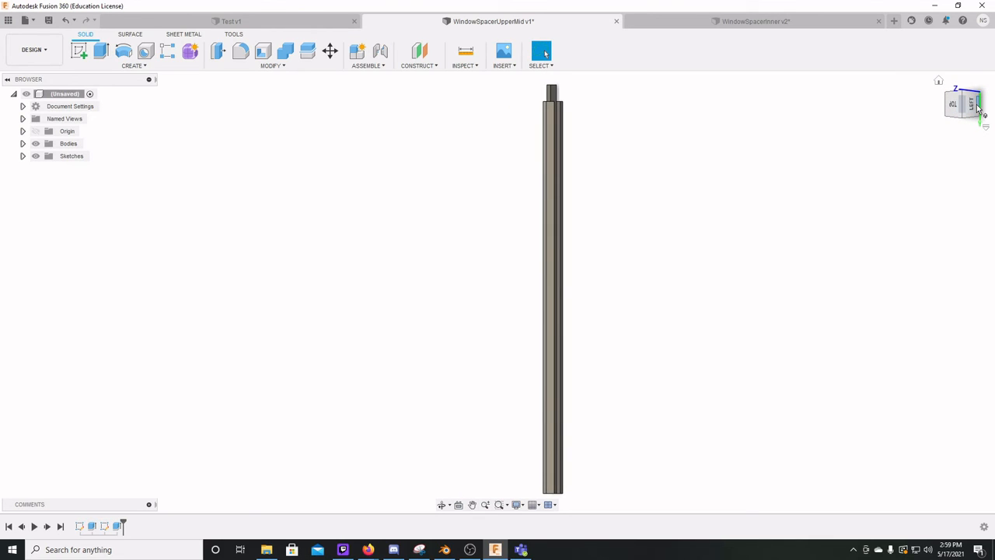
left_click(977, 106)
left_click(975, 108)
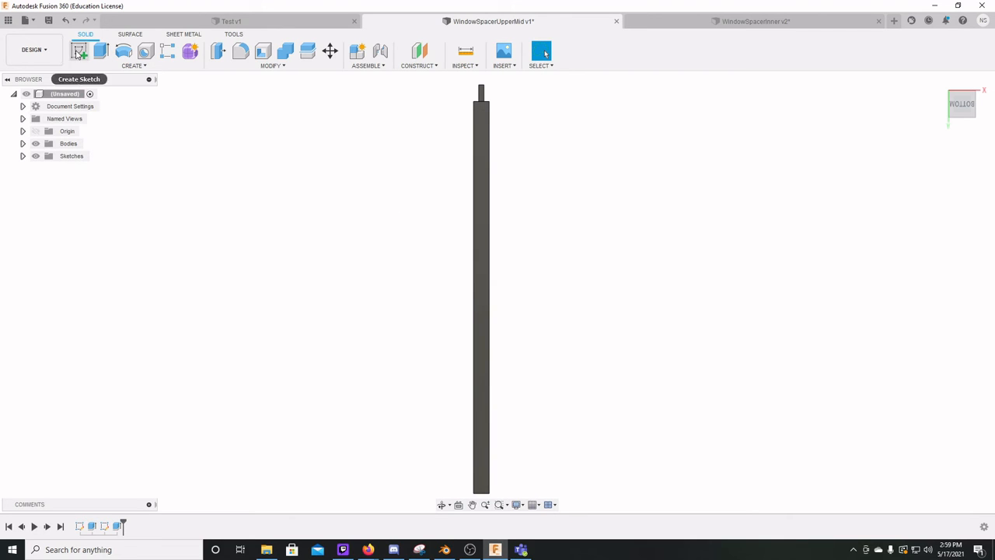
left_click(79, 52)
left_click(480, 317)
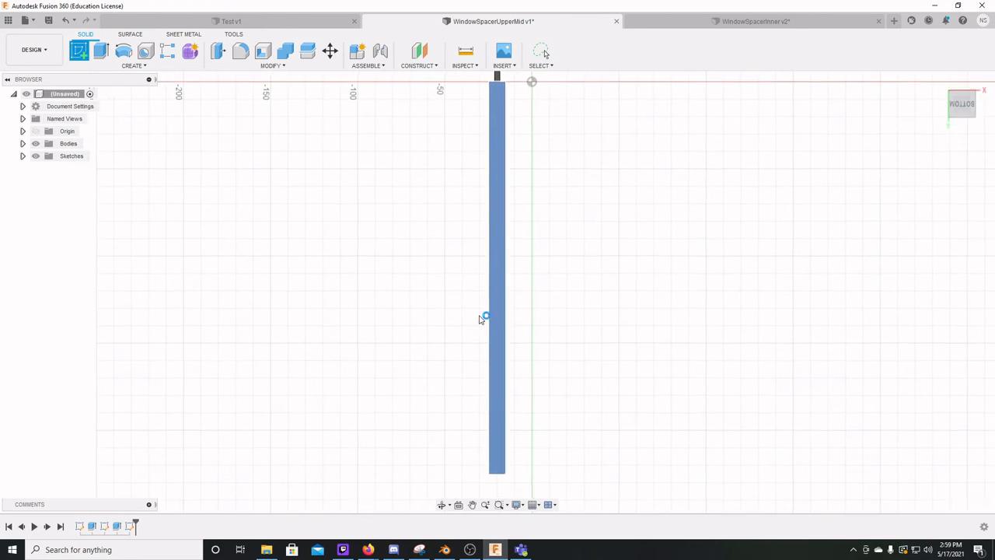
middle_click_drag(513, 182, 483, 223)
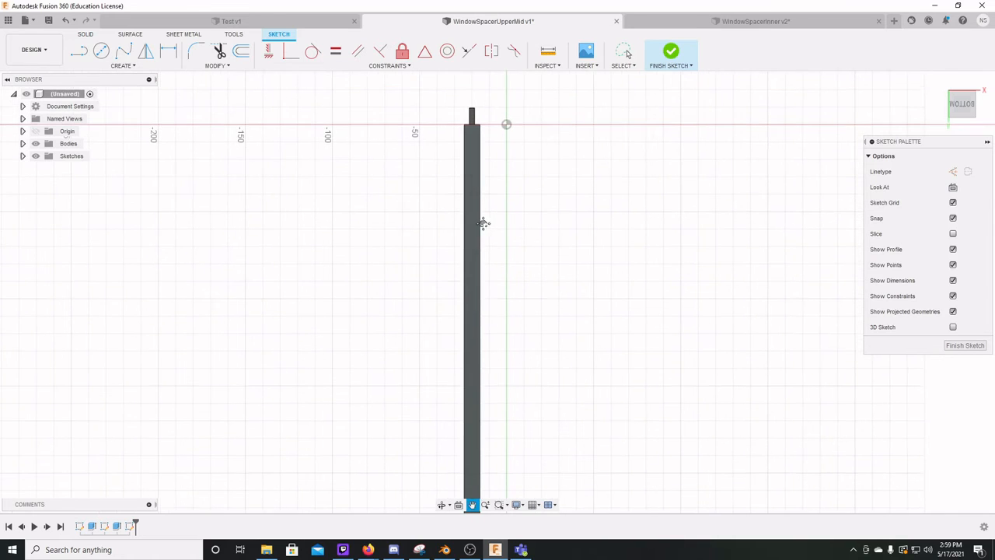
left_click(78, 51)
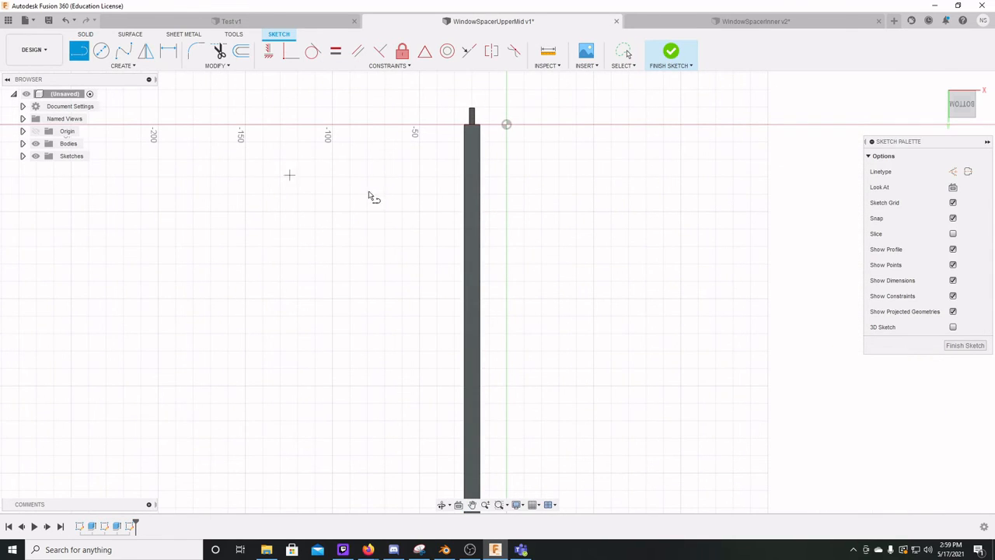
left_click(480, 125)
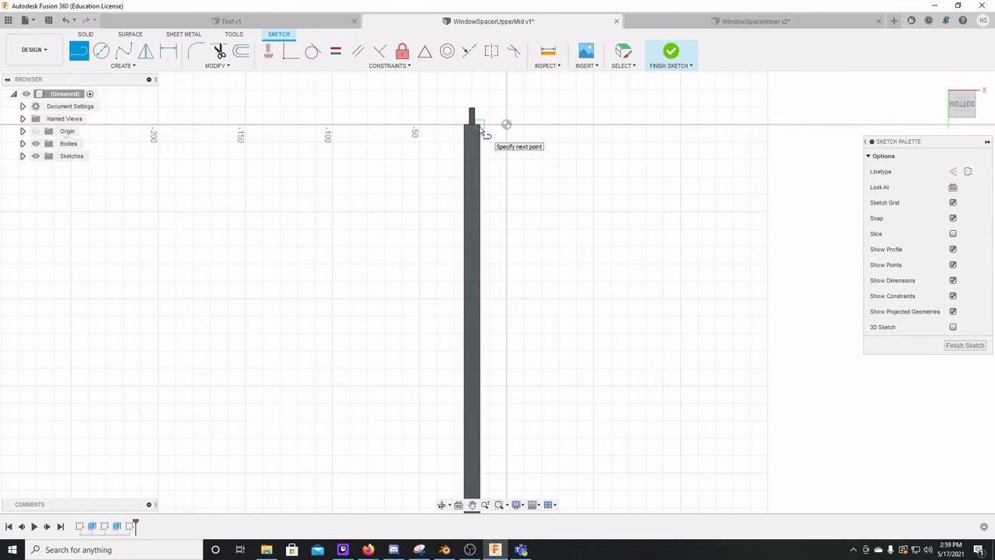
key("Escape")
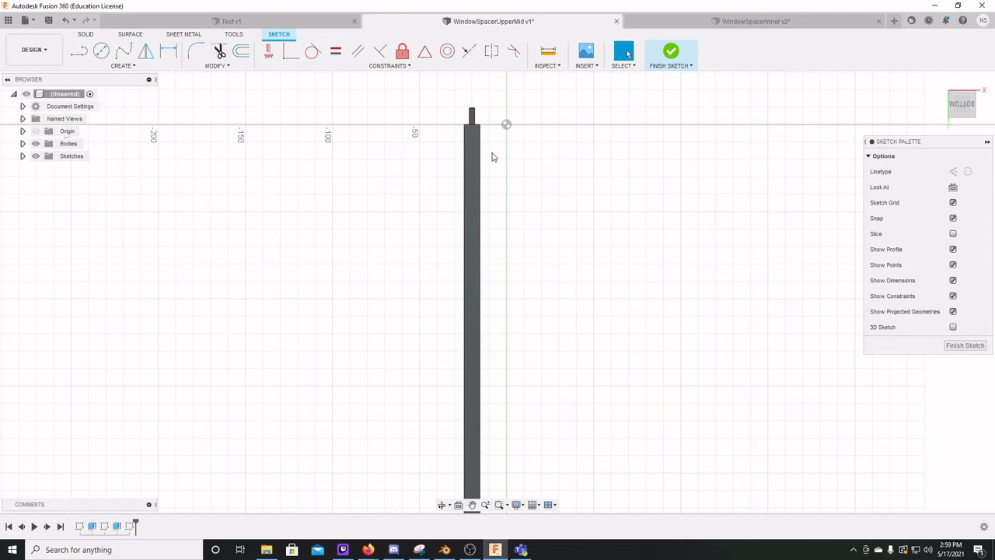
Draw a 116.315 mm line along the base's long edge, starting from its corner at the stem extension end.
left_click(79, 51)
left_click_drag(478, 126, 482, 335)
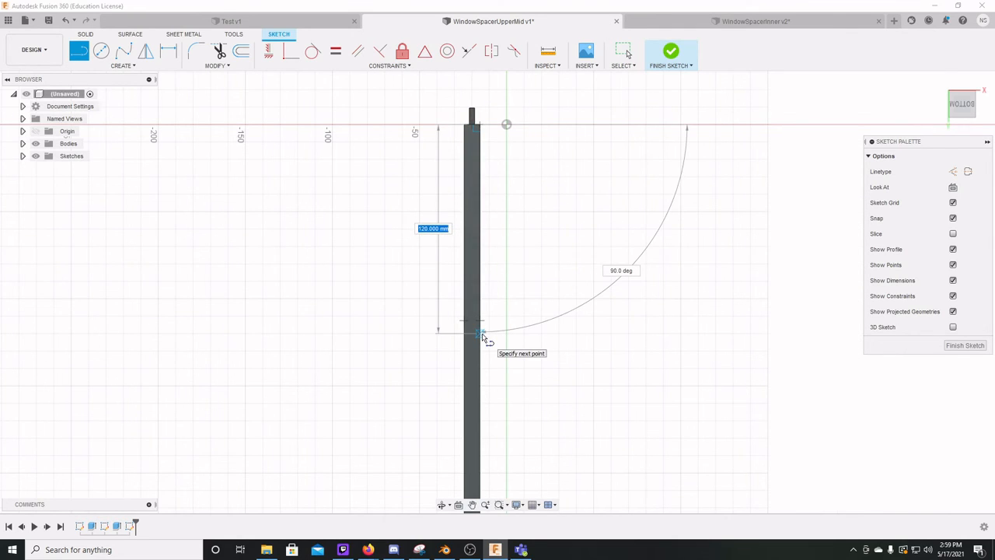
type("116.315")
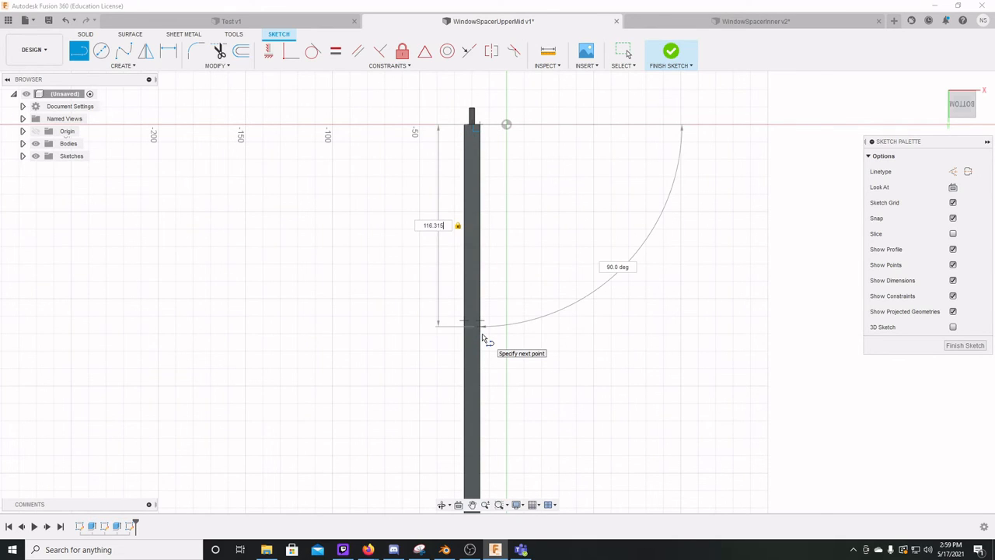
key("Escape")
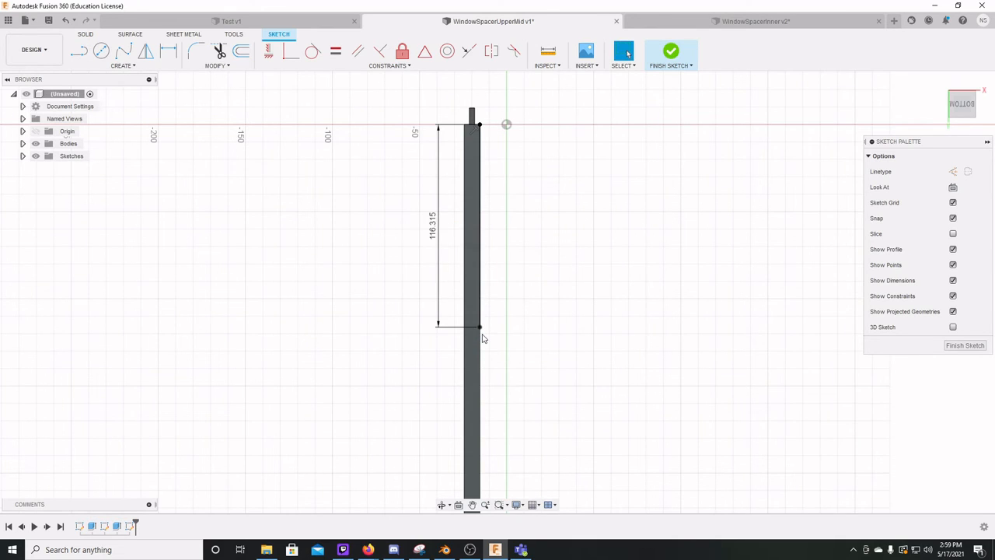
Draw a short line about 1.6 mm long across the base, inward from the far end of the 116.315 mm line.
scroll(476, 330, "up", 5)
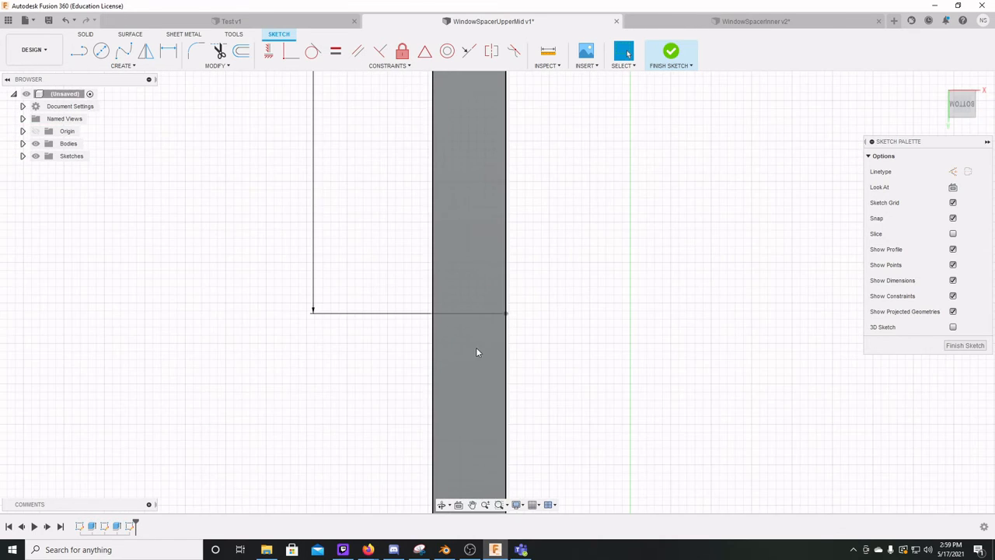
middle_click_drag(476, 353, 415, 242)
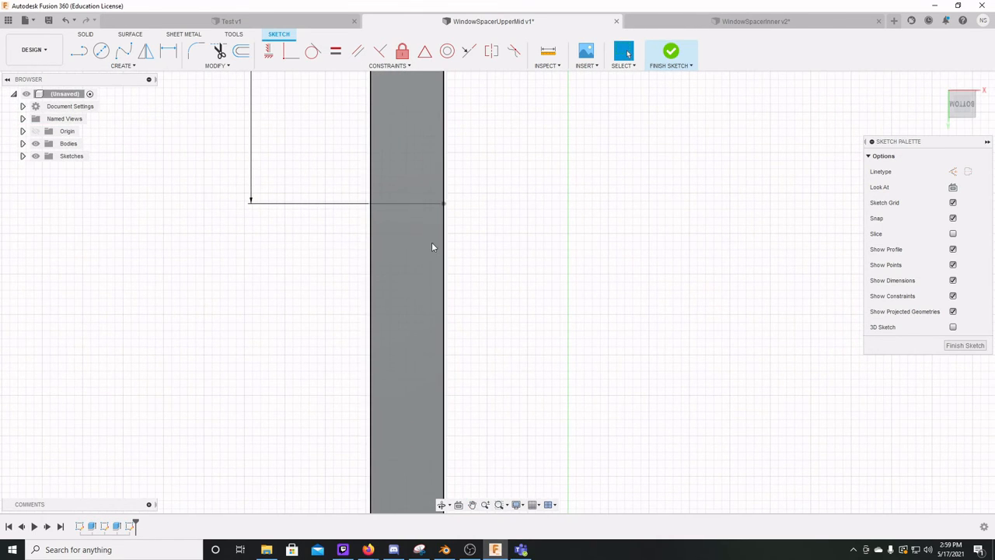
left_click(75, 52)
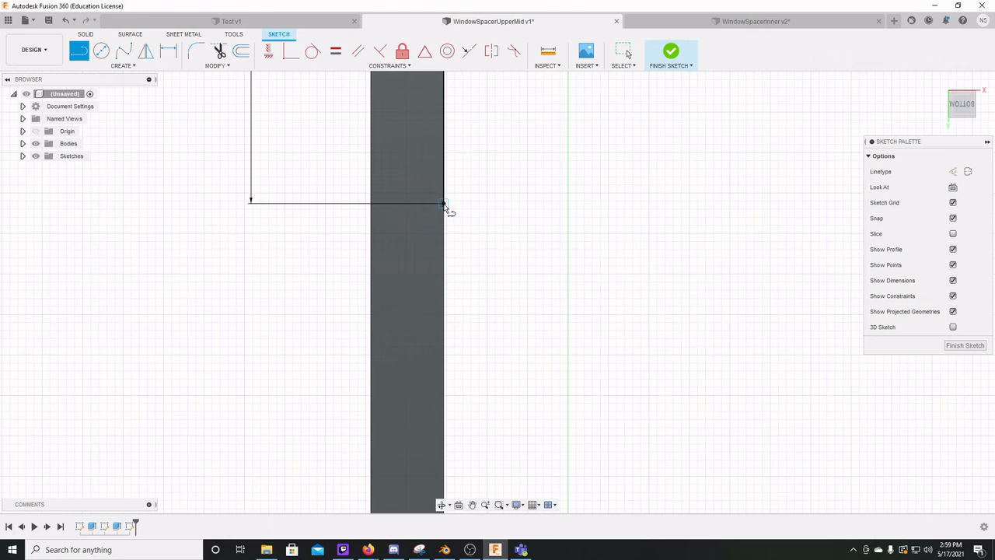
left_click(428, 205)
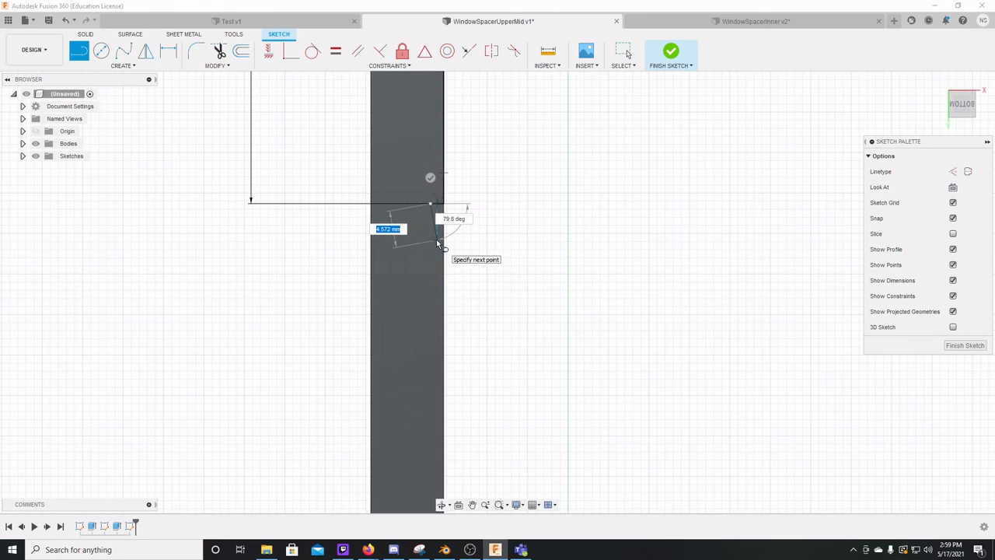
key("Escape")
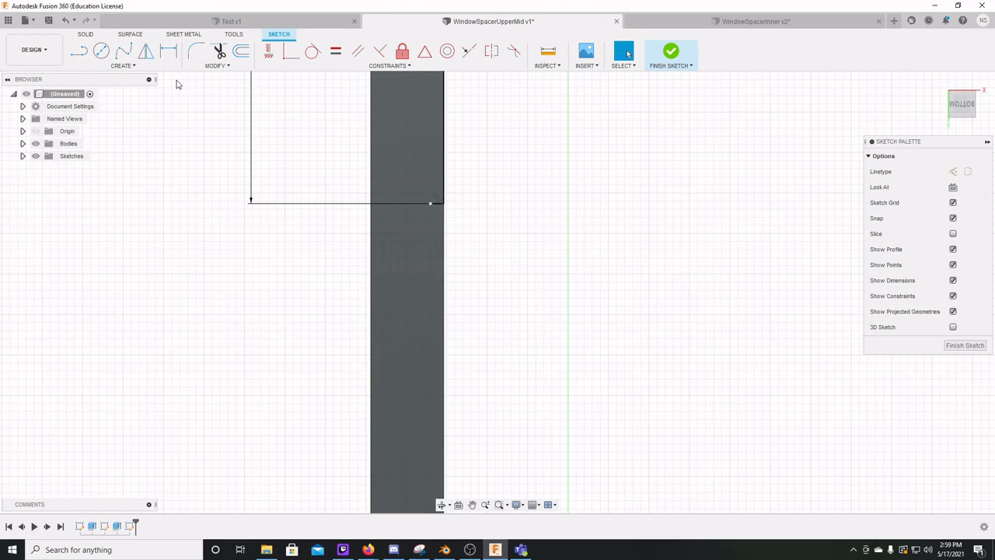
key("r")
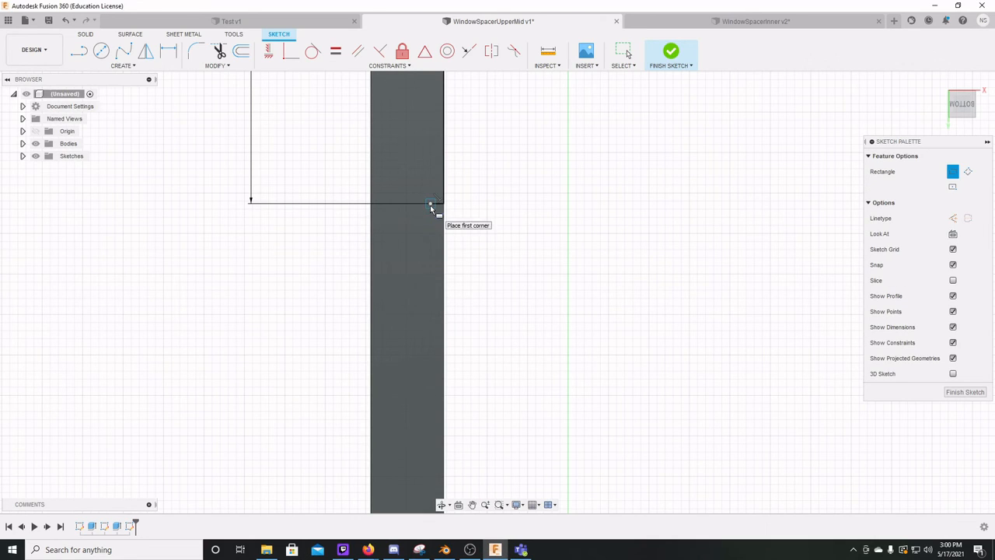
left_click(431, 204)
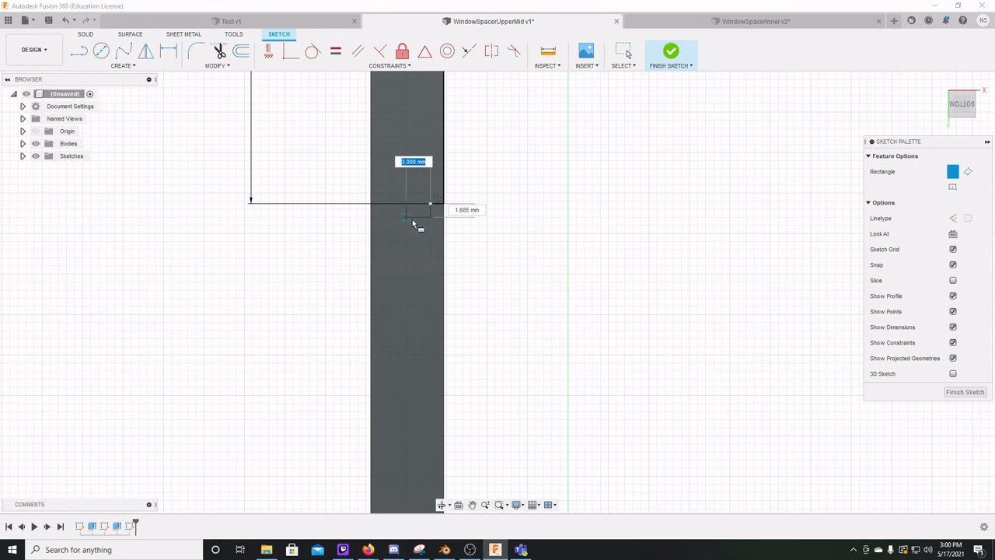
key("Escape")
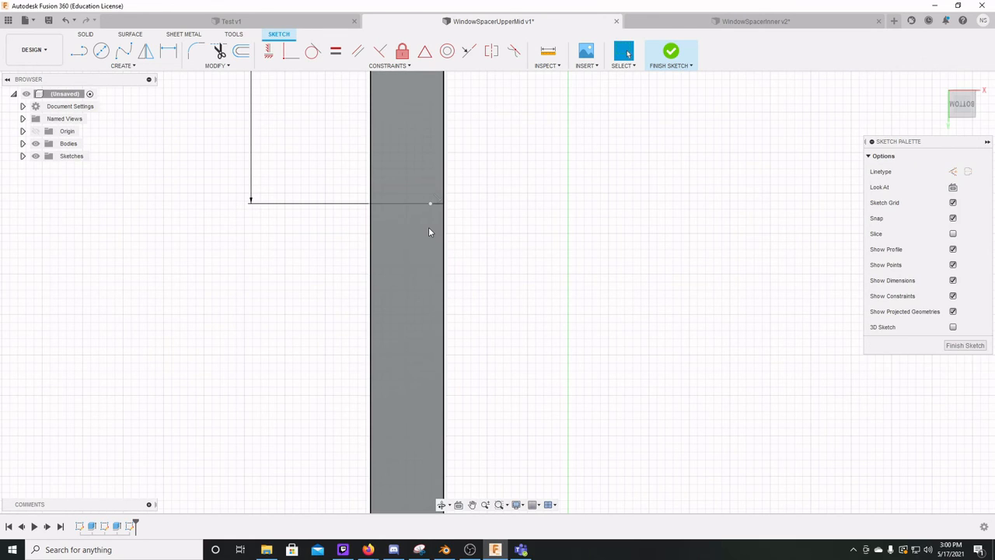
Delete the short crosswise line at the end of the 116.315 mm line.
left_click(431, 204)
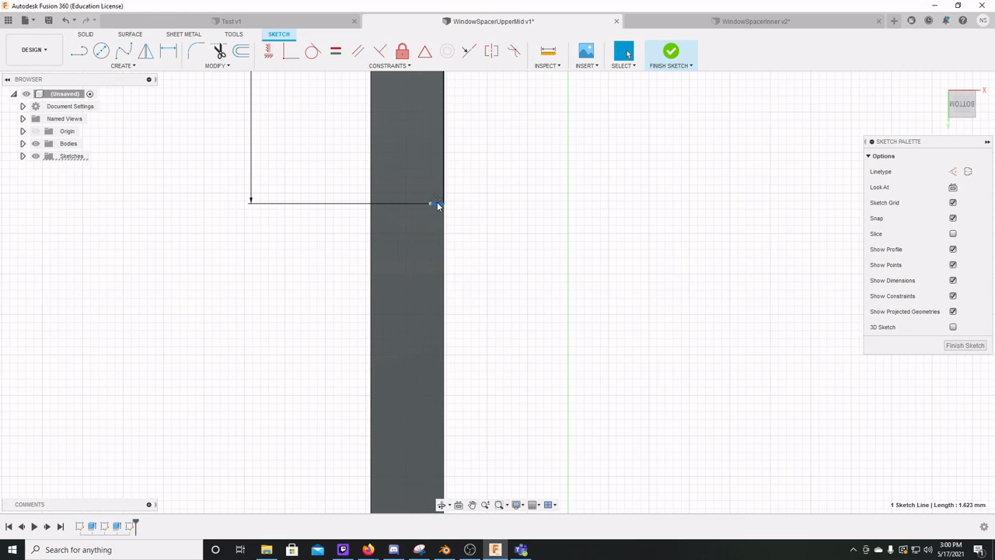
right_click(432, 203)
left_click(410, 203)
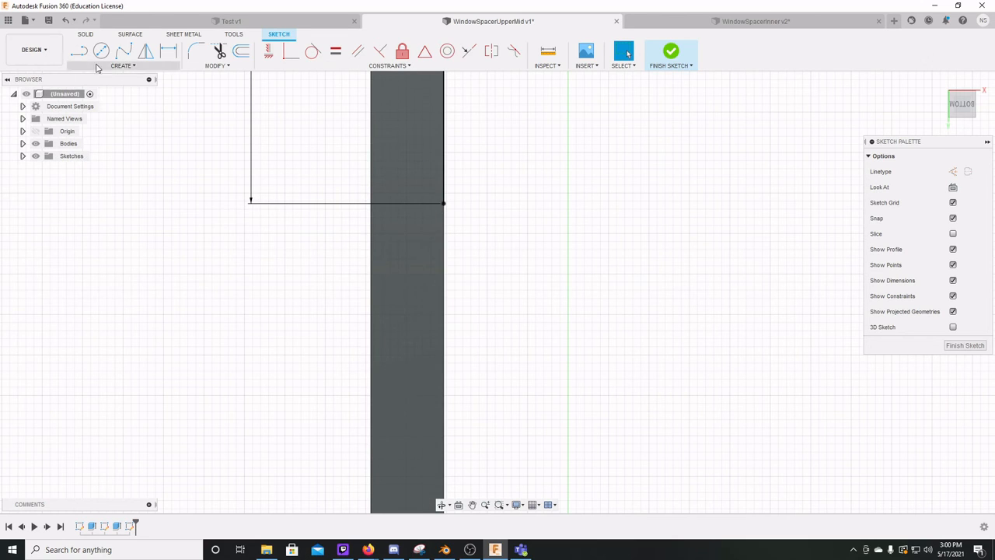
Draw a 3 mm by 4.9 mm rectangle inside the base, starting at the 116.315 mm line's end and extending beyond it.
left_click(124, 66)
mouse_move(148, 92)
left_click(198, 92)
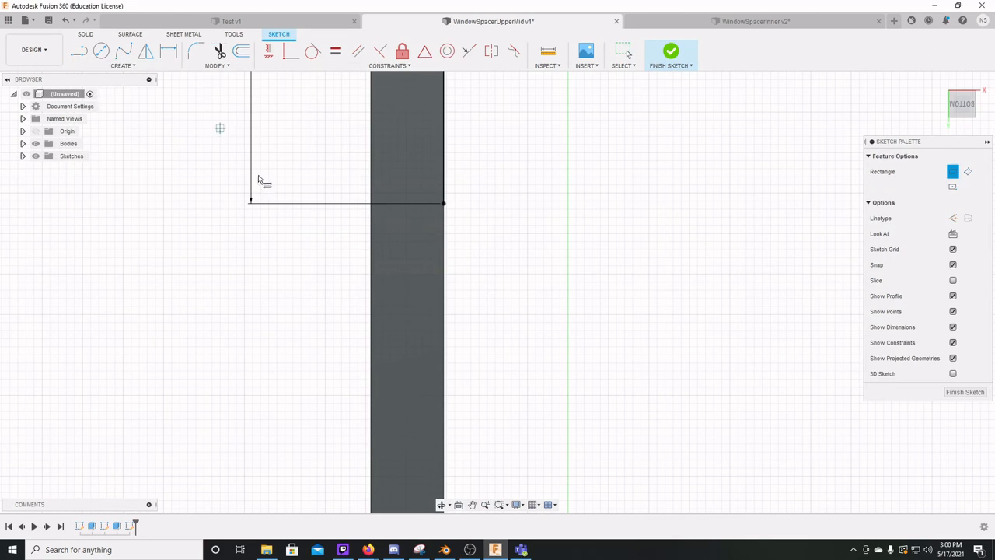
left_click(445, 206)
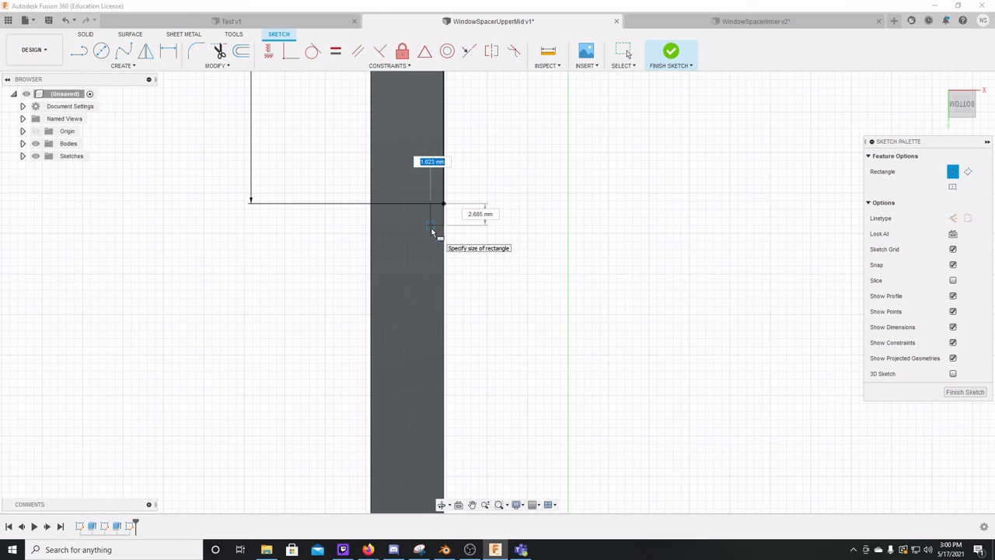
type("3")
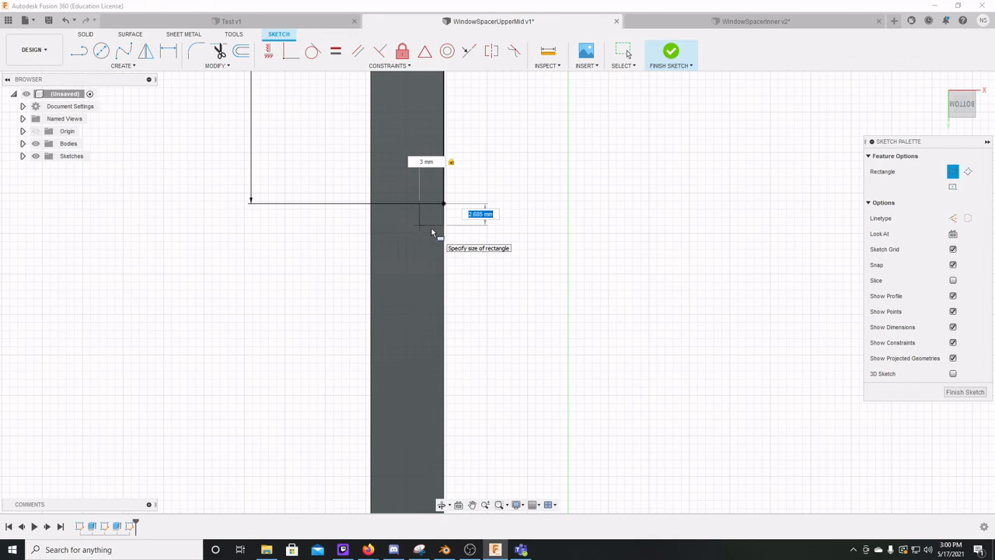
type("4.9")
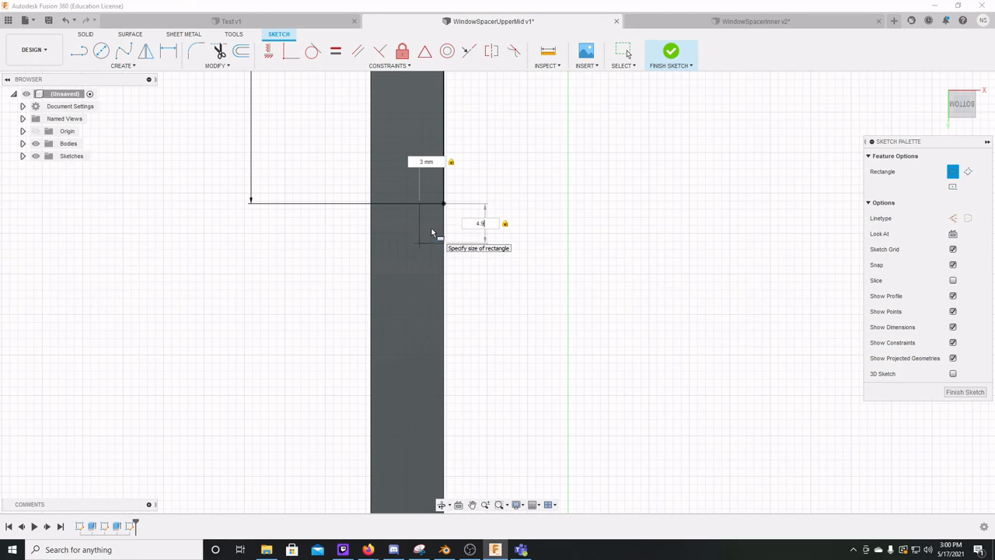
key("Return")
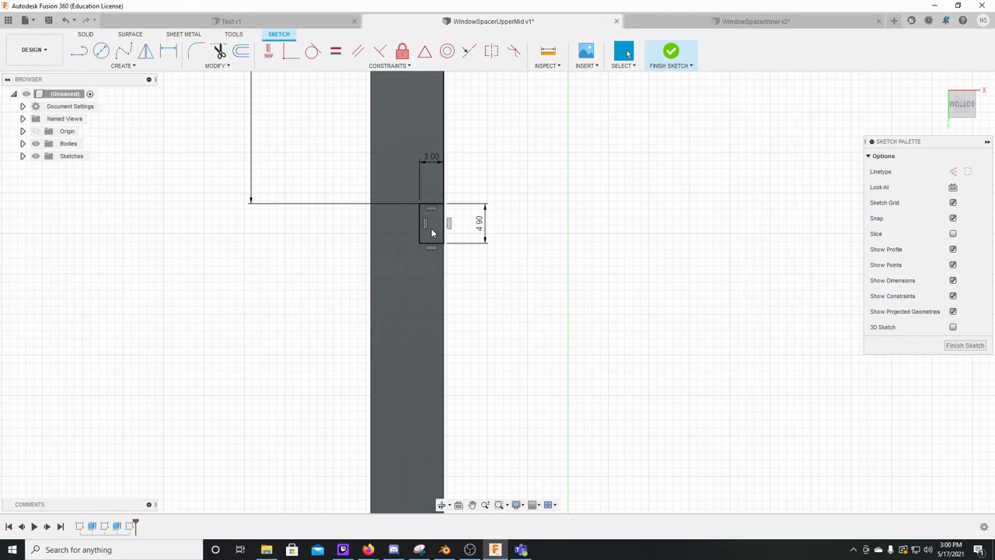
Draw a 3 mm line across the base from the rectangle's inner corner at the level of the 116.315 mm line's end.
key("l")
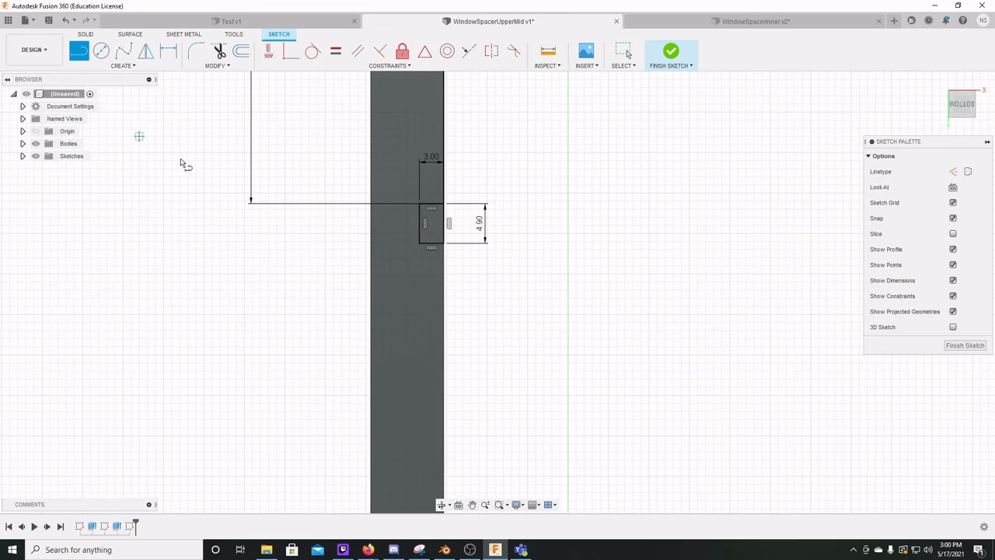
left_click(418, 205)
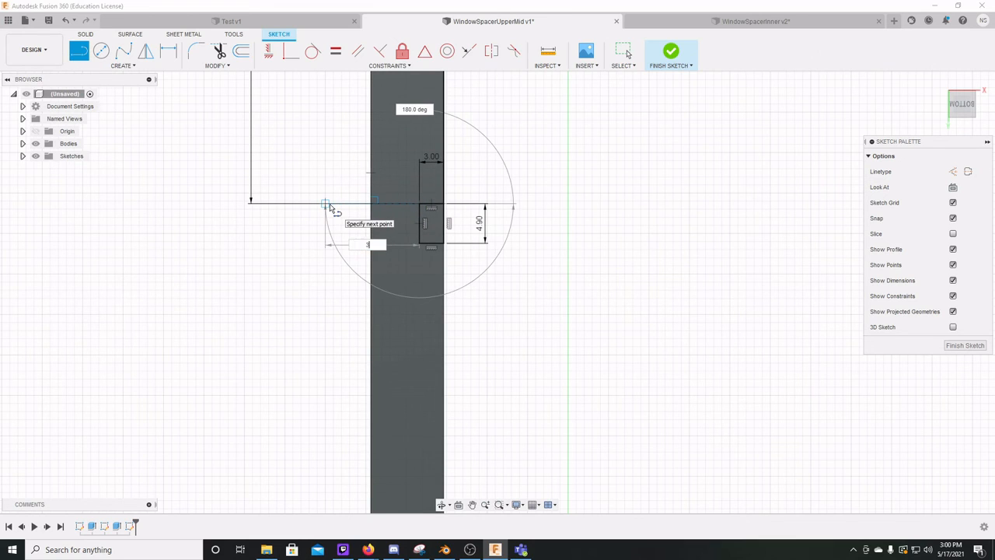
type("3")
key("Return")
key("Return")
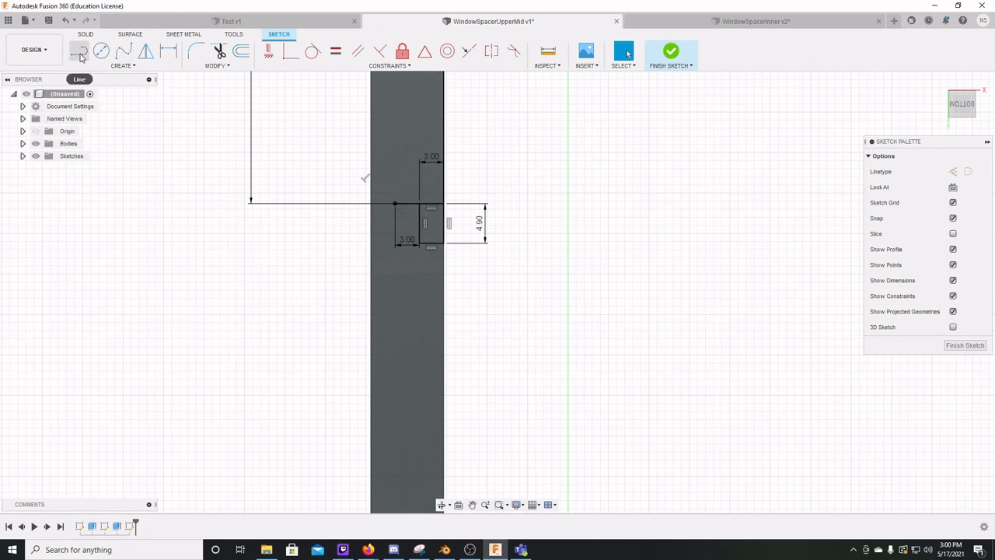
Draw a second rectangle, 4.9 mm long, from the end of the 3 mm line to the base's opposite long edge.
left_click(122, 65)
mouse_move(119, 90)
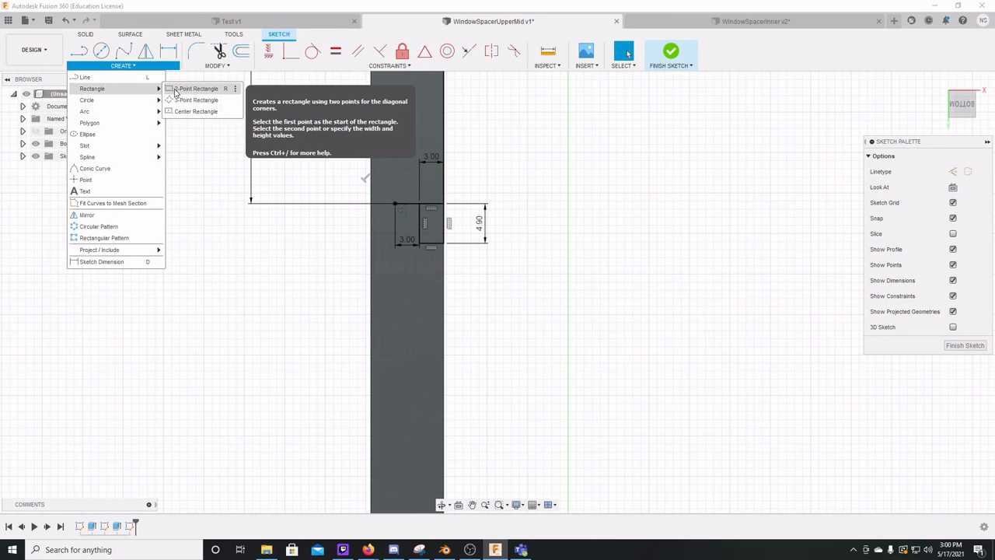
left_click(191, 89)
left_click(395, 203)
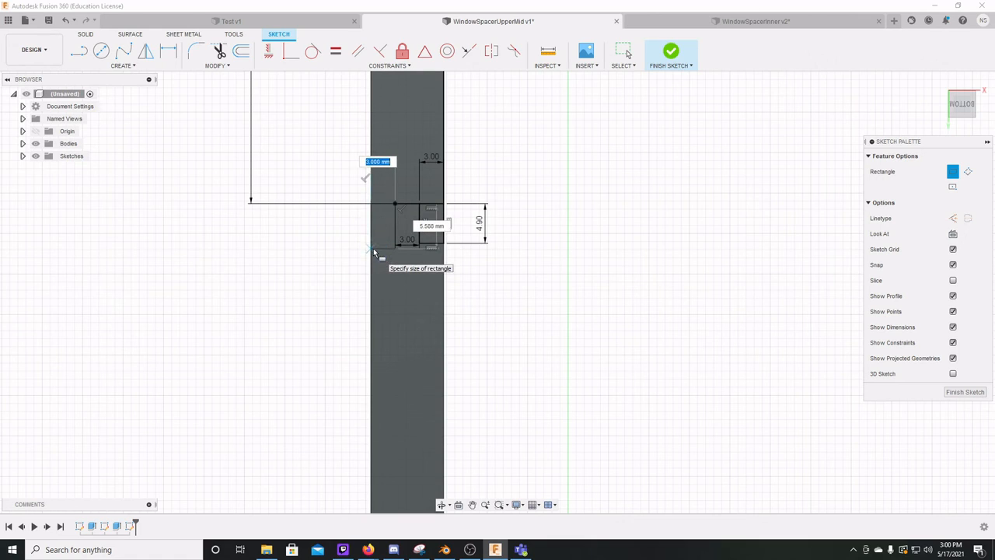
key("Tab")
type("4.9")
key("Return")
key("Escape")
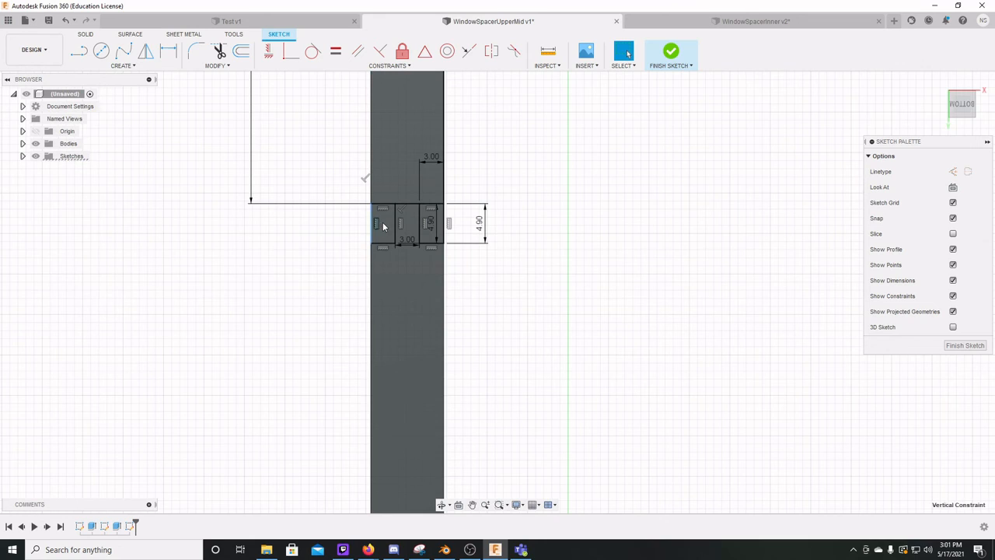
Extrude both small rectangles as a cut up through the full height of the rail, forming opposite side notches.
left_click(386, 224)
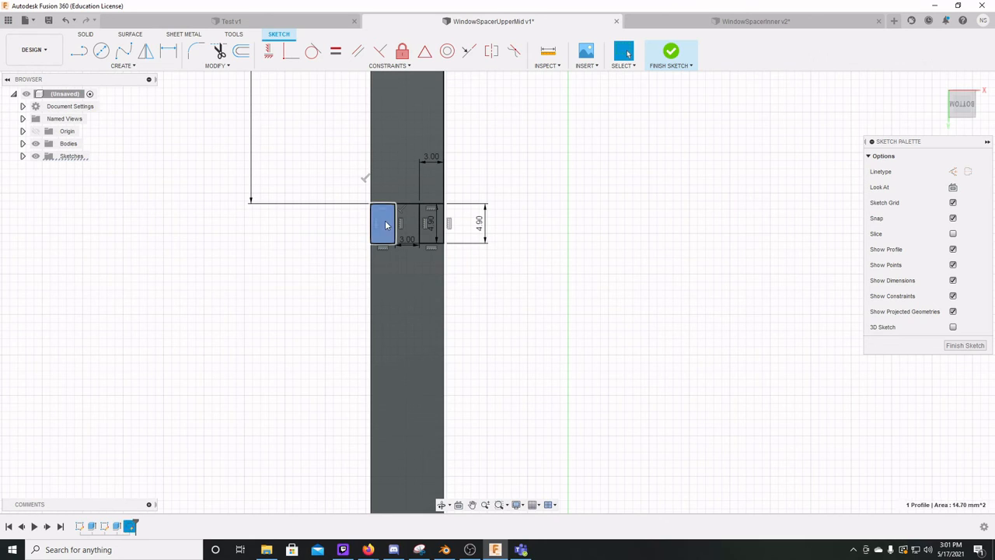
left_click(432, 238)
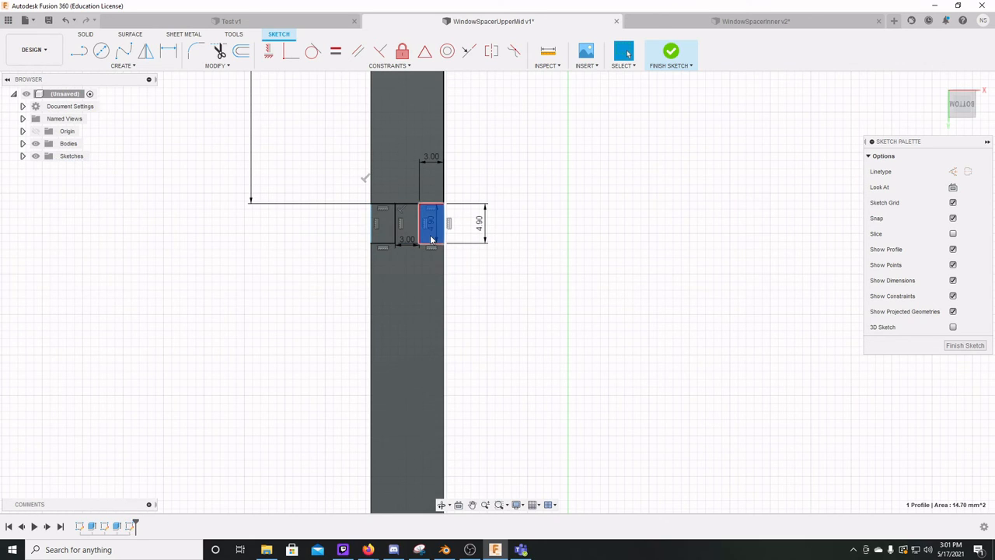
left_click(389, 230, "ctrl")
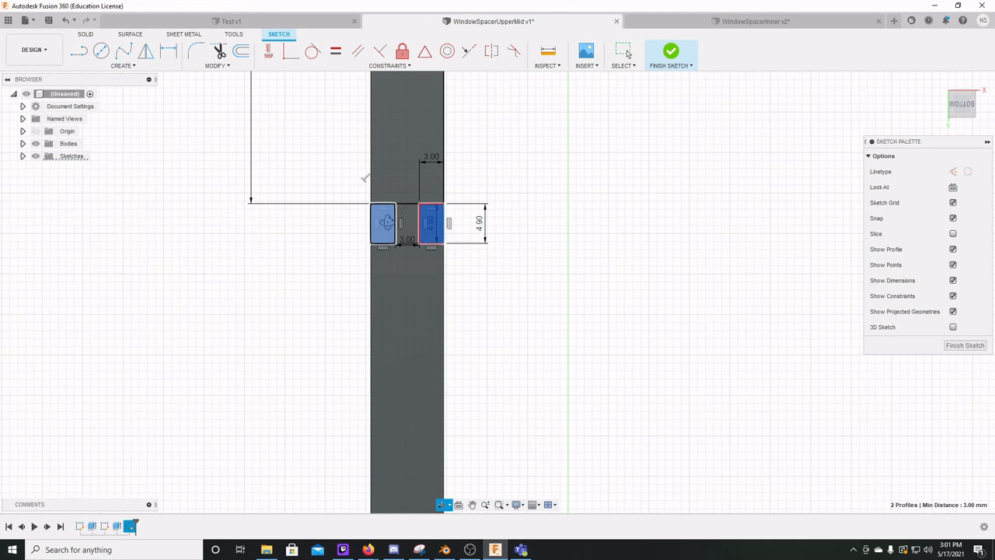
middle_click_drag(389, 226, 380, 232, "shift")
mouse_move(482, 316)
middle_mouse_down("shift")
mouse_move(473, 333)
mouse_move(535, 308)
mouse_move(583, 373)
mouse_move(666, 347)
mouse_move(598, 349)
mouse_move(552, 300)
mouse_move(430, 366)
mouse_move(422, 288)
middle_mouse_up("shift")
scroll(533, 305, "up", 3)
scroll(530, 296, "down", 3)
scroll(528, 295, "down", 5)
mouse_move(628, 329)
middle_mouse_down()
mouse_move(547, 384)
mouse_move(582, 371)
mouse_move(587, 353)
mouse_move(553, 412)
mouse_move(531, 410)
mouse_move(546, 405)
mouse_move(545, 389)
middle_mouse_up()
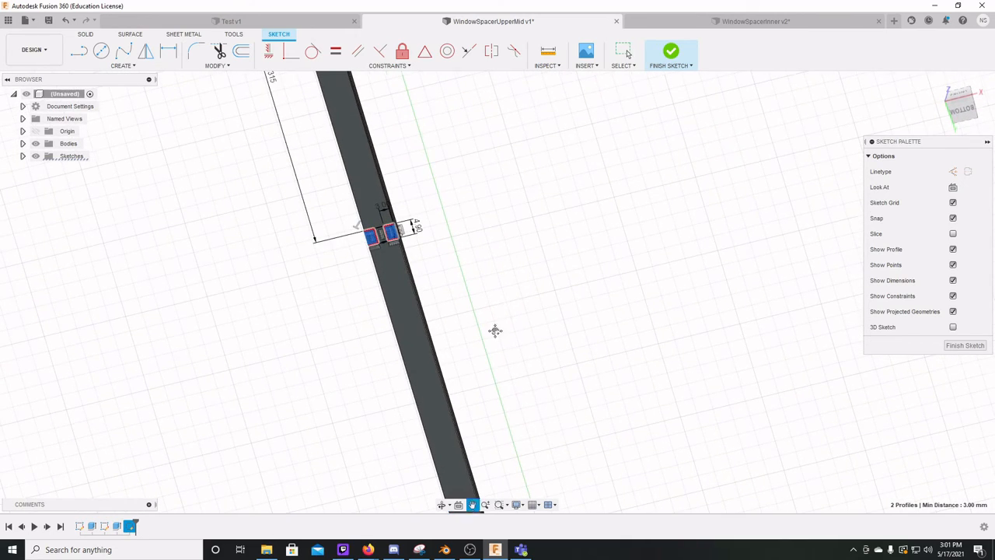
middle_click_drag(496, 329, 480, 389)
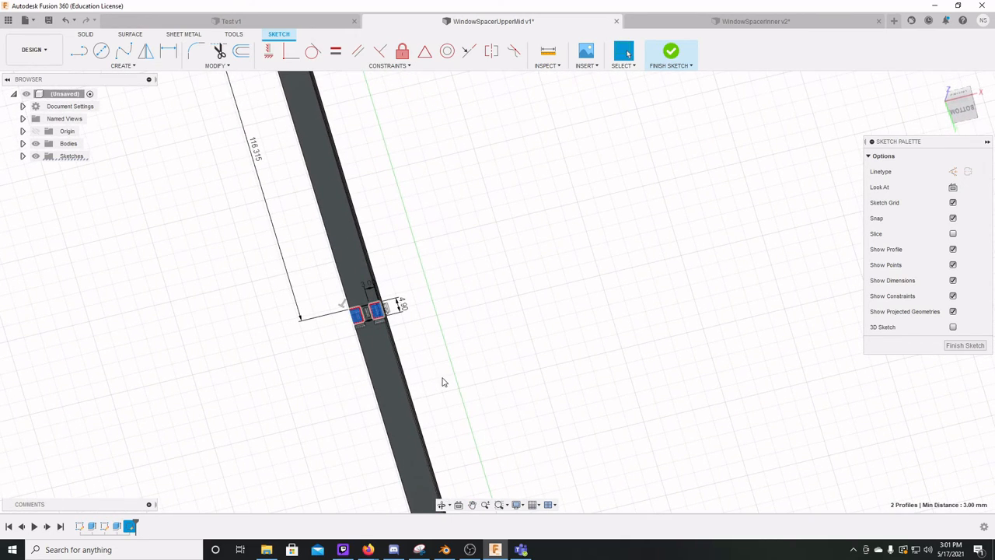
key("e")
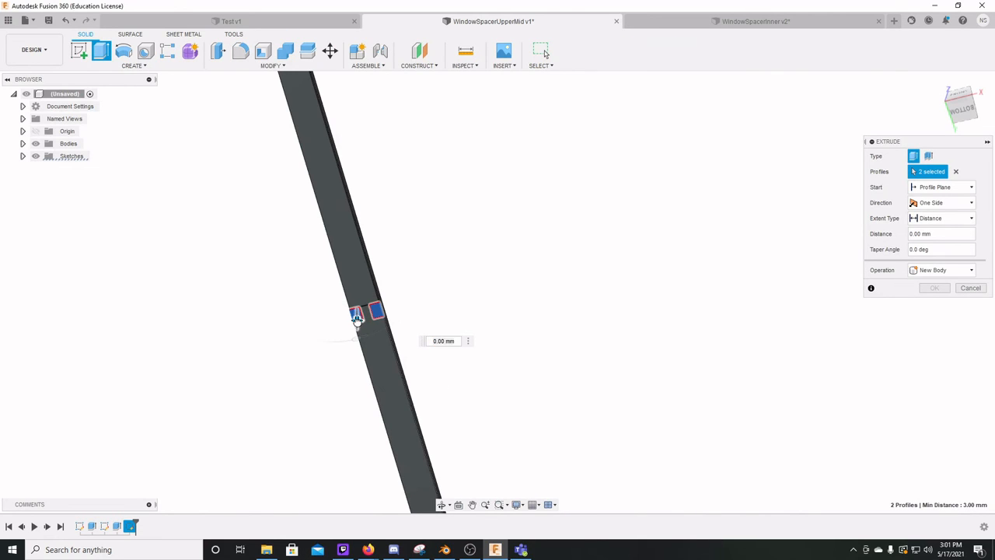
left_click_drag(356, 317, 389, 240)
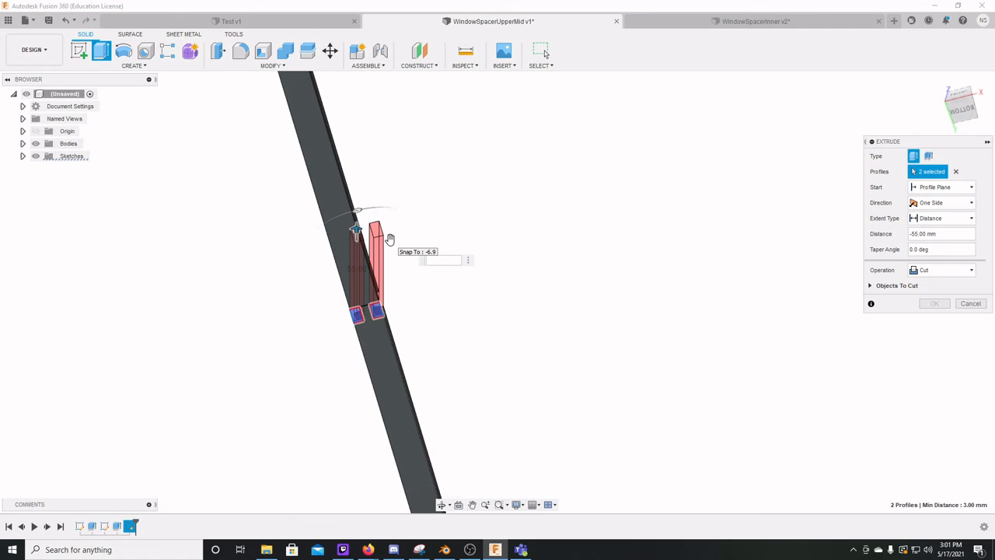
left_click_drag(389, 239, 362, 215)
key("Return")
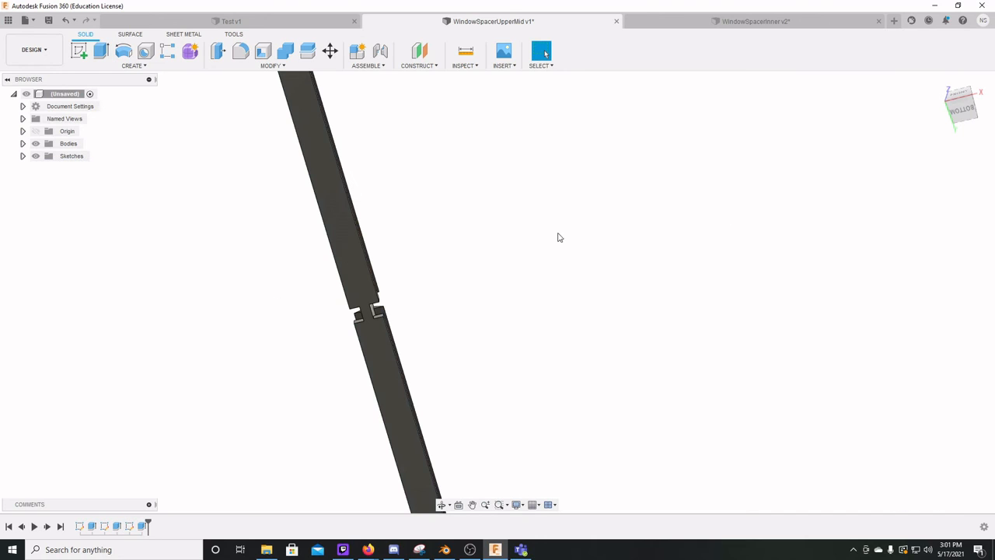
Check the notches from above, and undo the cut, both rectangles and the 3 mm line between them.
left_click(964, 103)
left_click(966, 93)
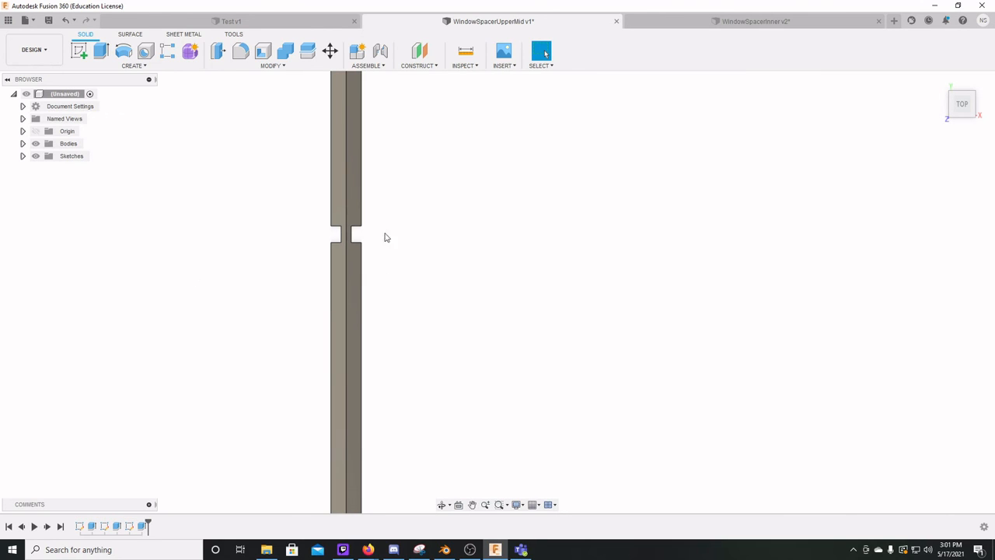
middle_click_drag(372, 239, 479, 234, "shift")
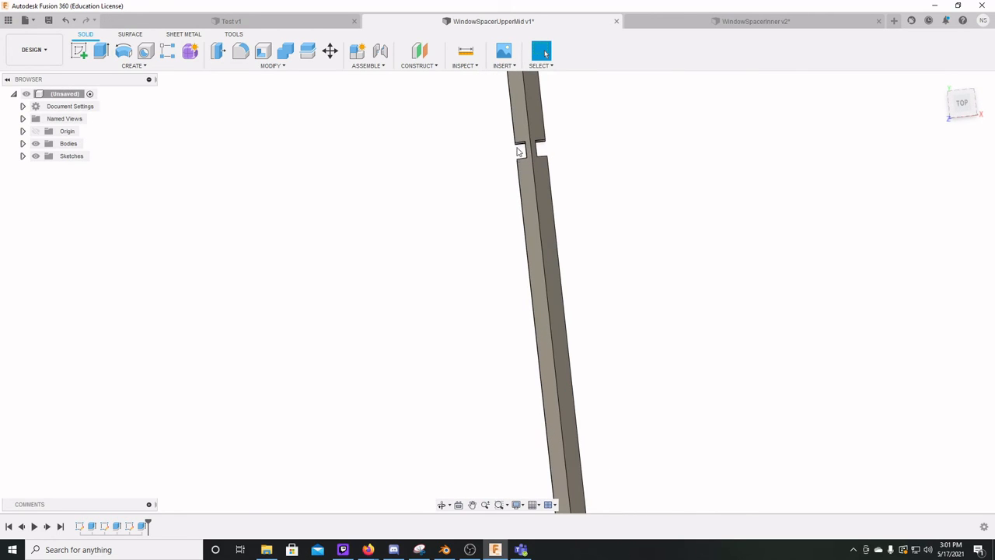
middle_click_drag(526, 160, 459, 439)
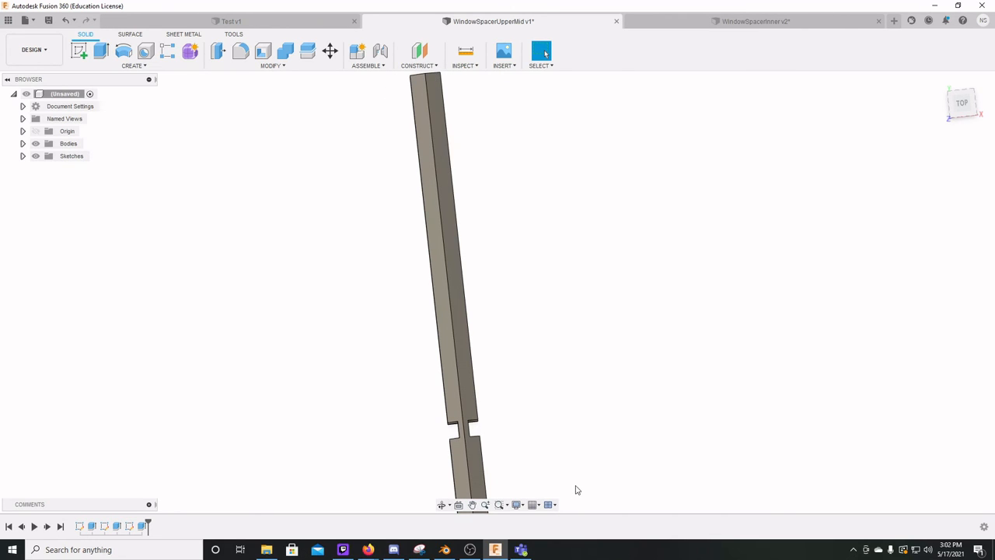
key("ctrl+z")
key("ctrl+z")
key("ctrl+z")
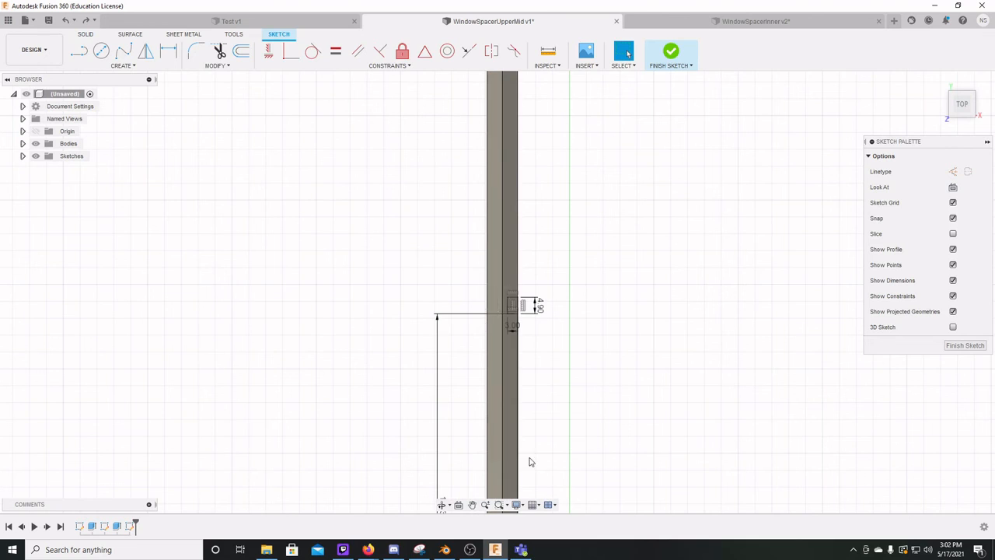
key("ctrl+z")
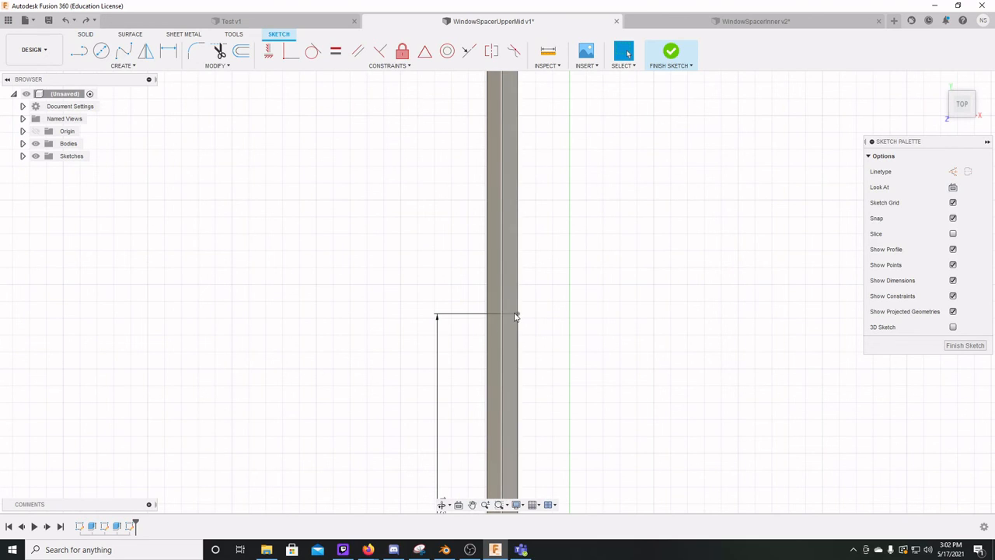
left_click(79, 50)
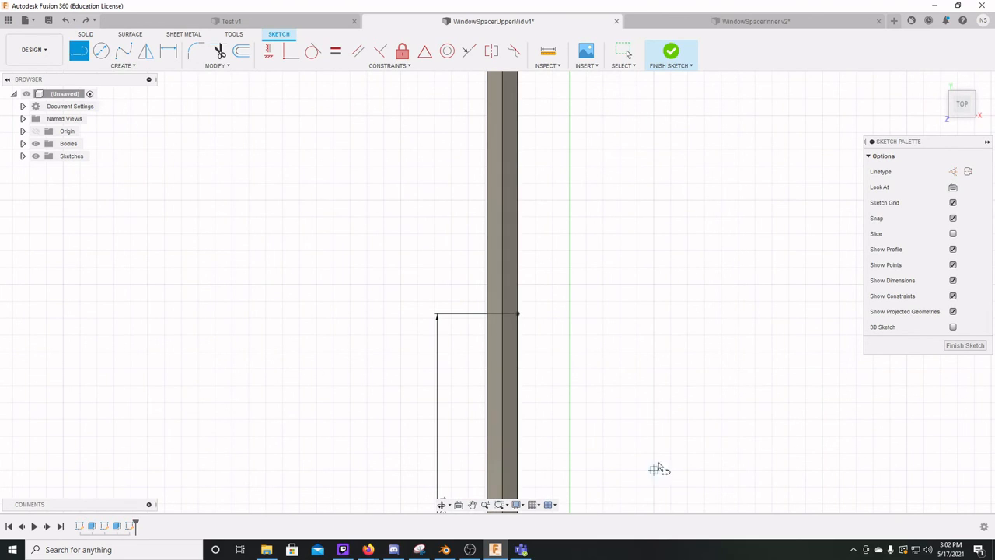
left_click(518, 314)
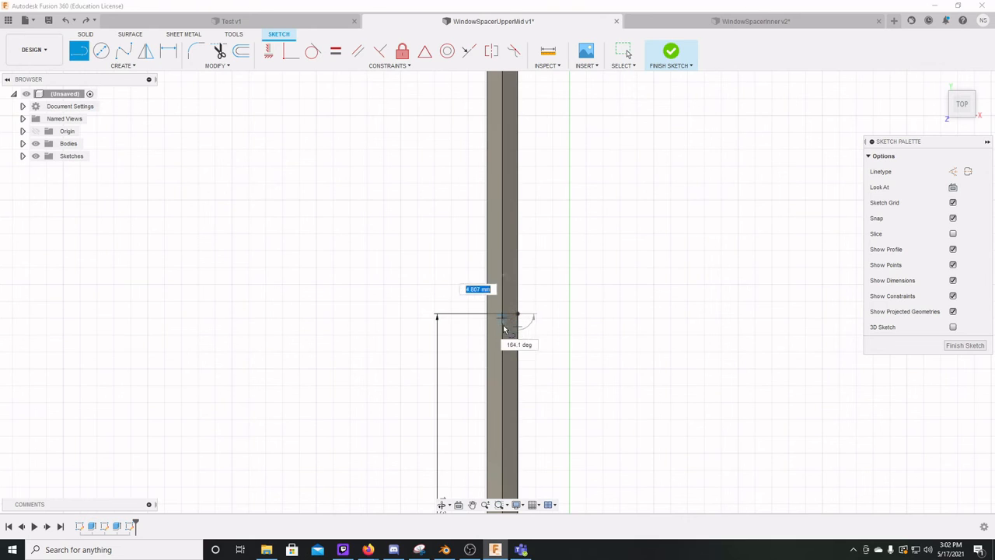
key("Escape")
key("Escape")
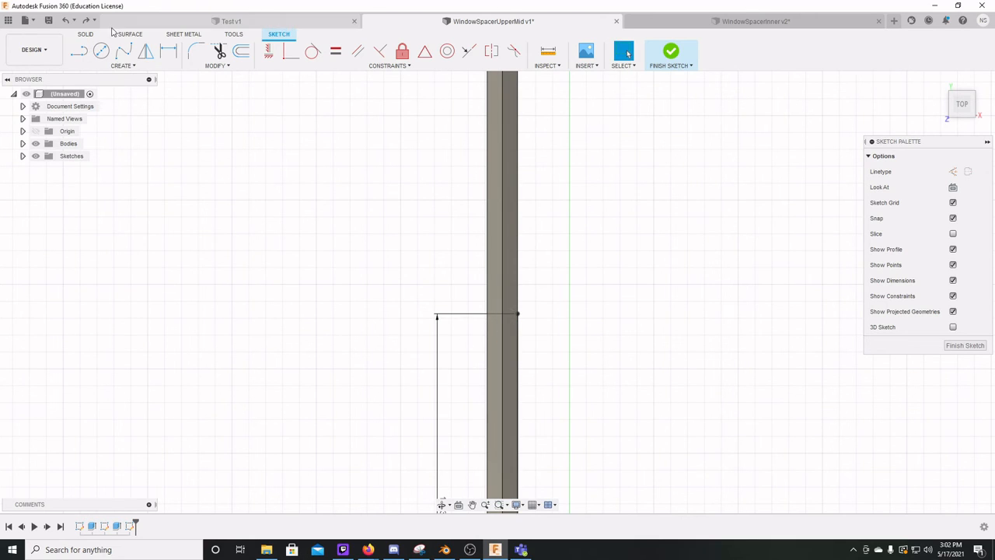
Draw a 3 mm by 9 mm rectangle inside the base from the 116.315 mm line's end, running back alongside that line.
left_click(119, 65)
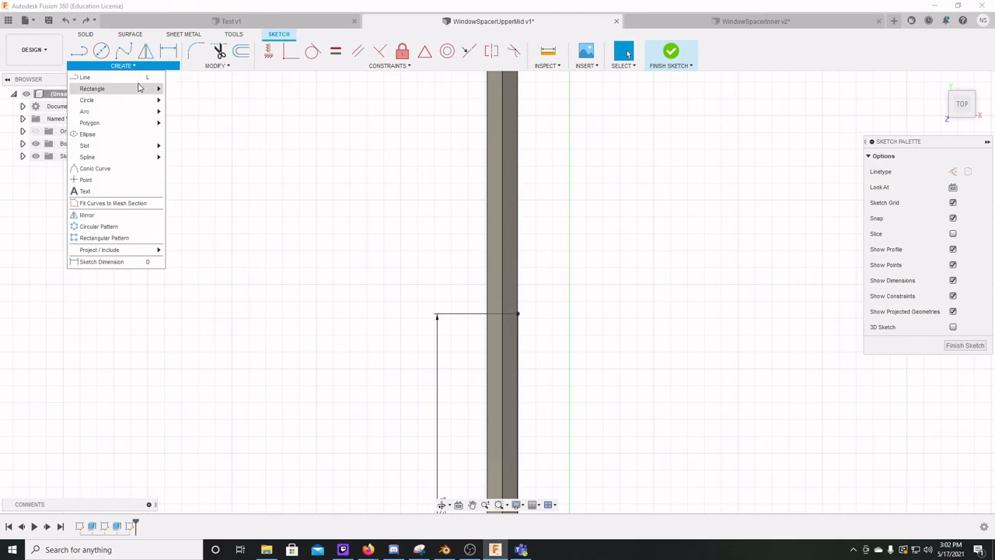
left_click(191, 88)
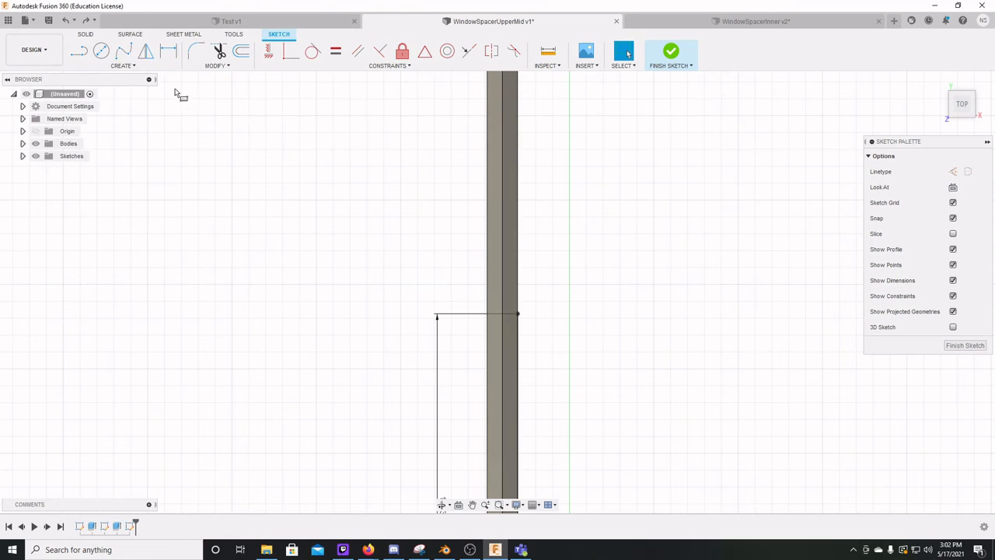
left_click(517, 315)
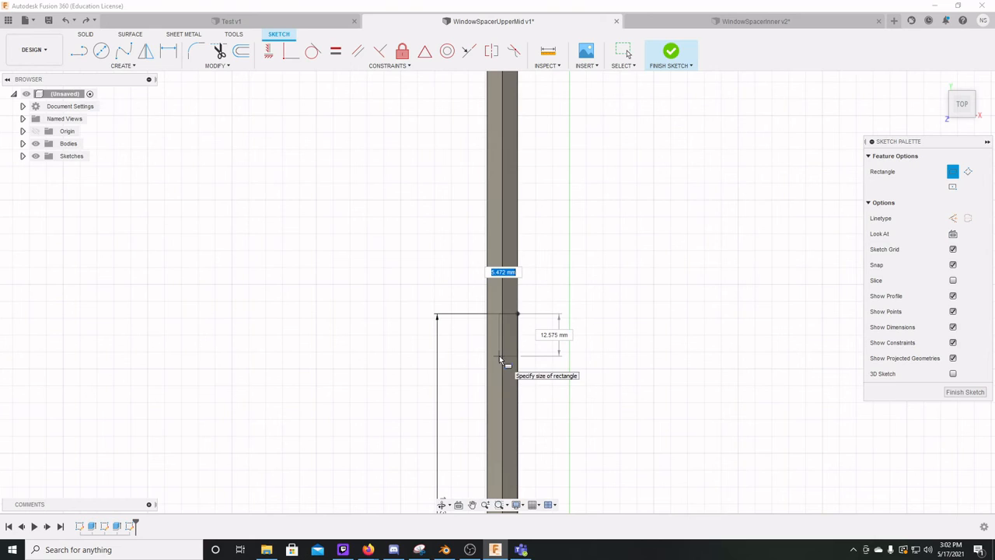
key("Tab")
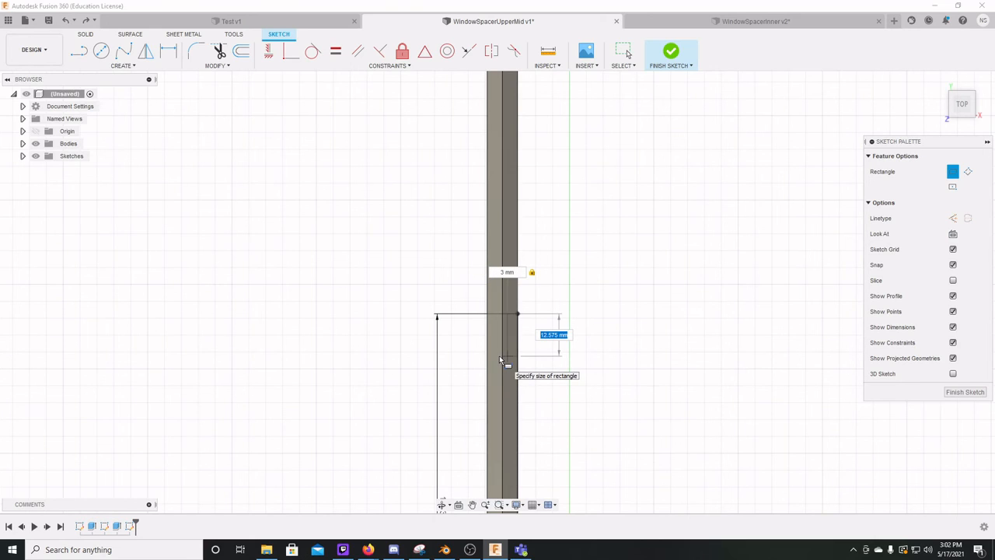
type("9")
key("Return")
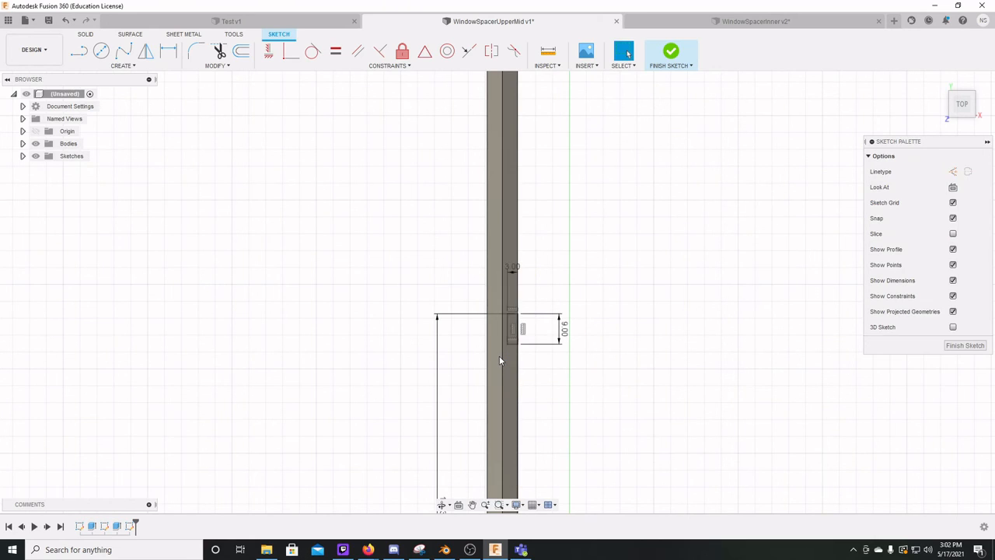
left_click(77, 57)
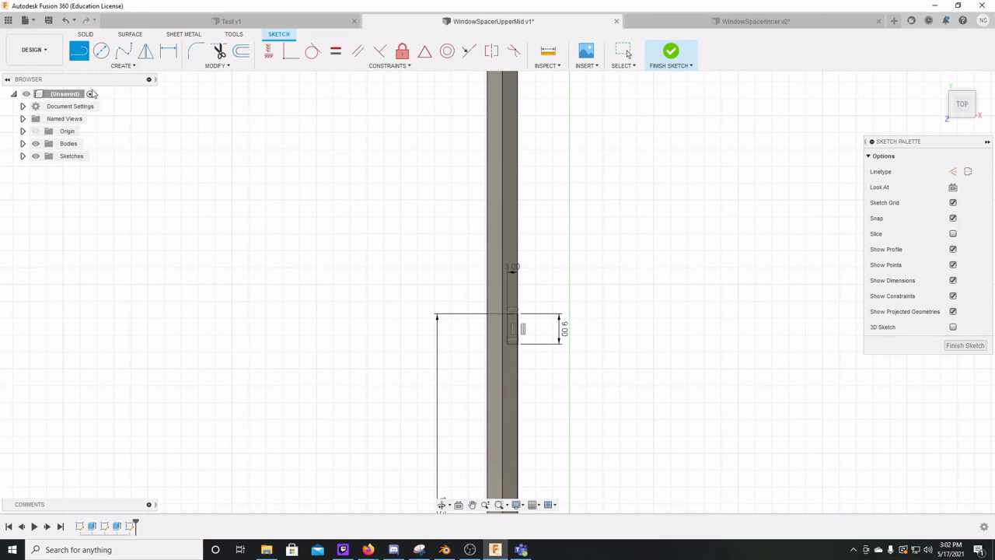
left_click(497, 315)
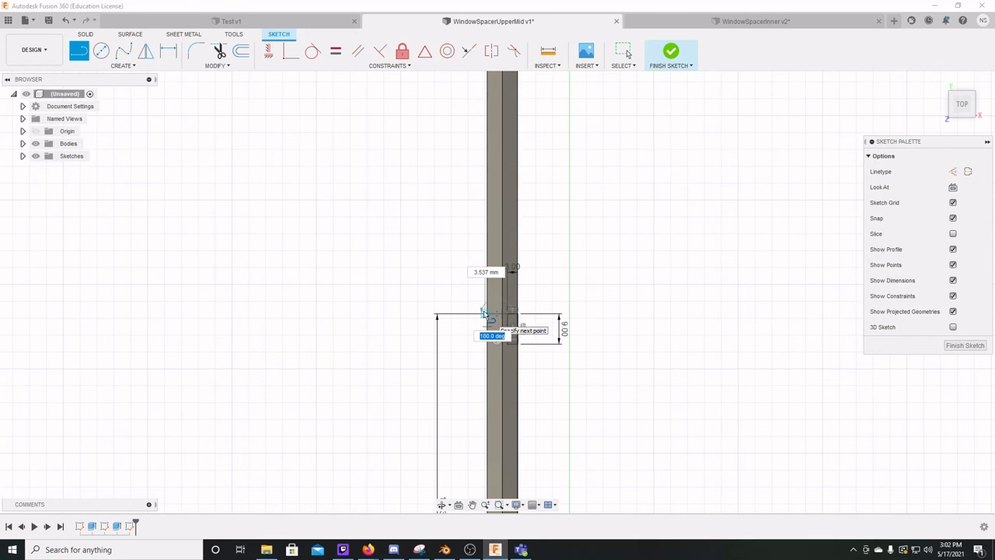
key("Escape")
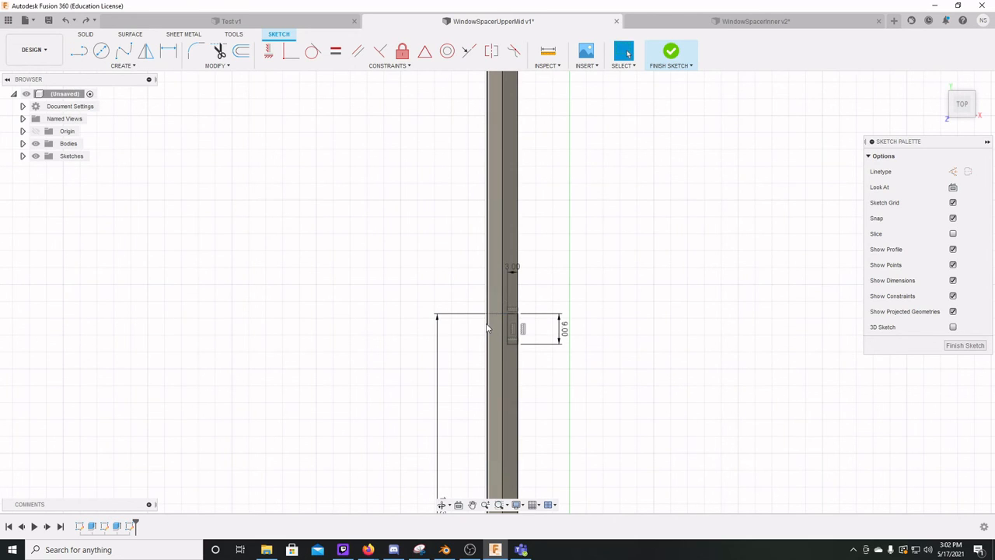
Draw a 3 mm line from the small rectangle's inner corner across the rail base, towards the opposite long edge.
left_click(79, 51)
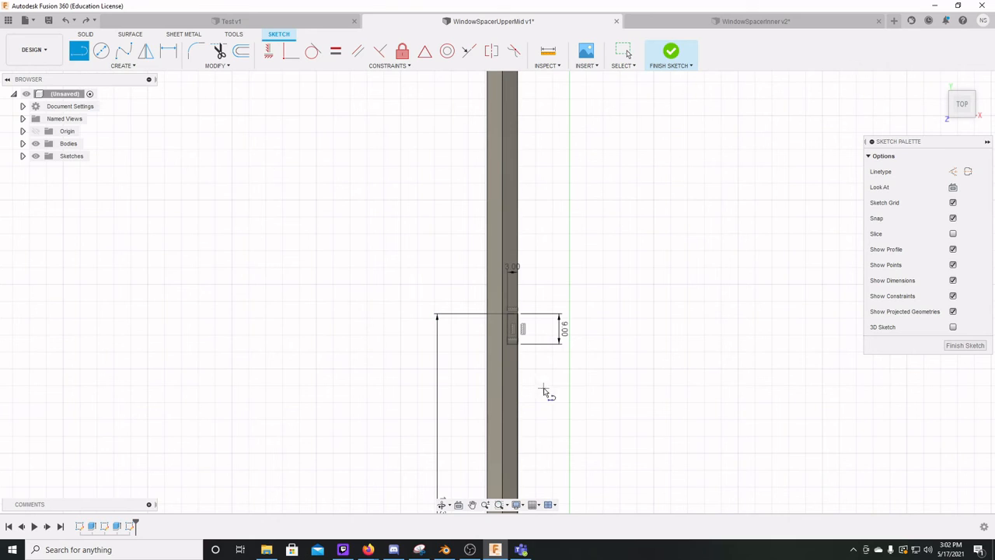
left_click_drag(508, 313, 413, 315)
key("Escape")
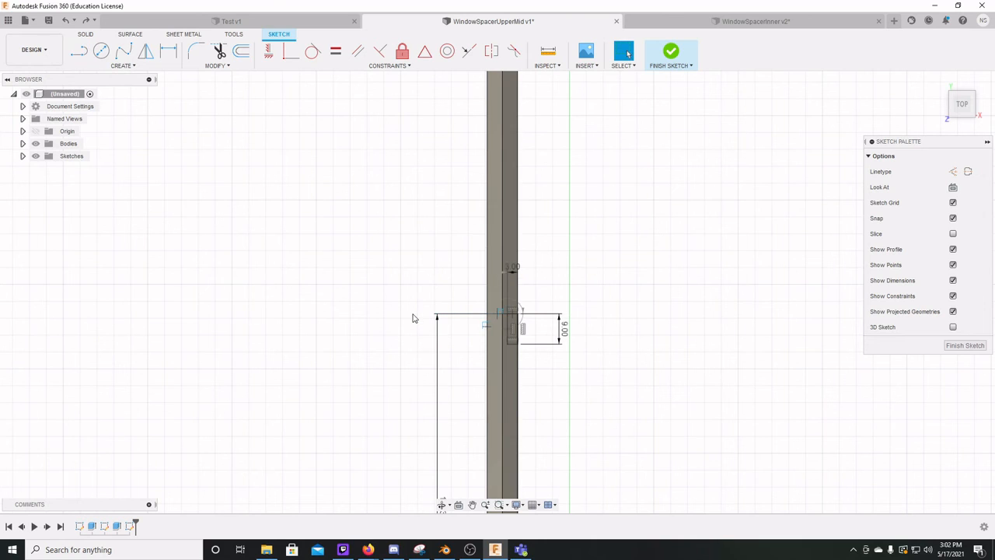
Draw a second 3 mm by 9 mm rectangle on the base, along the opposite long edge and level with the first.
left_click(118, 65)
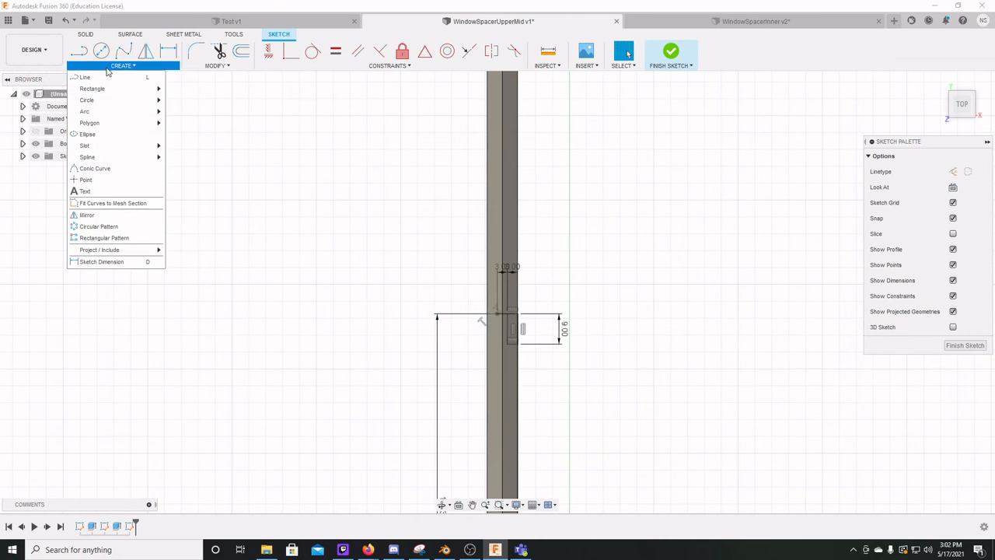
mouse_move(156, 91)
left_click(191, 89)
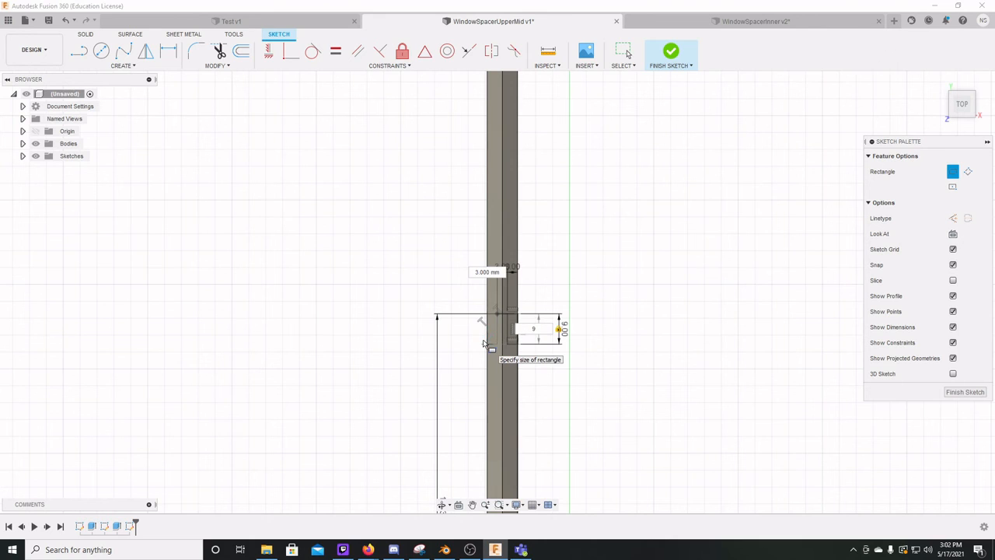
key("Return")
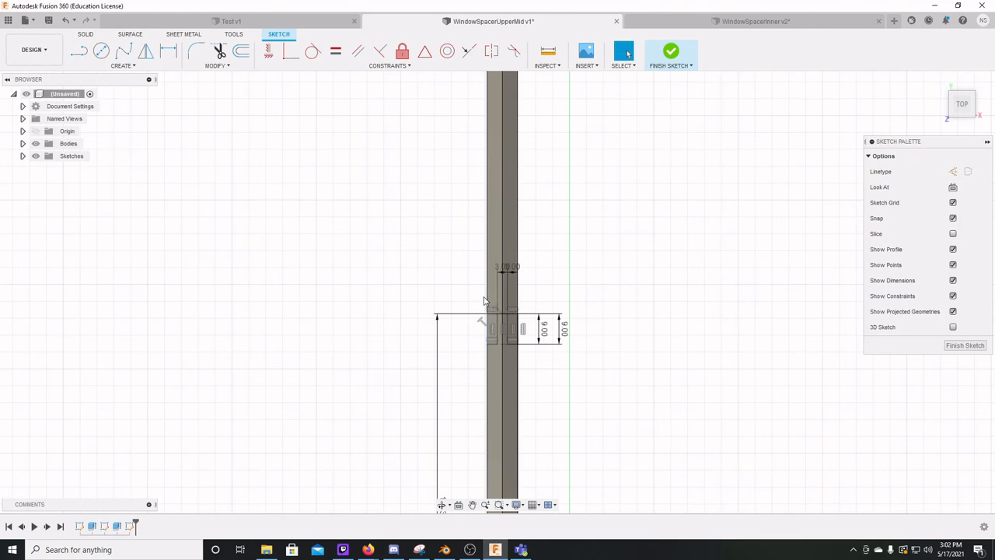
Extrude both 3 mm by 9 mm rectangles as a cut through the rail to form opposite side notches, and inspect them.
middle_click_drag(487, 354, 503, 341, "shift")
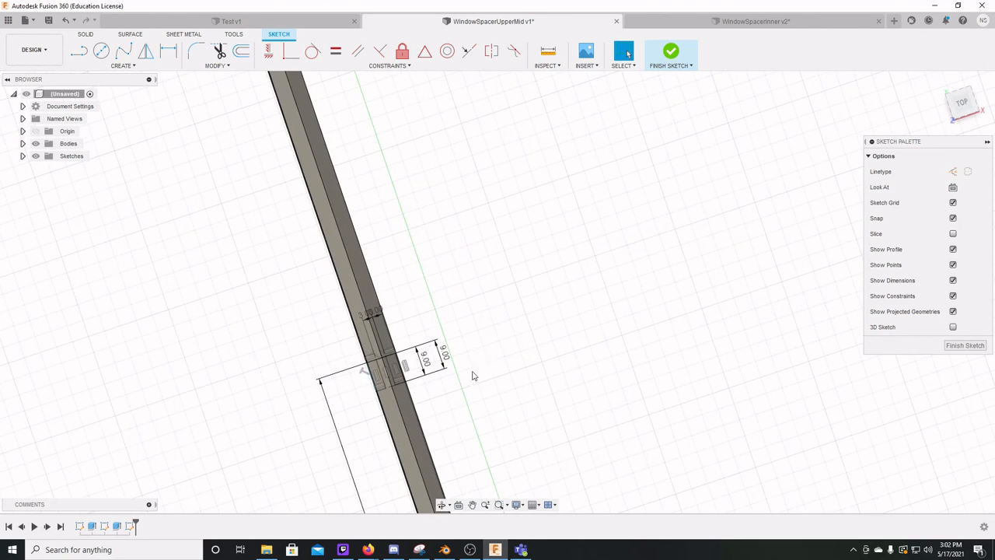
left_click(974, 104)
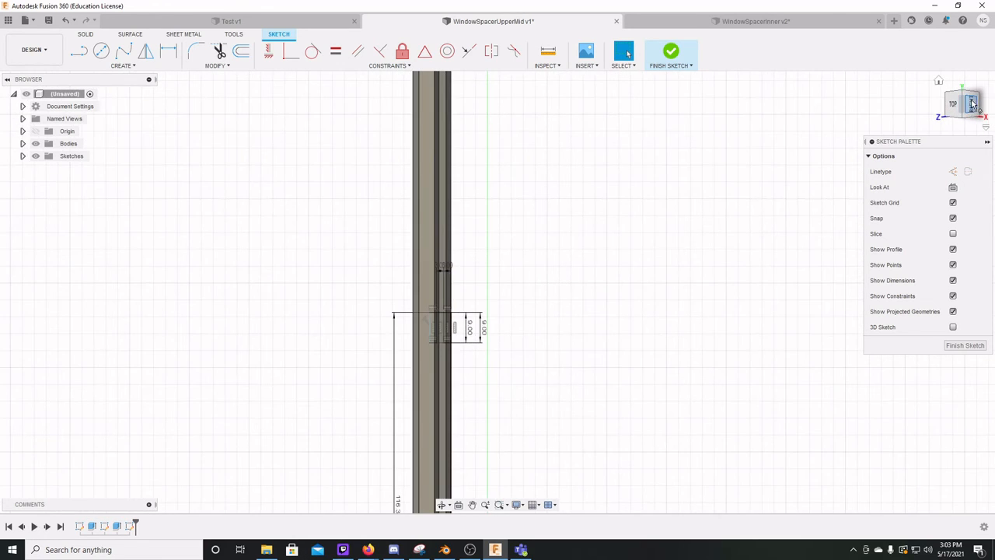
left_click(979, 109)
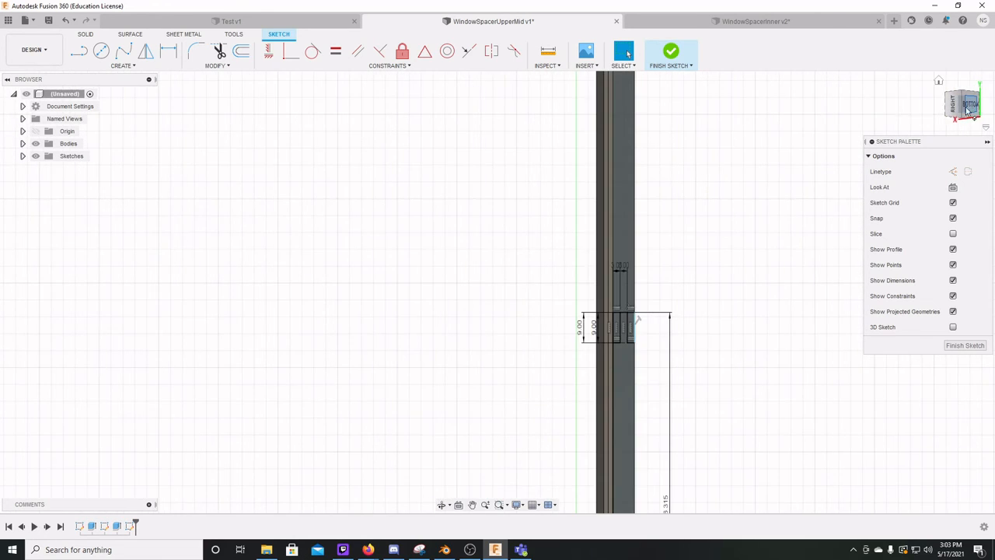
left_click(972, 106)
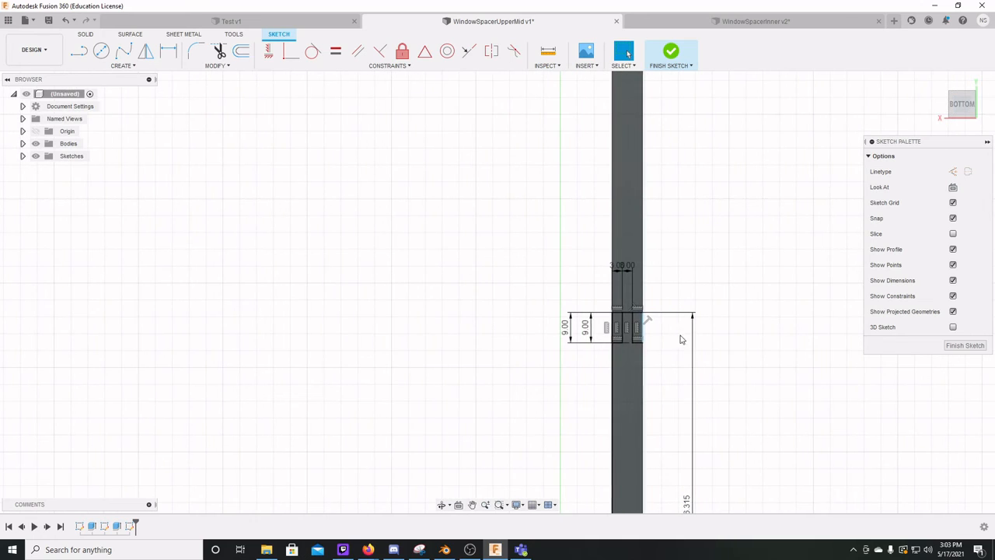
left_click(636, 322)
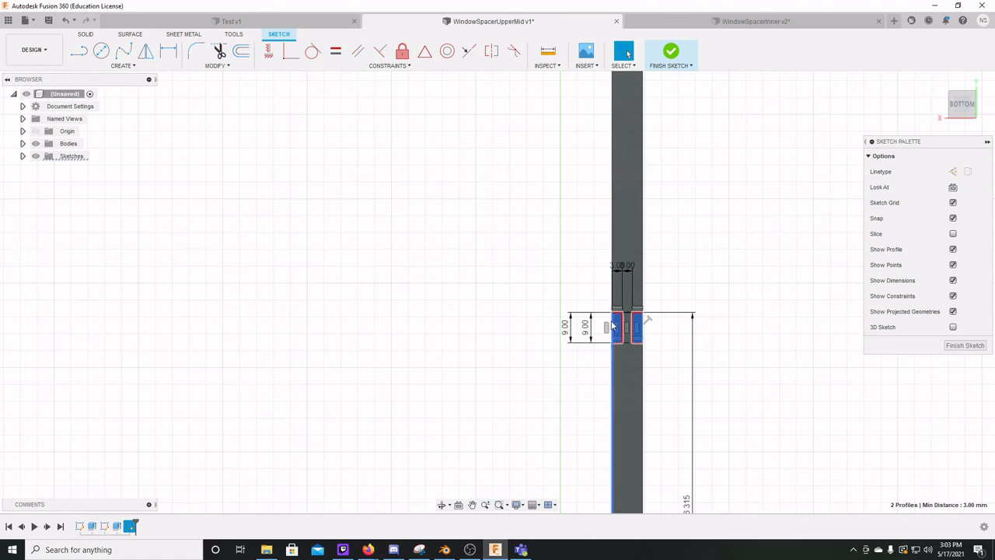
key("e")
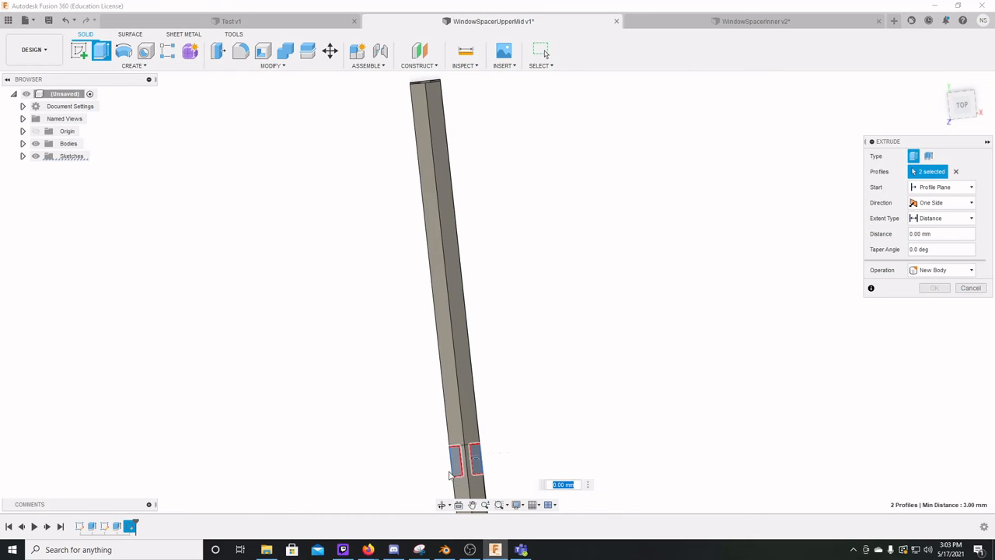
middle_click_drag(449, 475, 466, 460, "shift")
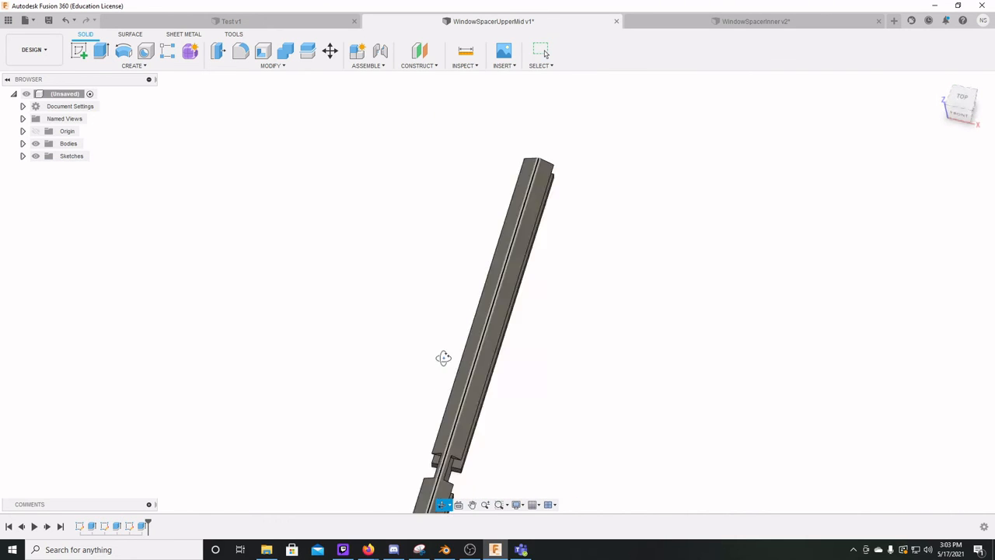
middle_click_drag(443, 358, 379, 415, "shift")
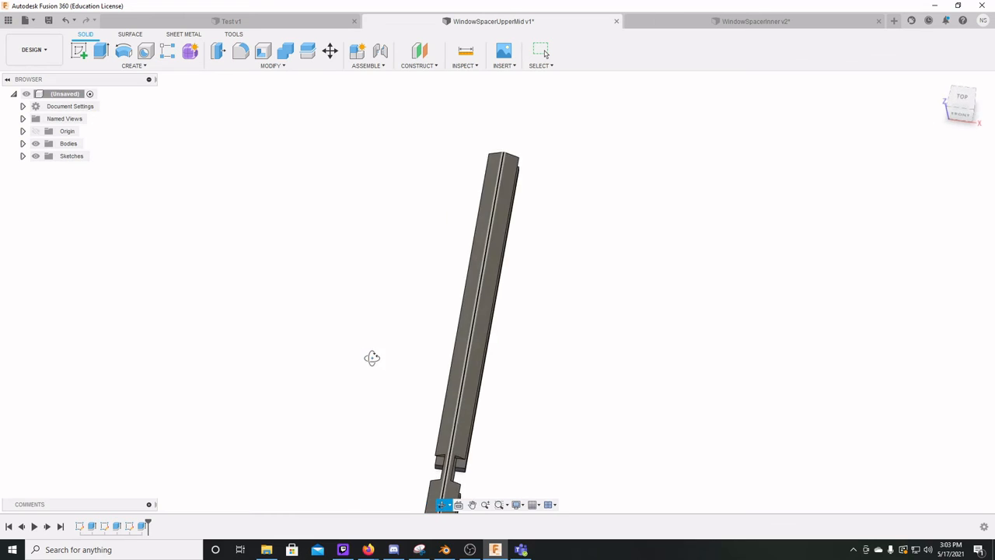
middle_click_drag(371, 357, 361, 419, "shift")
middle_click_drag(342, 377, 436, 382, "shift")
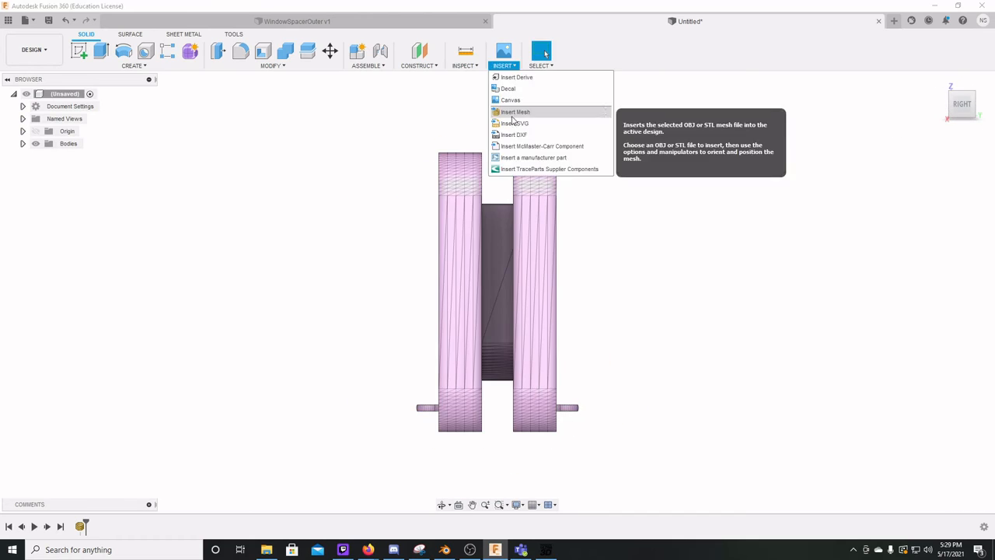
Insert a second mesh part into the cat door assembly and adjust its sideways offset within the narrow central gap.
left_click(513, 111)
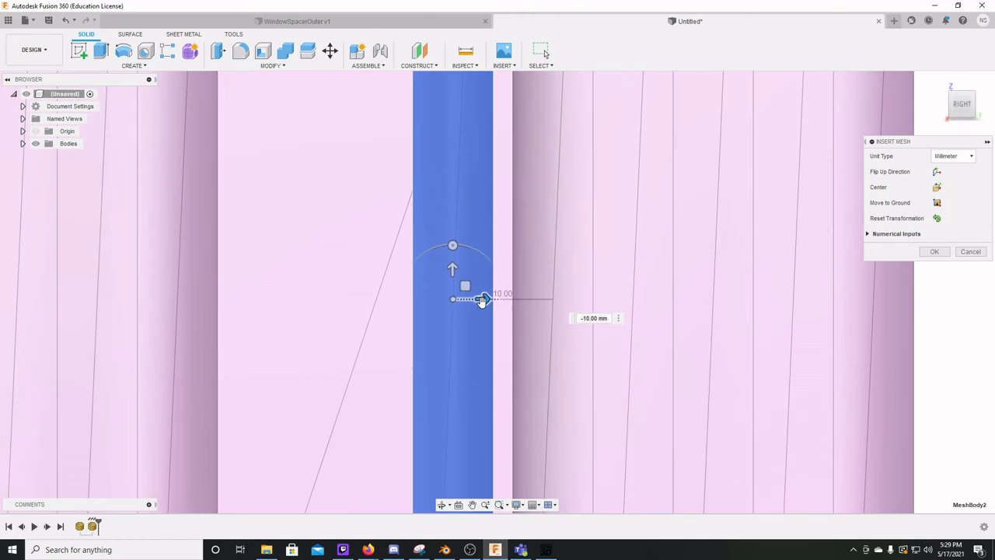
type("7")
key("BackSpace")
type("8")
key("Right")
type("9")
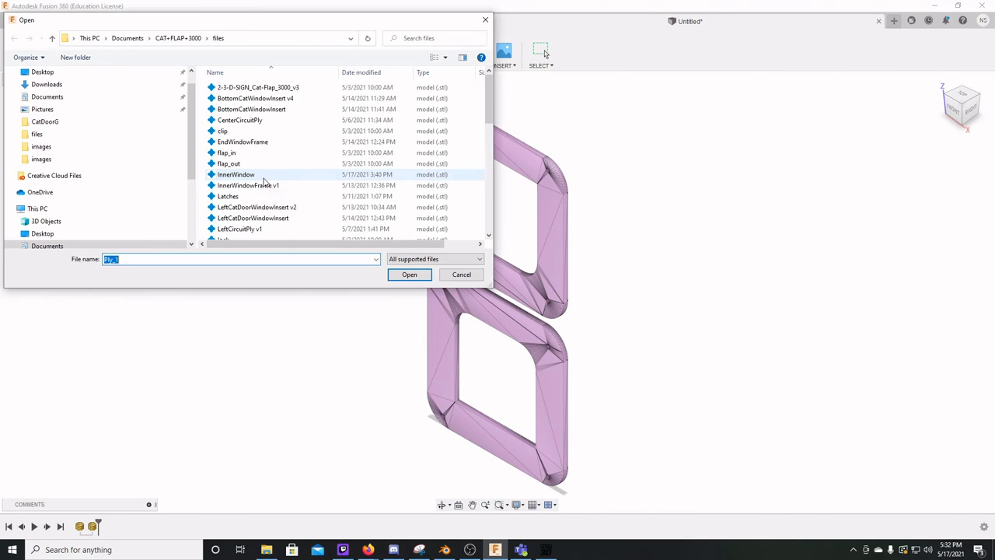
Insert the BottomCatWindowInsert v4 mesh in millimetres and raise it 276 mm to sit against the underside of the door.
scroll(264, 182, "down", 5)
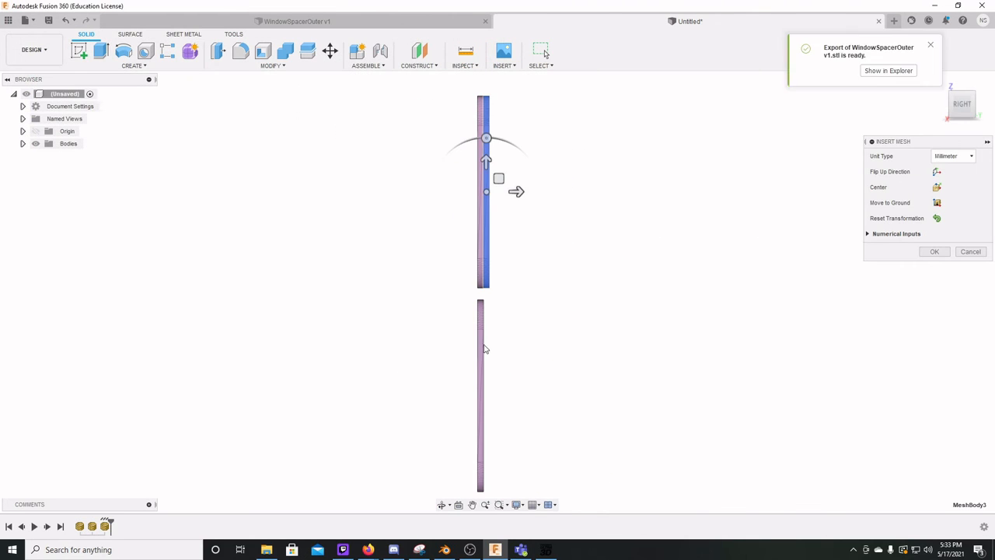
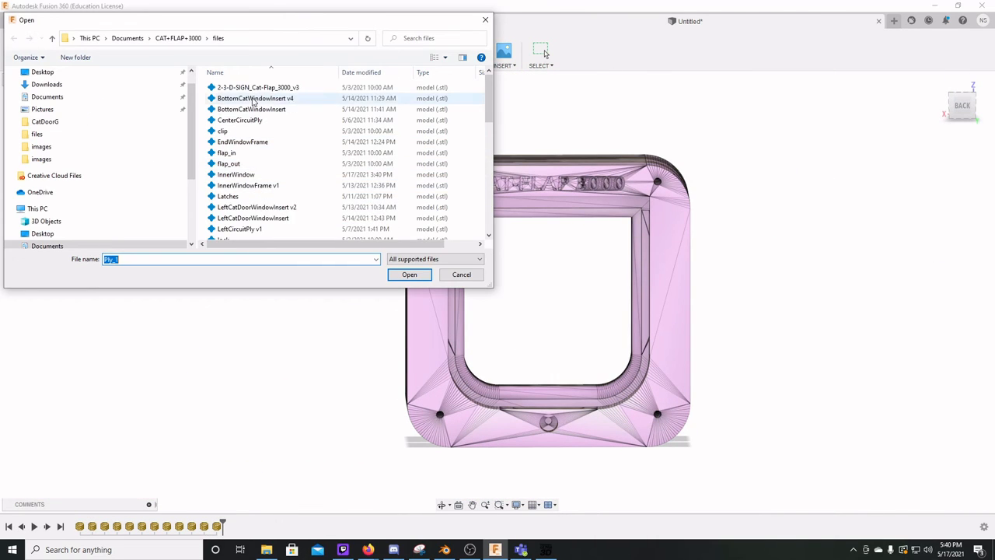
double_click(252, 101)
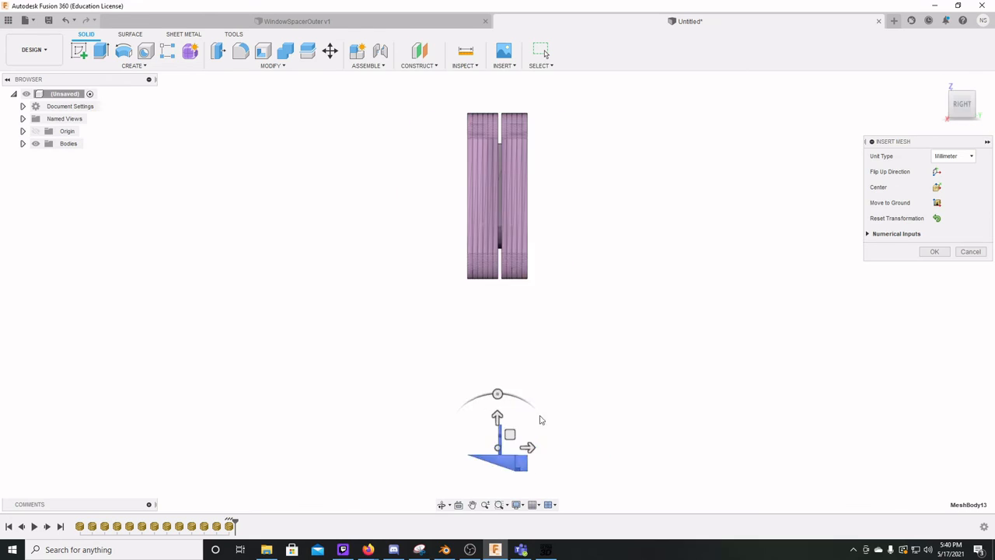
left_click_drag(497, 417, 498, 241)
scroll(497, 270, "up", 8)
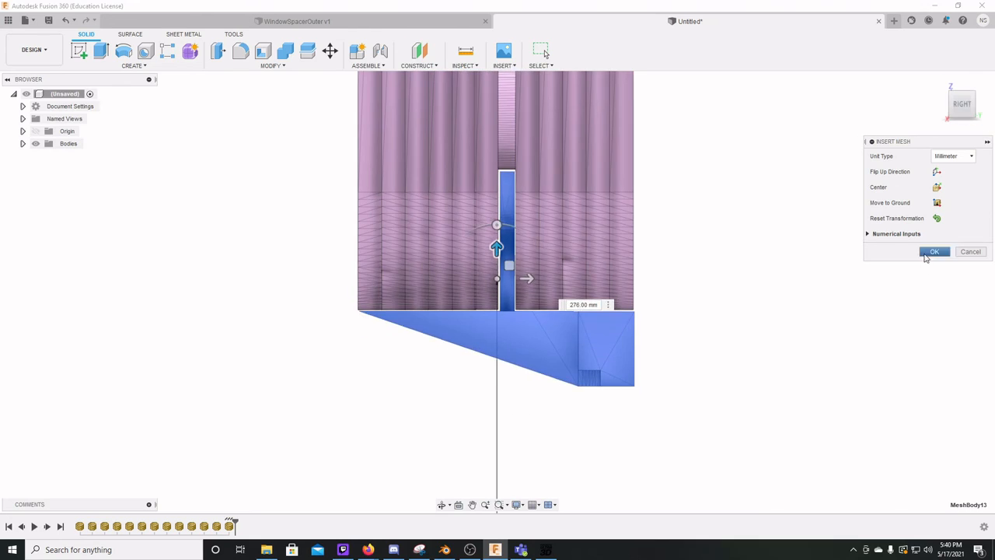
left_click(926, 258)
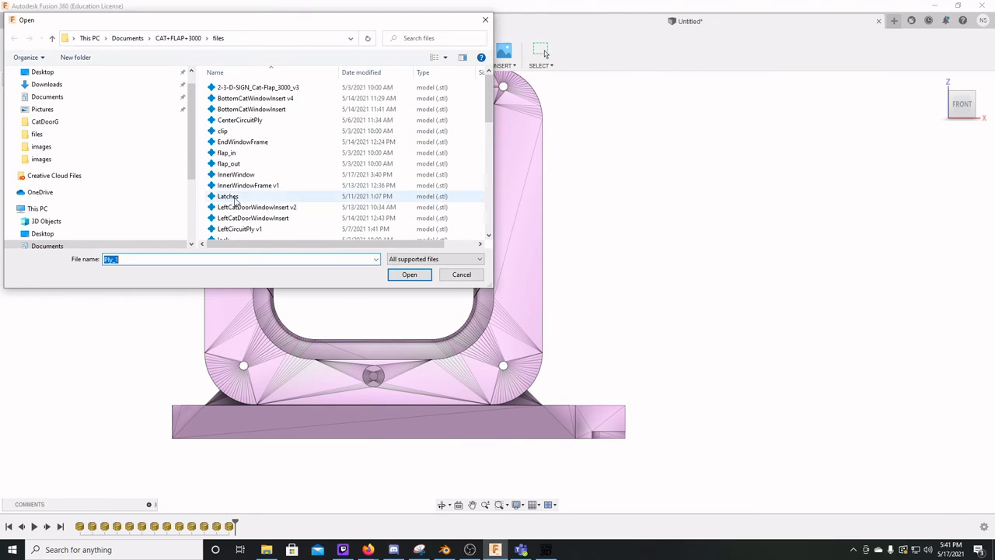
Insert the left, right and top cat door window insert meshes around the door frame.
double_click(235, 201)
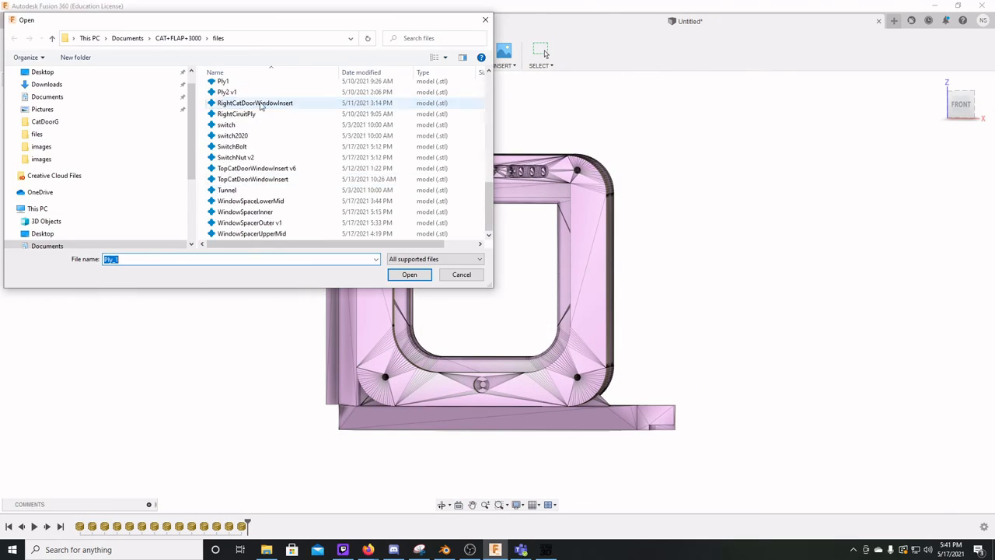
double_click(262, 107)
middle_click_drag(706, 259, 710, 255, "shift")
left_click_drag(637, 280, 634, 281)
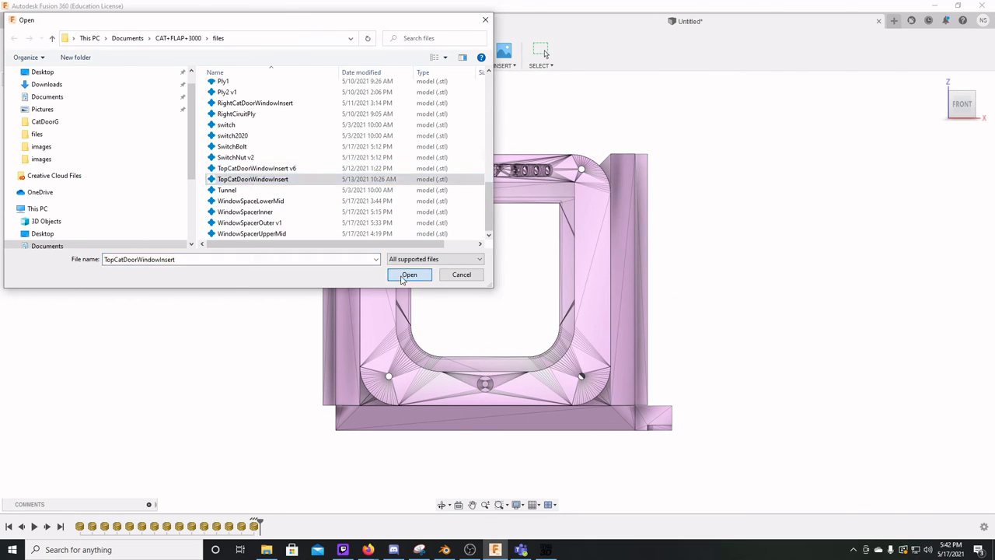
left_click(409, 275)
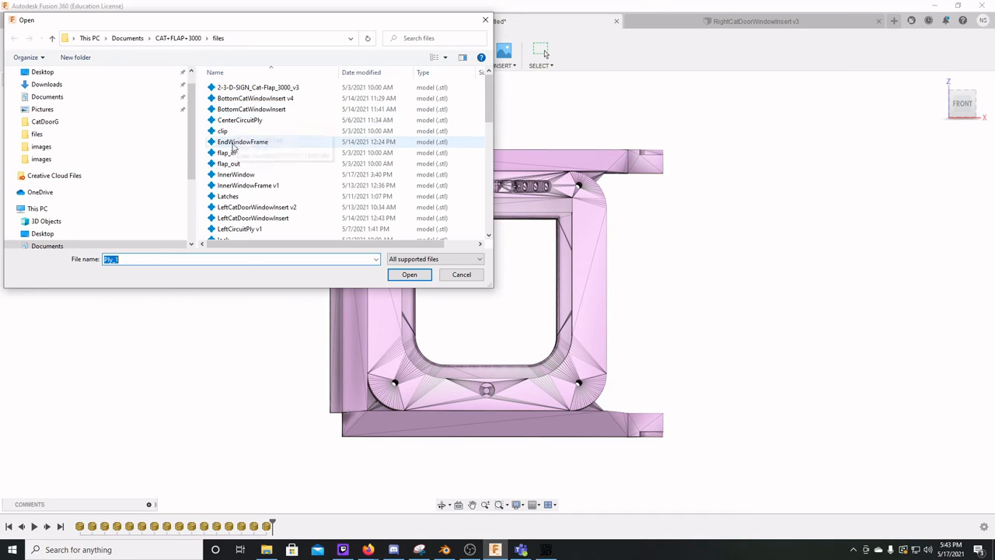
Insert another window mesh beside the door and set its sideways offset to -2.7 mm between the neighbouring walls.
left_click(409, 274)
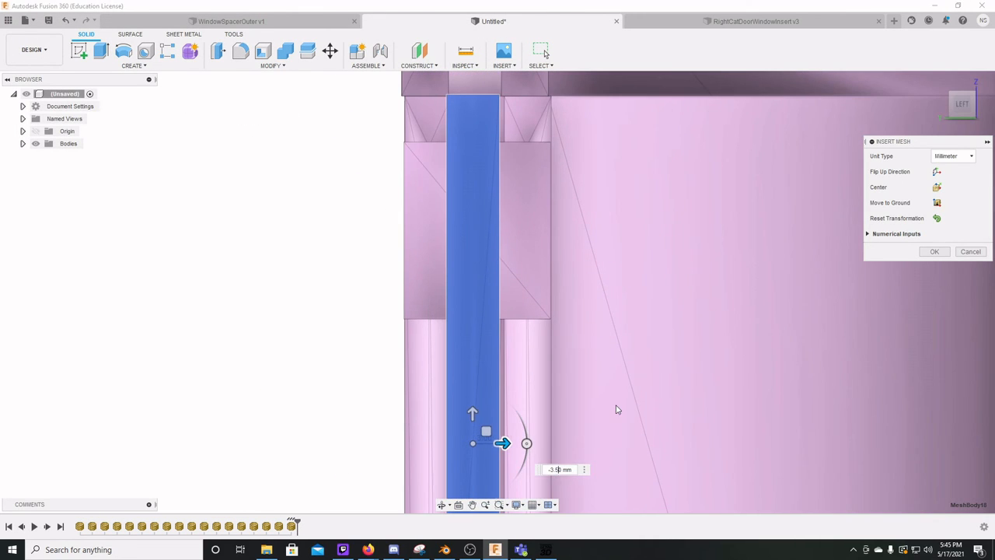
scroll(482, 241, "up", 5)
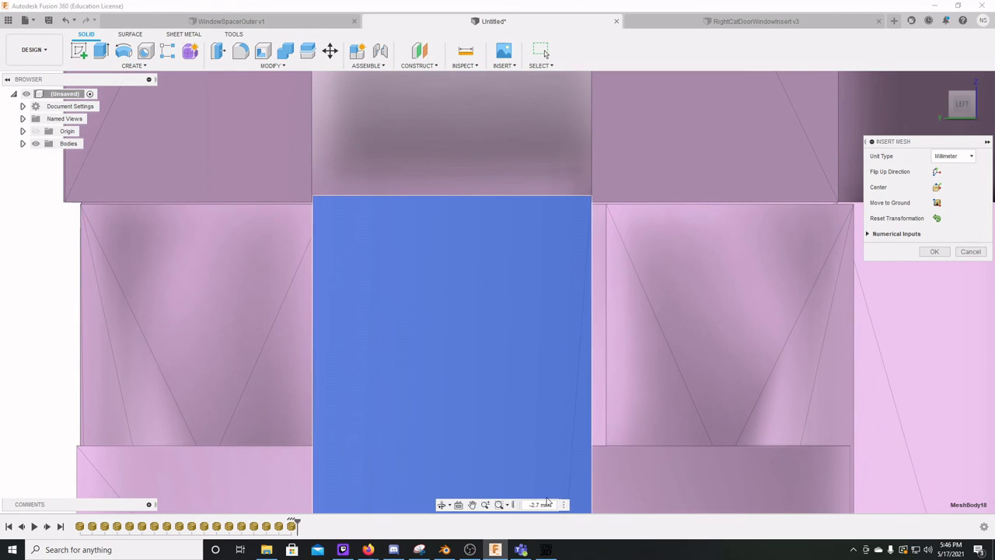
scroll(475, 374, "down", 3)
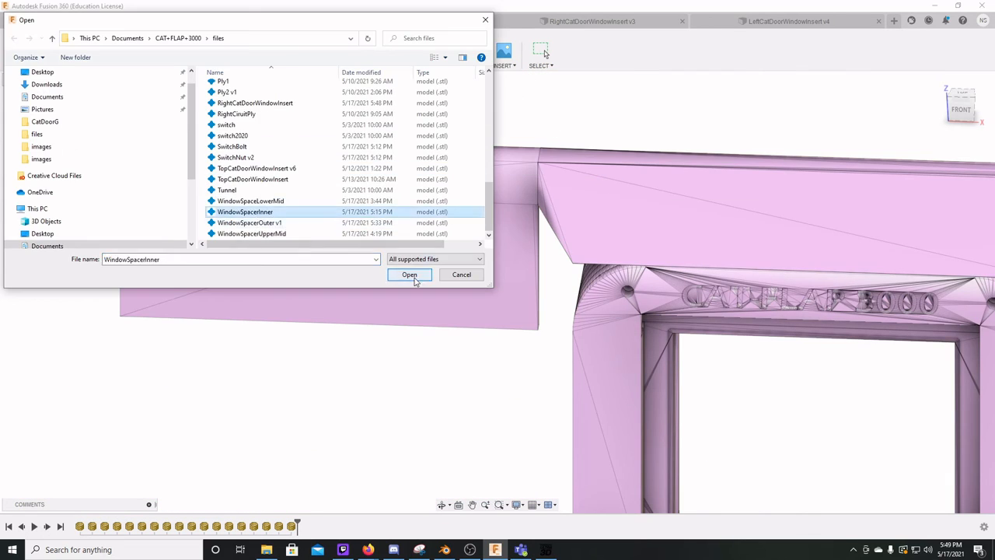
Insert the WindowSpacerInner mesh, and shift the window mesh below the spacer 0.5 mm sideways.
left_click(410, 274)
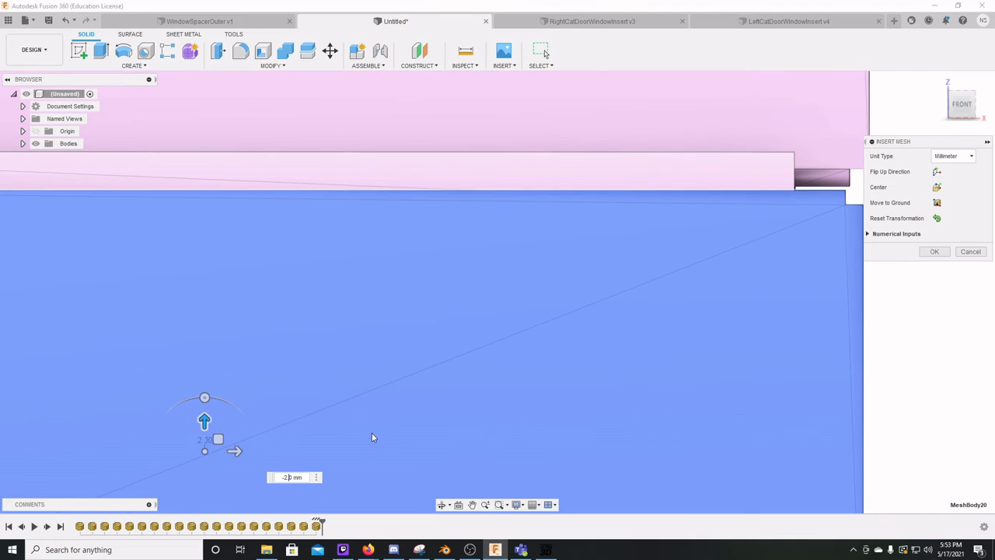
left_click(238, 450)
type("0.5")
key("Return")
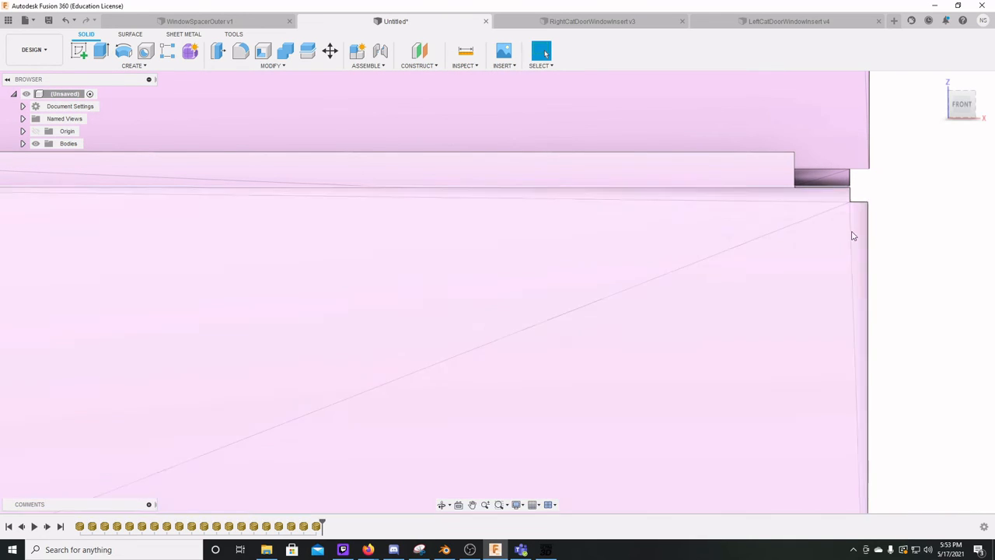
Insert the next window part mesh and set its offset to -90.685 mm to align it with the parts above.
scroll(852, 235, "down", 6)
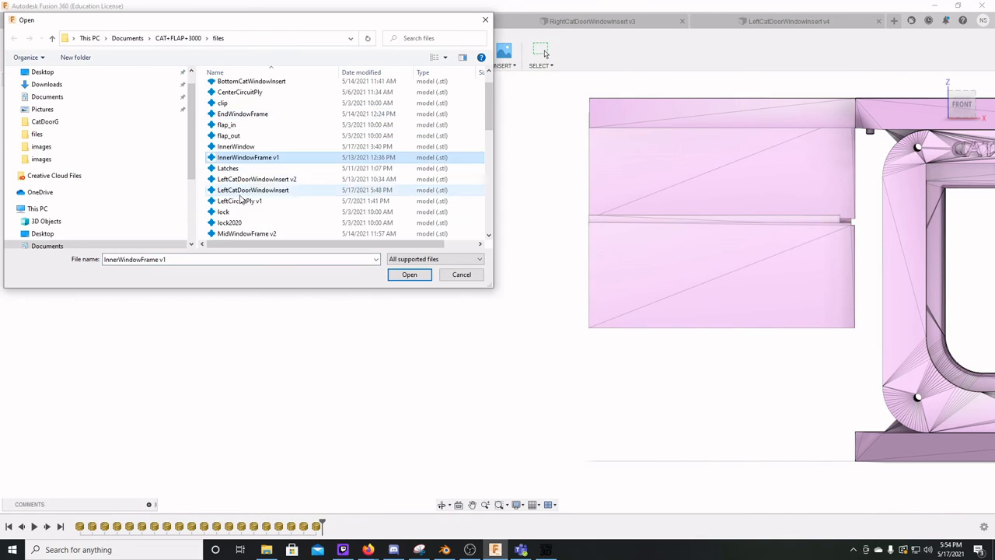
left_click(409, 275)
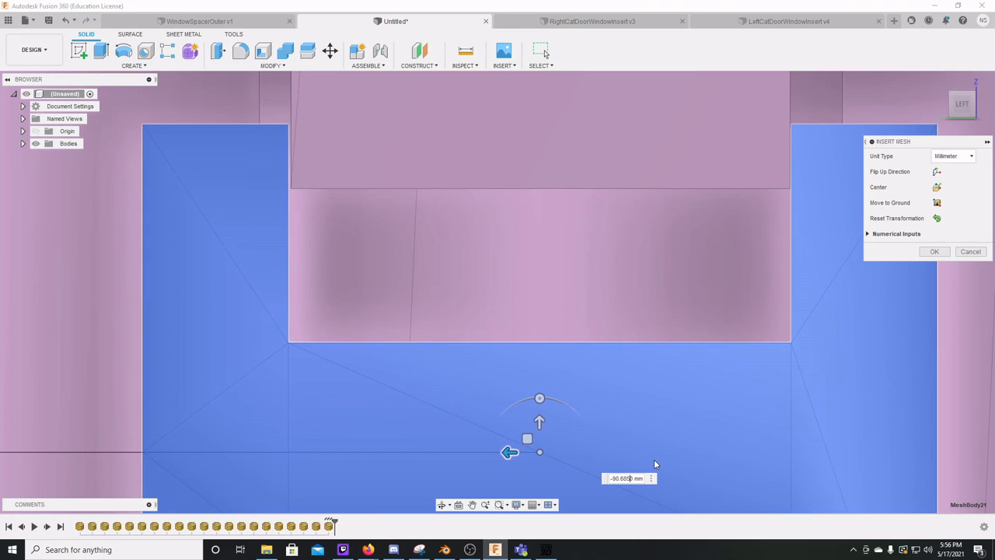
middle_click_drag(582, 422, 581, 278)
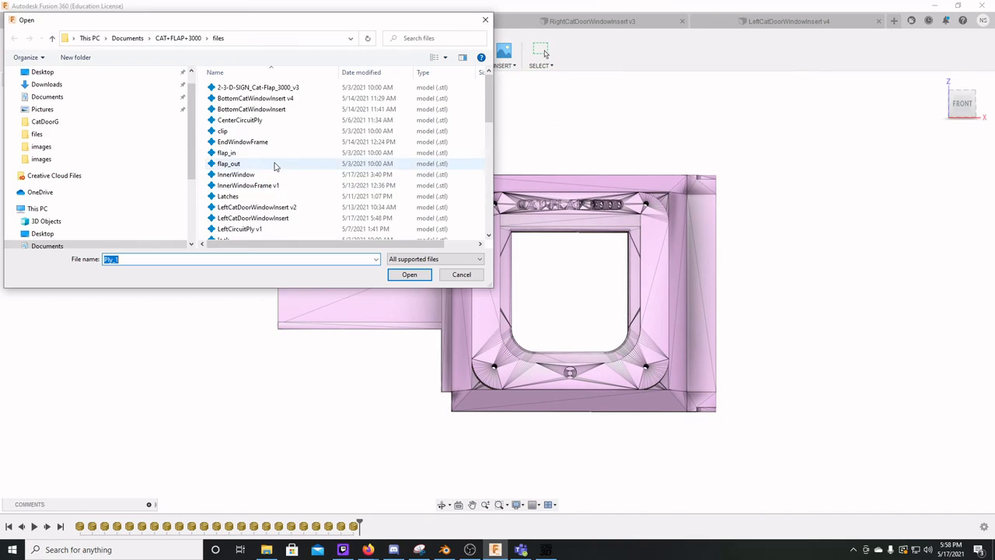
Insert the latch mesh and place it at the door frame's upper corner, offset 150 mm upward and 2 mm sideways.
scroll(274, 166, "down", 1)
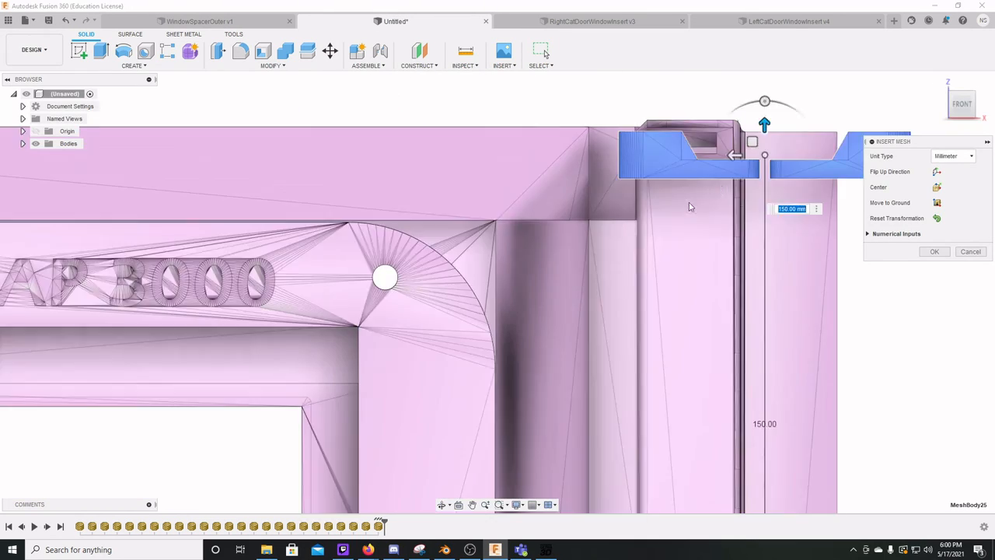
middle_click_drag(690, 207, 701, 234, "shift")
scroll(757, 179, "up", 3)
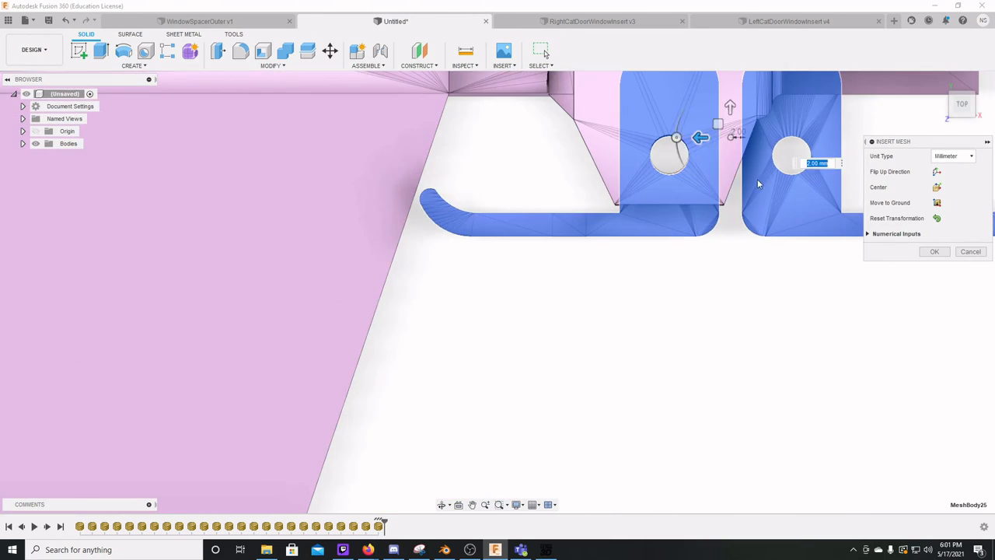
middle_click_drag(757, 179, 703, 345, "shift")
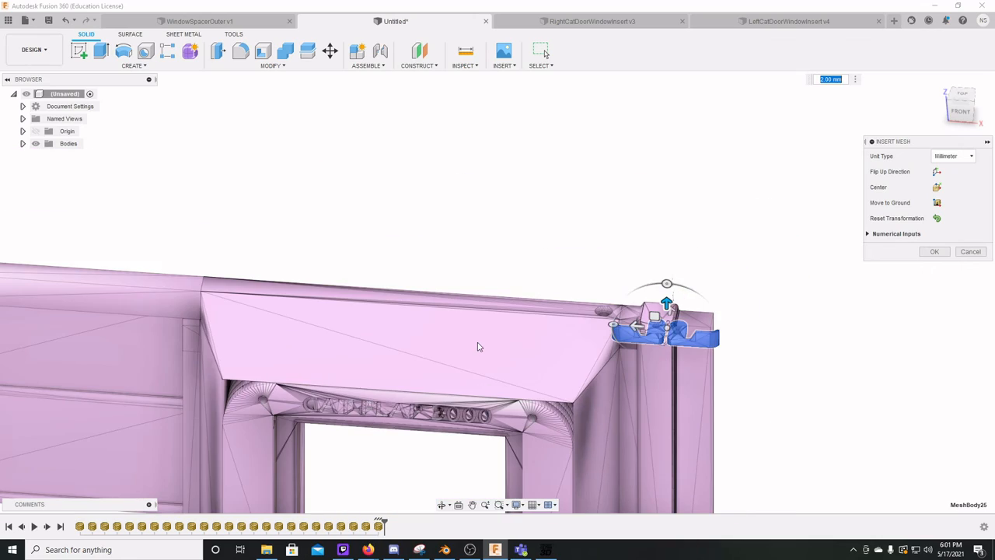
middle_click_drag(478, 347, 397, 393)
left_click(934, 251)
Insert another InnerWindow mesh and raise it about 40 mm beneath the two existing window panels.
scroll(413, 200, "up", 2)
scroll(413, 201, "up", 3)
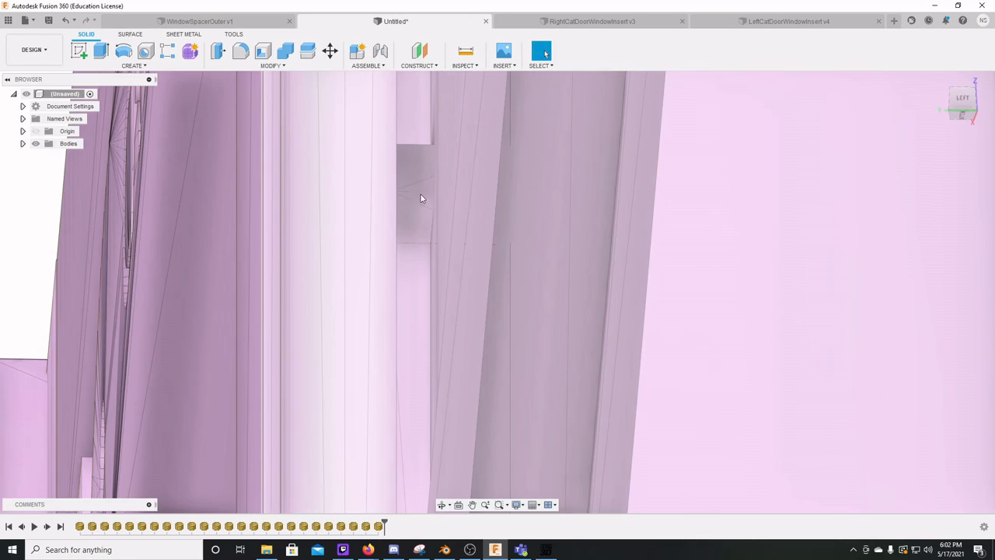
middle_click_drag(419, 216, 504, 471)
scroll(560, 244, "down", 5)
mouse_move(560, 244)
middle_mouse_down("shift")
mouse_move(638, 355)
mouse_move(544, 241)
middle_mouse_up("shift")
left_click(509, 156)
left_click(244, 174)
left_click(409, 275)
left_click(957, 107)
scroll(350, 349, "up", 5)
left_click_drag(351, 412, 351, 349)
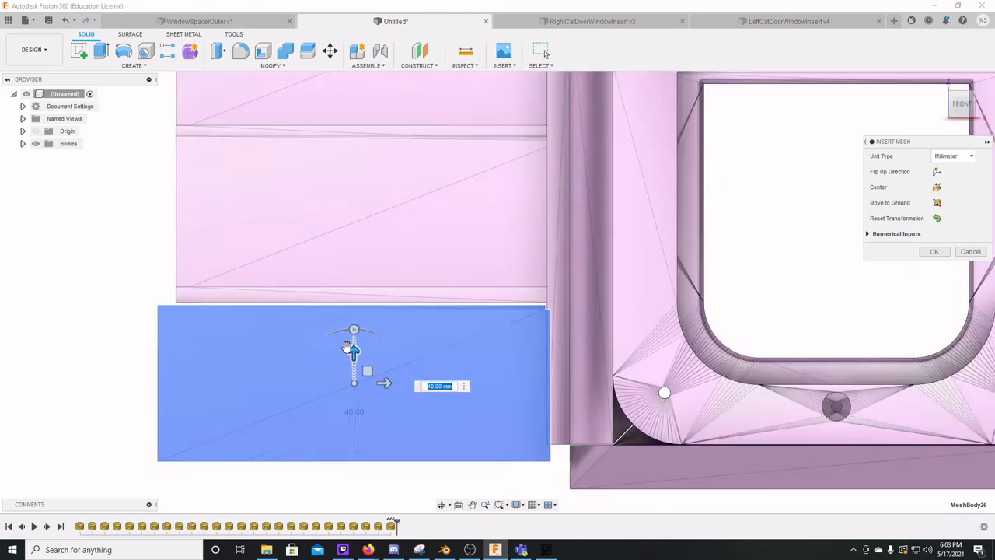
Fit the third InnerWindow mesh against its neighbours with a 44 mm upward offset and an 11 mm sideways offset.
scroll(221, 390, "up", 3)
left_click_drag(474, 343, 474, 327)
middle_click_drag(871, 392, 583, 339, "shift")
left_click(962, 104)
scroll(485, 120, "up", 3)
left_click_drag(474, 433, 474, 441)
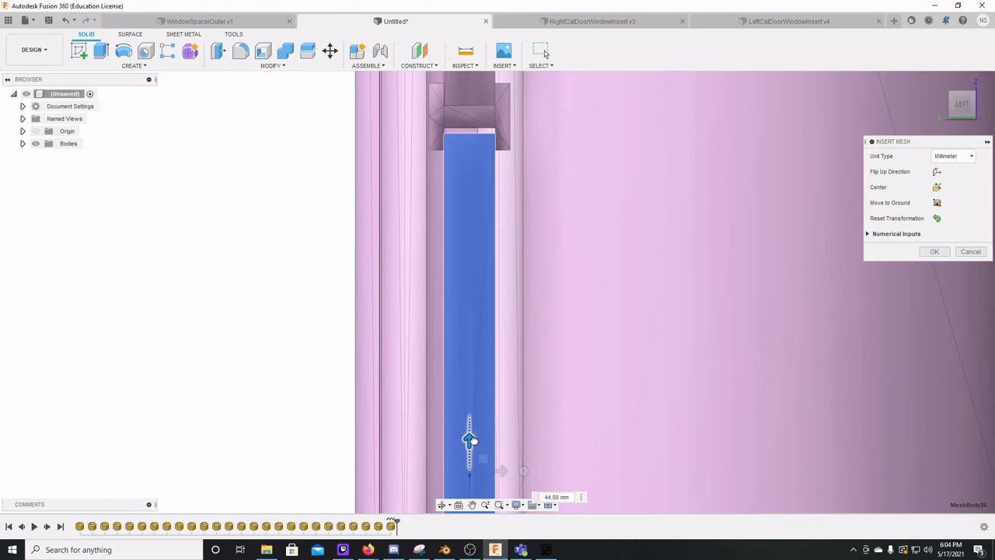
middle_click_drag(626, 392, 435, 373, "shift")
left_click(962, 104)
left_click(335, 419)
middle_click_drag(389, 408, 338, 419)
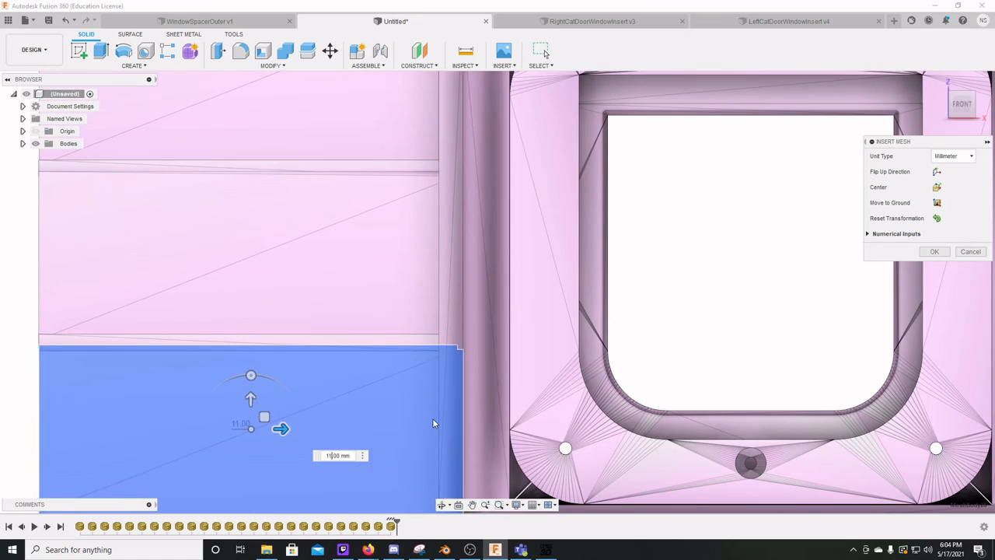
key("Return")
Insert the channel-shaped window frame rail mesh and lower it beneath the lowest window panel.
middle_click_drag(488, 365, 590, 311)
left_click(504, 65)
left_click(516, 112)
left_click(244, 174)
left_click(409, 275)
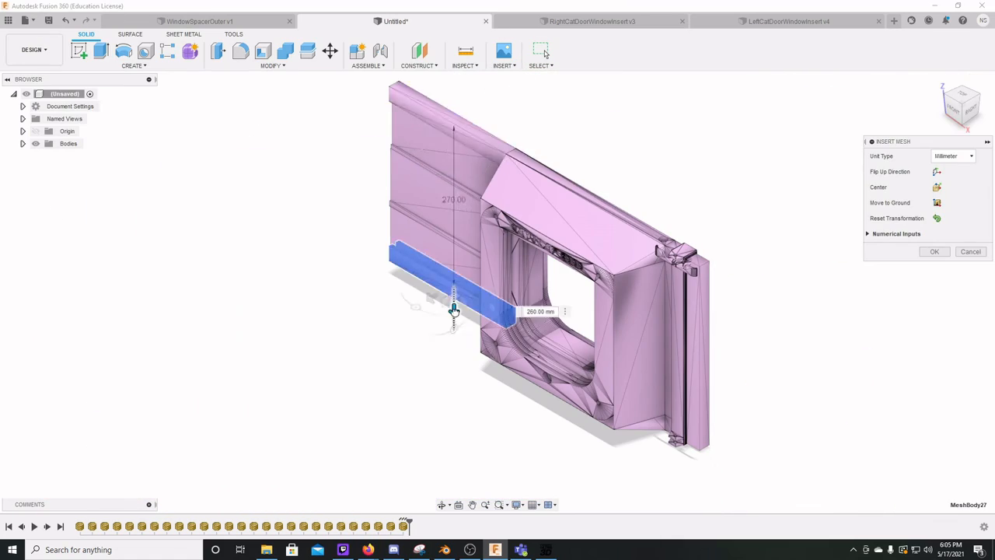
left_click_drag(454, 311, 454, 315)
middle_click_drag(454, 315, 591, 327, "shift")
left_click(962, 104)
scroll(507, 389, "up", 6)
left_click_drag(506, 429, 506, 406)
Line up the lower frame rail with the window panel in depth and set its downward offset to 4.5 mm.
middle_click_drag(506, 407, 435, 381, "shift")
left_click_drag(541, 398, 547, 398)
middle_click_drag(637, 380, 572, 386, "shift")
scroll(572, 386, "down", 3)
middle_click_drag(498, 404, 648, 305)
left_click_drag(5, 284, 4, 323)
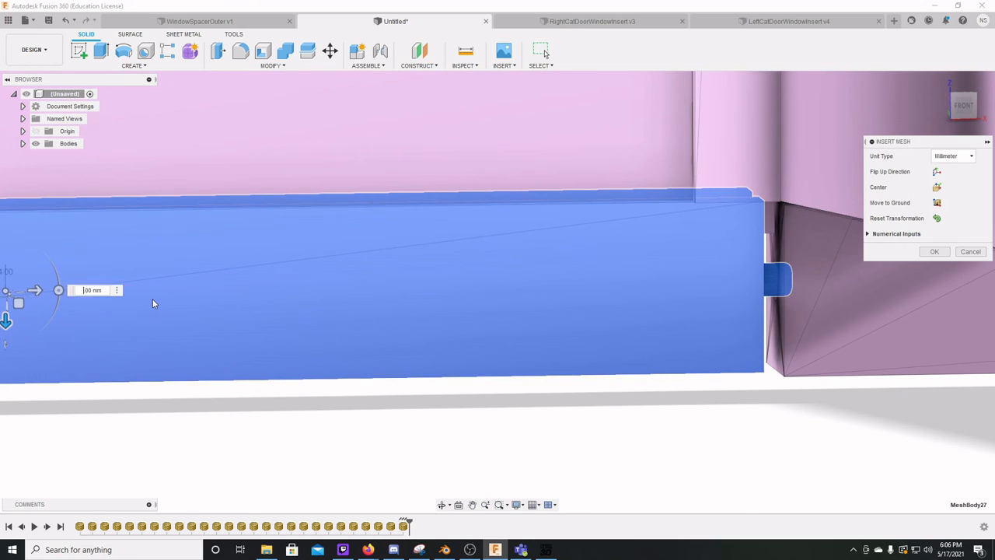
type("4.5")
middle_click_drag(404, 388, 544, 381, "shift")
left_click(962, 104)
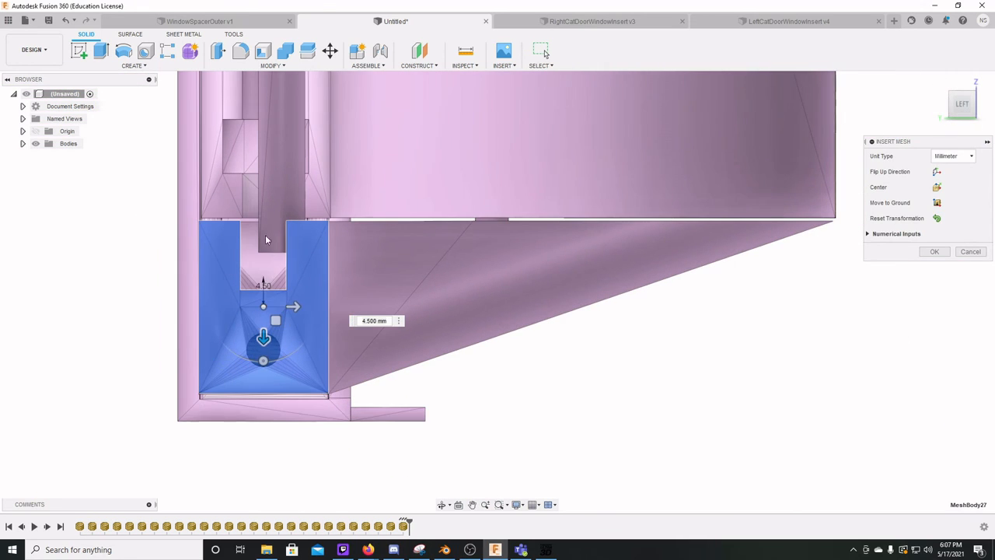
Measure the gap between the window panel's lower edge and the groove floor of the lower frame rail.
left_click(466, 77)
left_click(280, 306)
left_click(280, 254)
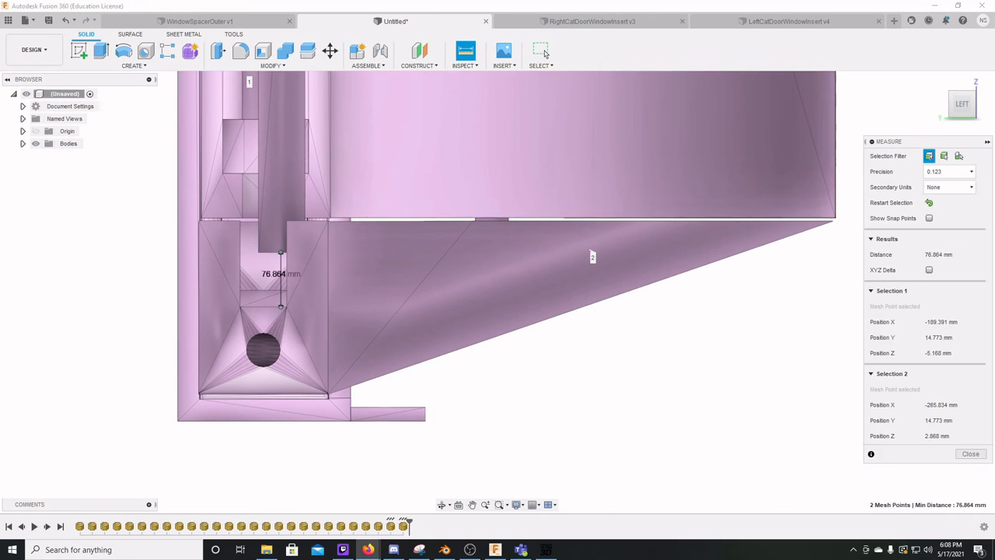
middle_click_drag(281, 311, 466, 331, "shift")
scroll(622, 328, "down", 3)
left_click(624, 295)
left_click(624, 330)
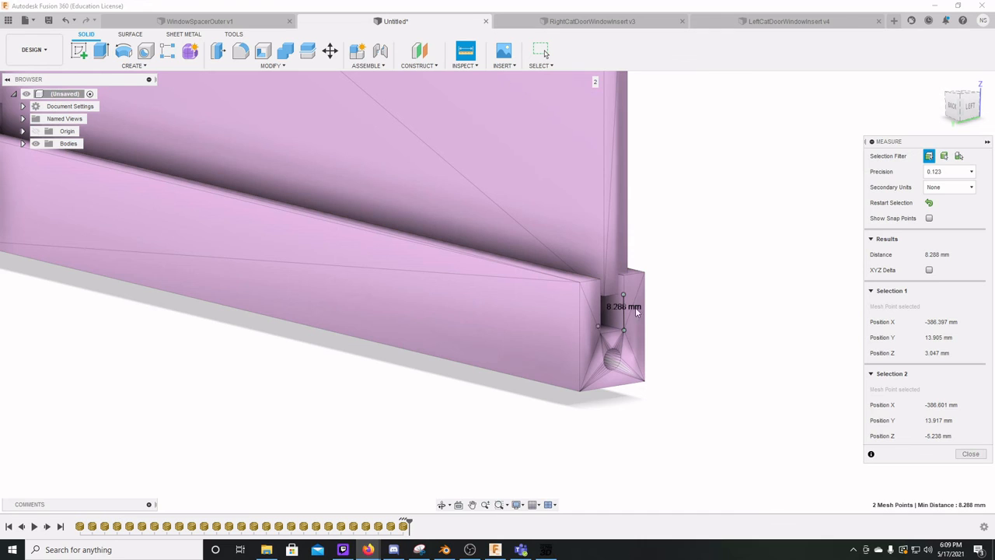
left_click(725, 332)
Insert the WindowSpacerUpperMid mesh and offset it about -420 mm sideways, beyond the window panels' outer edge.
middle_click_drag(724, 332, 531, 133, "shift")
scroll(664, 271, "down", 5)
left_click(504, 65)
left_click(517, 115)
scroll(236, 202, "down", 6)
scroll(238, 117, "down", 6)
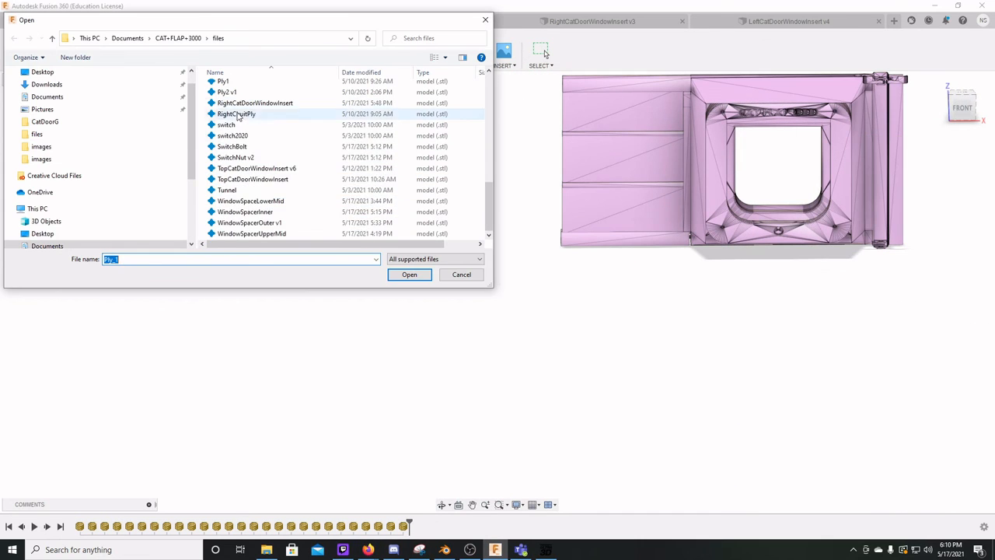
double_click(251, 233)
left_click_drag(553, 360, 542, 424)
left_click(961, 109)
left_click_drag(570, 386, 304, 386)
middle_click_drag(304, 386, 274, 333, "shift")
scroll(274, 332, "up", 5)
left_click(962, 123)
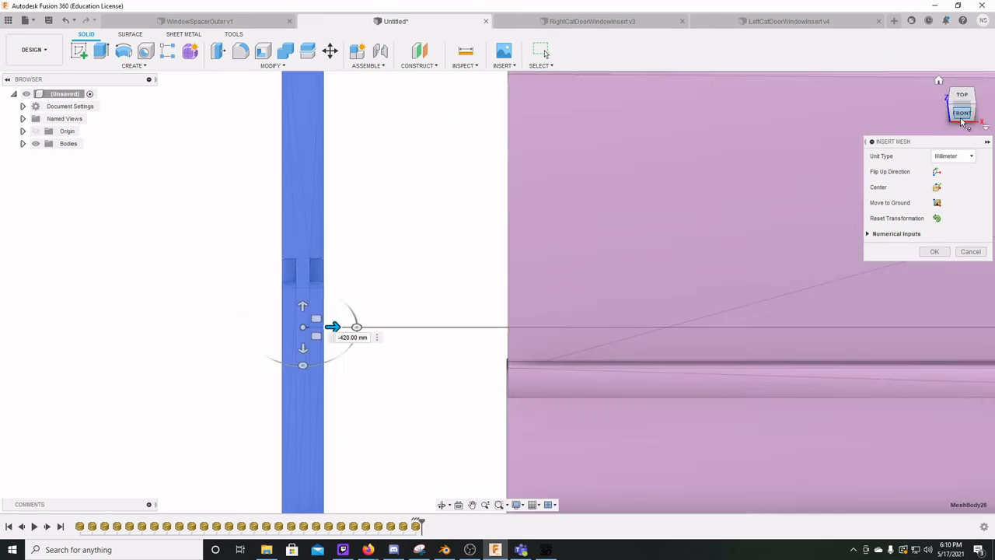
Bring the spacer mesh over to the panels' outer edge and set its depth offset to -0.4 mm.
left_click(962, 94)
left_click_drag(303, 176, 302, 354)
middle_click_drag(302, 354, 364, 159)
left_click_drag(365, 160, 365, 321)
left_click_drag(394, 352, 560, 352)
scroll(575, 420, "up", 6)
left_click_drag(455, 275, 456, 286)
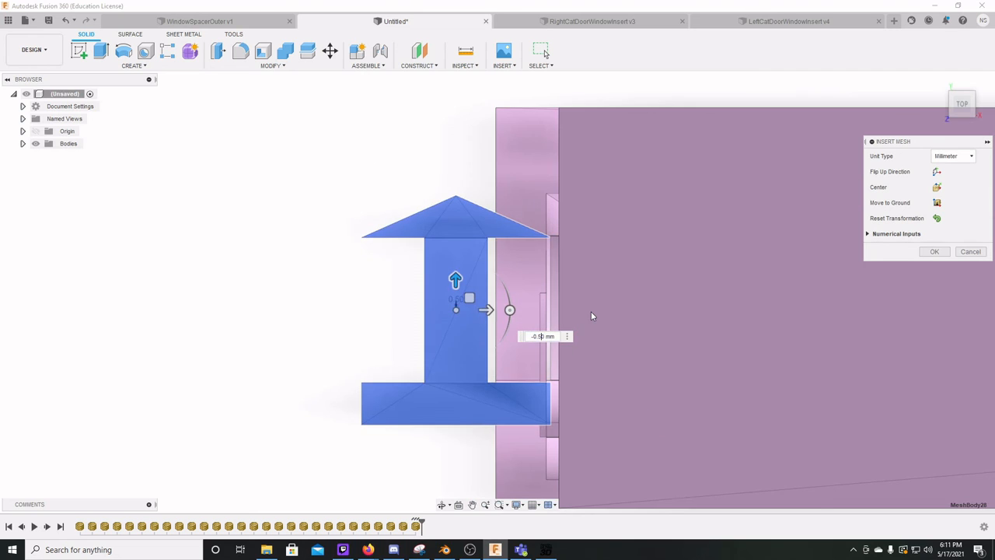
key("BackSpace")
type(".")
key("Delete")
type("4")
scroll(520, 278, "up", 5)
scroll(506, 125, "down", 5)
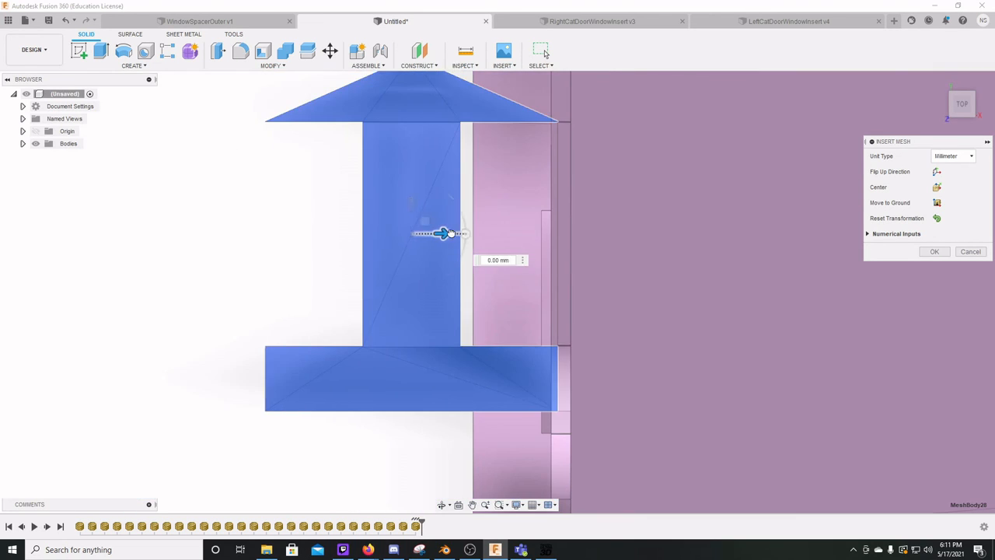
Lower the spacer mesh along the window panels and shift it sideways until its groove meets their outer edges.
left_click_drag(443, 232, 457, 232)
middle_click_drag(480, 335, 472, 278, "shift")
left_click(961, 113)
scroll(474, 280, "down", 10)
left_click_drag(477, 319, 478, 393)
scroll(513, 330, "up", 5)
scroll(391, 444, "up", 5)
left_click_drag(395, 408, 407, 409)
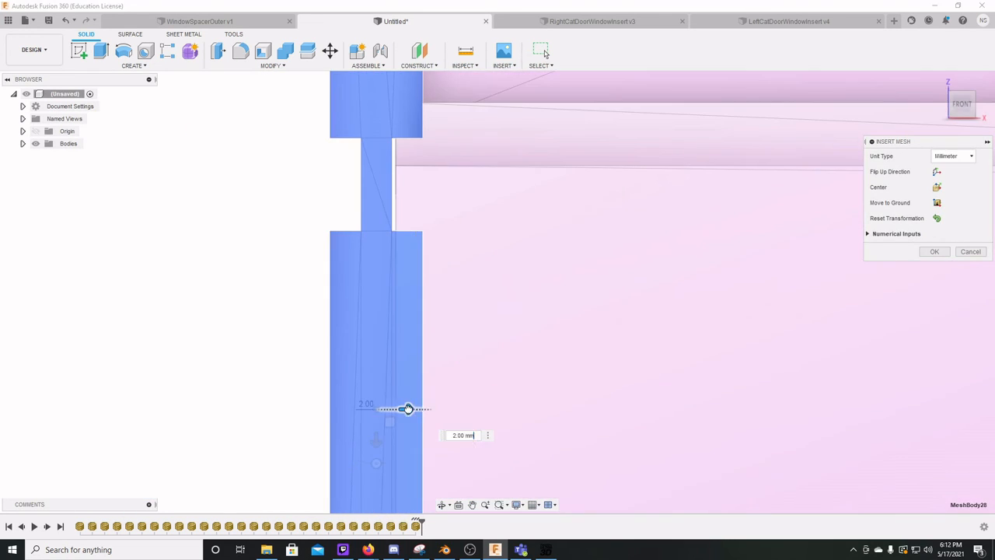
scroll(408, 404, "up", 2)
left_click(446, 449)
key("BackSpace")
type("3")
Fine-tune the spacer mesh's height and sideways position so its notch sits at the joint between the window panels, and accept the insertion.
scroll(368, 457, "down", 2)
scroll(369, 435, "down", 5)
left_click_drag(371, 437, 371, 422)
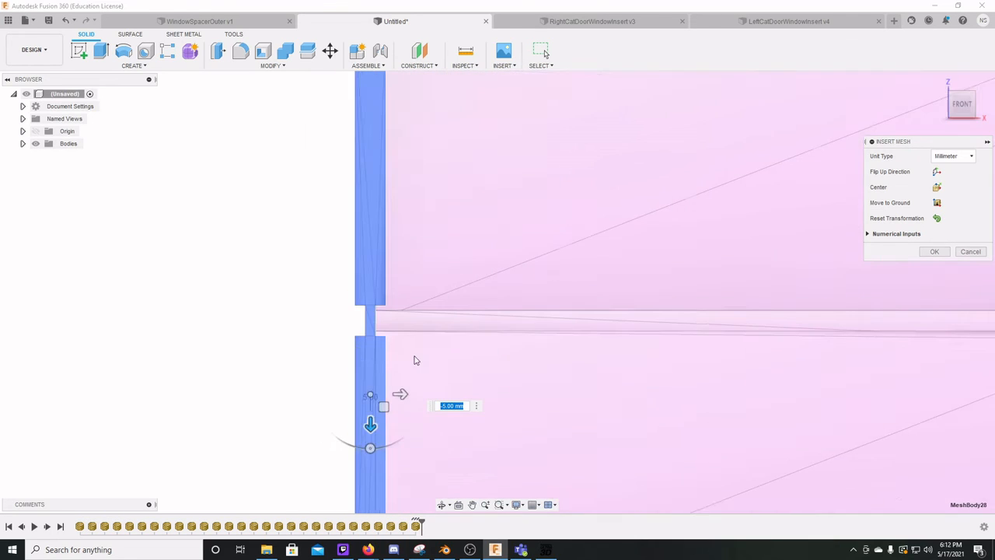
middle_click_drag(415, 360, 409, 116)
left_click_drag(390, 148, 394, 149)
left_click_drag(364, 185, 364, 196)
middle_click_drag(342, 256, 436, 341, "shift")
left_click(935, 251)
Move the middle window panel body in depth to line it up with the spacer's groove.
key("m")
left_click(436, 341)
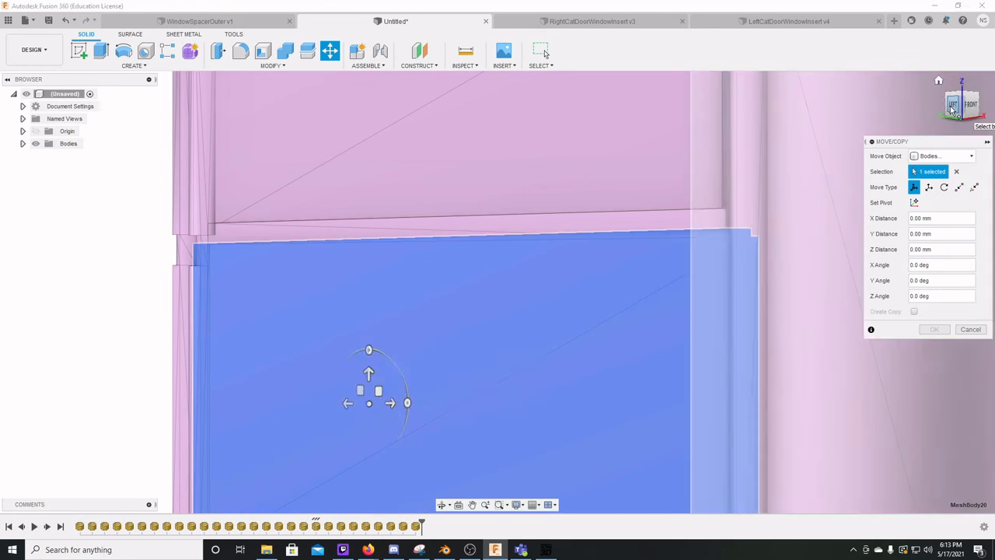
left_click(953, 105)
left_click_drag(378, 404, 361, 403)
left_click(475, 430)
key("BackSpace")
type("5.")
key("Return")
Insert the short window spacer mesh and offset it about -400 mm sideways, past the window panels' outer edge.
middle_click_drag(646, 362, 435, 373, "shift")
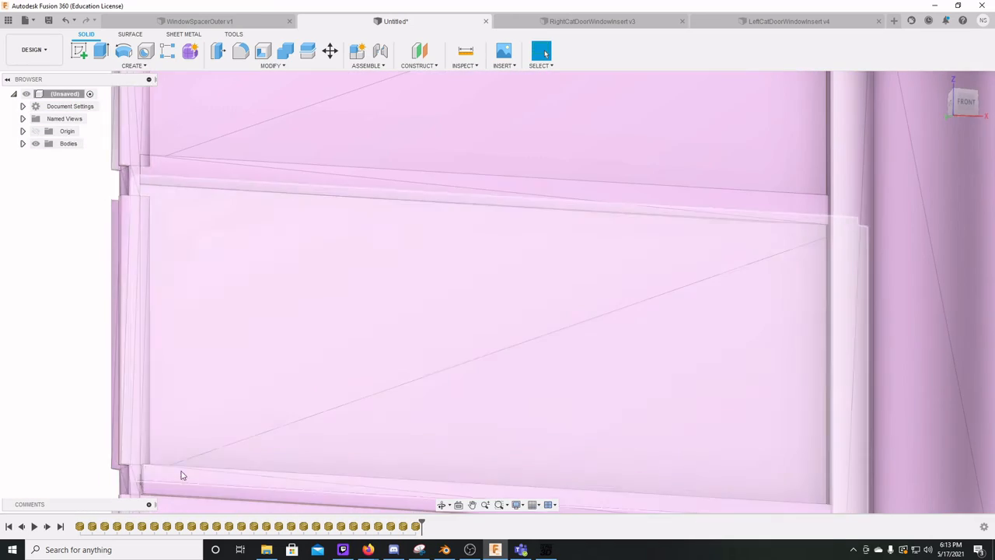
scroll(235, 377, "down", 3)
middle_click_drag(275, 337, 439, 189)
left_click(503, 65)
left_click(523, 116)
scroll(246, 233, "down", 5)
double_click(246, 234)
left_click_drag(545, 315, 275, 298)
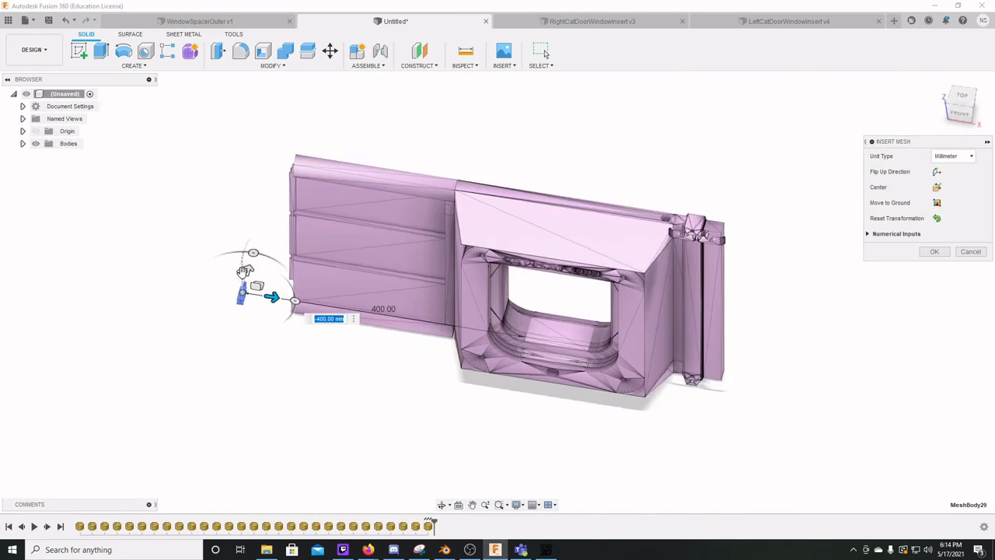
middle_click_drag(497, 210, 436, 238, "shift")
left_click(960, 105)
Seat the short spacer mesh on the lowest panel's outer edge, lowering it 10 mm and aligning its depth.
scroll(295, 342, "up", 5)
left_click_drag(239, 359, 360, 359)
scroll(355, 376, "up", 5)
left_click_drag(309, 327, 316, 326)
left_click_drag(285, 356, 285, 411)
scroll(278, 288, "down", 5)
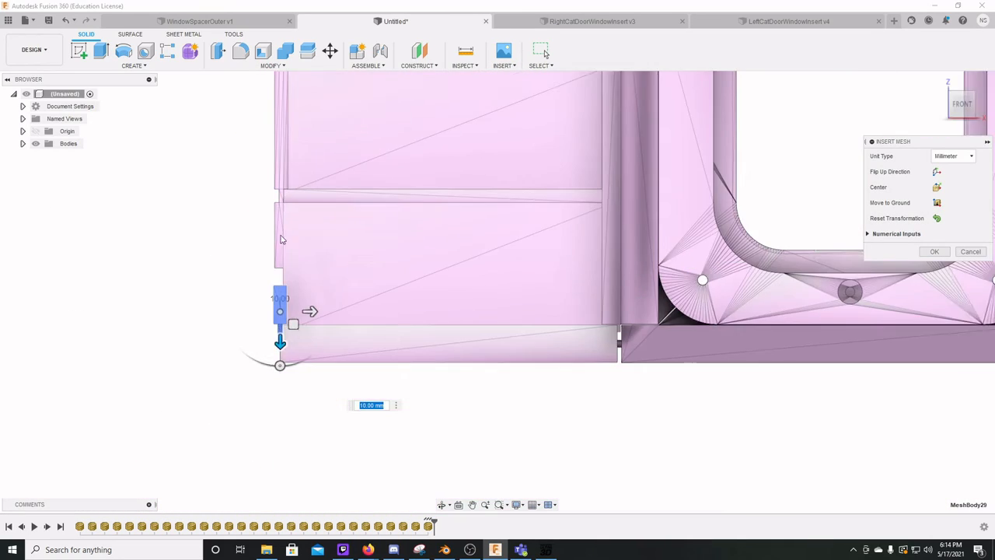
middle_click_drag(282, 238, 451, 257, "shift")
left_click_drag(364, 327, 327, 329)
left_click(934, 251)
Insert another channel-shaped frame rail mesh and shift it sideways against the outer end of the existing lower rail.
middle_click_drag(777, 303, 750, 361, "shift")
left_click(503, 65)
left_click(523, 114)
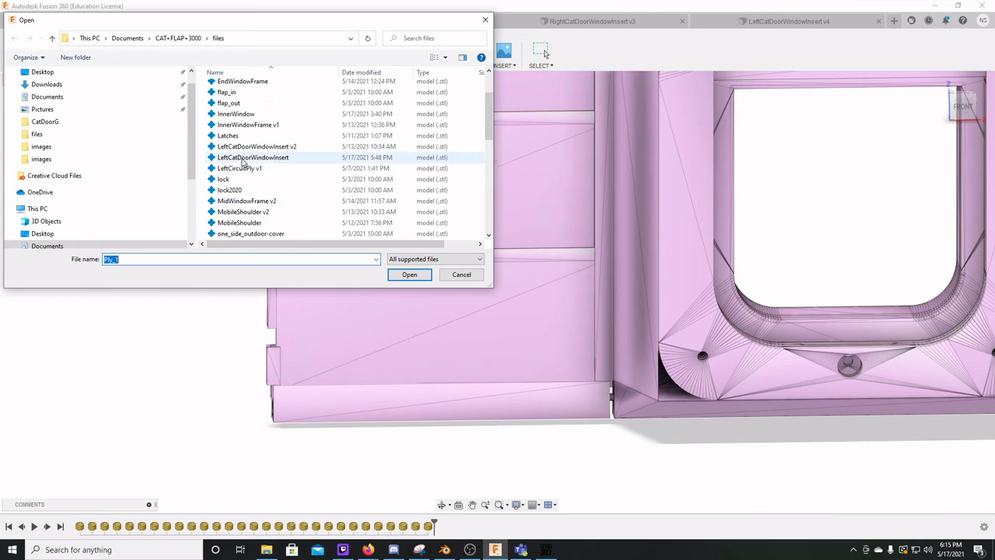
left_click(407, 276)
scroll(325, 290, "up", 5)
left_click_drag(198, 286, 288, 286)
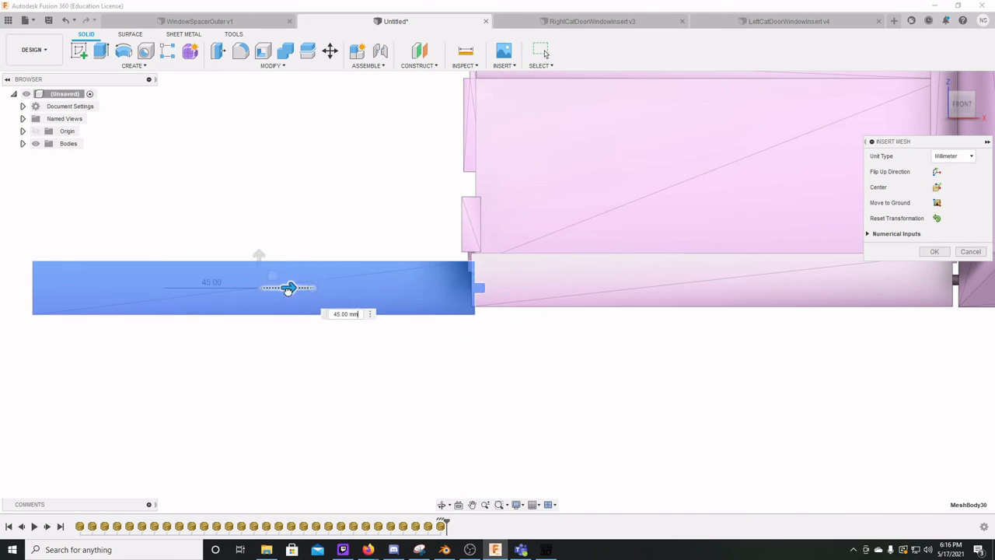
key("BackSpace")
type("1")
Set the second lower rail's upward offset to 3.6 mm, align it in depth with the first rail and accept the insertion.
left_click_drag(255, 257, 254, 245)
key("BackSpace")
type("5")
left_click(936, 104)
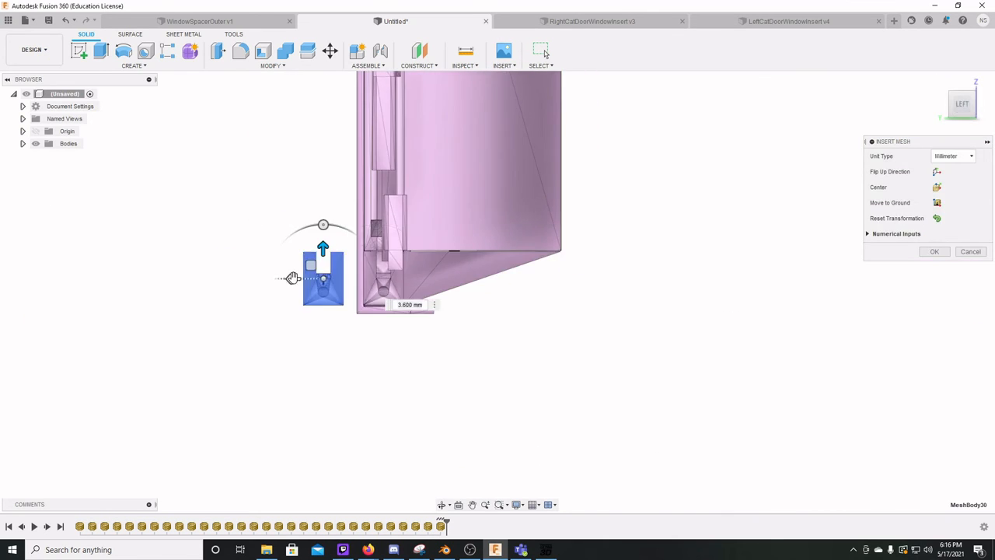
left_click(986, 103)
middle_click_drag(466, 125, 584, 309)
middle_click_drag(379, 363, 464, 235)
left_click(935, 252)
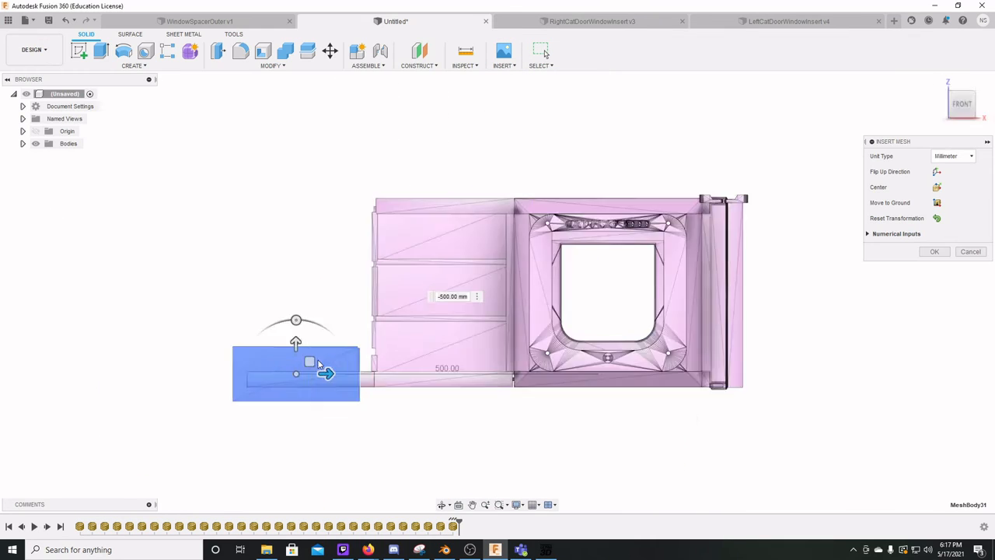
Offset the newly inserted outer window panel mesh 22 mm sideways and 1.6 mm upward above the second lower rail.
scroll(360, 269, "up", 3)
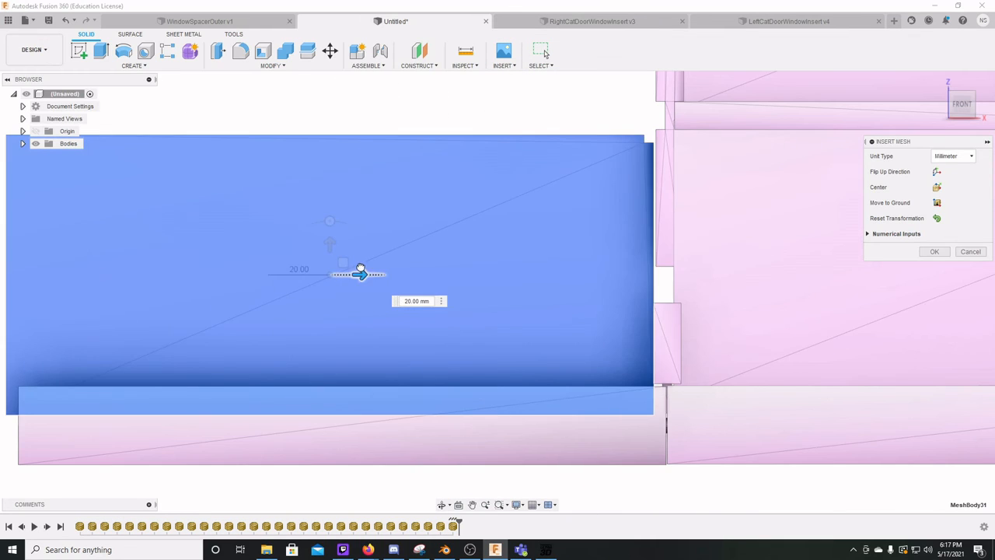
key("BackSpace")
type("2")
left_click_drag(338, 245, 338, 229)
type("4")
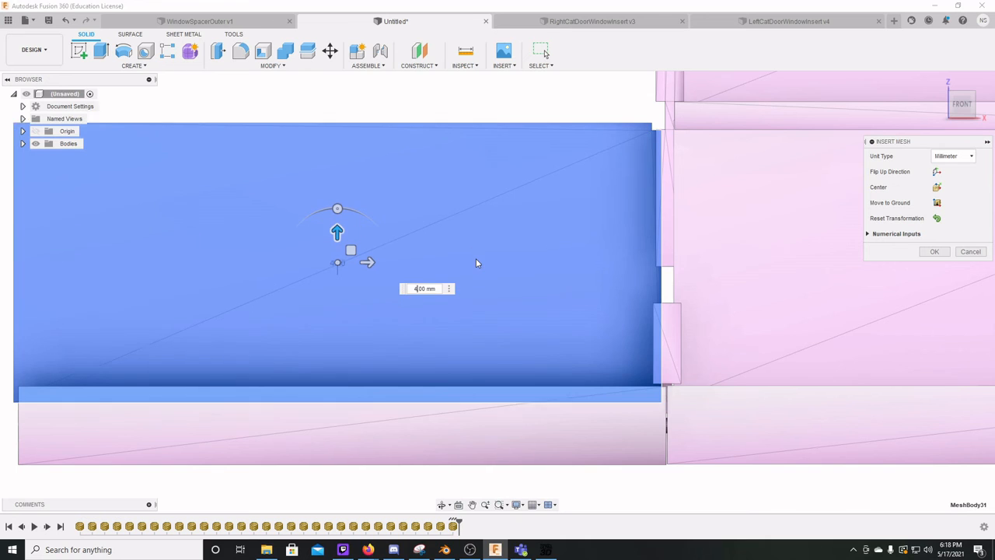
key("BackSpace")
type("1")
key("Right")
type("6")
Shift the outer window panel mesh in depth to line it up with the neighbouring spacer and rail.
left_click(943, 105)
left_click_drag(286, 271, 326, 271)
scroll(555, 350, "down", 1)
left_click(981, 104)
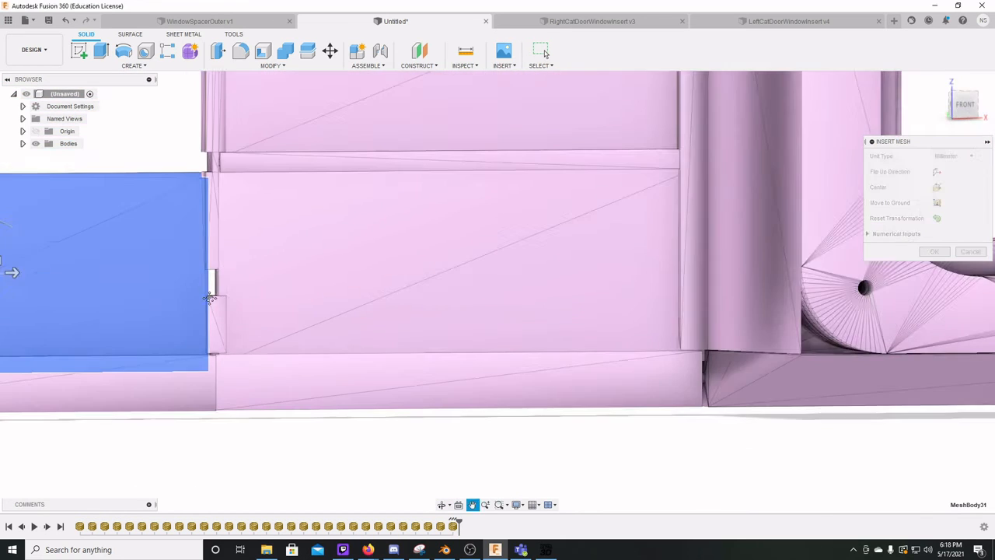
Nudge the outer window panel mesh 0.6 mm sideways so its ends line up with the lower rail, and accept the insertion.
middle_click_drag(213, 294, 635, 279)
scroll(222, 376, "down", 2)
scroll(459, 362, "up", 5)
middle_click_drag(391, 347, 604, 339)
scroll(604, 339, "down", 2)
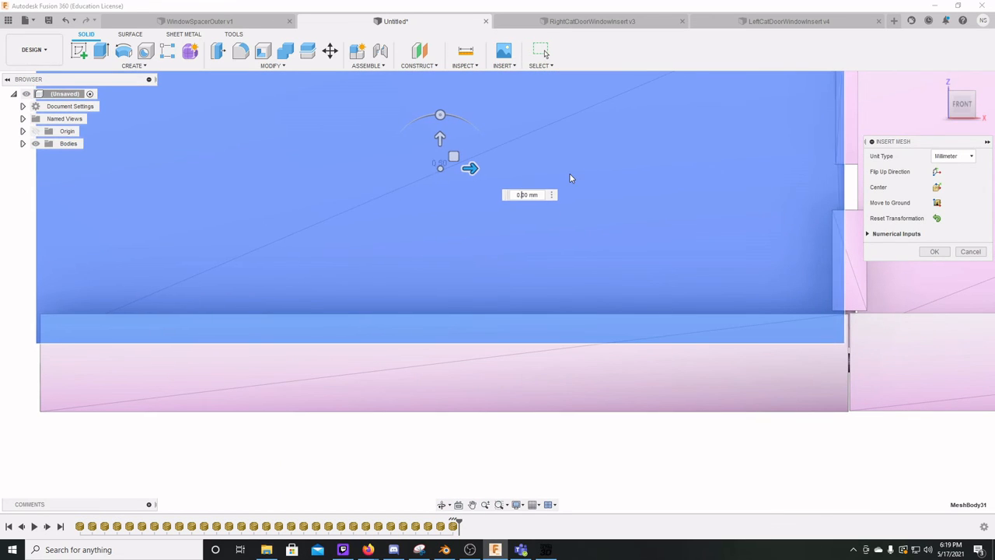
type("6")
left_click(934, 253)
Move the small lower spacer mesh between the two window panels 1 mm along X.
scroll(970, 294, "up", 3)
left_click(726, 310)
key("m")
left_click_drag(749, 224, 764, 225)
scroll(730, 317, "down", 2)
scroll(390, 282, "down", 3)
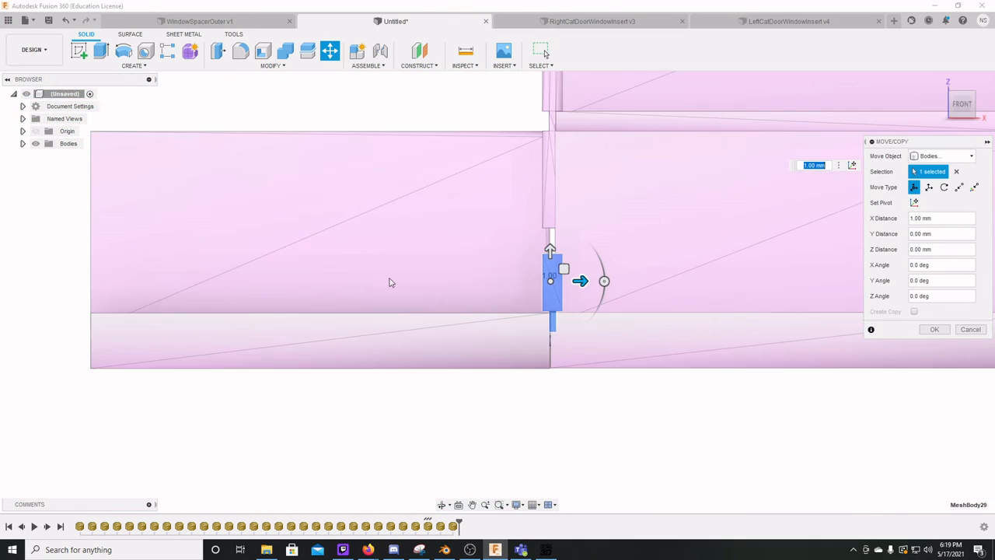
middle_click_drag(391, 282, 144, 260, "shift")
Insert the tall vertical frame mesh from the project files and shift it -800 mm sideways past the outer window panel.
left_click(504, 65)
left_click(525, 116)
scroll(238, 163, "down", 6)
left_click(241, 178)
scroll(249, 191, "down", 6)
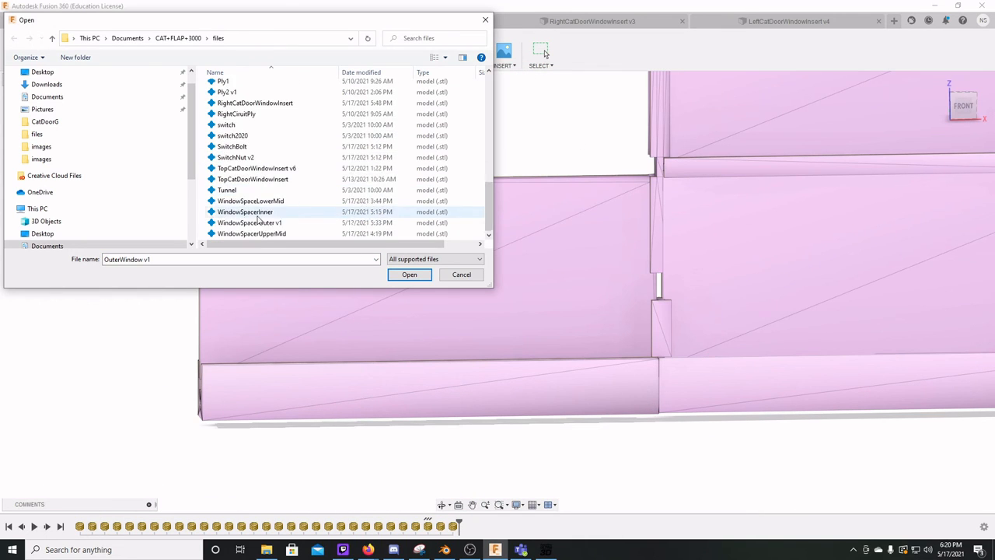
scroll(258, 219, "up", 5)
scroll(246, 140, "up", 2)
double_click(249, 107)
left_click(954, 110)
left_click_drag(644, 338, 250, 341)
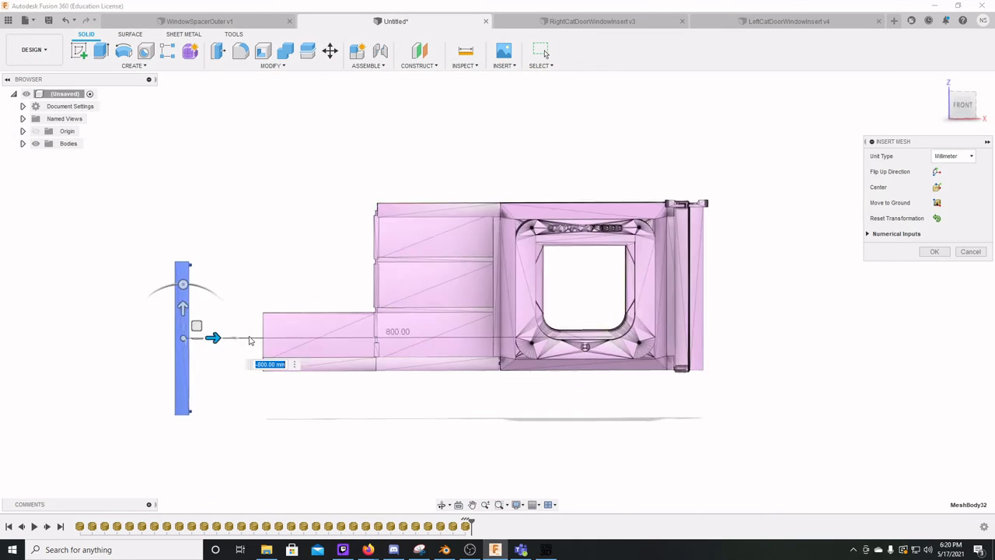
Shift the vertical frame mesh 132.4 mm sideways to meet the outer edge of the window panel.
scroll(227, 339, "up", 5)
left_click_drag(157, 238, 322, 238)
scroll(333, 306, "up", 4)
scroll(290, 192, "up", 7)
left_click_drag(218, 167, 228, 167)
left_click(288, 194)
type("4")
scroll(217, 225, "down", 4)
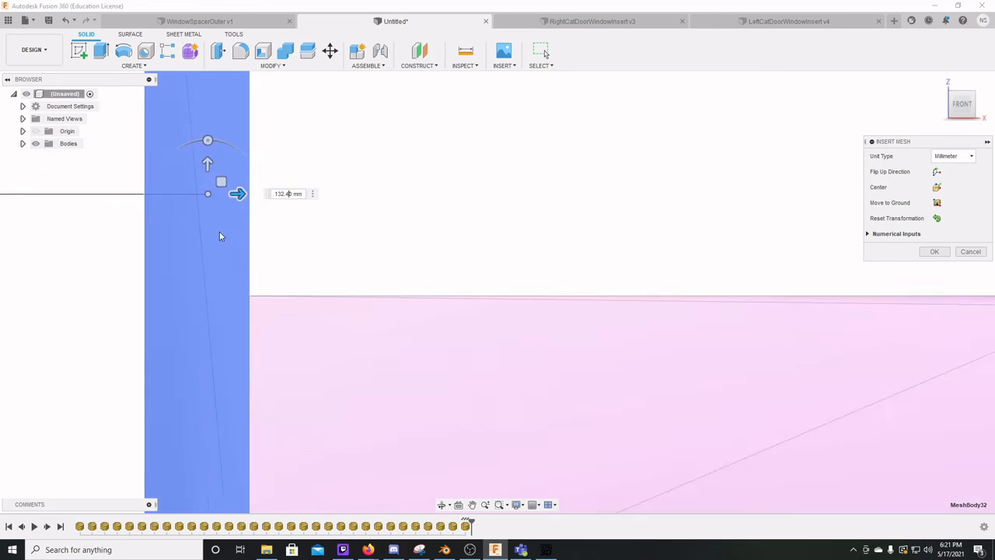
Align the vertical frame mesh in height, offset it 125 mm in depth to match the rails and accept the insertion.
scroll(217, 241, "down", 4)
middle_click_drag(213, 256, 215, 155)
left_click_drag(210, 84, 210, 71)
left_click(944, 104)
left_click_drag(178, 146, 497, 146)
scroll(493, 341, "up", 4)
middle_click_drag(493, 340, 344, 207)
scroll(336, 184, "down", 2)
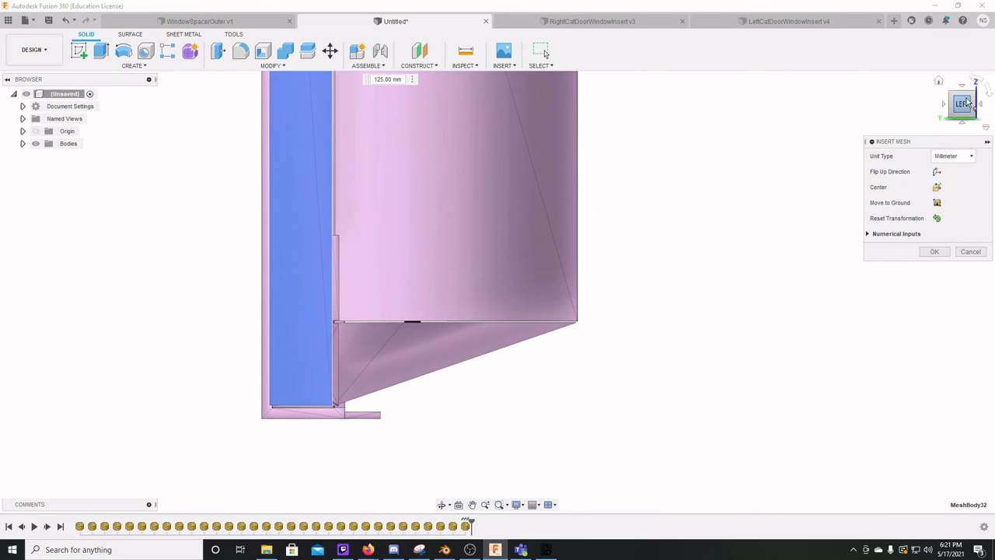
left_click(934, 252)
middle_click_drag(642, 271, 444, 221, "shift")
scroll(609, 231, "down", 4)
middle_click_drag(537, 144, 323, 241)
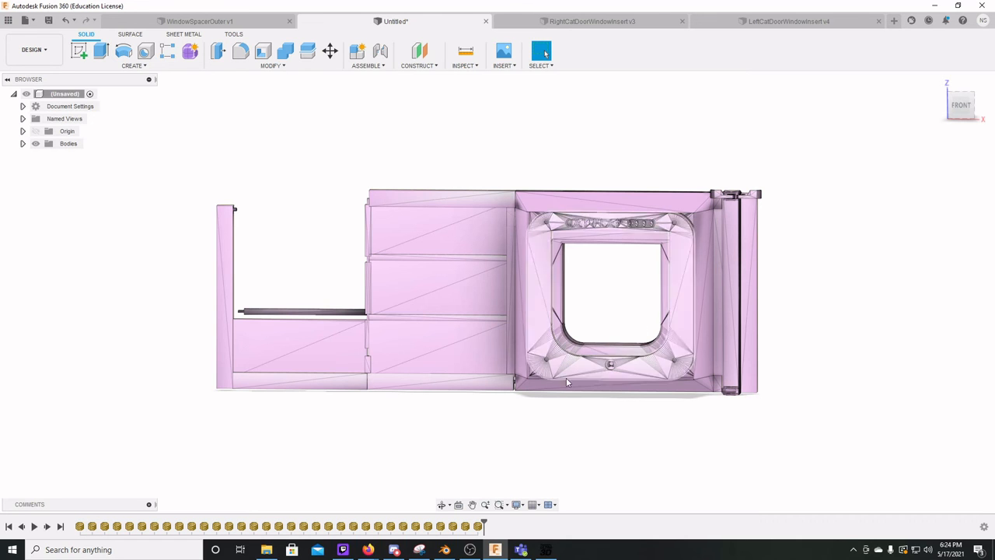
middle_click_drag(509, 399, 462, 405, "shift")
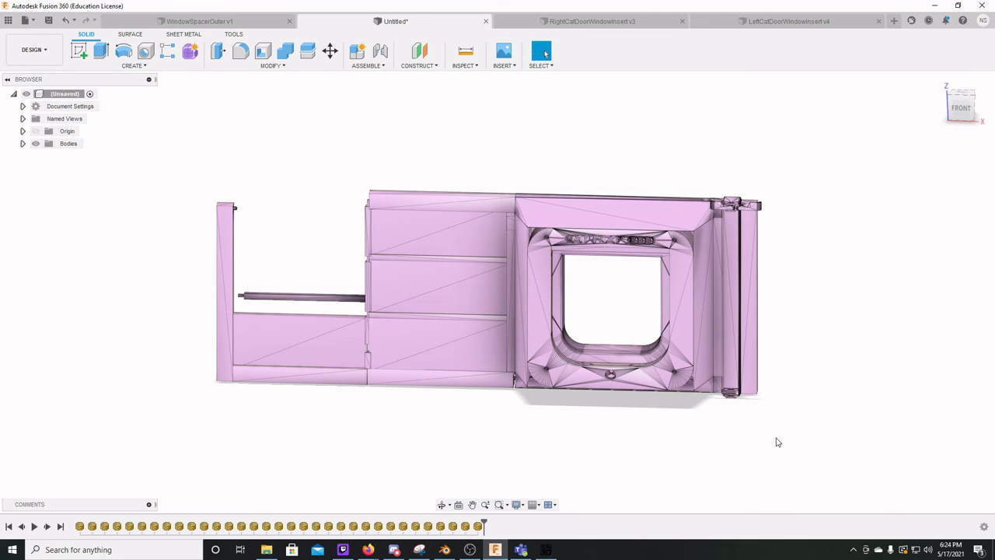
mouse_move(744, 442)
middle_mouse_down("shift")
mouse_move(757, 412)
mouse_move(729, 410)
mouse_move(759, 422)
mouse_move(743, 433)
middle_mouse_up("shift")
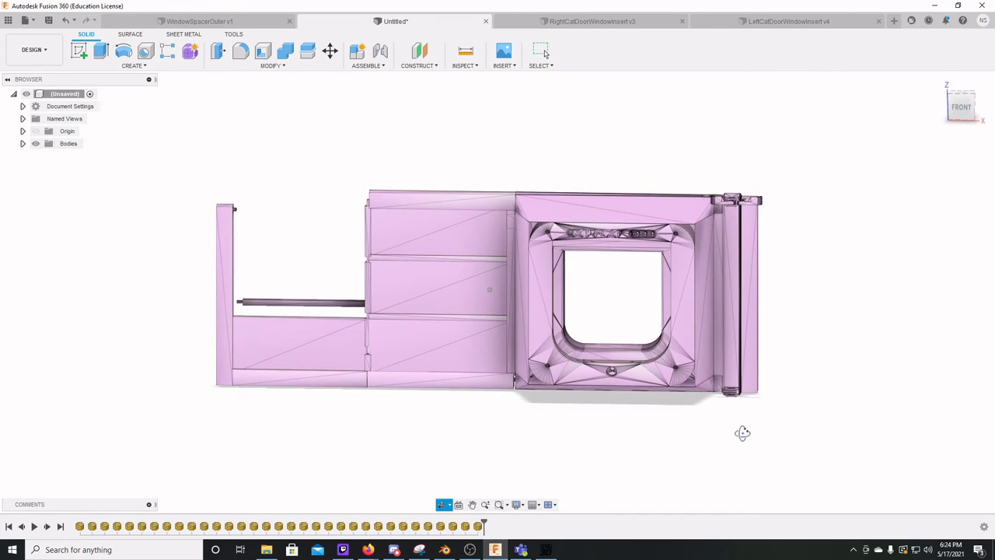